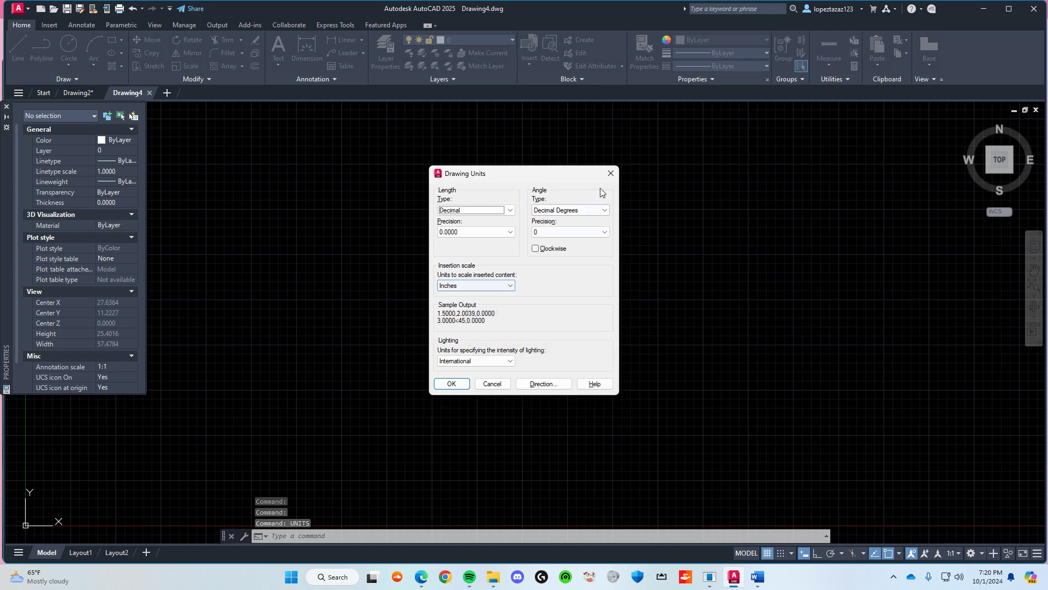
Step: Open the lineweight settings with millimetres as the listing unit and accept them
text(lineweight)
key(Return)
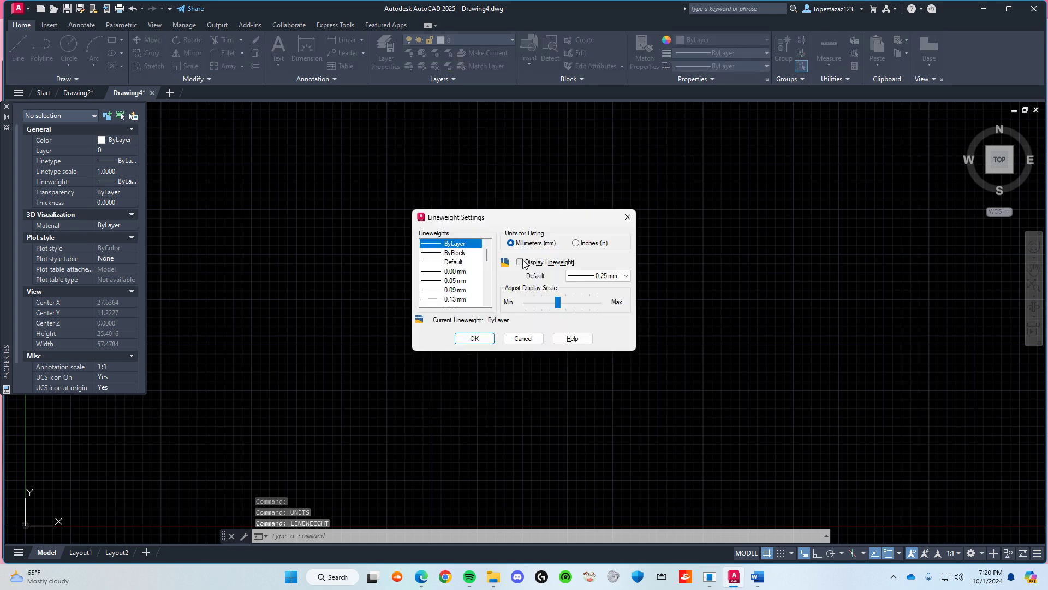
click(474, 338)
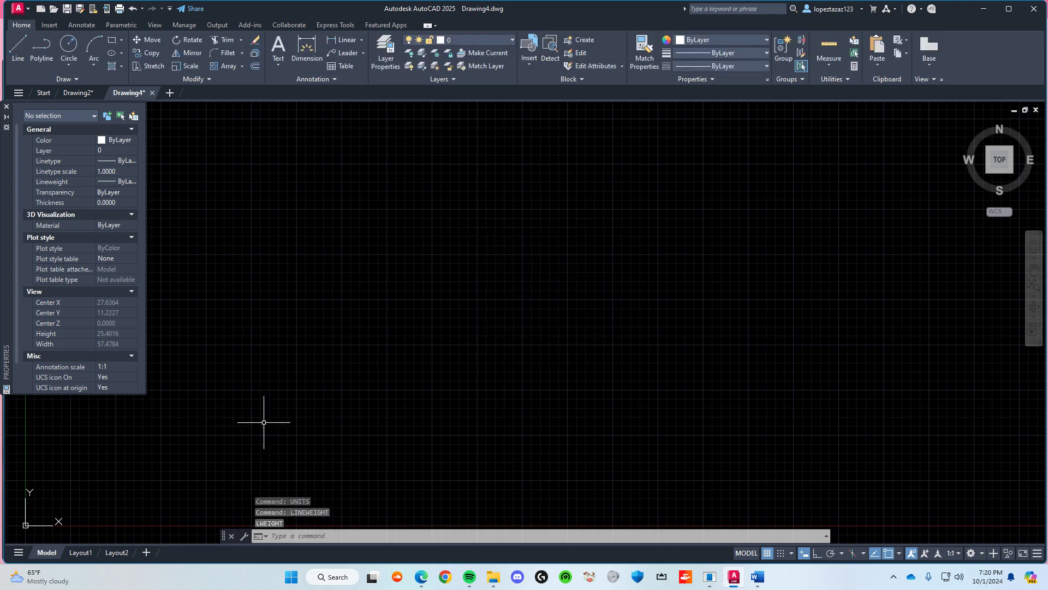
Step: Switch to Microsoft Edge and look over the download sections of the WDU 2.5 and WSI 6/2 product pages
click(414, 564)
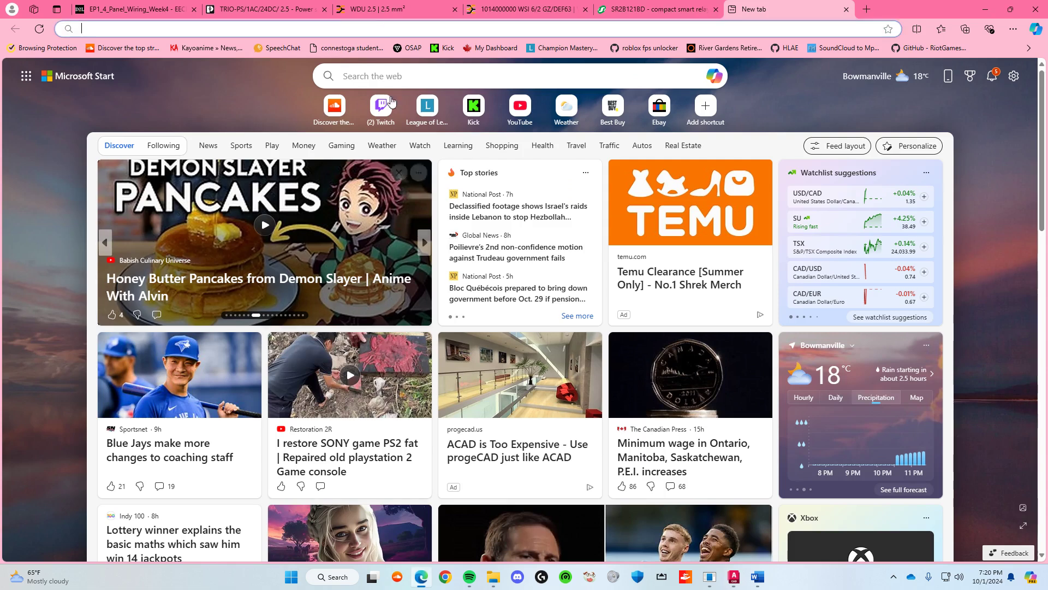
scroll(471, 459, down, 1)
scroll(462, 461, up, 1)
scroll(419, 385, down, 1)
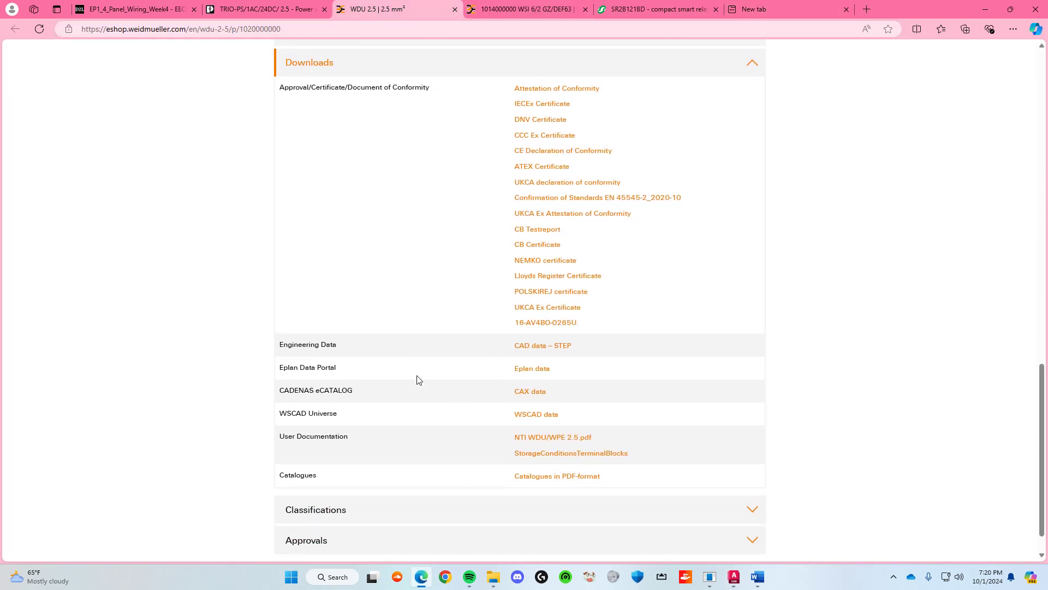
click(526, 9)
scroll(529, 342, up, 4)
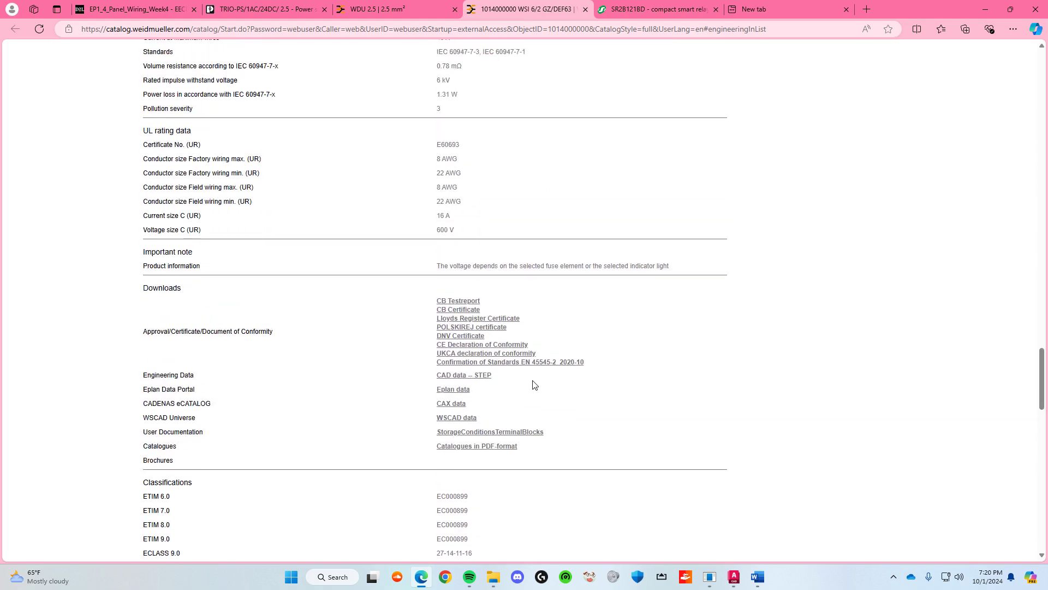
key(ctrl+Tab)
scroll(522, 419, up, 1)
Step: Examine the technical drawing files offered for the Phoenix Contact TRIO-PS/1AC/24DC/2.5 power supply
key(ctrl+2)
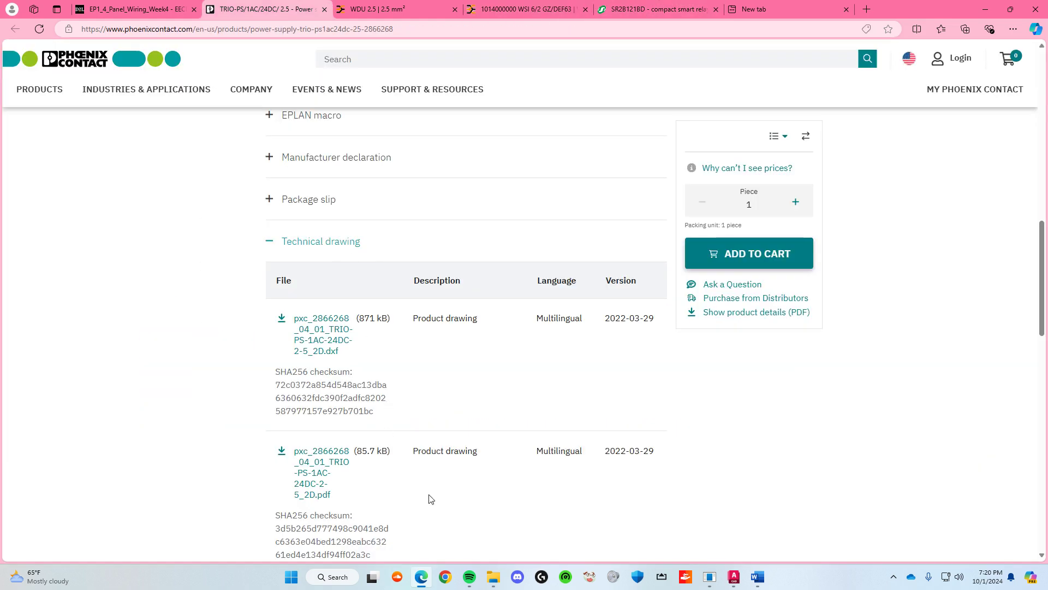
scroll(436, 491, up, 11)
scroll(459, 475, down, 12)
scroll(437, 464, down, 2)
scroll(382, 461, up, 1)
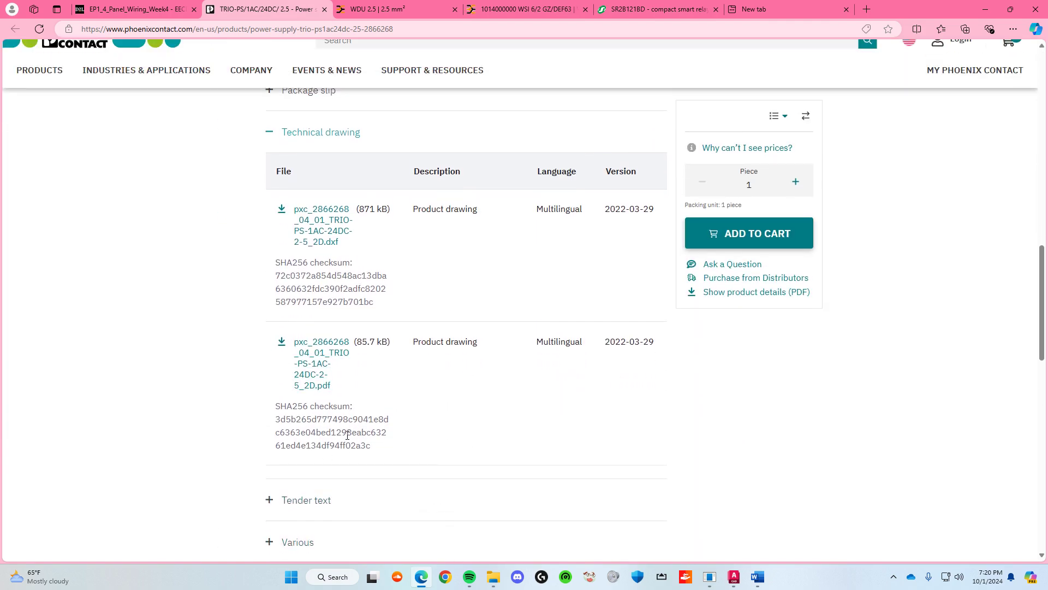
scroll(398, 399, up, 1)
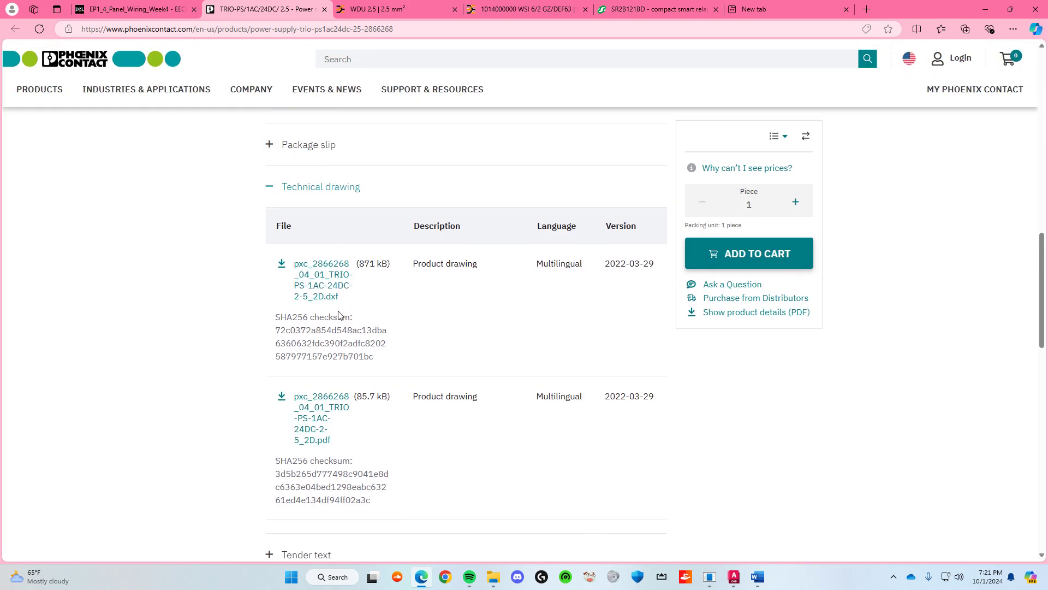
Step: Check the CAD data download links on the Weidmüller WDU 2.5 and WSI 6/2 terminal pages
click(393, 9)
scroll(391, 386, down, 1)
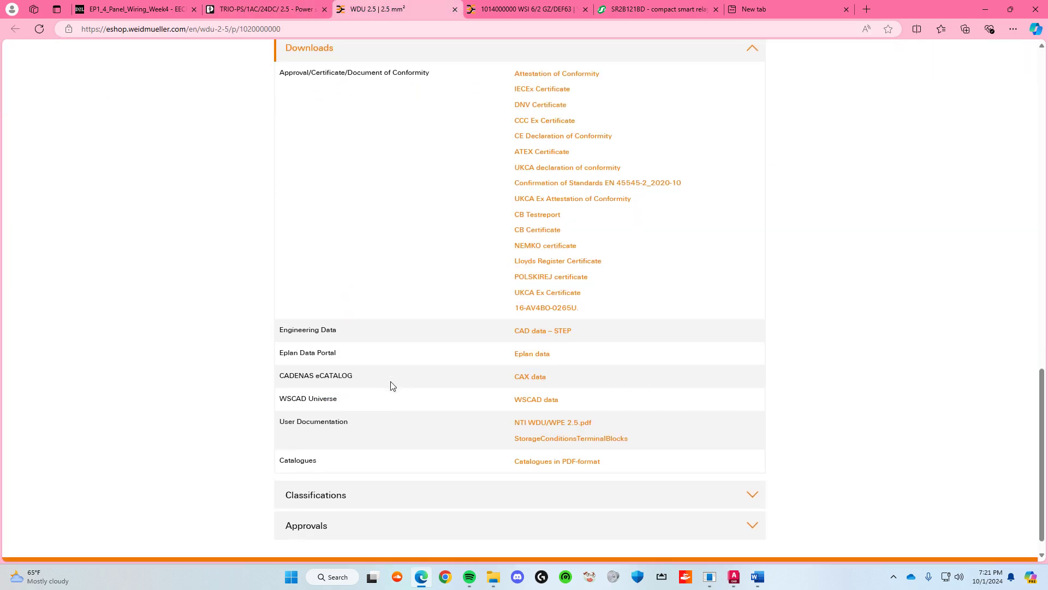
scroll(391, 386, down, 1)
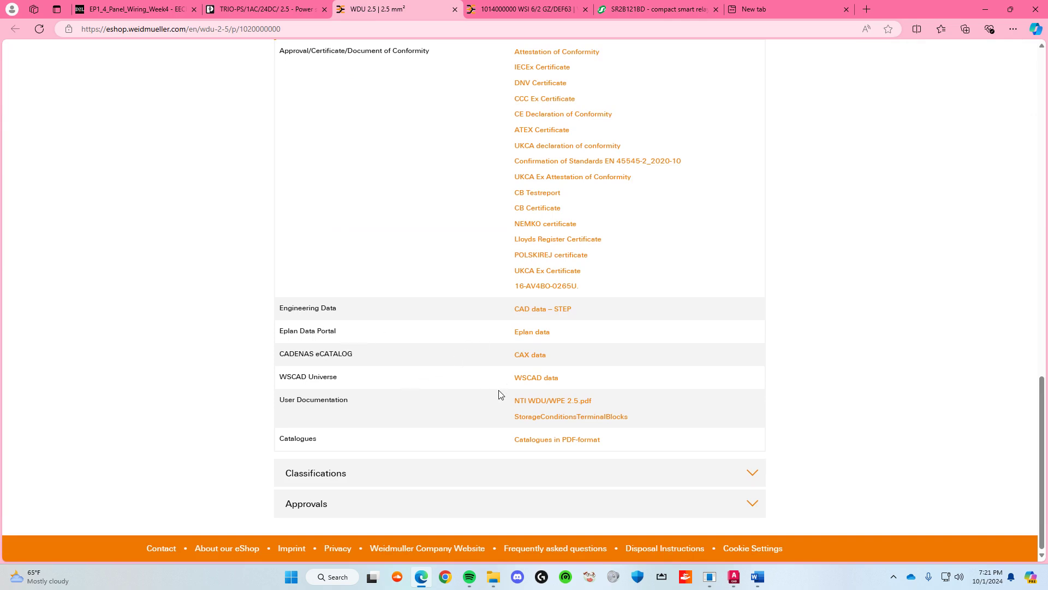
scroll(519, 402, up, 1)
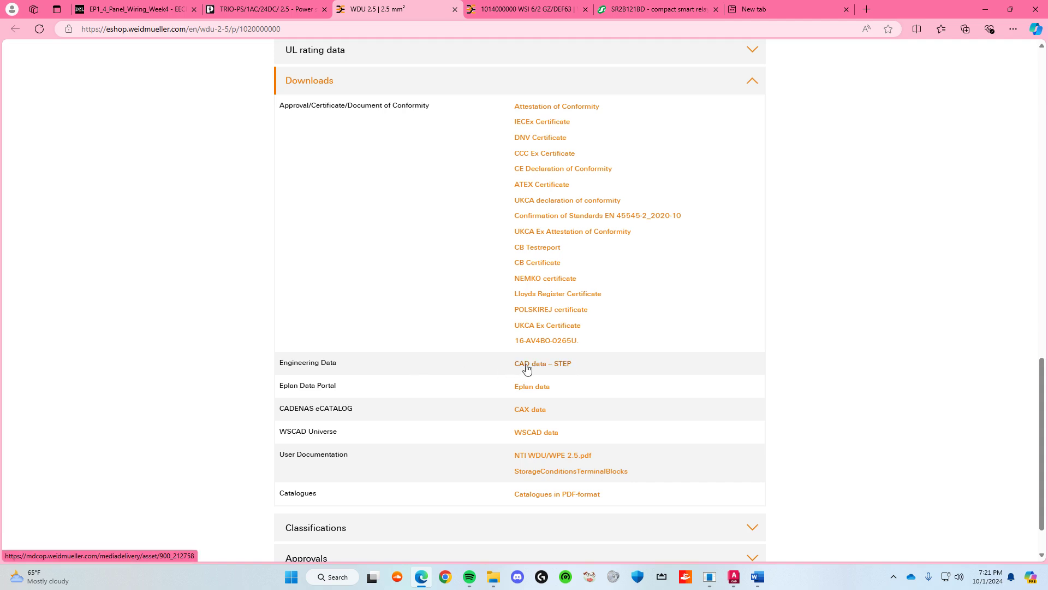
key(ctrl+Tab)
scroll(442, 443, down, 1)
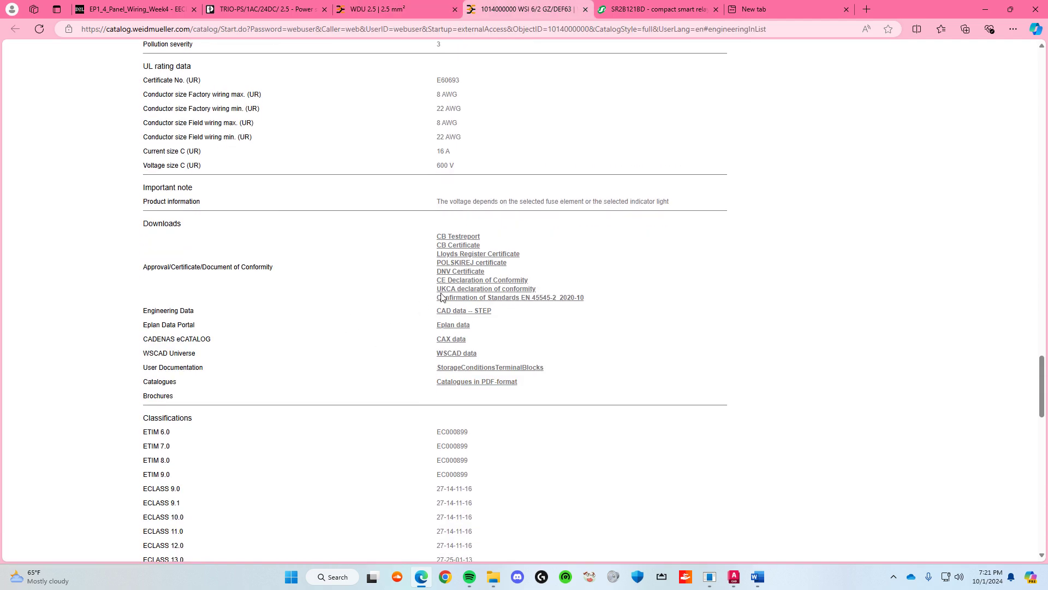
Step: Check the CAD documents of the SR2B121BD smart relay, close the empty browser page and return to AutoCAD
key(ctrl+Tab)
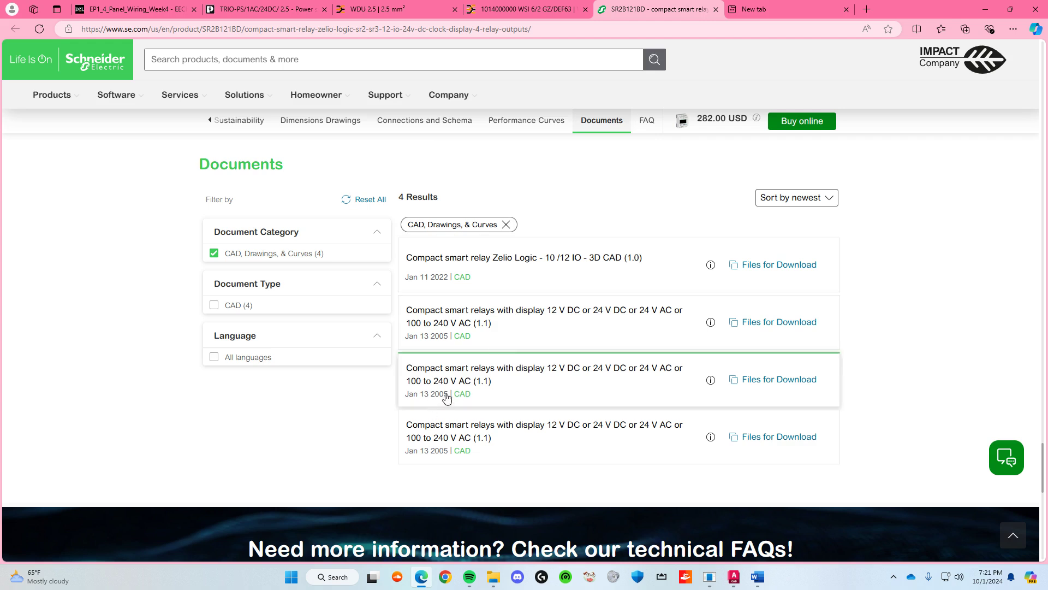
scroll(506, 334, down, 1)
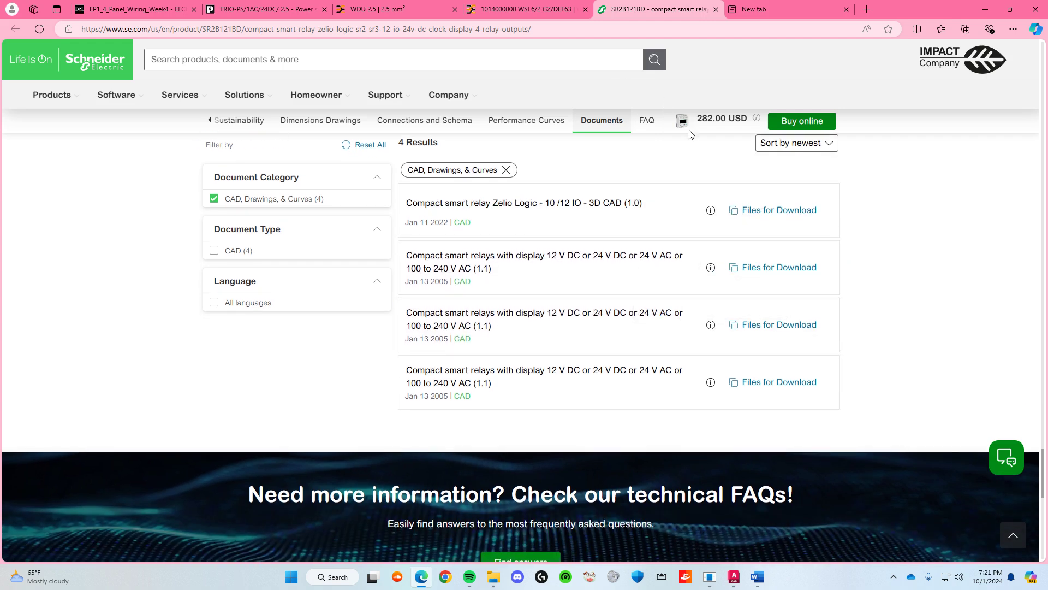
click(847, 9)
click(736, 578)
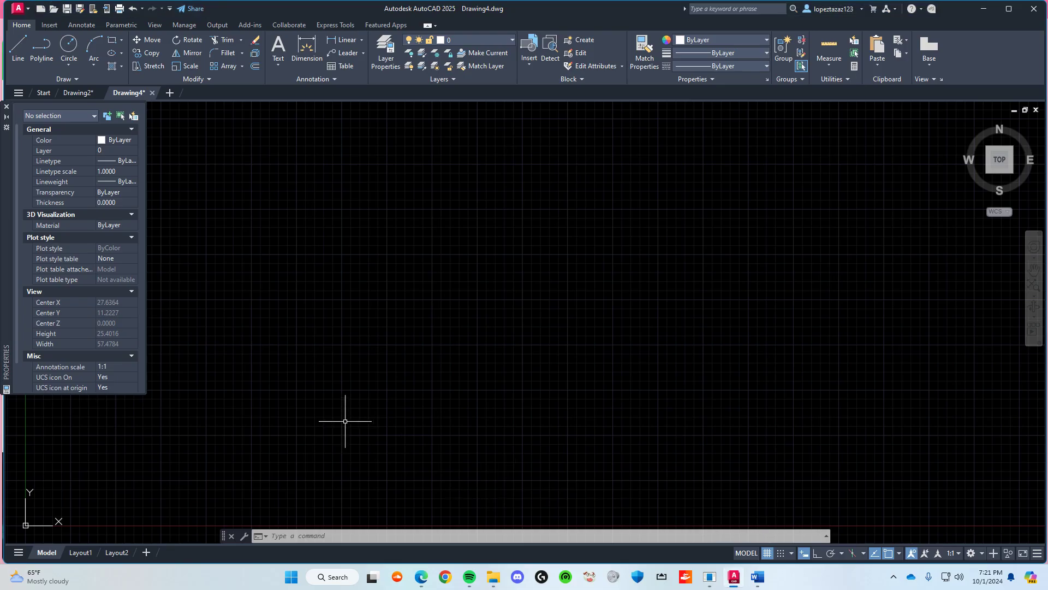
Step: Draw a rectangle 10.25 wide and 18.25 high, starting just above and to the right of the origin
click(112, 39)
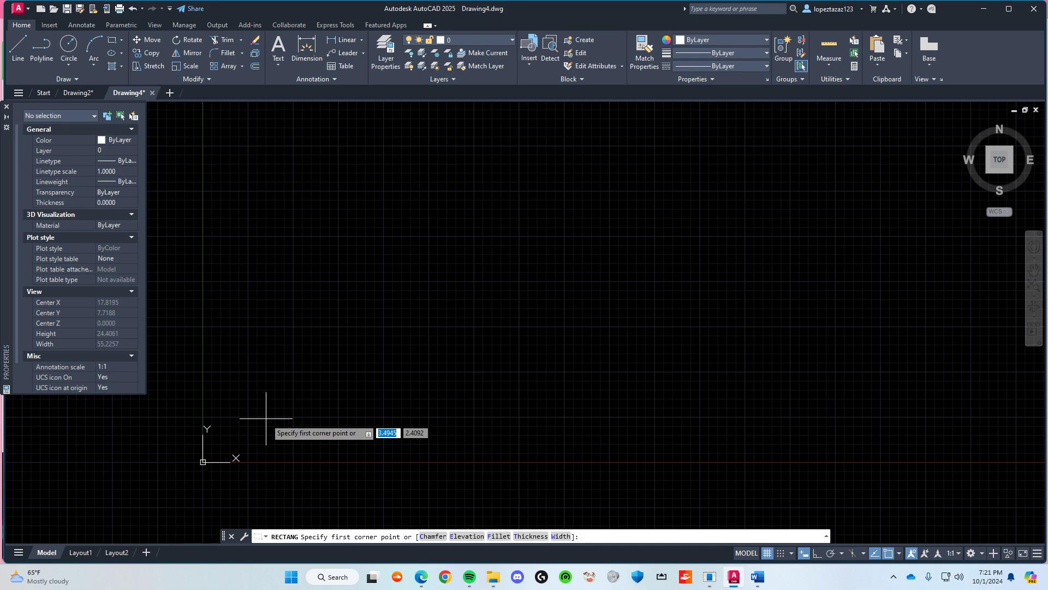
click(245, 434)
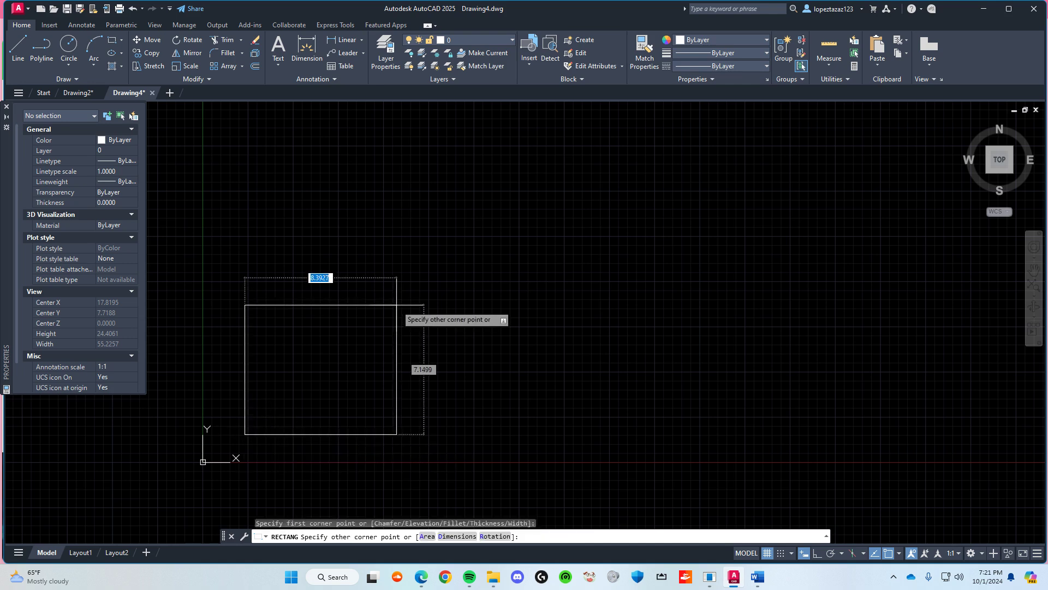
text(10.25)
key(Tab)
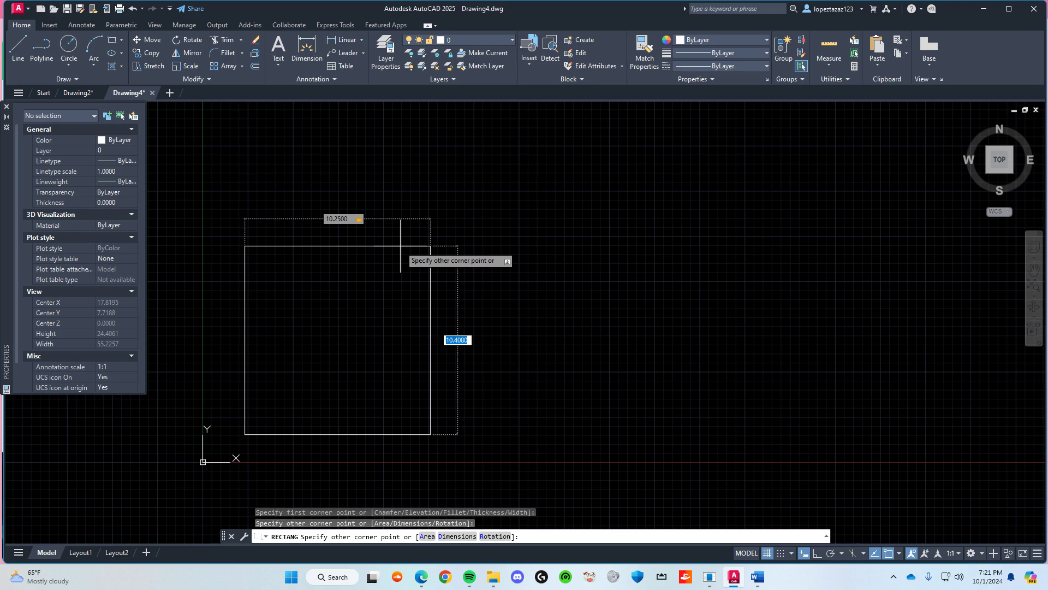
text(18.25)
key(Tab)
scroll(396, 244, down, 2)
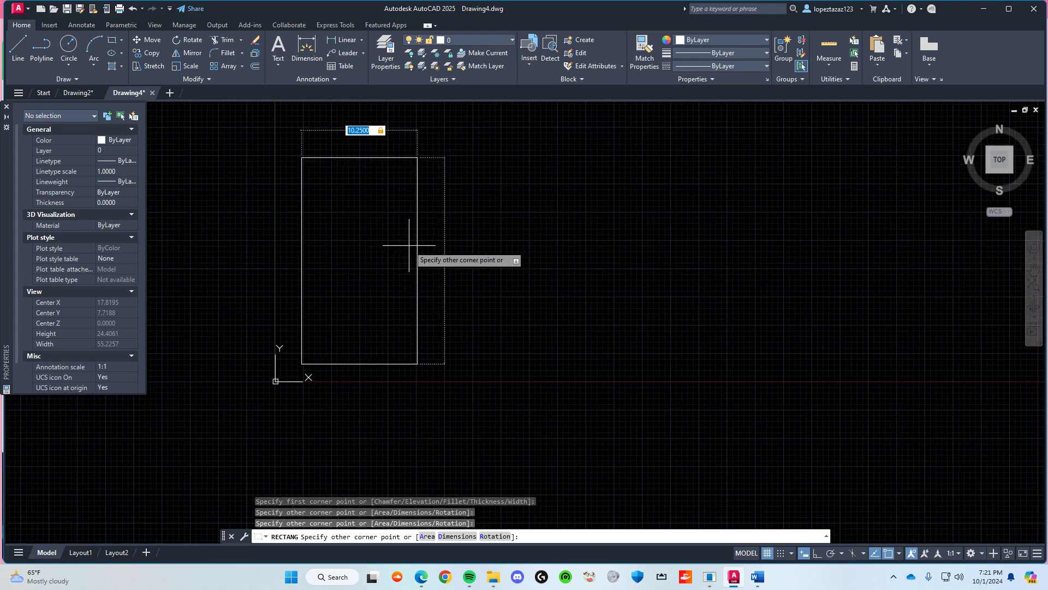
key(Tab)
key(Return)
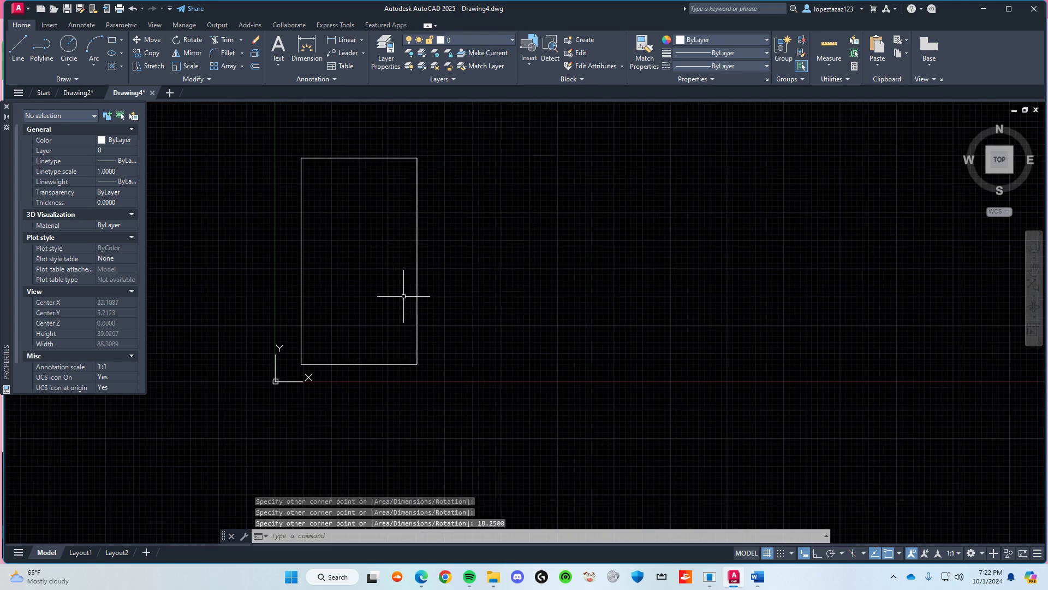
scroll(422, 276, up, 2)
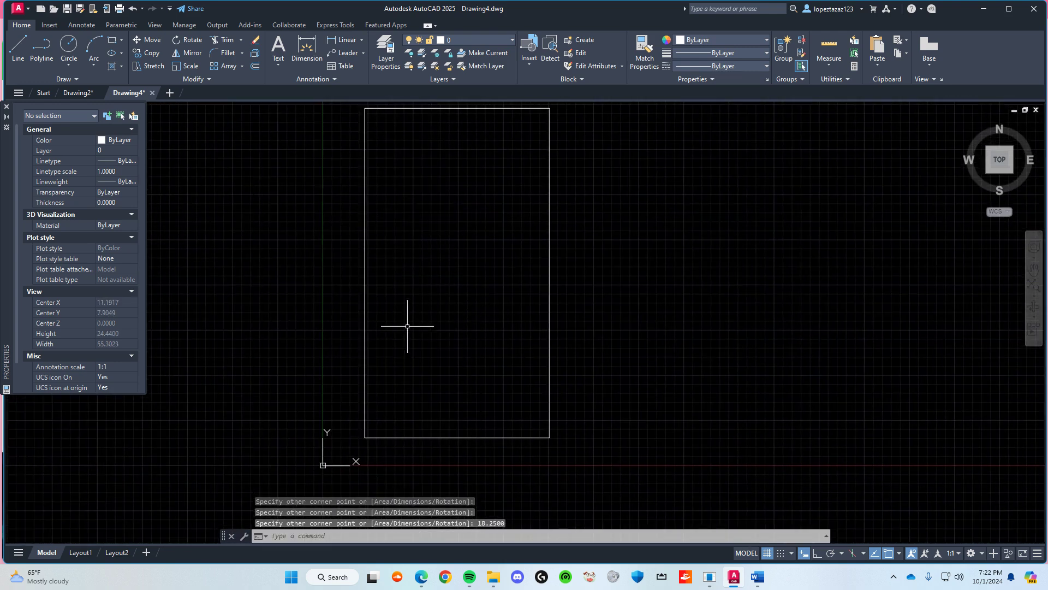
scroll(410, 281, down, 2)
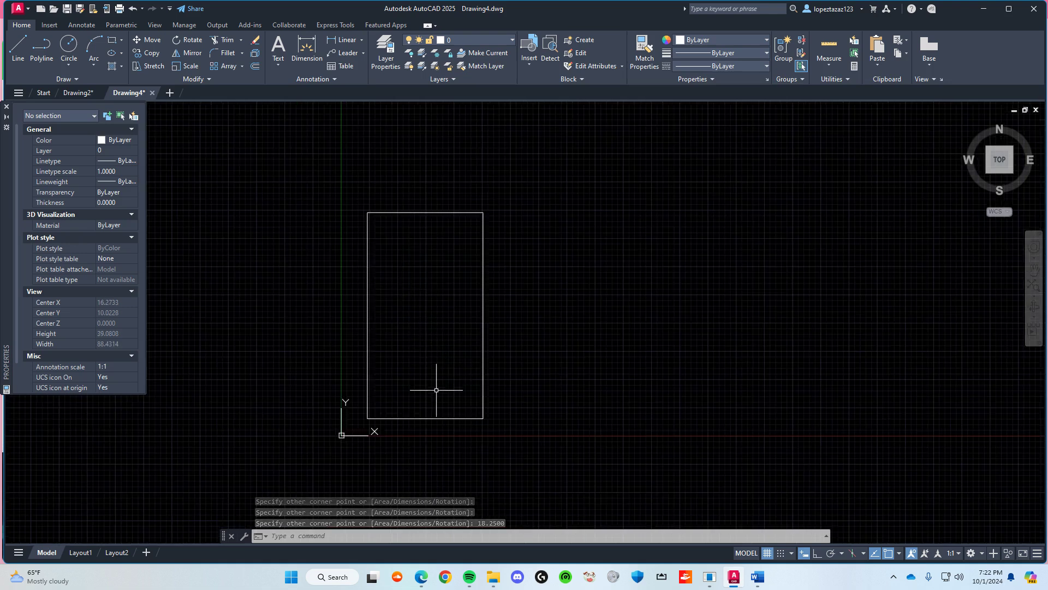
scroll(468, 363, up, 2)
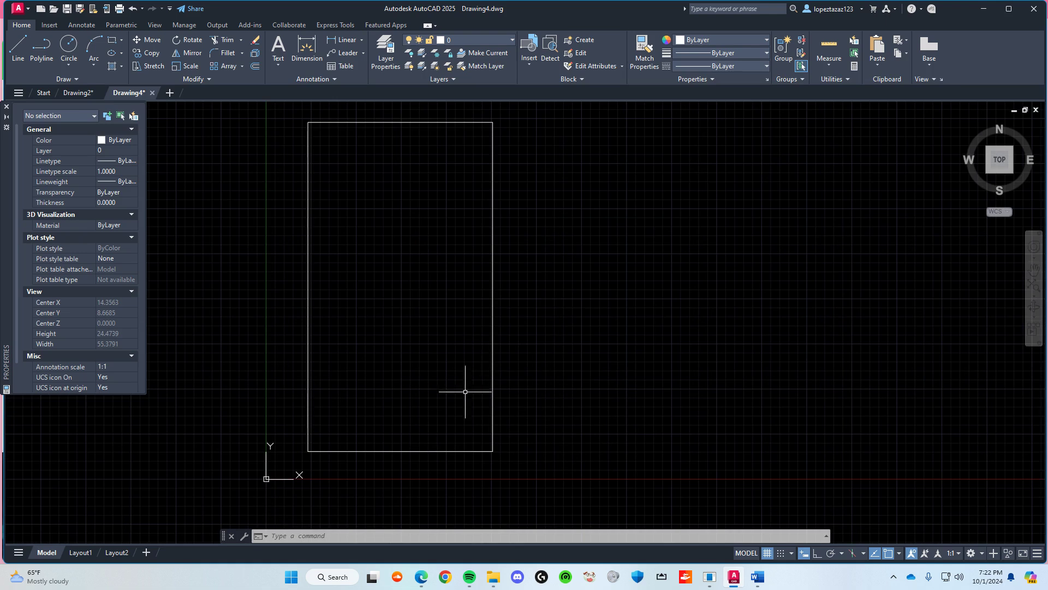
scroll(382, 426, up, 2)
scroll(350, 420, down, 2)
scroll(333, 421, up, 2)
mouse_move(315, 452)
middle_down()
mouse_move(295, 452)
mouse_move(304, 456)
middle_up()
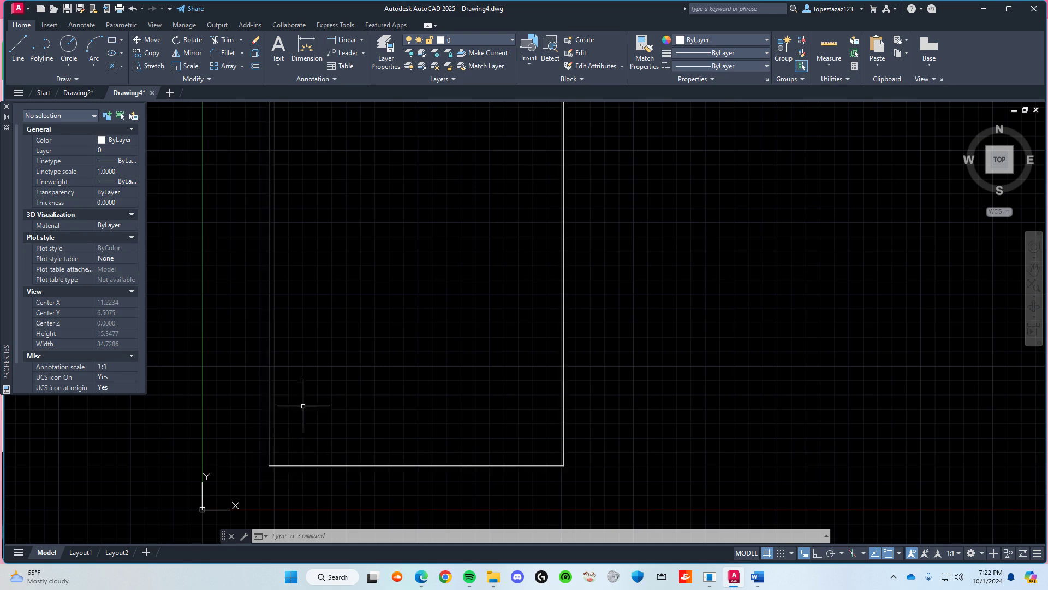
mouse_move(322, 374)
middle_down()
mouse_move(346, 442)
mouse_move(332, 393)
middle_up()
Step: Draw a 0.3125 long line from the rectangle's upper-left corner along its top edge
click(18, 46)
scroll(290, 234, up, 2)
scroll(276, 161, down, 2)
scroll(267, 159, up, 2)
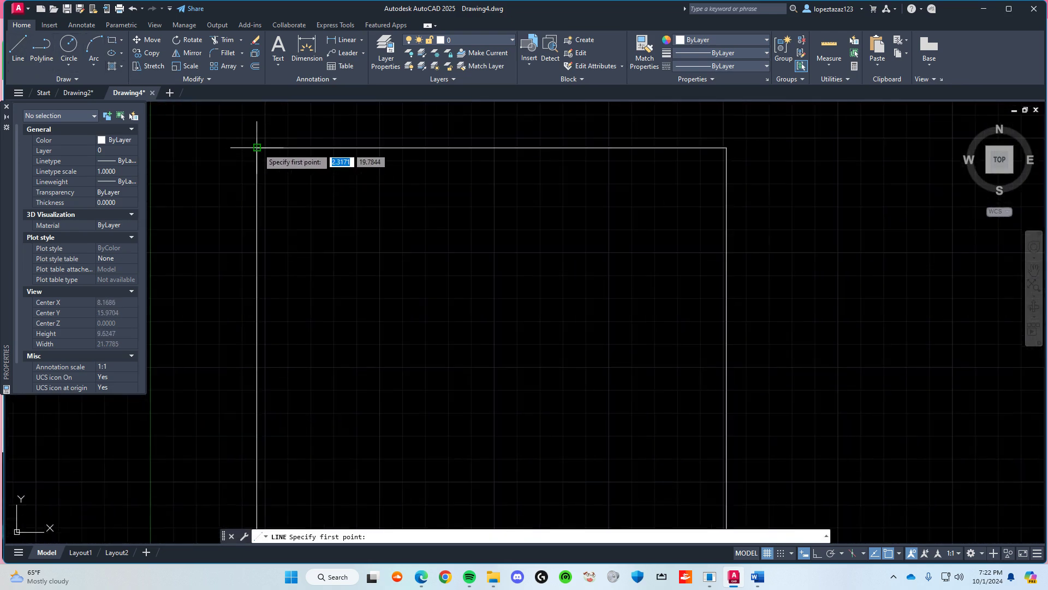
click(254, 148)
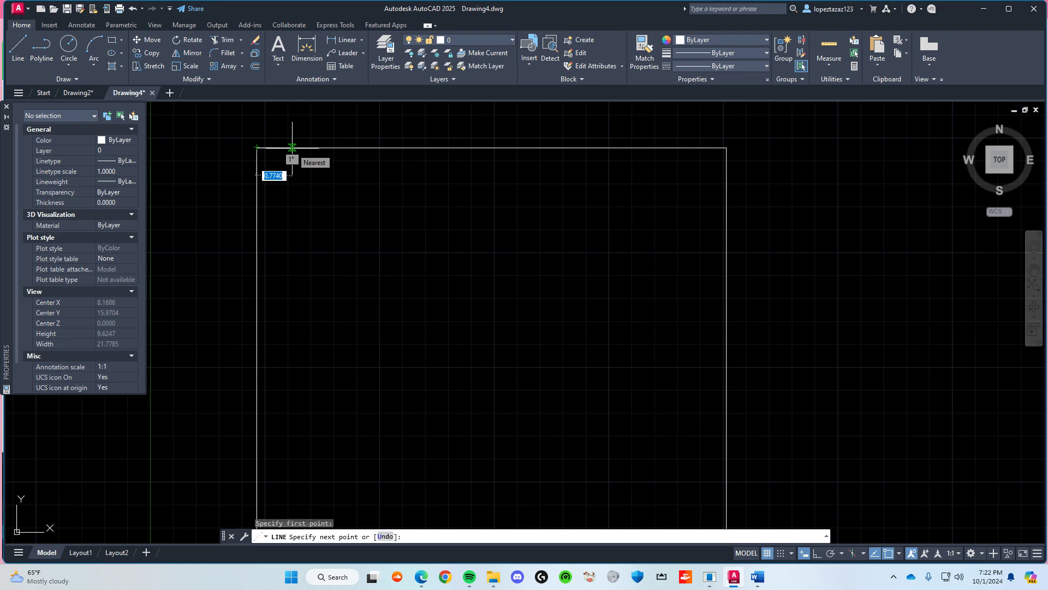
text(0.3125)
key(Return)
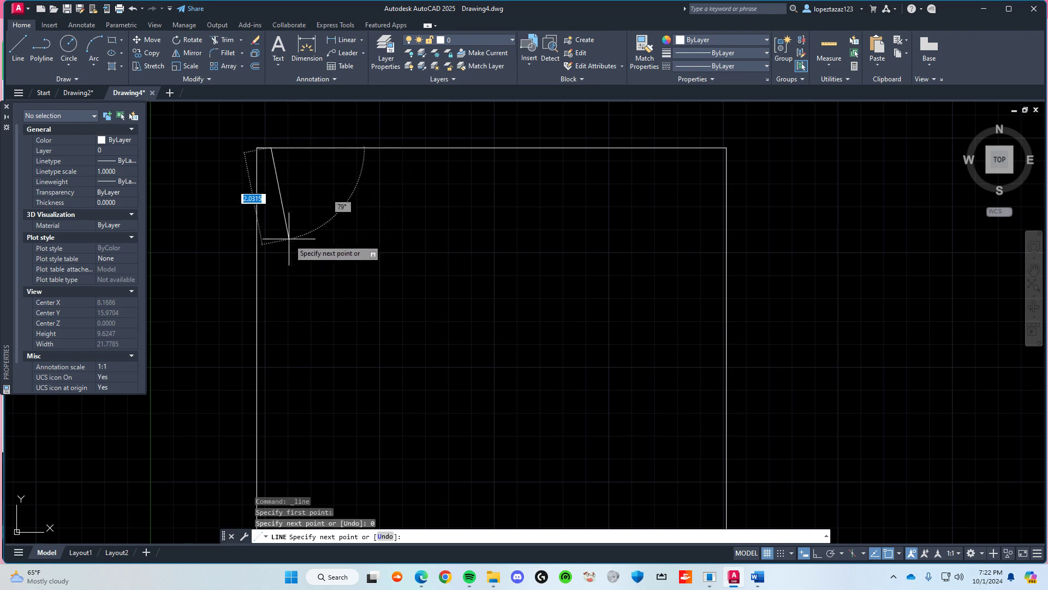
Step: Continue the line straight down by 0.3125 at 90 degrees and end the Line command
key(Tab)
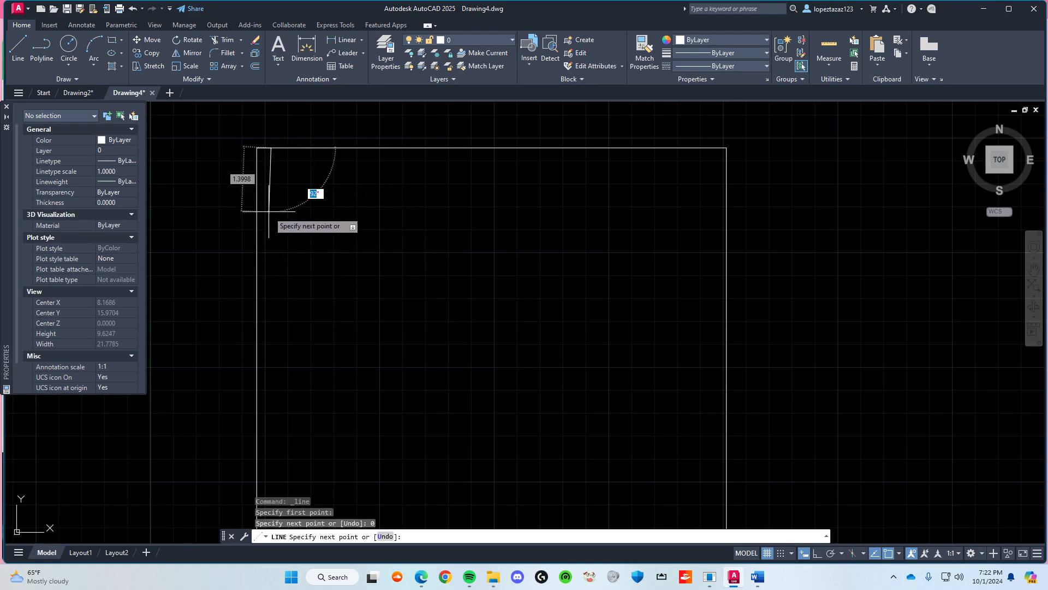
key(F8)
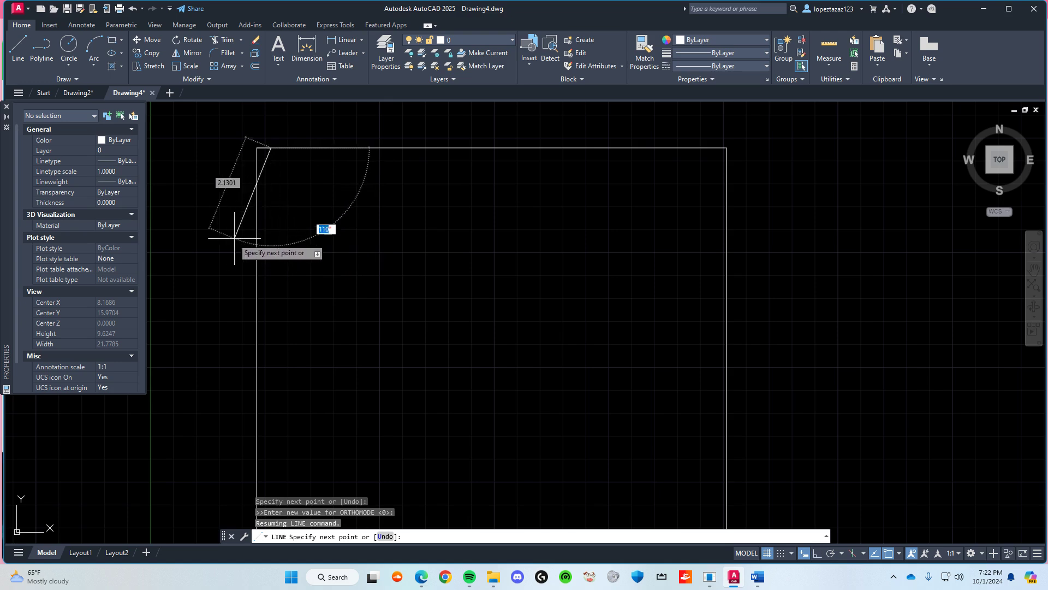
text(90)
key(Tab)
text(0)
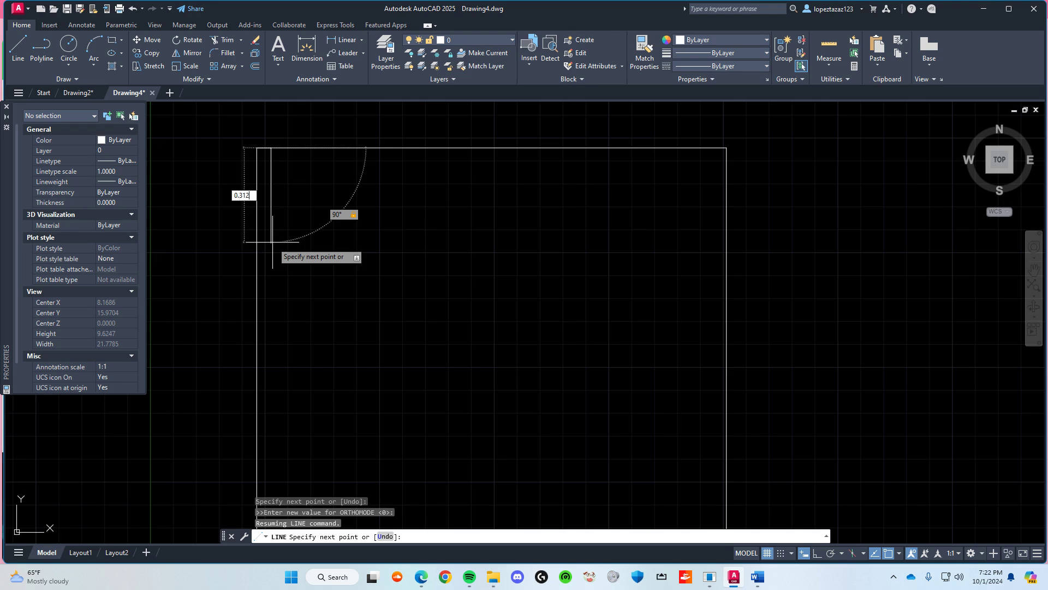
text(.3125)
key(Return)
key(Escape)
Step: Draw a circle of radius 0.25 centred on the lower end of the short vertical line
scroll(280, 153, up, 4)
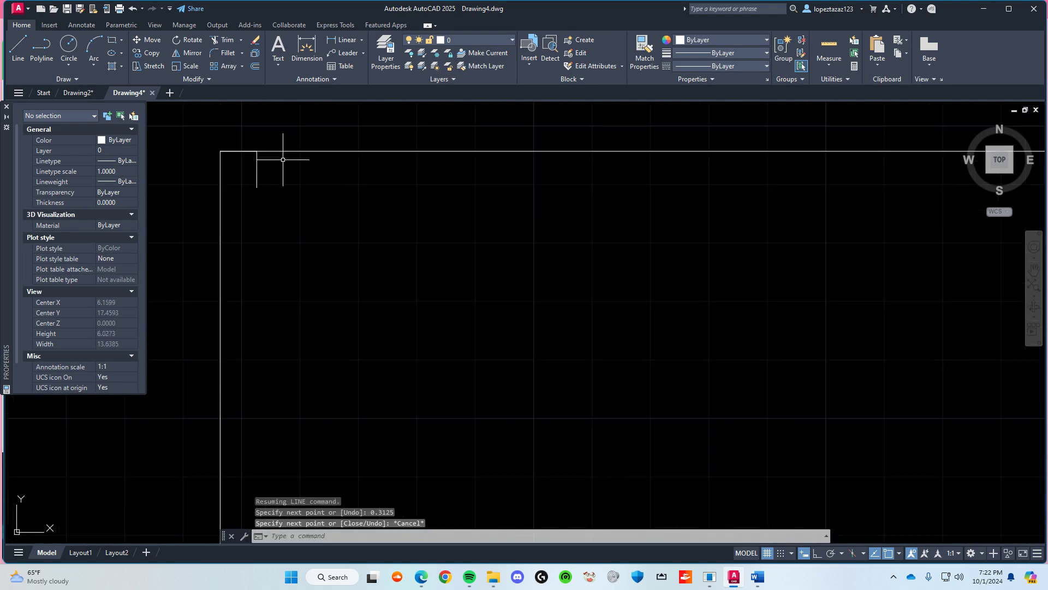
click(68, 43)
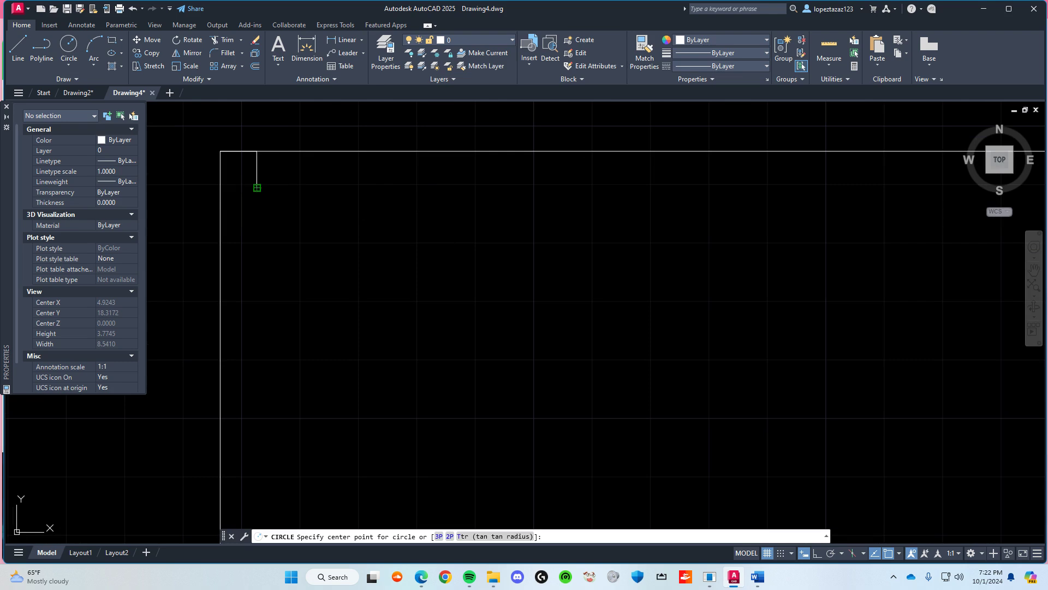
click(257, 187)
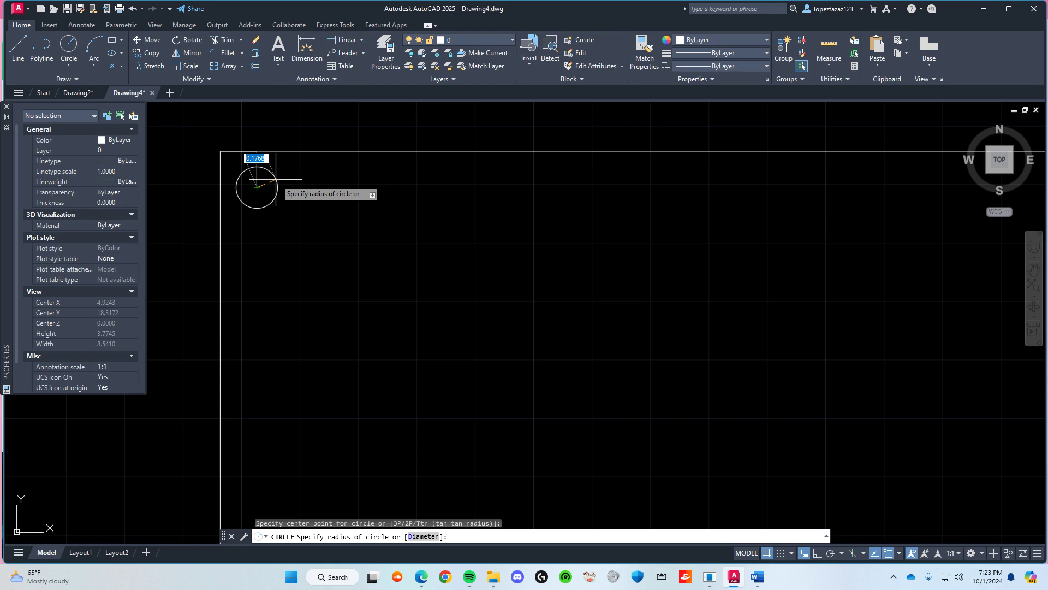
text(0.25)
key(Return)
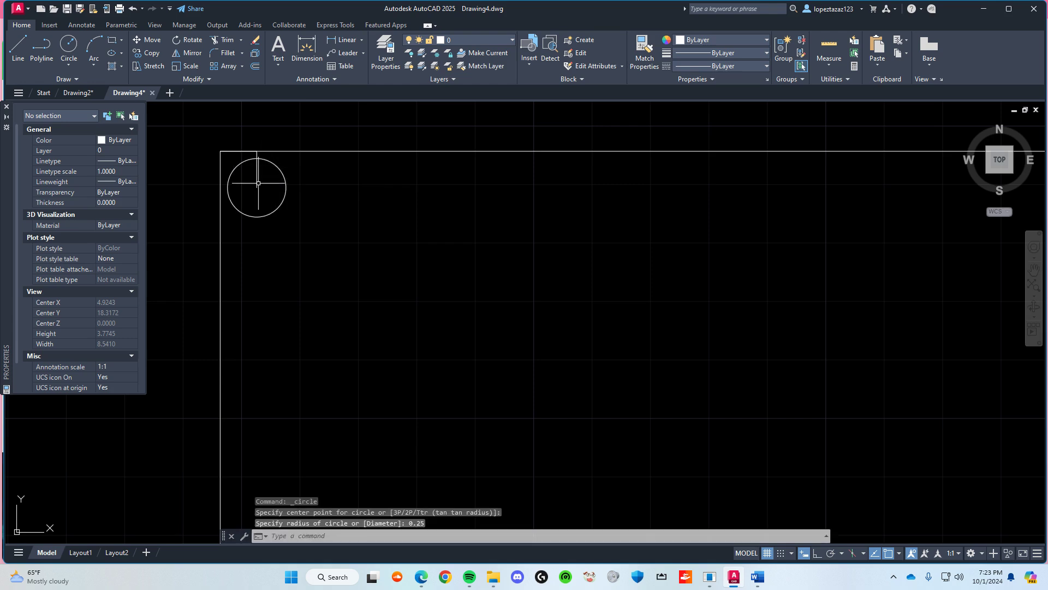
click(257, 183)
scroll(316, 194, up, 2)
scroll(257, 203, down, 4)
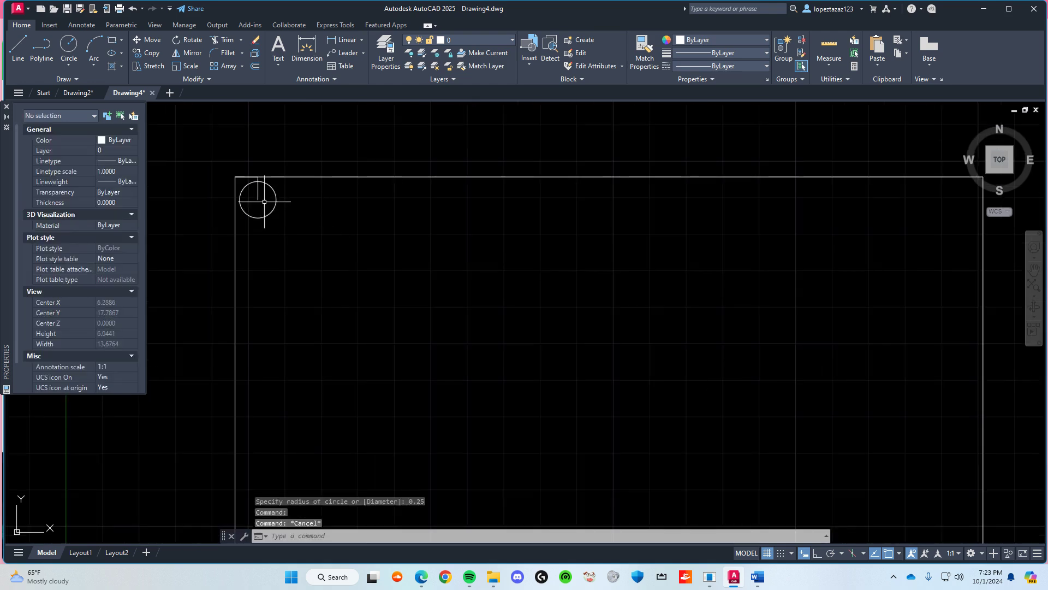
Step: Delete the vertical and horizontal construction lines used to locate the circle at the outline's upper-left corner
scroll(429, 252, down, 2)
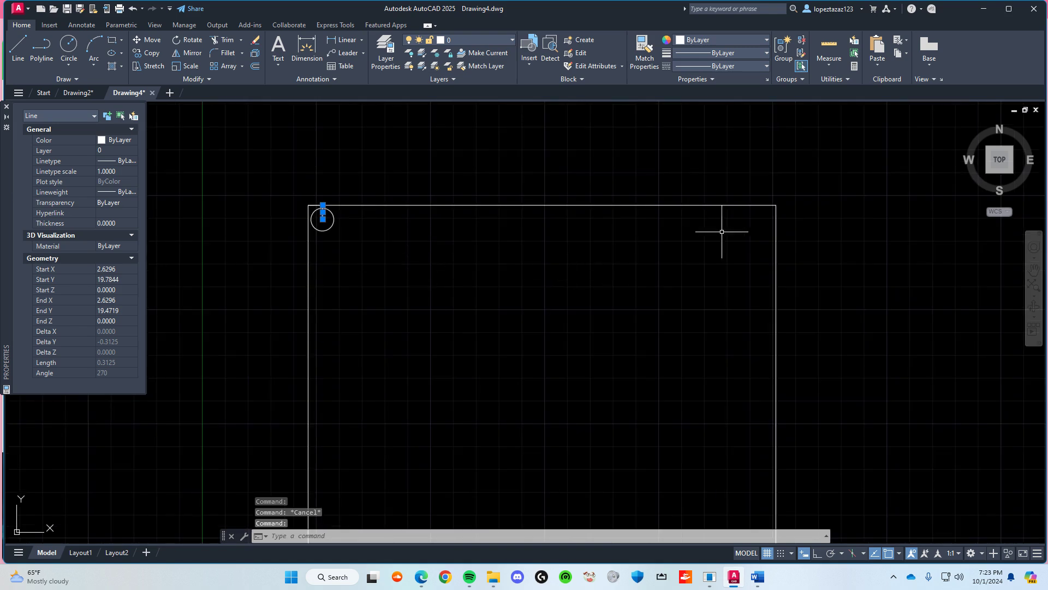
key(Escape)
scroll(567, 254, down, 2)
middle_drag(561, 359, 551, 248)
mouse_move(586, 329)
middle_down()
mouse_move(573, 282)
mouse_move(576, 297)
middle_up()
scroll(540, 218, up, 5)
middle_drag(480, 116, 506, 382)
scroll(505, 382, down, 1)
click(320, 241)
scroll(371, 271, up, 4)
key(Escape)
click(238, 215)
key(Delete)
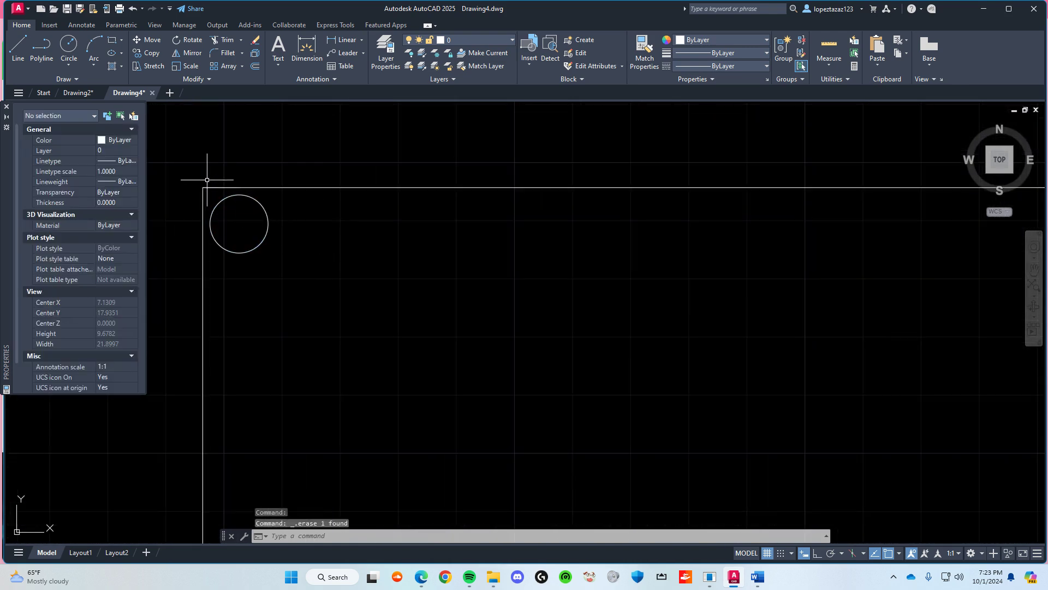
click(221, 188)
key(Delete)
scroll(515, 267, down, 2)
scroll(606, 322, down, 2)
middle_drag(606, 322, 360, 290)
middle_drag(619, 284, 527, 292)
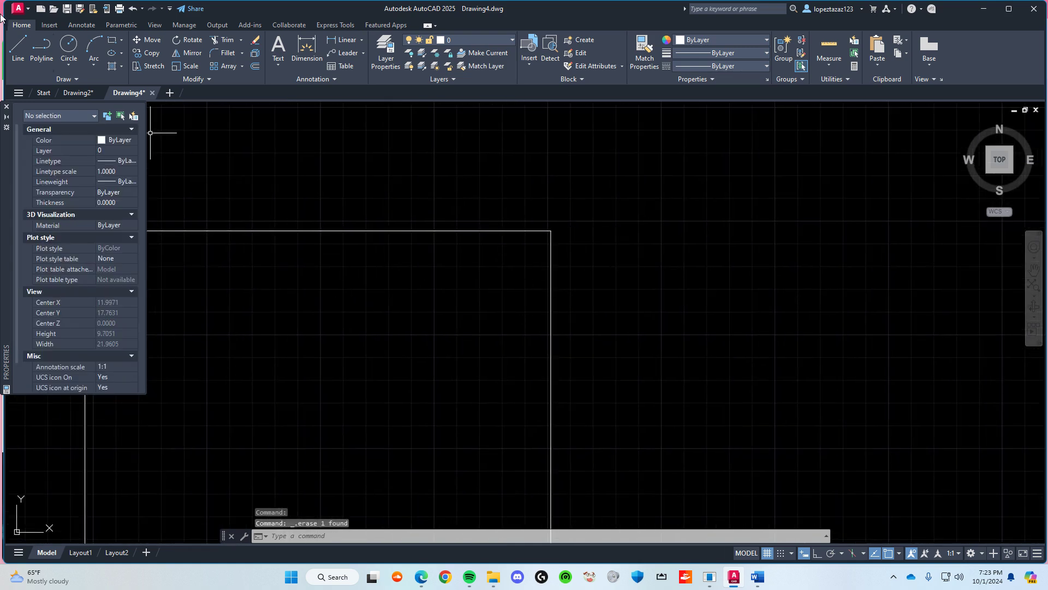
click(18, 48)
click(550, 231)
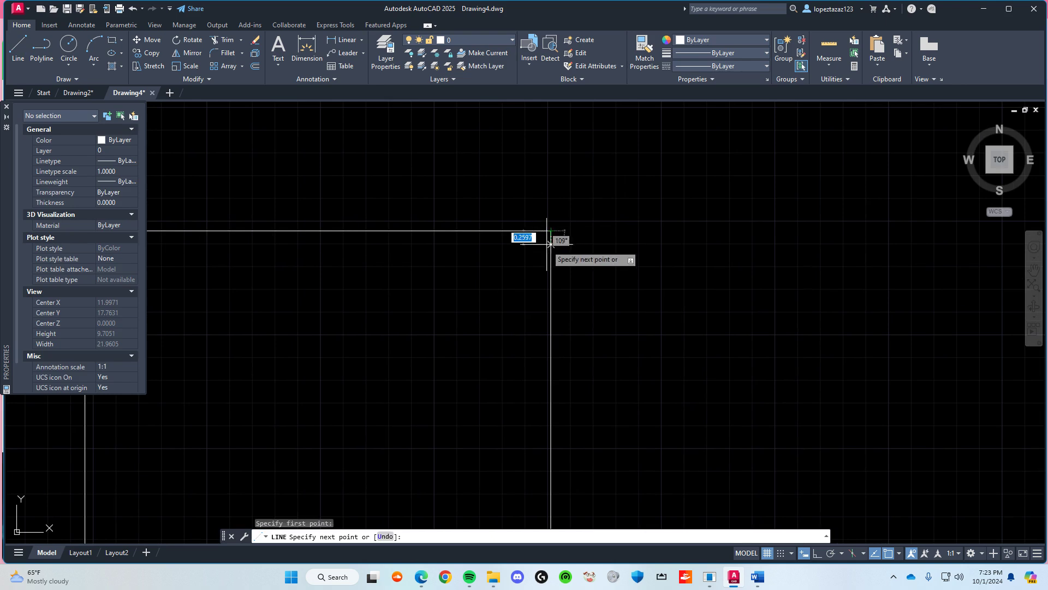
key(Escape)
middle_drag(251, 204, 525, 235)
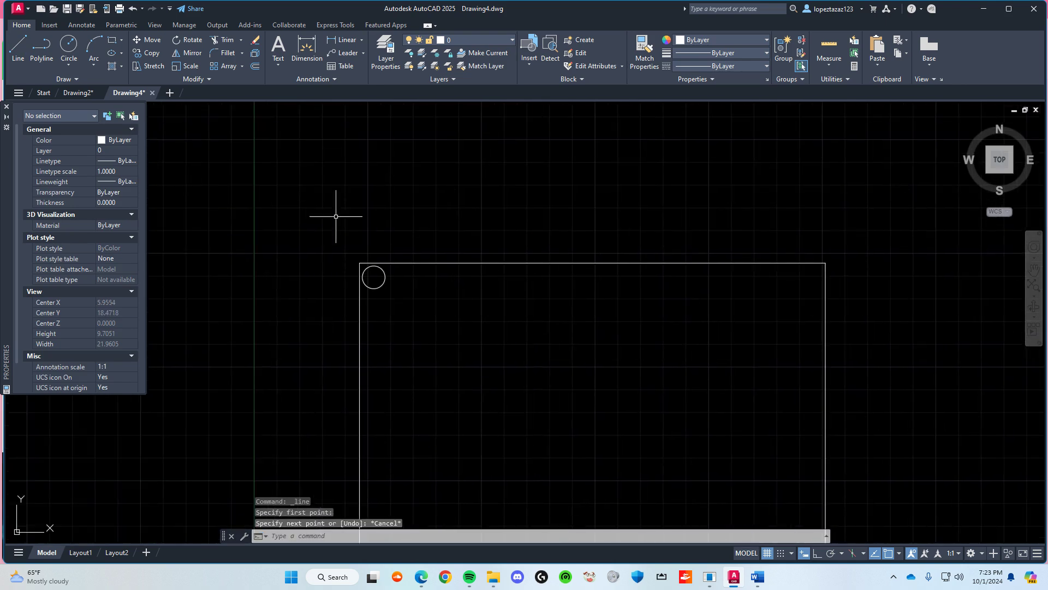
click(19, 50)
scroll(362, 251, up, 4)
click(385, 317)
key(Escape)
click(19, 50)
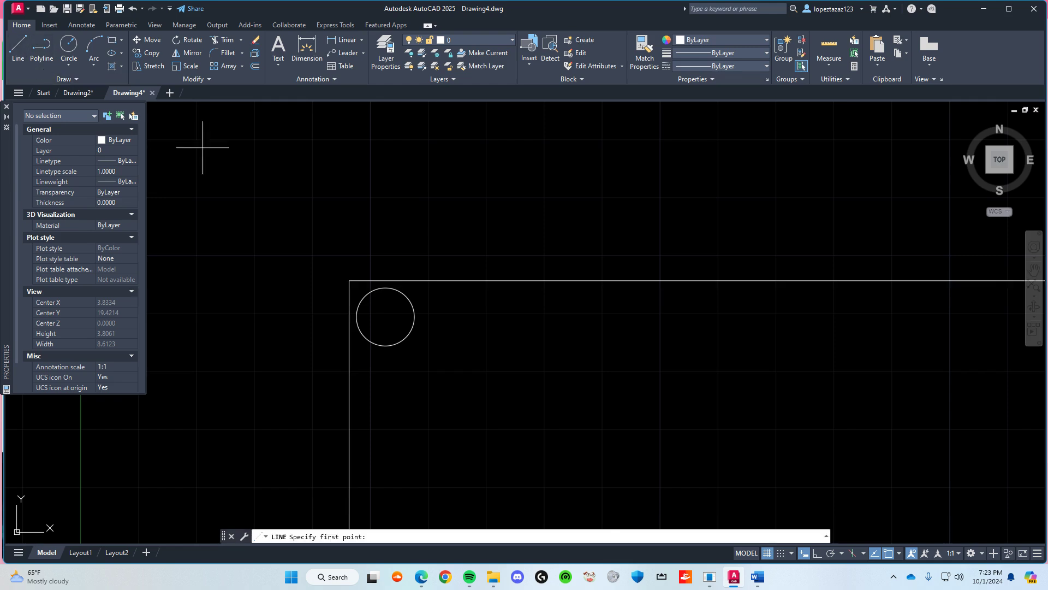
click(385, 316)
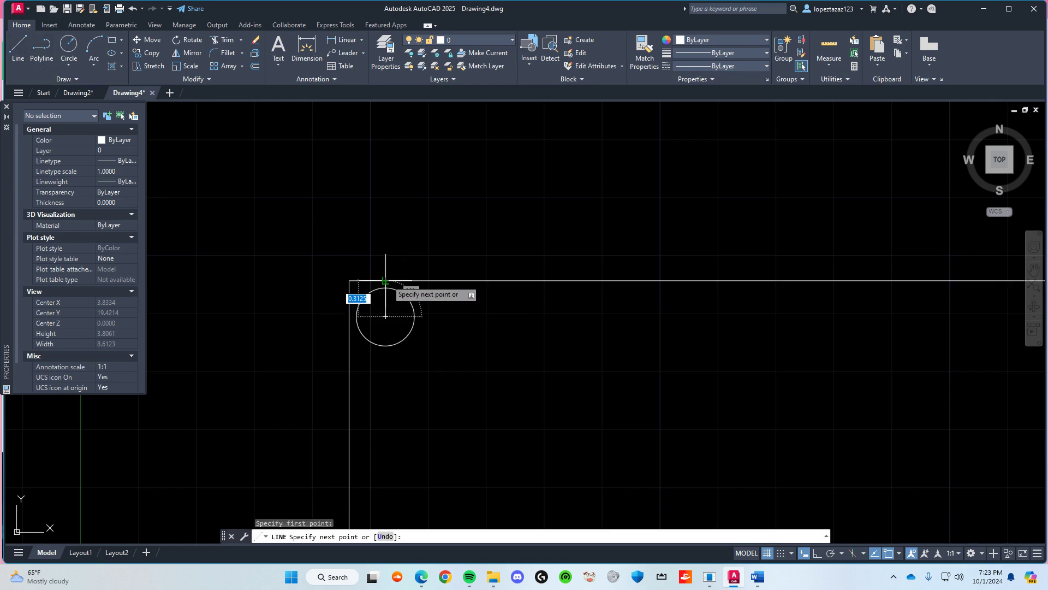
key(Escape)
Step: Draw a 0.3125 long line from the outline's upper-right corner back along its top edge
middle_drag(617, 314, 373, 264)
scroll(373, 265, down, 2)
middle_drag(737, 275, 445, 294)
scroll(445, 294, down, 2)
click(19, 51)
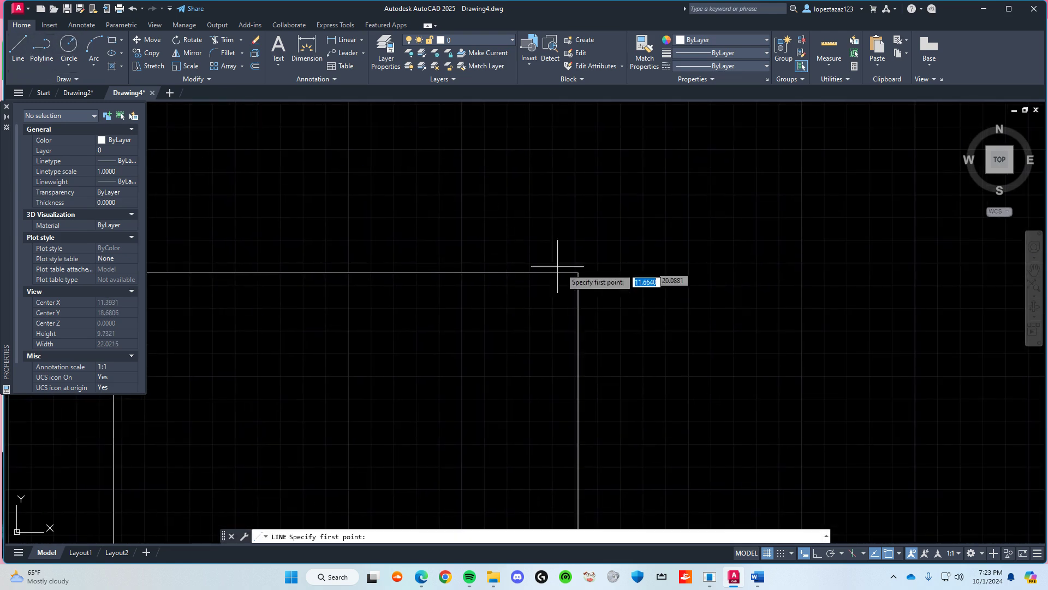
click(577, 272)
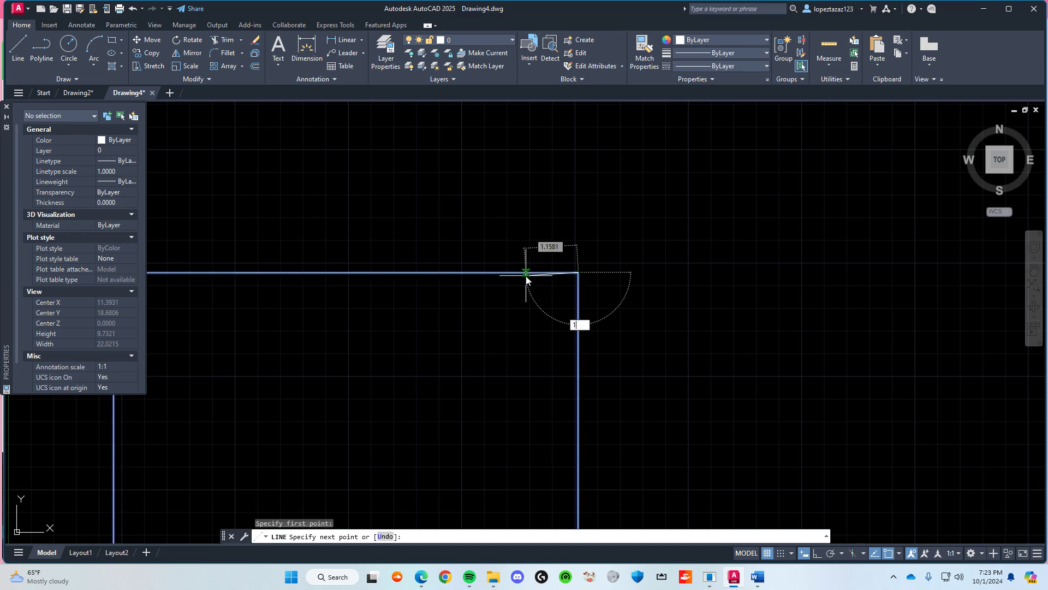
text(0.312)
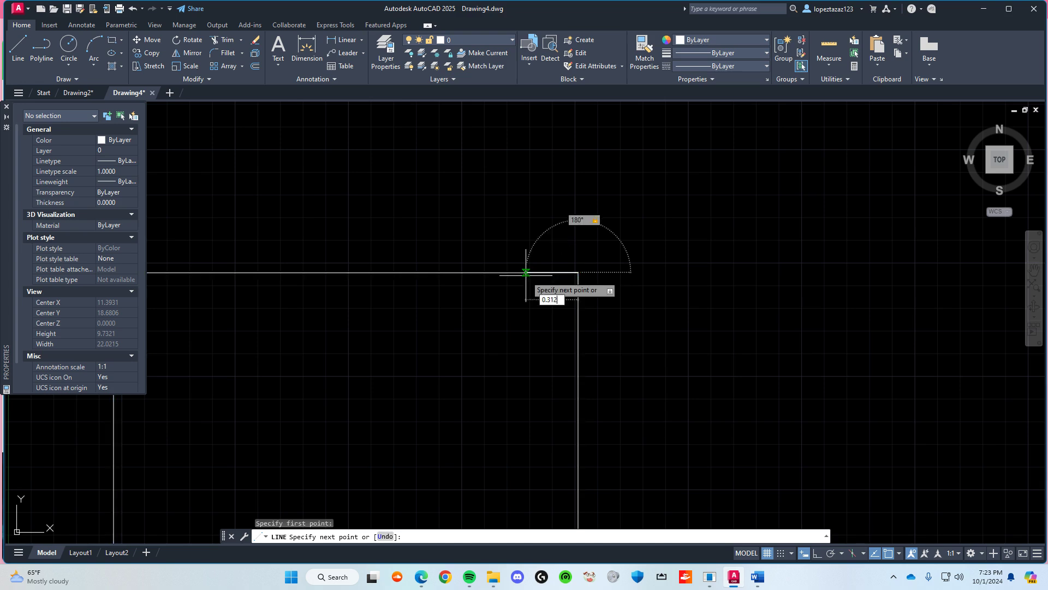
text(5)
key(Return)
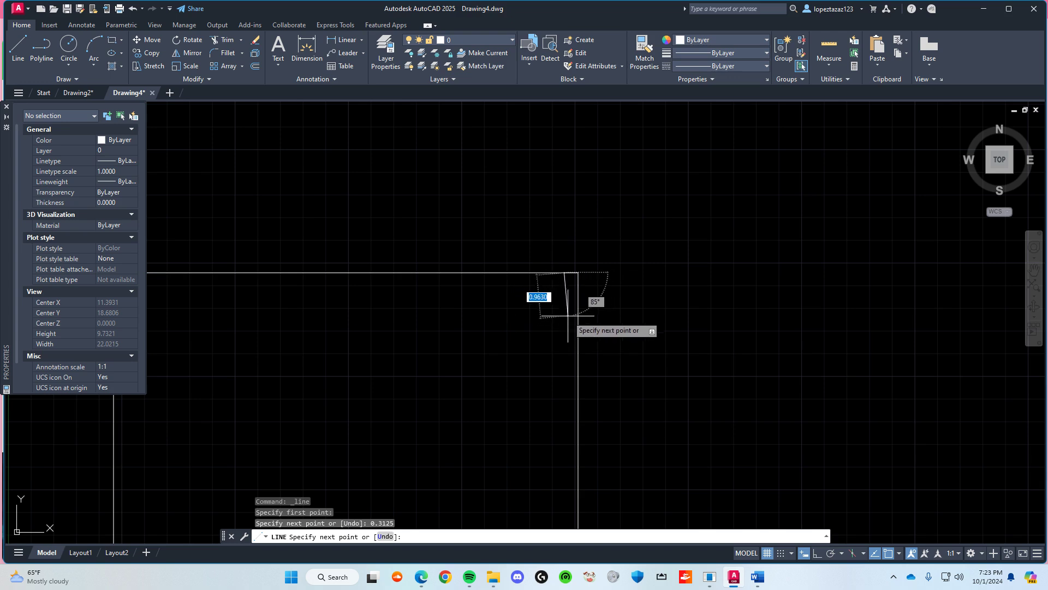
Step: Continue the line straight down by 0.3125 at 90 degrees and end the Line command
text(0)
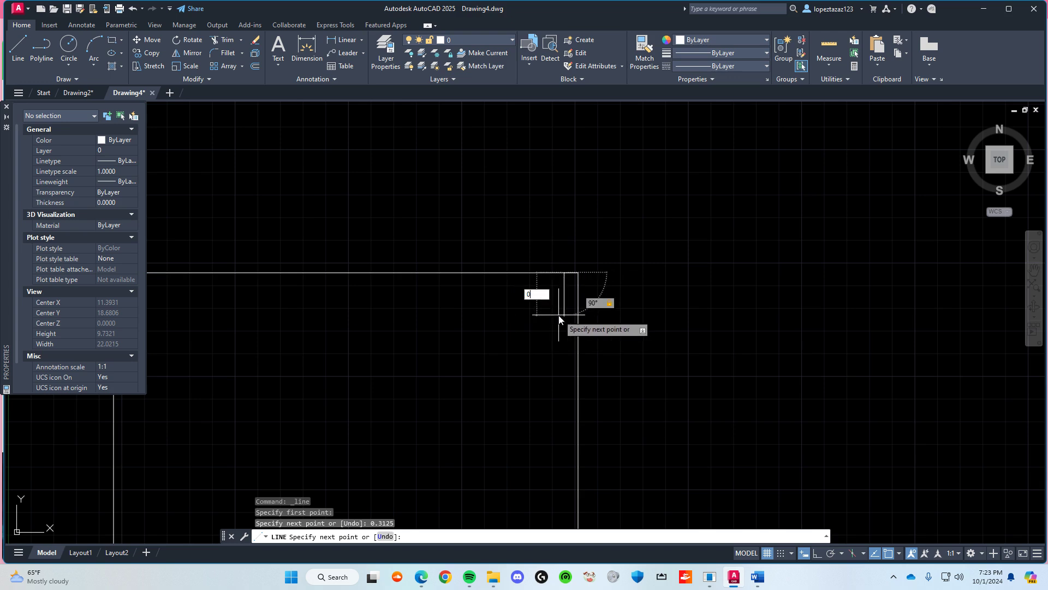
text(.3125)
key(Return)
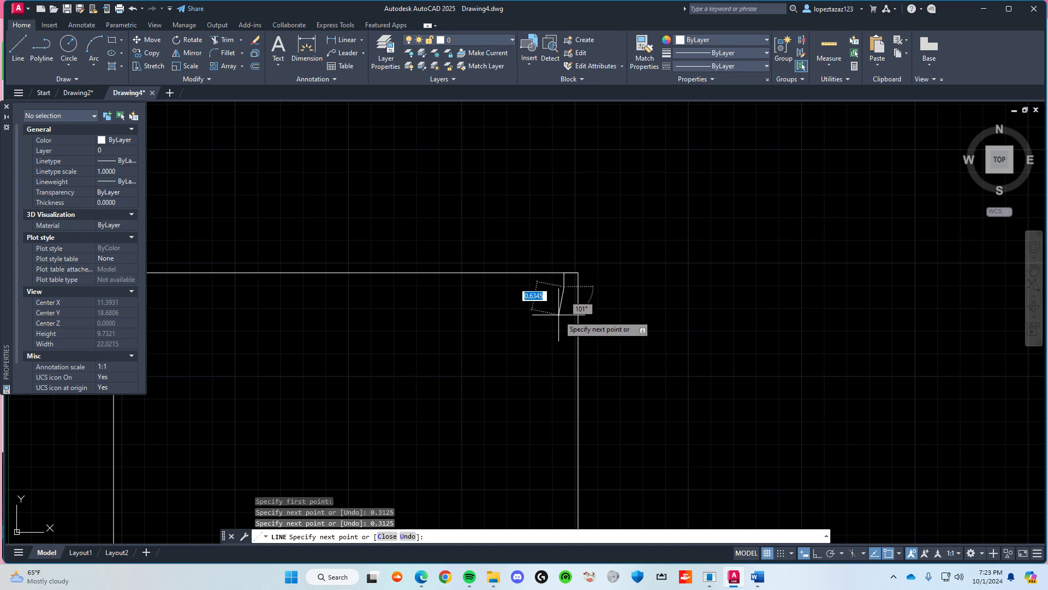
key(Escape)
Step: Draw a circle of radius 0.25 centred on the lower end of the short vertical line at the upper-right corner
scroll(578, 311, up, 2)
click(69, 45)
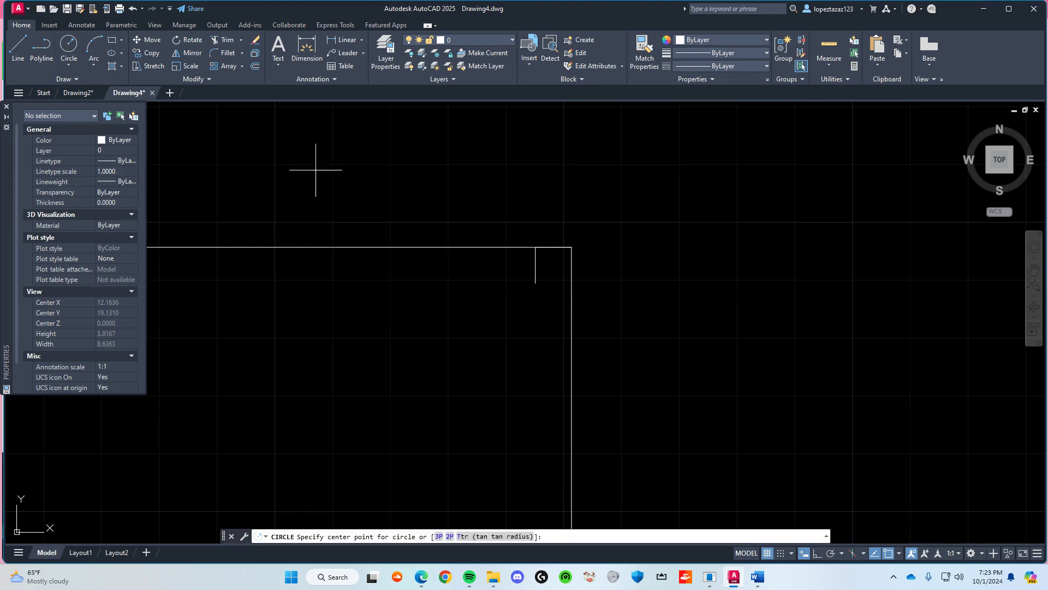
click(536, 283)
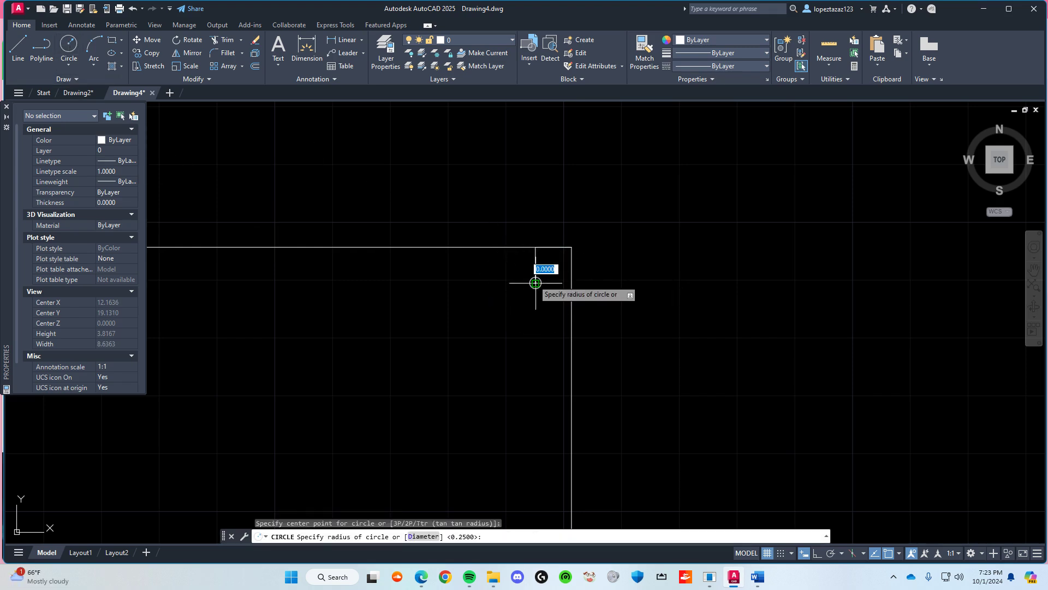
key(Return)
key(Escape)
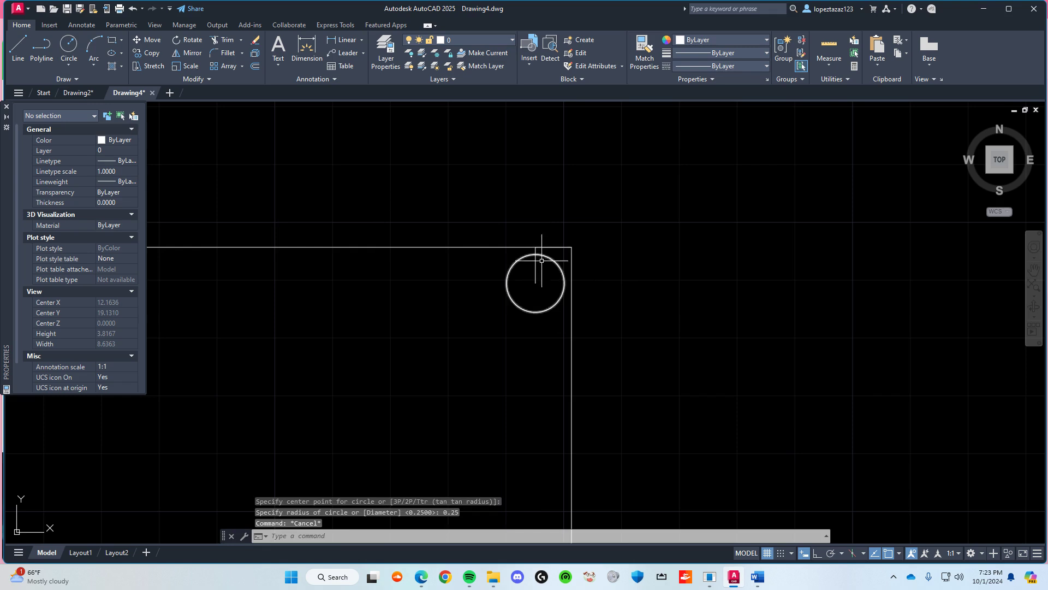
Step: Delete the two short construction lines at the outline's upper-right corner and try to save the drawing
click(535, 256)
key(Escape)
click(536, 271)
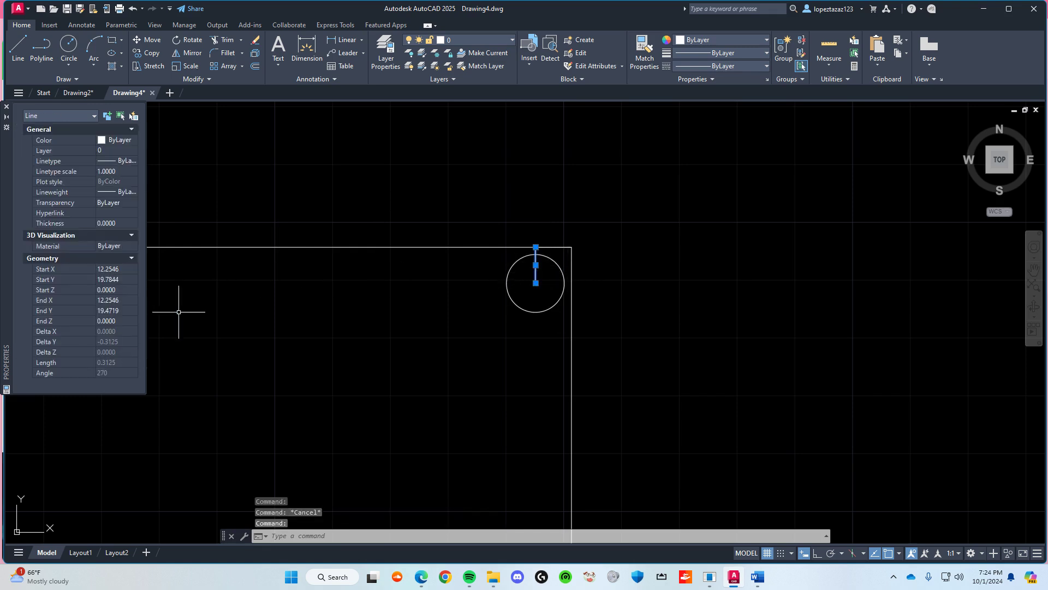
key(Escape)
mouse_move(227, 358)
middle_down()
mouse_move(319, 367)
mouse_move(458, 251)
middle_up()
click(465, 242)
key(Escape)
click(467, 250)
click(492, 236)
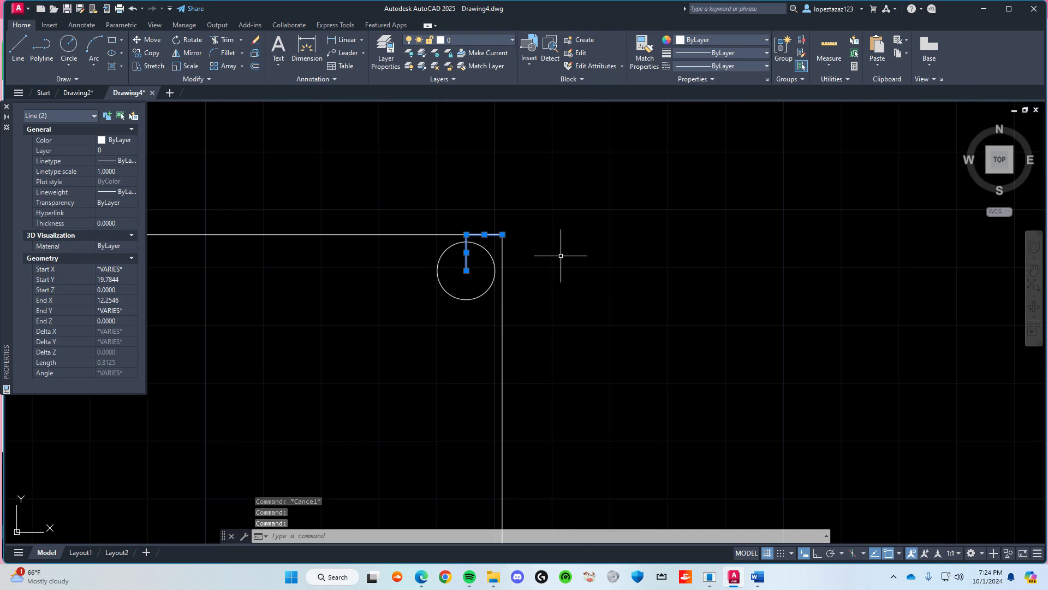
key(Delete)
scroll(475, 251, down, 8)
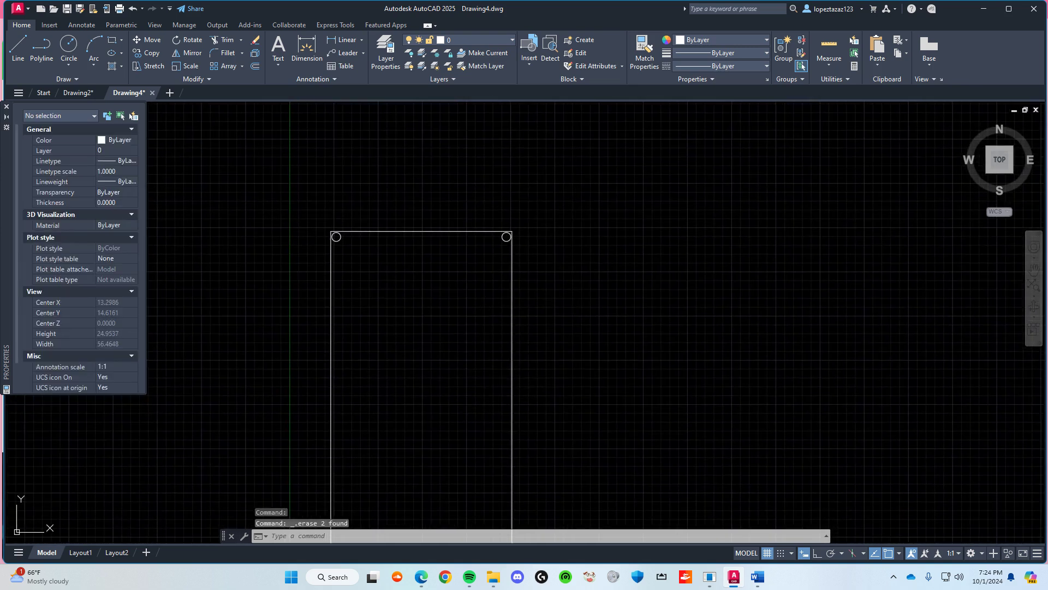
key(ctrl+s)
key(Escape)
Step: Draw a 0.3125 long line from the outline's lower-left corner along its bottom edge
scroll(333, 230, up, 8)
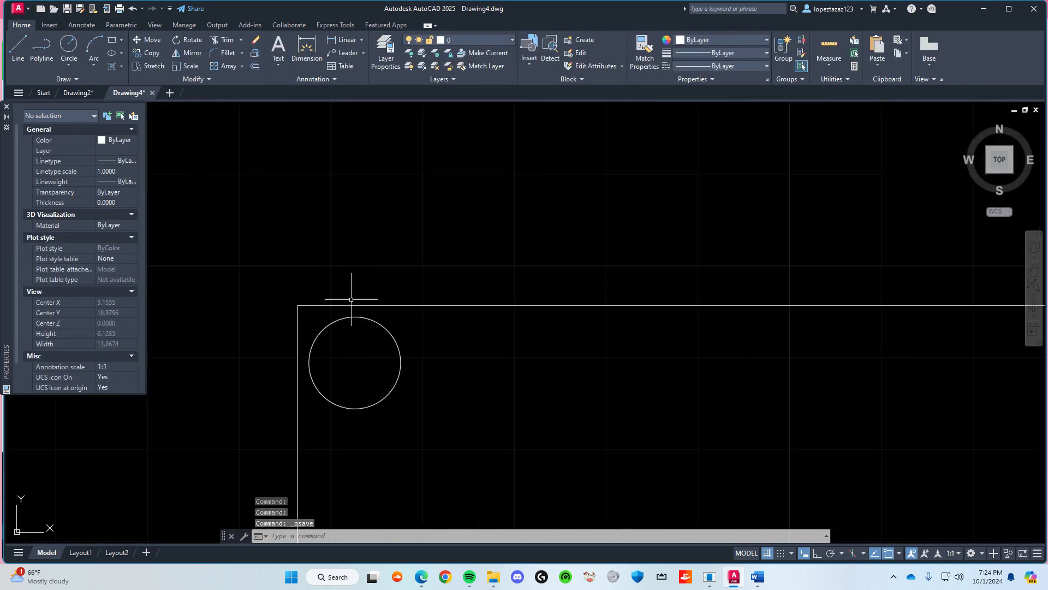
scroll(358, 363, down, 2)
scroll(356, 381, down, 5)
scroll(398, 350, down, 2)
scroll(376, 366, up, 4)
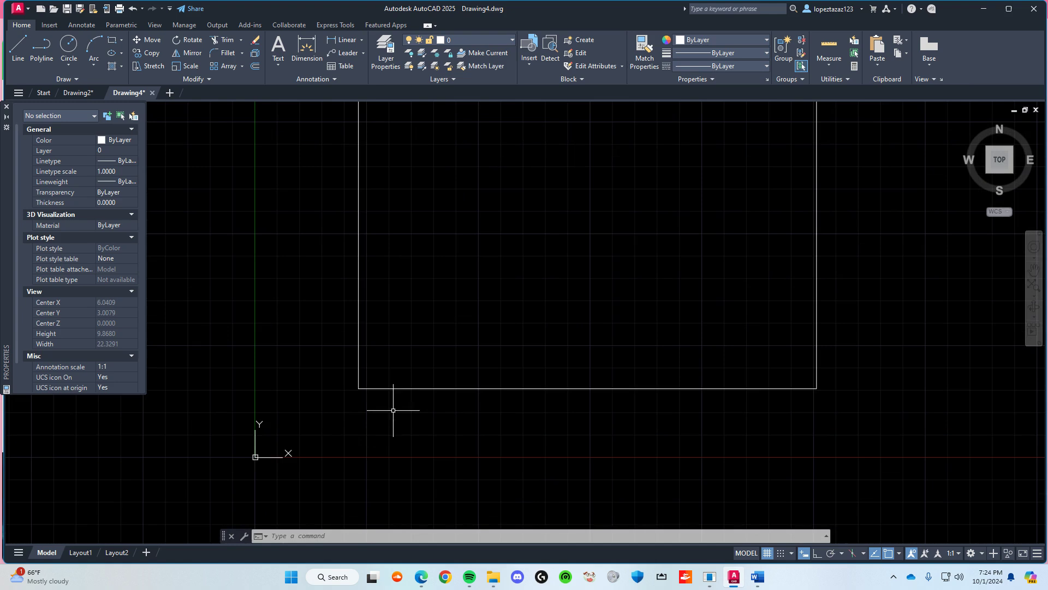
text(l)
key(Return)
scroll(382, 367, up, 4)
click(321, 422)
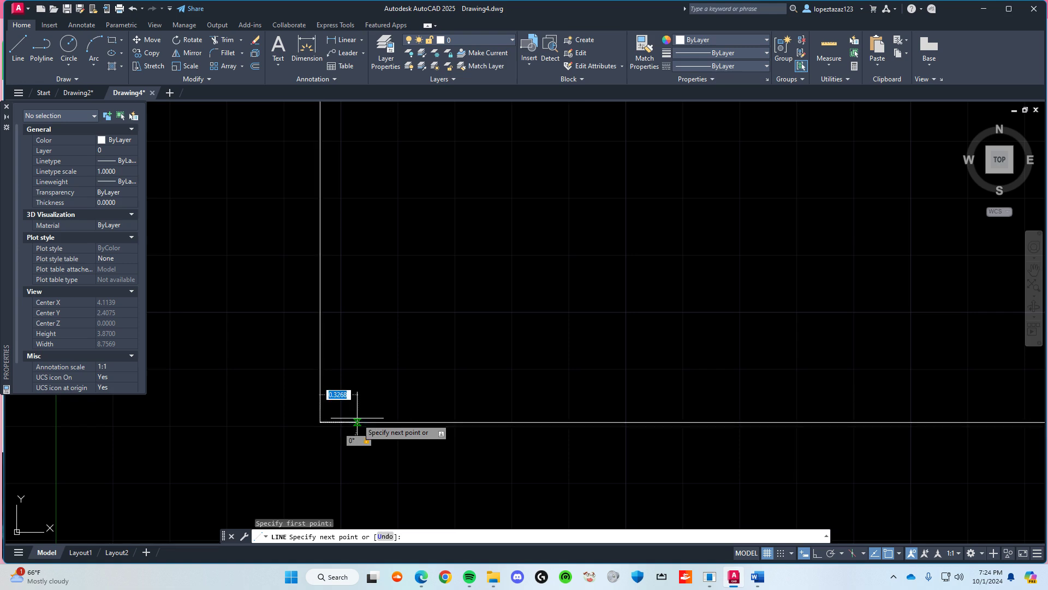
text(0)
key(Return)
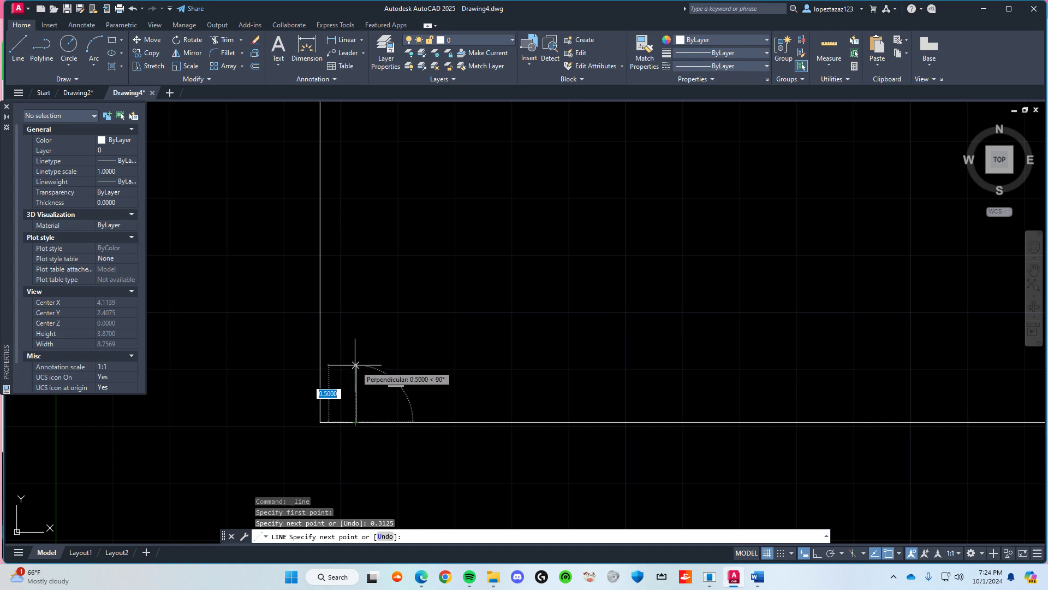
Step: Continue the line straight up by 0.3125 at 90 degrees and end the Line command
key(Tab)
text(0)
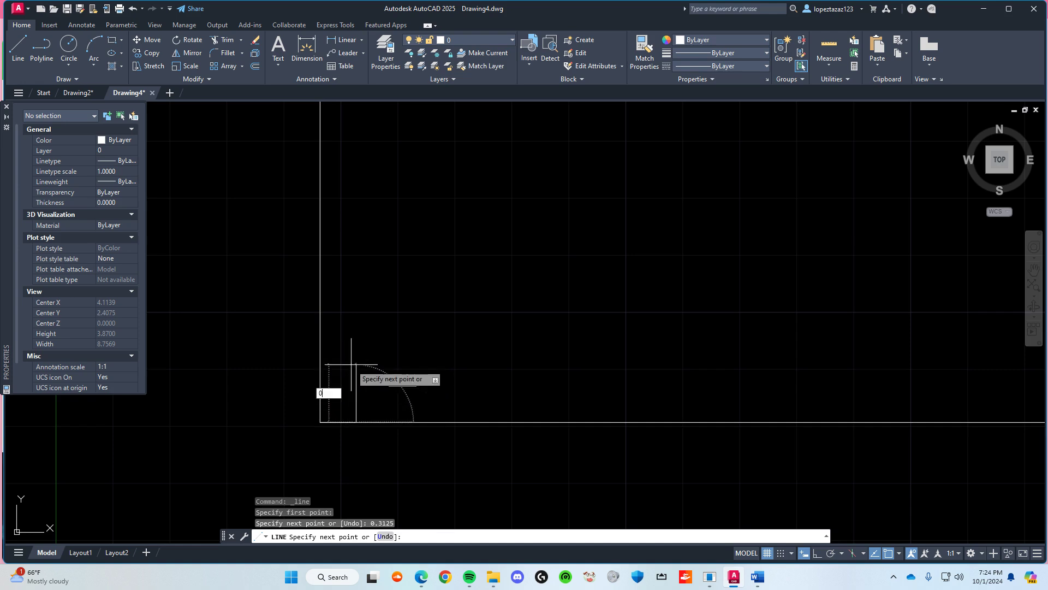
key(Return)
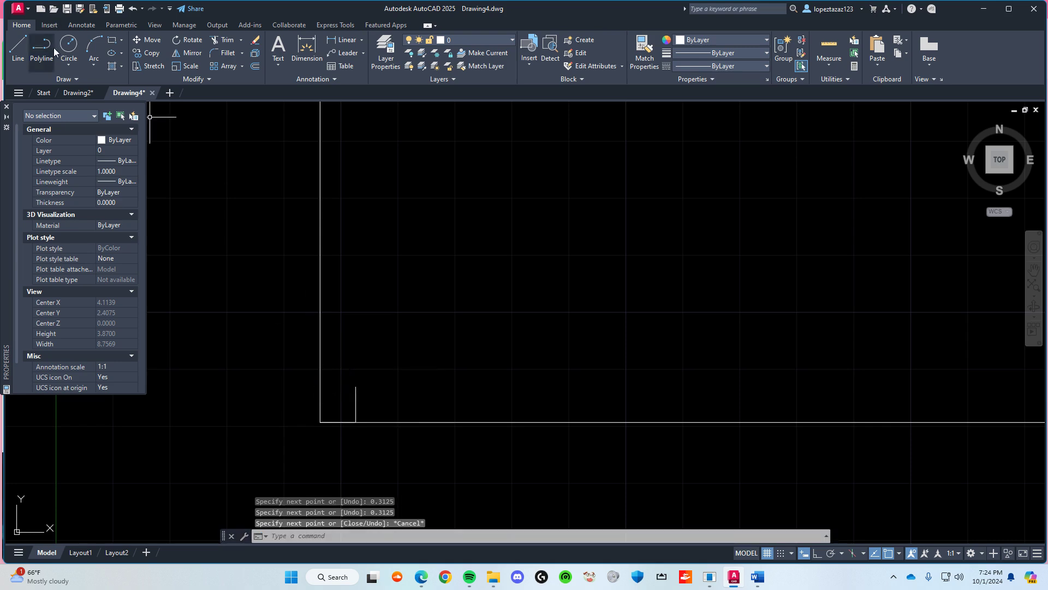
click(69, 45)
click(356, 386)
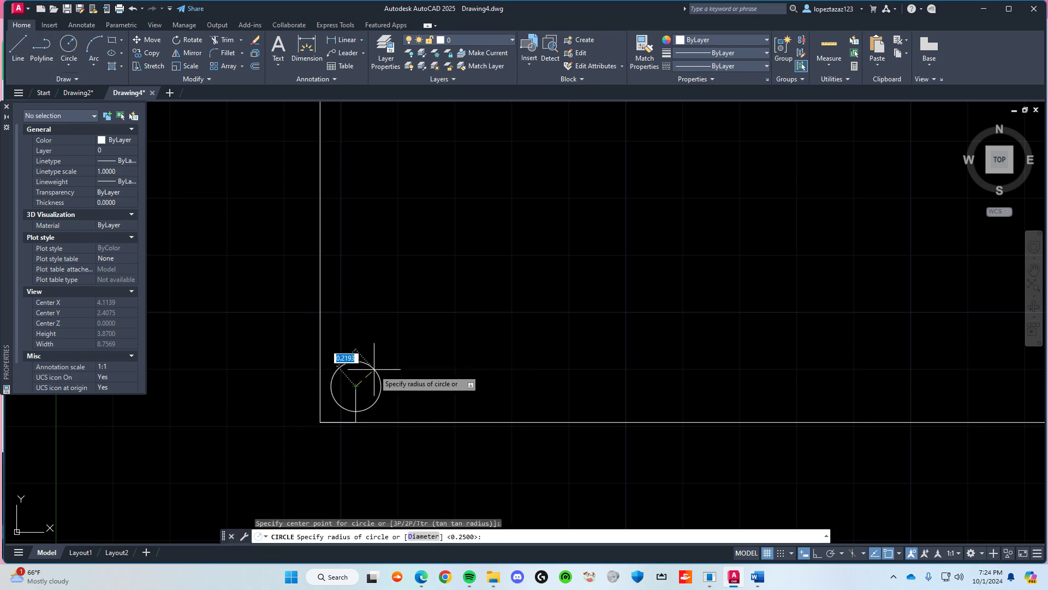
key(Escape)
Step: Draw a Center, Diameter circle of diameter 0.25 centred on the upper end of the short vertical line at the lower-left corner
click(68, 66)
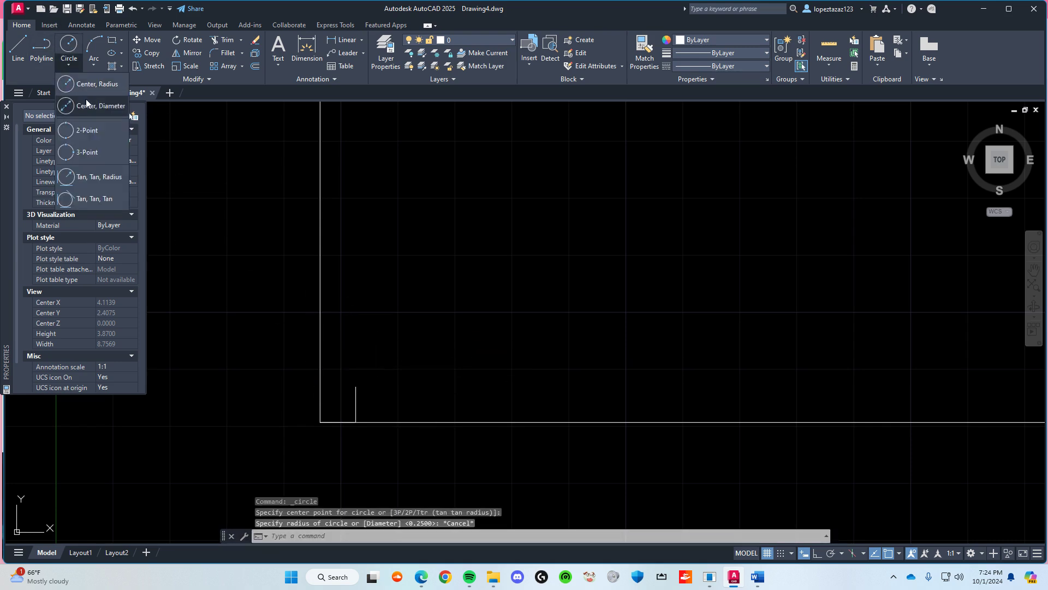
click(89, 106)
click(355, 386)
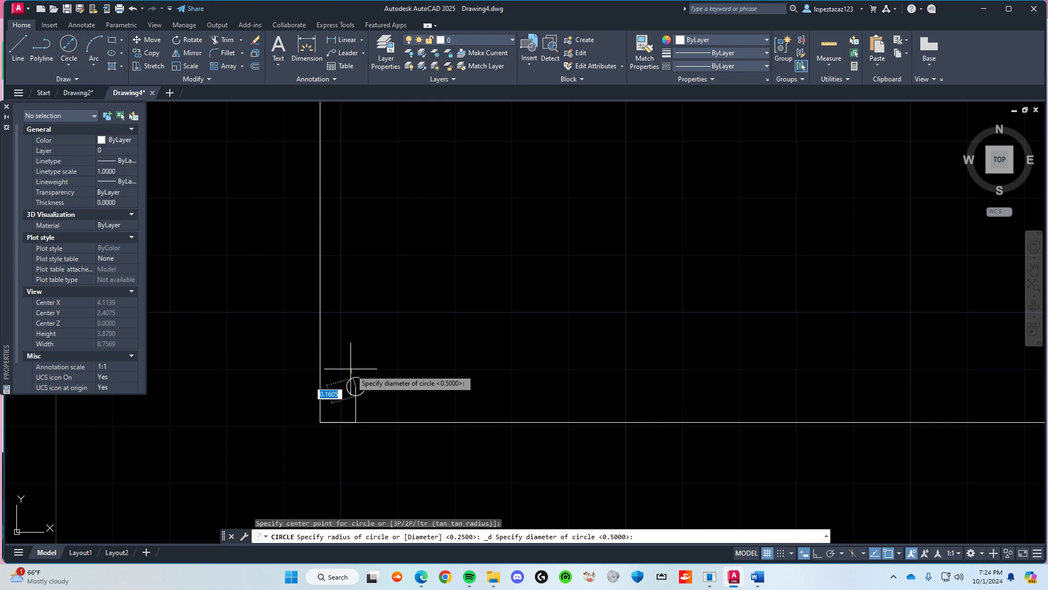
text(0.25)
key(Return)
Step: Delete the circle of radius 0.25 at the outline's upper-left corner
scroll(457, 316, down, 3)
middle_drag(498, 137, 380, 453)
middle_drag(376, 112, 393, 340)
scroll(308, 279, up, 5)
click(316, 303)
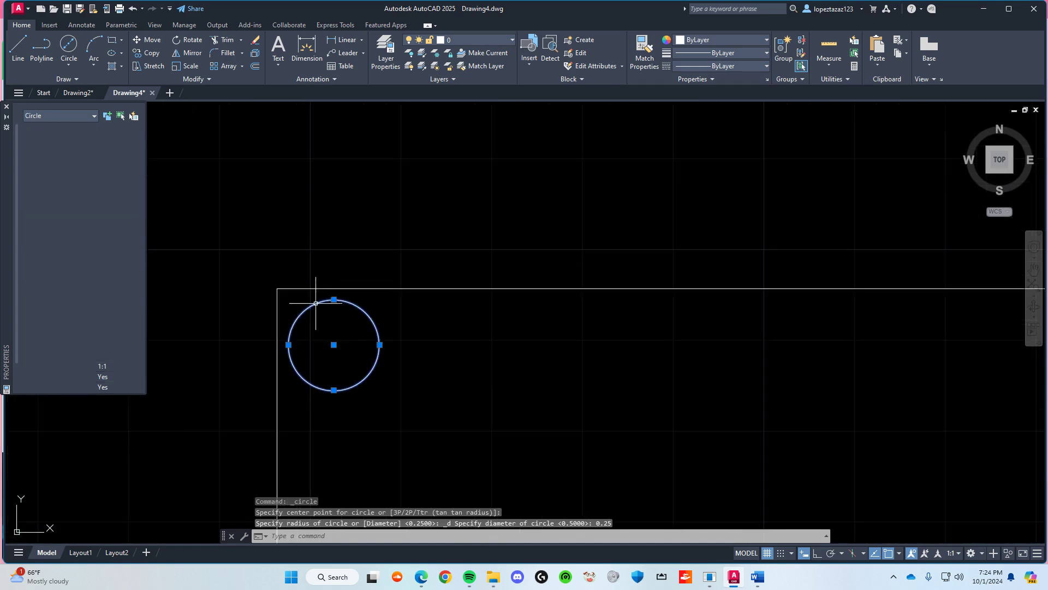
key(Delete)
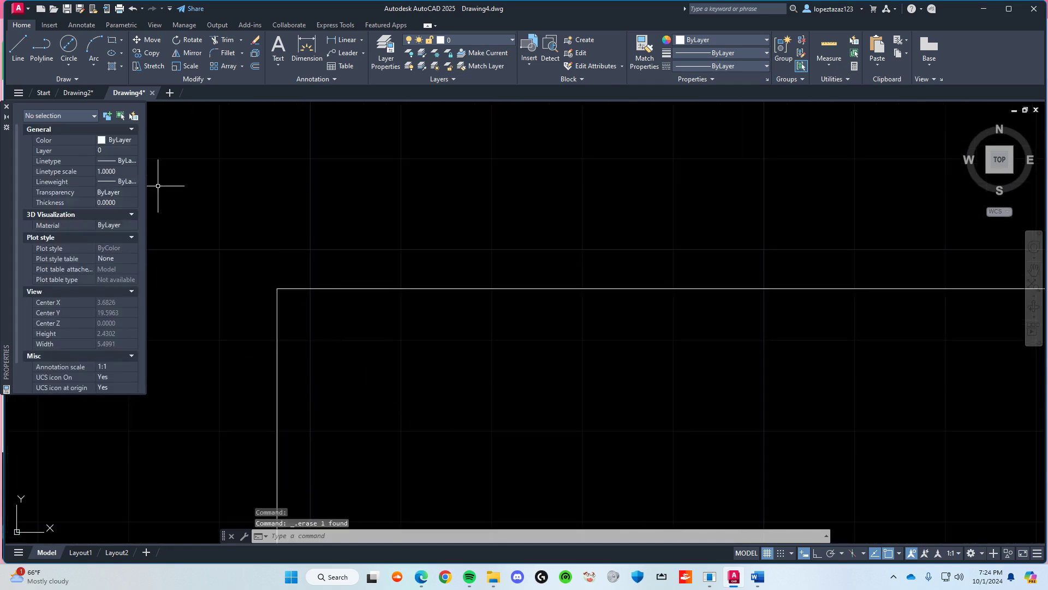
click(82, 64)
click(91, 107)
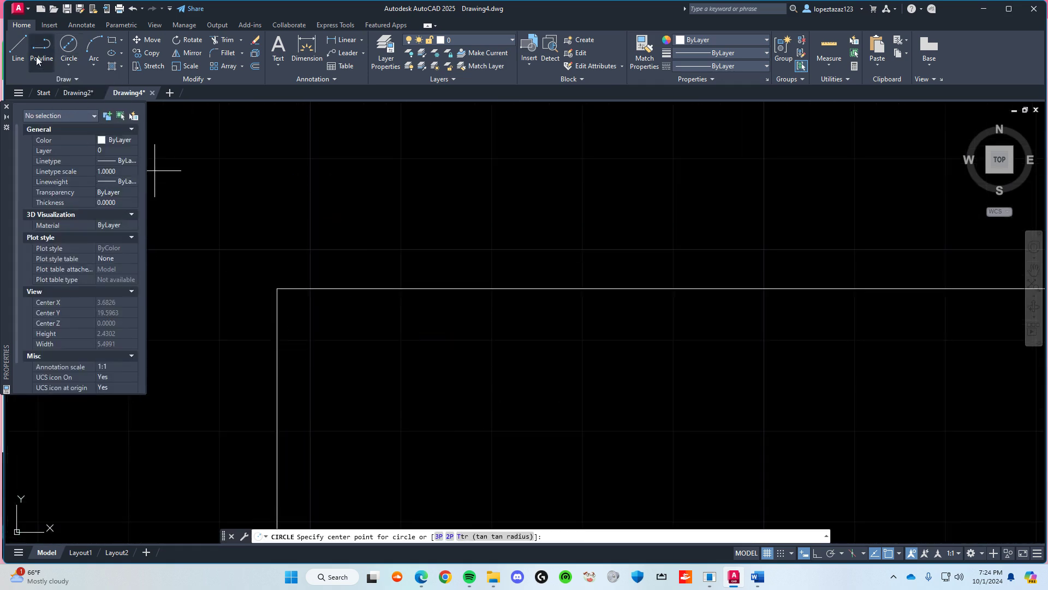
key(Escape)
click(18, 50)
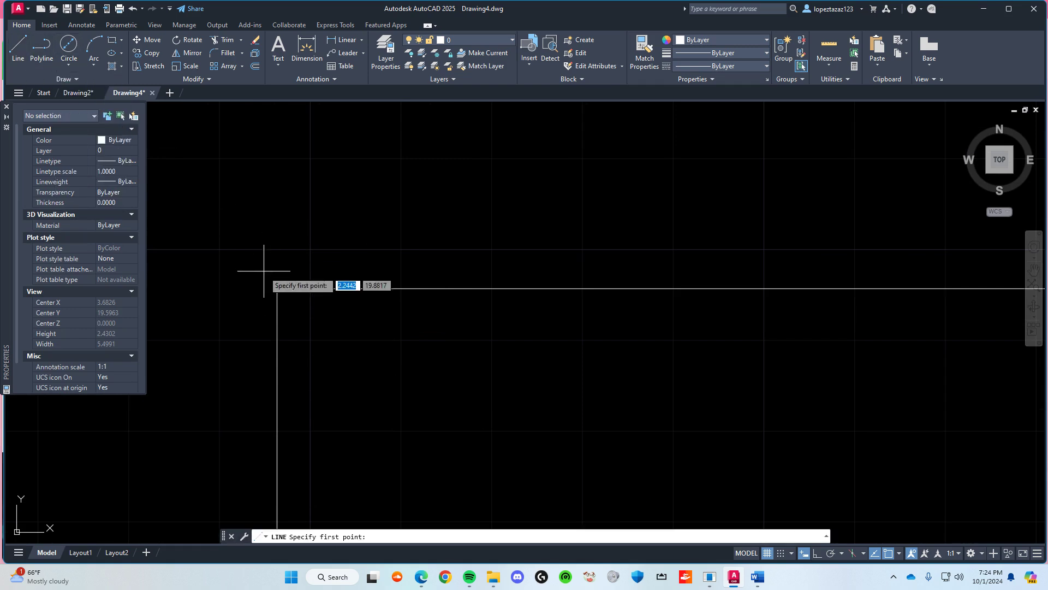
click(18, 49)
click(277, 288)
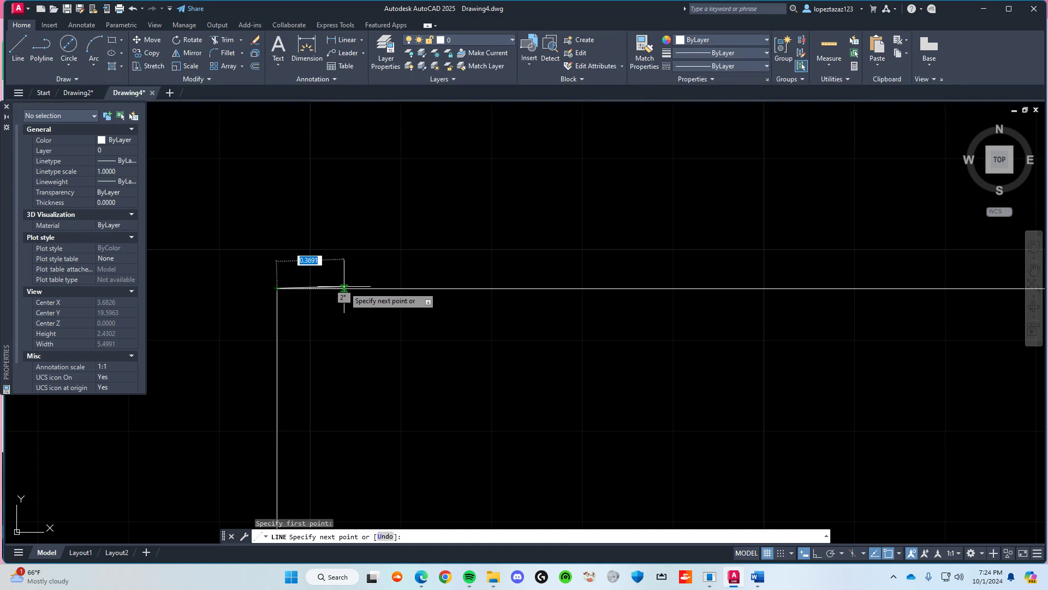
text(0.)
key(Tab)
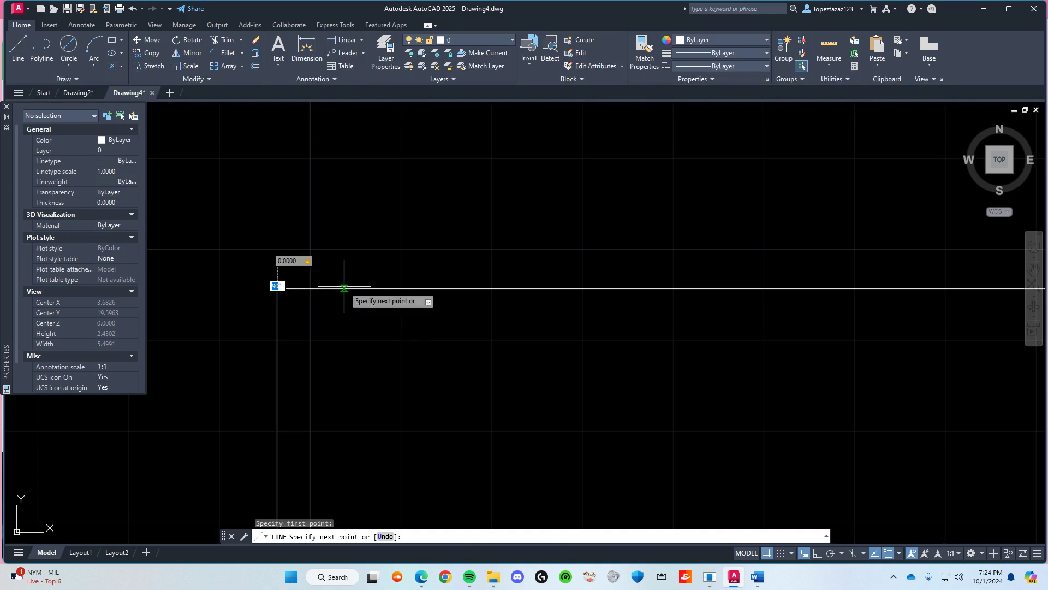
key(Escape)
key(Return)
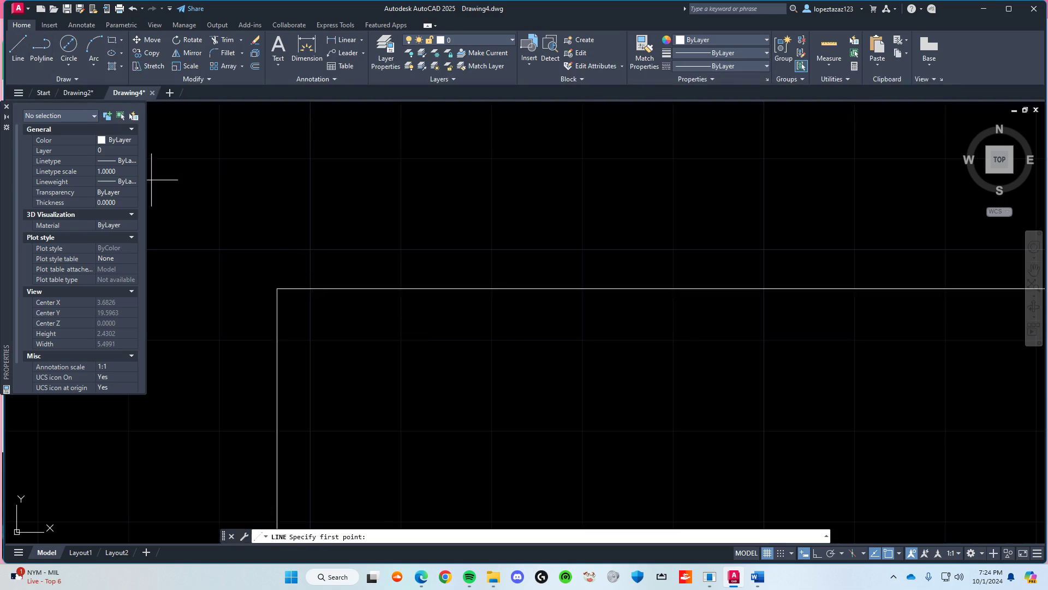
click(277, 288)
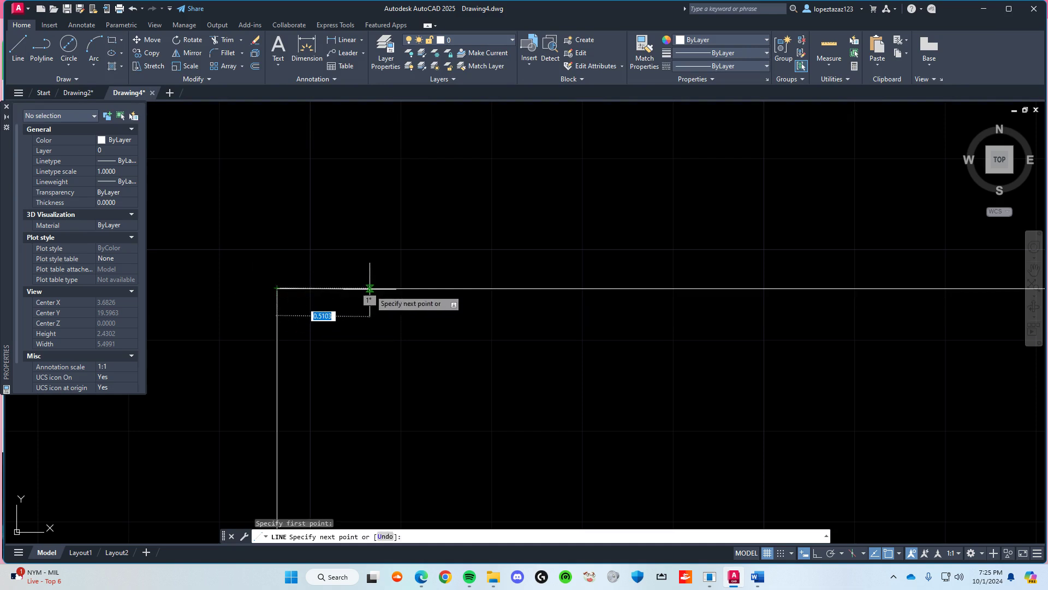
text(0)
key(Tab)
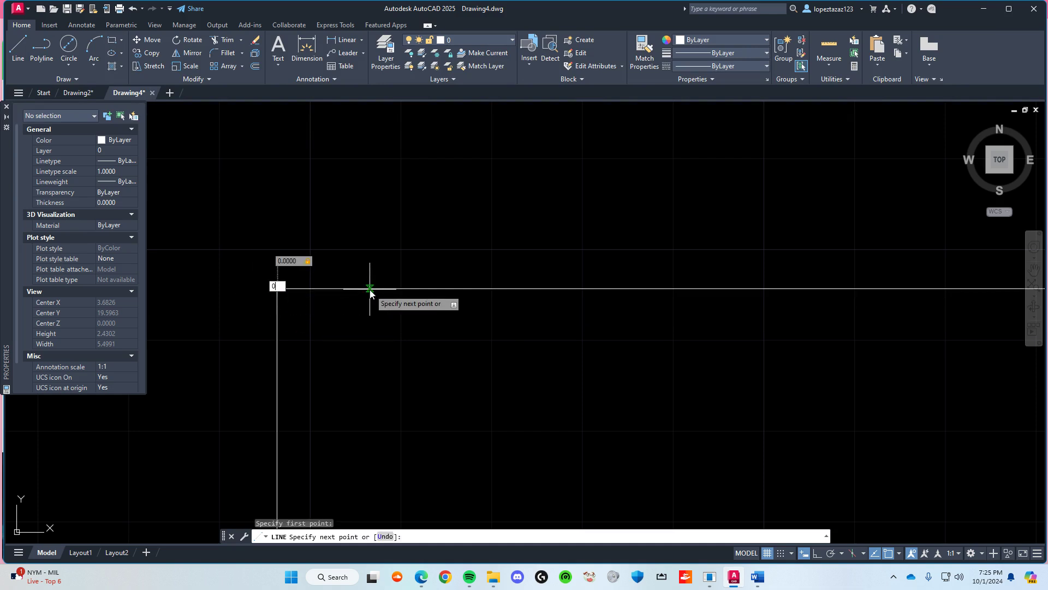
key(Escape)
key(Escape)
key(alt+z)
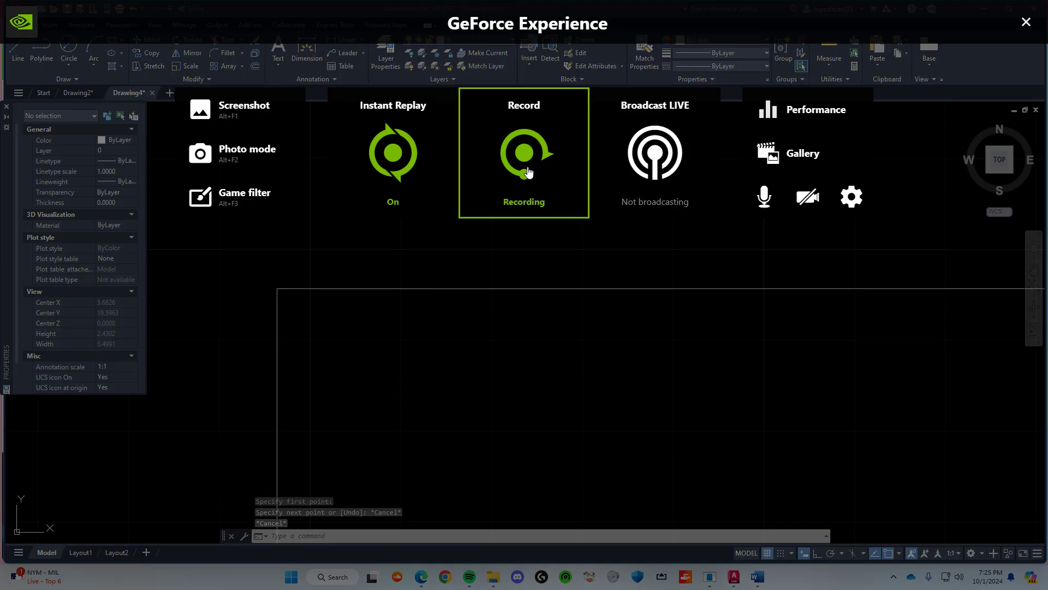
click(524, 175)
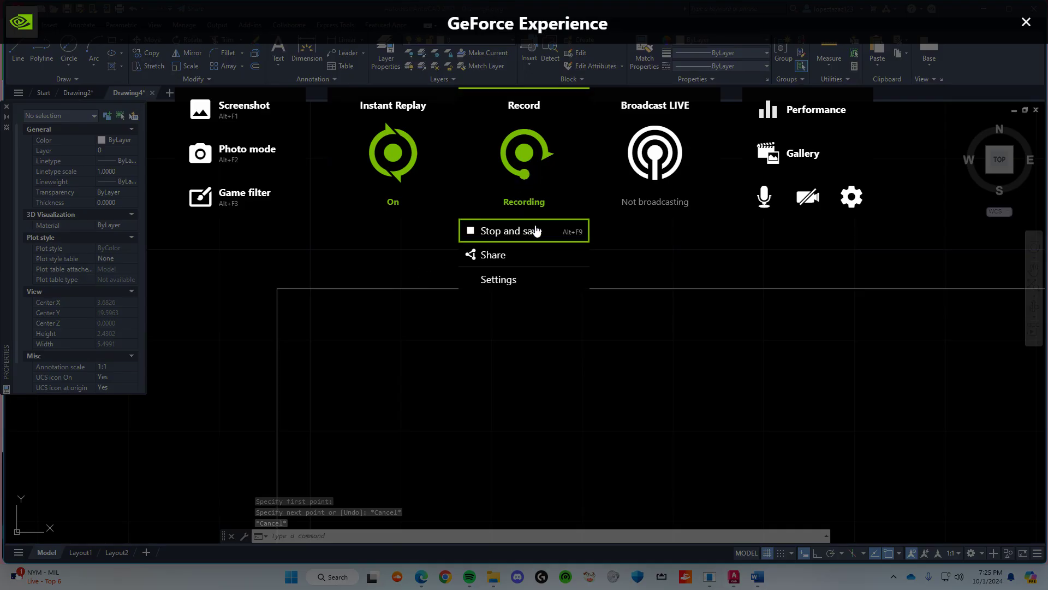
key(alt+z)
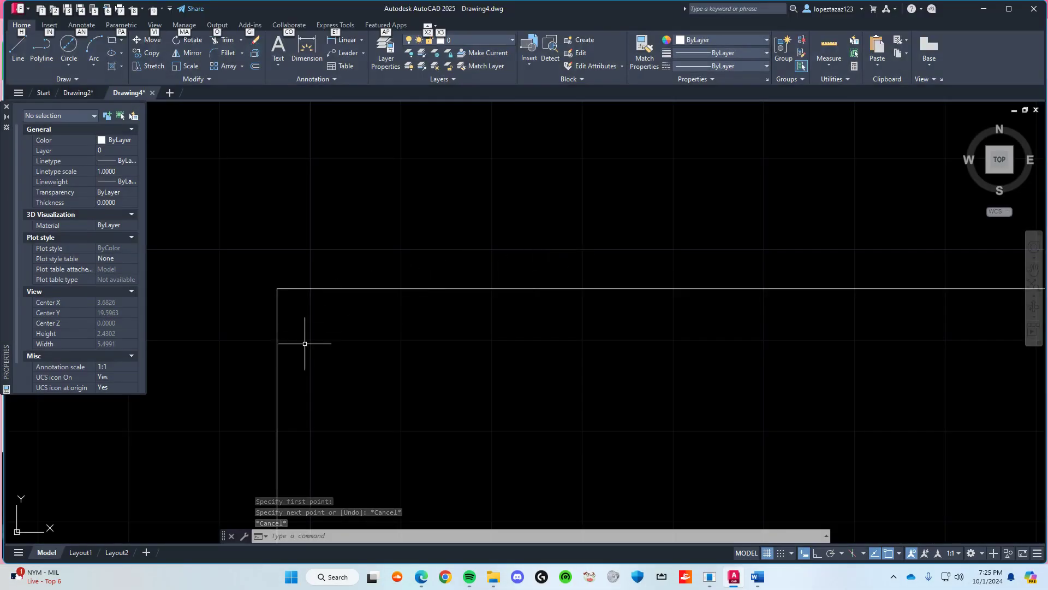
key(Escape)
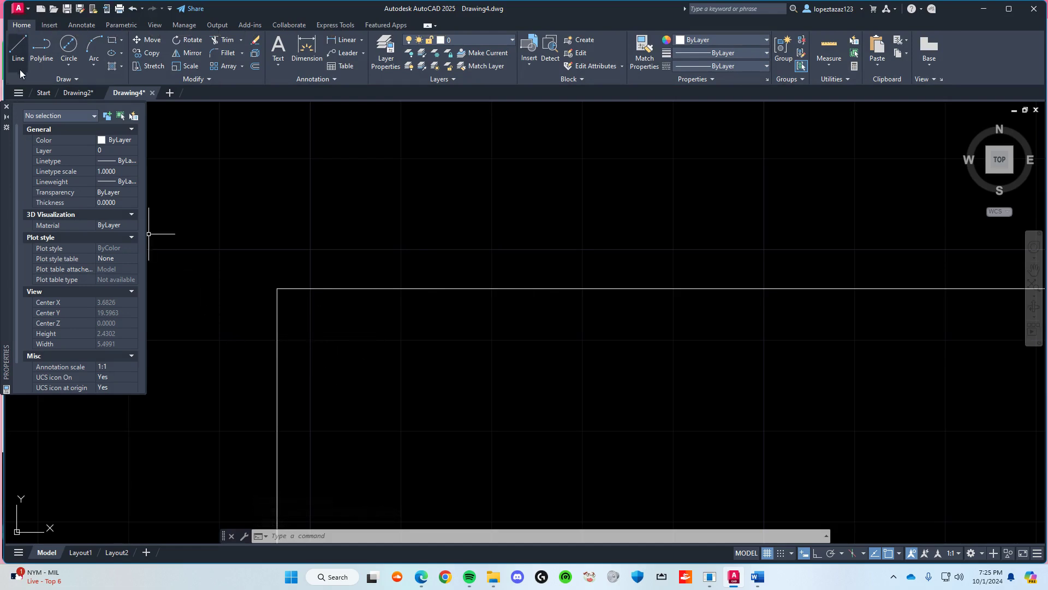
Step: Draw a line 0.3125 along the top edge from the outline's upper-left corner, continuing 0.3125 straight down
click(18, 47)
click(277, 288)
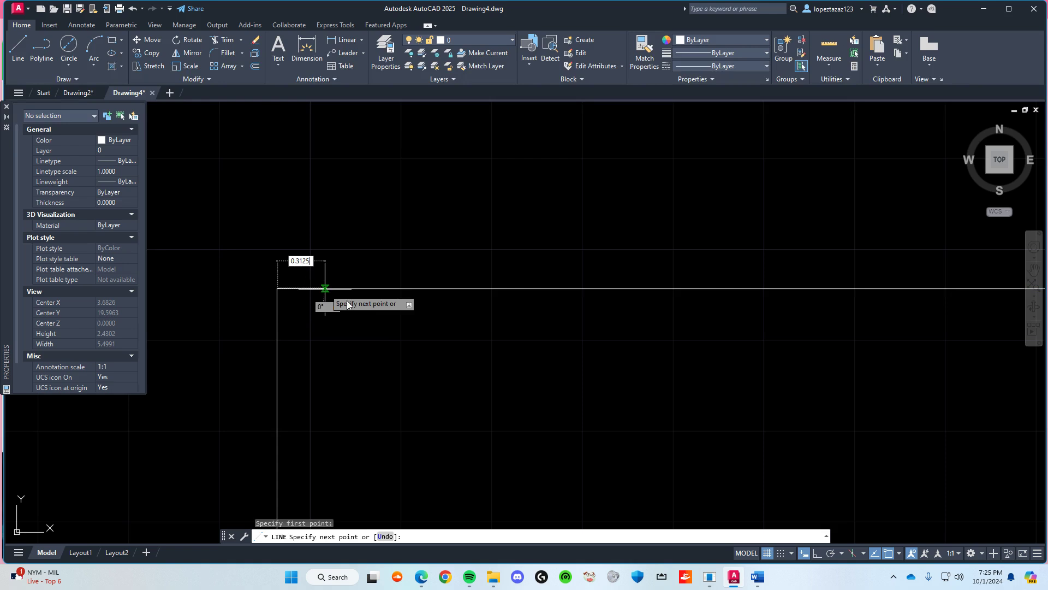
key(Return)
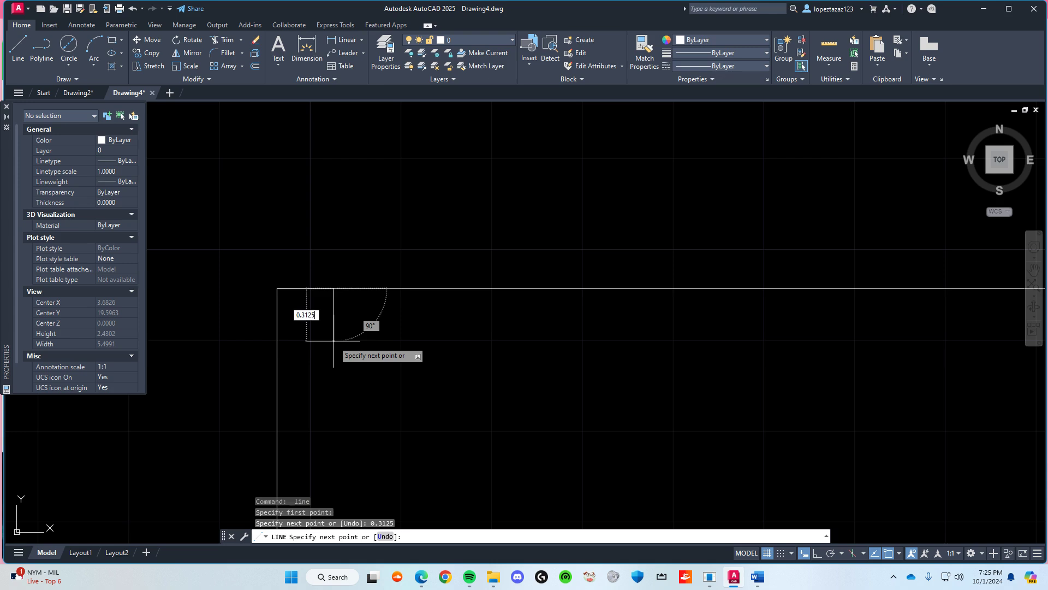
key(Return)
key(Return)
Step: Draw a Center, Diameter circle of diameter 0.25 centred on the lower end of the short vertical line at the upper-left corner
click(69, 46)
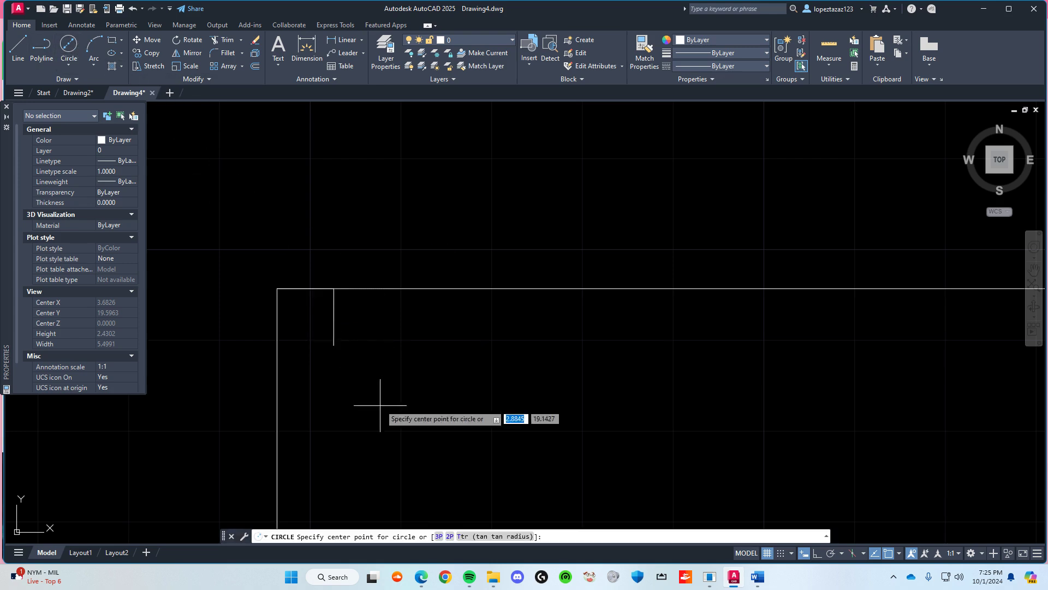
click(333, 345)
text(0.)
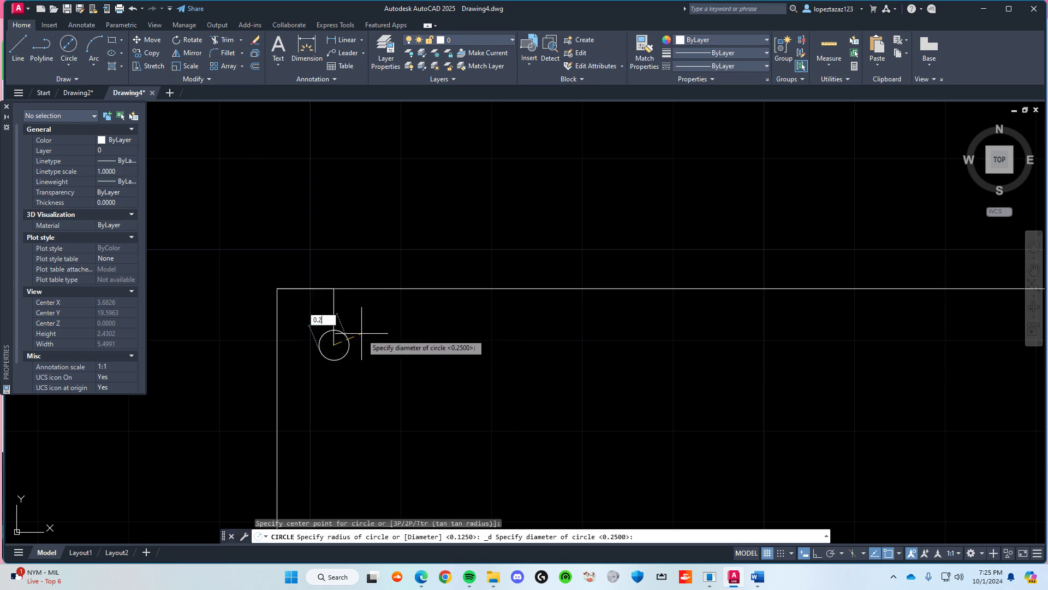
text(25)
key(Return)
key(Escape)
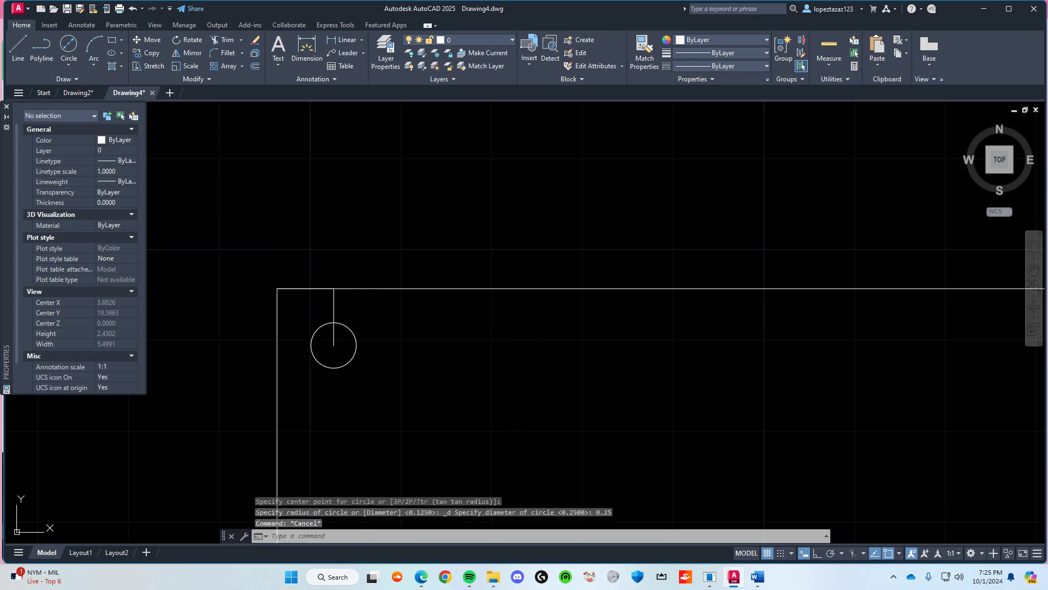
Step: Delete the short vertical and horizontal construction lines at the outline's upper-left corner
click(354, 316)
key(Escape)
click(334, 304)
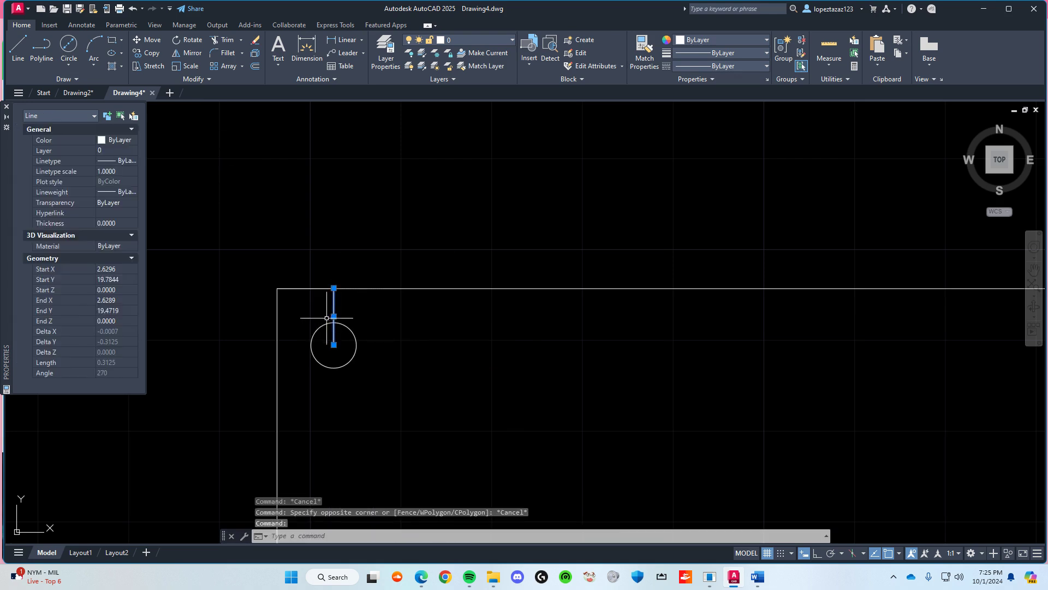
key(Delete)
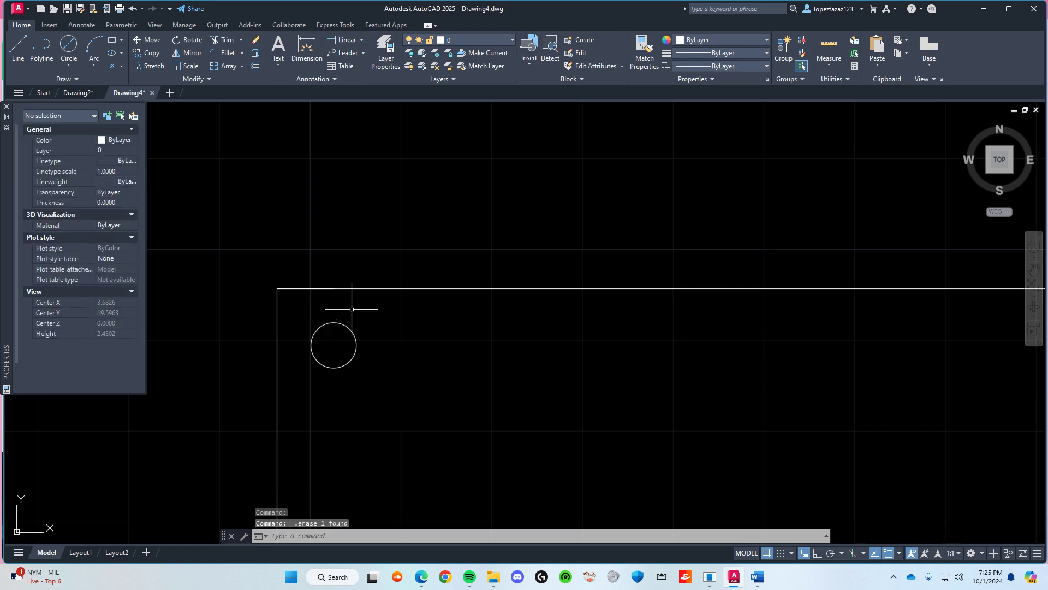
click(305, 288)
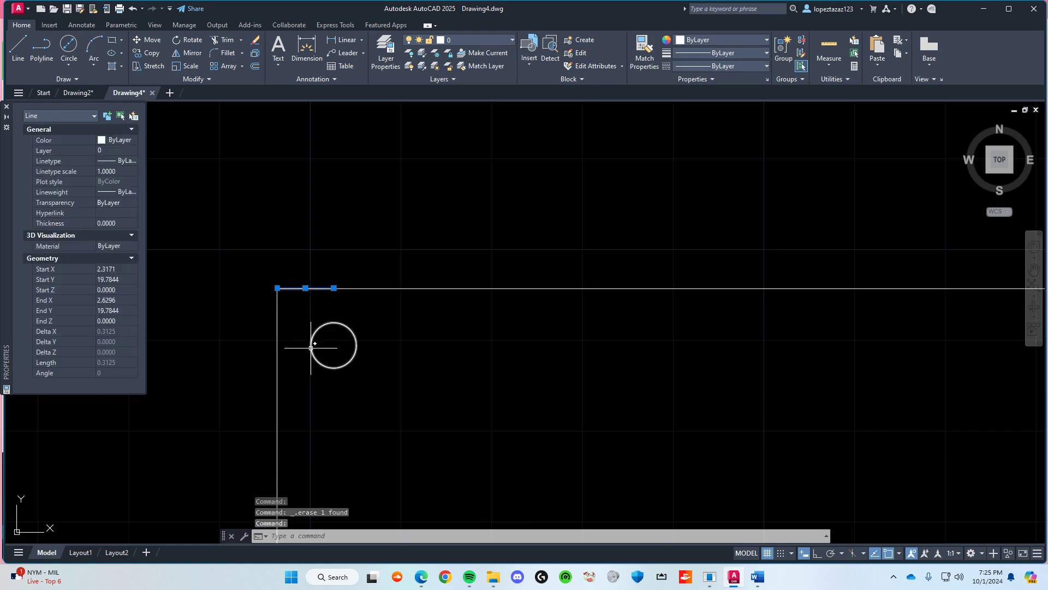
key(Escape)
Step: Save the drawing as dwtutorial in the EECE2070 folder
scroll(491, 366, down, 4)
scroll(491, 366, down, 2)
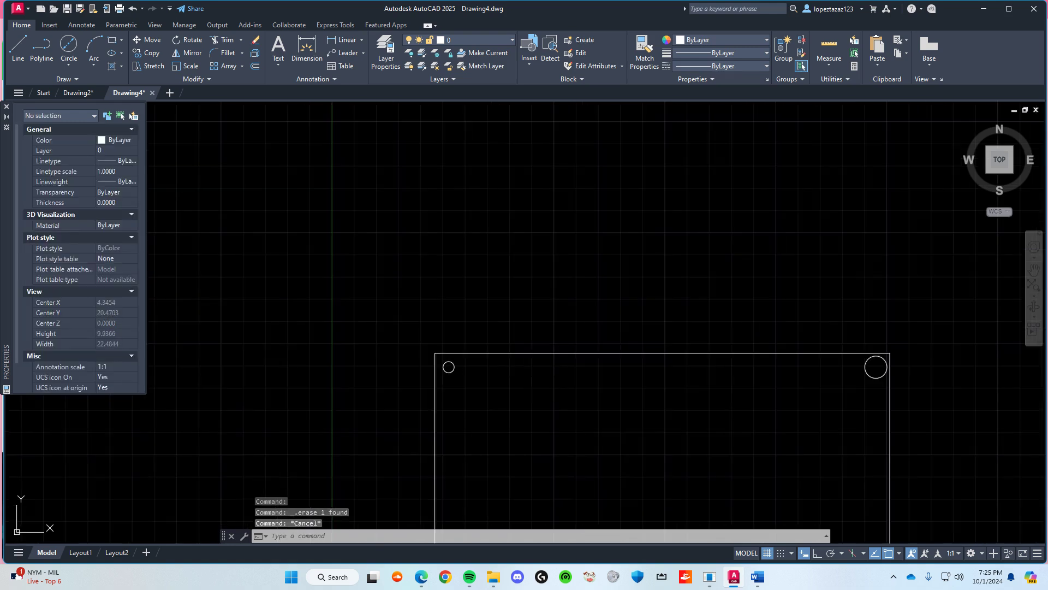
key(ctrl+s)
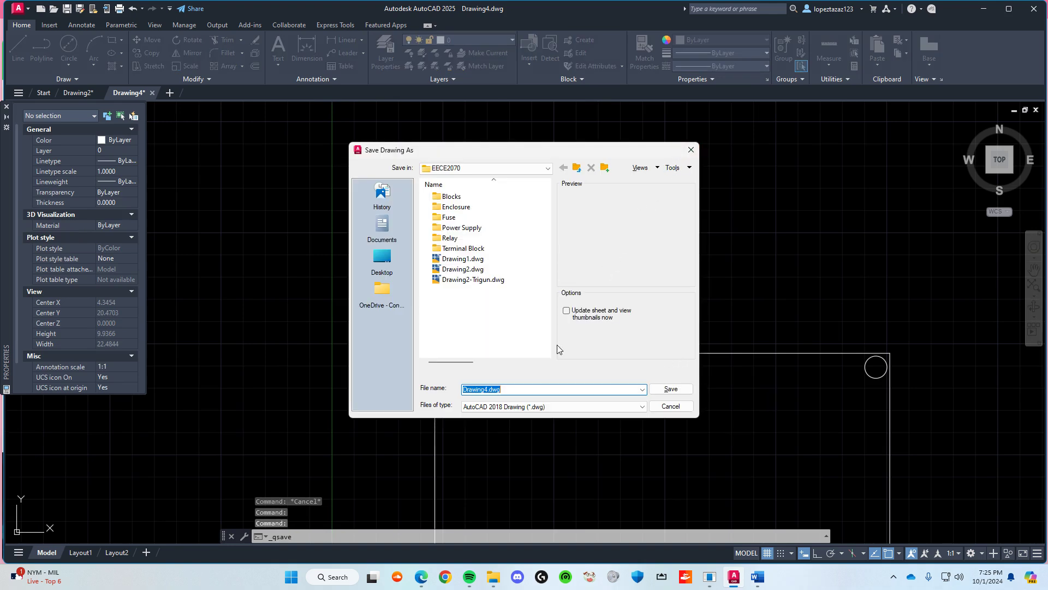
drag(503, 394, 443, 393)
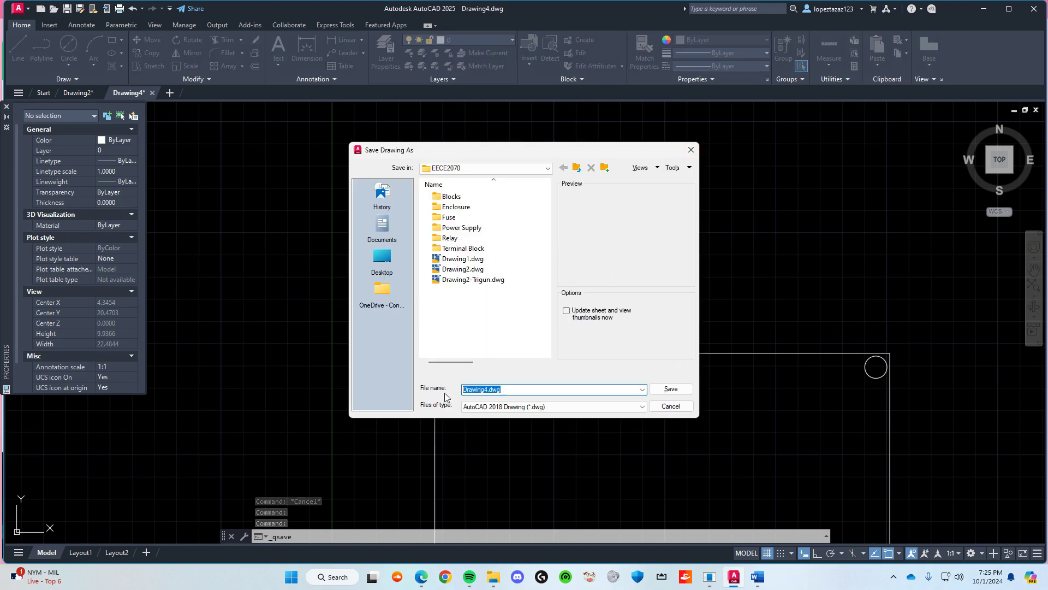
text(d)
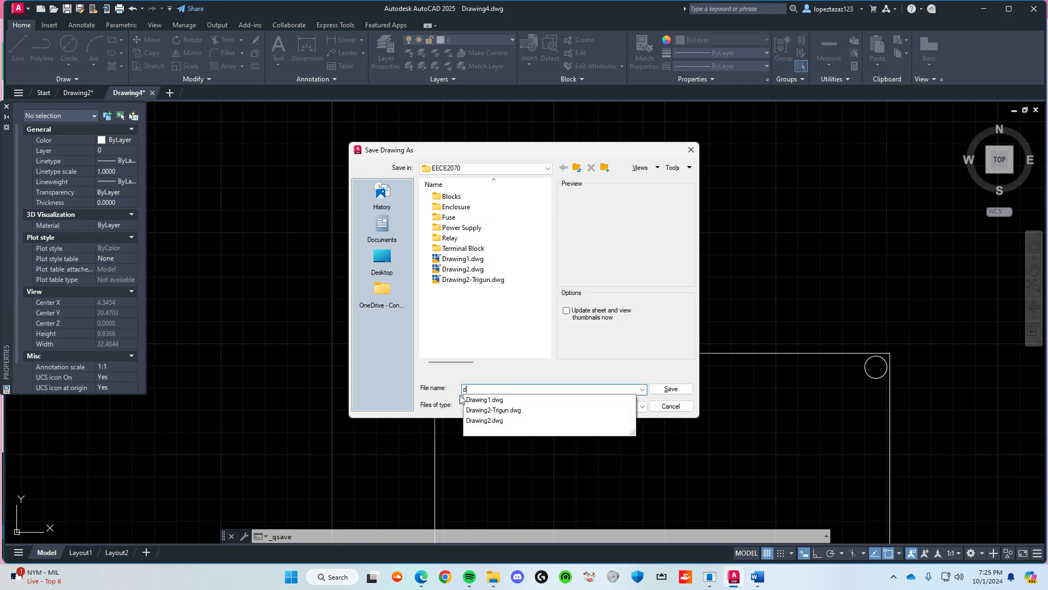
text(wtutorial)
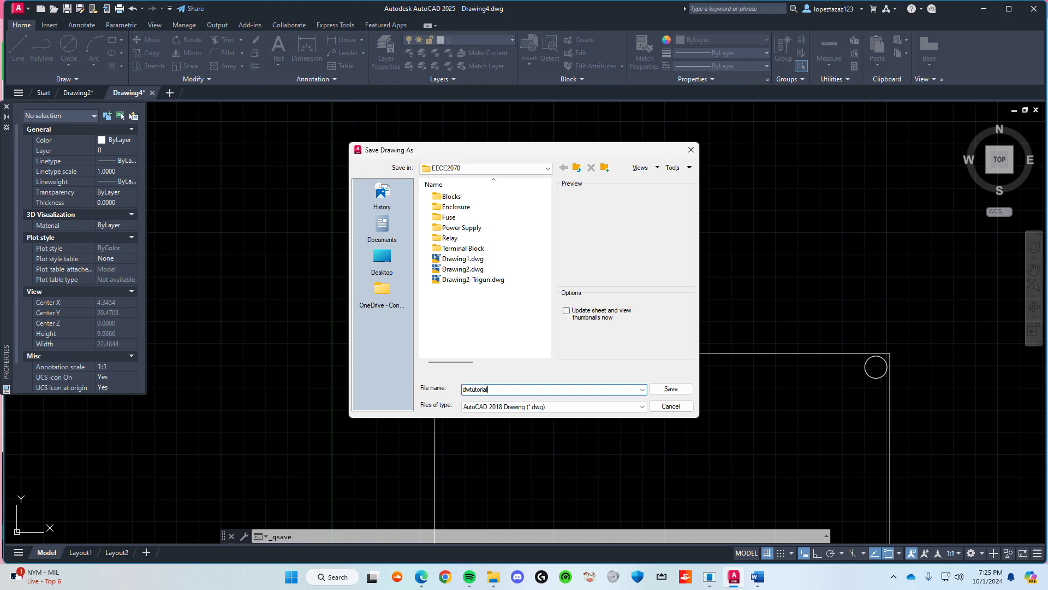
key(Return)
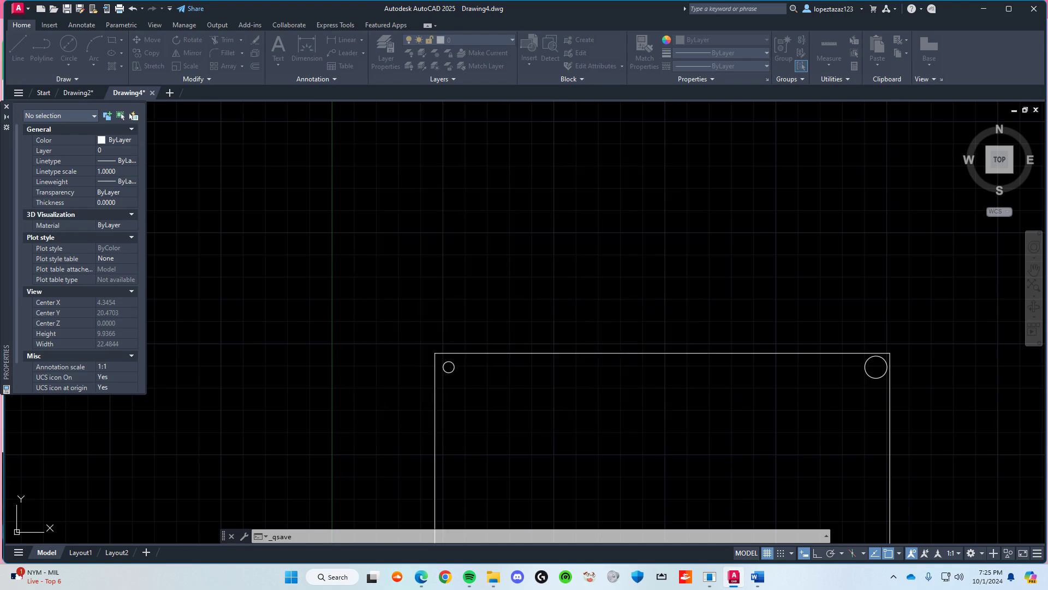
Step: Examine the mounting holes at the outline's lower-left and upper-right corners
middle_drag(462, 429, 511, 204)
scroll(506, 372, down, 3)
middle_drag(506, 373, 412, 344)
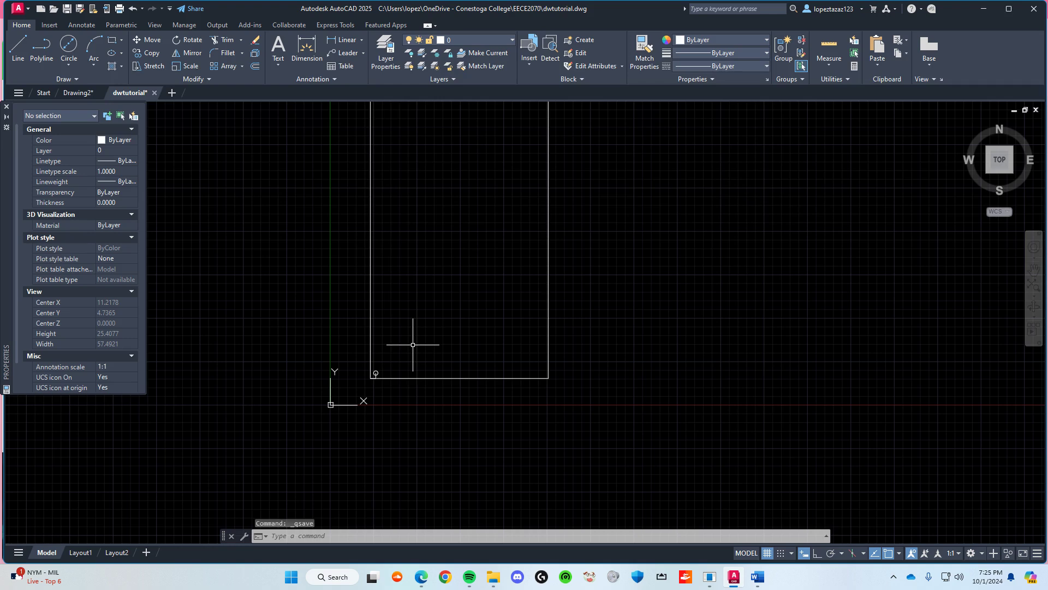
scroll(413, 344, up, 2)
scroll(356, 402, up, 8)
scroll(373, 371, down, 6)
middle_drag(507, 284, 374, 343)
scroll(374, 343, down, 4)
middle_drag(452, 280, 380, 512)
scroll(405, 282, up, 8)
scroll(395, 332, down, 2)
scroll(395, 333, up, 2)
click(69, 65)
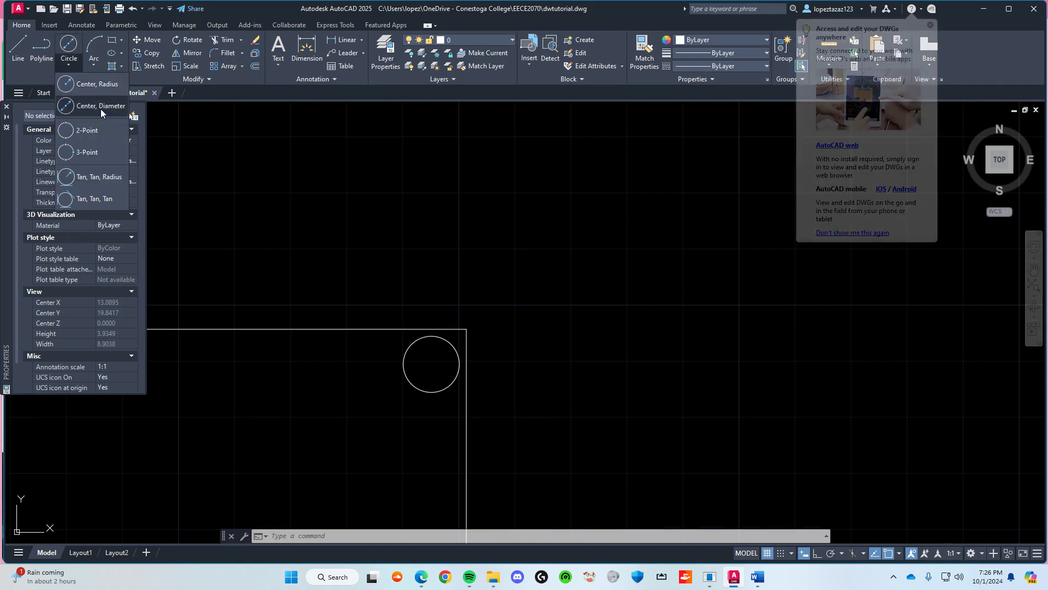
click(90, 87)
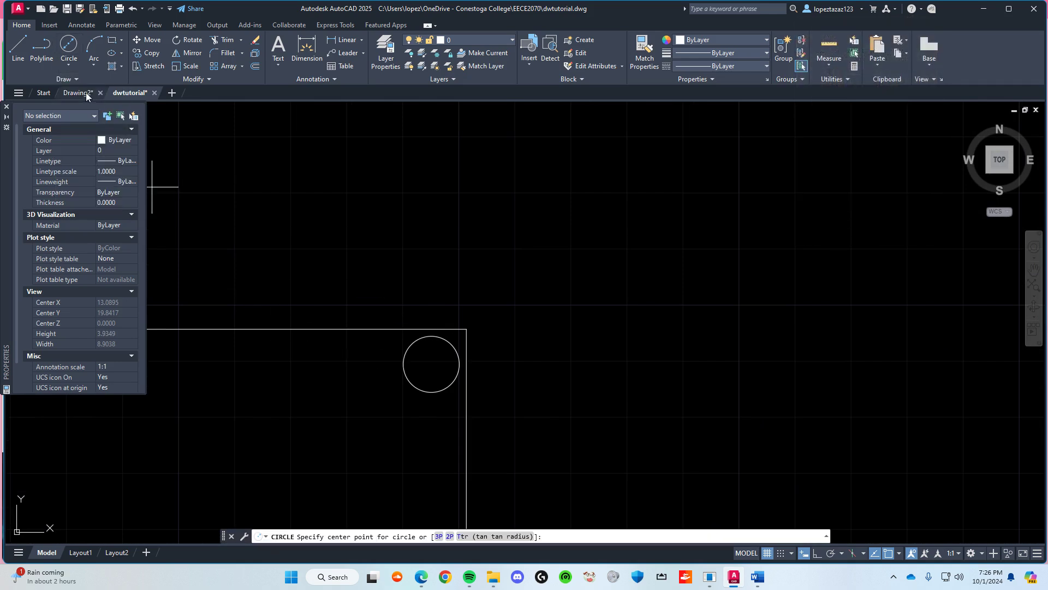
key(Escape)
Step: Delete the oversized circle at the outline's upper-right corner
click(411, 346)
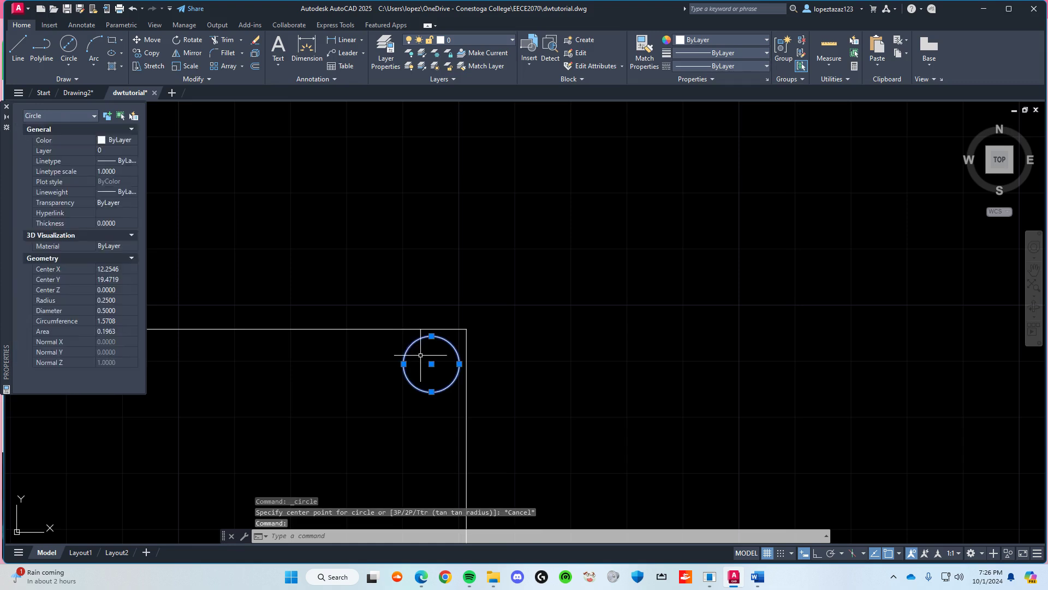
key(Delete)
Step: Draw a 0.3125 long line at 180 degrees from the outline's upper-right corner along its top edge
click(18, 46)
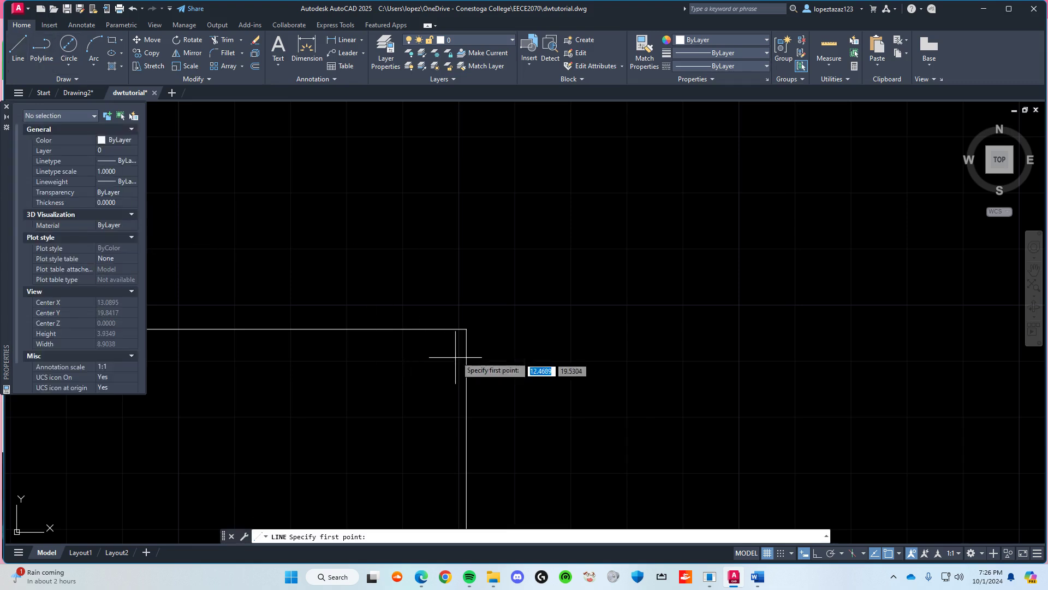
click(467, 329)
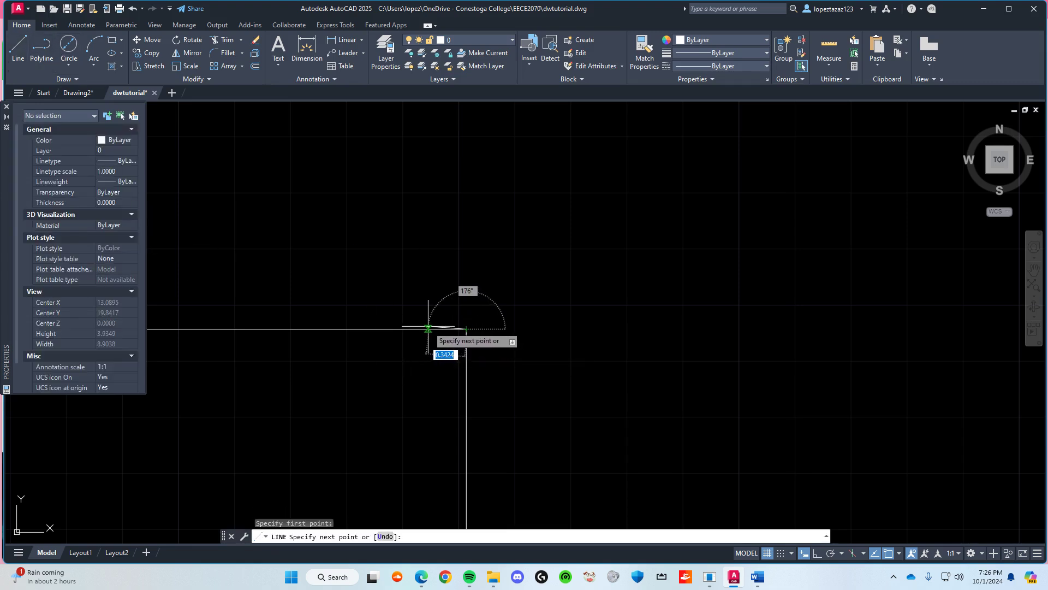
text(1)
key(Tab)
text(180)
key(Tab)
text(0)
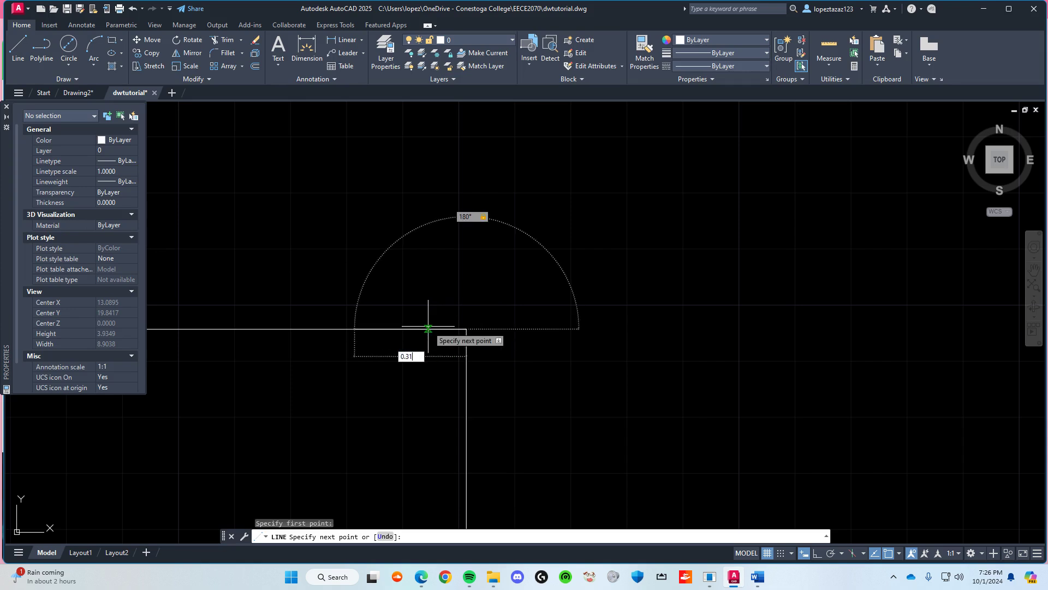
text(.3125)
key(Return)
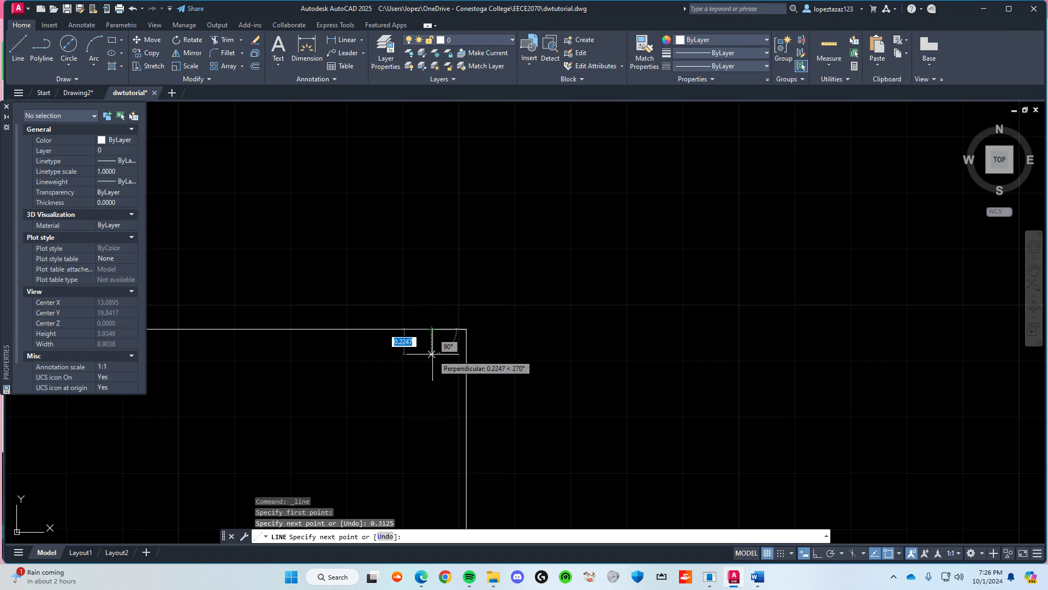
Step: Continue the line straight down by 0.3125 and end the Line command
text(0.)
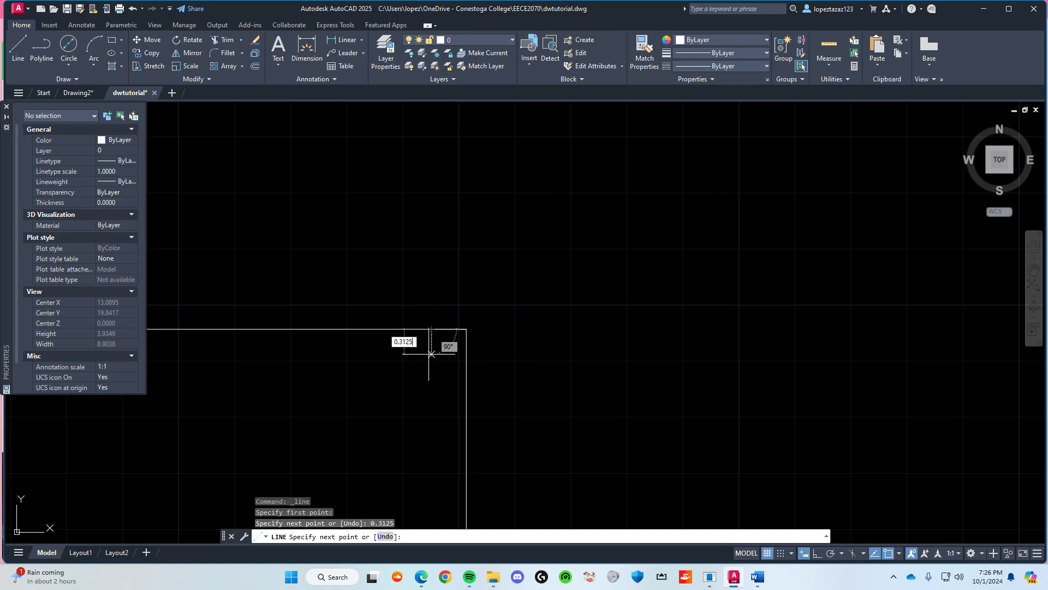
key(Return)
key(Escape)
Step: Draw a Center, Diameter circle of diameter 0.25 centred on the lower end of the short vertical line at the upper-right corner
click(68, 45)
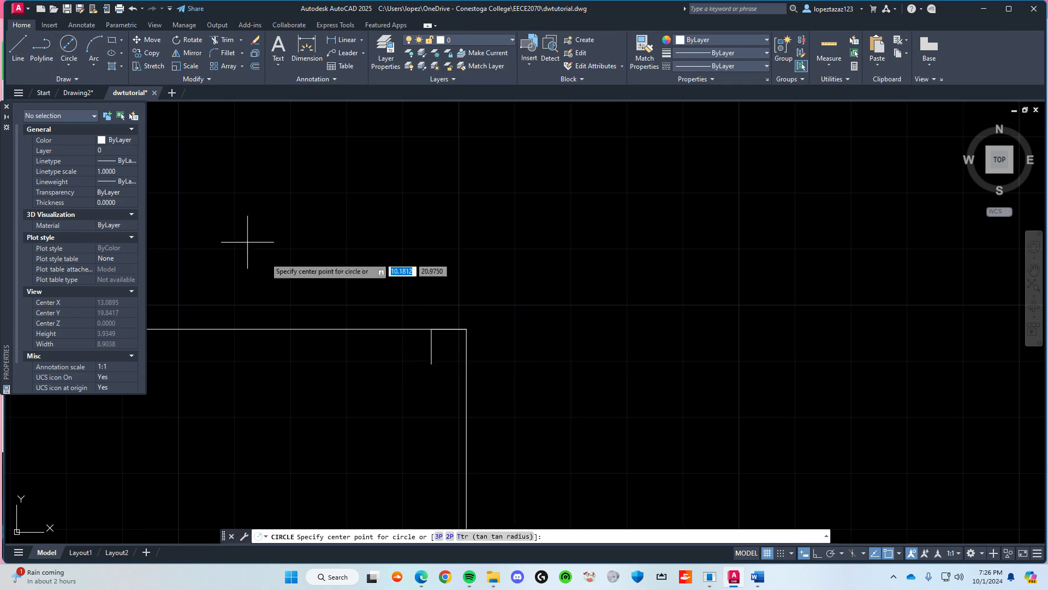
click(431, 364)
text(0.25)
key(Return)
key(Escape)
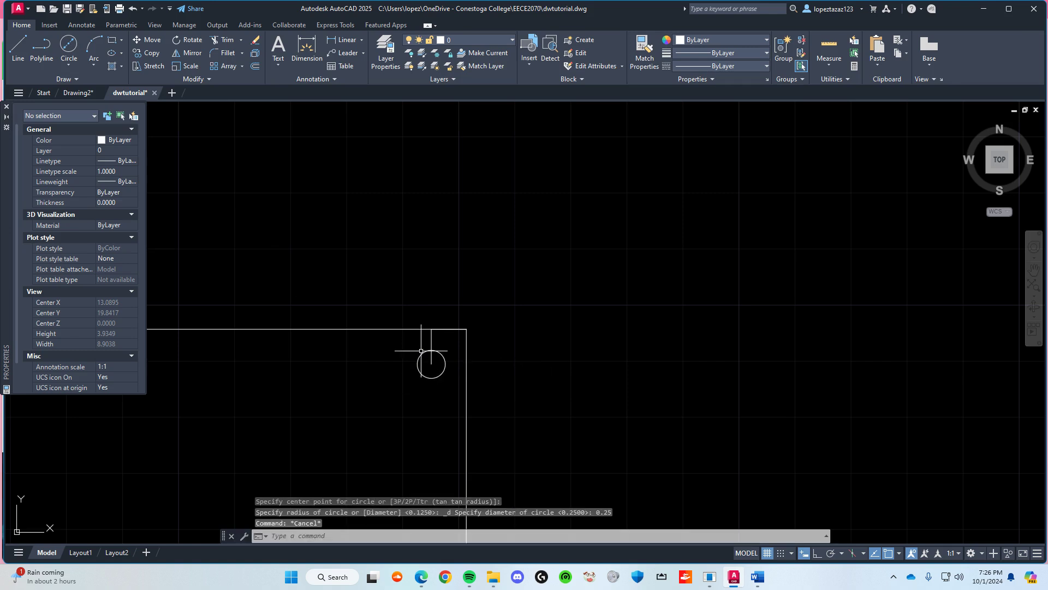
Step: Delete the short vertical and horizontal construction lines at the outline's upper-right corner
click(439, 343)
key(Delete)
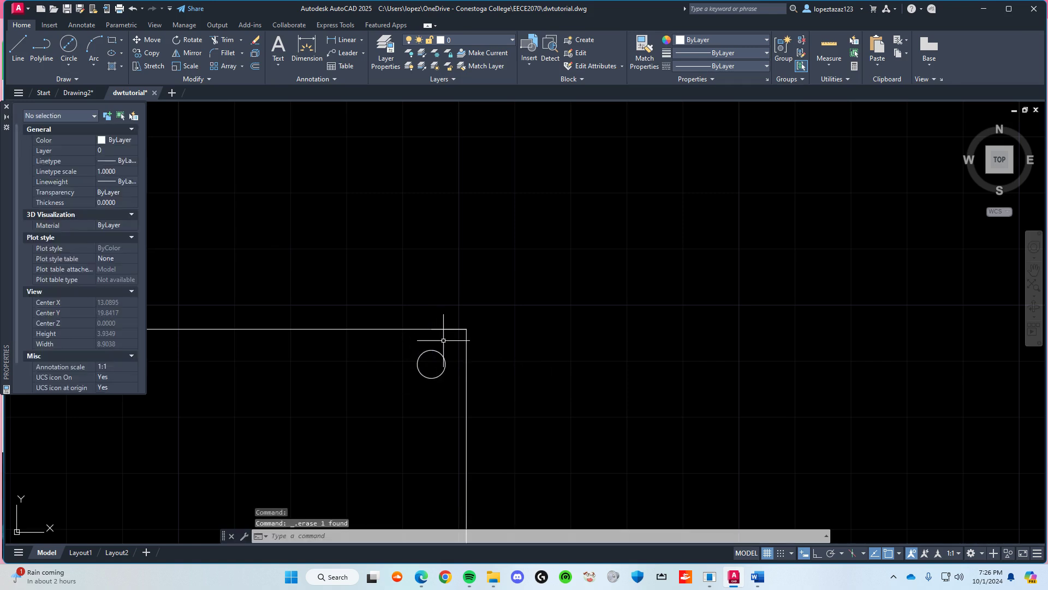
click(448, 328)
key(Escape)
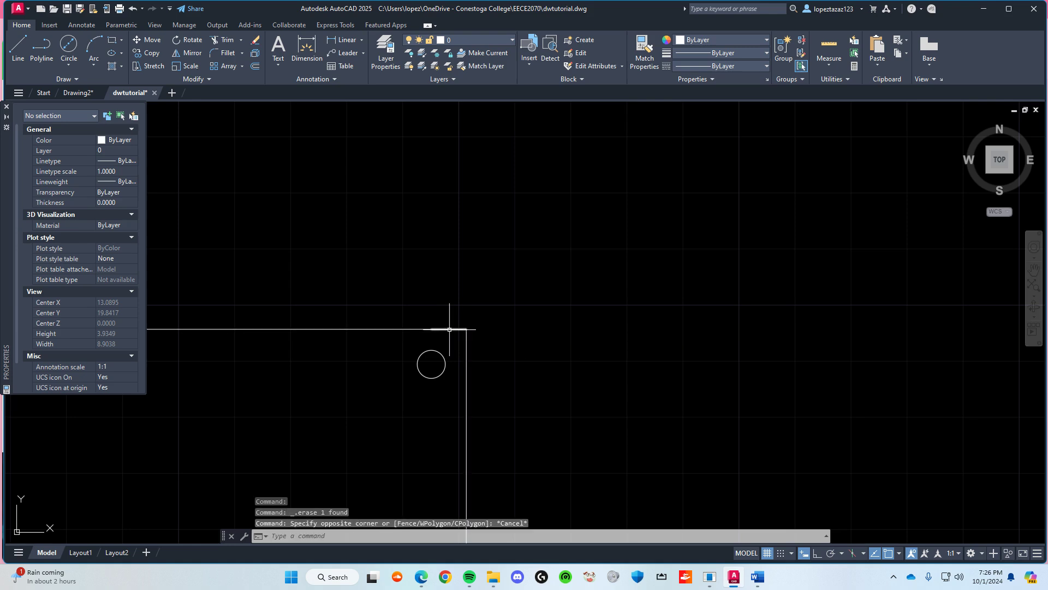
scroll(451, 329, up, 6)
click(441, 328)
key(Delete)
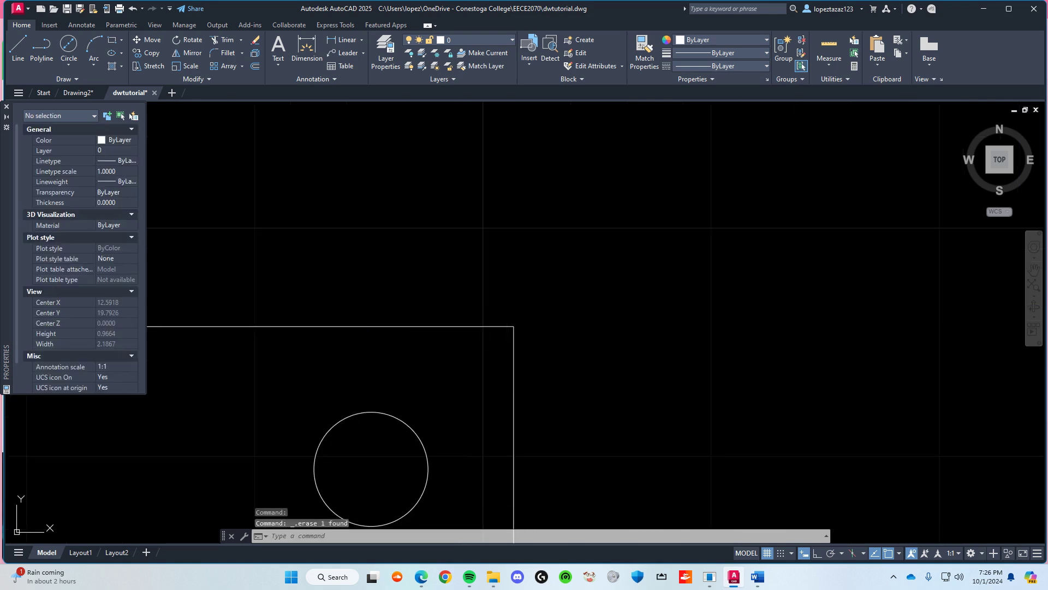
Step: Save the drawing, and draw a 0.3125 long line straight up from the outline's lower-right corner
key(ctrl+s)
scroll(448, 374, down, 3)
middle_drag(315, 367, 671, 286)
scroll(249, 370, down, 2)
mouse_move(247, 370)
middle_down()
mouse_move(415, 334)
mouse_move(583, 252)
middle_up()
middle_drag(566, 442, 382, 197)
middle_drag(538, 416, 462, 172)
scroll(462, 172, down, 2)
middle_drag(382, 234, 356, 301)
scroll(446, 352, up, 1)
scroll(477, 395, up, 4)
click(18, 44)
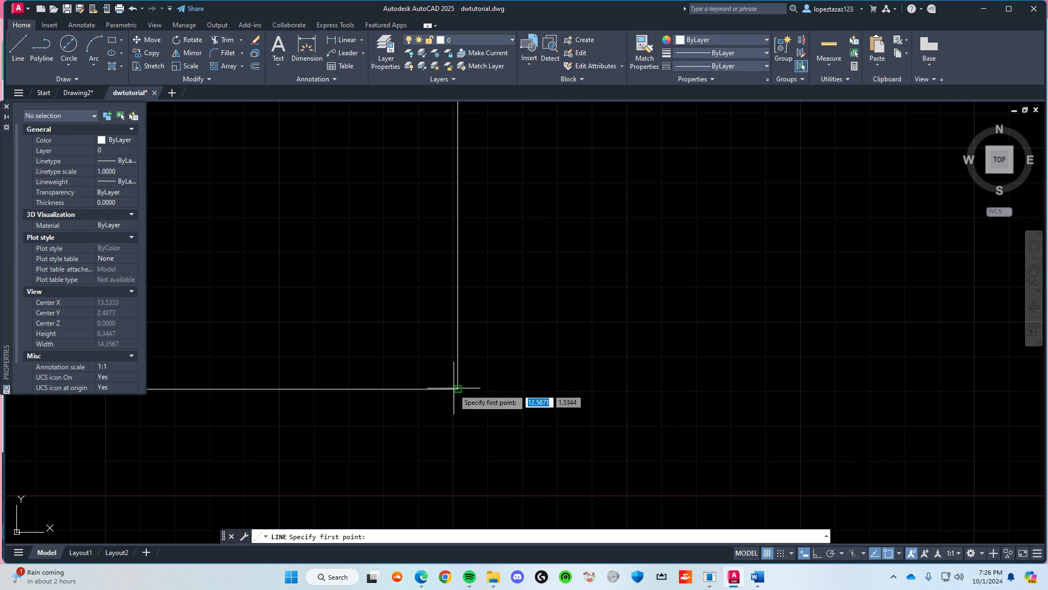
click(458, 389)
text(0.3125)
key(Return)
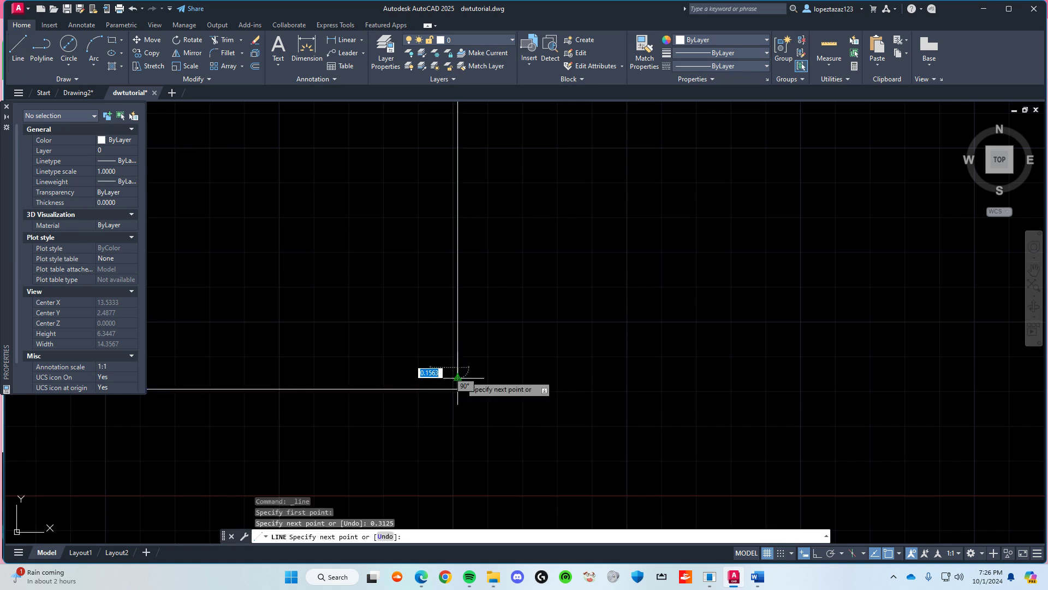
Step: Continue the line 0.3125 at 180 degrees into the panel and end the Line command
text(180)
key(Tab)
text(0.3125)
key(Return)
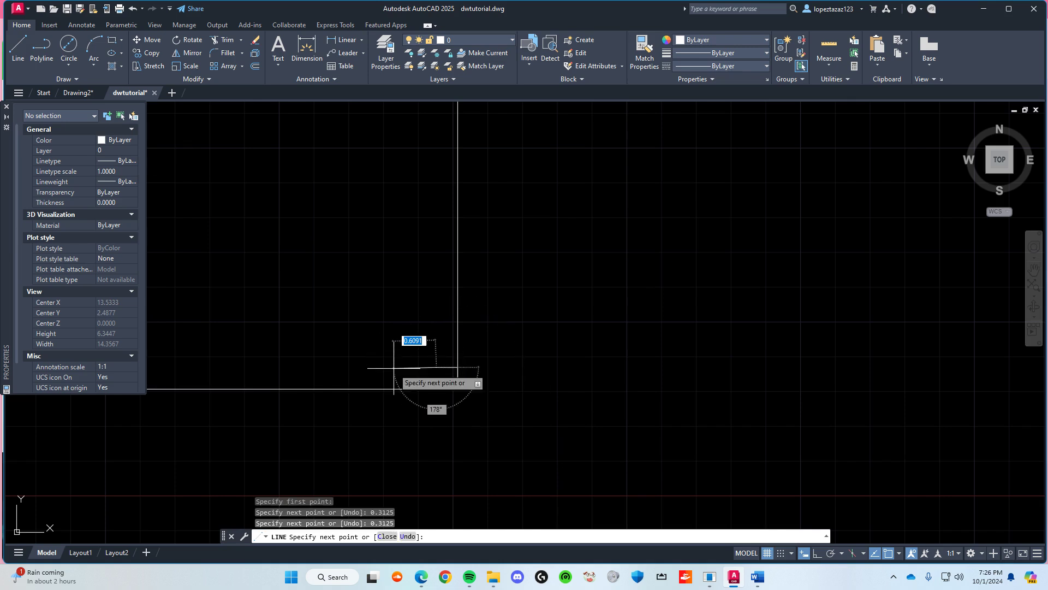
key(Return)
Step: Draw a Center, Diameter circle of diameter 0.25 centred on the left end of the short horizontal line at the lower-right corner
click(69, 46)
scroll(428, 393, up, 4)
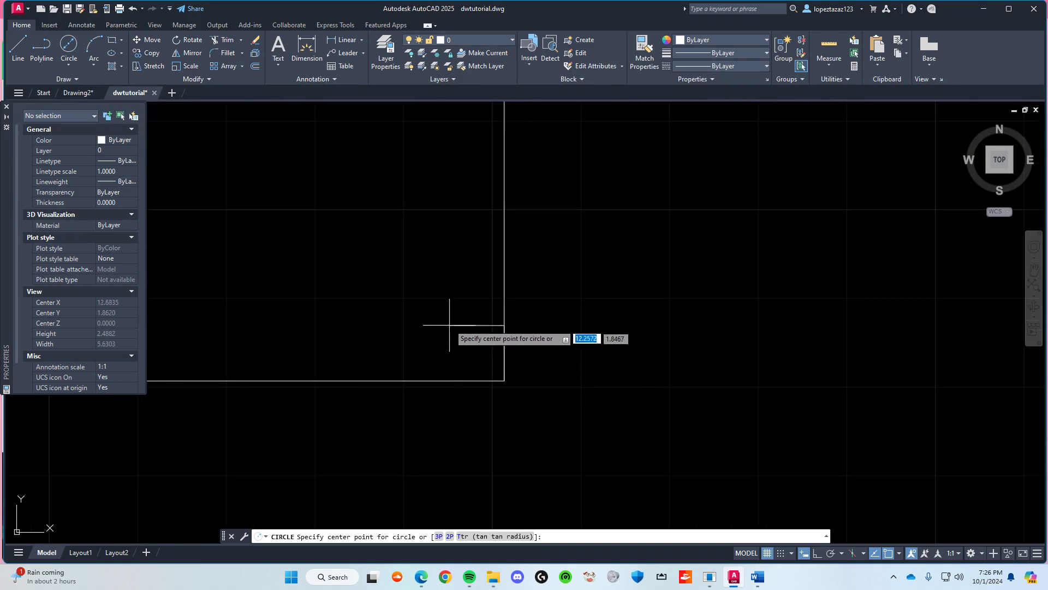
click(449, 325)
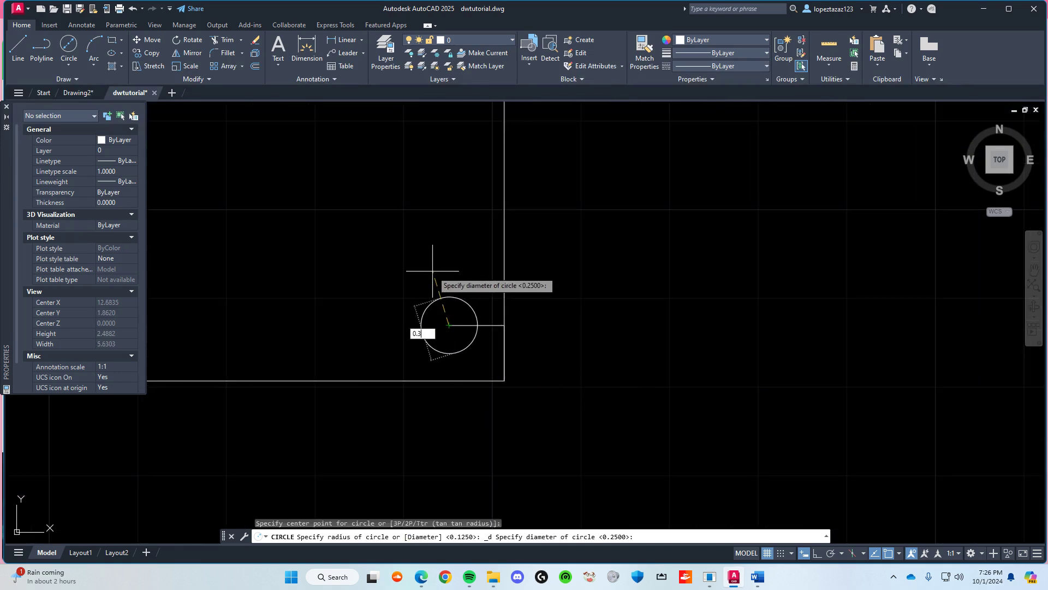
text(0.25)
key(Return)
key(Escape)
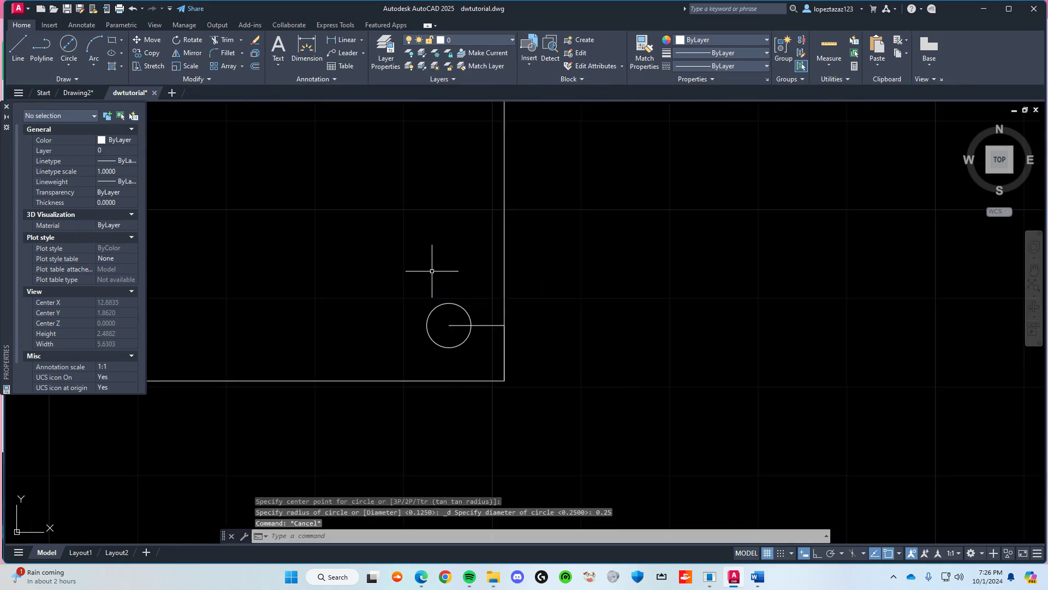
Step: Delete the short horizontal construction line at the outline's lower-right corner and save the drawing
click(491, 325)
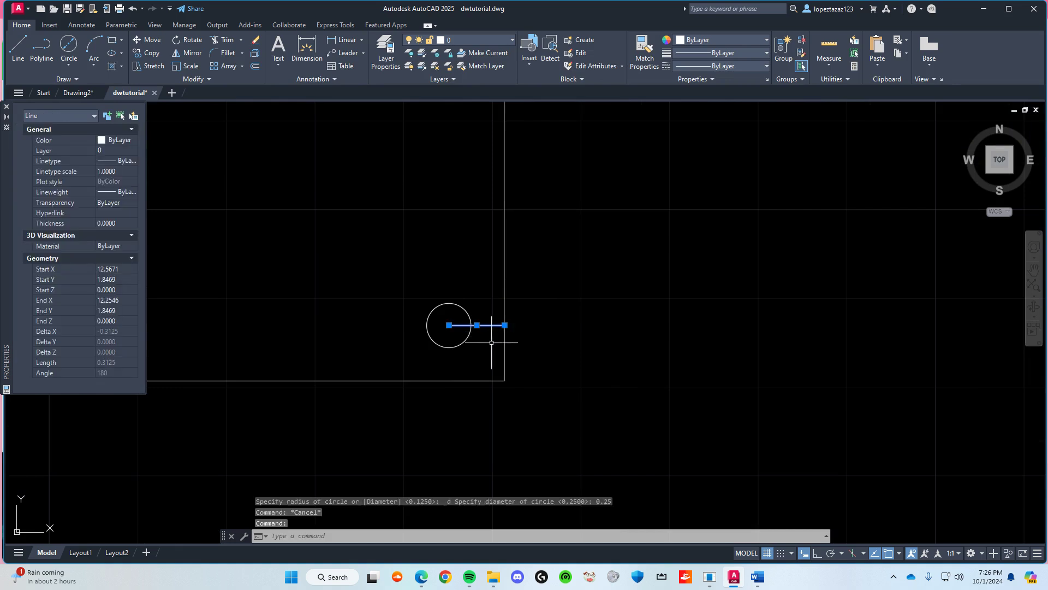
key(Delete)
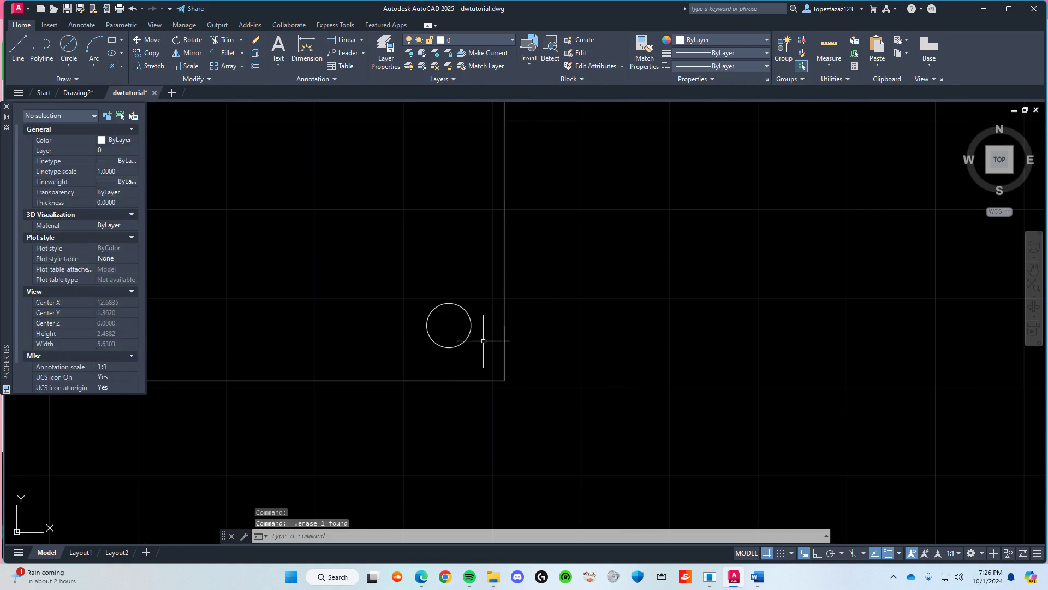
click(505, 352)
key(Escape)
key(ctrl+s)
Step: Draw a 4 long line straight down from the outline's upper-left corner along its left edge
scroll(286, 215, down, 10)
middle_drag(286, 216, 383, 269)
scroll(438, 312, down, 2)
scroll(392, 286, up, 1)
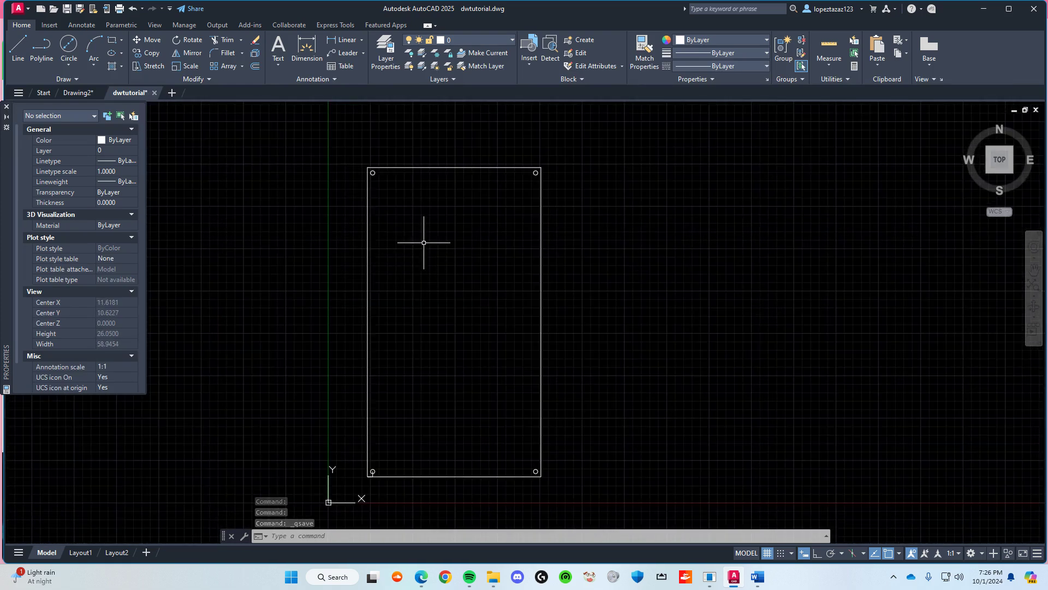
scroll(381, 218, up, 2)
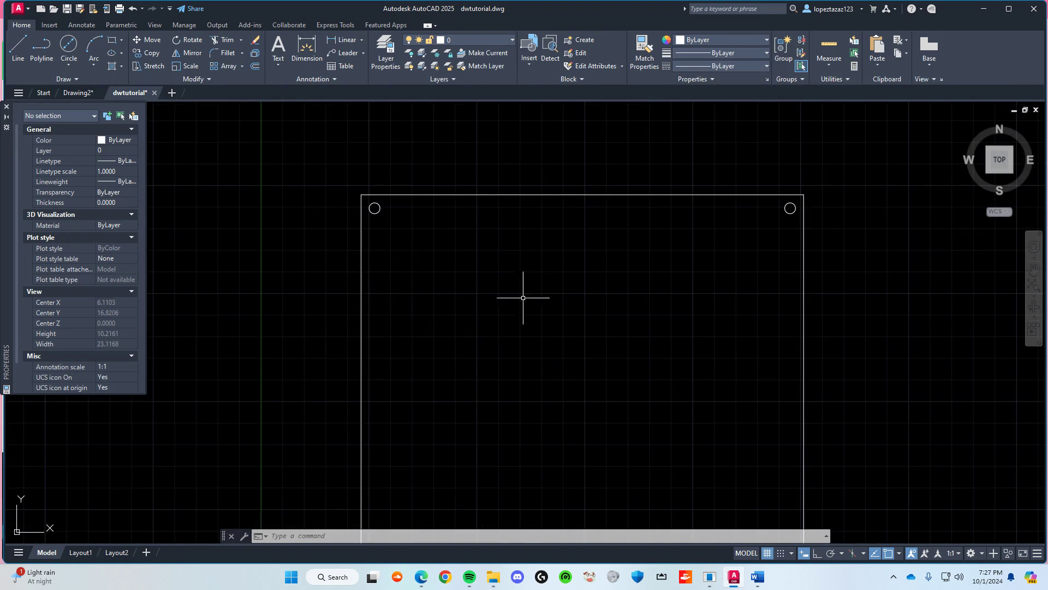
middle_drag(571, 344, 499, 275)
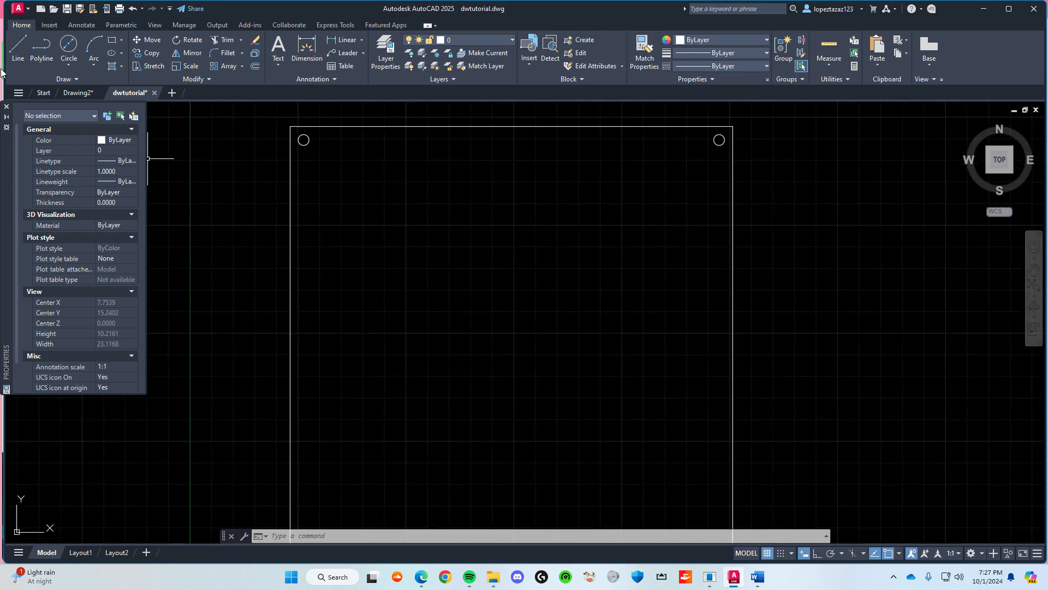
click(18, 48)
scroll(353, 219, down, 2)
middle_drag(319, 190, 295, 245)
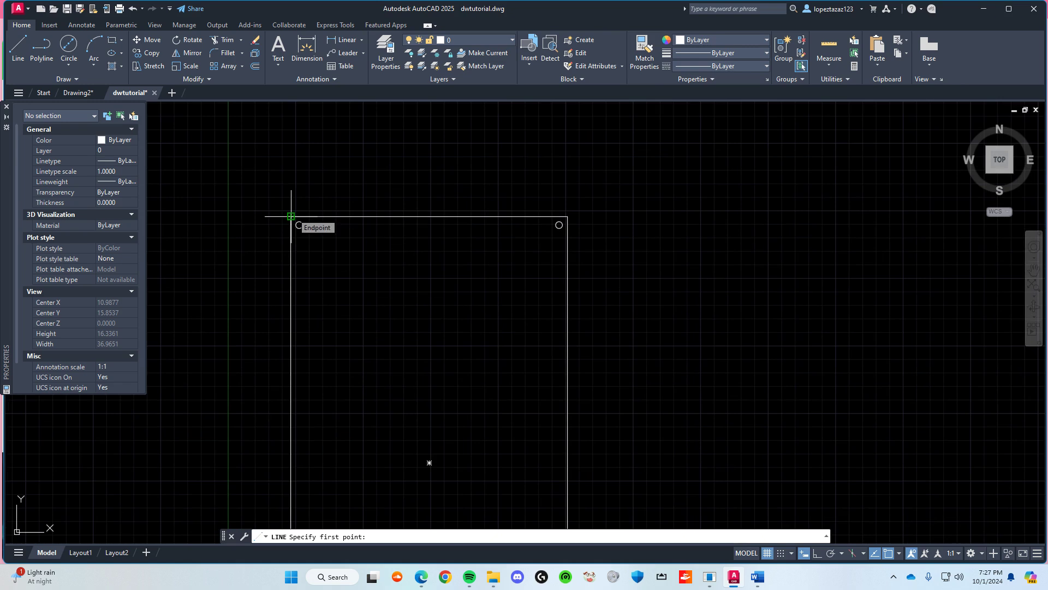
click(291, 217)
key(Tab)
key(Tab)
key(Return)
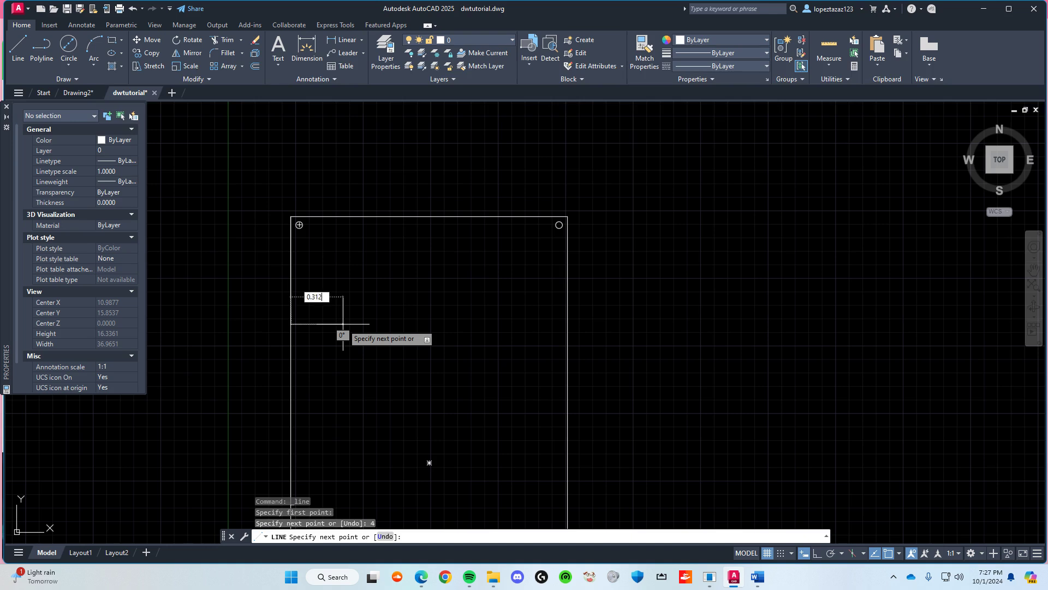
Step: Try a 0.3125 long segment to the right from the lower end of the 4 long line, and delete that segment
key(Return)
key(Escape)
scroll(339, 337, up, 2)
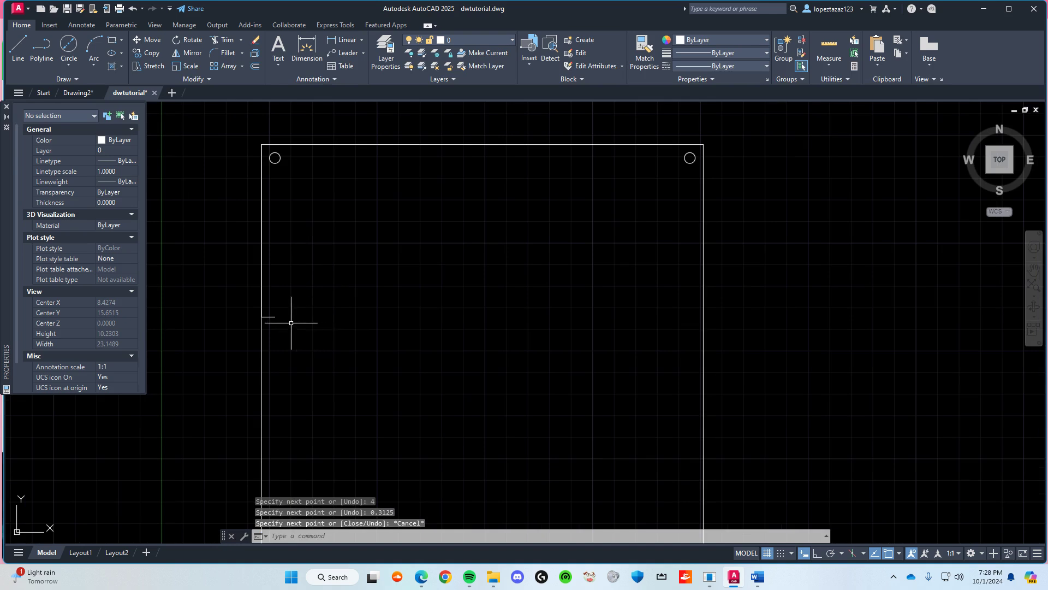
click(268, 317)
scroll(285, 317, down, 2)
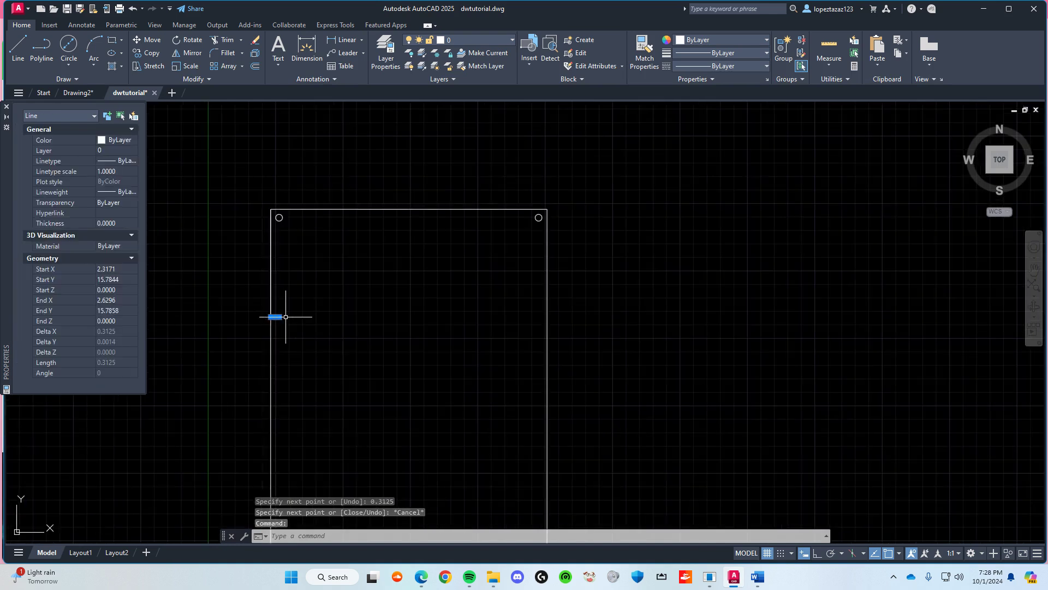
key(Escape)
scroll(297, 327, up, 2)
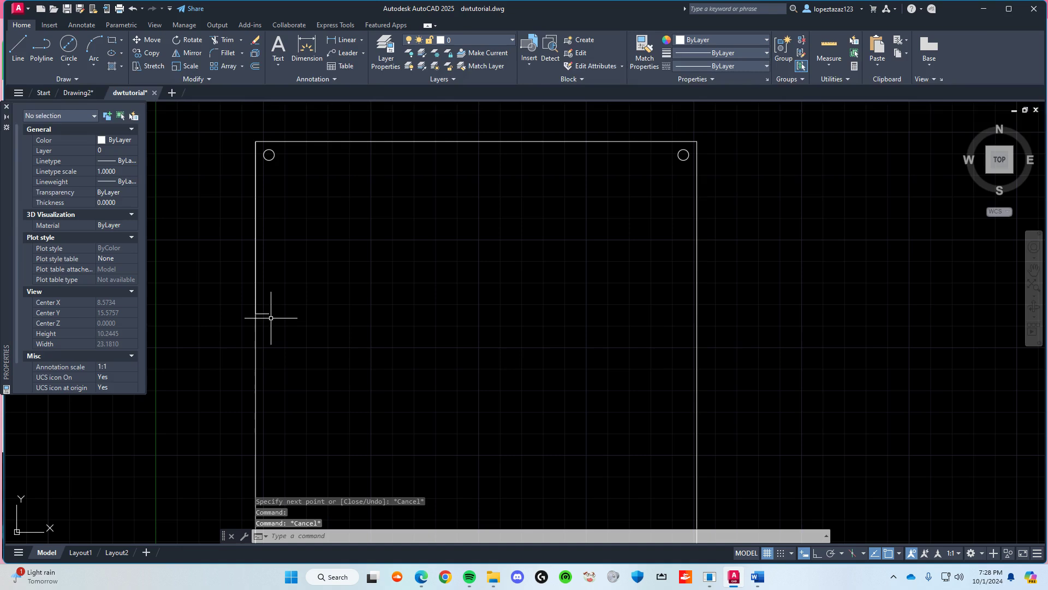
click(267, 315)
key(Delete)
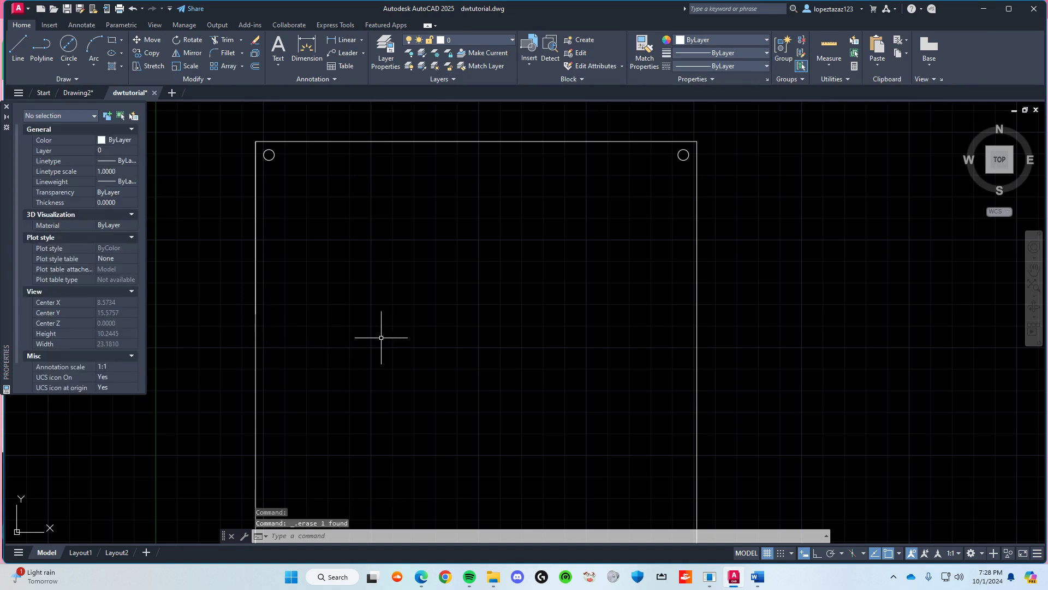
click(256, 301)
key(Escape)
Step: Draw a horizontal line from the lower end of the 4 long line to just short of the outline's right edge
click(18, 49)
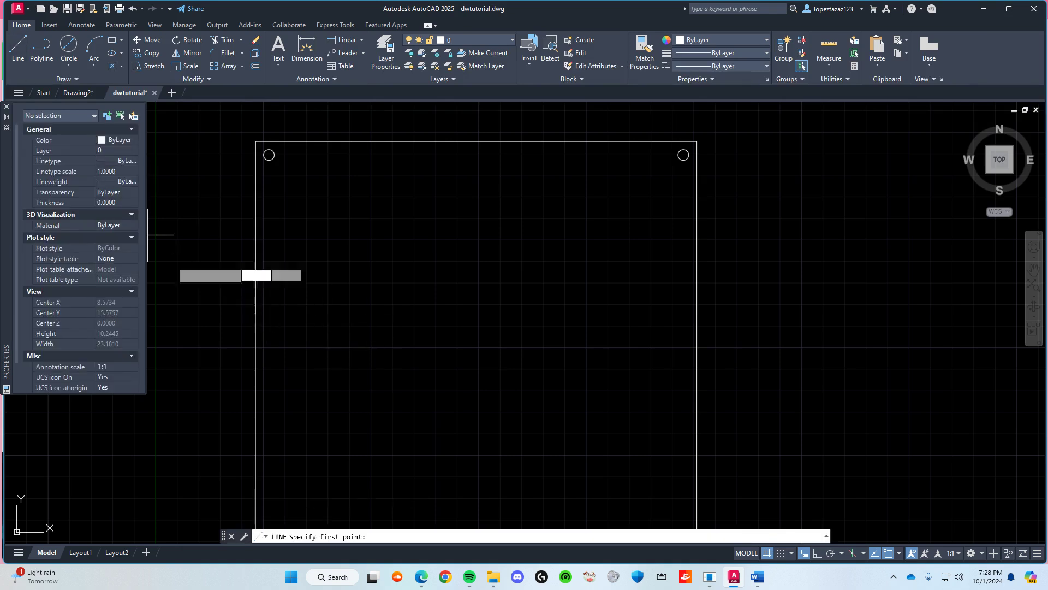
click(256, 313)
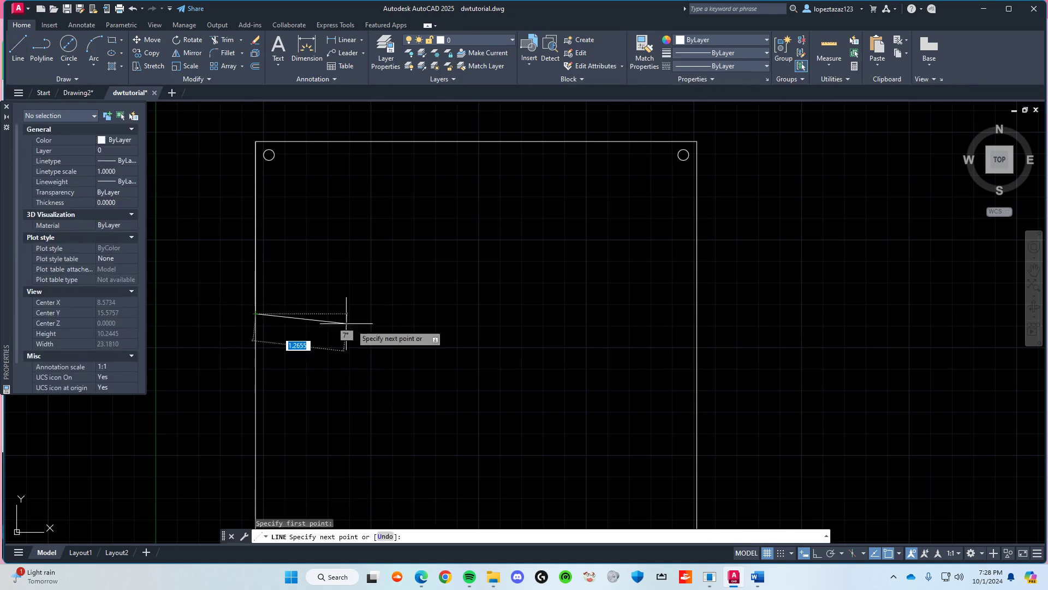
click(674, 314)
key(Escape)
Step: Draw a line 8.75 straight down from the outline's upper-left corner, continuing horizontally to just short of the right edge
middle_drag(300, 351, 299, 257)
click(18, 49)
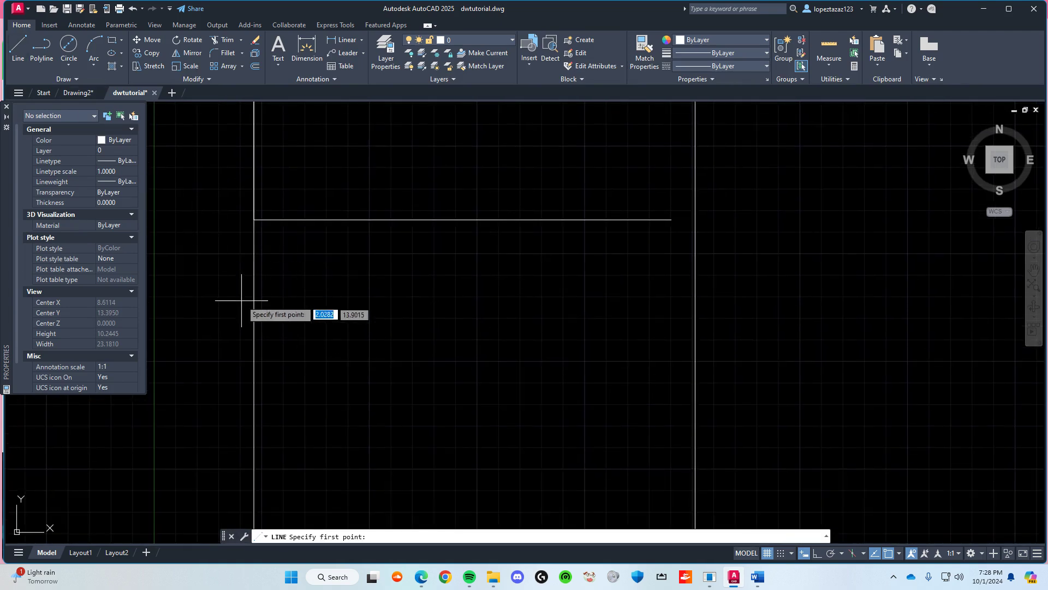
scroll(288, 207, down, 5)
scroll(307, 180, up, 4)
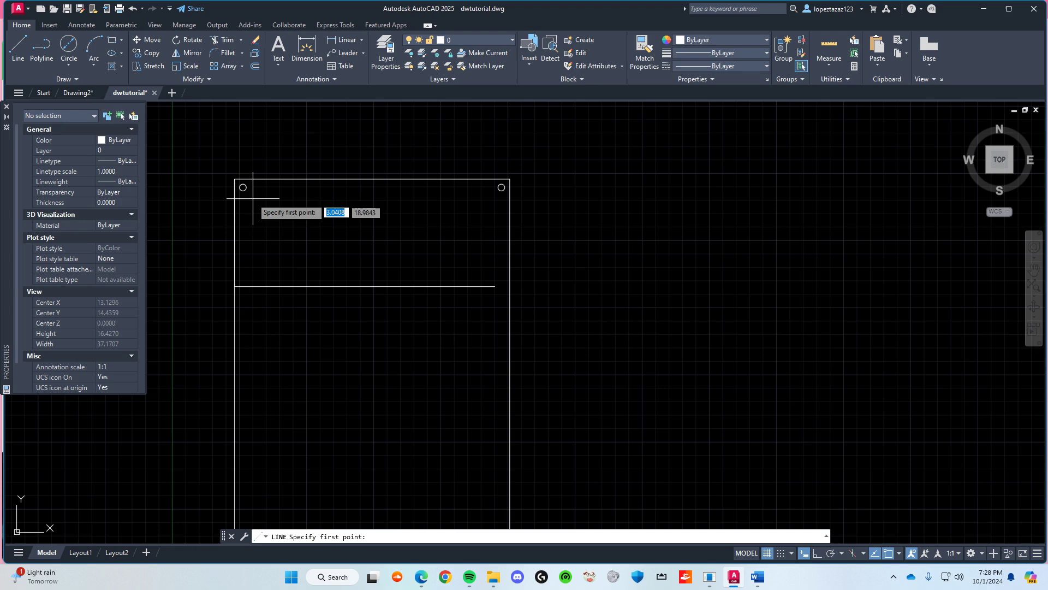
click(235, 180)
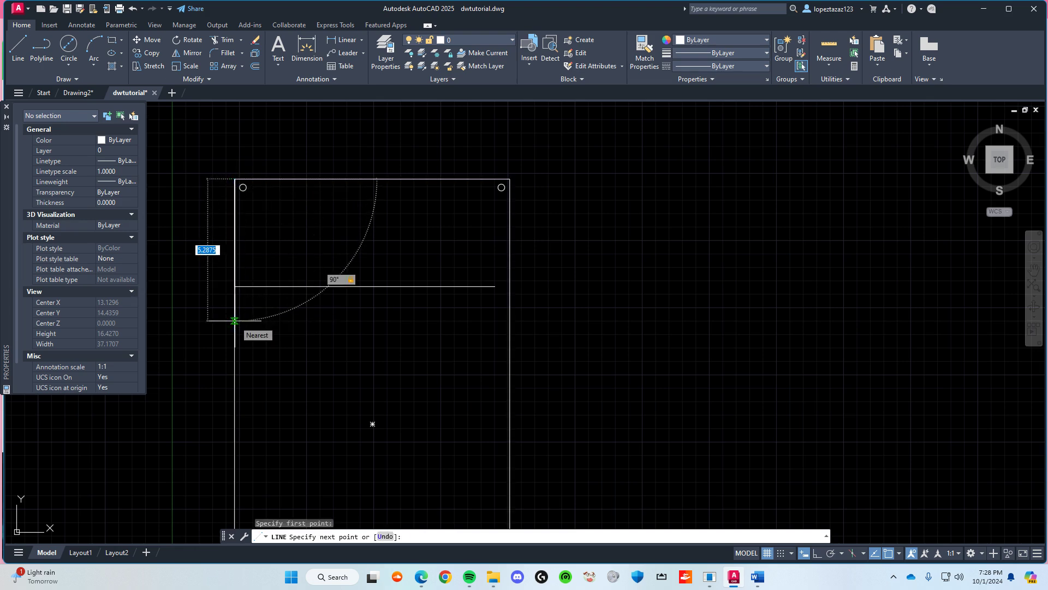
text(8)
text(.75)
key(Return)
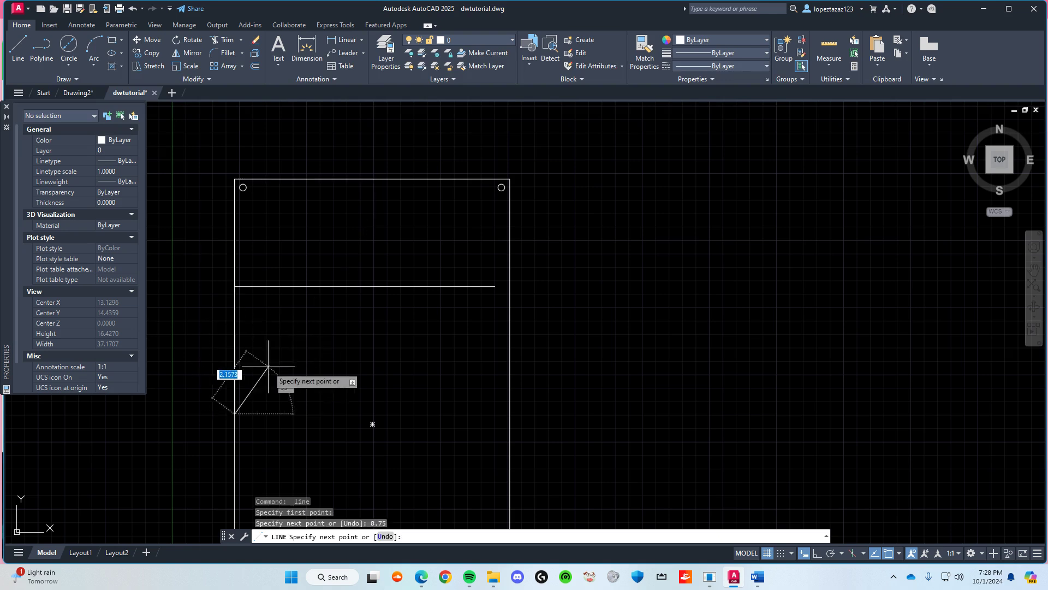
click(489, 415)
key(Escape)
Step: Draw a line 13.5 straight down from the outline's upper-left corner, continuing horizontally to the right for about 9.66
mouse_move(338, 356)
middle_down()
mouse_move(328, 321)
mouse_move(340, 345)
middle_up()
scroll(327, 348, up, 4)
scroll(333, 351, down, 4)
middle_drag(302, 405, 322, 347)
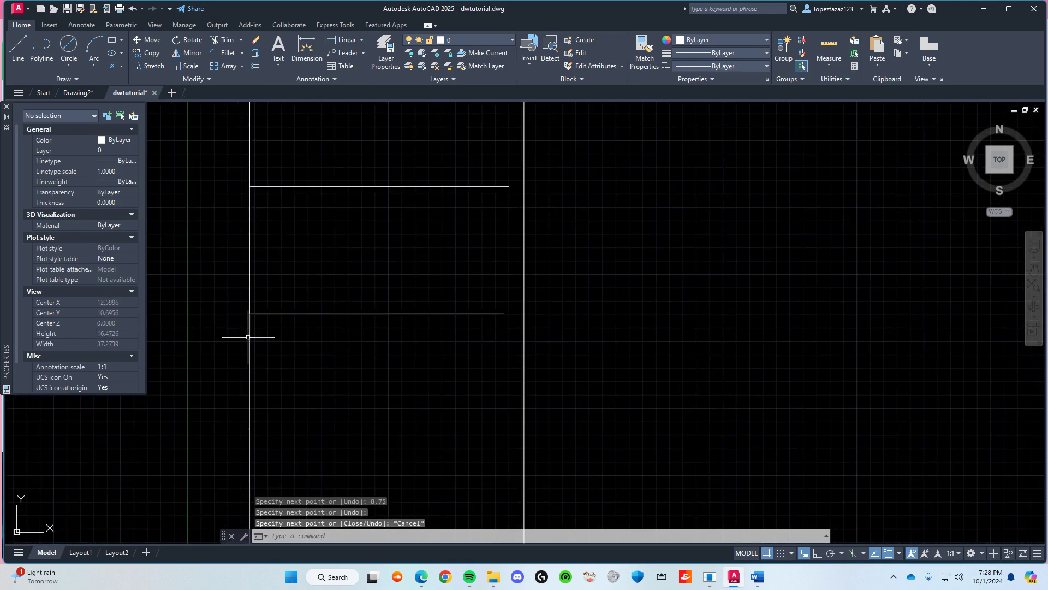
scroll(292, 347, down, 3)
scroll(295, 348, up, 3)
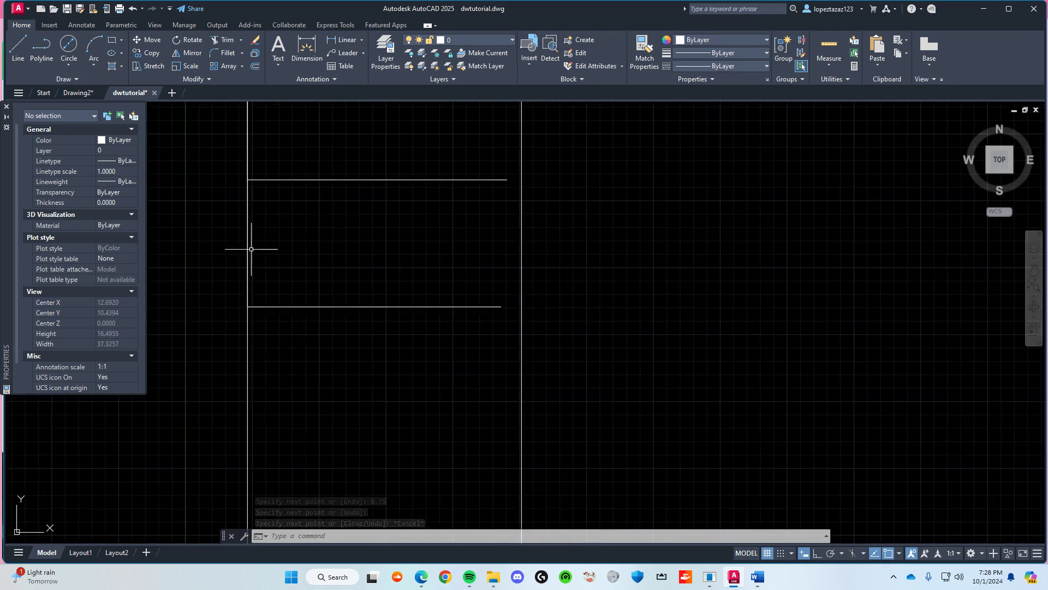
scroll(268, 236, down, 3)
click(18, 49)
click(255, 140)
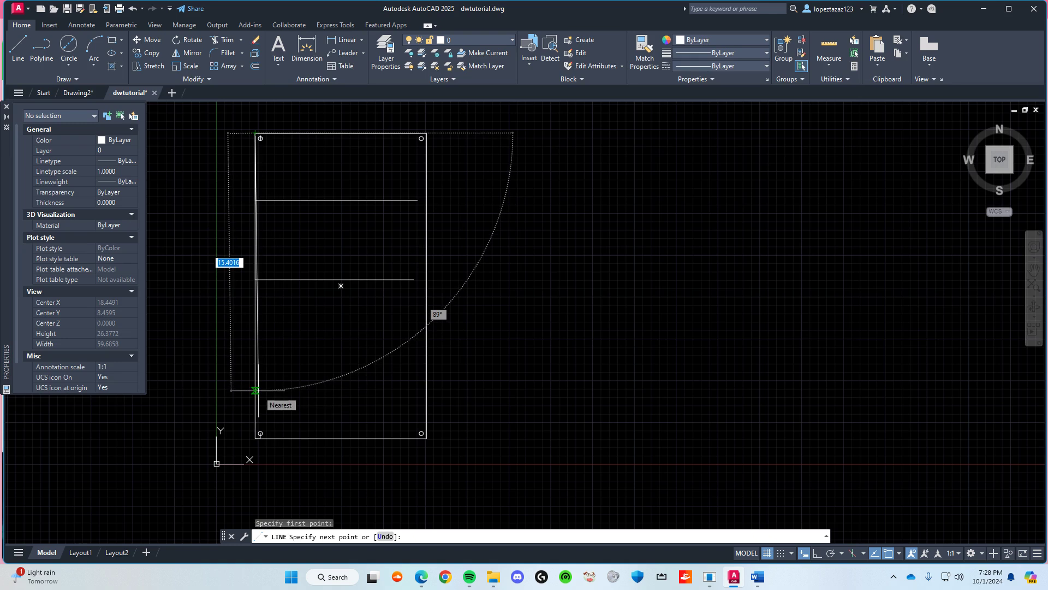
key(Tab)
key(Tab)
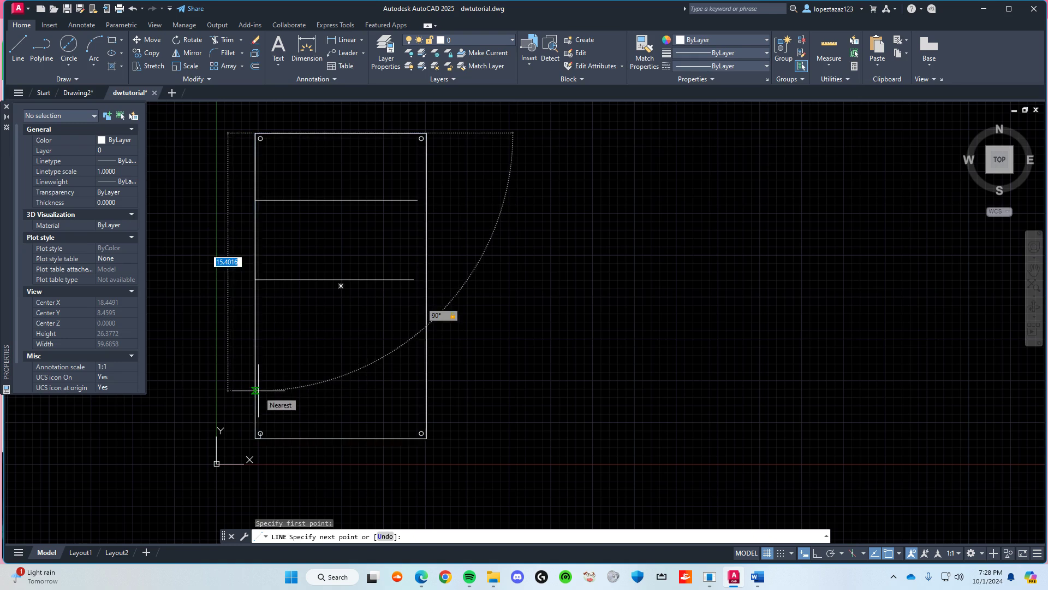
text(13)
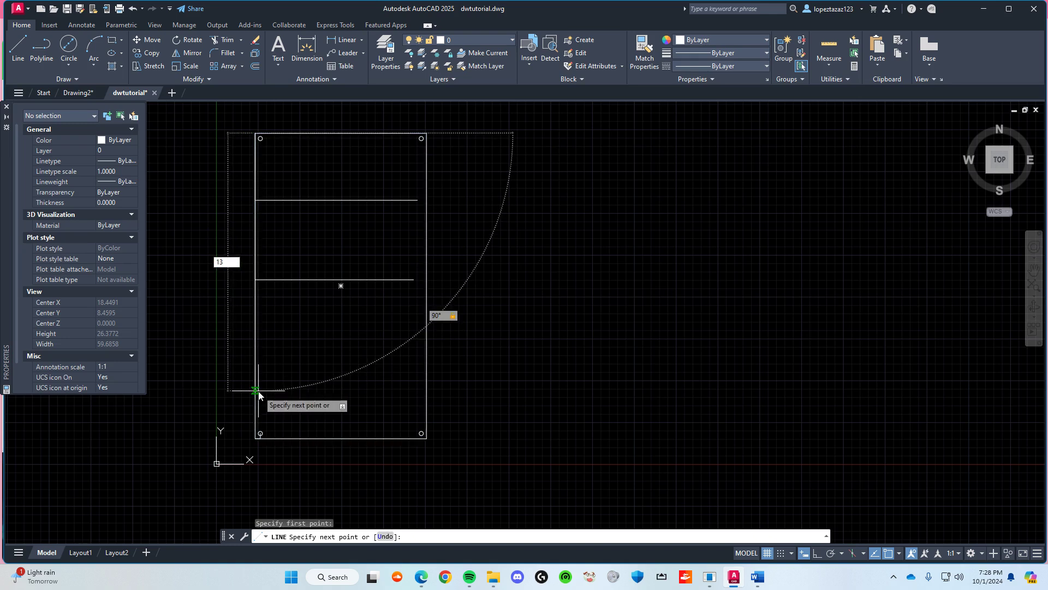
text(.5)
key(Return)
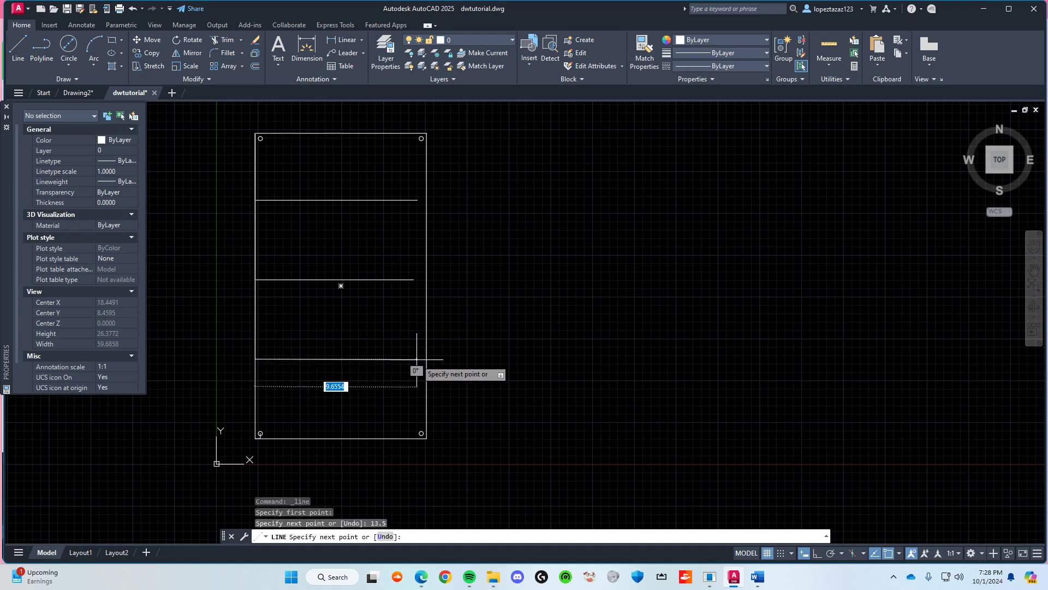
key(Return)
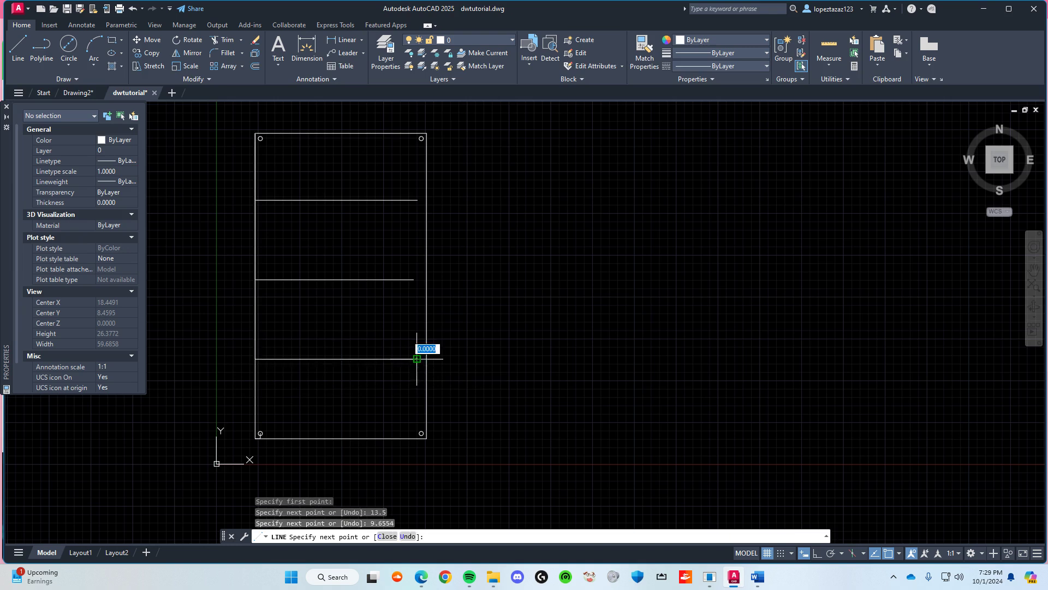
key(Escape)
Step: Draw a rectangle 10 wide and 1 high in the empty area to the right of the panel outline
scroll(402, 314, up, 2)
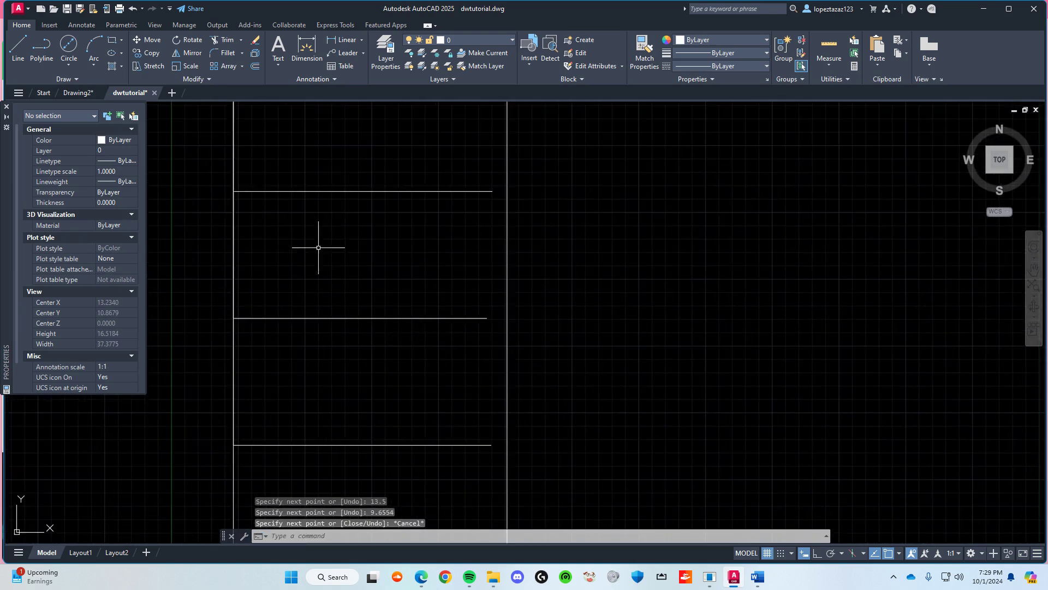
scroll(314, 243, down, 1)
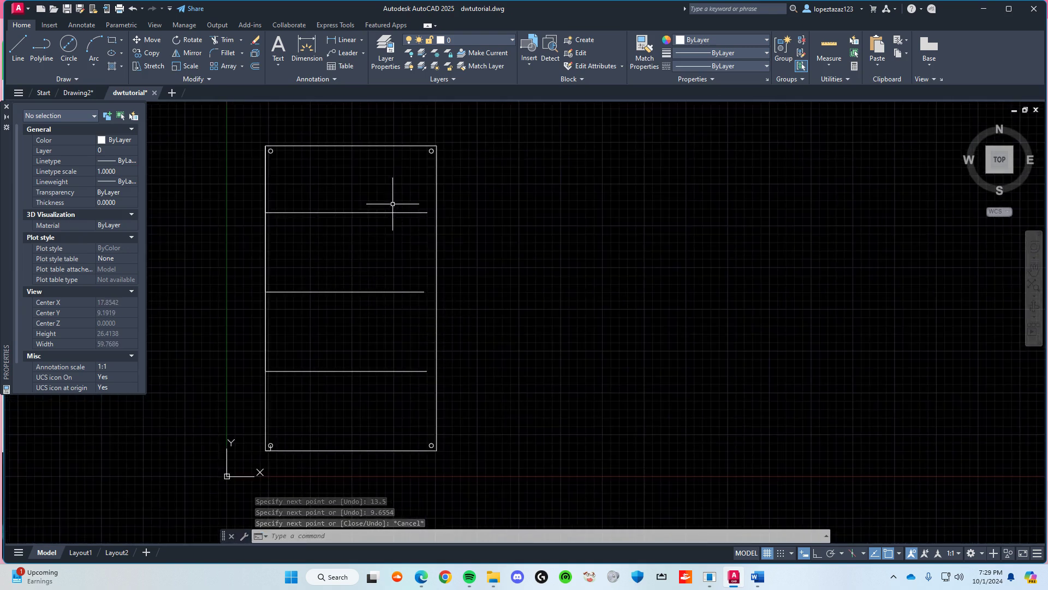
click(112, 40)
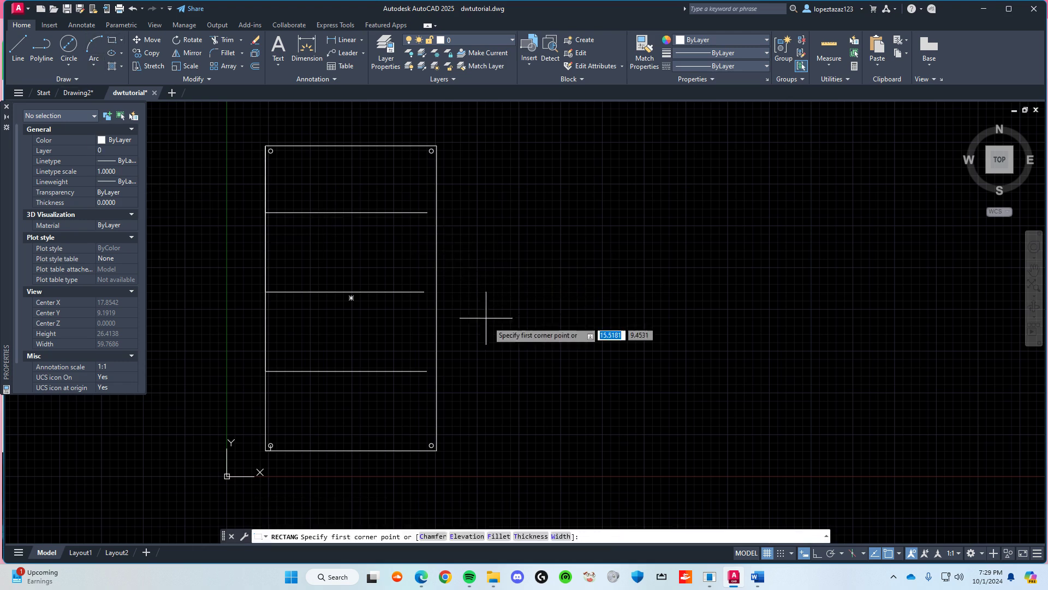
middle_drag(513, 320, 432, 356)
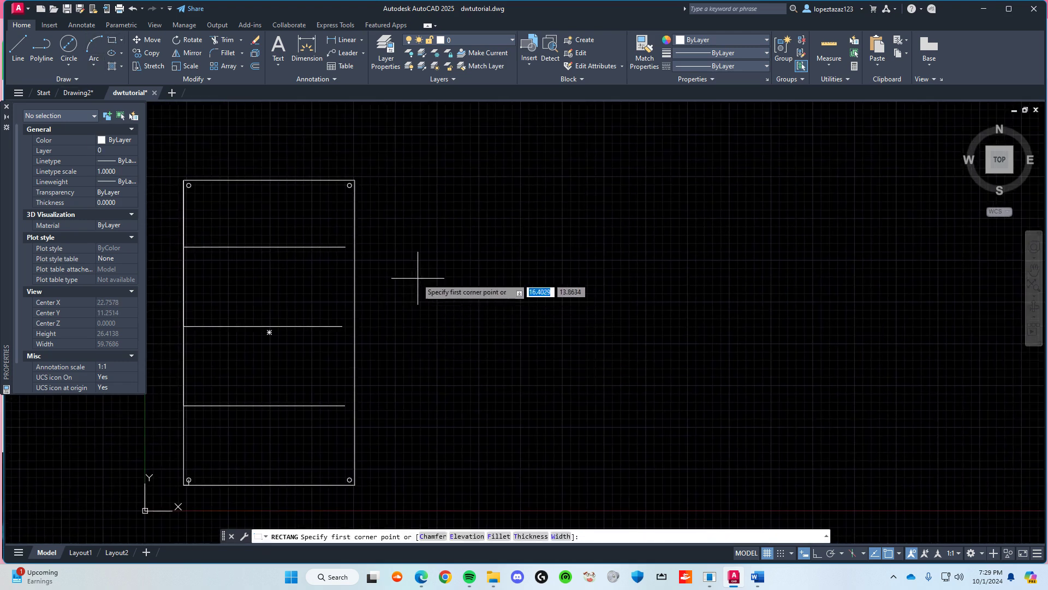
click(396, 274)
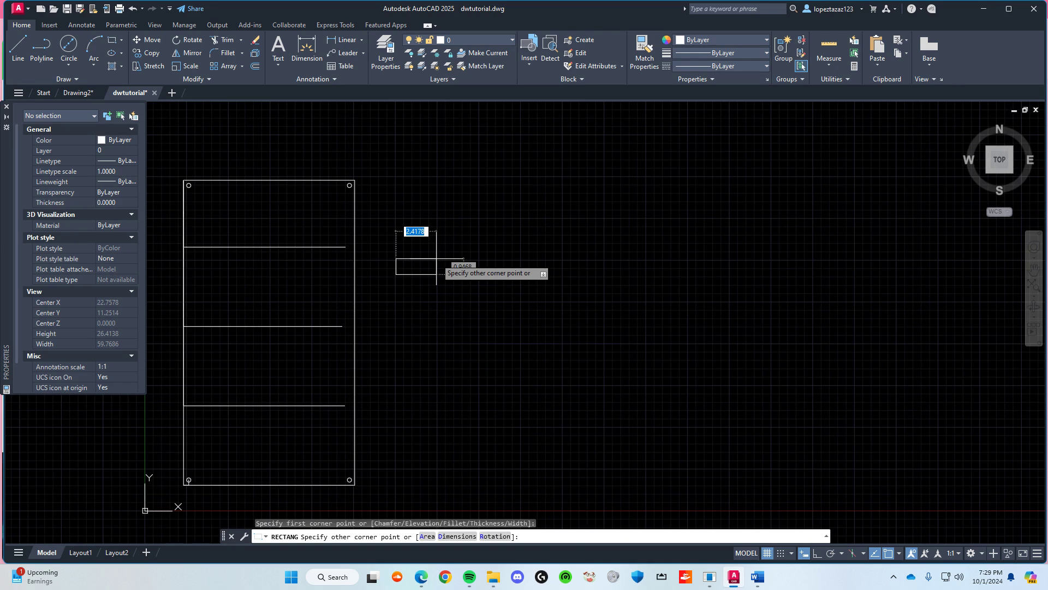
key(Tab)
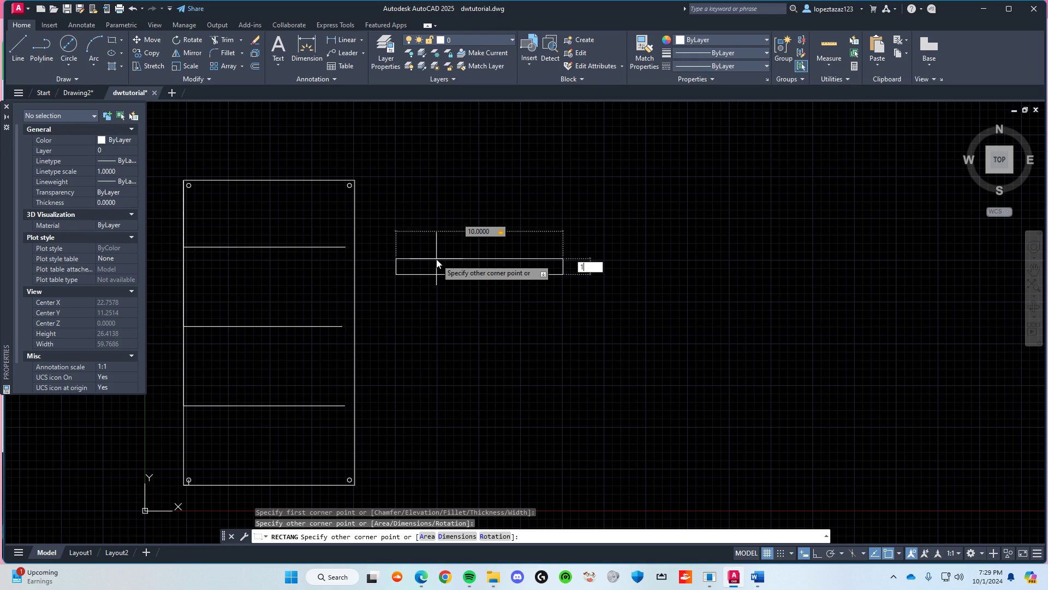
key(Return)
Step: Copy the 10 by 1 rectangle and paste it over the upper guide line with its lower-left corner on the outline's left edge
click(421, 257)
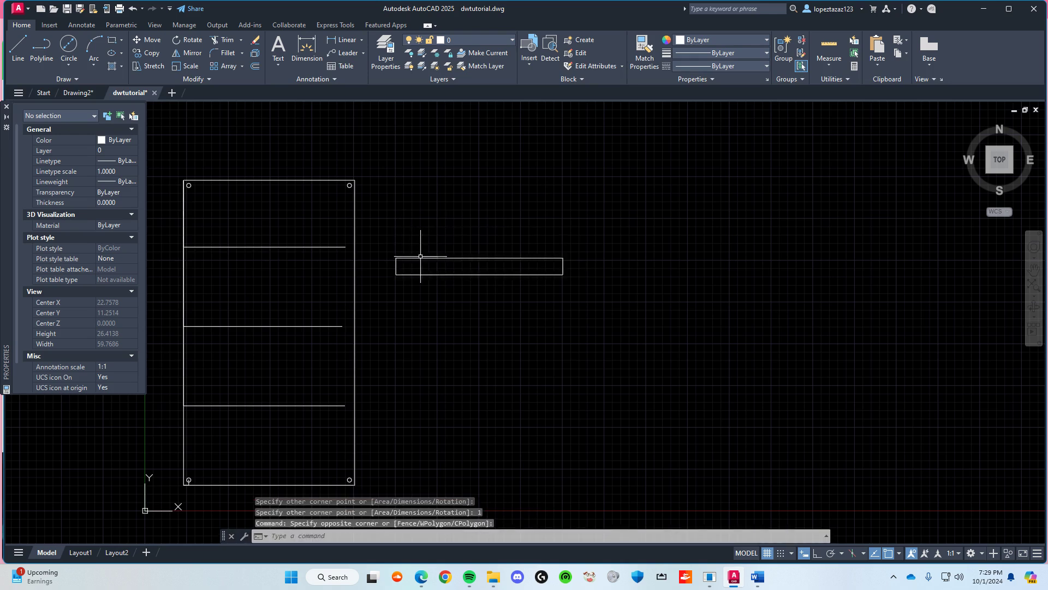
click(421, 256)
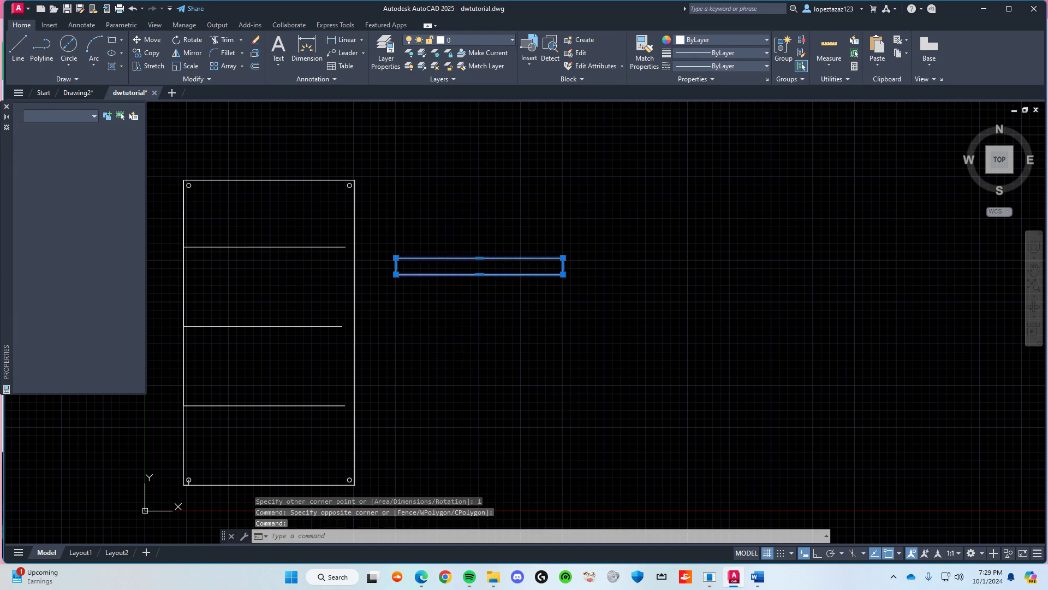
key(ctrl+c)
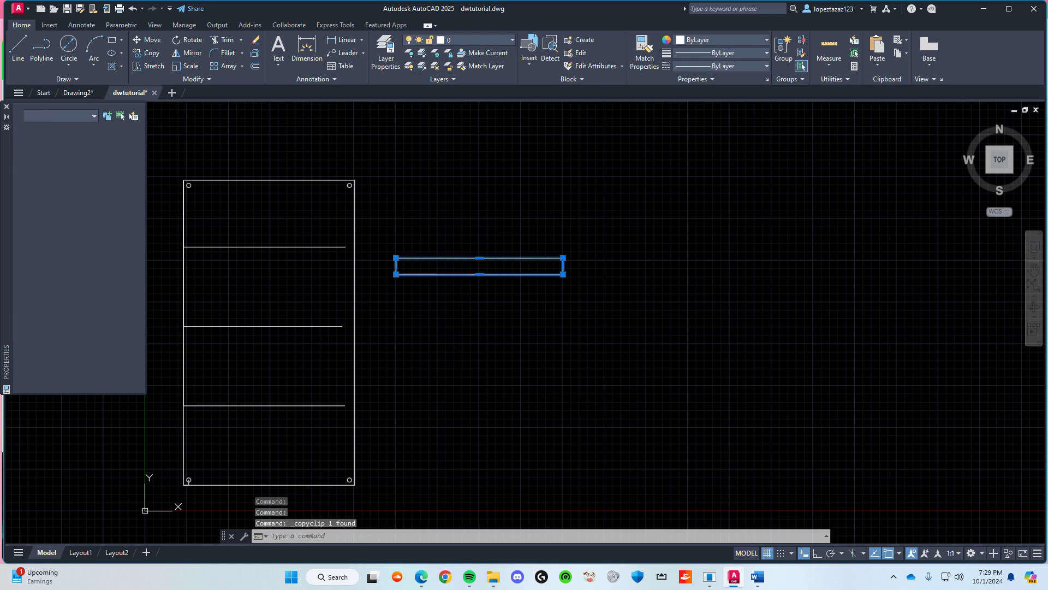
key(ctrl+v)
scroll(188, 254, up, 2)
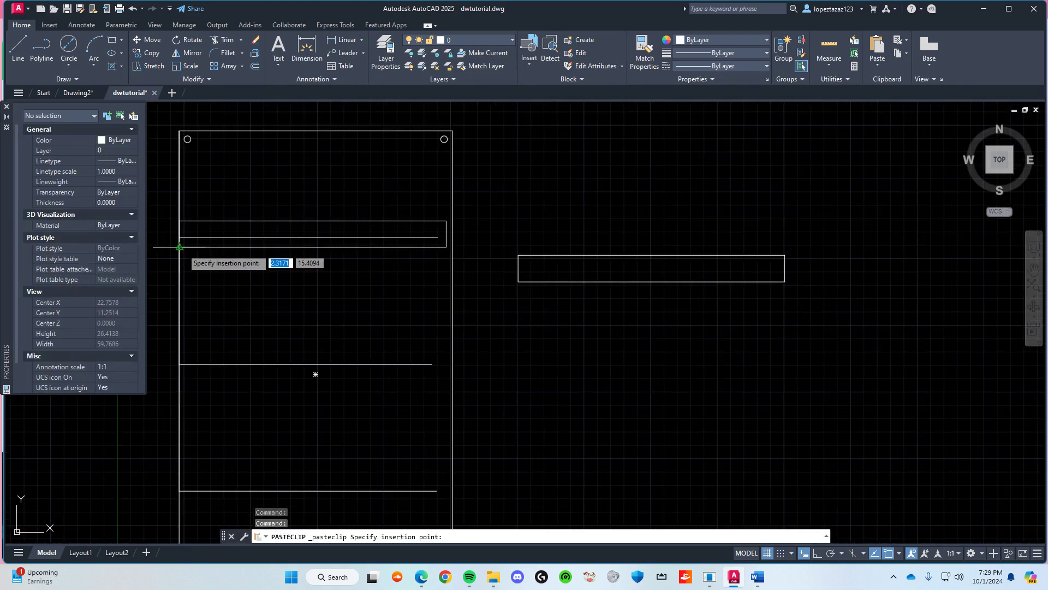
key(Escape)
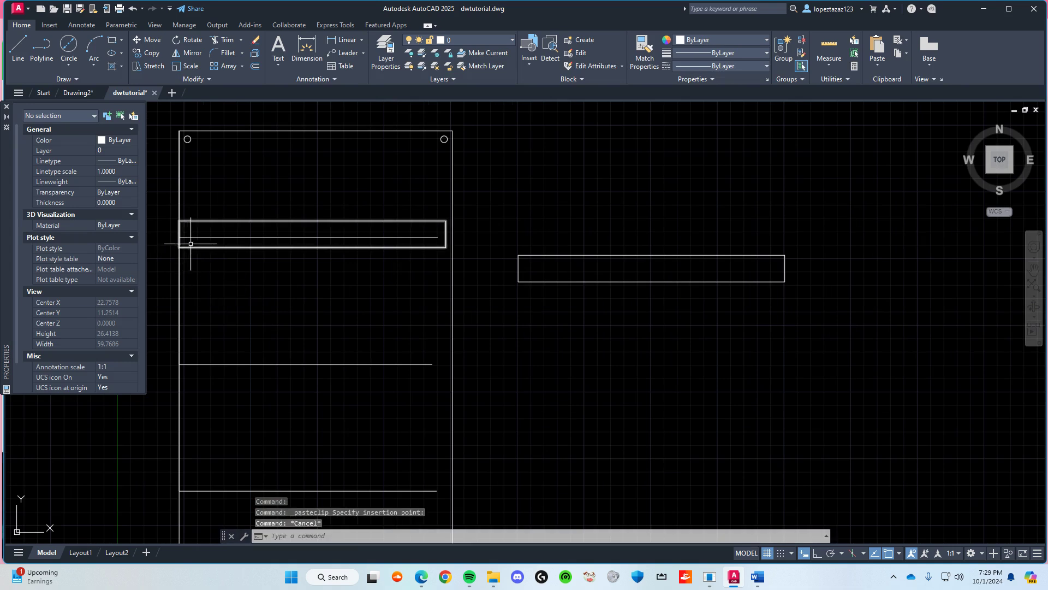
Step: Move the pasted rectangle vertically from its centre so that it is centred on the upper guide line
click(234, 221)
scroll(234, 261, up, 2)
middle_drag(229, 259, 375, 316)
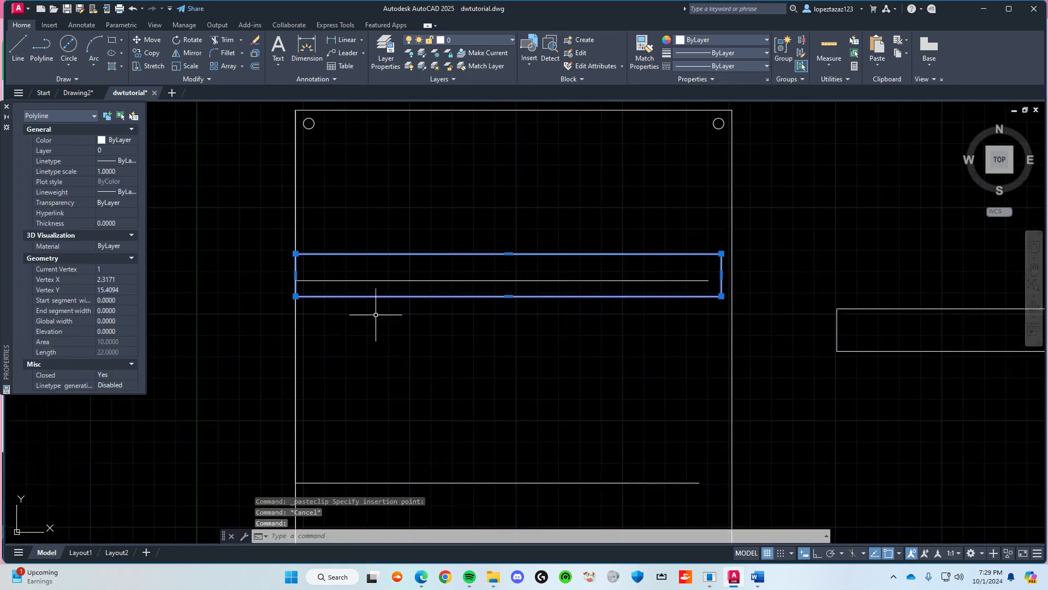
key(Escape)
click(344, 281)
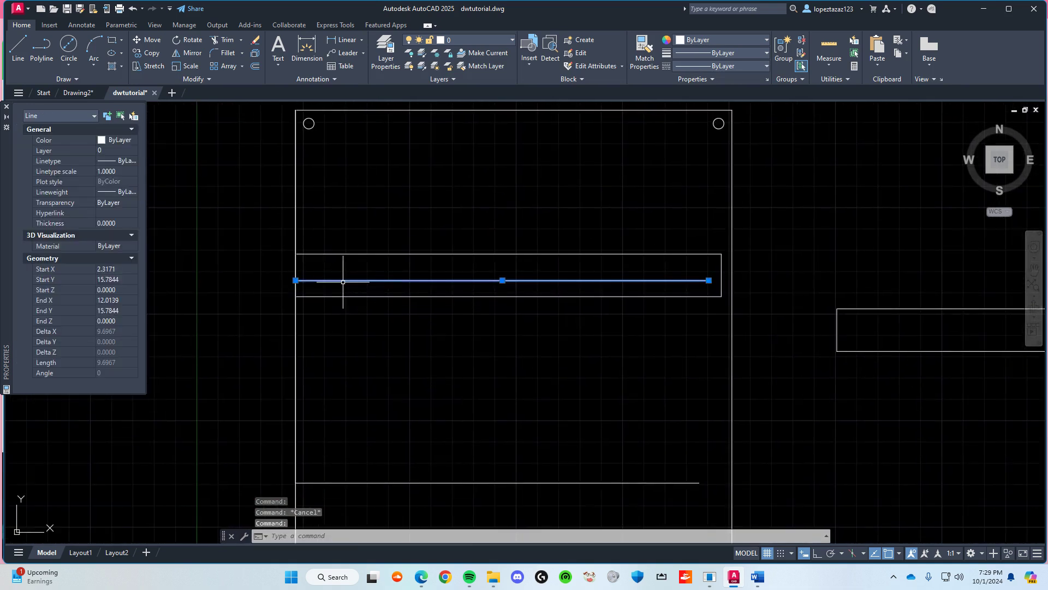
key(Escape)
click(365, 254)
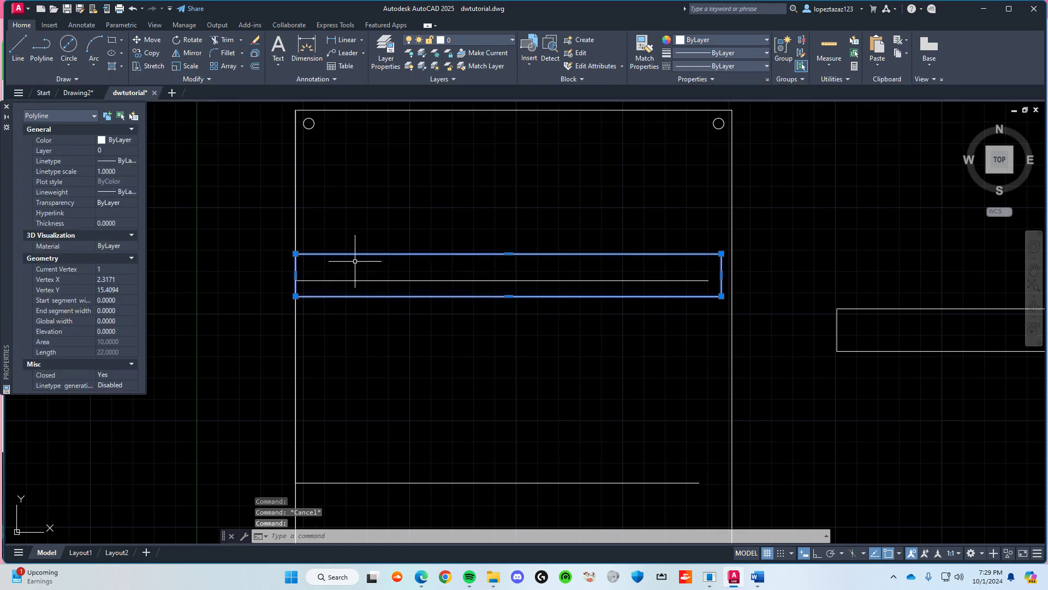
text(m)
key(Return)
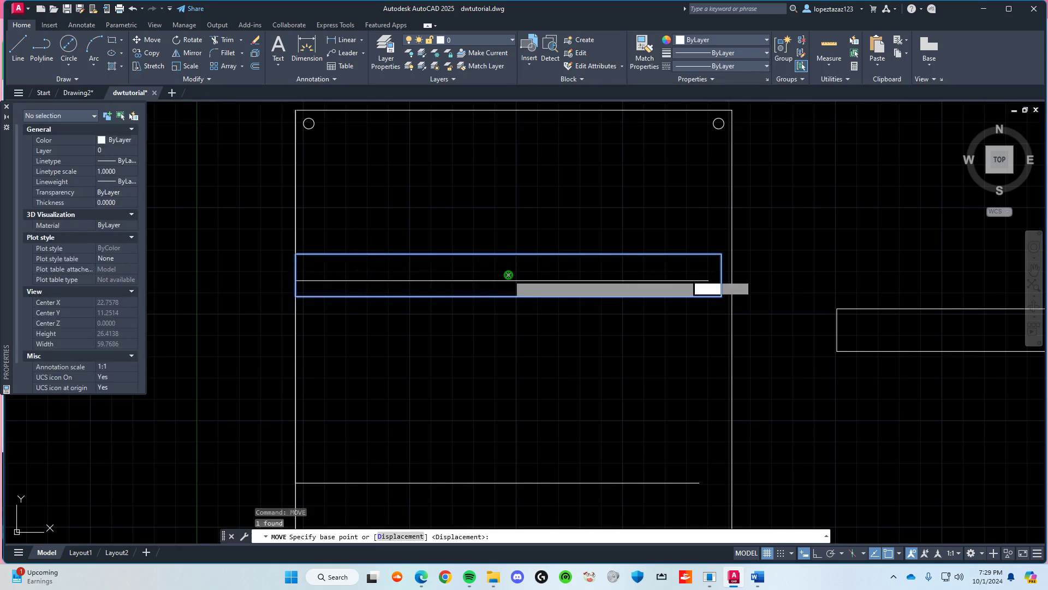
click(508, 275)
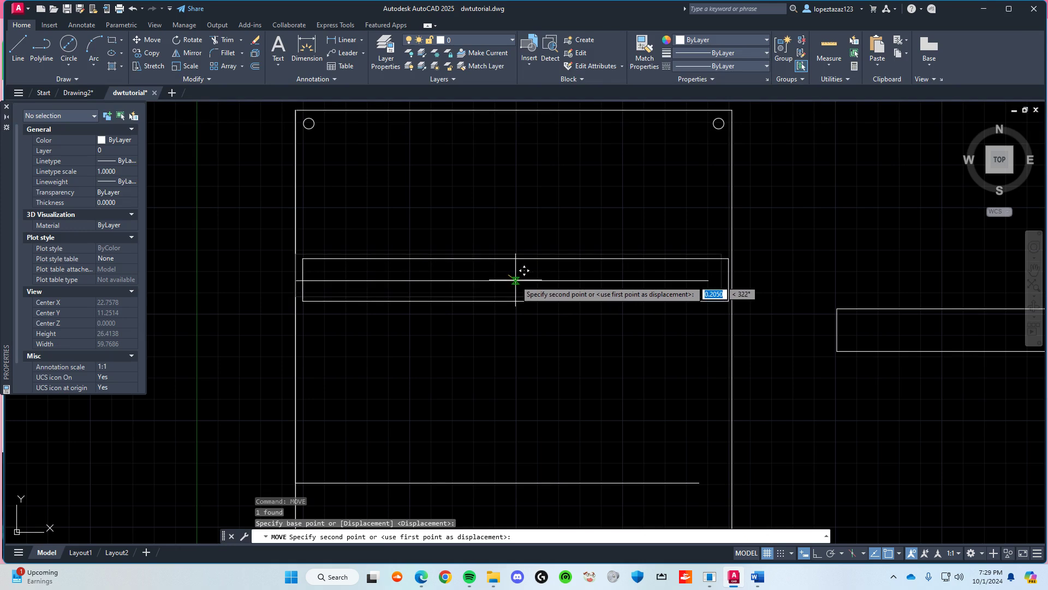
click(509, 281)
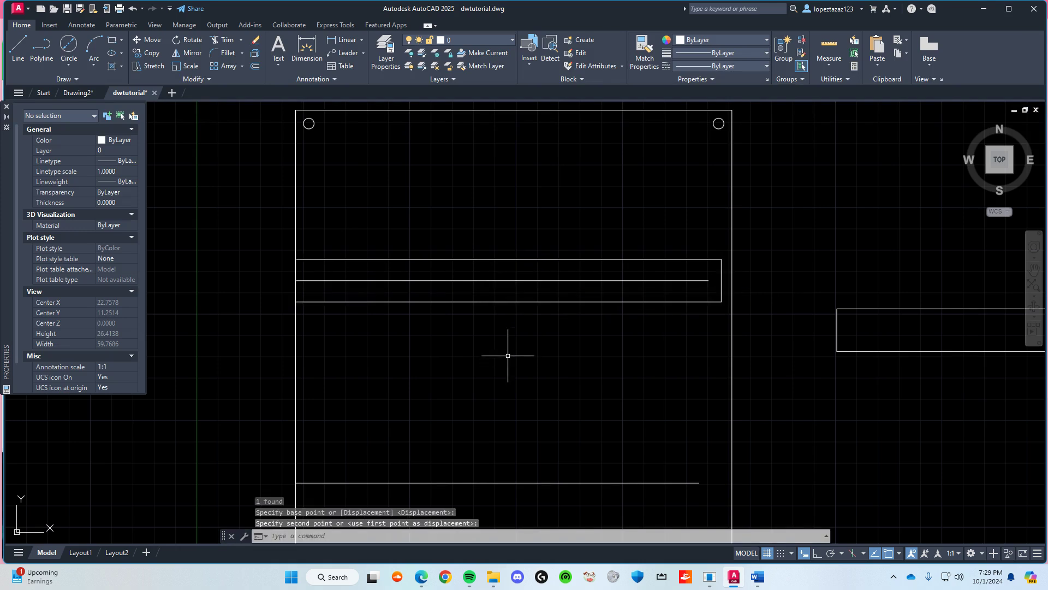
Step: Move the upper rectangle horizontally along the guide line to centre it between the outline's side edges
click(409, 268)
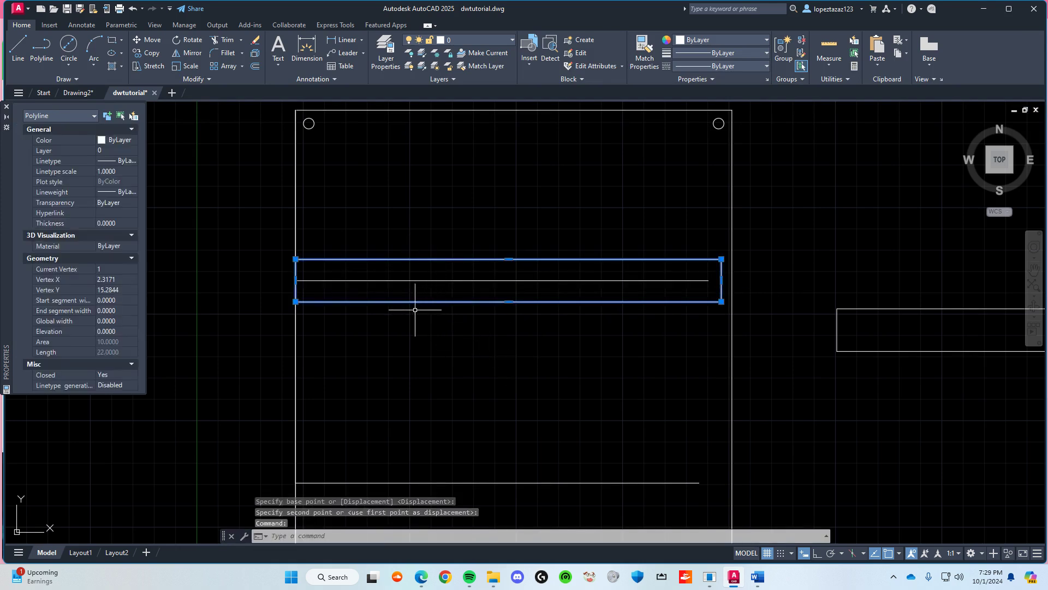
text(m)
key(Return)
scroll(511, 262, up, 4)
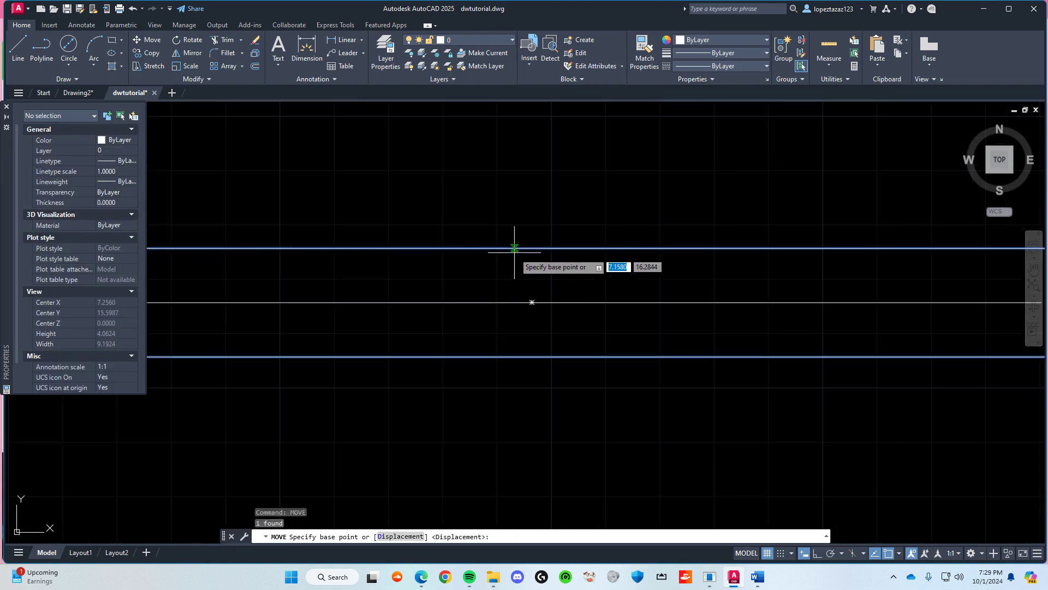
click(538, 289)
scroll(578, 284, down, 3)
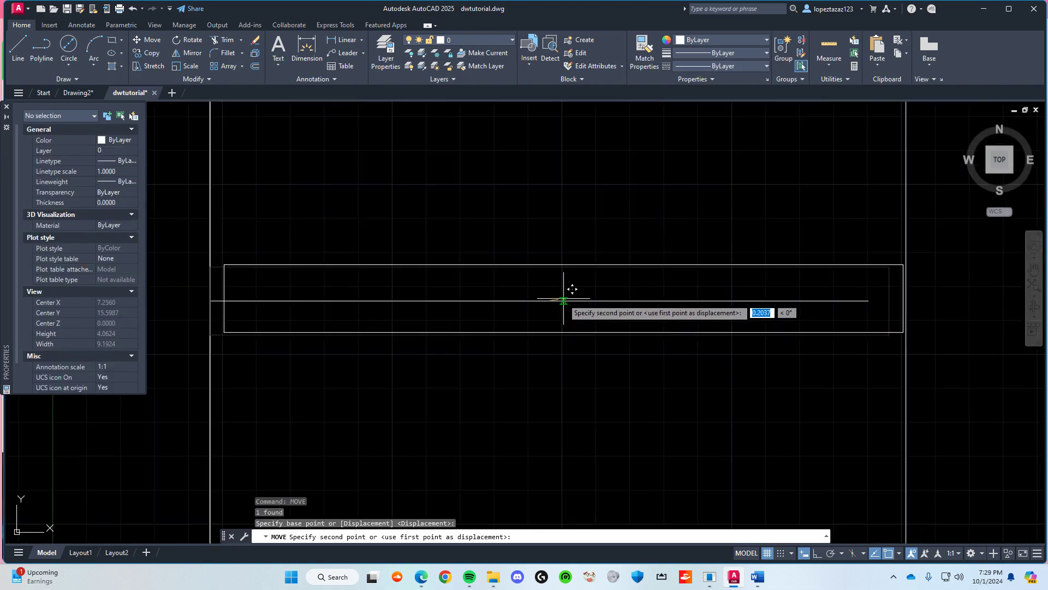
click(558, 301)
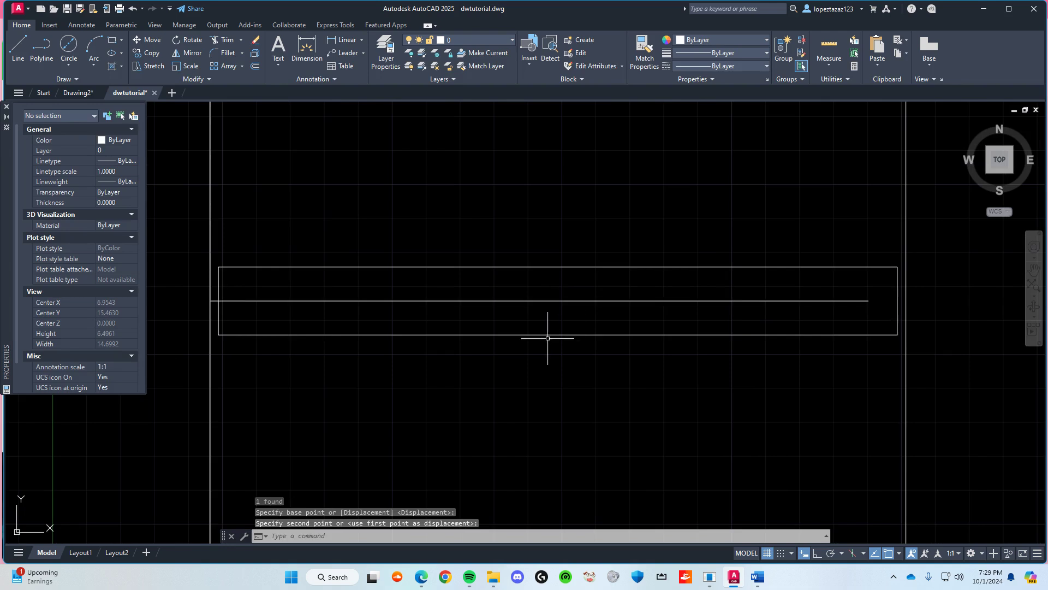
Step: Copy the upper rectangle and paste it over the middle guide line, just inside the outline's left edge
click(308, 300)
scroll(391, 367, down, 2)
scroll(390, 365, down, 3)
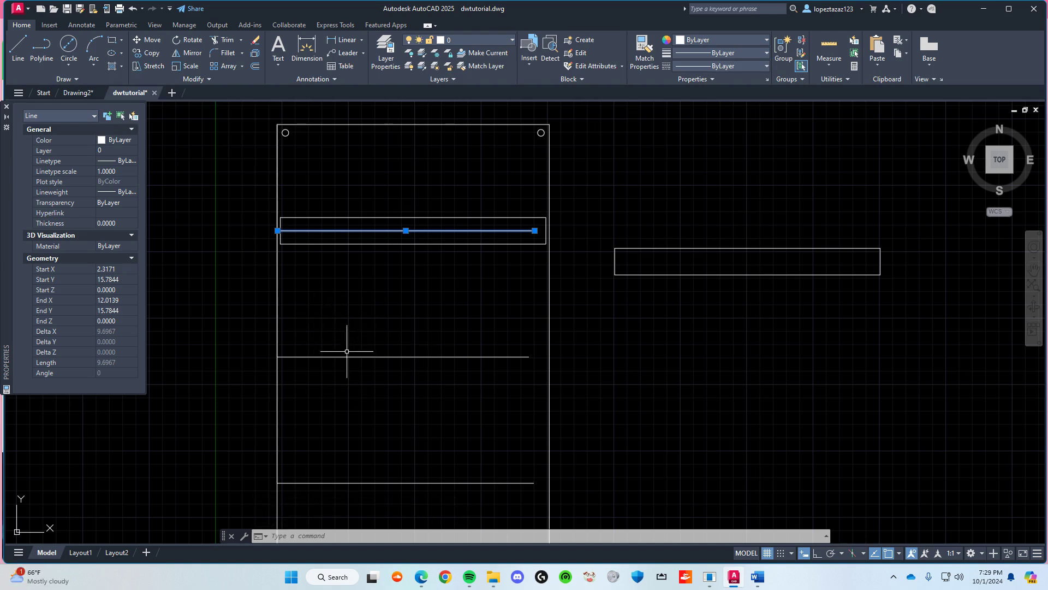
key(Escape)
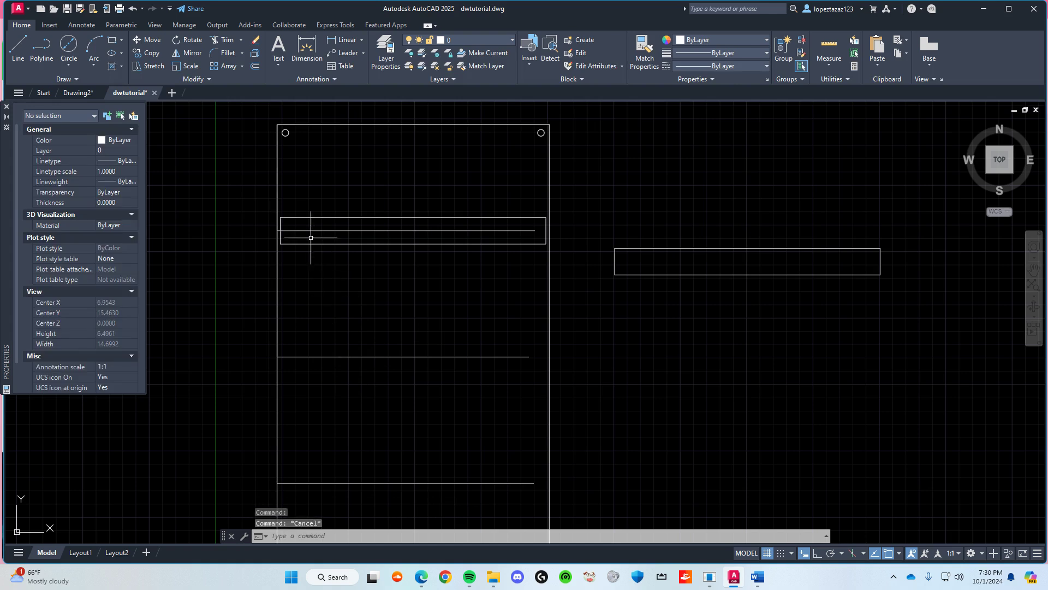
click(311, 241)
key(ctrl+c)
key(ctrl+v)
scroll(415, 364, up, 2)
click(282, 364)
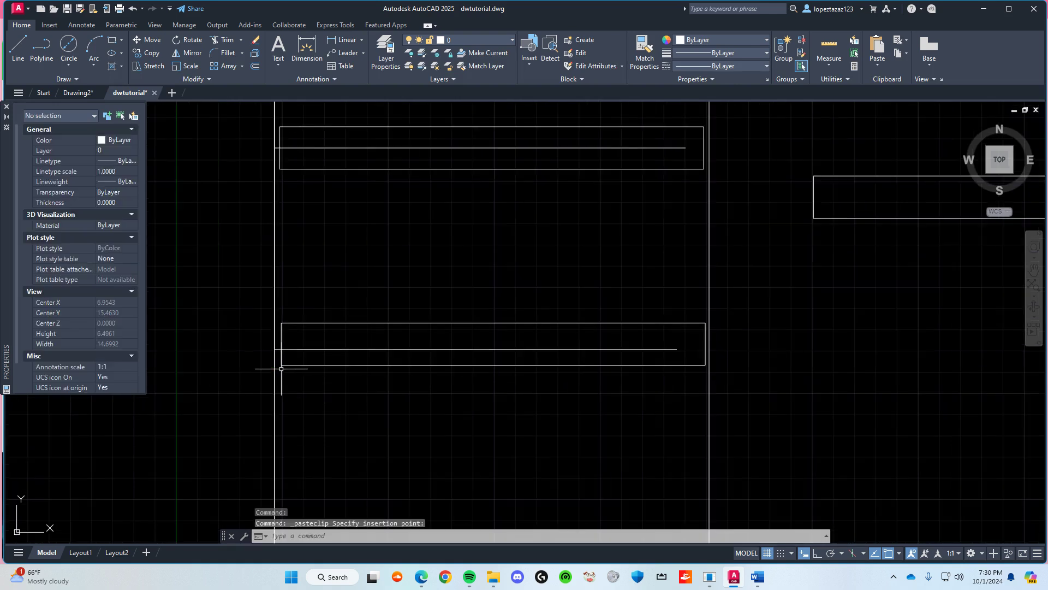
Step: Copy the middle rectangle and paste it over the lowest guide line with its lower-left corner on the outline's left edge
click(419, 322)
key(ctrl+z)
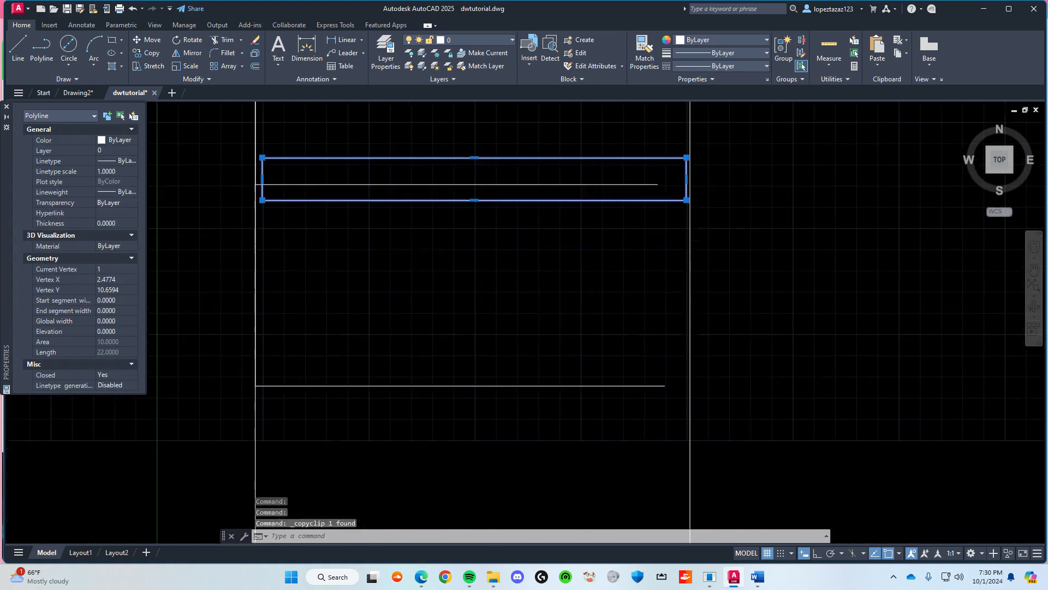
key(ctrl+v)
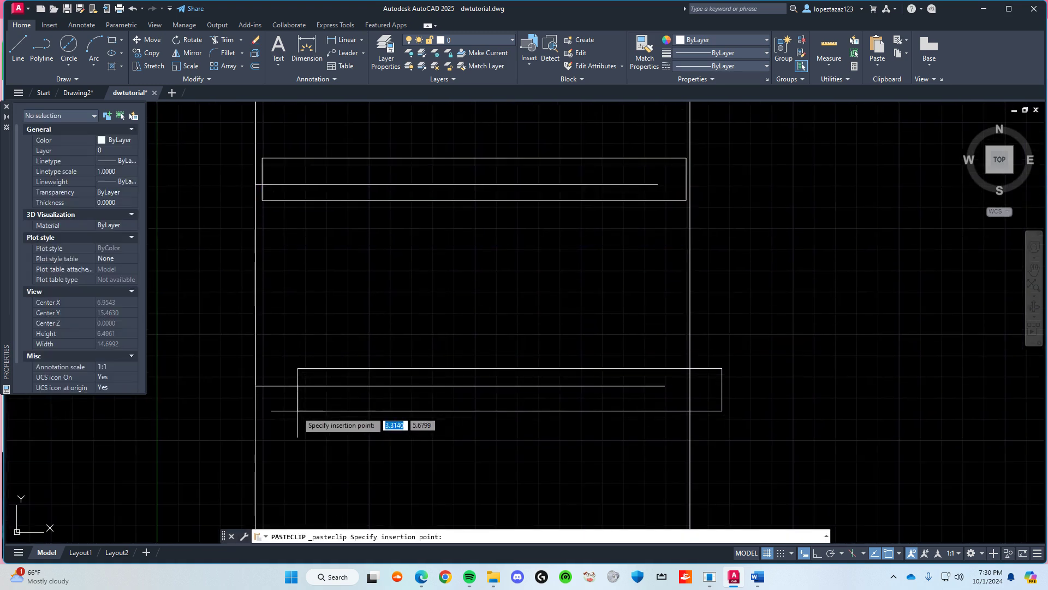
click(255, 402)
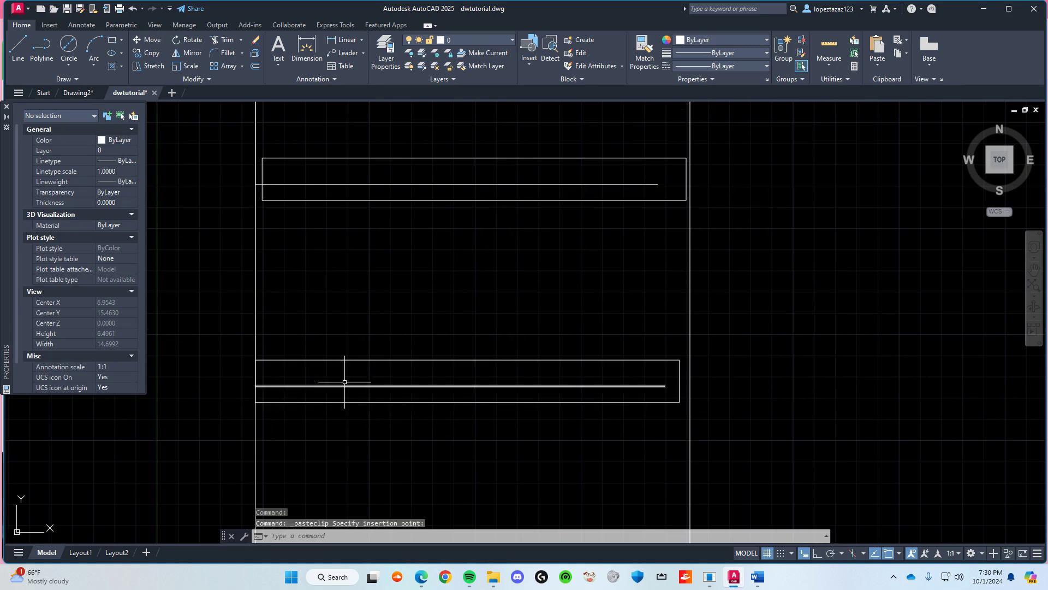
Step: Move the lowest rectangle vertically from its centre so that it is centred on the lowest guide line
click(350, 362)
click(363, 357)
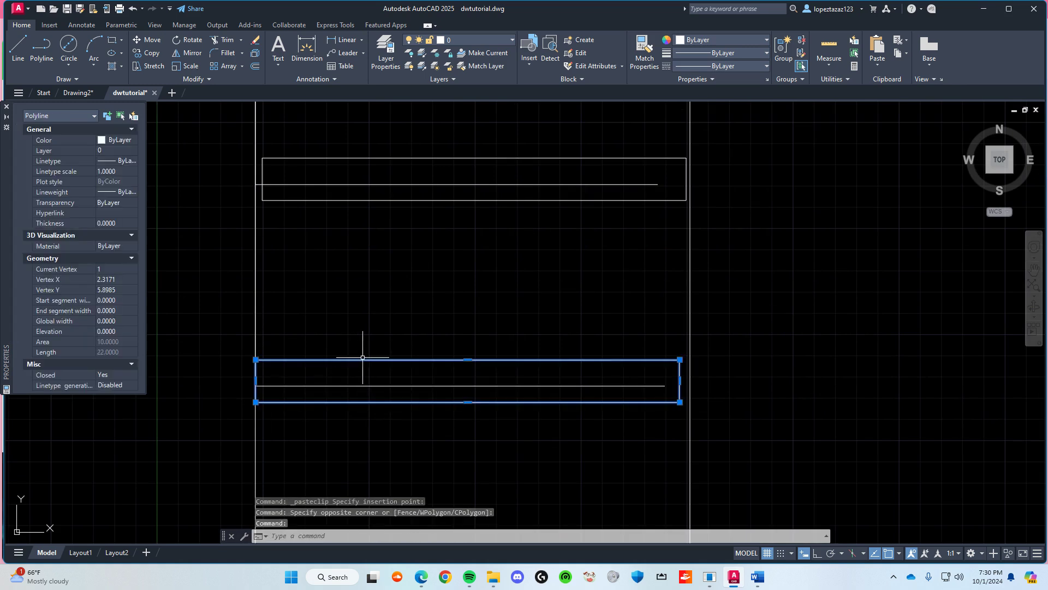
key(Return)
click(469, 381)
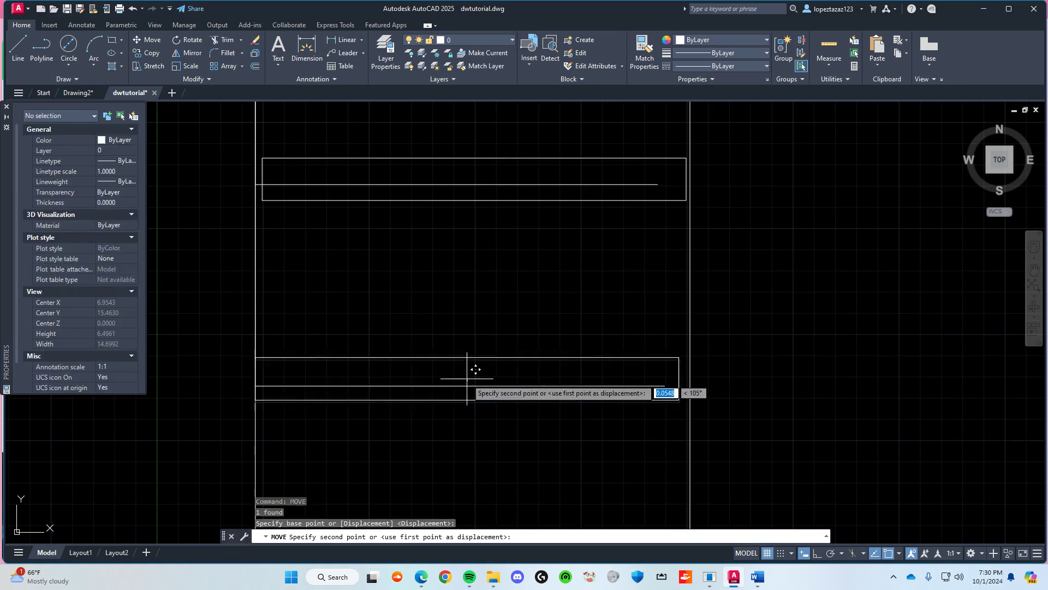
click(472, 382)
Step: Move the lowest rectangle horizontally along its guide line to centre it between the outline's side edges
click(462, 364)
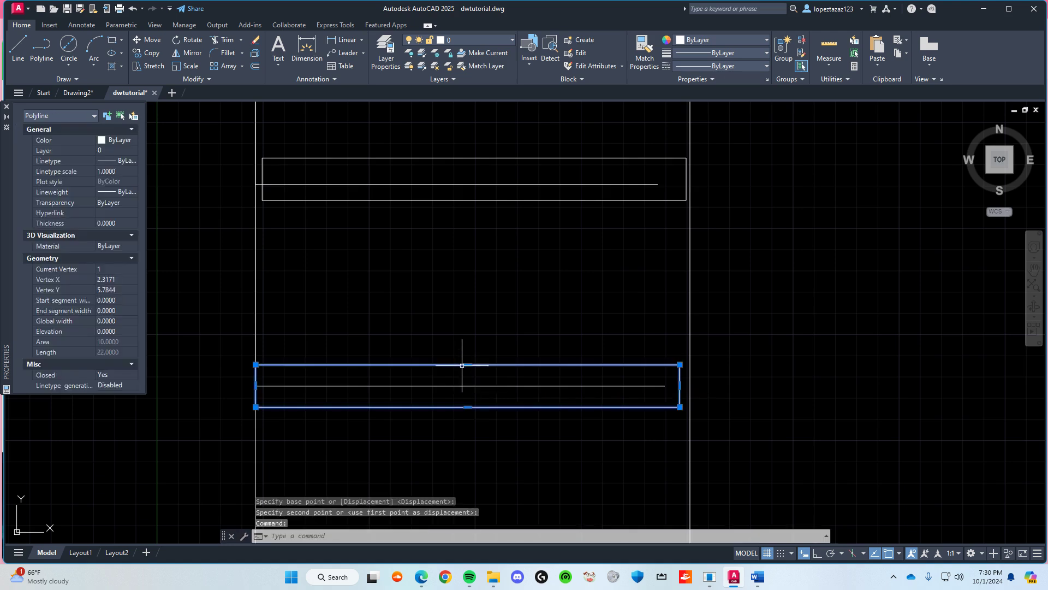
text(m)
key(Return)
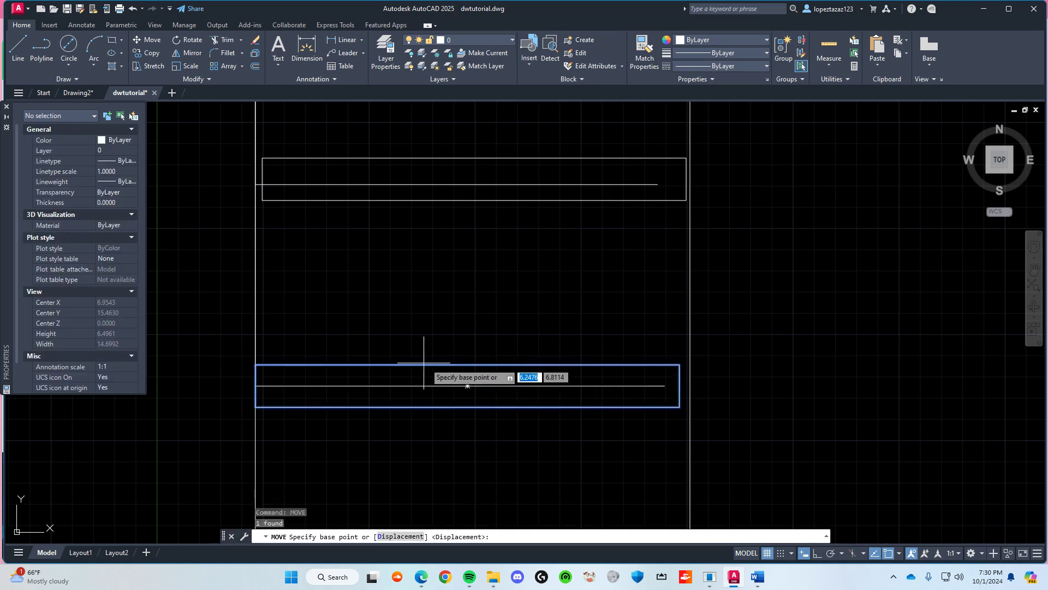
click(468, 369)
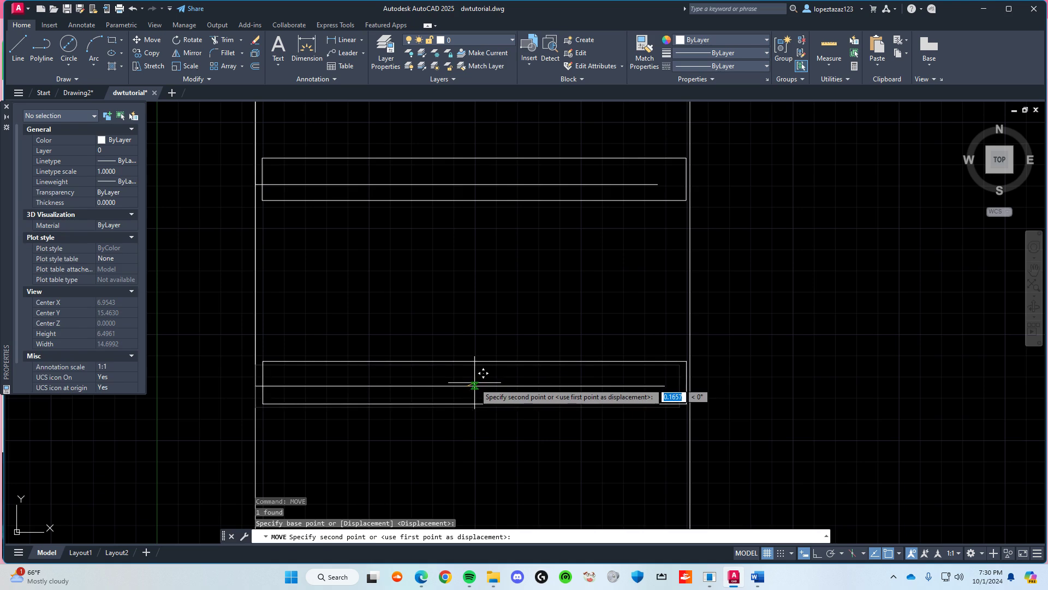
click(475, 369)
Step: Delete the lowest horizontal guide line running through the lowest rectangle
scroll(449, 275, down, 2)
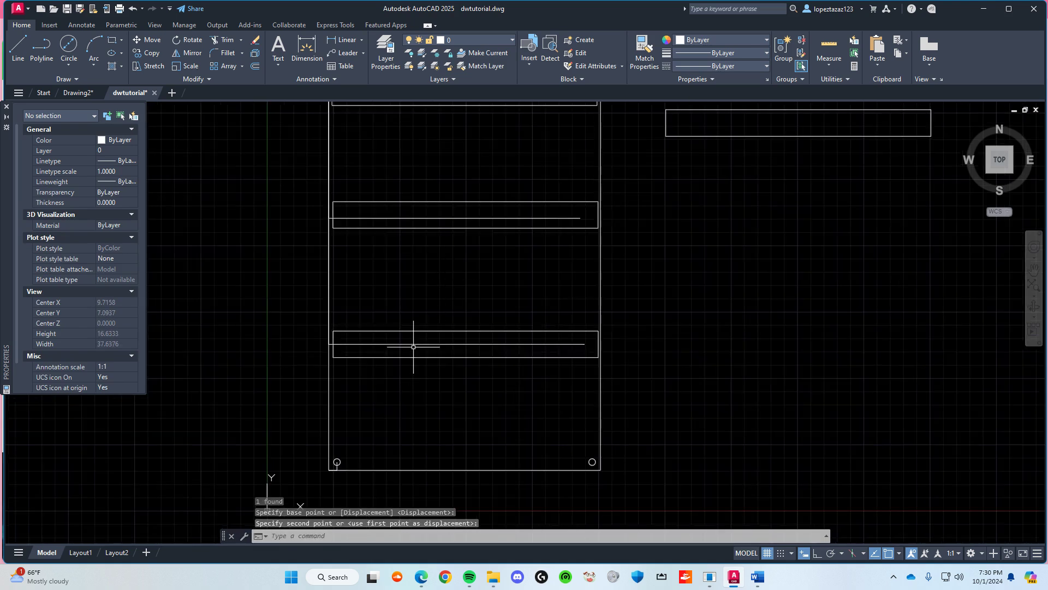
click(416, 344)
click(421, 343)
key(Delete)
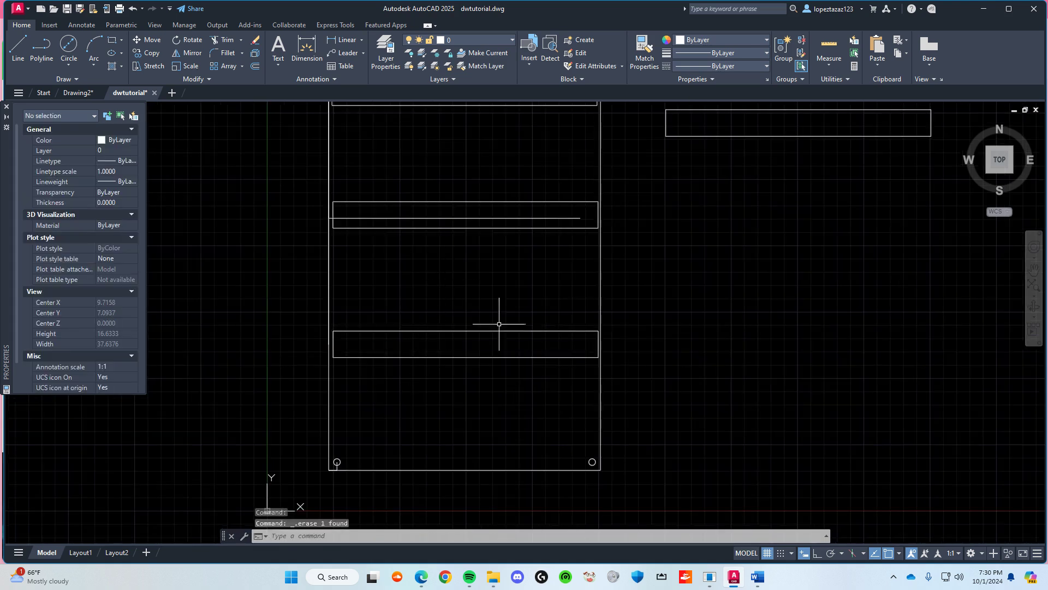
Step: Delete the guide lines running through the middle and top rectangles, plus the spare rectangle beside the outline
click(431, 216)
click(445, 211)
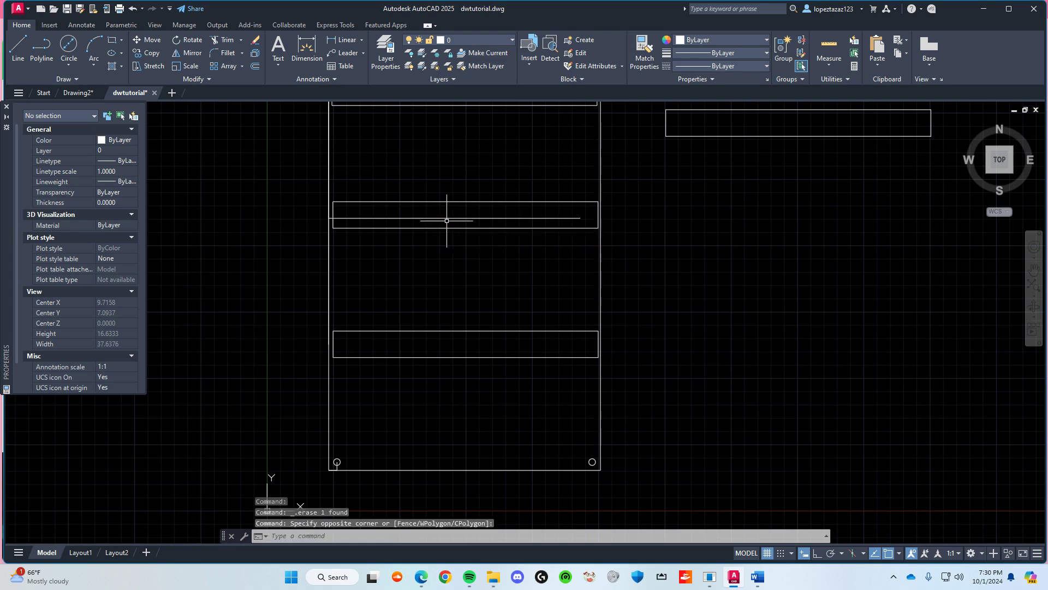
key(Delete)
middle_drag(478, 111, 438, 298)
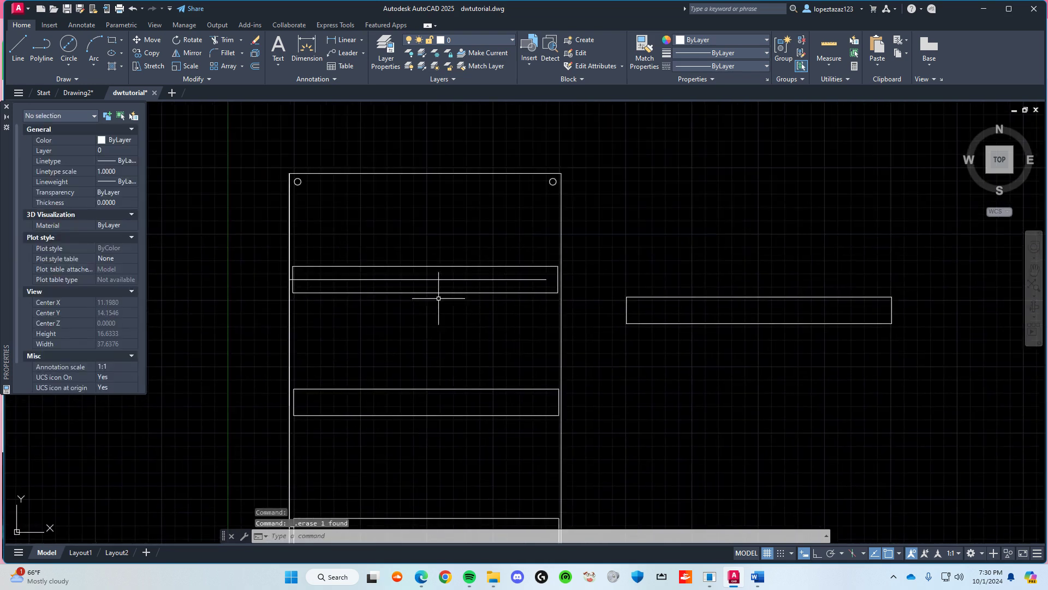
click(439, 278)
key(Delete)
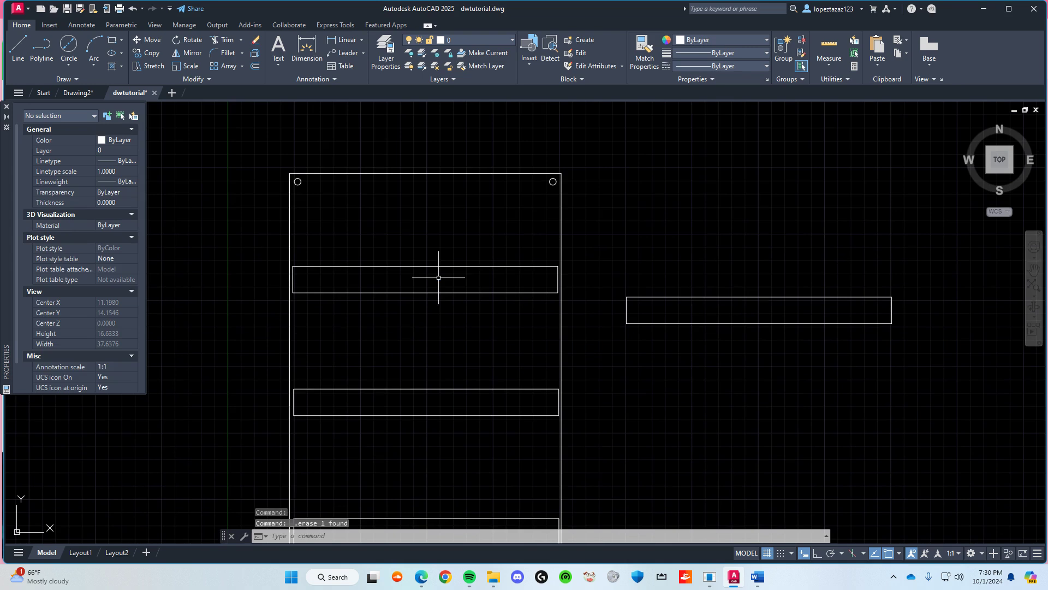
click(639, 297)
key(Delete)
Step: Delete the leftover line segments overlapping the outline's left edge, keep the polyline outline, and save the drawing
scroll(292, 235, up, 4)
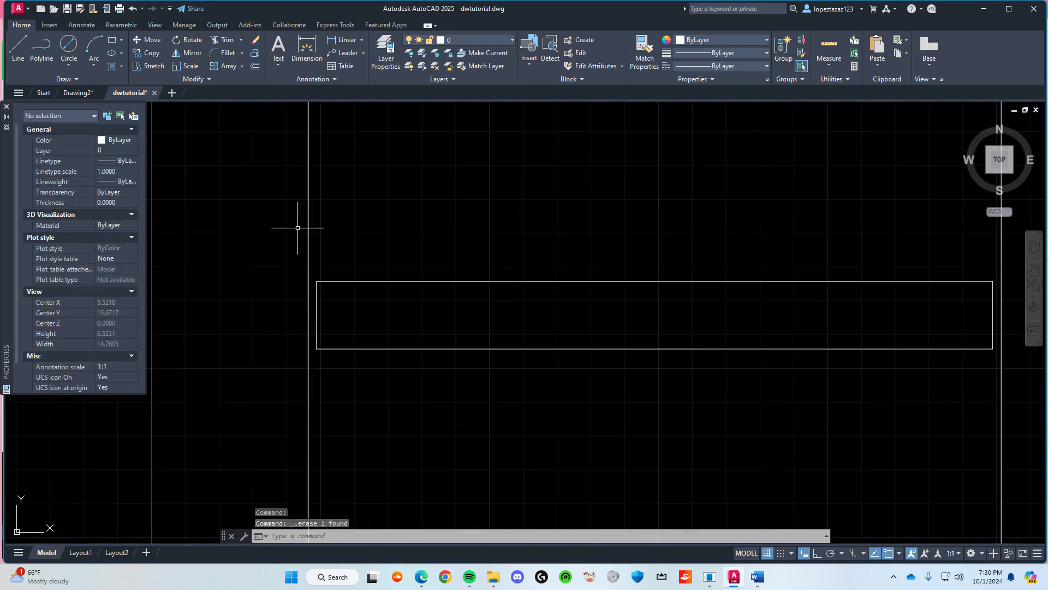
click(308, 223)
key(Escape)
click(309, 232)
scroll(422, 272, down, 2)
middle_drag(422, 272, 422, 176)
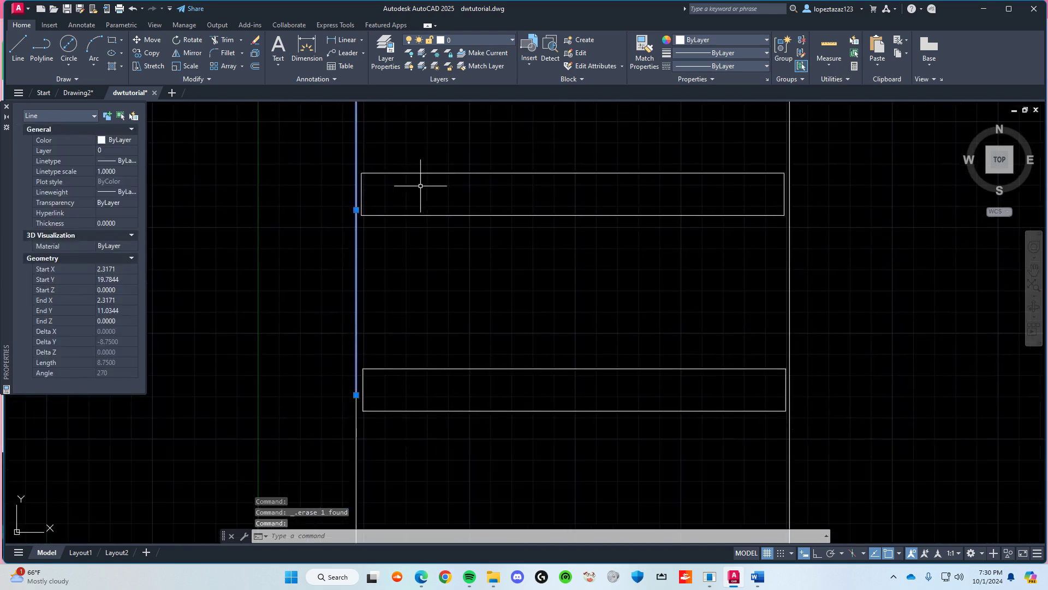
key(Escape)
click(355, 158)
key(Escape)
click(357, 316)
scroll(442, 351, down, 2)
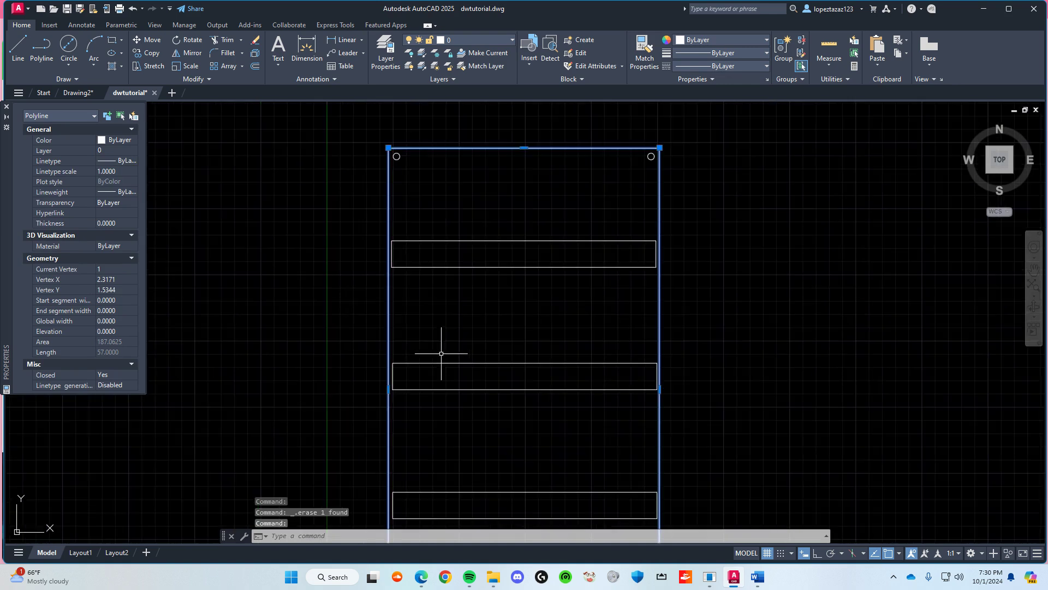
key(Escape)
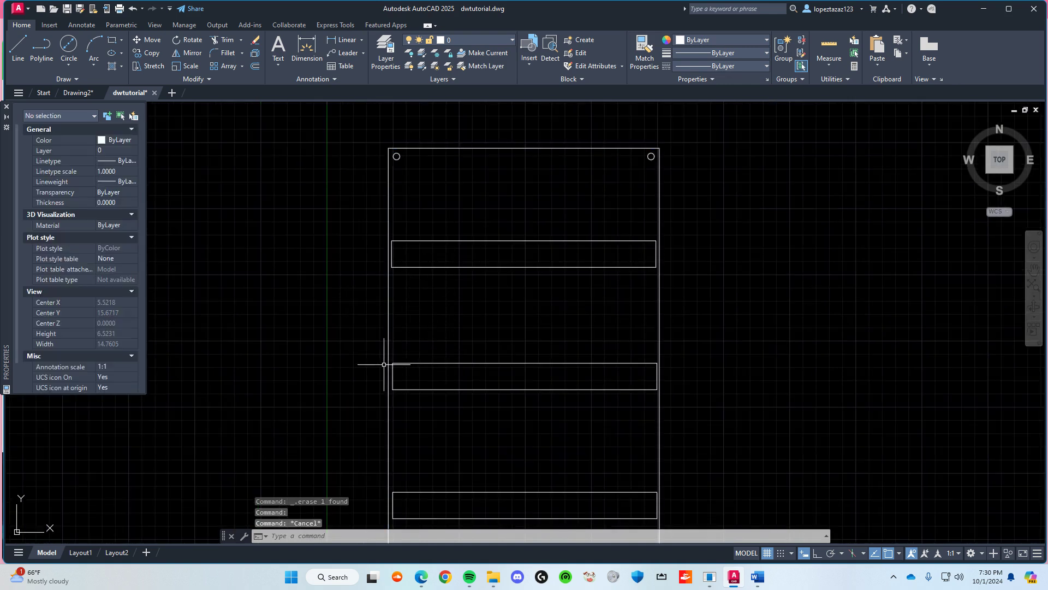
key(ctrl+s)
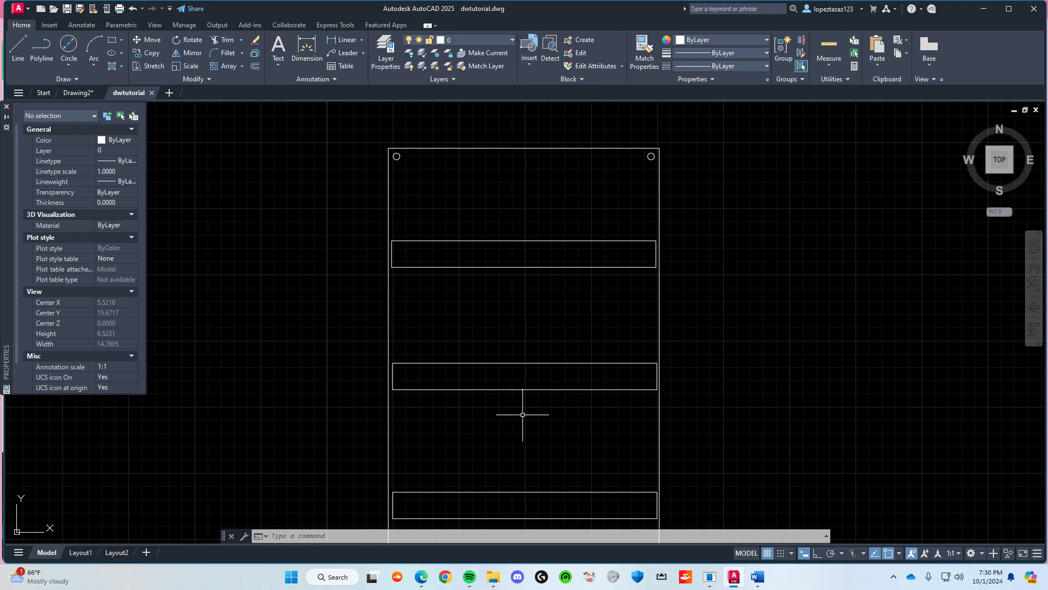
scroll(405, 232, up, 2)
click(69, 45)
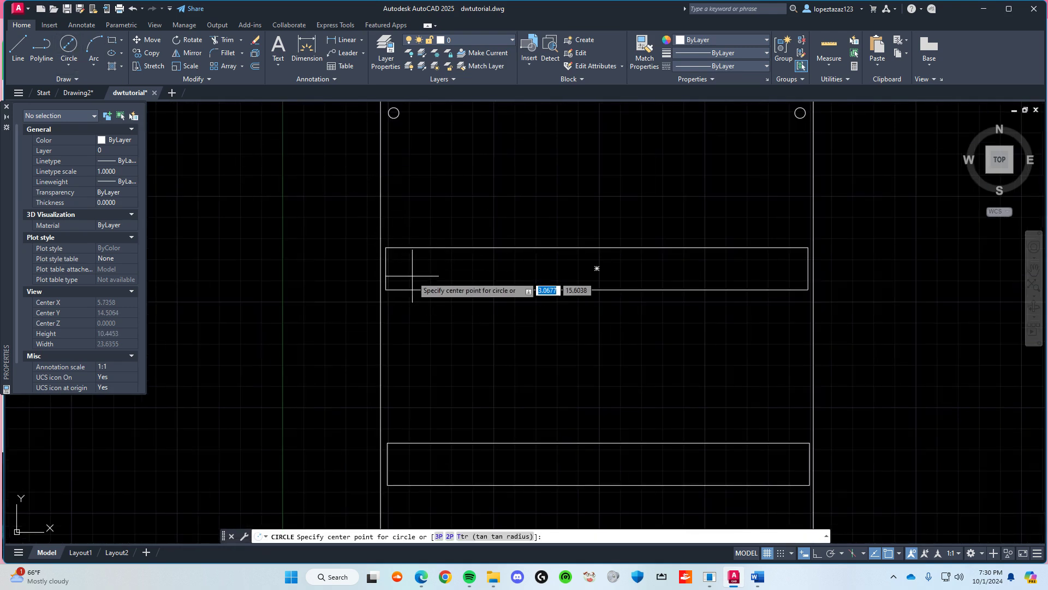
click(412, 276)
key(Escape)
Step: Draw a 0.25 diameter circle near the left end of the top rectangle with the Center, Diameter method
click(69, 66)
click(90, 89)
click(413, 278)
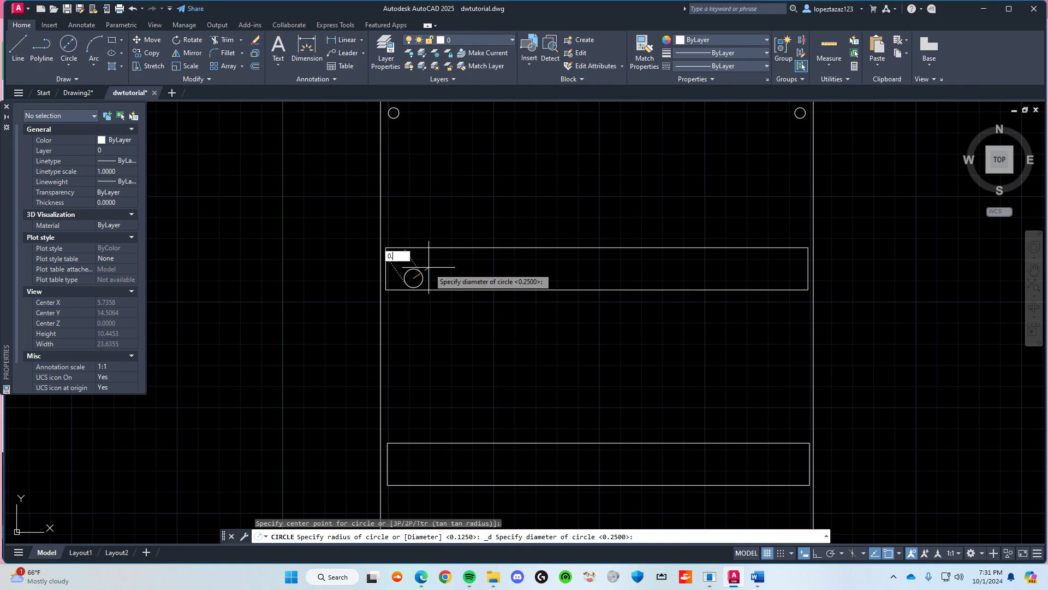
key(Return)
key(Escape)
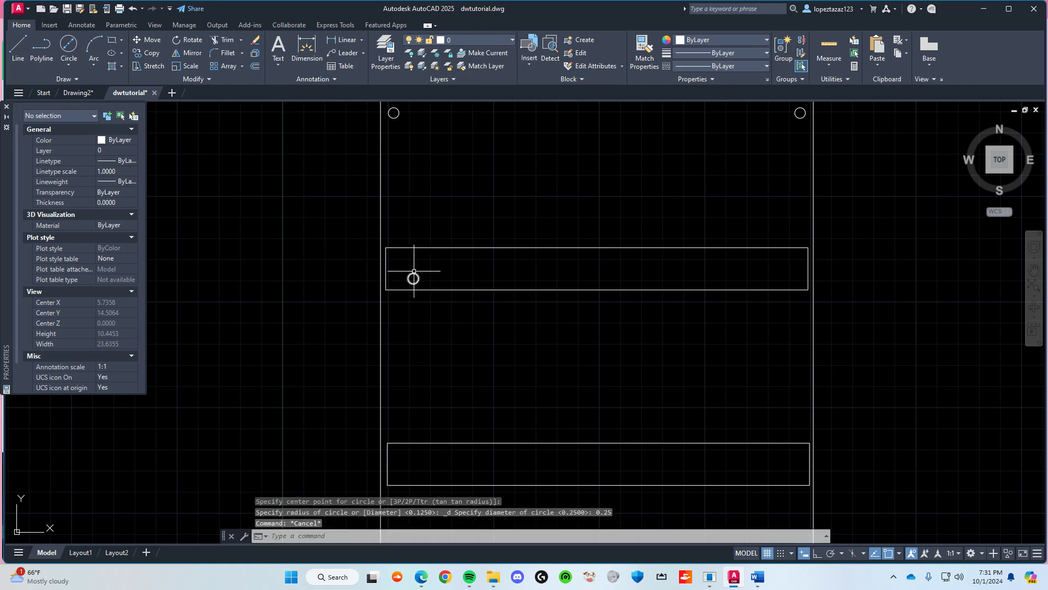
Step: Move the circle vertically from its centre to the mid-height of the top rectangle
click(422, 277)
click(410, 278)
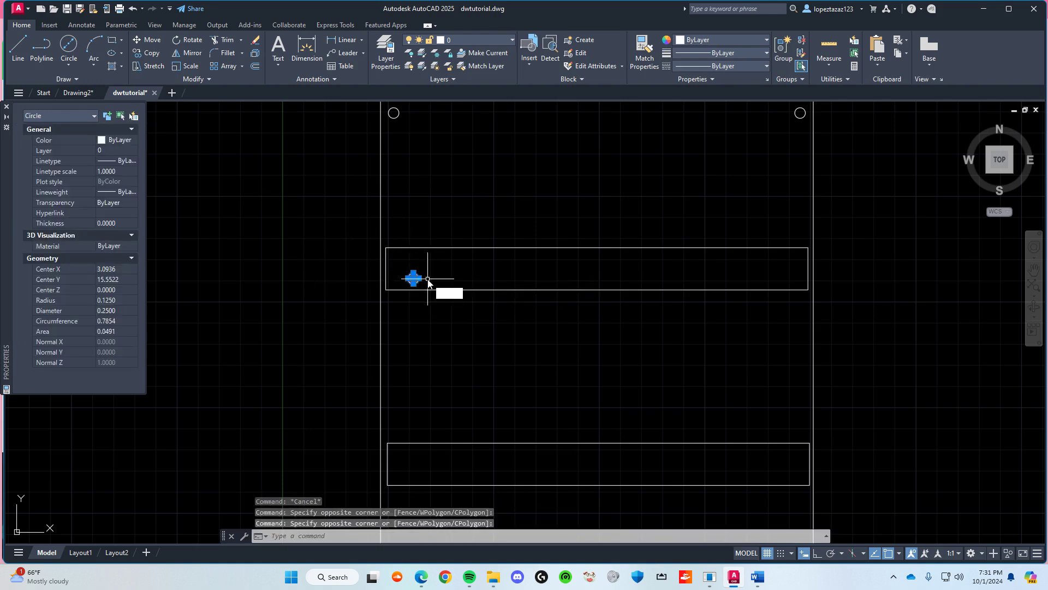
text(move)
key(Return)
scroll(412, 276, up, 4)
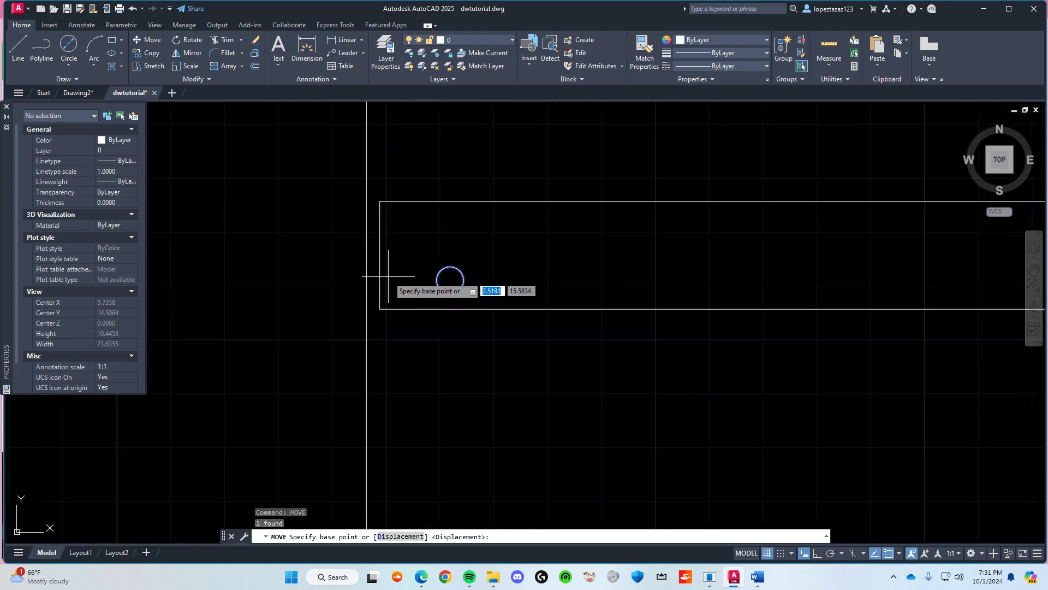
click(450, 280)
click(449, 253)
Step: Copy the circle and paste it near the right end of the top rectangle
click(456, 251)
scroll(577, 265, down, 1)
scroll(577, 264, down, 2)
key(ctrl+c)
key(ctrl+v)
click(892, 265)
Step: Copy the circle and paste it near both the left and right ends of the middle rectangle
middle_drag(689, 334, 654, 266)
key(ctrl+c)
key(ctrl+v)
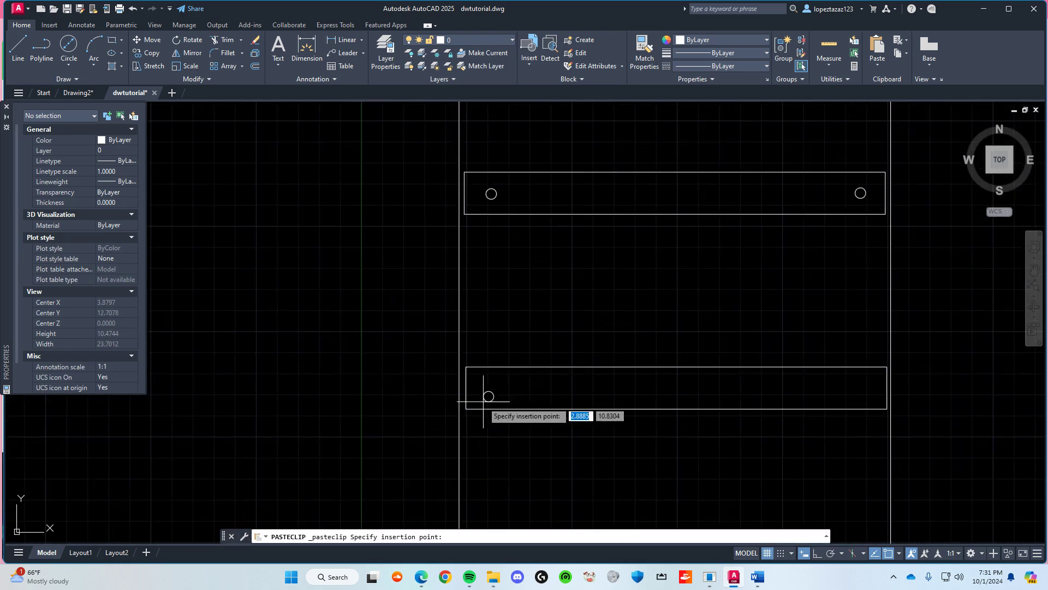
click(482, 395)
key(ctrl+v)
click(869, 387)
Step: Paste the copied circle near both ends of the lowest rectangle and save the drawing
middle_drag(644, 390, 620, 201)
key(ctrl+v)
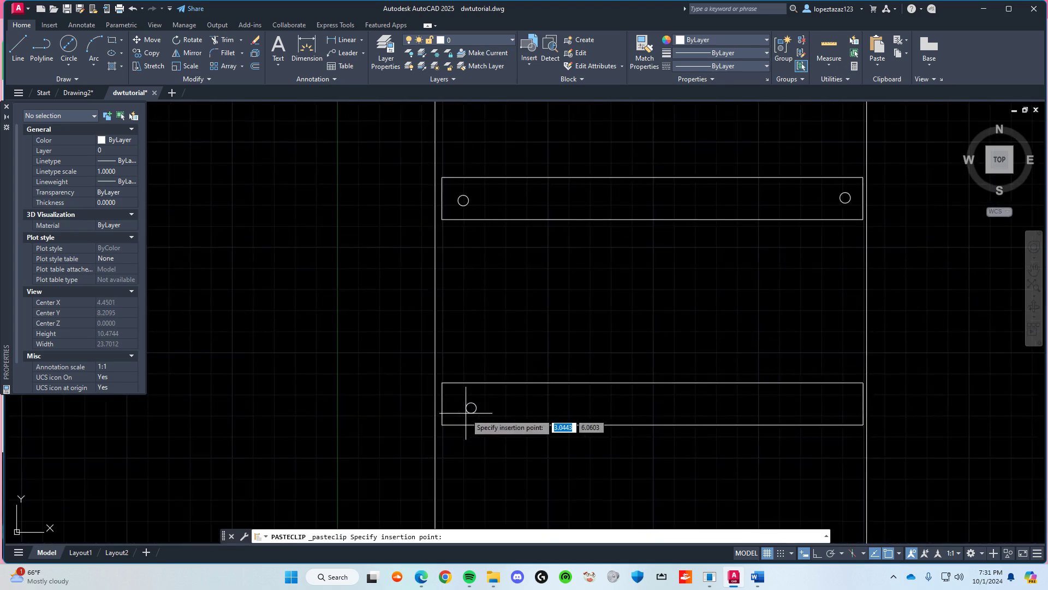
click(467, 414)
scroll(624, 398, down, 5)
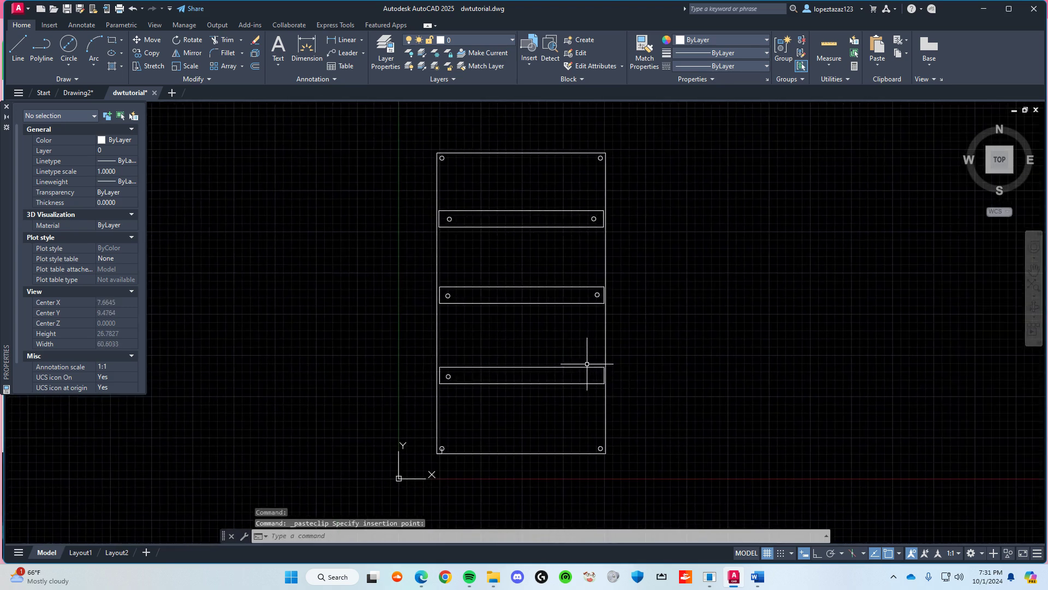
key(ctrl+v)
scroll(594, 378, up, 4)
click(593, 382)
scroll(524, 306, down, 5)
key(ctrl+s)
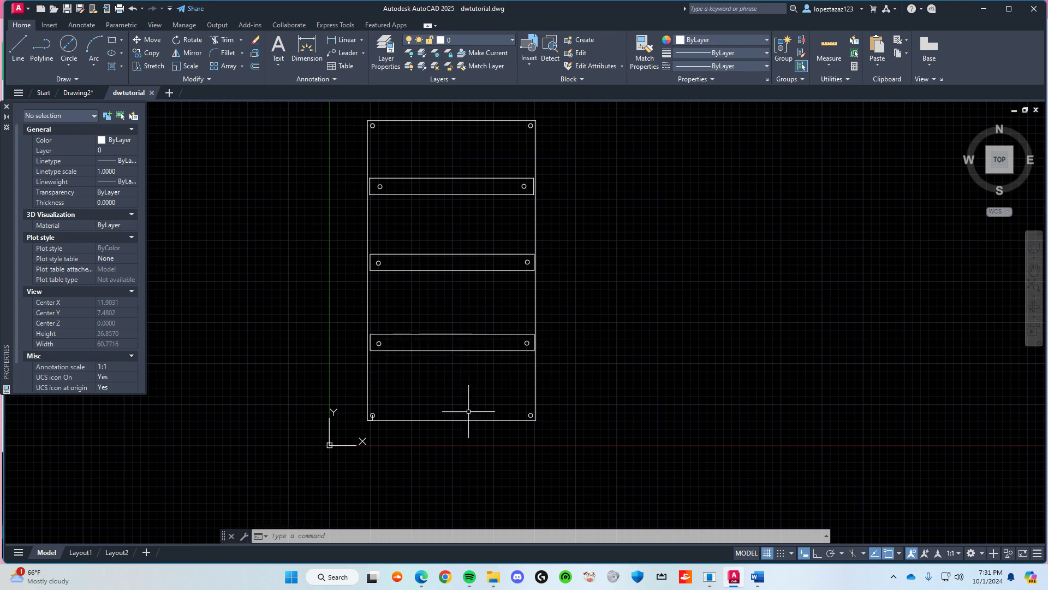
scroll(316, 375, down, 2)
scroll(314, 377, up, 2)
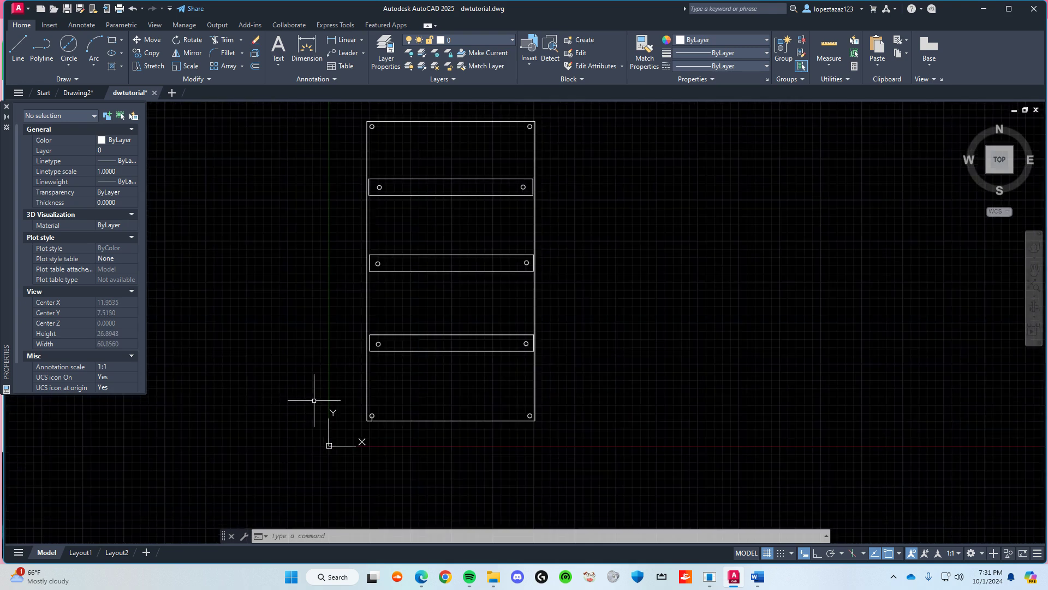
Step: Switch to the Edge browser, close the product page tabs, and examine the layer and block notes in EP1_4_Panel_Wiring_Week4
click(419, 577)
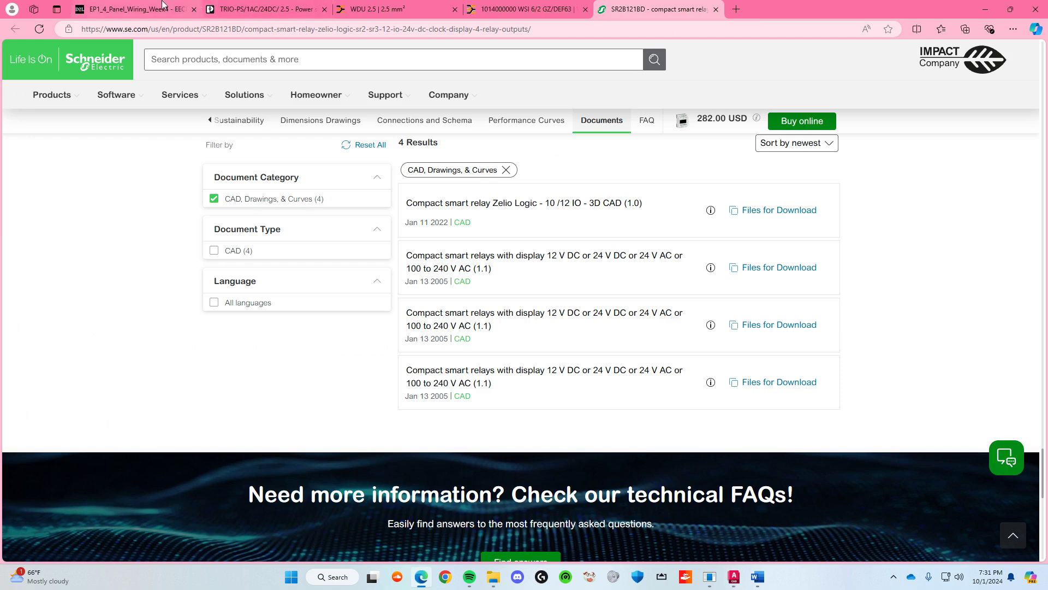
click(134, 9)
click(324, 10)
click(324, 9)
click(325, 10)
click(325, 9)
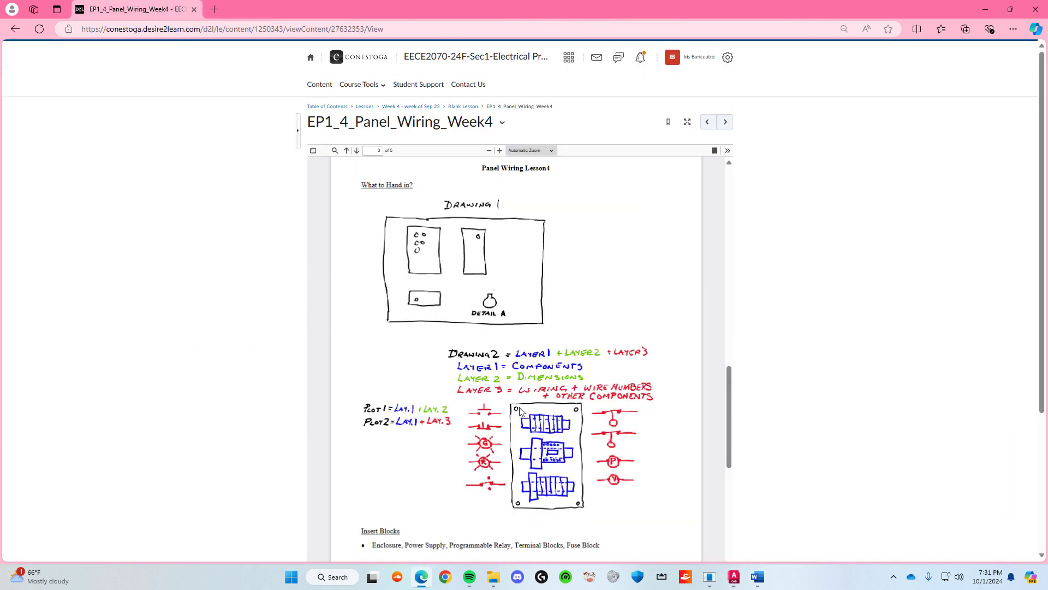
scroll(520, 411, down, 1)
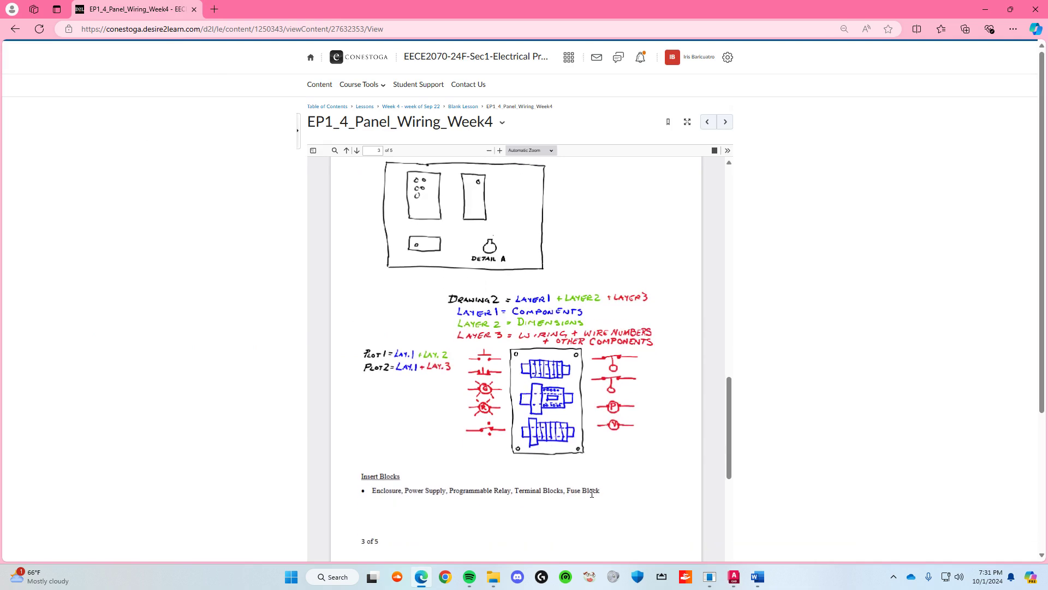
Step: Switch to AutoCAD, look at the reference wiring layout in Drawing2, and return to the dwtutorial drawing
mouse_move(734, 577)
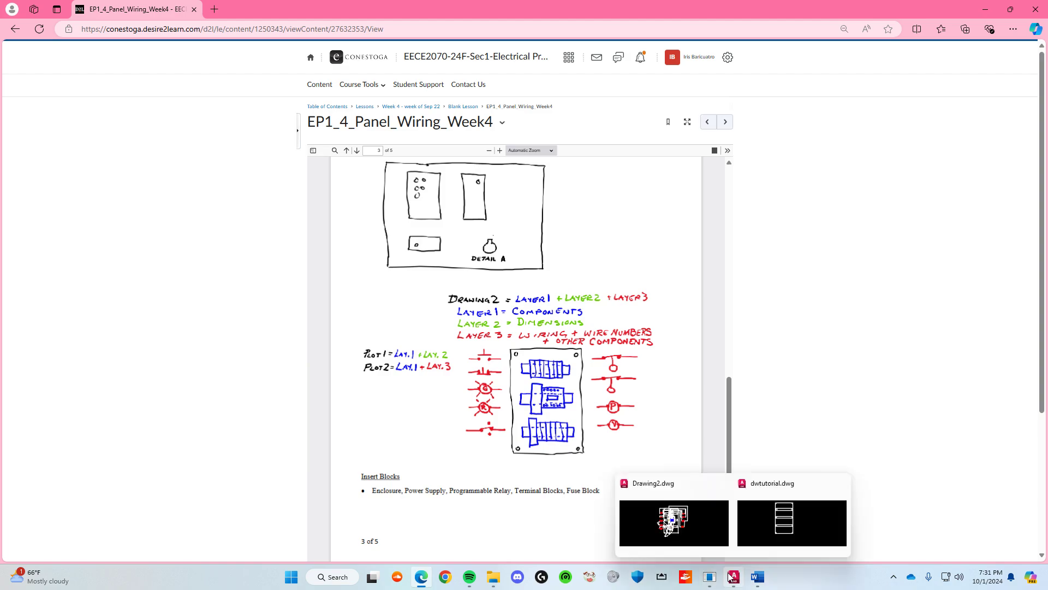
click(691, 519)
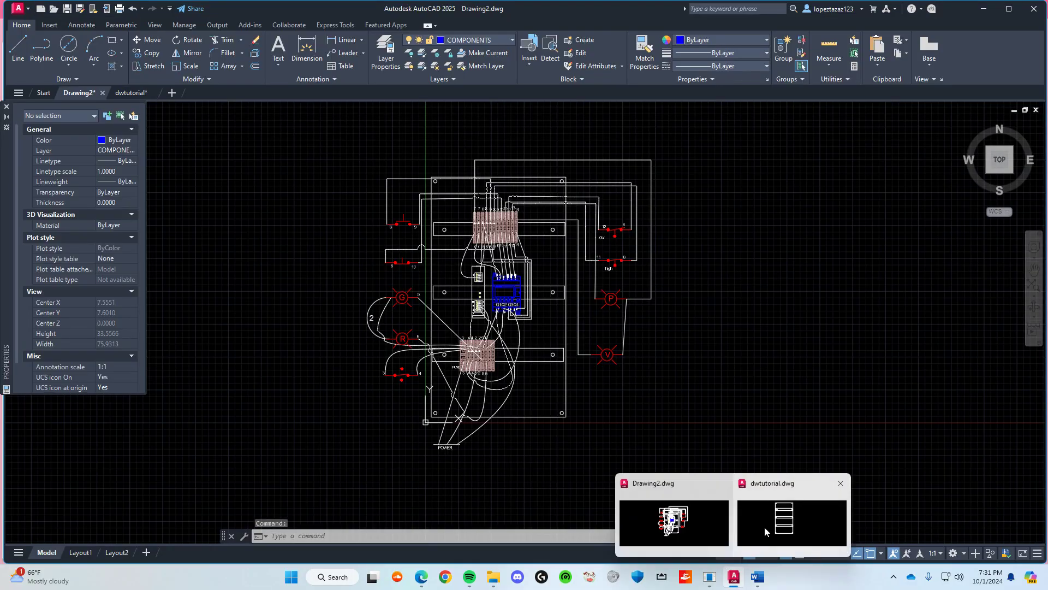
click(765, 532)
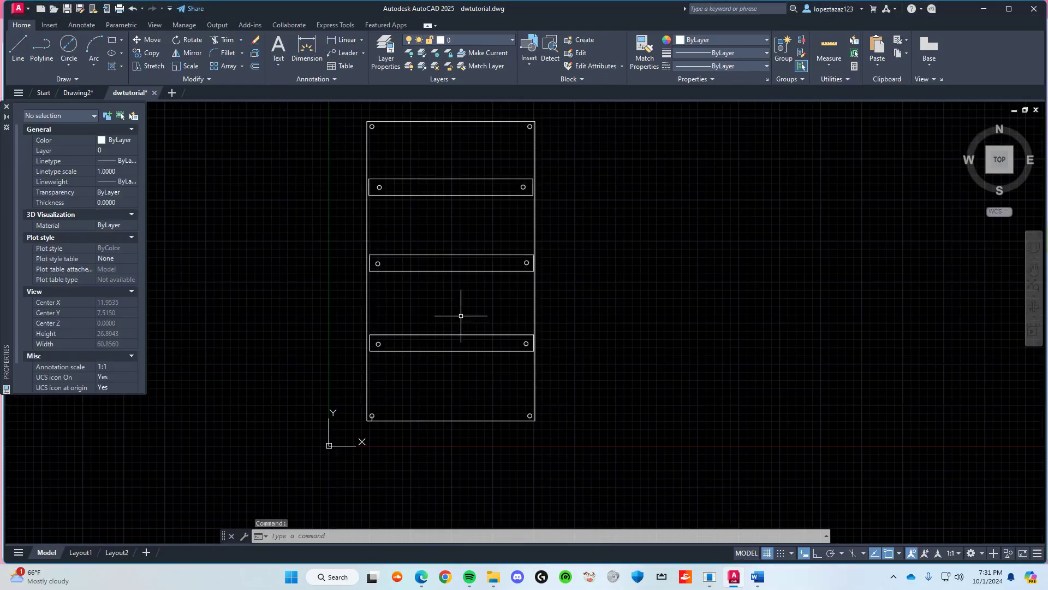
middle_drag(425, 190, 409, 264)
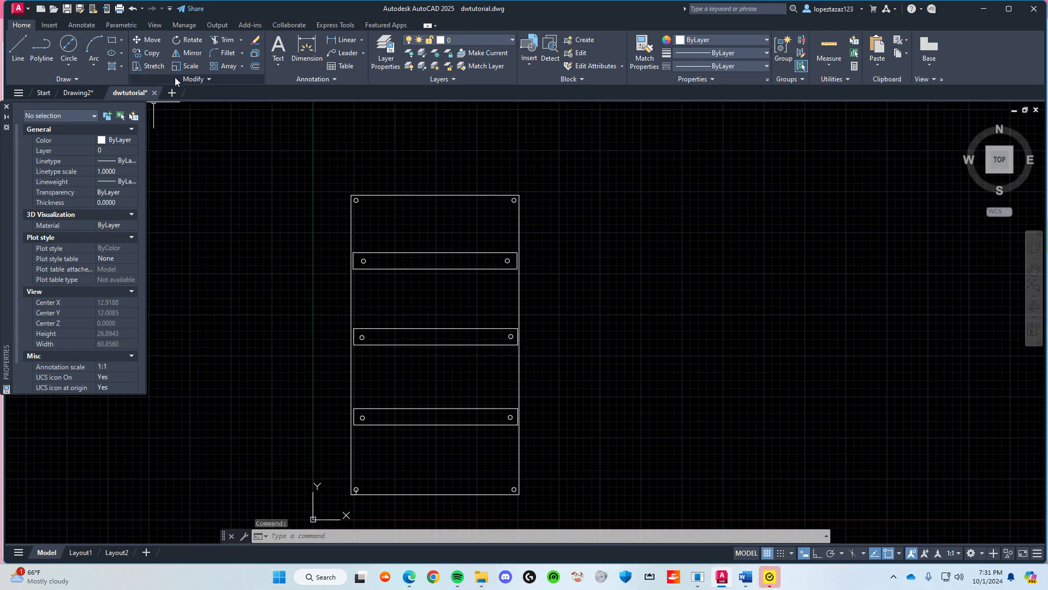
scroll(433, 296, up, 2)
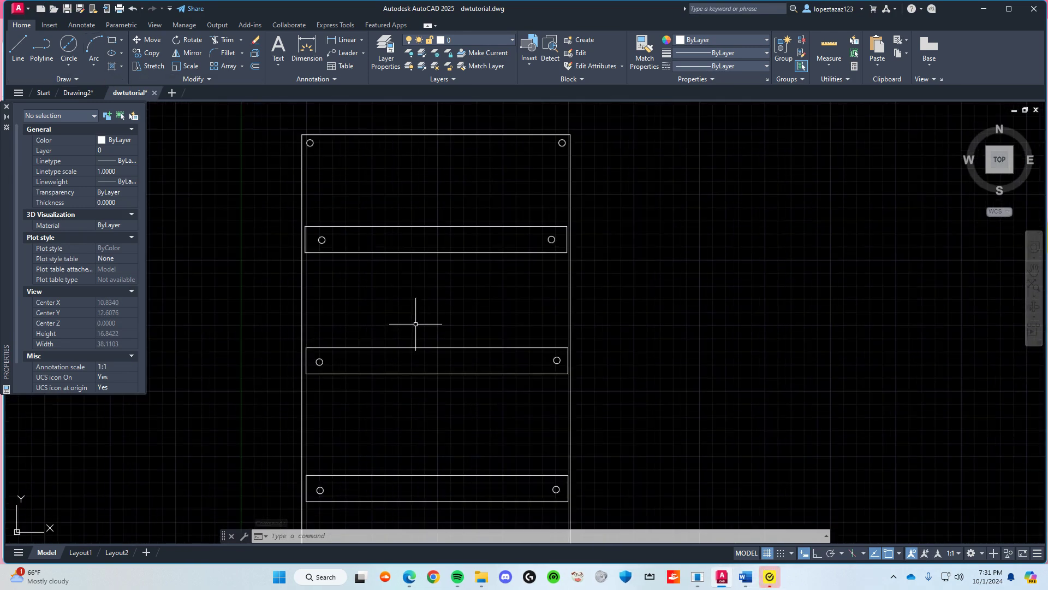
scroll(415, 324, down, 2)
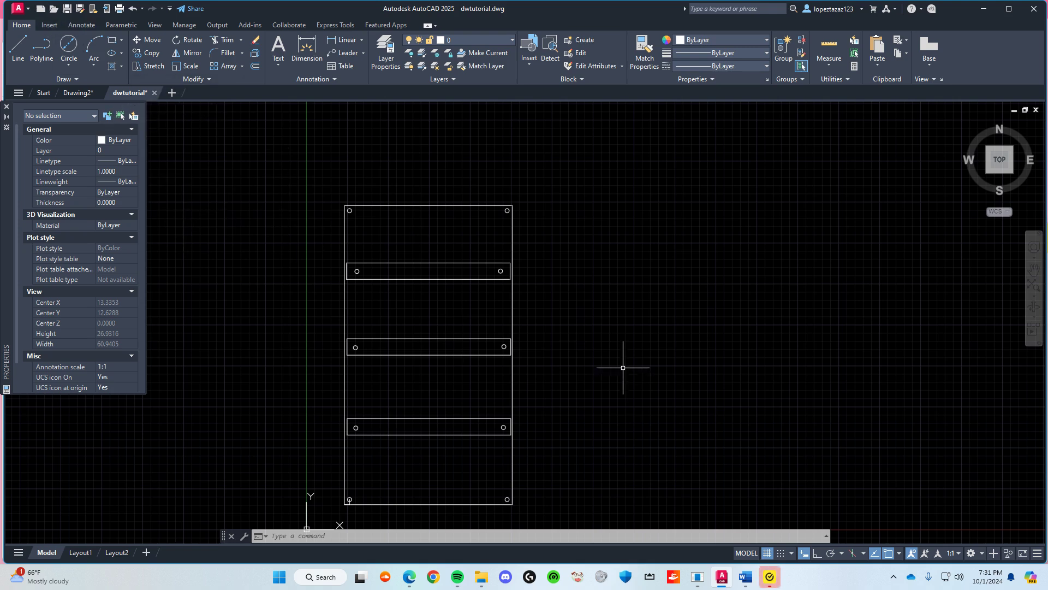
Step: Close the Properties palette in a new blank drawing and close that drawing again
click(172, 92)
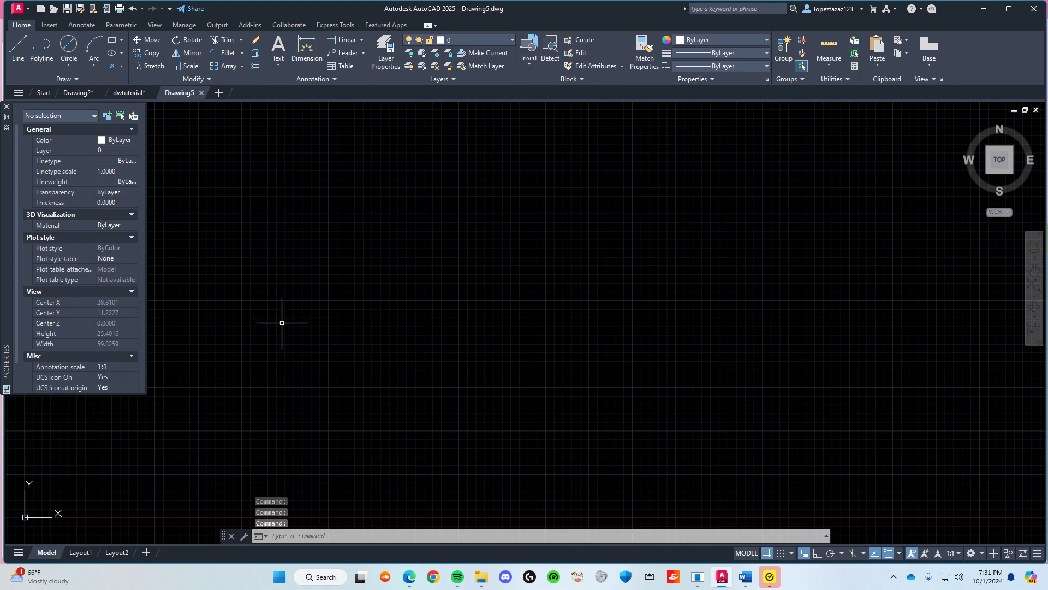
click(7, 107)
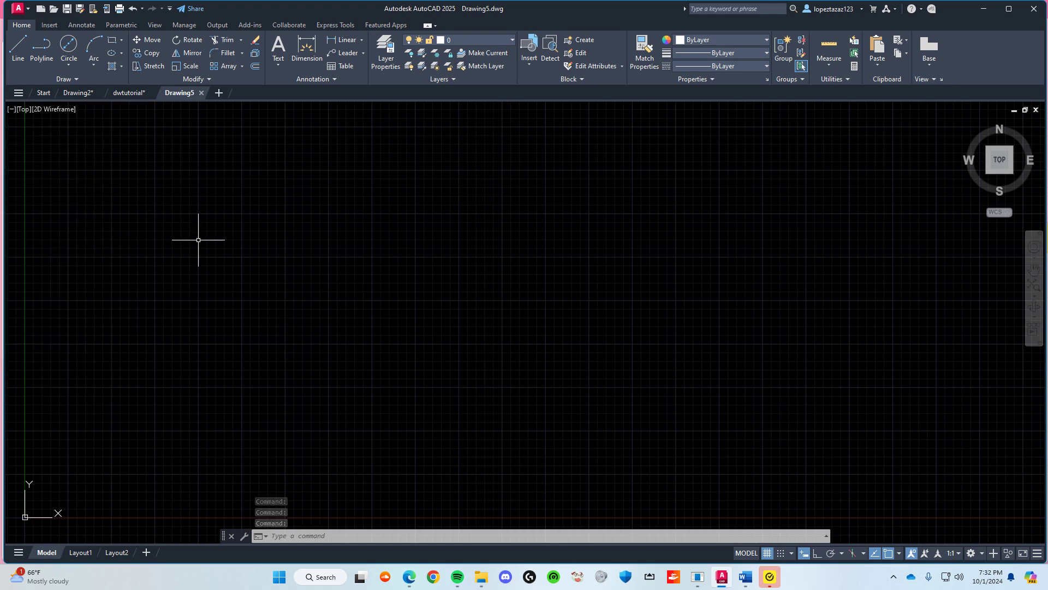
click(201, 93)
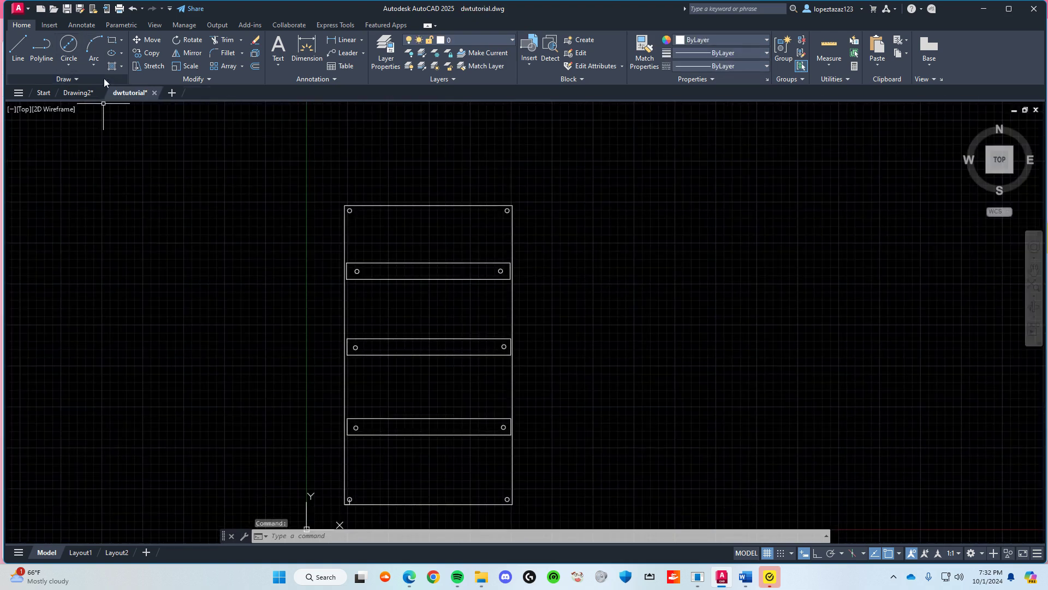
click(18, 93)
click(38, 94)
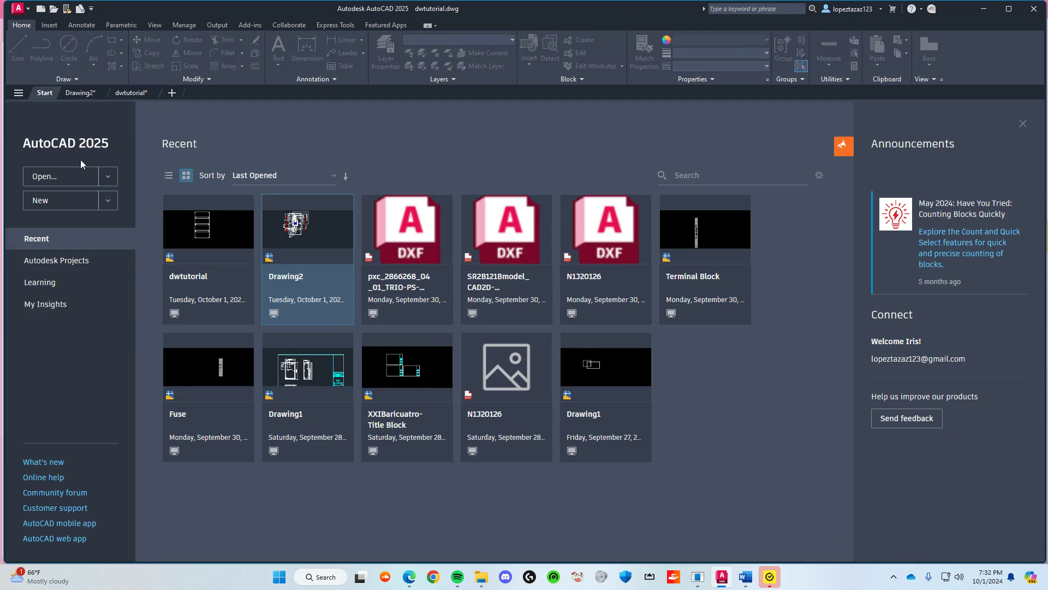
click(72, 175)
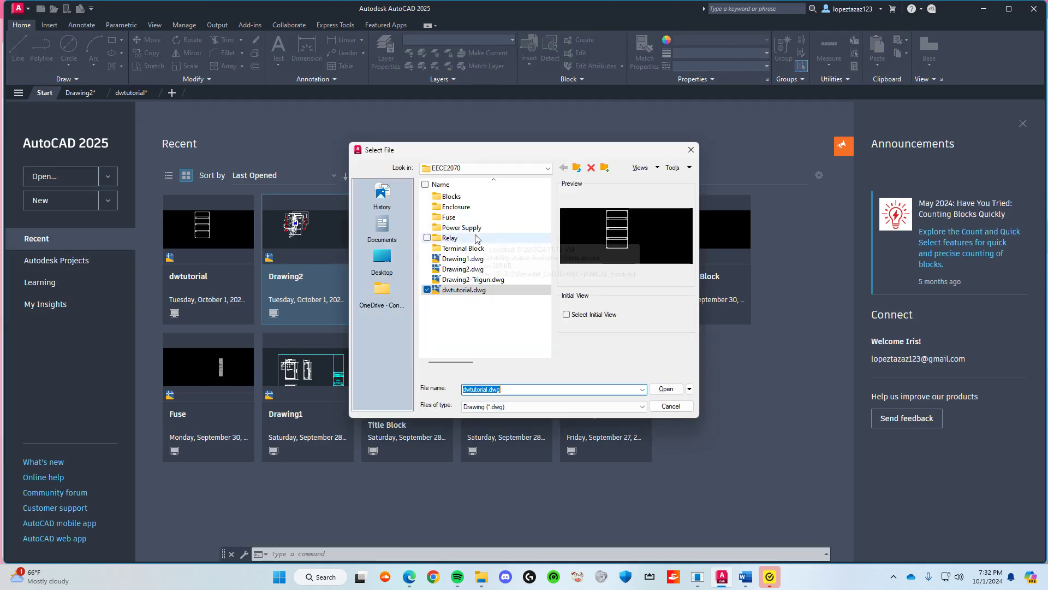
double_click(479, 250)
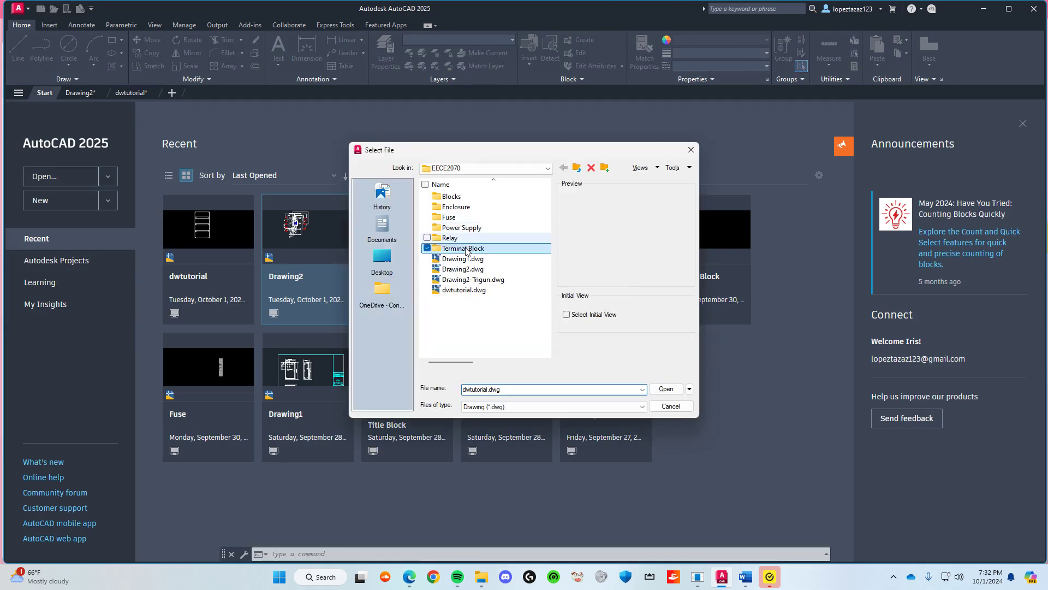
click(519, 406)
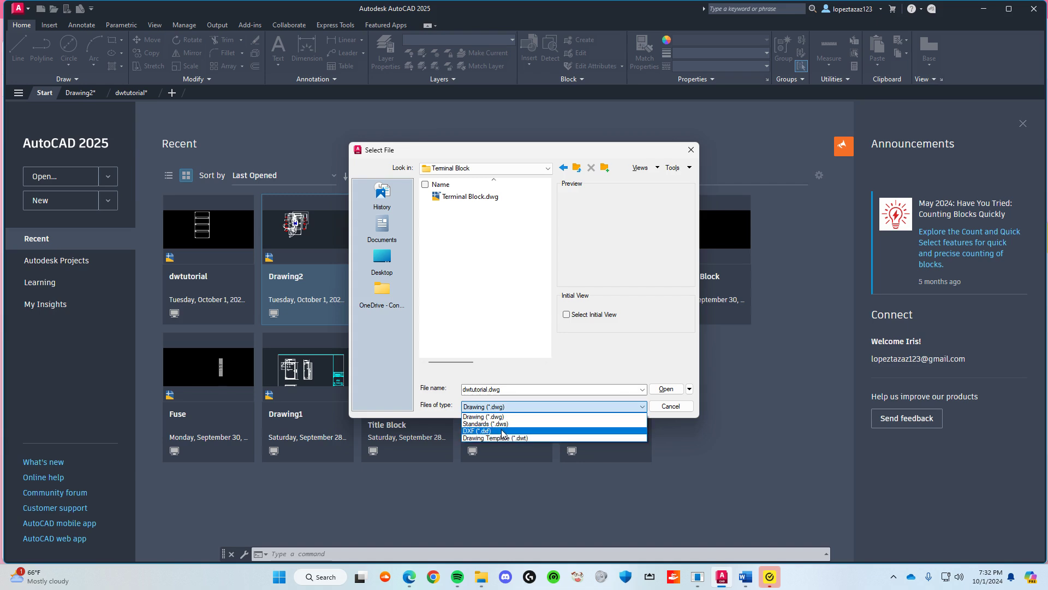
click(502, 431)
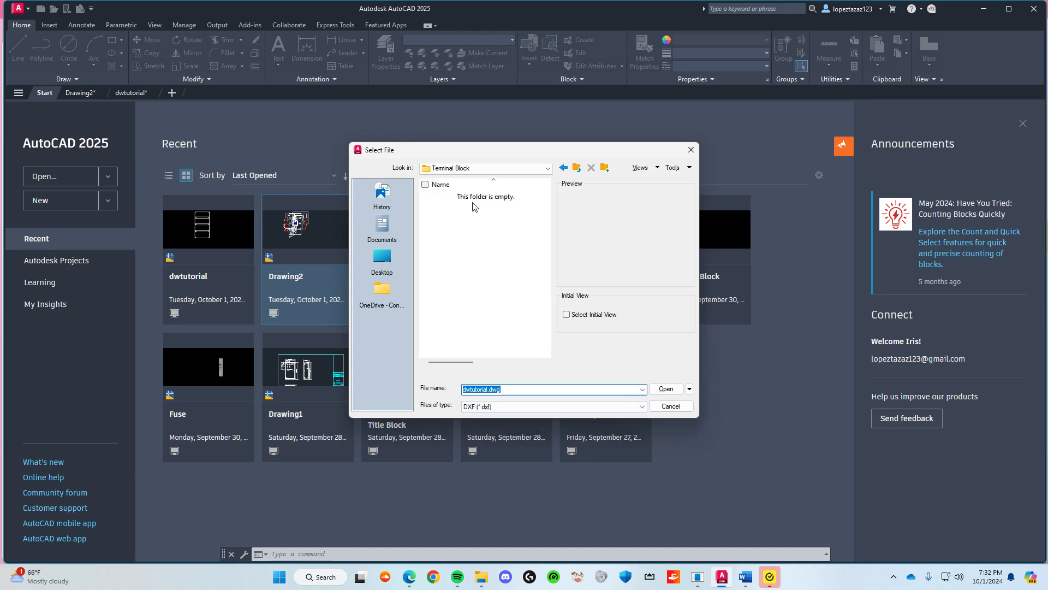
click(562, 169)
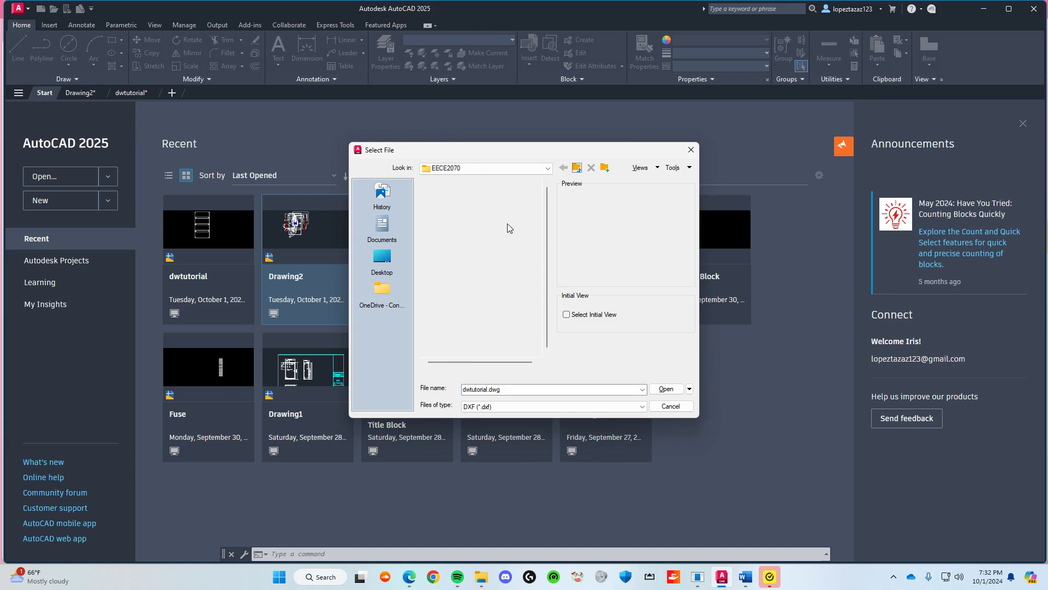
double_click(481, 248)
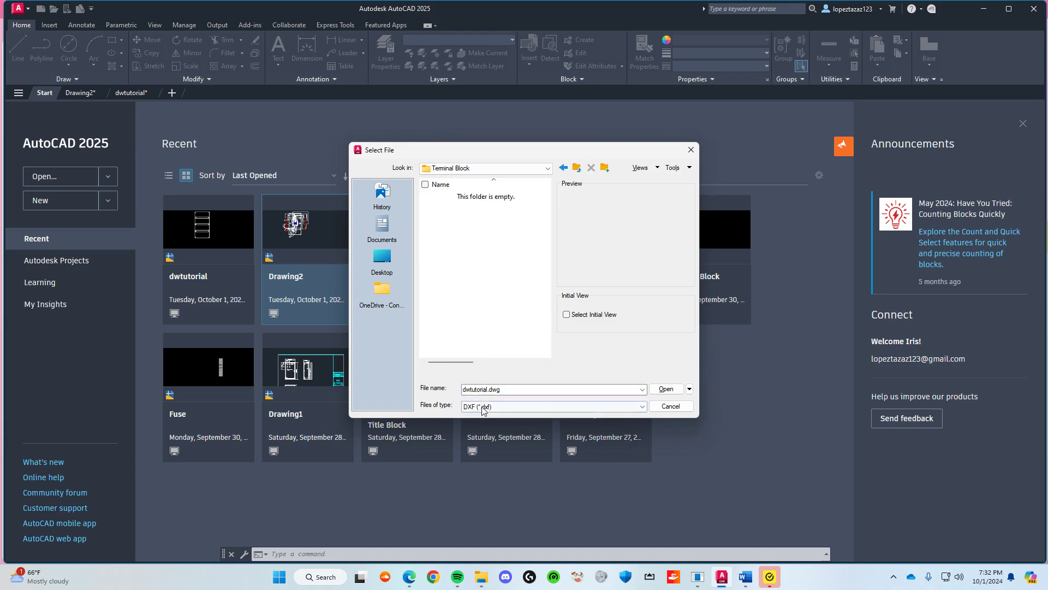
click(501, 406)
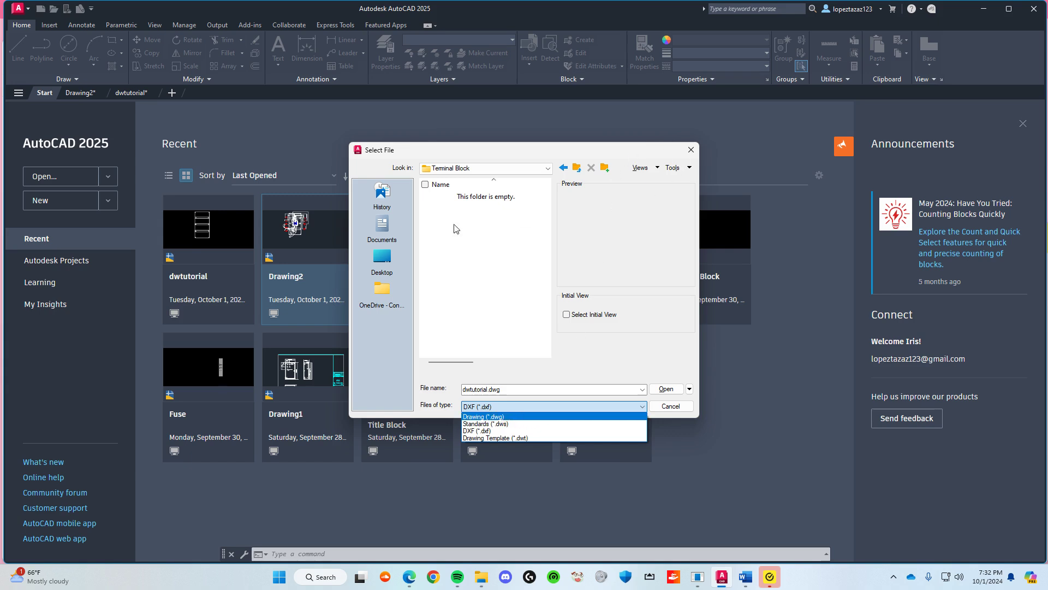
click(479, 247)
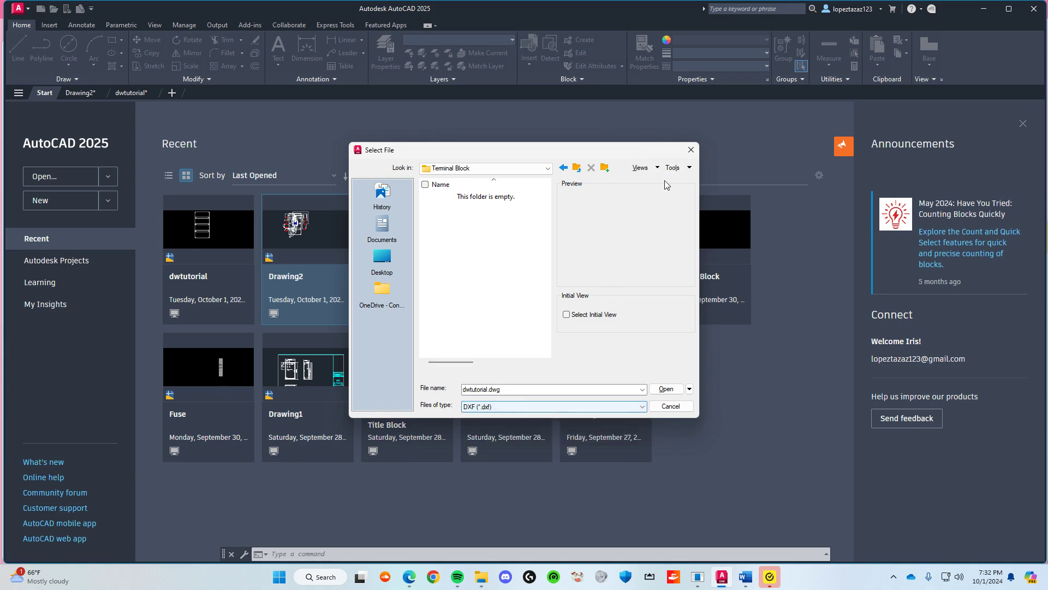
click(691, 150)
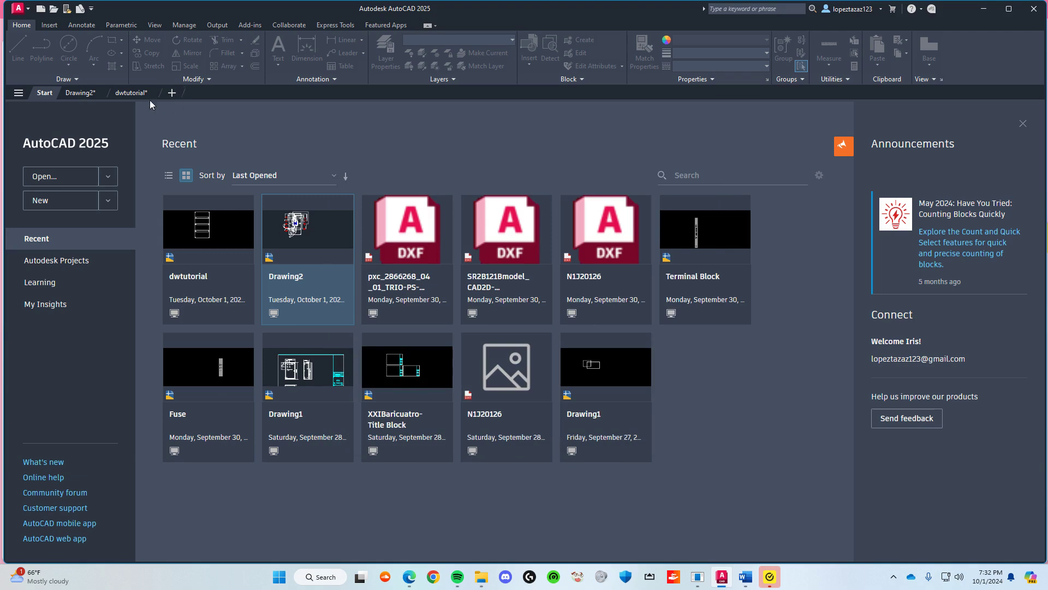
Step: Create a new blank drawing and import 1020000000.stp from the Terminal Block folder in EECE2070
click(173, 93)
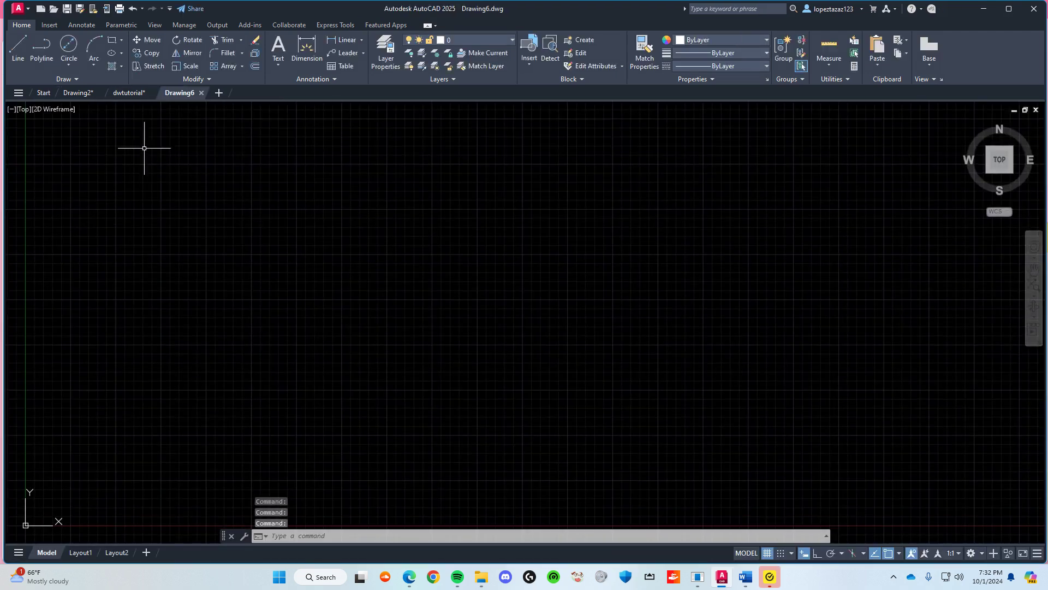
mouse_move(198, 96)
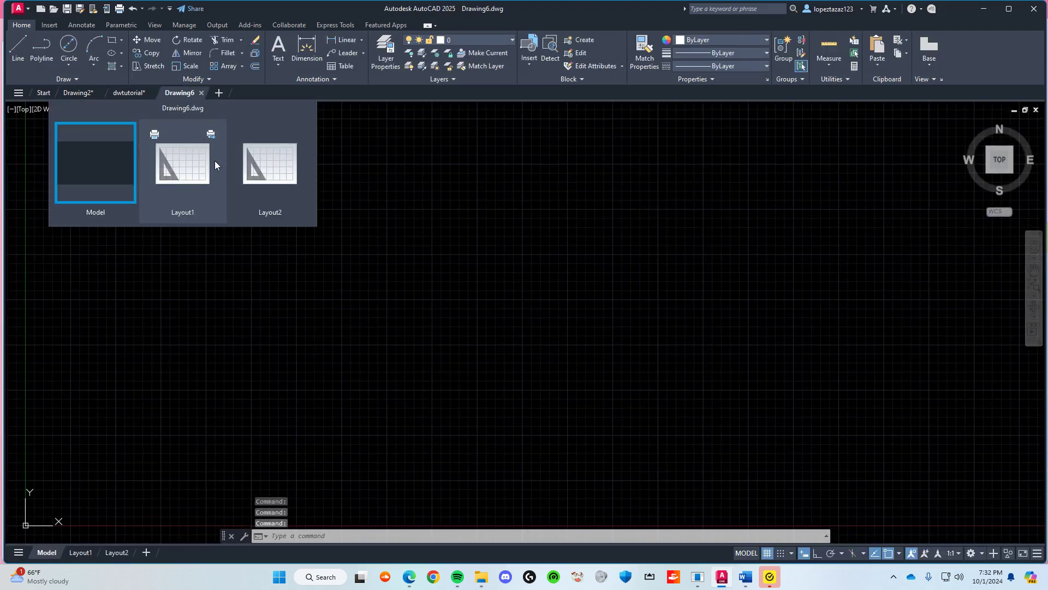
text(import)
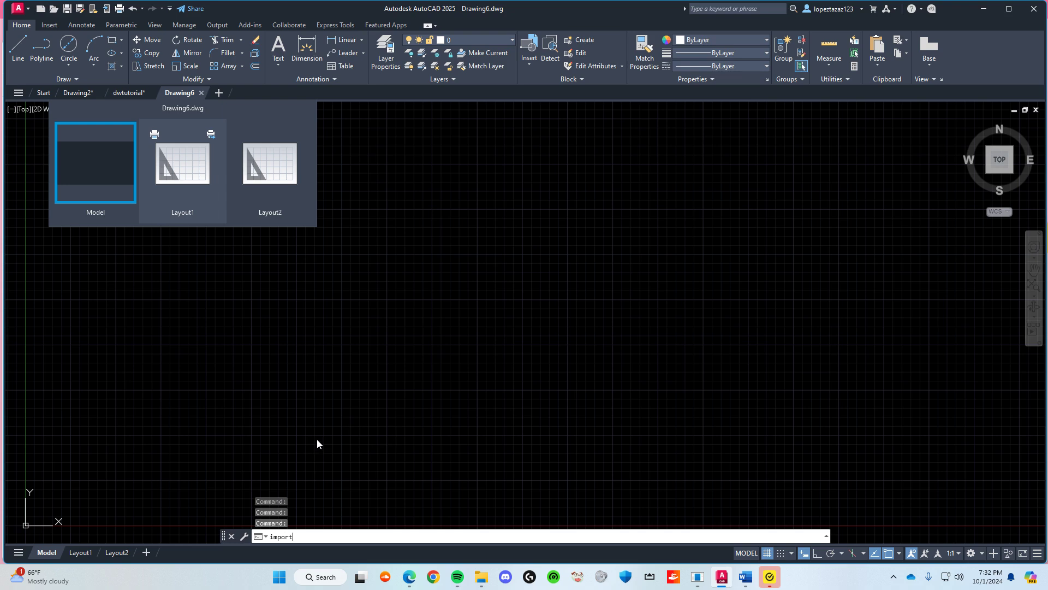
key(Return)
click(526, 168)
click(528, 169)
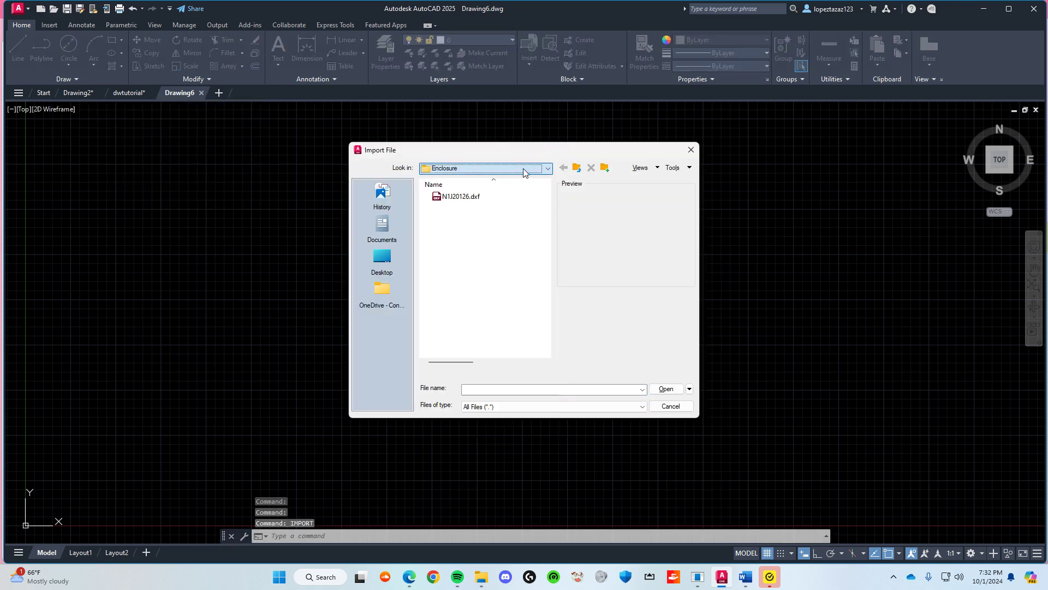
click(575, 168)
click(475, 249)
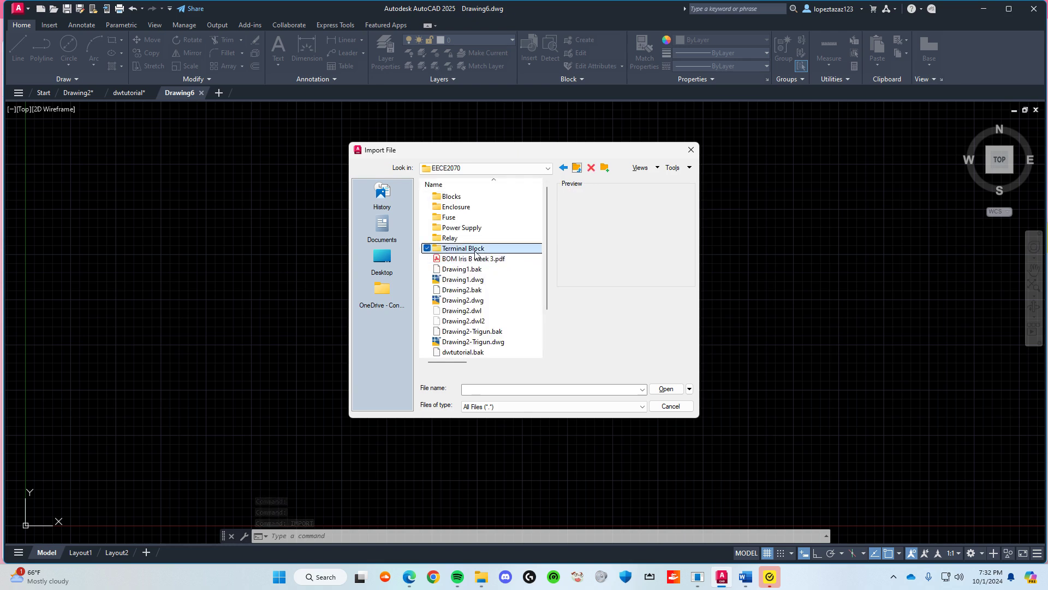
double_click(474, 249)
click(464, 197)
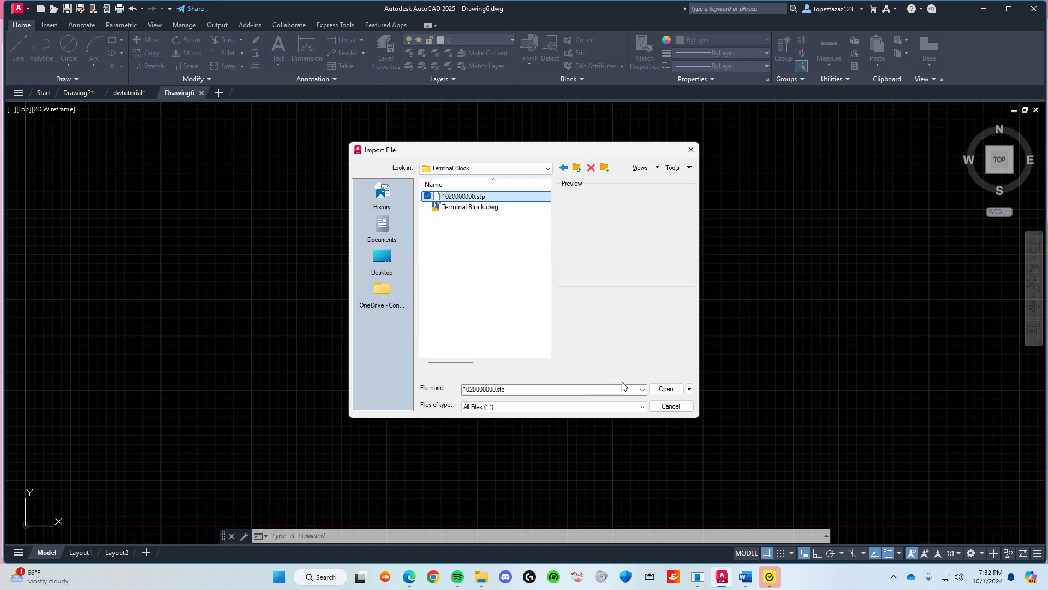
click(661, 390)
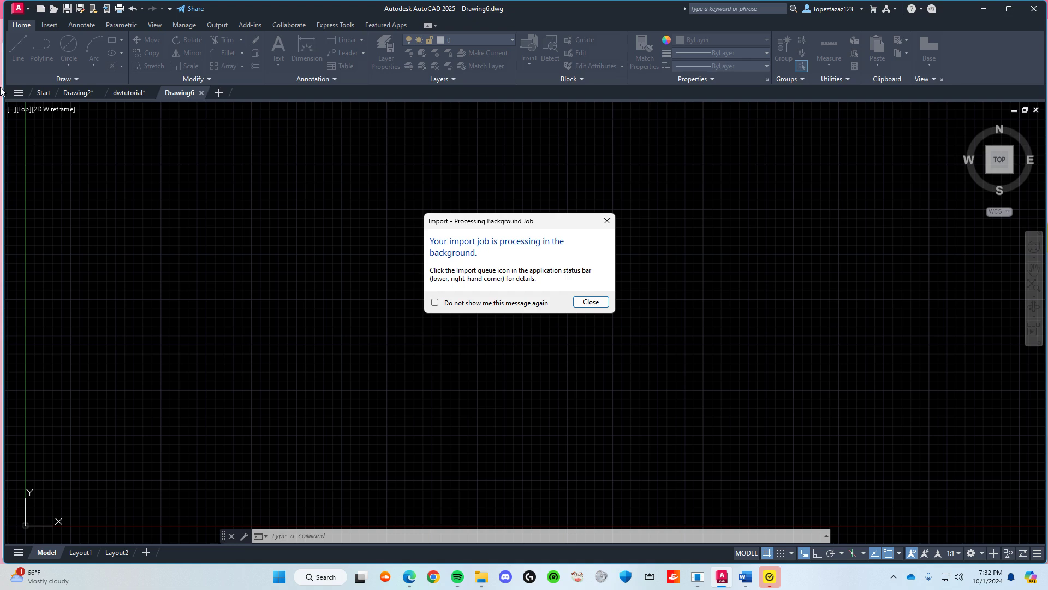
click(590, 302)
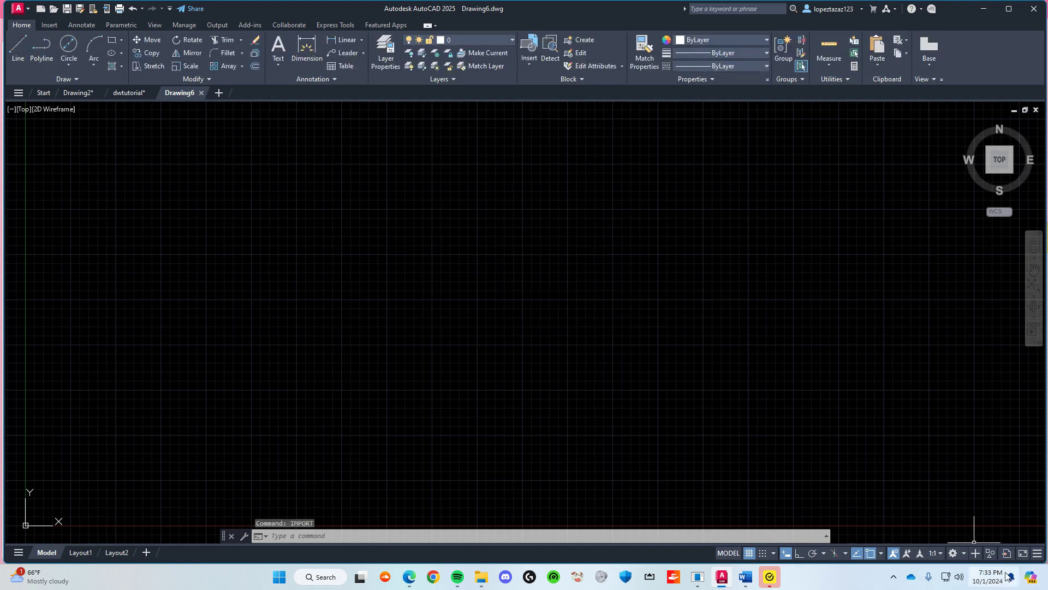
scroll(570, 465, down, 5)
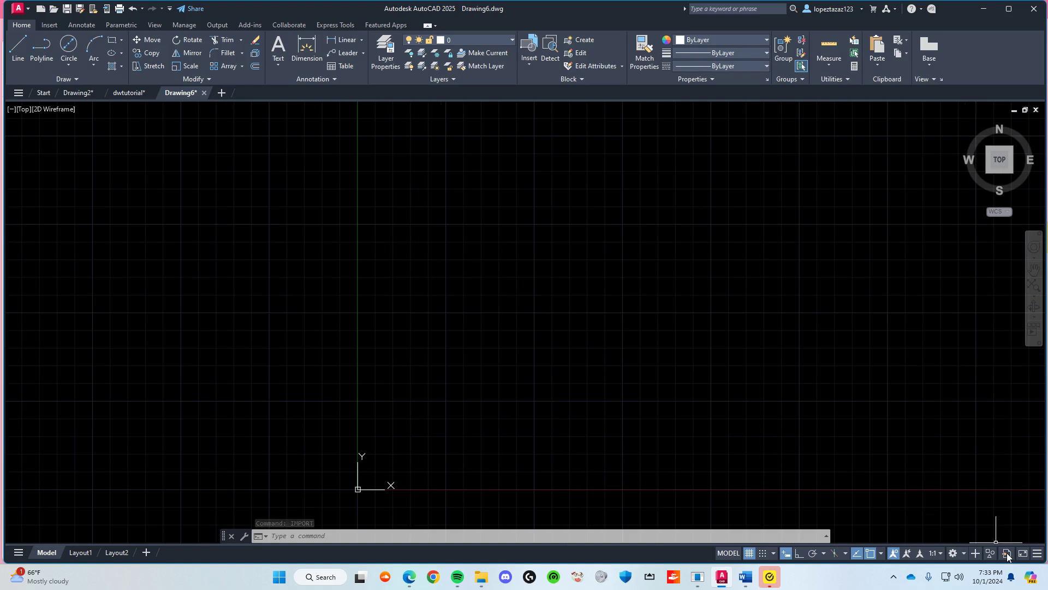
middle_drag(475, 461, 476, 431)
scroll(431, 431, up, 2)
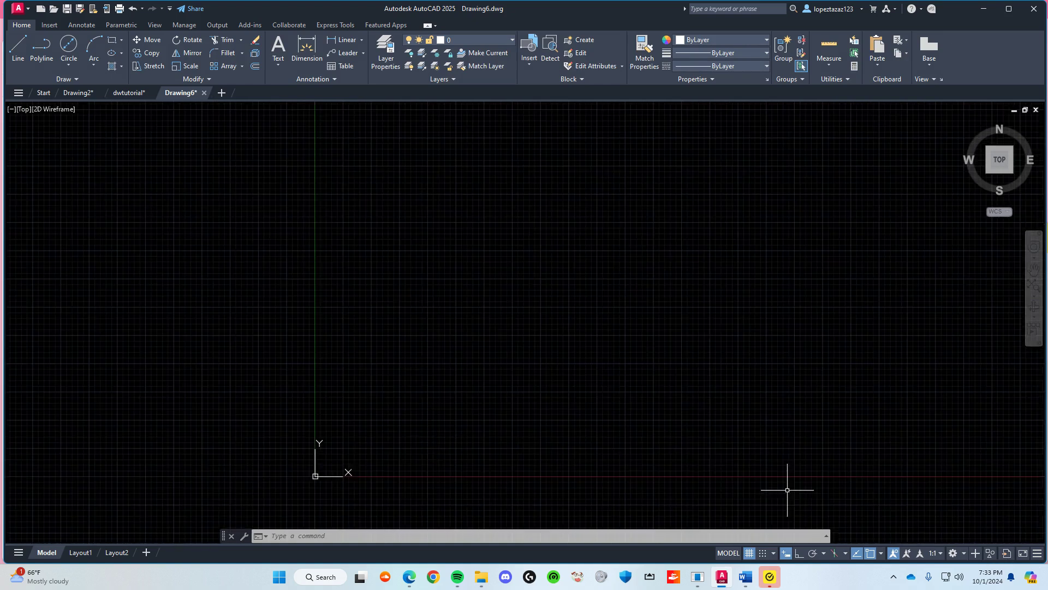
scroll(392, 452, up, 2)
middle_drag(412, 438, 436, 410)
middle_drag(430, 454, 492, 444)
scroll(392, 439, up, 2)
scroll(404, 423, down, 3)
scroll(418, 426, up, 4)
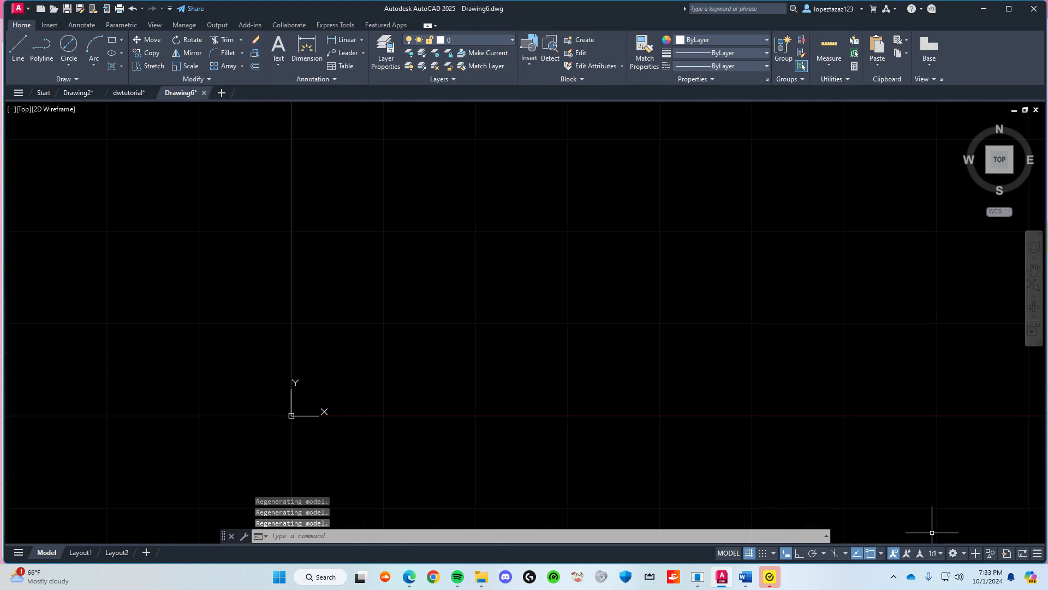
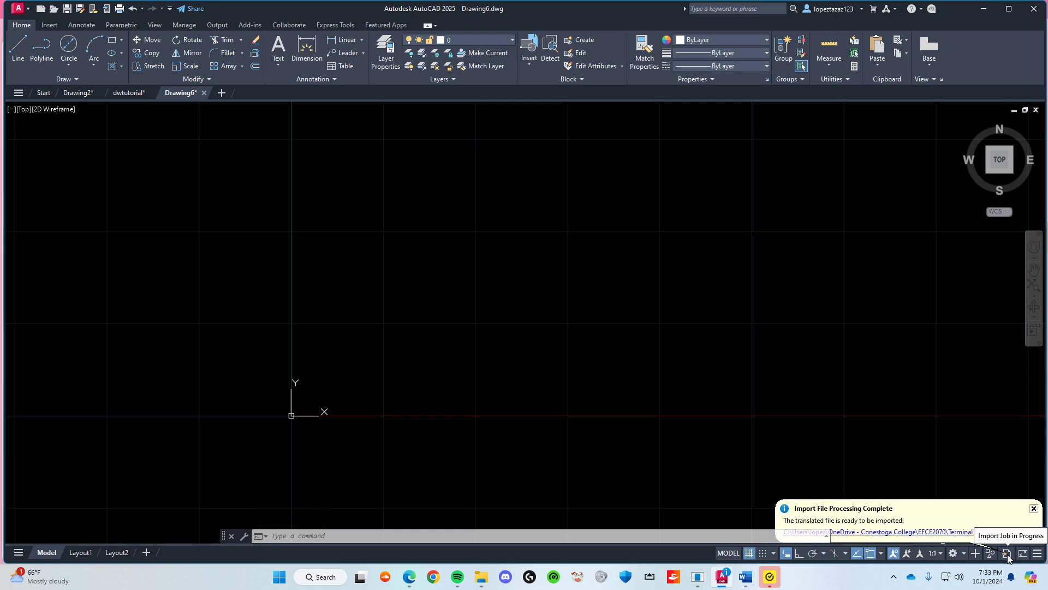
Step: Insert the translated terminal block model into the new drawing and copy the whole model to the clipboard
click(1006, 538)
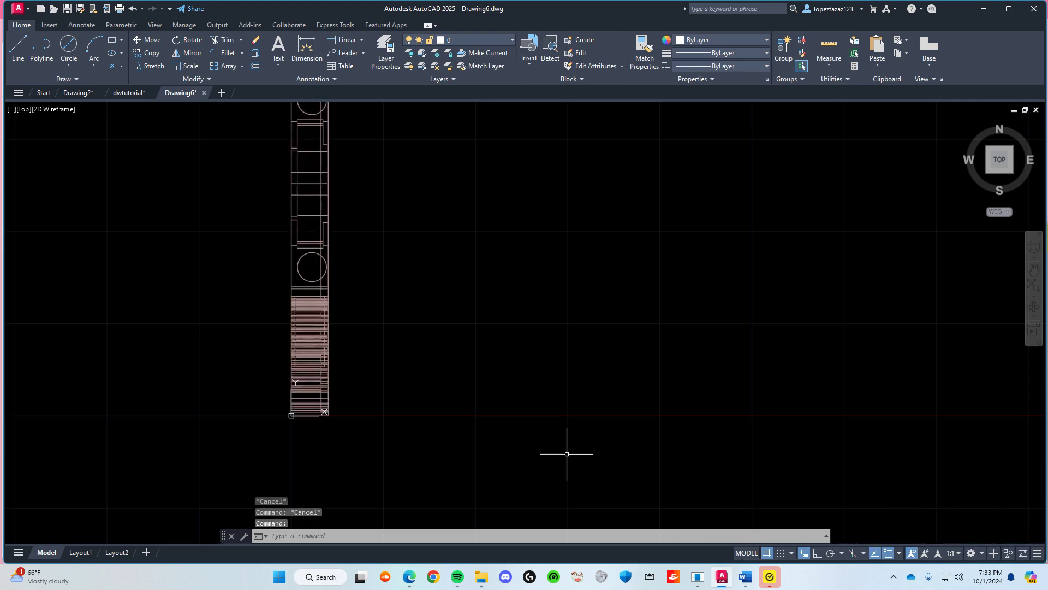
scroll(414, 355, down, 3)
click(413, 351)
click(296, 202)
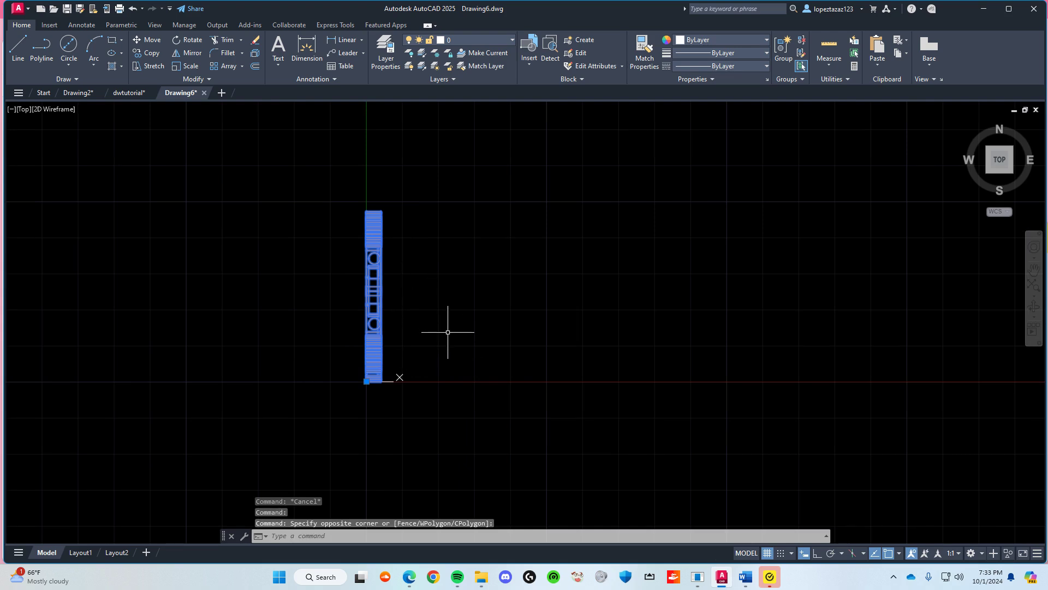
key(ctrl+c)
Step: Paste the copied terminal block into the dwtutorial drawing, across the uppermost rail to the right of its left hole
click(78, 93)
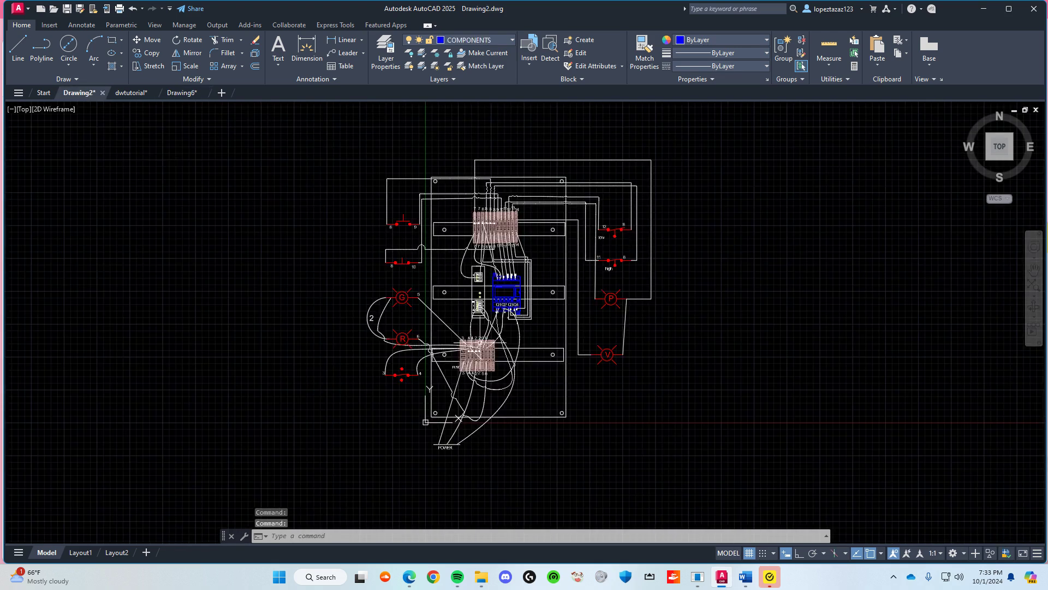
click(136, 92)
key(ctrl+v)
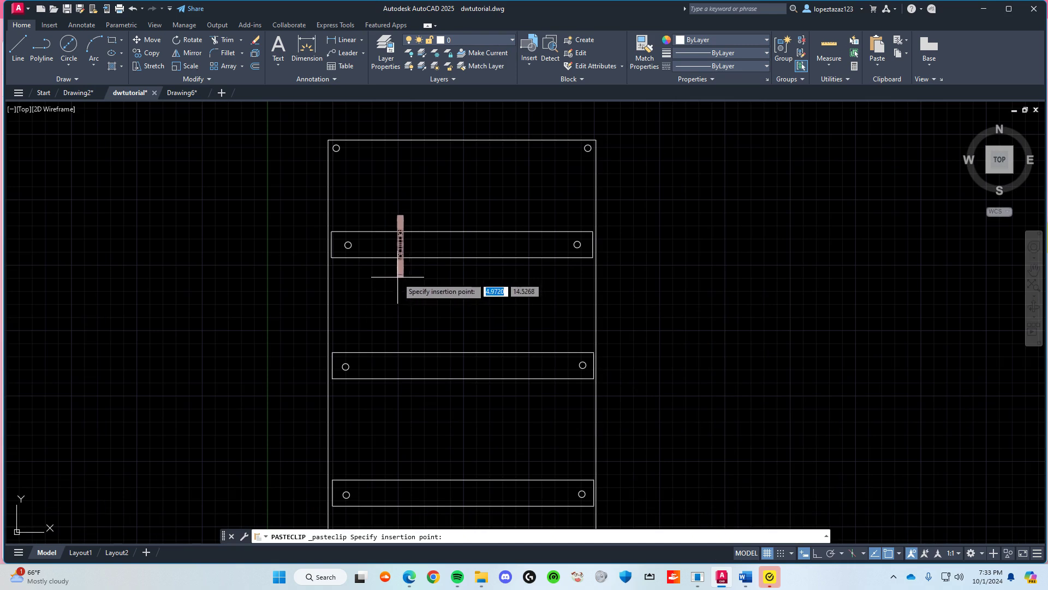
mouse_move(417, 363)
middle_down()
mouse_move(386, 294)
mouse_move(382, 441)
middle_up()
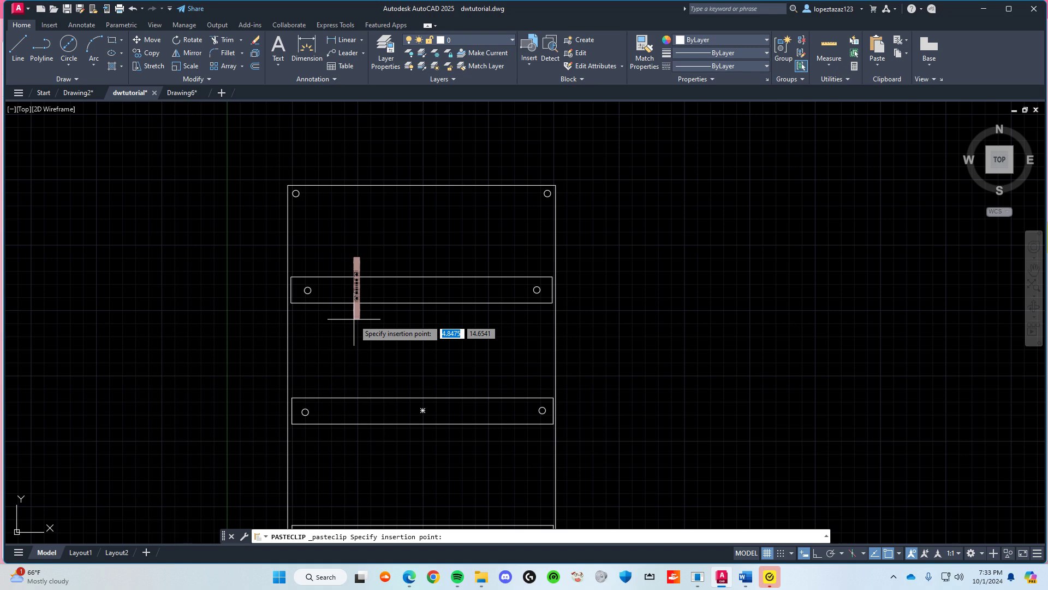
click(354, 321)
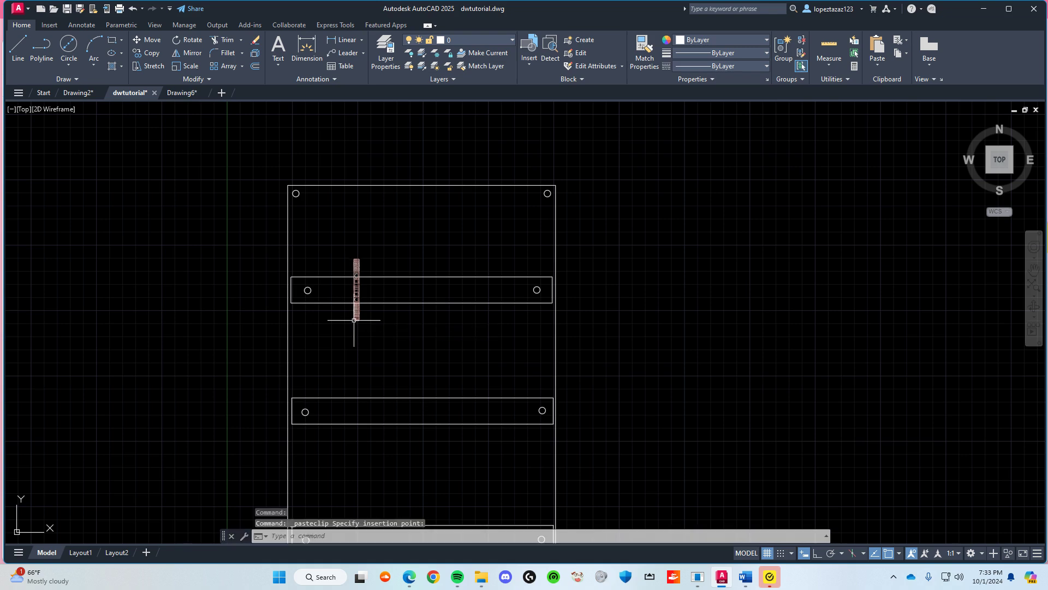
scroll(369, 319, up, 4)
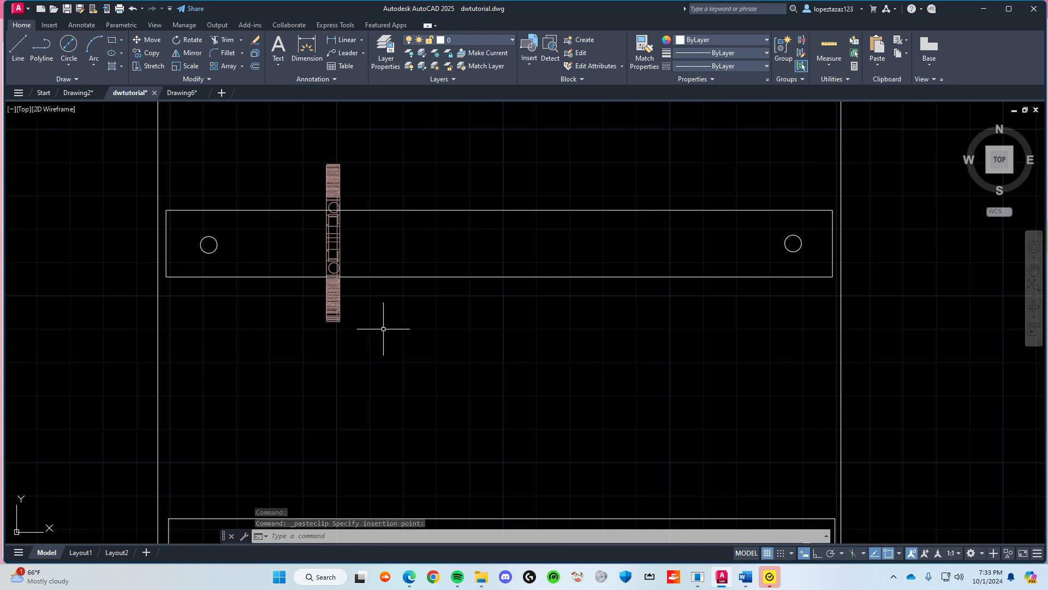
click(334, 203)
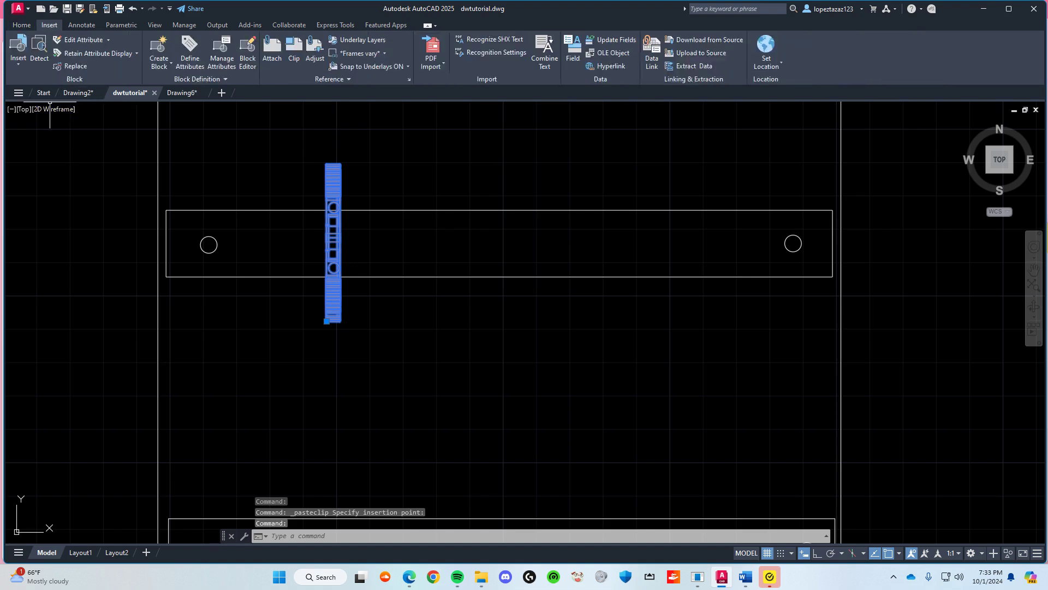
click(19, 65)
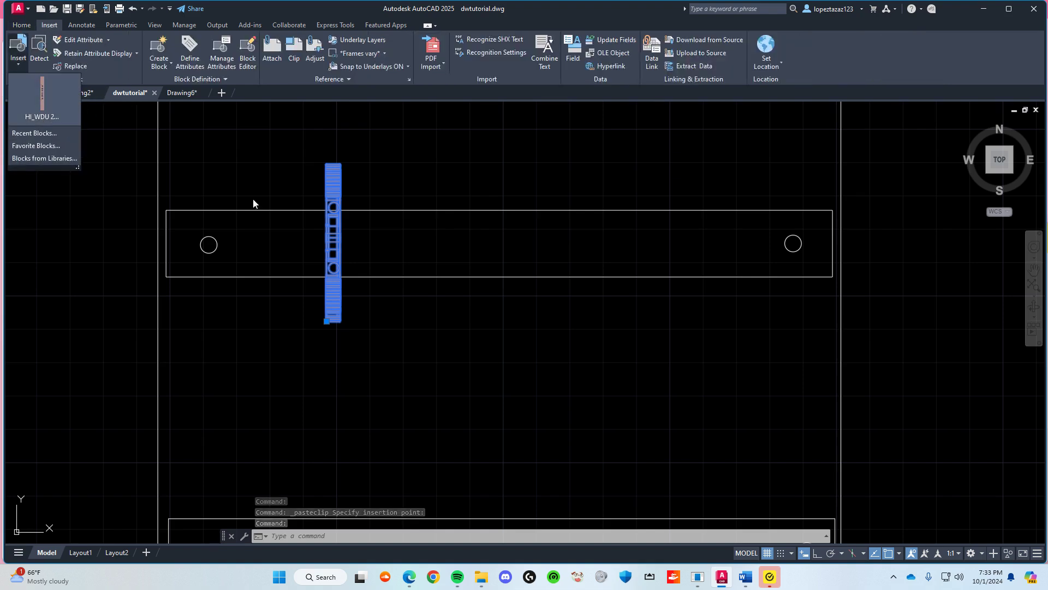
click(388, 320)
key(Escape)
key(Escape)
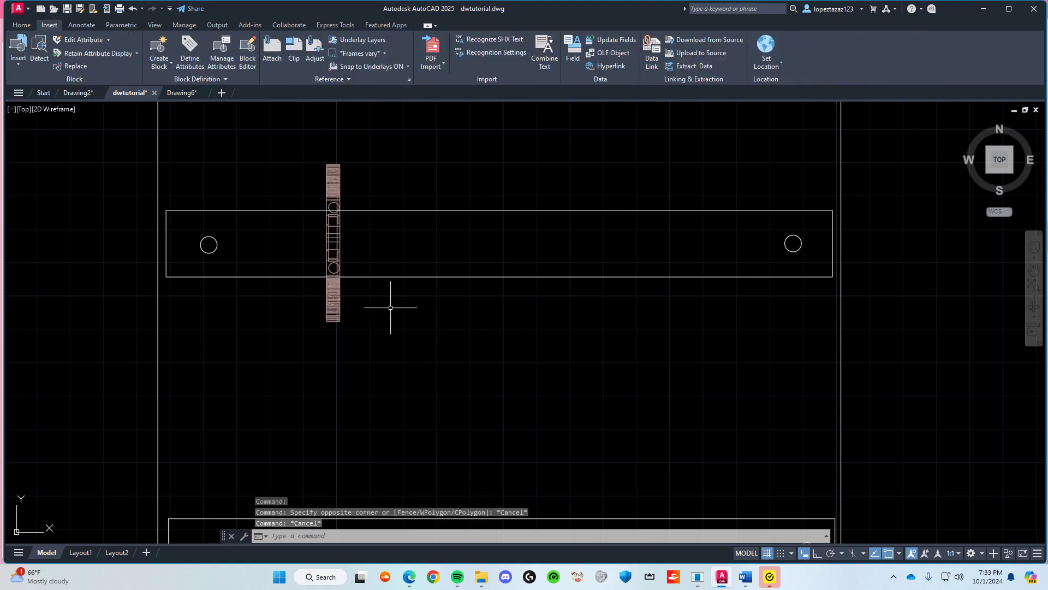
Step: Copy the terminal block on the uppermost rail and paste the duplicate directly to the right of the original
click(334, 248)
key(ctrl+c)
key(ctrl+v)
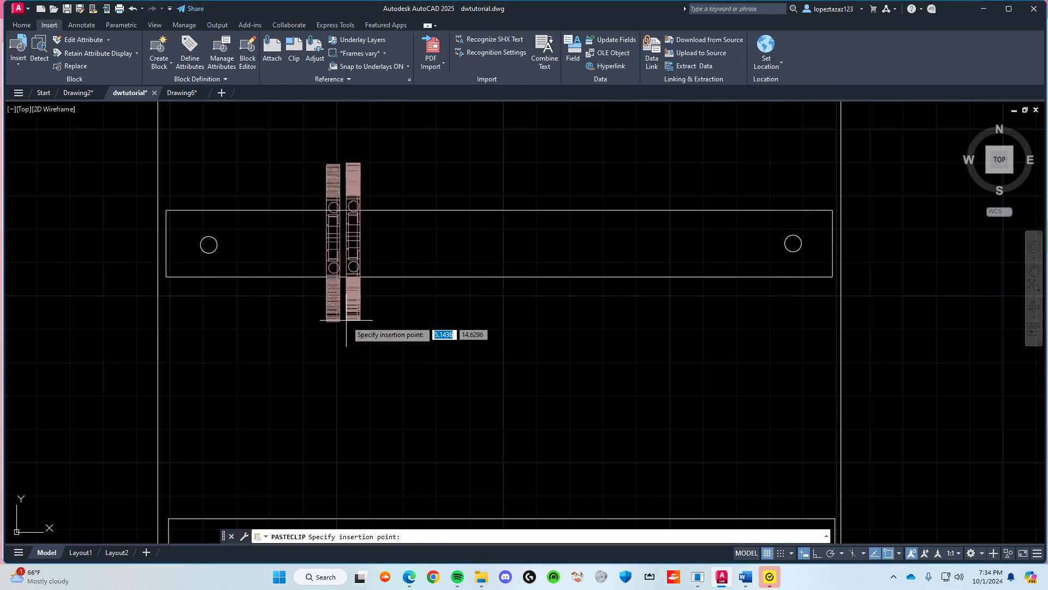
click(346, 320)
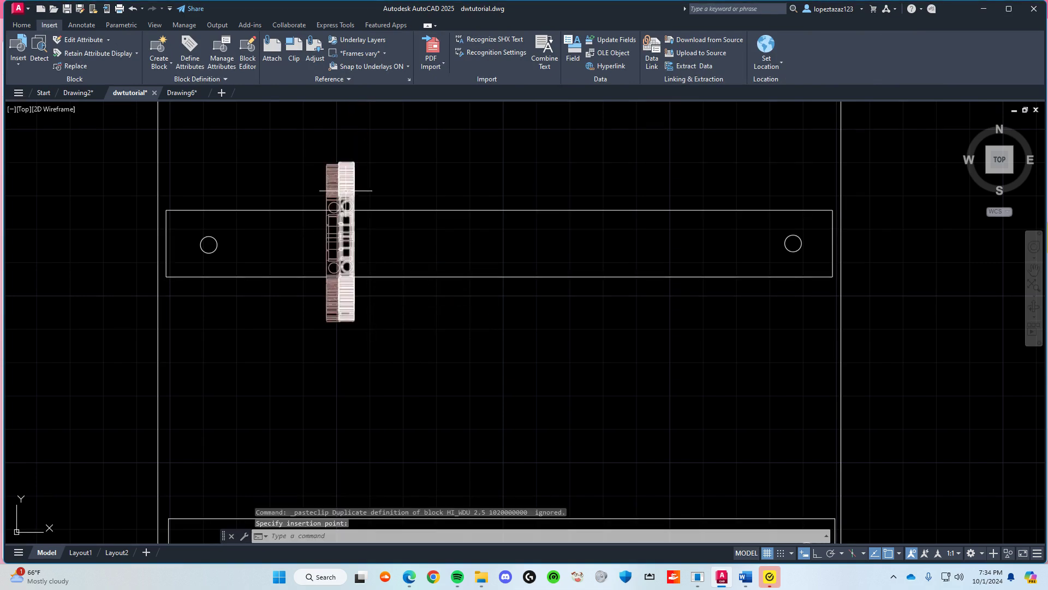
Step: Move the second terminal block slightly to the right on the uppermost rail, leaving a small gap beside the first
text(m)
key(Return)
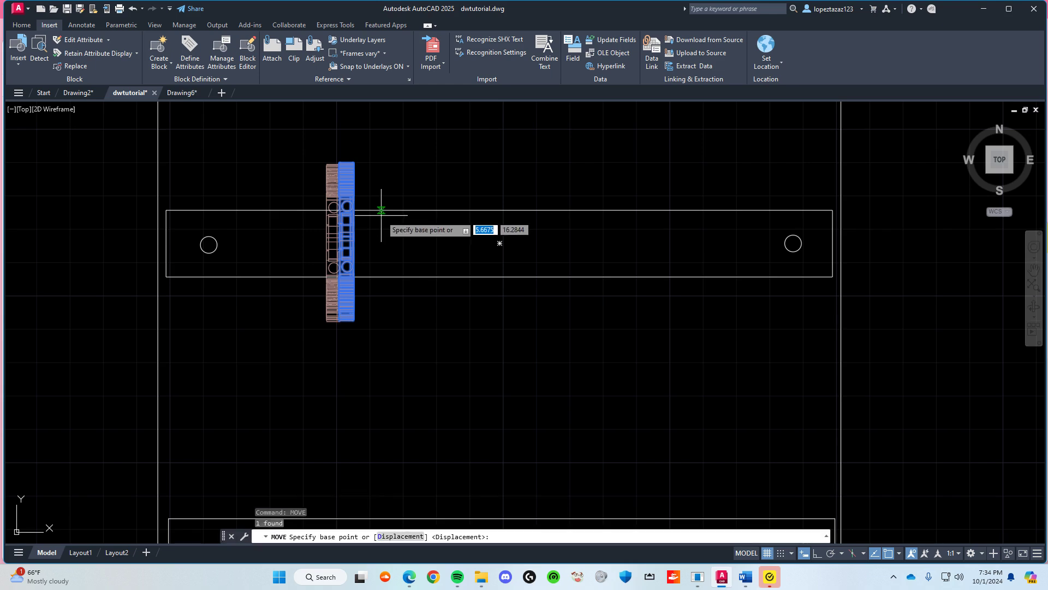
scroll(342, 210, up, 2)
click(346, 188)
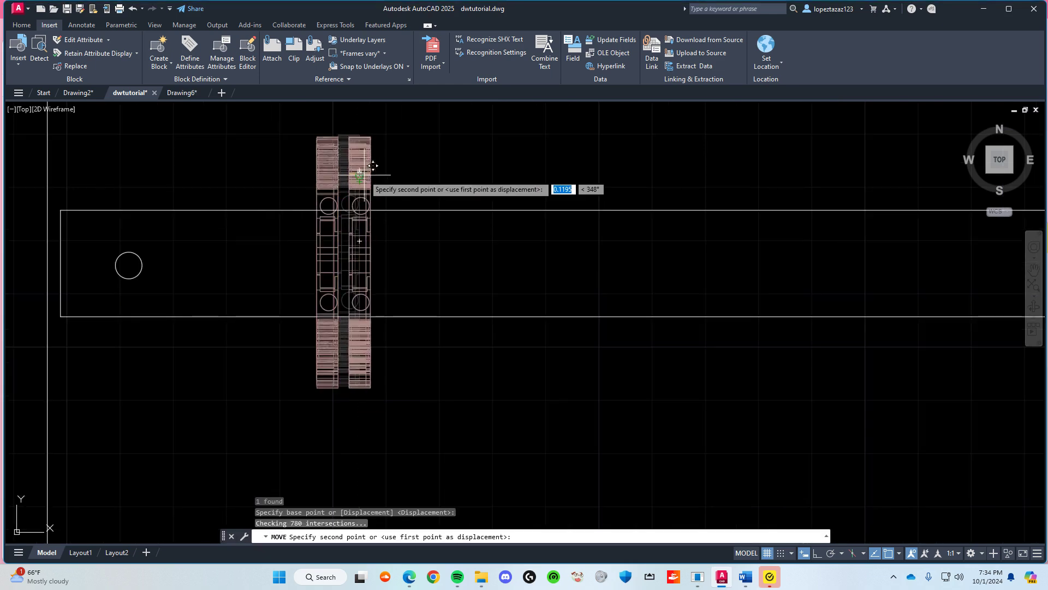
click(358, 174)
Step: Copy and paste the terminal block repeatedly along the uppermost rail until twelve blocks stand side by side with small gaps
click(358, 177)
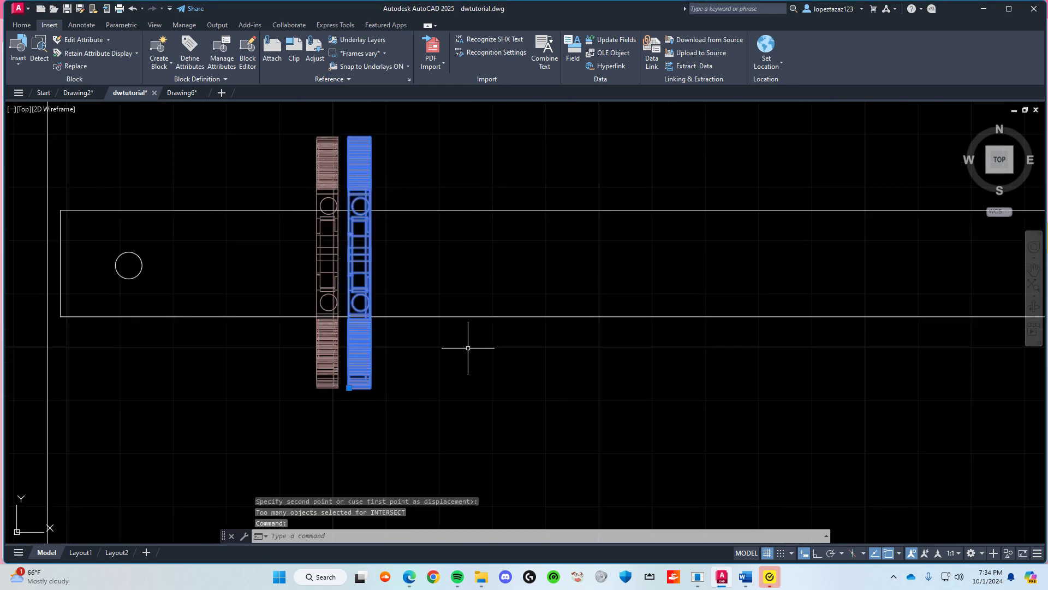
key(ctrl+c)
key(ctrl+v)
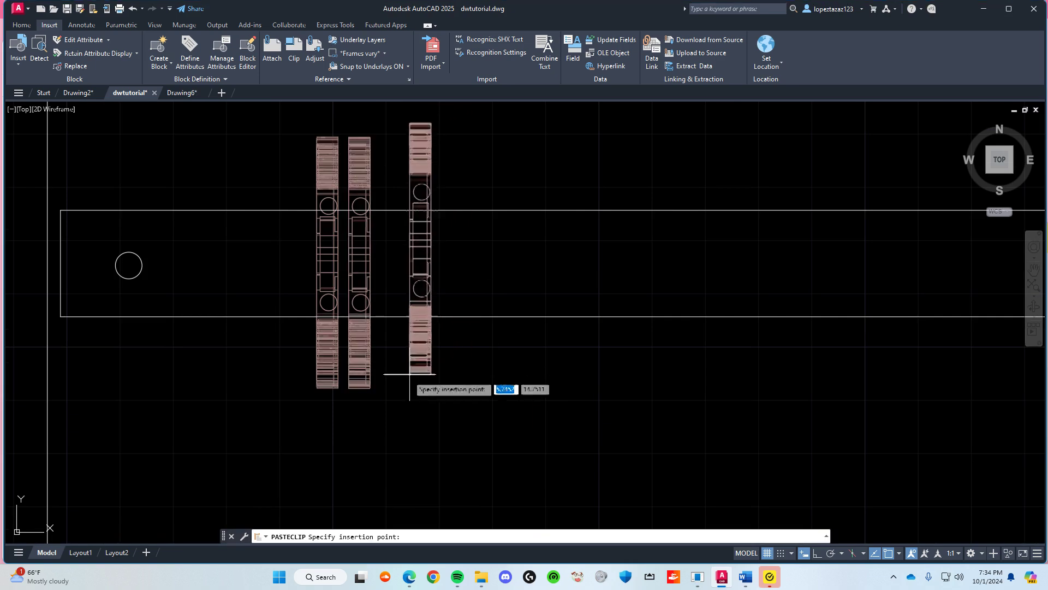
click(384, 392)
click(396, 164)
key(ctrl+c)
key(ctrl+v)
click(419, 390)
click(431, 178)
key(ctrl+c)
key(ctrl+v)
click(457, 389)
click(467, 175)
key(ctrl+c)
key(ctrl+v)
click(494, 390)
click(504, 175)
key(ctrl+c)
key(ctrl+v)
click(527, 392)
click(539, 174)
key(ctrl+c)
key(ctrl+v)
click(565, 394)
click(574, 175)
key(ctrl+c)
key(ctrl+v)
click(594, 394)
click(605, 175)
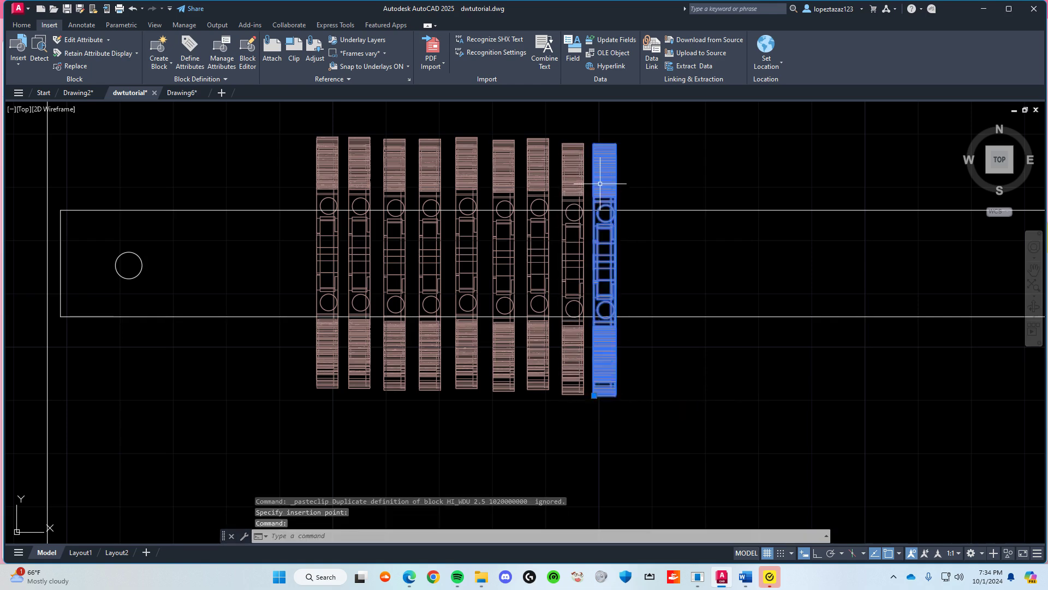
key(ctrl+c)
key(ctrl+v)
click(644, 200)
key(ctrl+c)
key(ctrl+v)
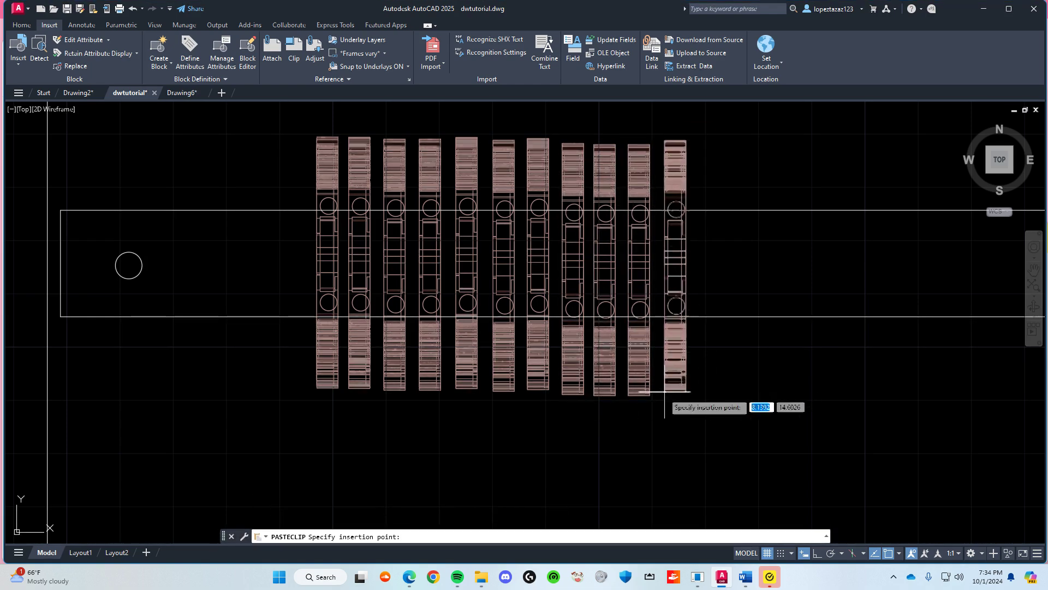
click(660, 397)
click(668, 192)
key(ctrl+c)
key(ctrl+v)
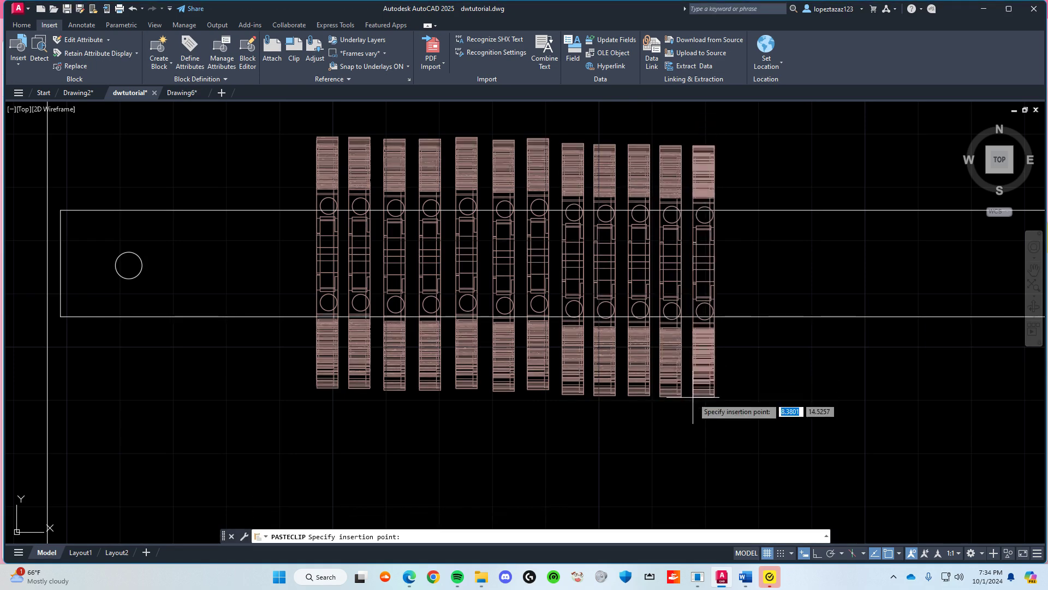
click(693, 397)
Step: Compare the fuse and terminal block arrangement on the lowest rail of Drawing2 with the rails in dwtutorial
scroll(630, 371, down, 2)
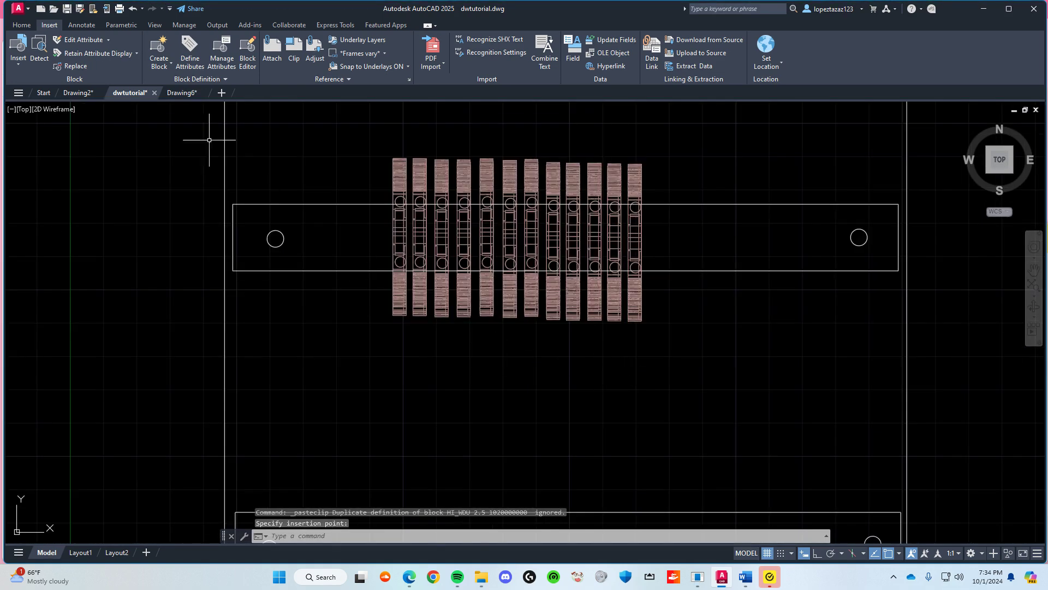
click(78, 92)
scroll(490, 238, up, 1)
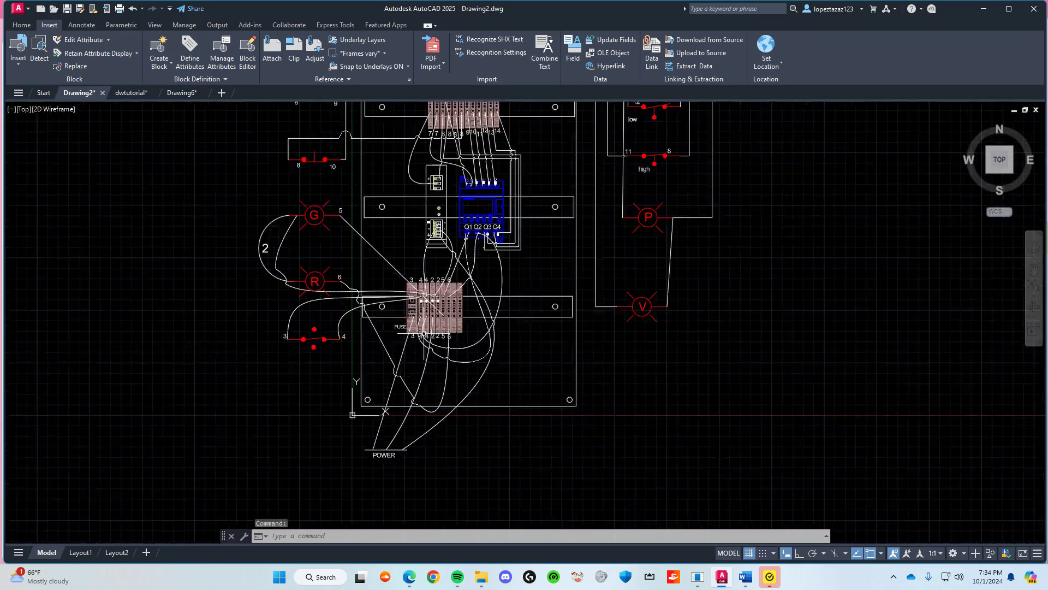
scroll(425, 332, up, 4)
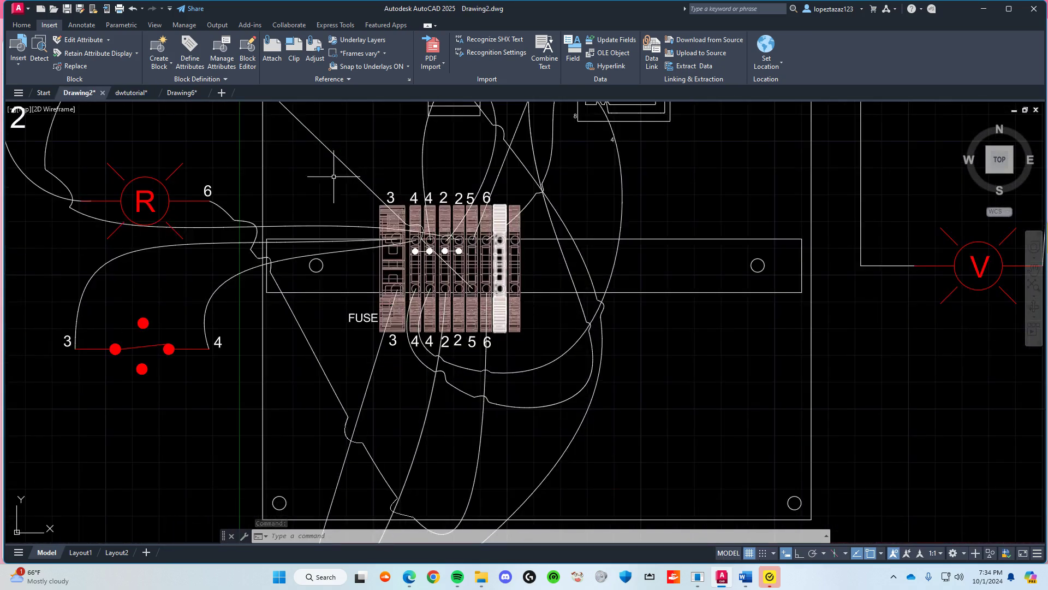
click(130, 92)
scroll(480, 368, down, 4)
scroll(398, 409, up, 1)
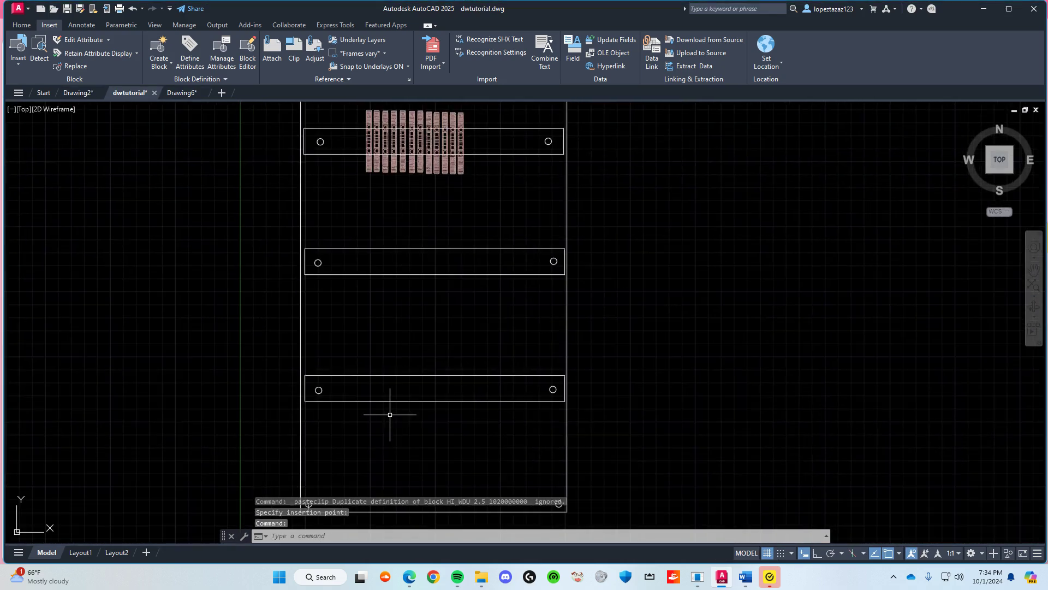
middle_drag(404, 328, 353, 347)
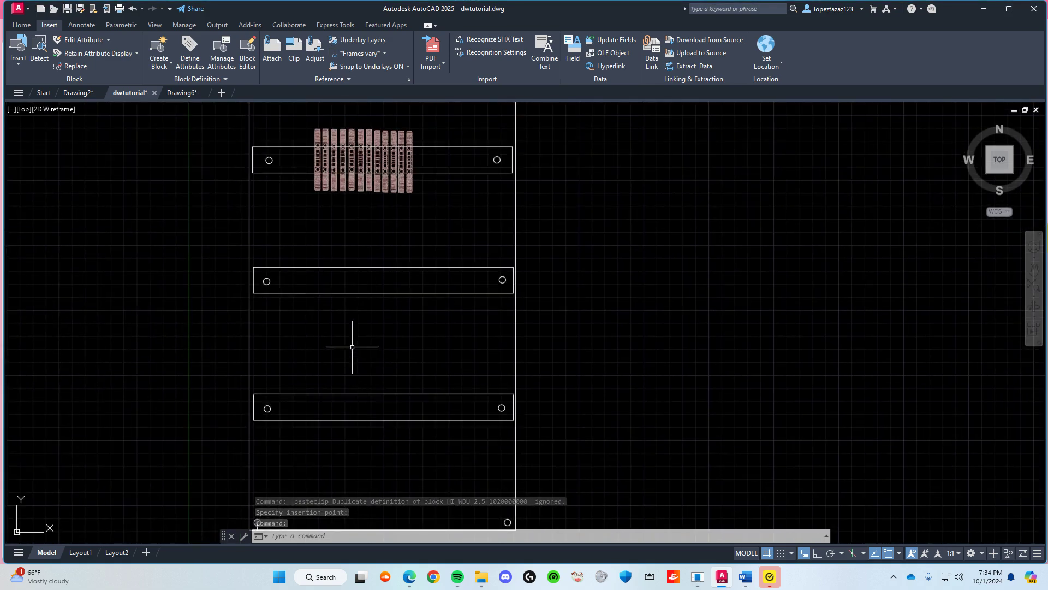
middle_drag(394, 212, 366, 248)
middle_drag(568, 398, 543, 386)
scroll(376, 252, up, 2)
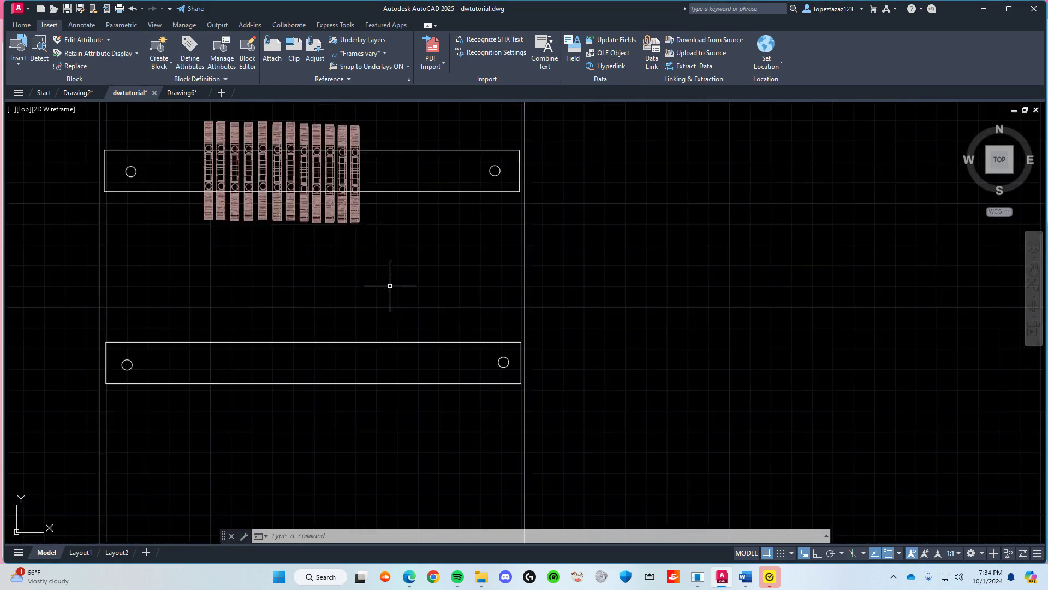
middle_drag(390, 285, 407, 313)
scroll(662, 358, down, 2)
middle_drag(659, 352, 552, 347)
mouse_move(602, 374)
middle_down()
mouse_move(548, 377)
mouse_move(455, 331)
middle_up()
Step: Create a new blank drawing for importing the next component model
click(182, 92)
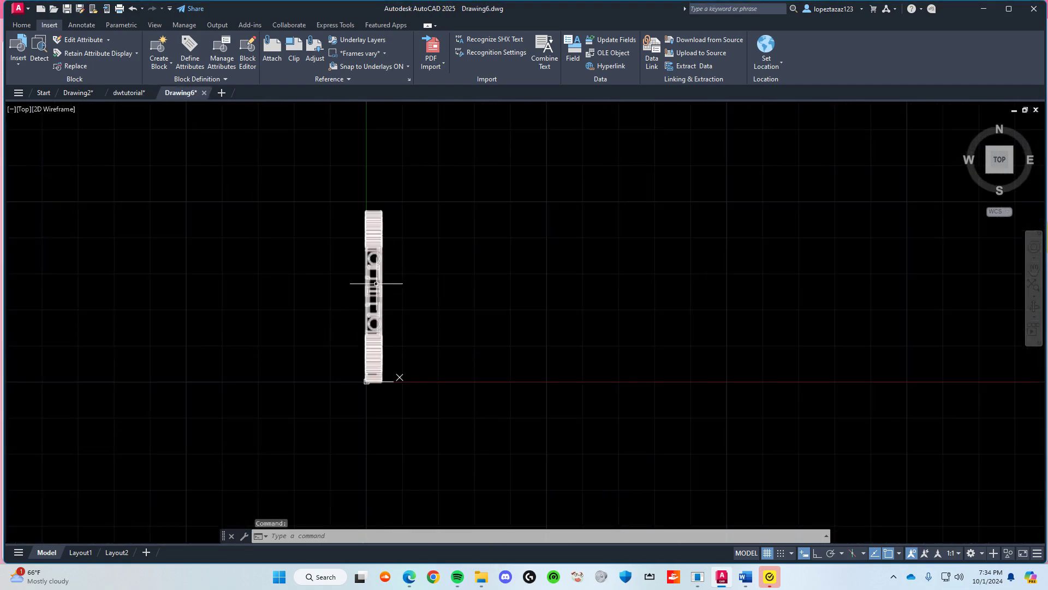
click(221, 94)
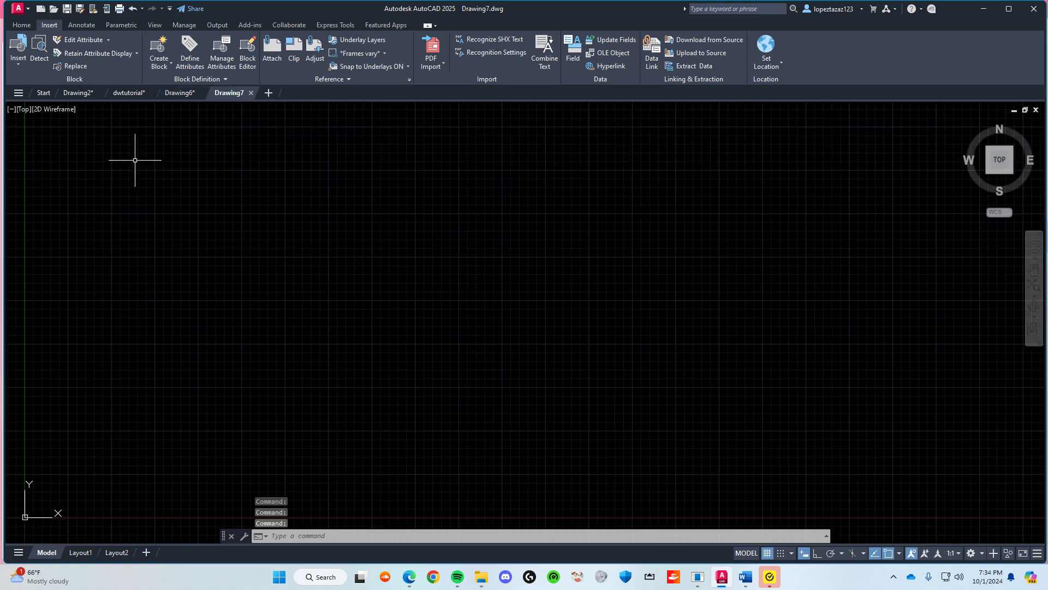
click(18, 58)
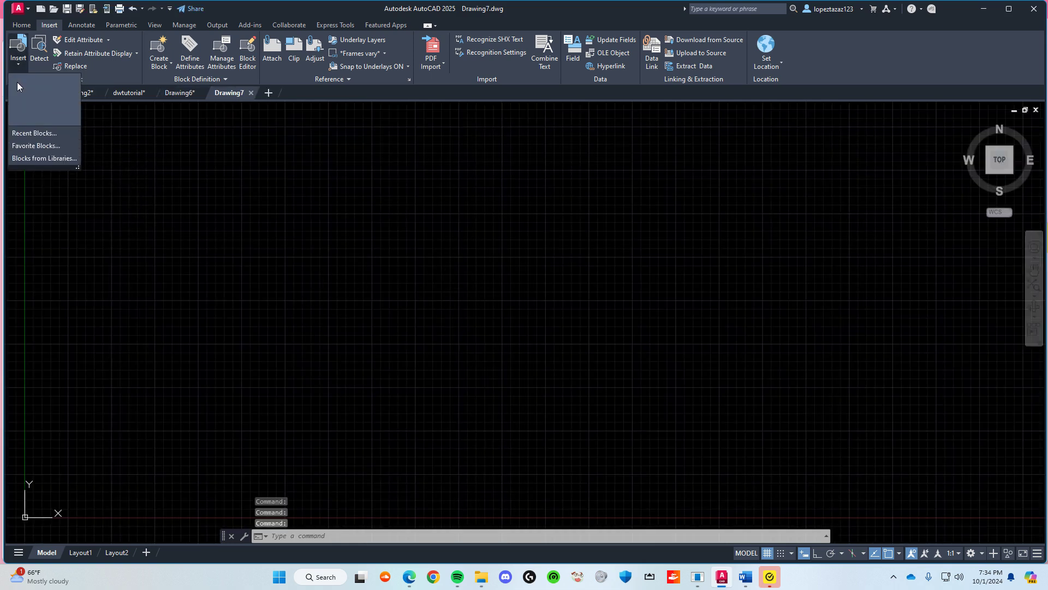
key(Escape)
key(Escape)
key(Escape)
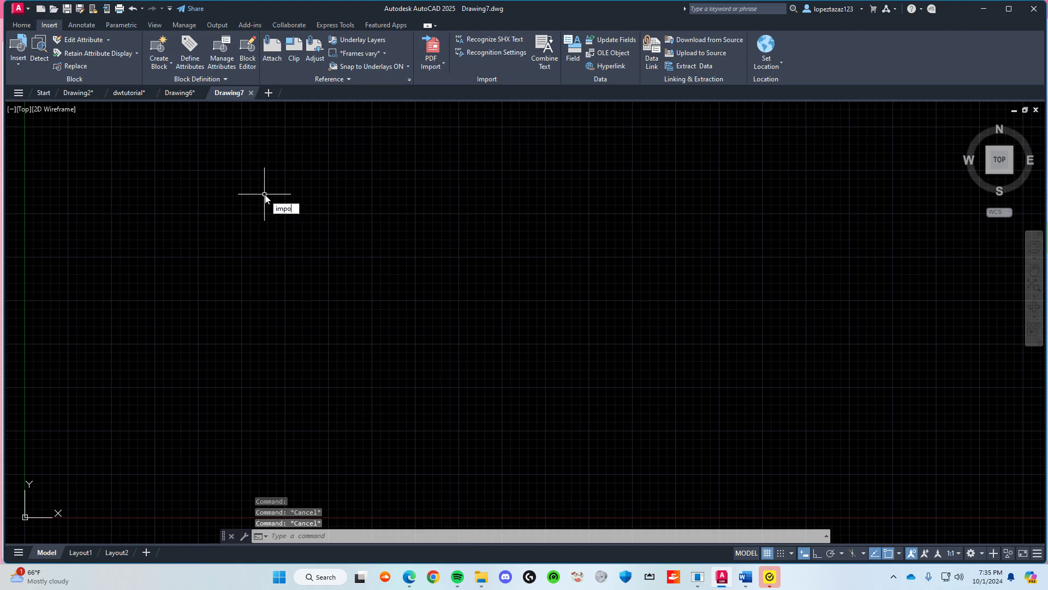
Step: Import 1014000000.stp from the Fuse folder in EECE2070 and dismiss the background job notice
text(rt)
key(Return)
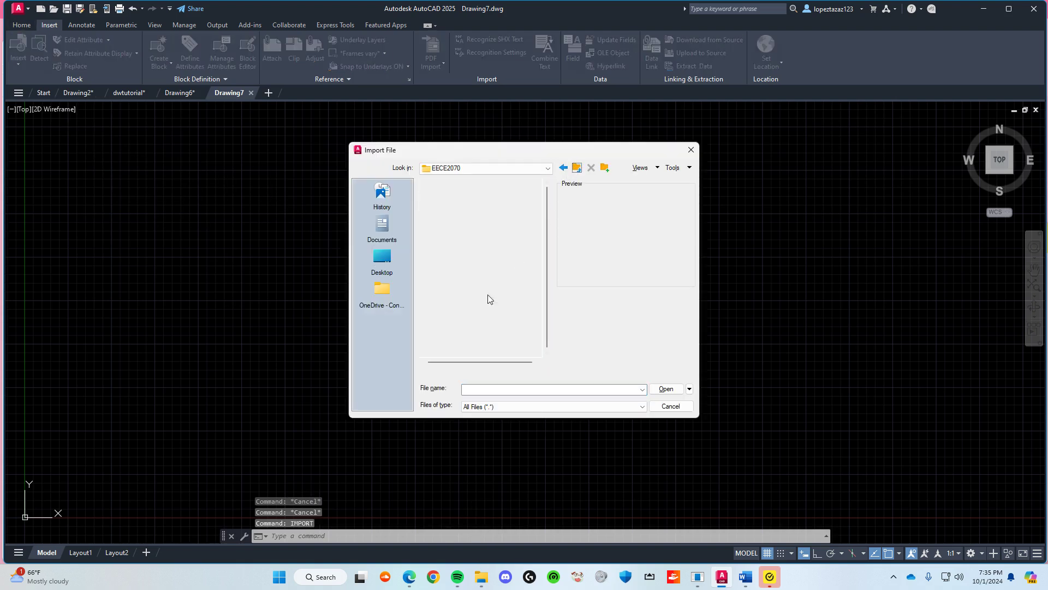
double_click(453, 226)
click(460, 197)
click(665, 389)
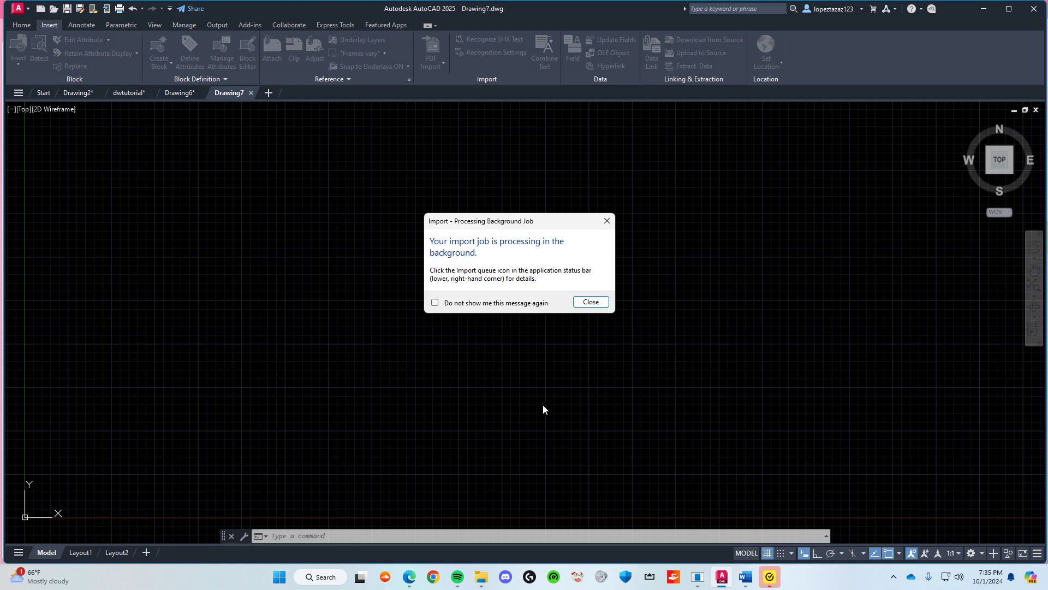
click(588, 302)
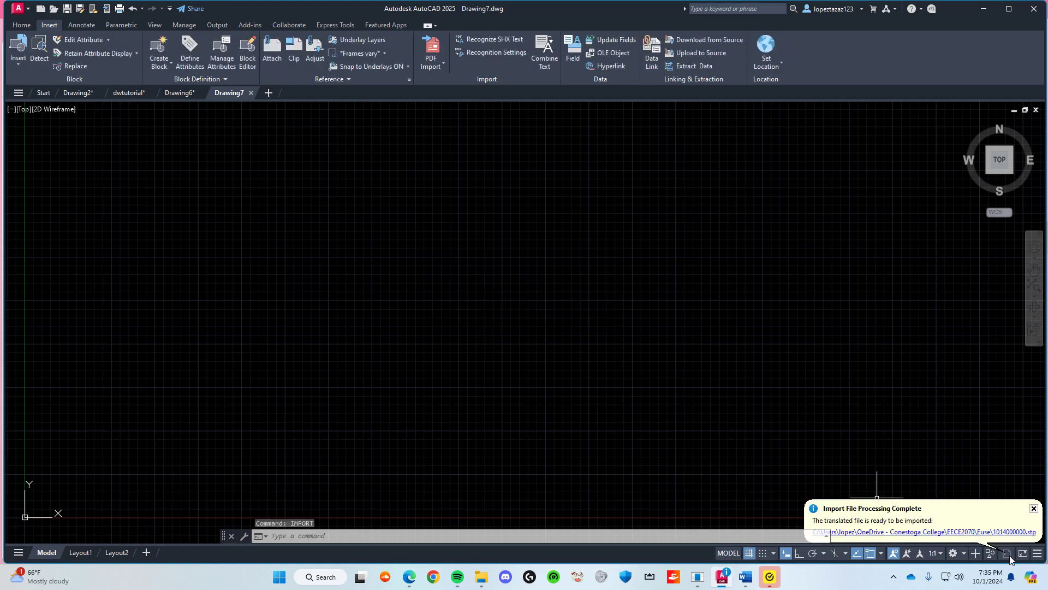
Step: Insert the translated fuse model into the new drawing and copy it to the clipboard
click(970, 535)
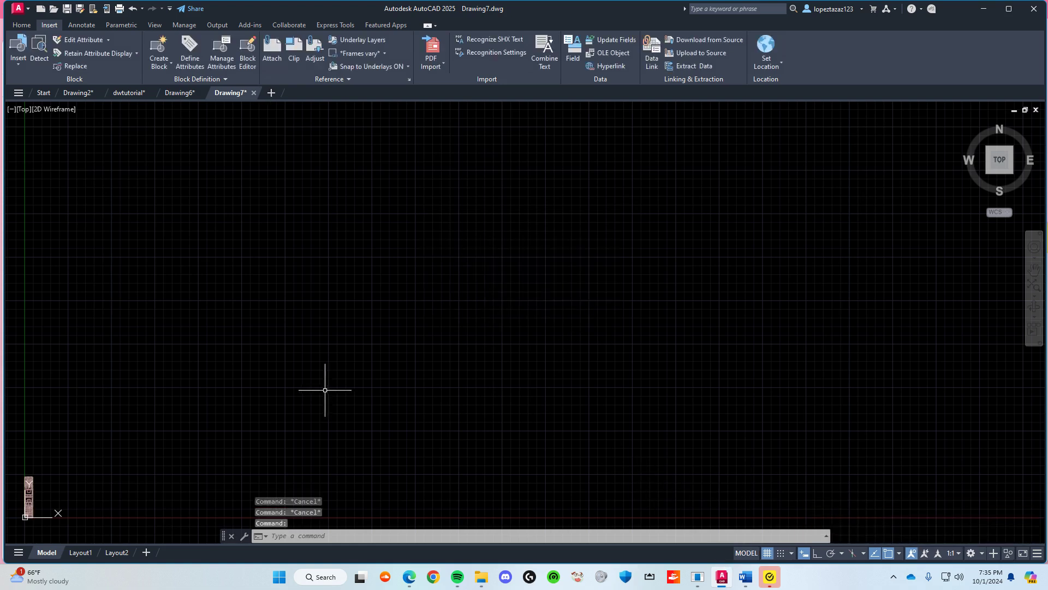
scroll(322, 391, down, 5)
scroll(261, 418, up, 9)
click(220, 429)
key(ctrl+c)
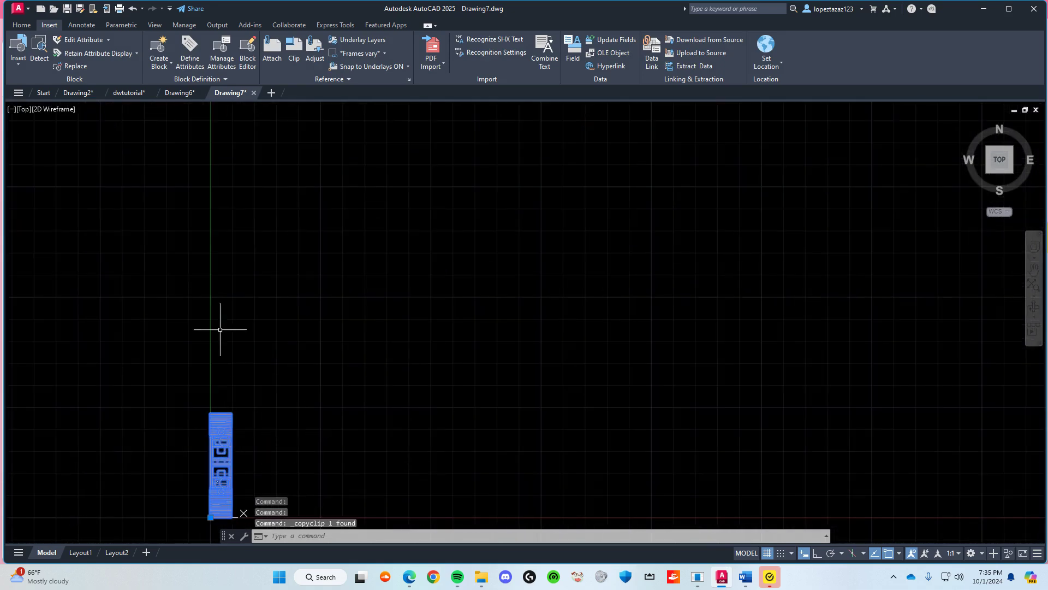
Step: Paste the copied fuse model into the dwtutorial drawing, across the lowest rail to the right of its left hole
click(129, 92)
scroll(288, 381, up, 4)
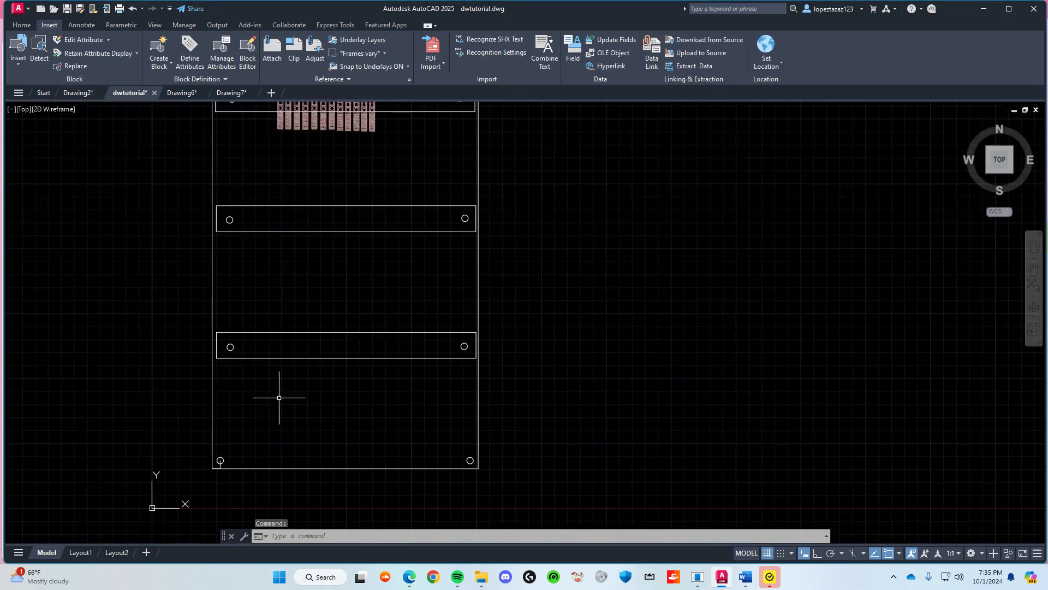
key(ctrl+v)
click(281, 375)
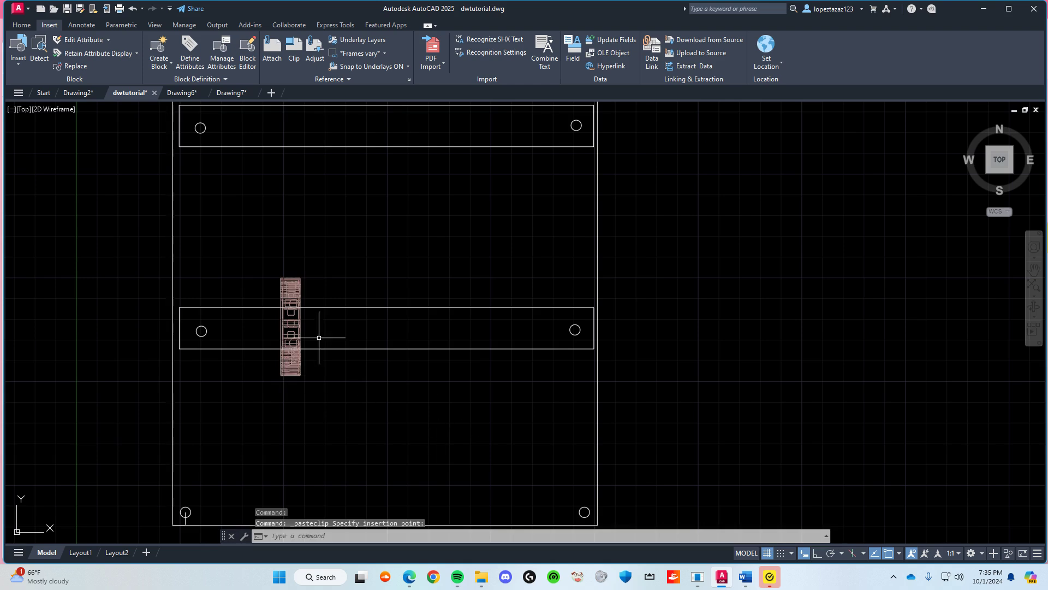
scroll(304, 257, up, 2)
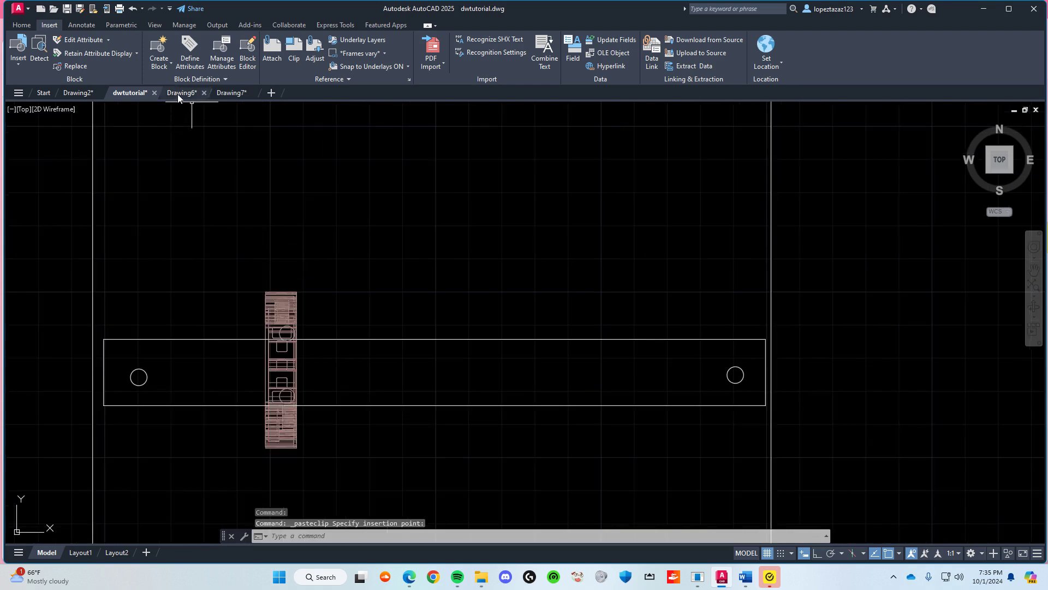
Step: Copy a terminal block from the uppermost rail and paste it on the lowest rail, just right of the fuse
scroll(339, 315, down, 4)
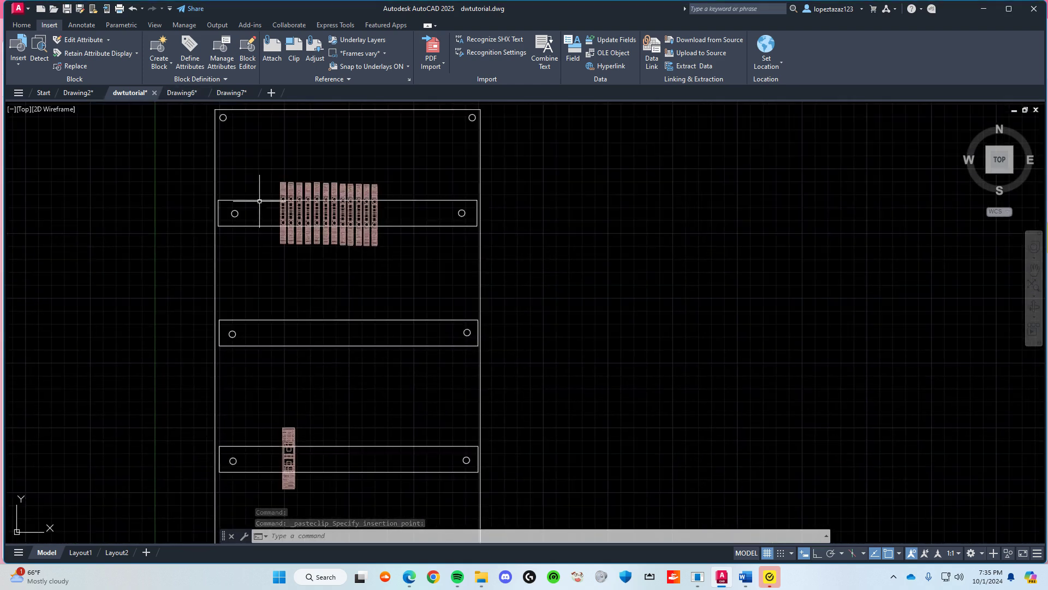
click(282, 234)
key(ctrl+c)
middle_drag(305, 450, 296, 353)
key(ctrl+v)
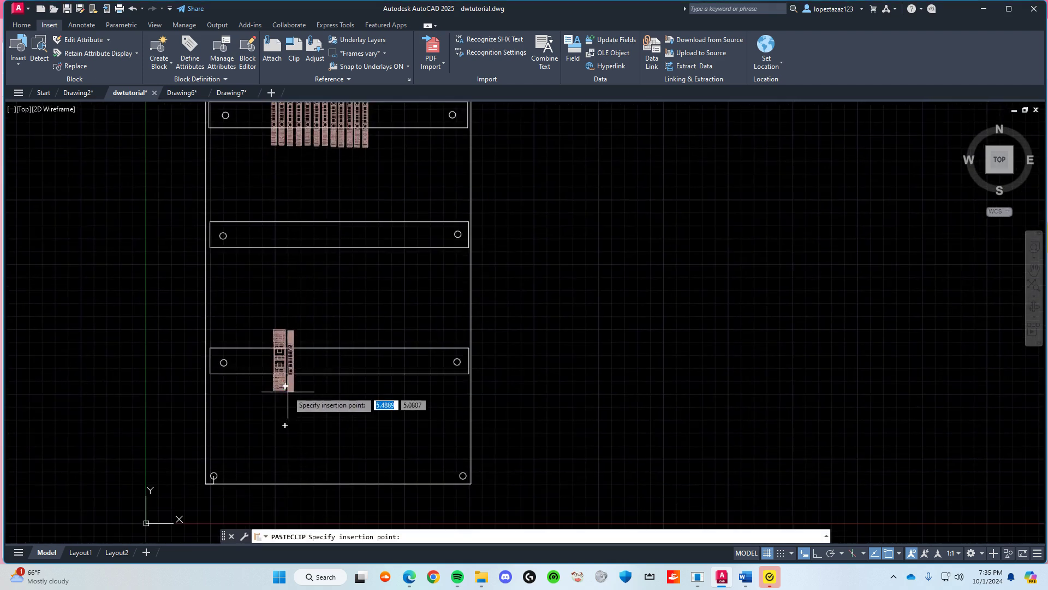
scroll(285, 390, up, 2)
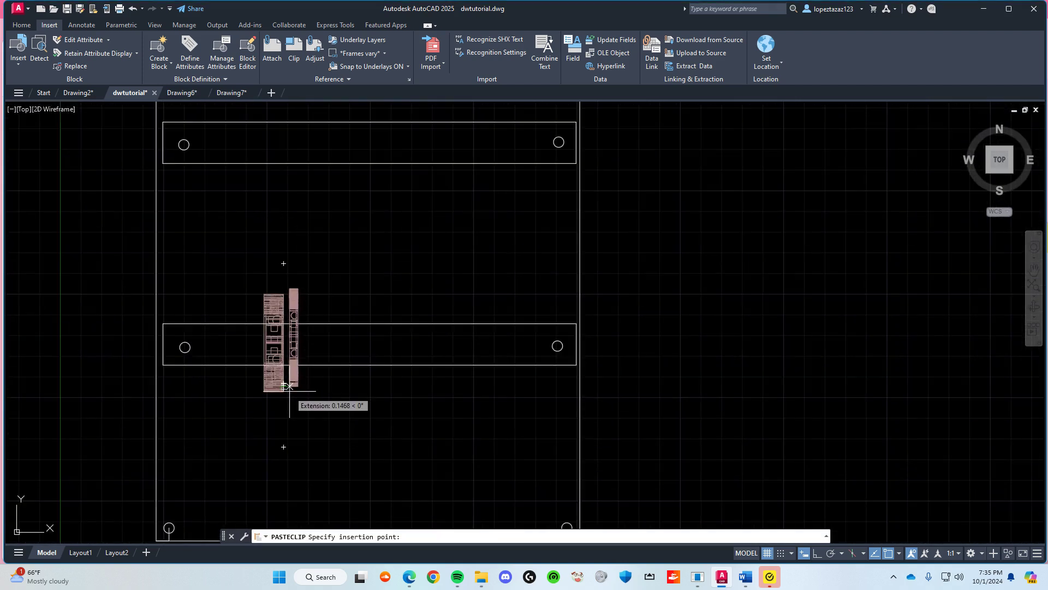
click(290, 390)
Step: Paste seven more terminal blocks in a row to the right along the lowest rail, leaving small gaps between them
key(ctrl+v)
click(297, 388)
key(ctrl+v)
click(320, 393)
key(ctrl+v)
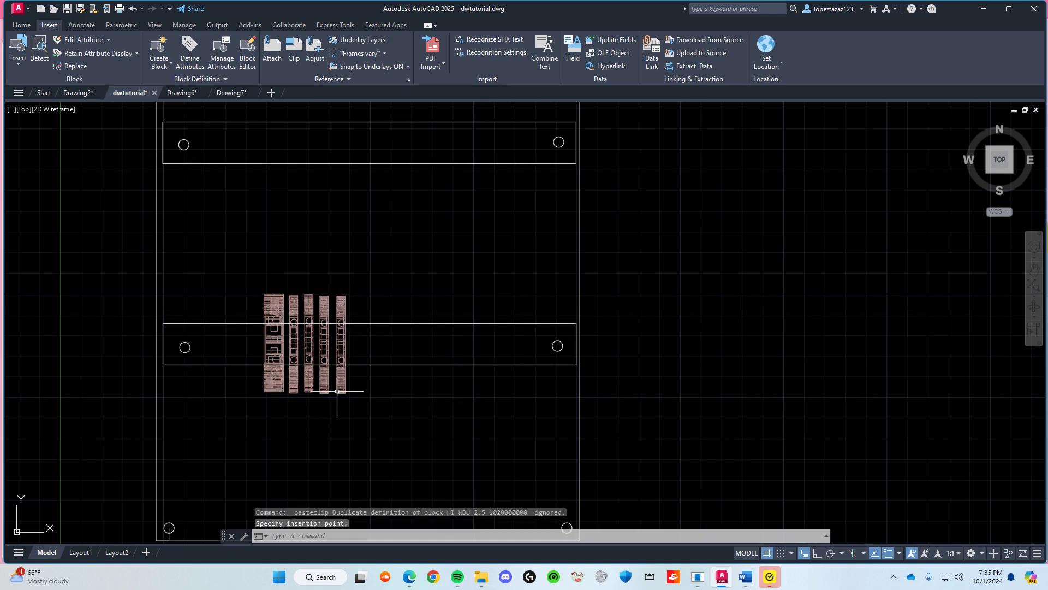
scroll(339, 320, up, 3)
click(343, 326)
key(ctrl+v)
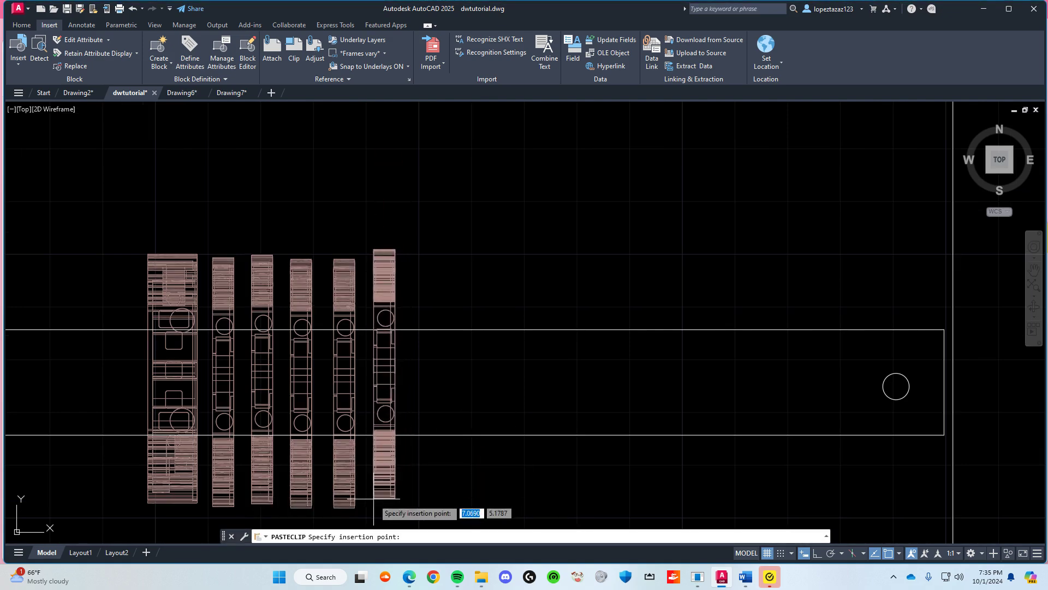
click(373, 498)
middle_drag(411, 343, 346, 315)
key(ctrl+v)
click(346, 477)
key(ctrl+v)
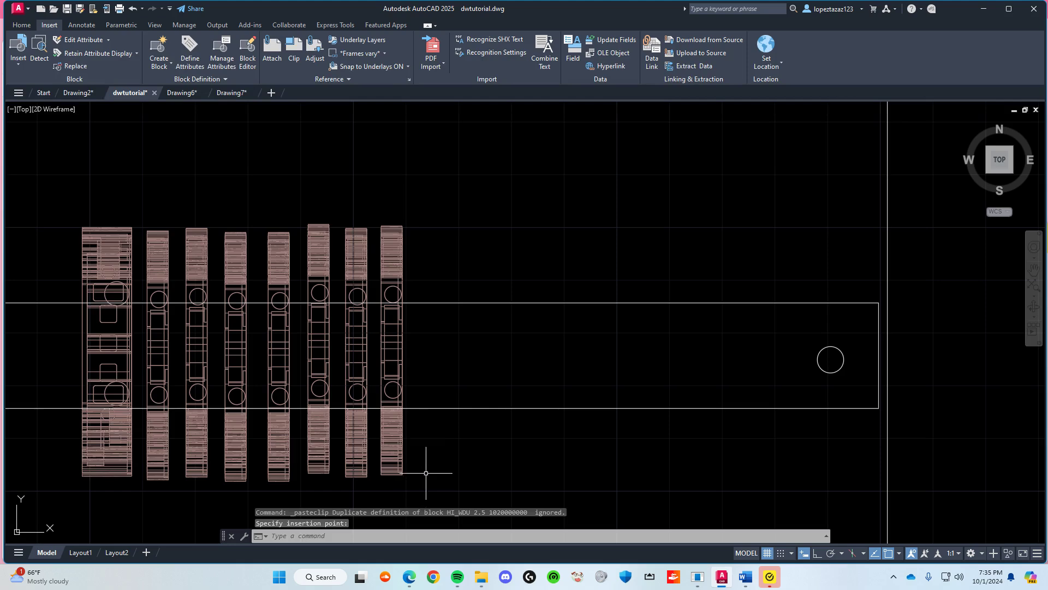
Step: Compare the terminal block row on the lowest rail in Drawing2 with the row placed in dwtutorial
click(80, 94)
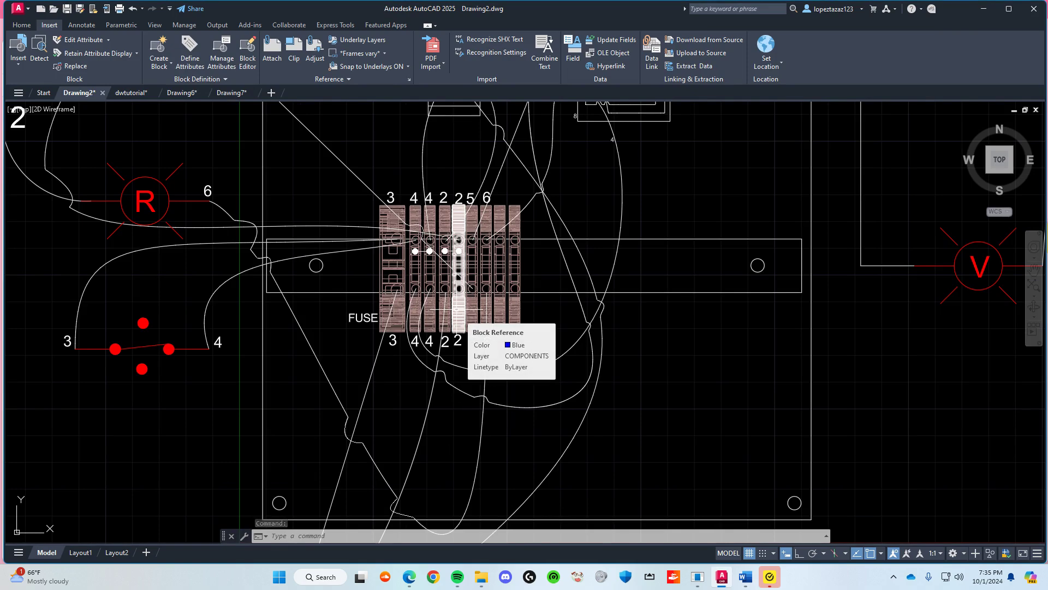
click(137, 94)
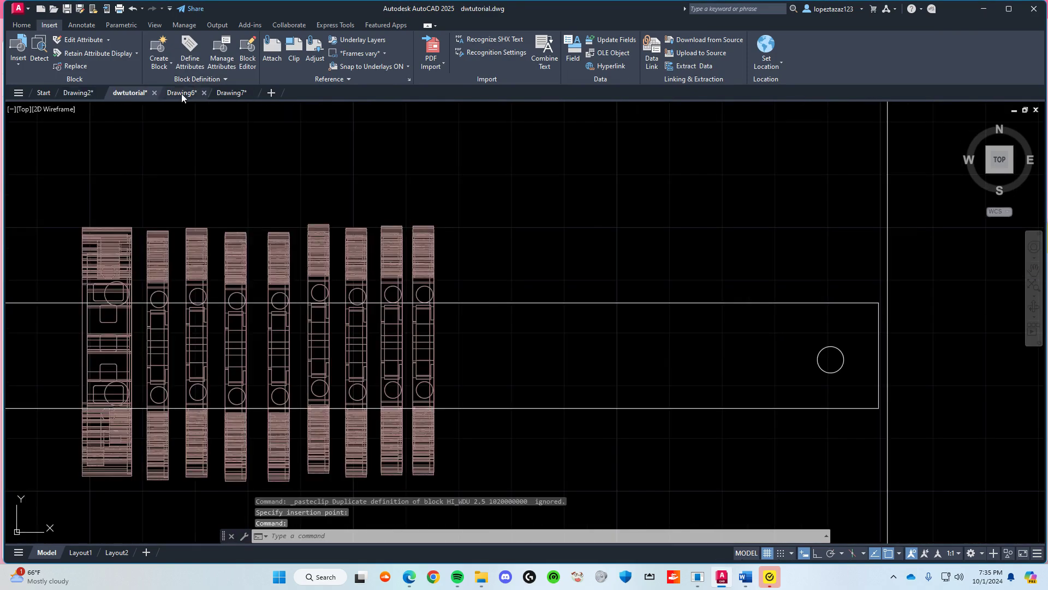
scroll(331, 349, down, 4)
middle_drag(424, 261, 440, 367)
scroll(352, 277, down, 2)
mouse_move(352, 277)
middle_down()
mouse_move(352, 345)
mouse_move(337, 297)
middle_up()
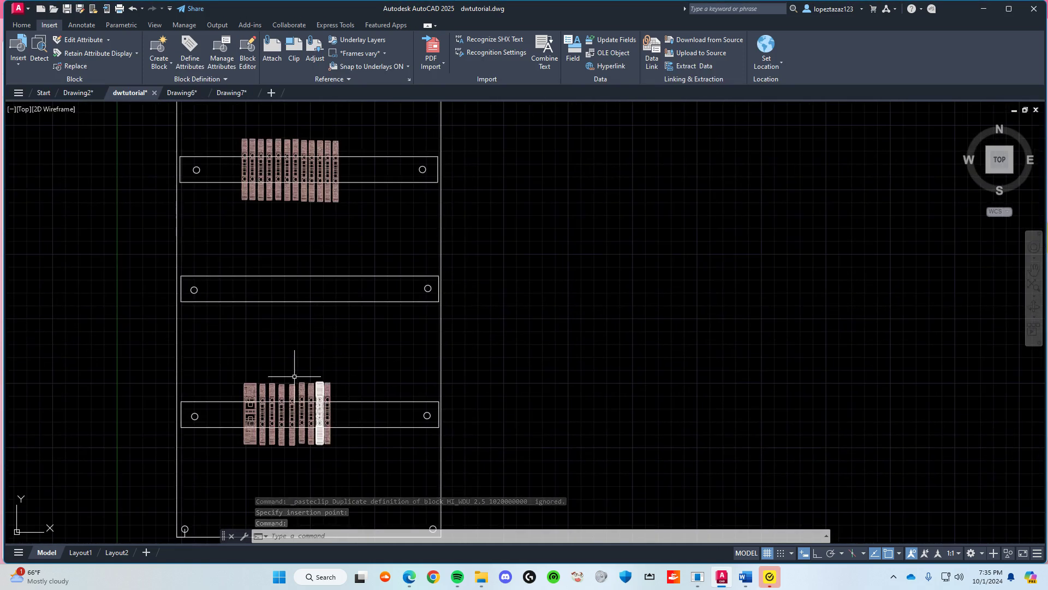
click(262, 387)
right_click(262, 387)
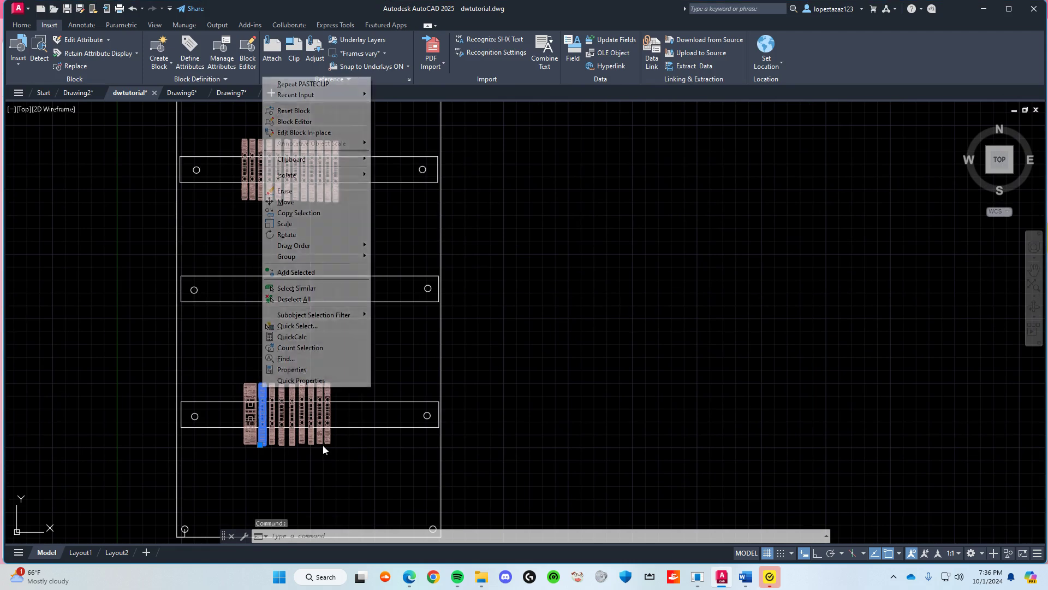
click(309, 291)
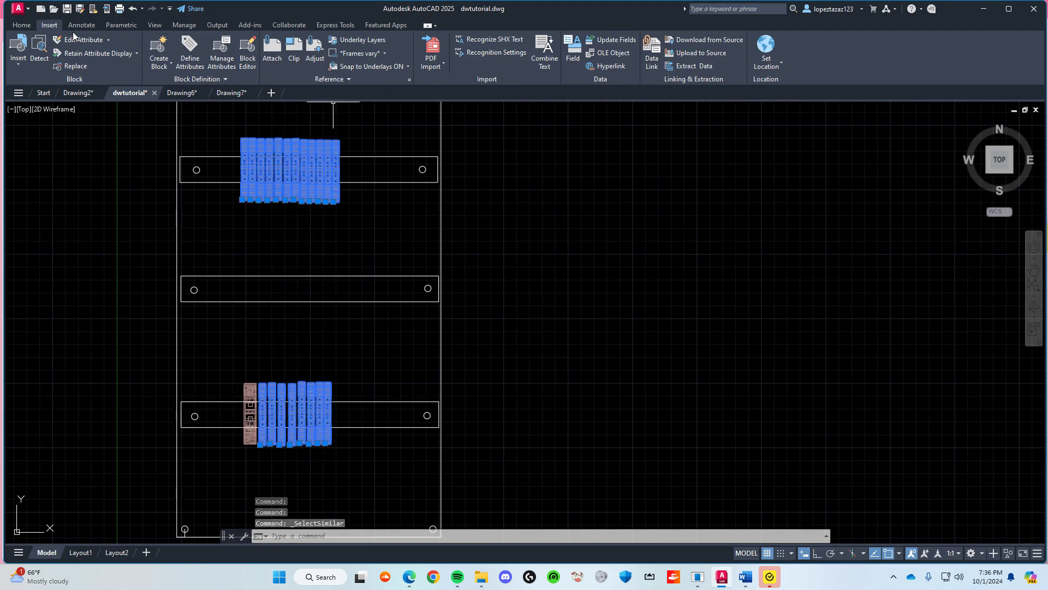
Step: Create a new layer named COMPONENTS in the dwtutorial drawing
click(27, 28)
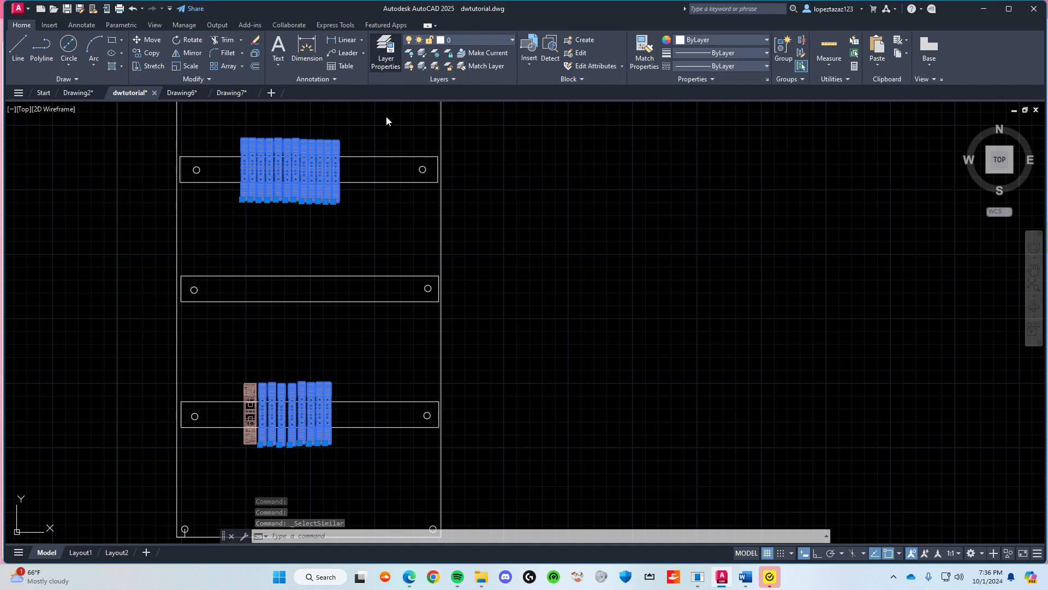
right_click(588, 144)
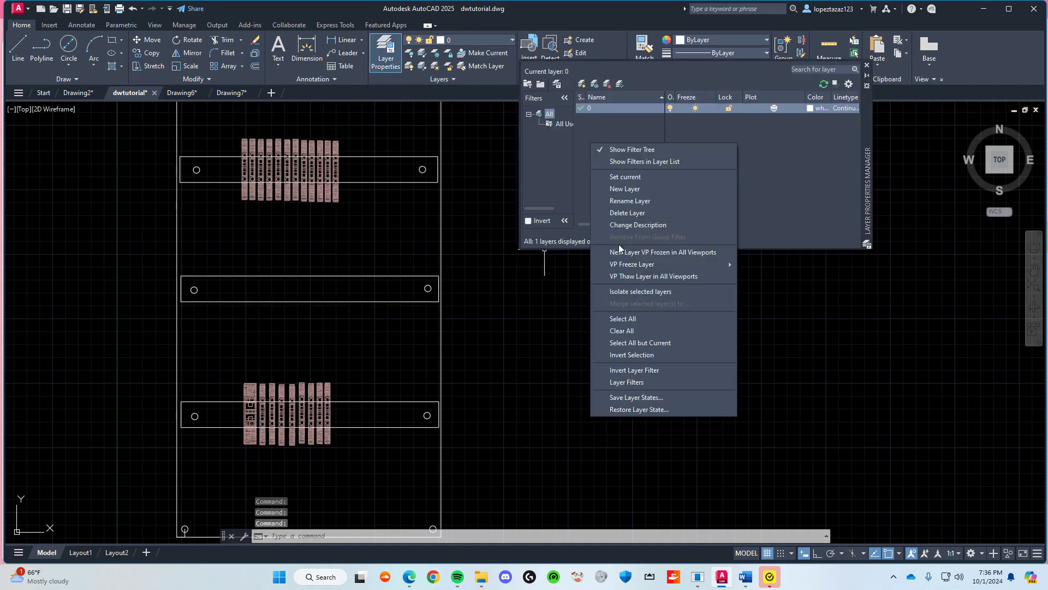
click(625, 189)
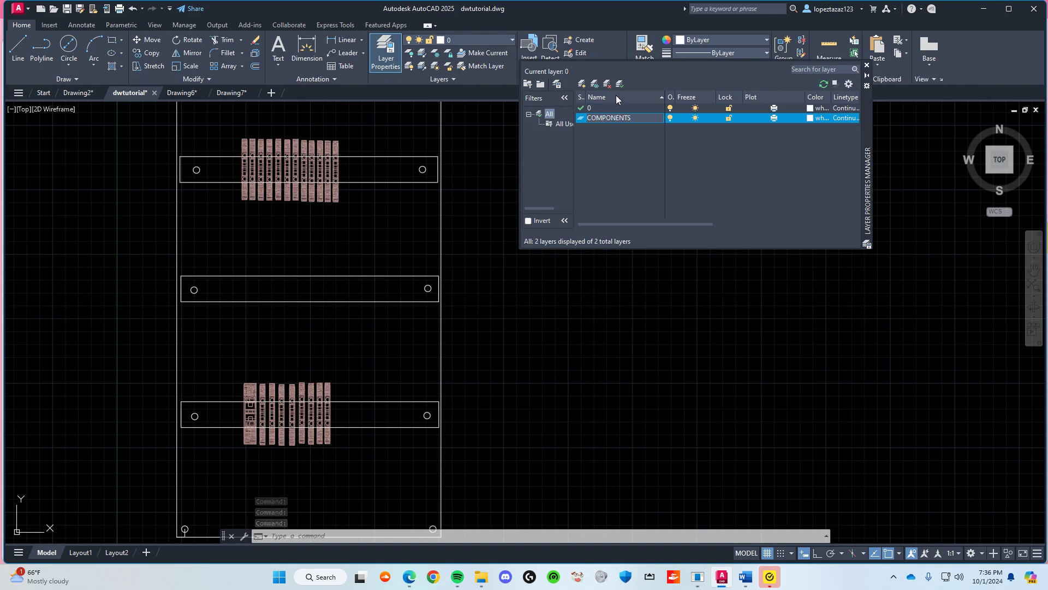
Step: Check the layer colours in the browser's EP1_4_Panel_Wiring_Week4 document, set the COMPONENTS layer's colour to blue and make that layer current
click(410, 577)
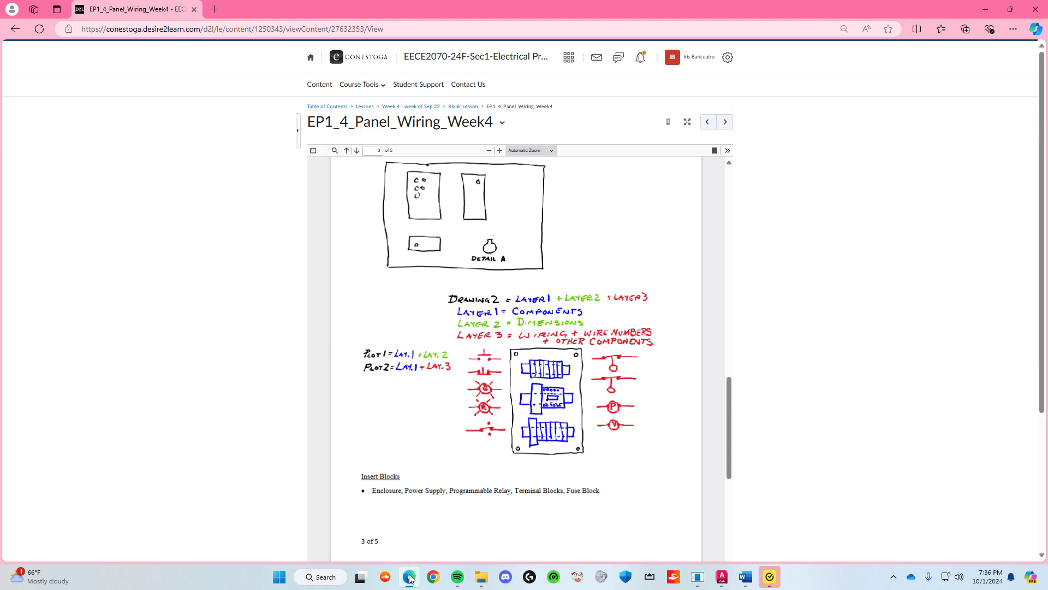
click(410, 578)
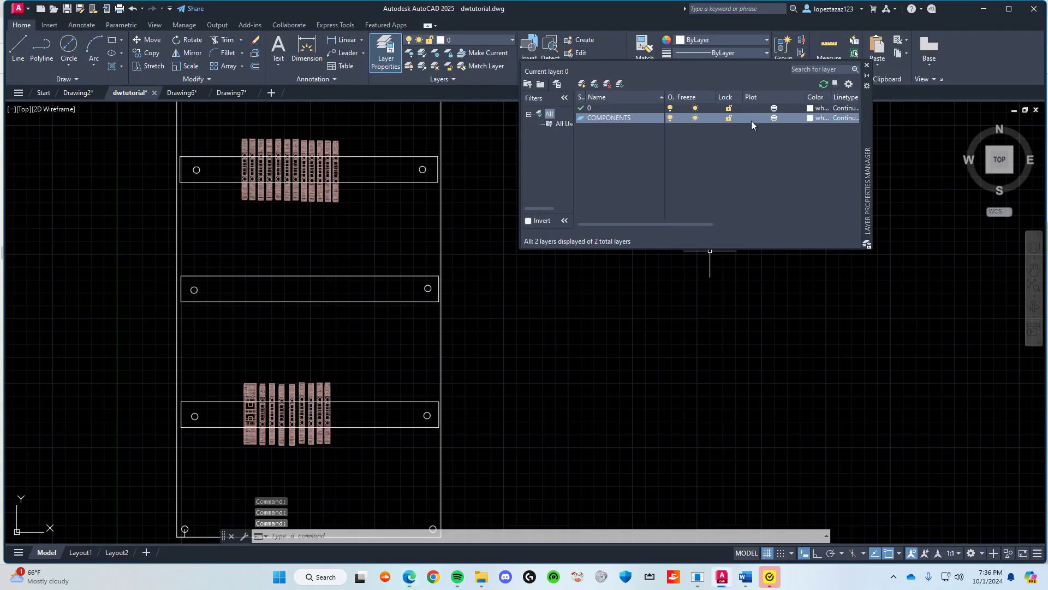
click(811, 118)
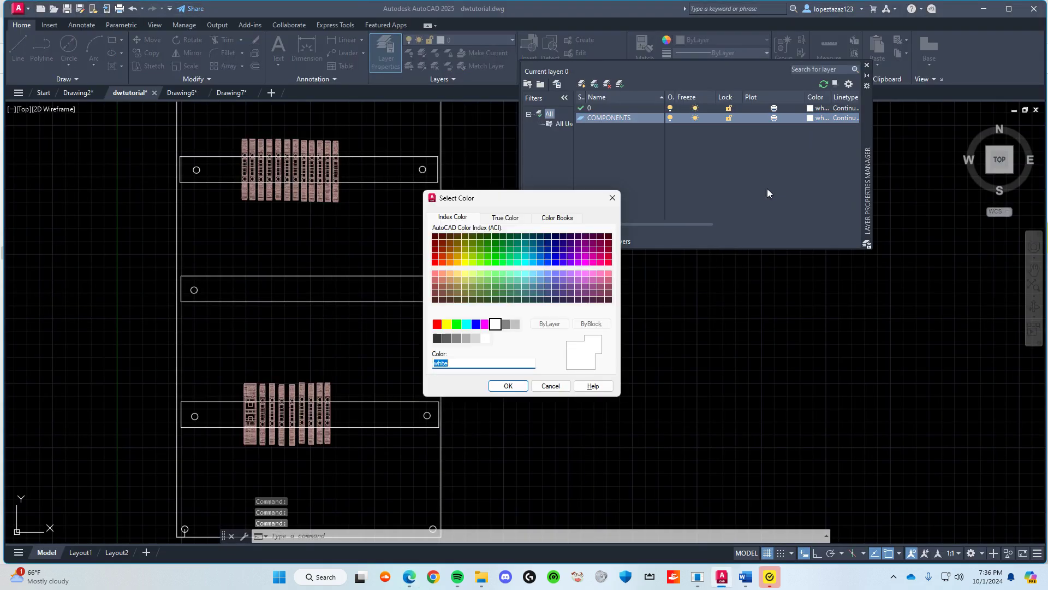
click(476, 325)
click(508, 385)
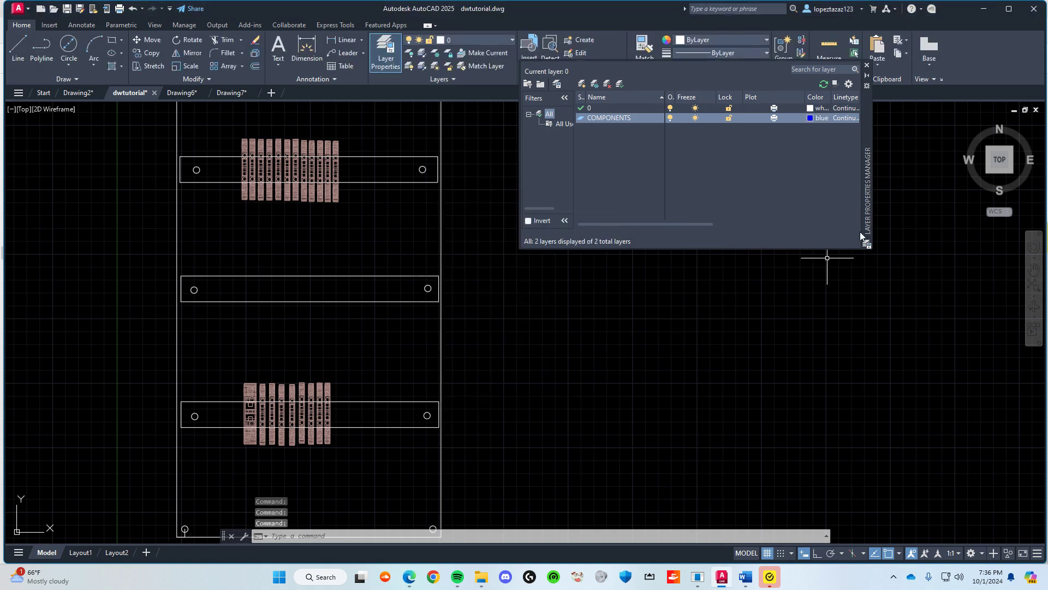
drag(802, 96, 759, 96)
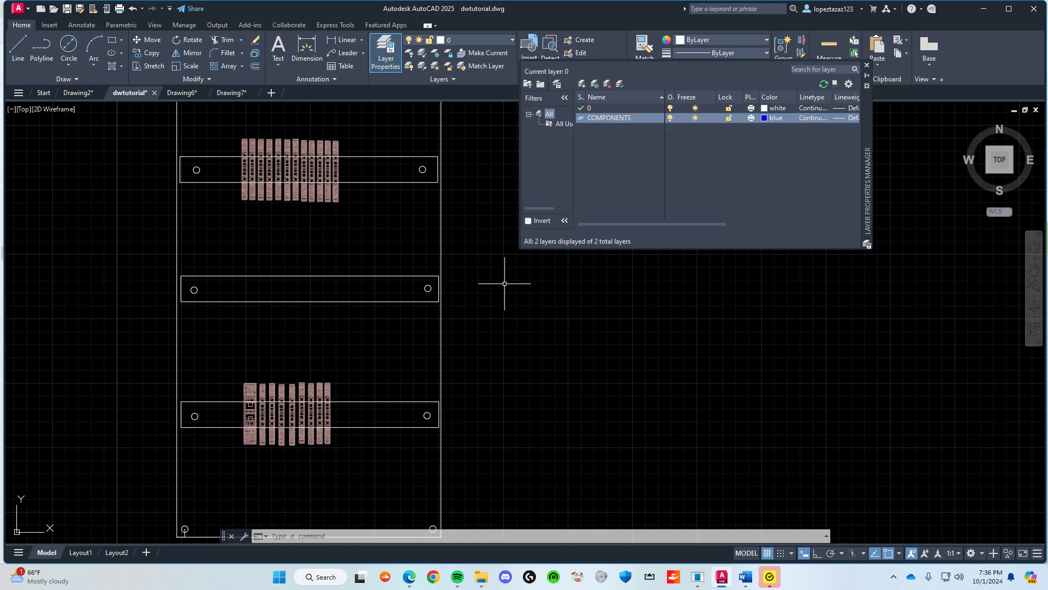
double_click(591, 118)
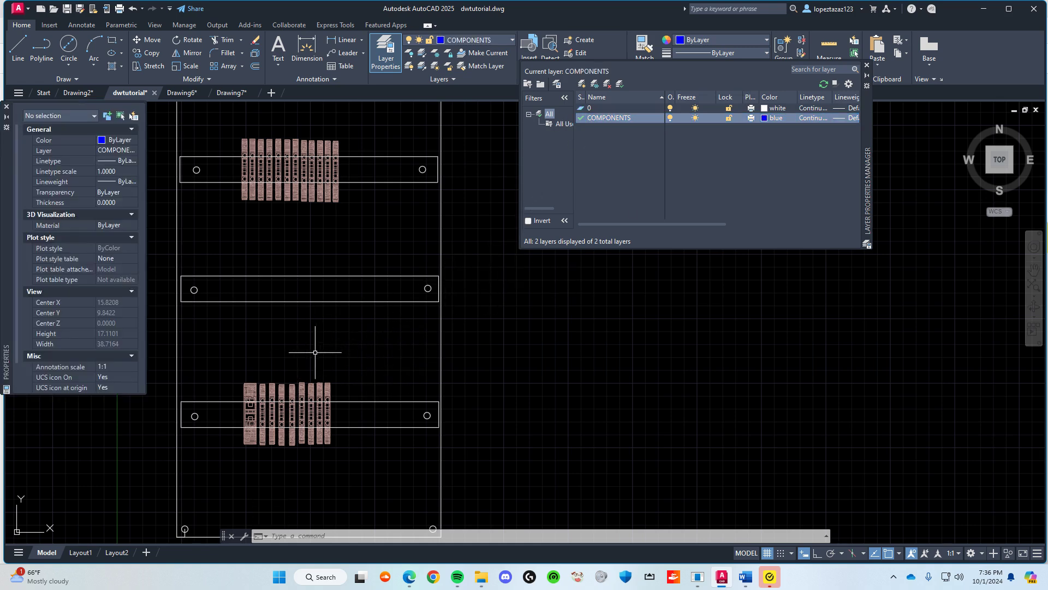
click(385, 60)
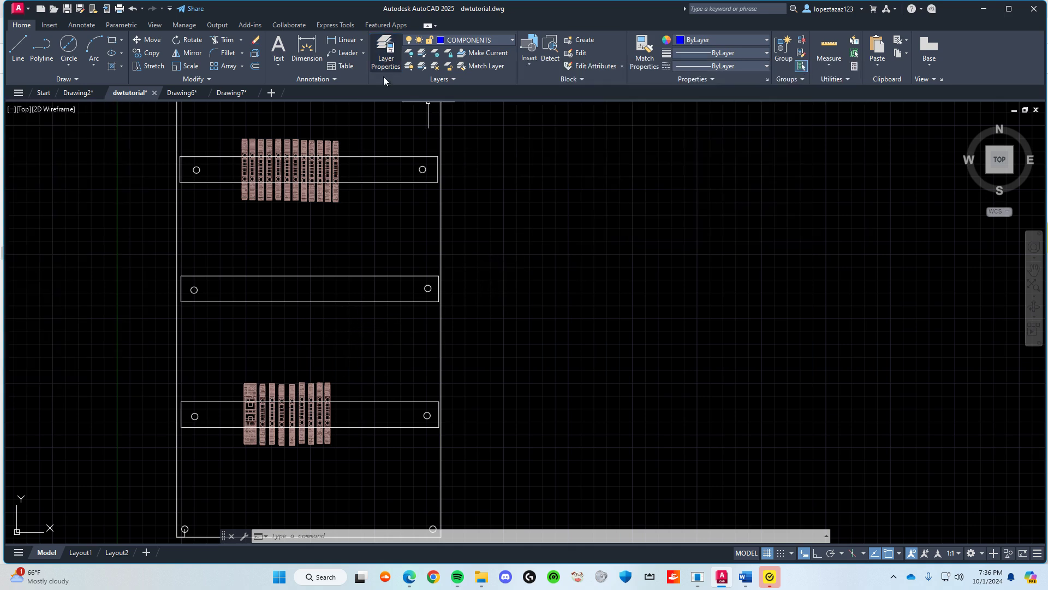
click(263, 402)
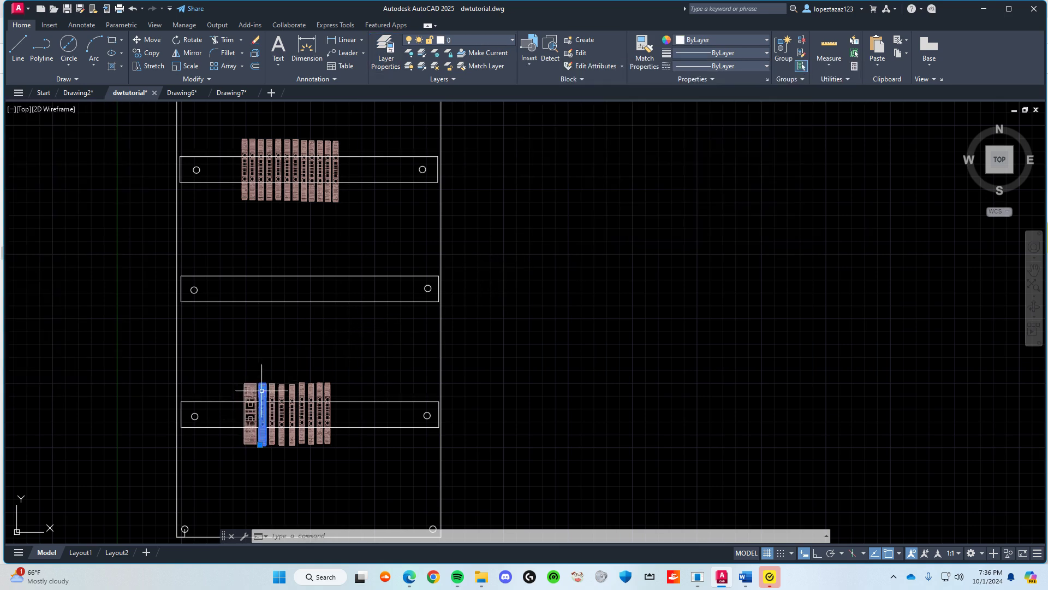
right_click(266, 398)
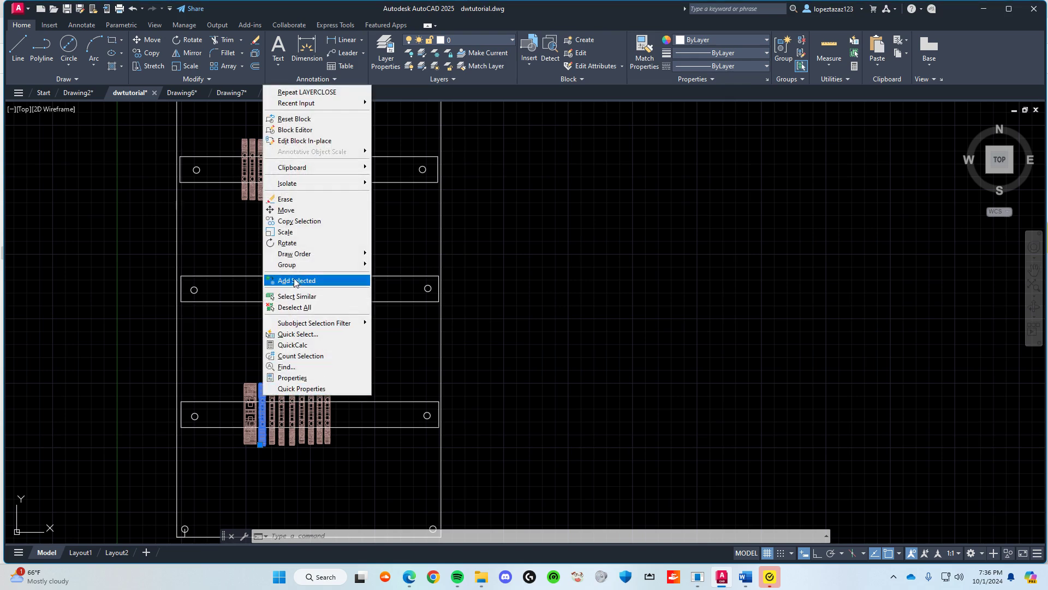
click(287, 350)
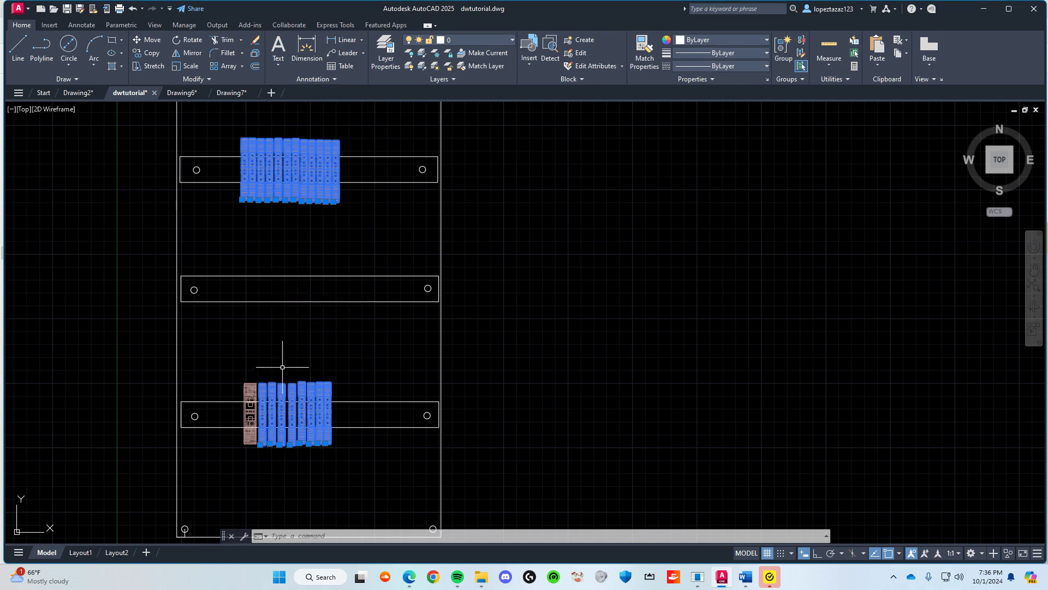
click(388, 65)
click(386, 60)
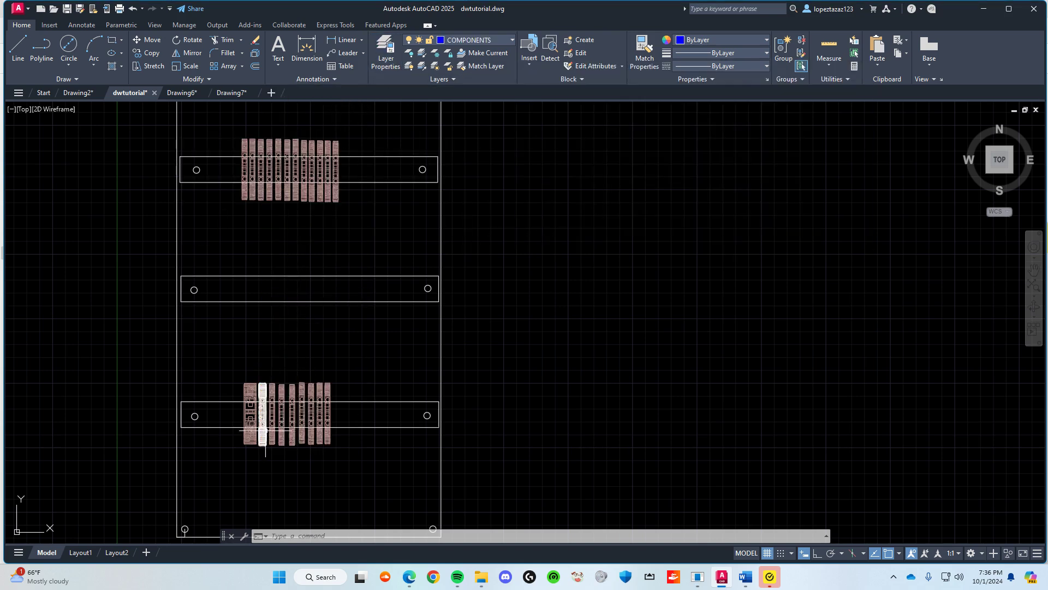
Step: Select all similar terminal blocks on the uppermost and lowest rails and assign them to the COMPONENTS layer, then check their properties
right_click(263, 390)
click(297, 289)
key(ctrl+1)
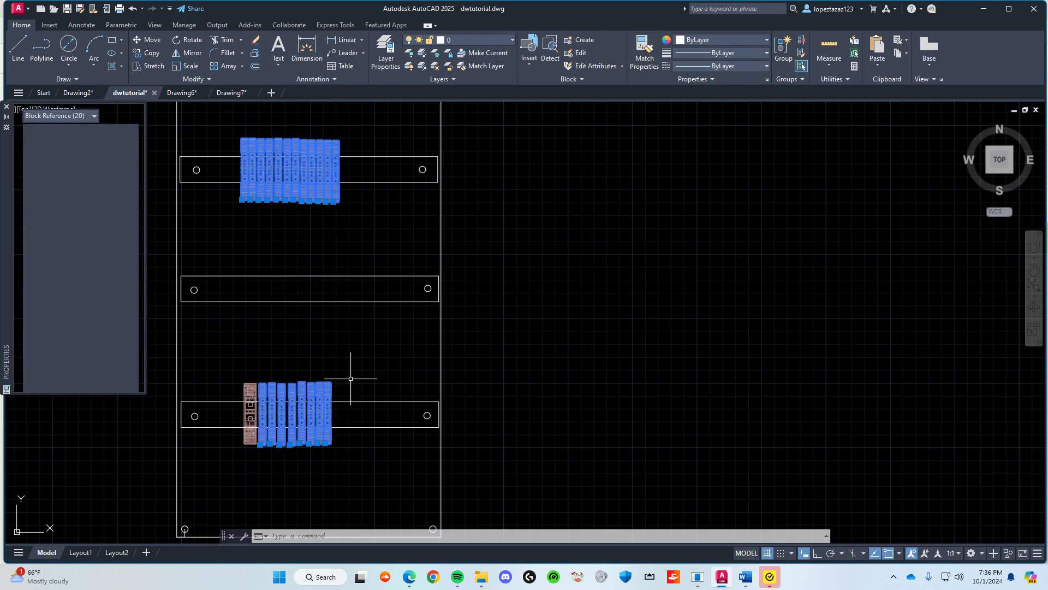
click(120, 148)
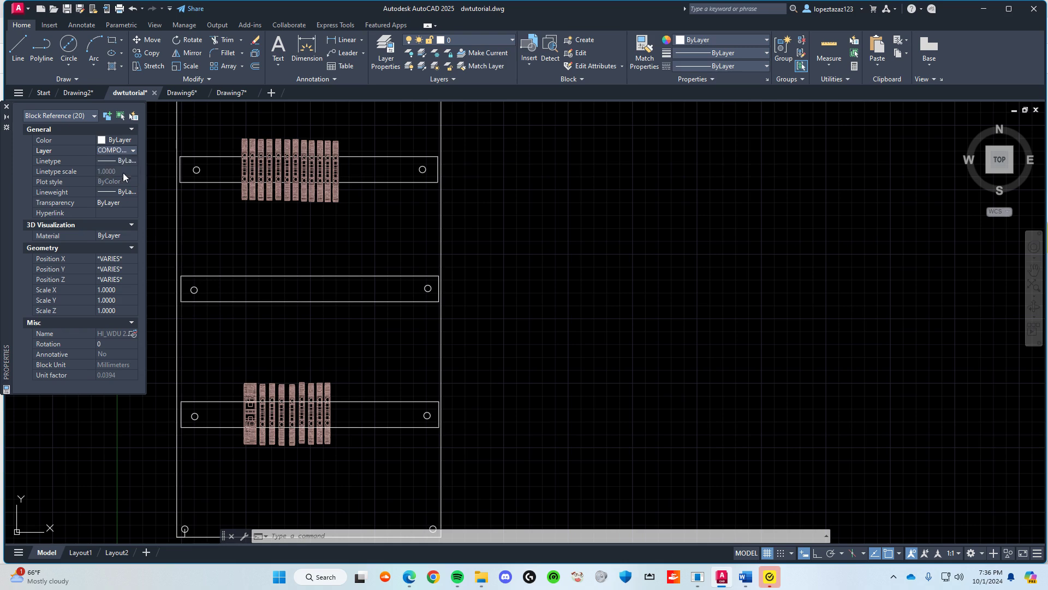
click(120, 171)
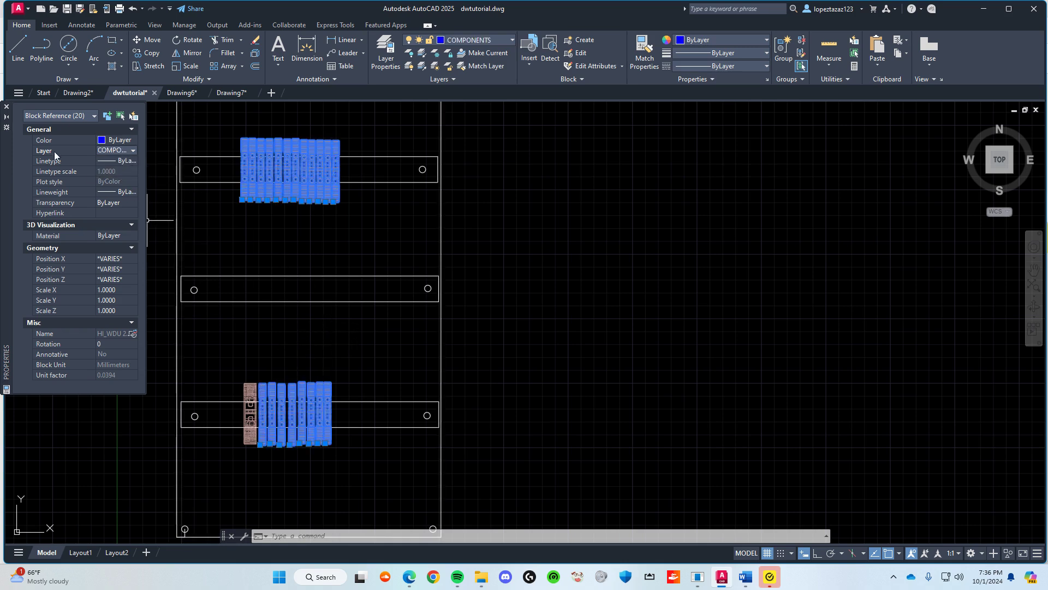
click(7, 108)
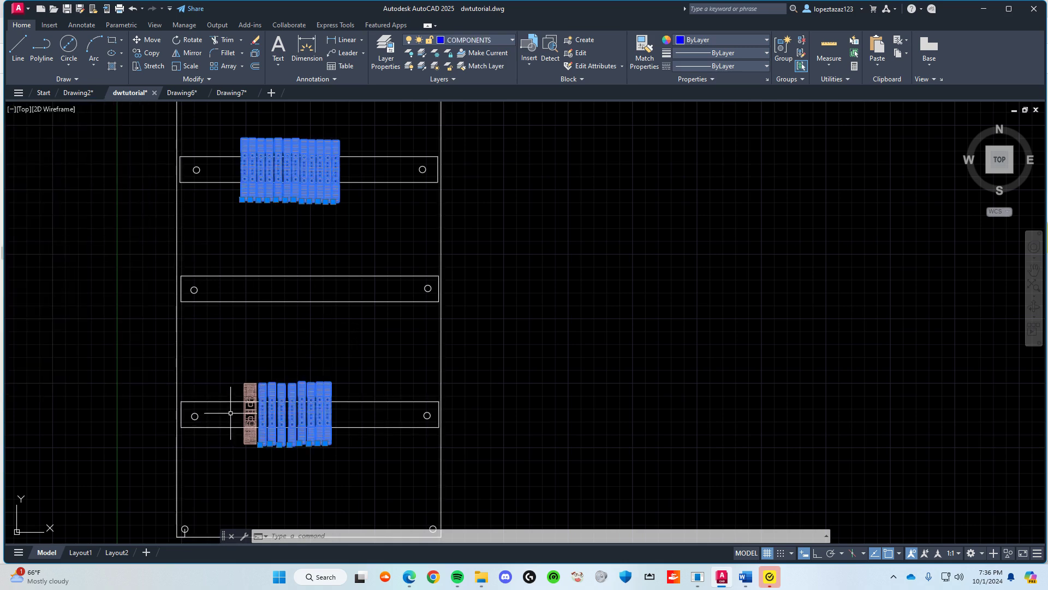
key(ctrl+1)
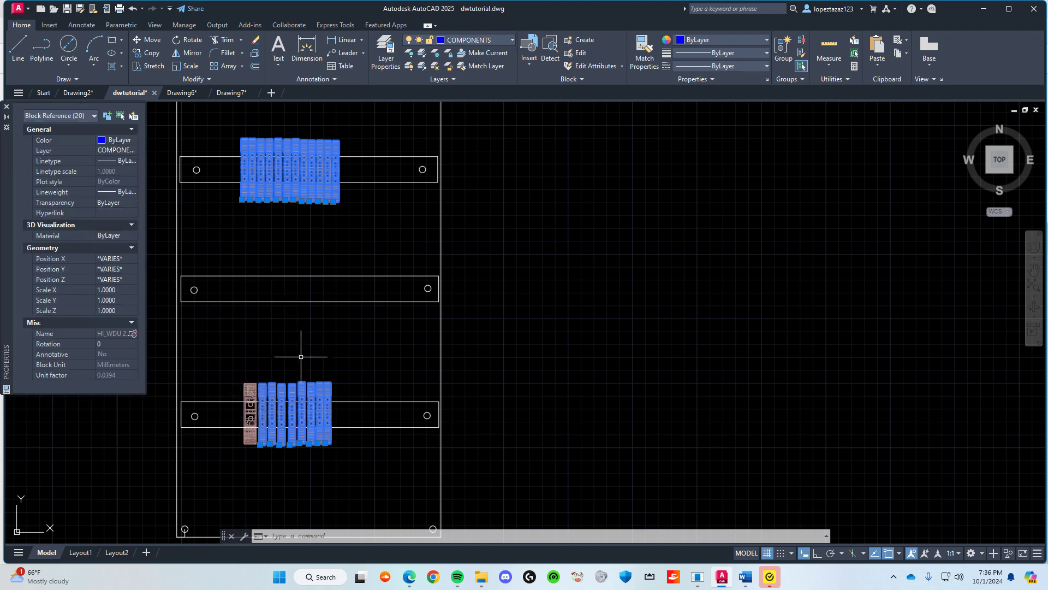
key(Escape)
click(320, 392)
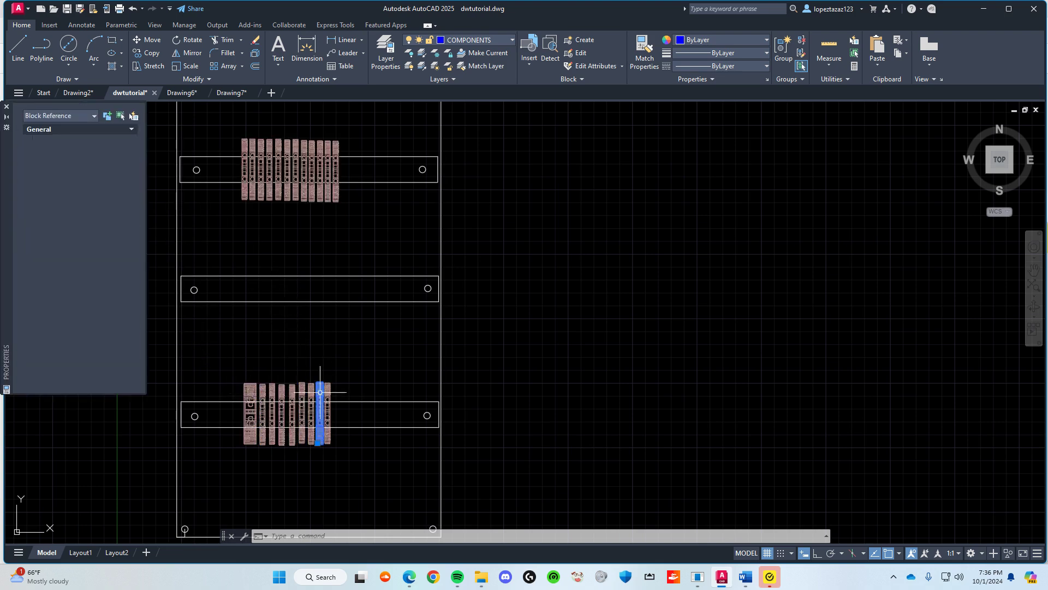
key(Escape)
Step: Assign the fuse block at the left end of the lowest rail's row to the COMPONENTS layer
click(249, 414)
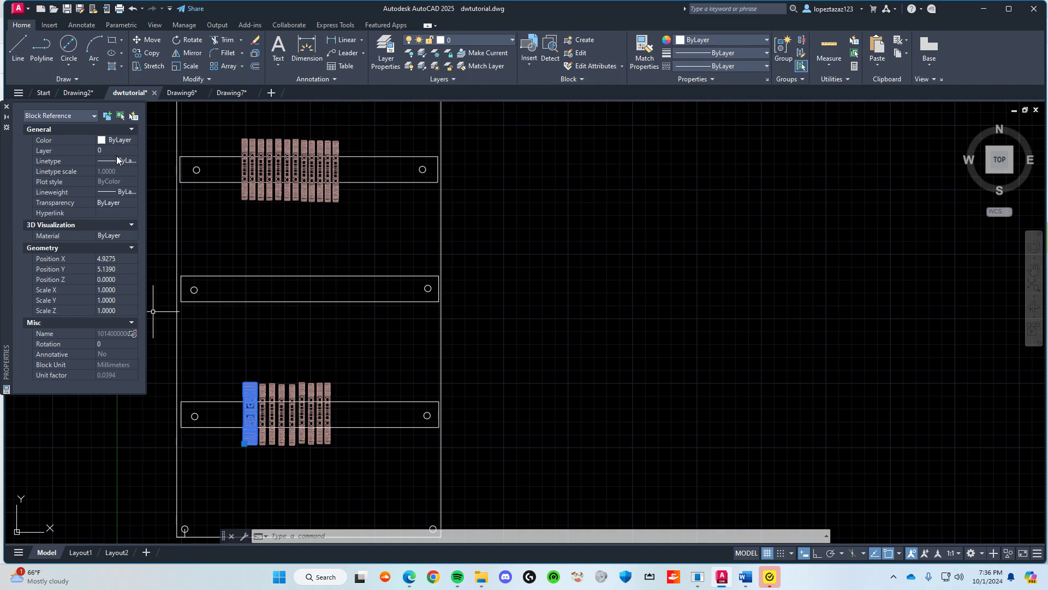
click(120, 150)
click(117, 170)
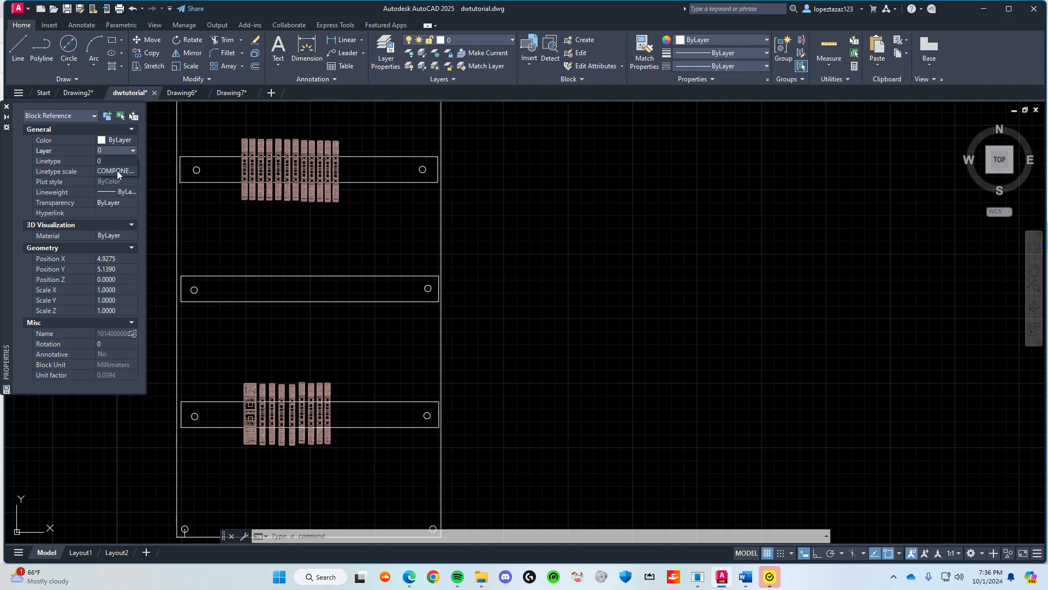
key(ctrl+1)
key(Escape)
click(255, 392)
key(ctrl+1)
key(ctrl+1)
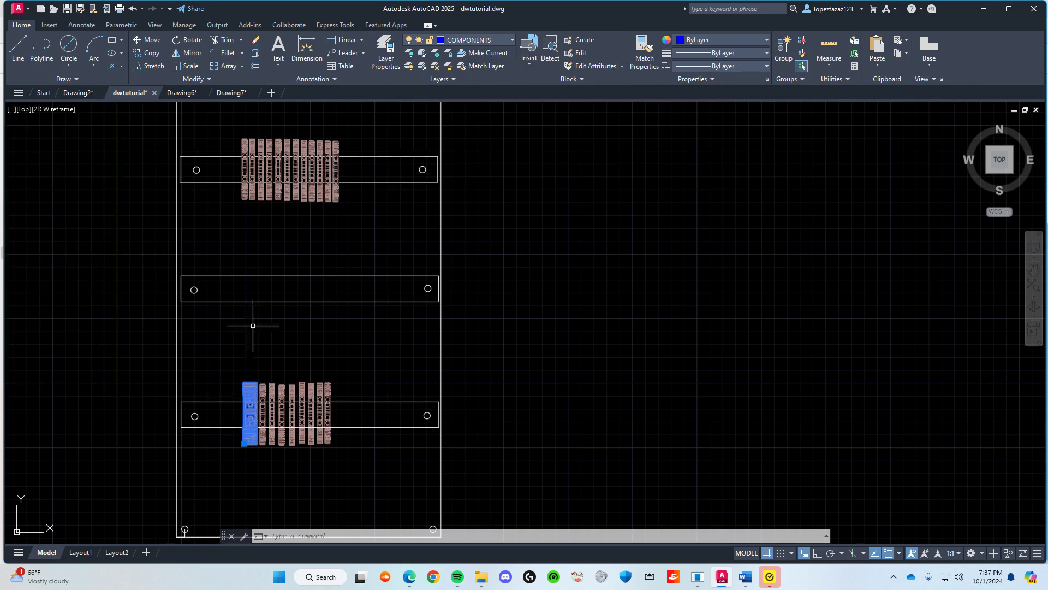
key(Escape)
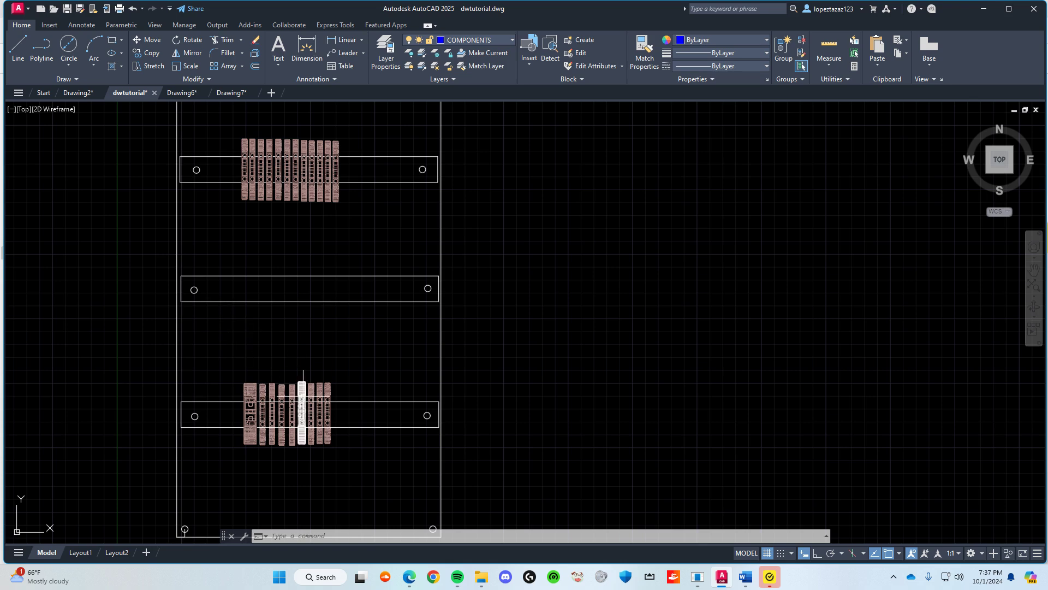
mouse_move(411, 583)
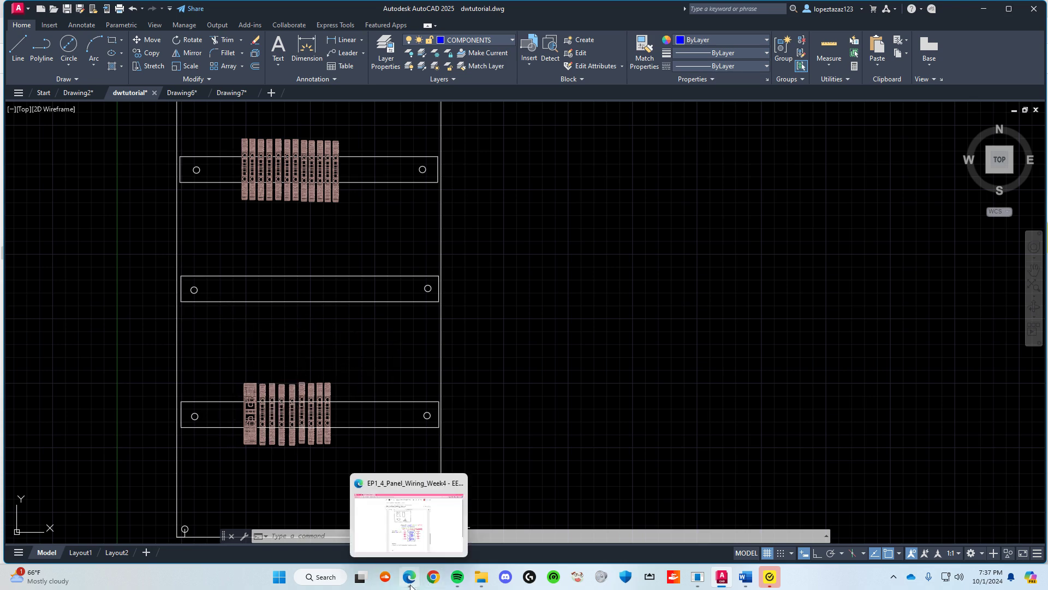
click(263, 94)
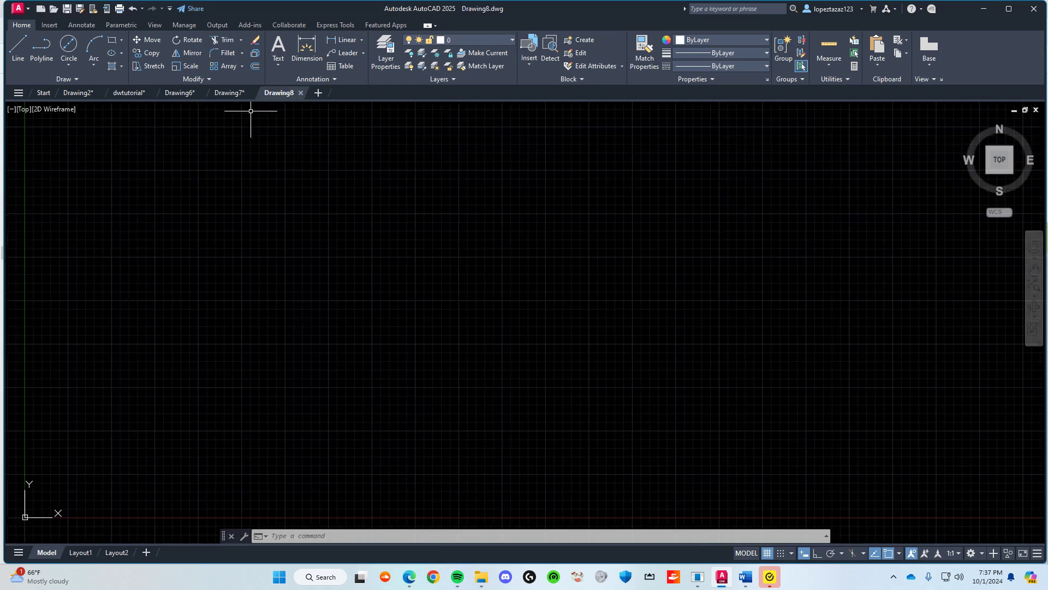
click(303, 94)
Step: Open the DXF file pxc_2866268_04_01_TRIO-PS-1AC-24DC-2-5_2D.dxf from the Power Supply folder
click(39, 93)
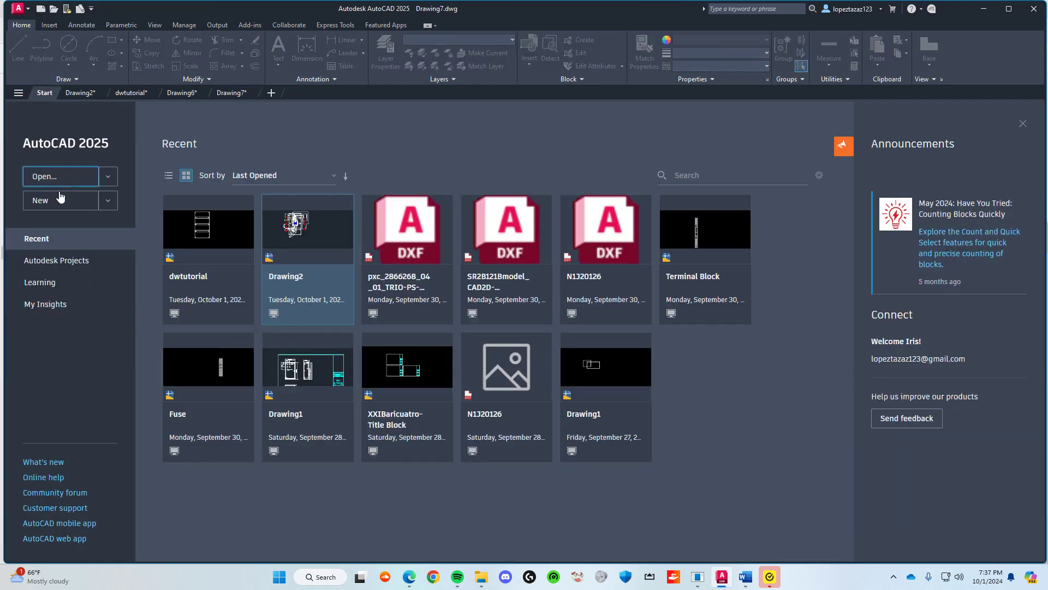
click(60, 176)
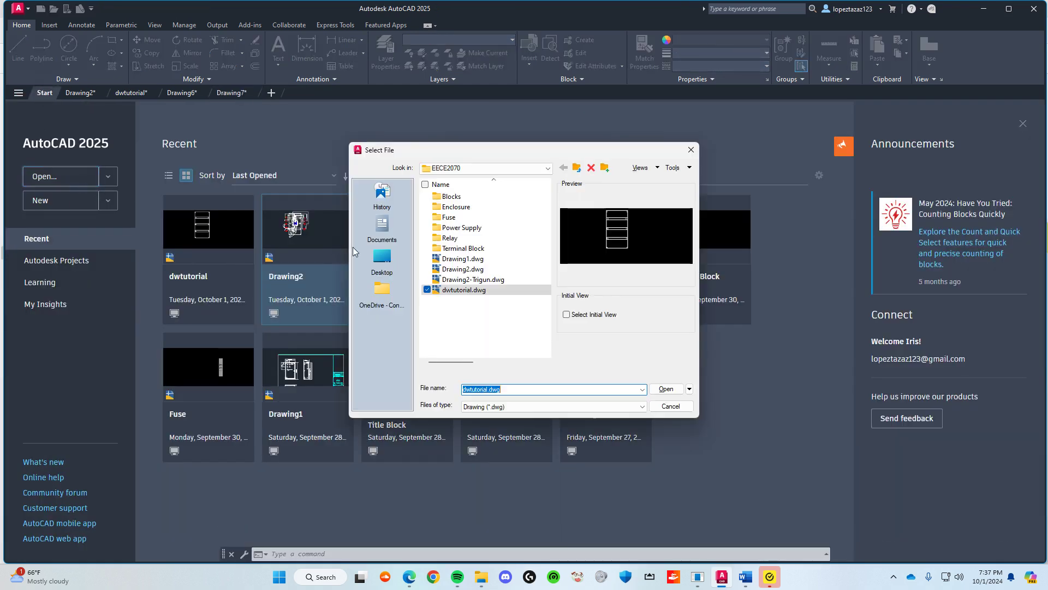
double_click(468, 227)
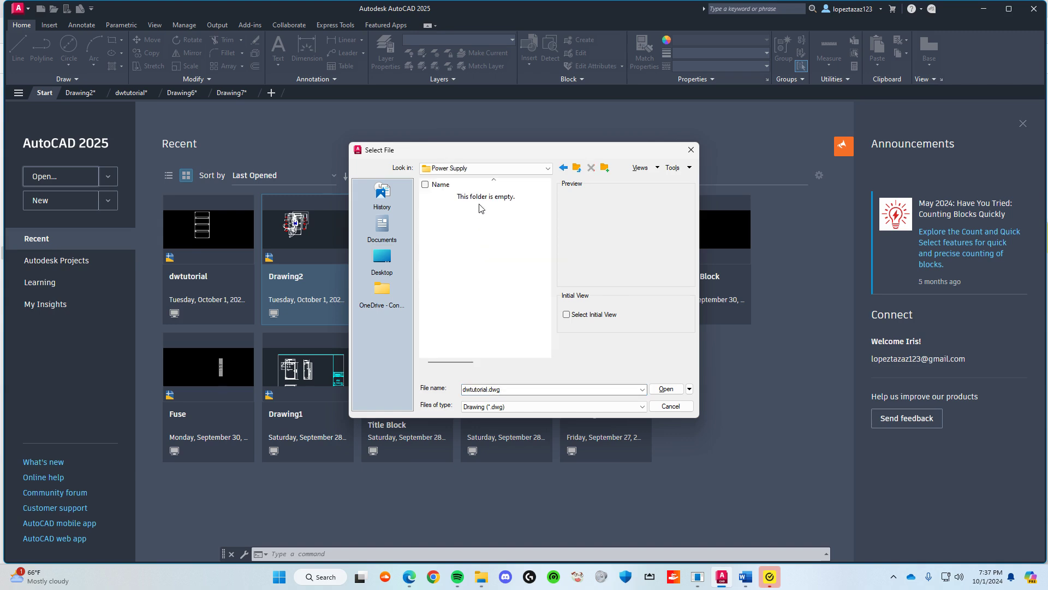
click(643, 406)
click(481, 430)
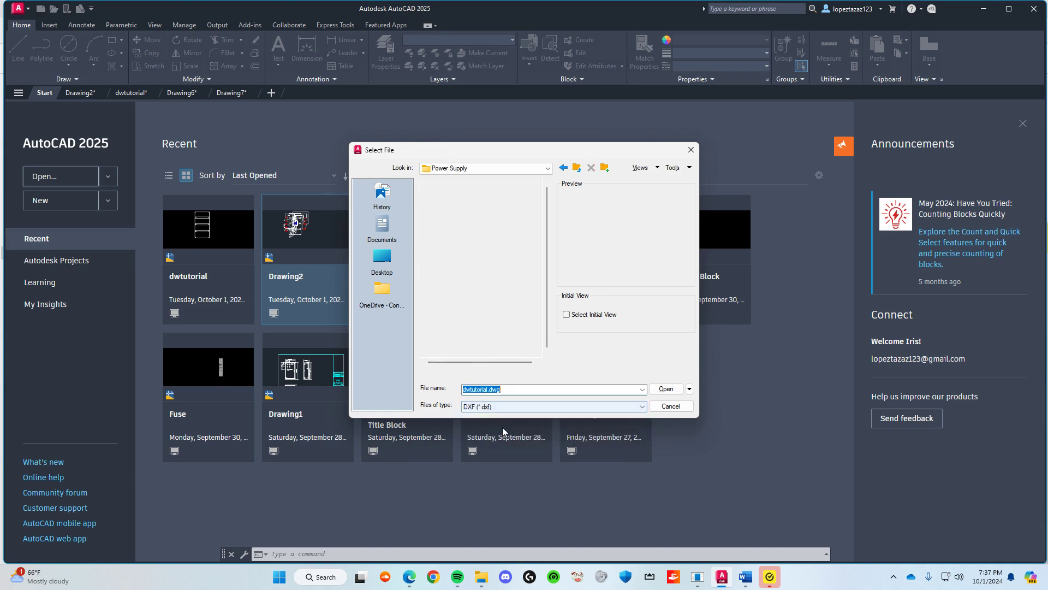
click(483, 198)
click(666, 389)
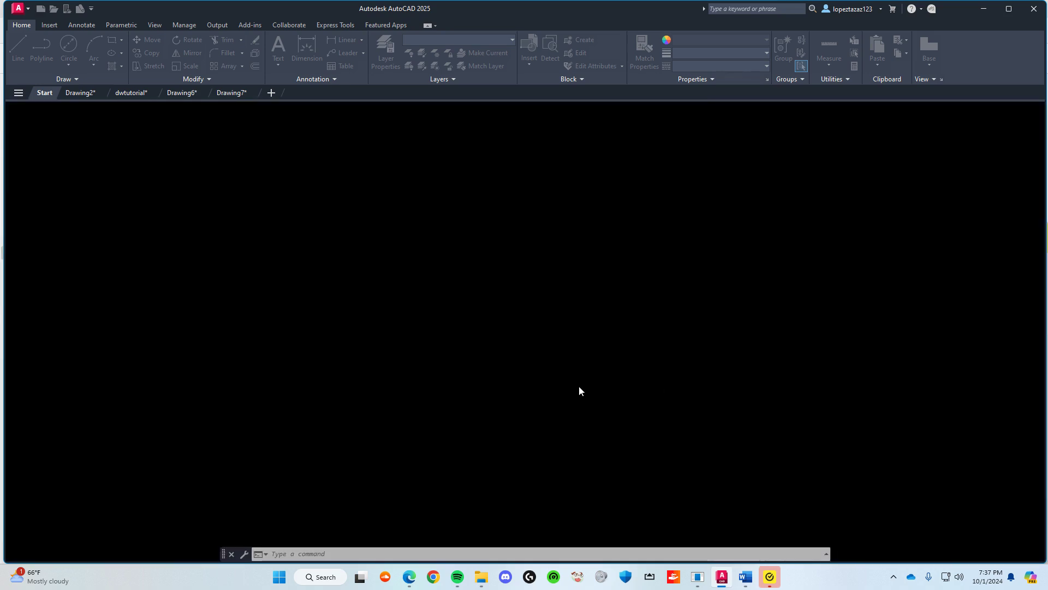
scroll(297, 426, up, 2)
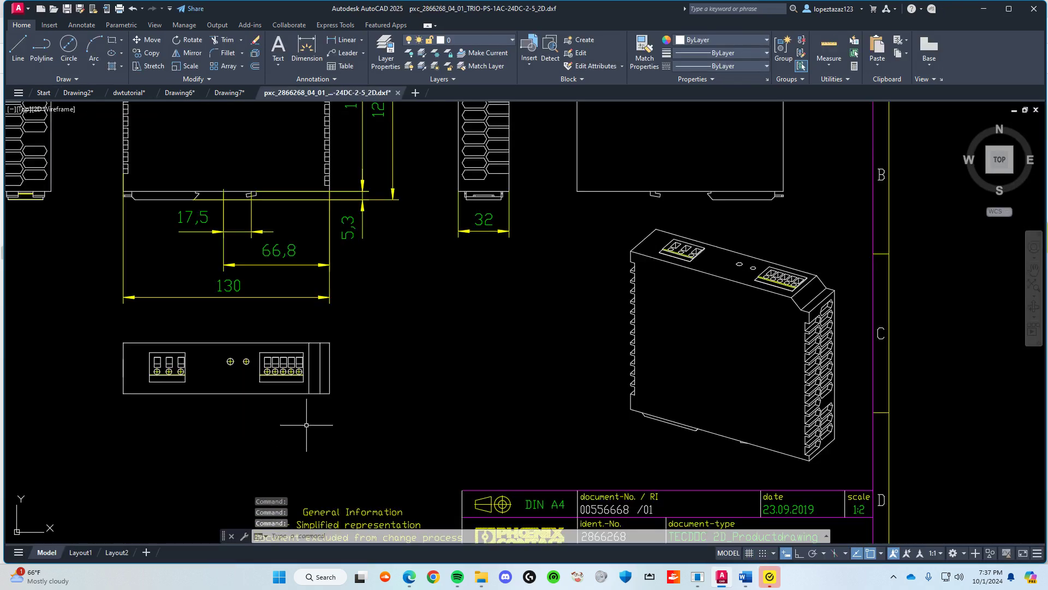
scroll(352, 398, down, 2)
scroll(355, 339, down, 2)
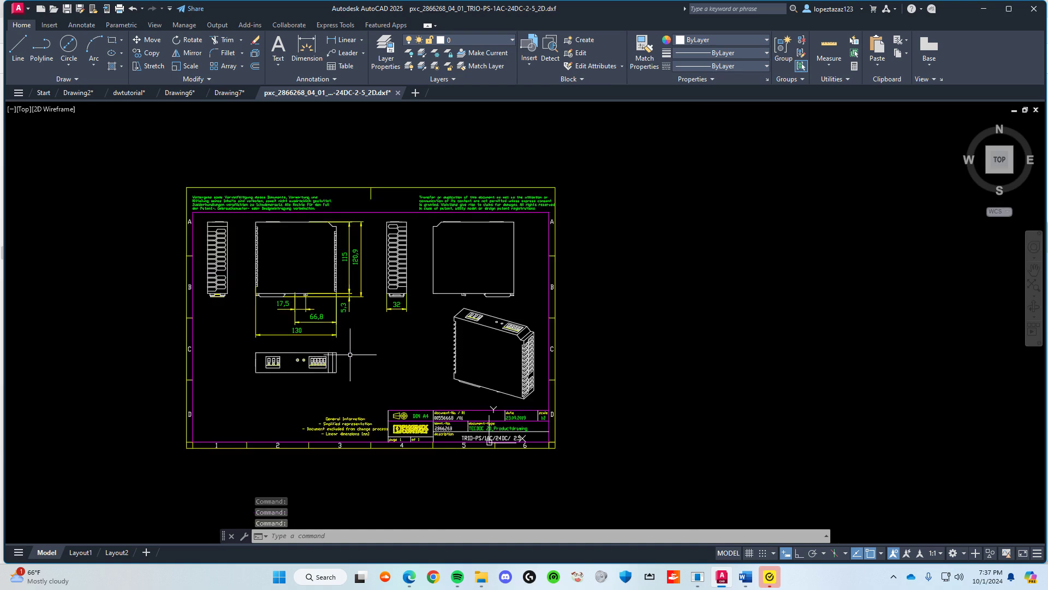
Step: Explode the entire imported power supply sheet into its component objects
key(ctrl+a)
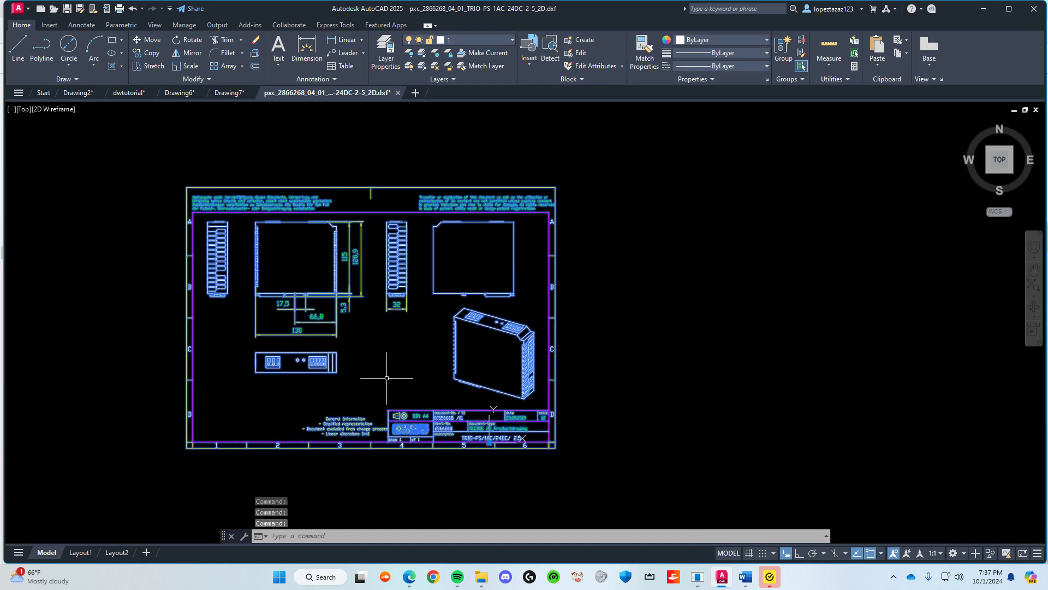
middle_drag(380, 380, 376, 382)
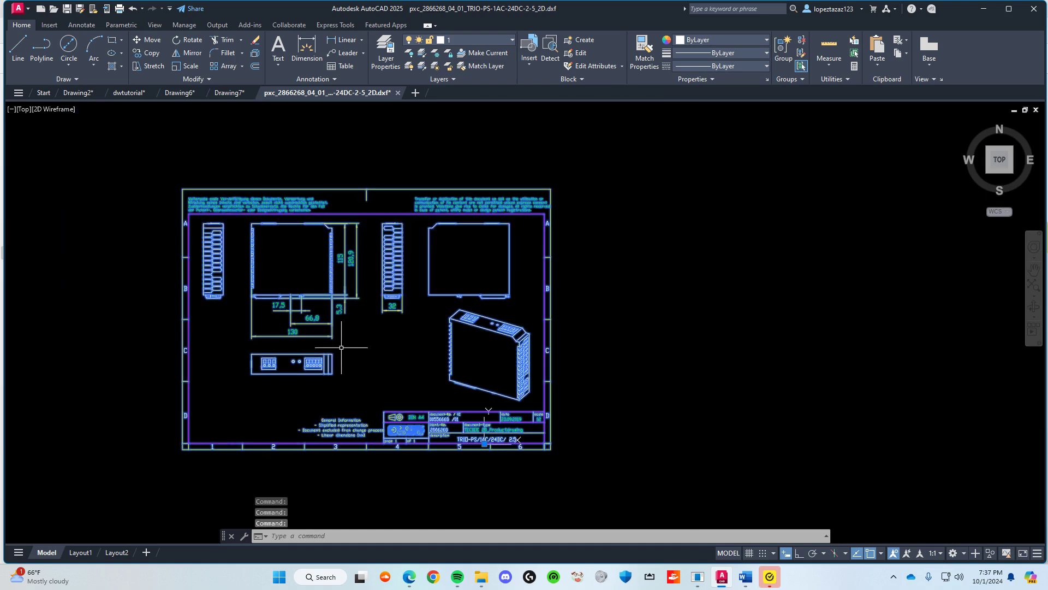
click(197, 79)
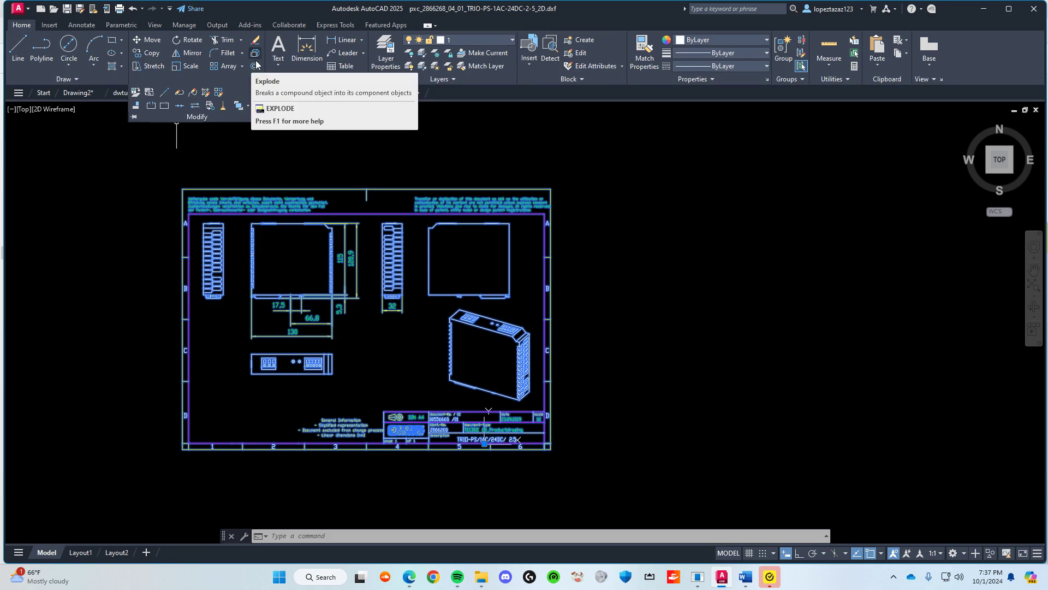
click(256, 59)
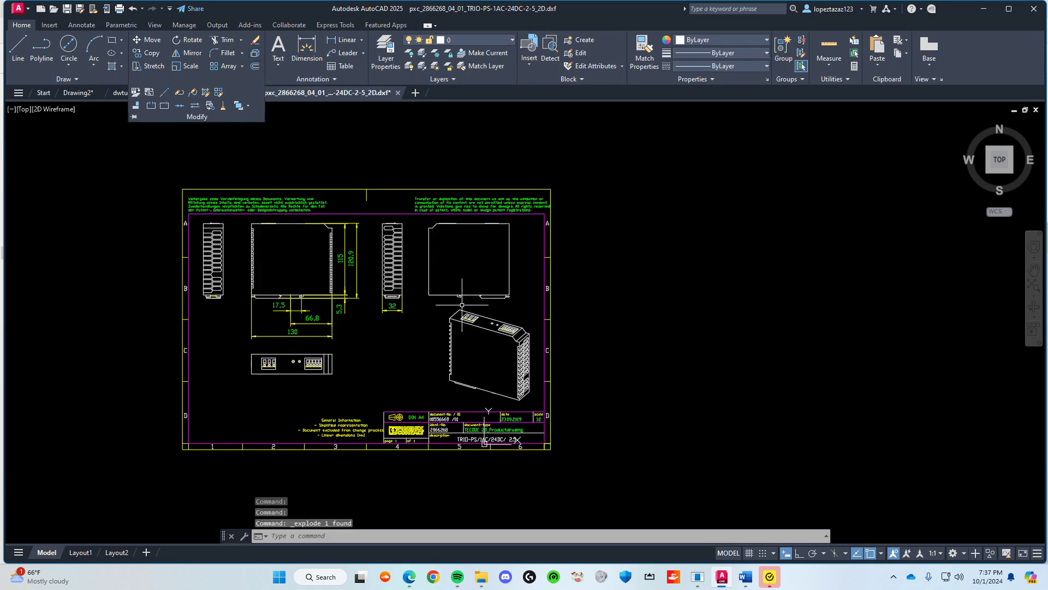
Step: Copy the power supply's terminal-side view below the 130 dimension and paste it into the dwtutorial drawing beside the panel
click(288, 351)
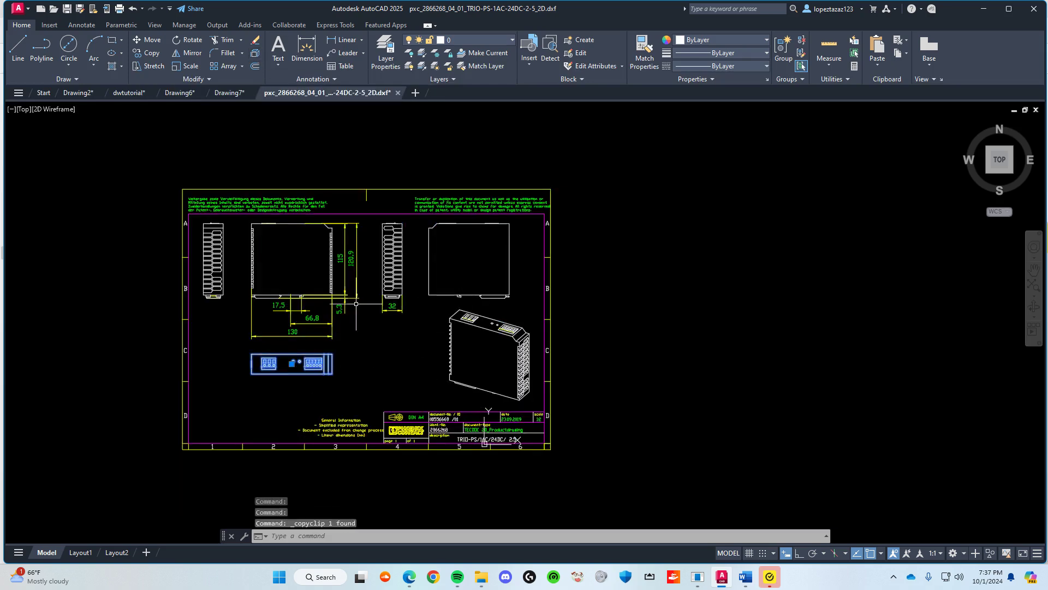
click(126, 92)
key(ctrl+v)
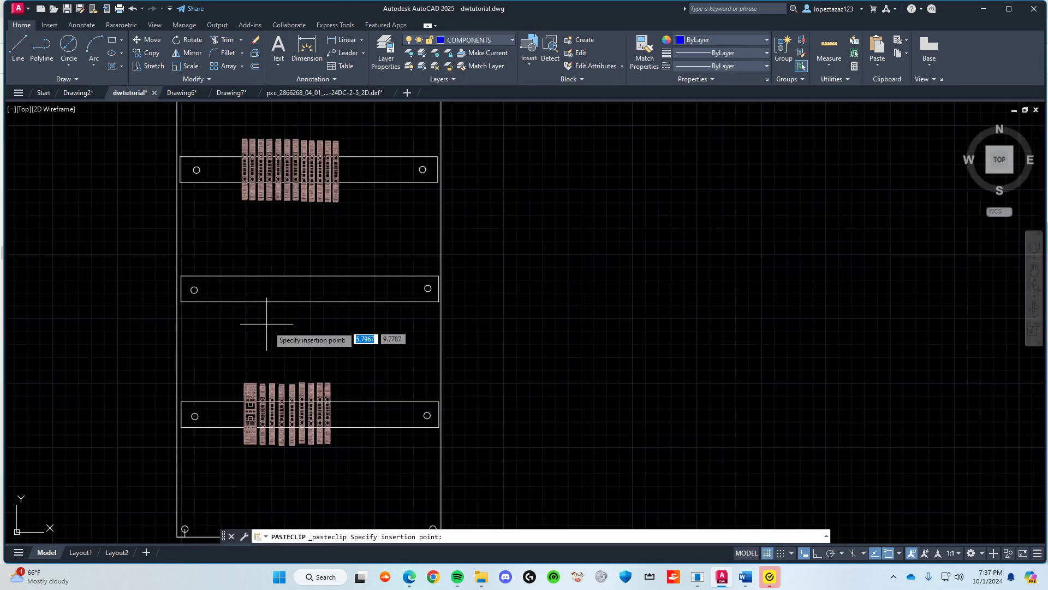
scroll(486, 318, down, 4)
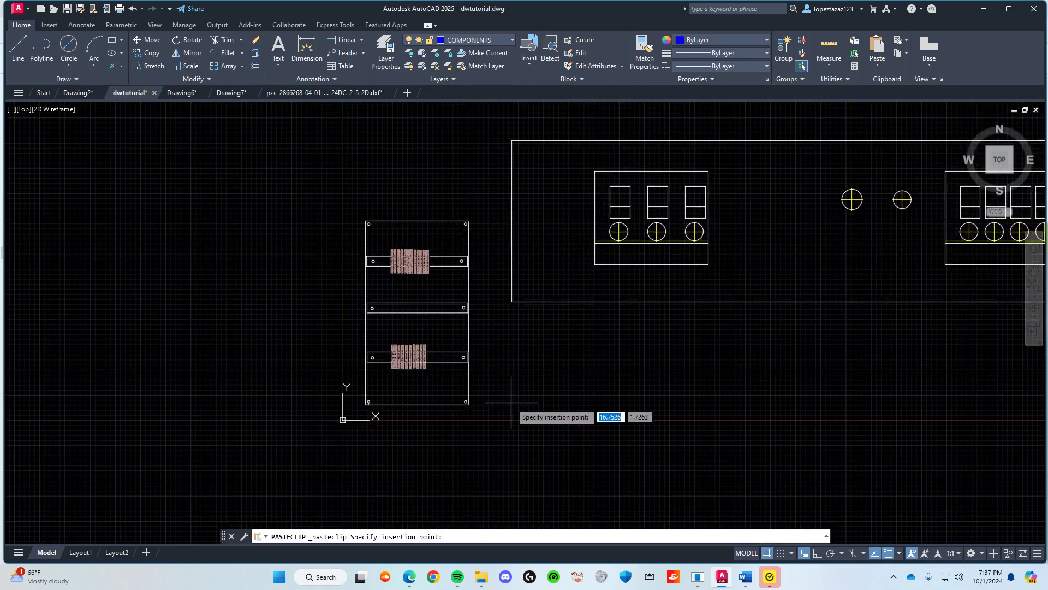
scroll(502, 402, down, 2)
click(500, 405)
Step: Scale the pasted power supply block down about its lower-left corner to roughly match the size of the panel components
click(917, 375)
click(543, 216)
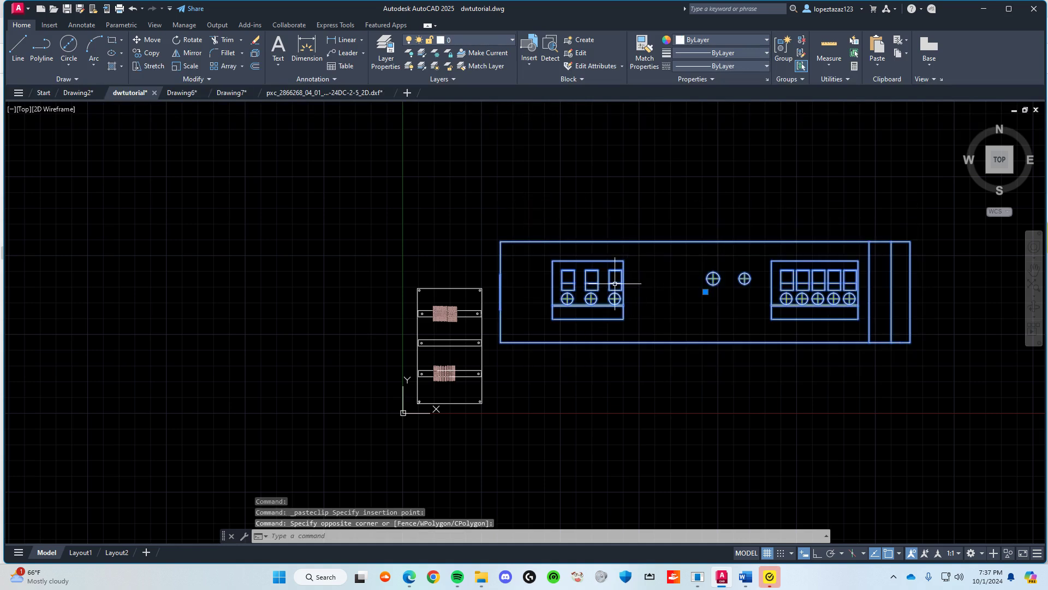
text(scale)
key(Return)
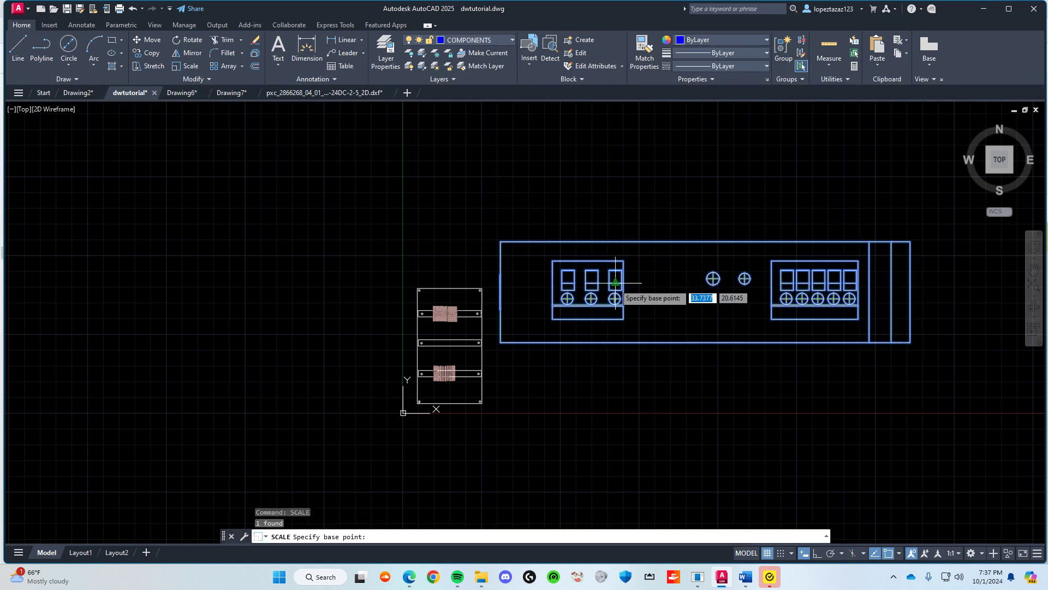
click(501, 342)
scroll(533, 326, up, 2)
scroll(481, 344, up, 4)
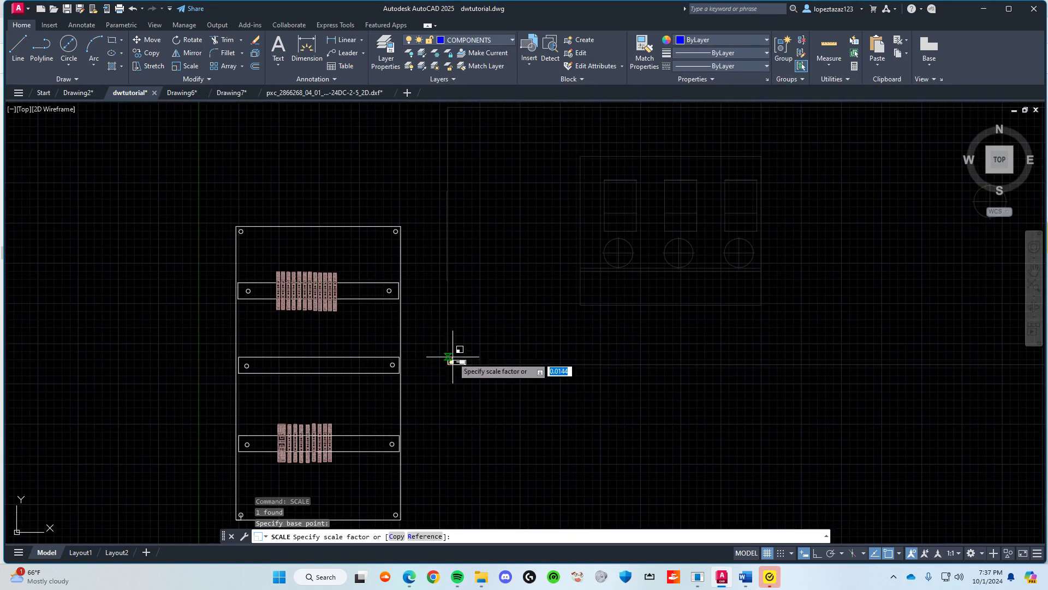
click(465, 350)
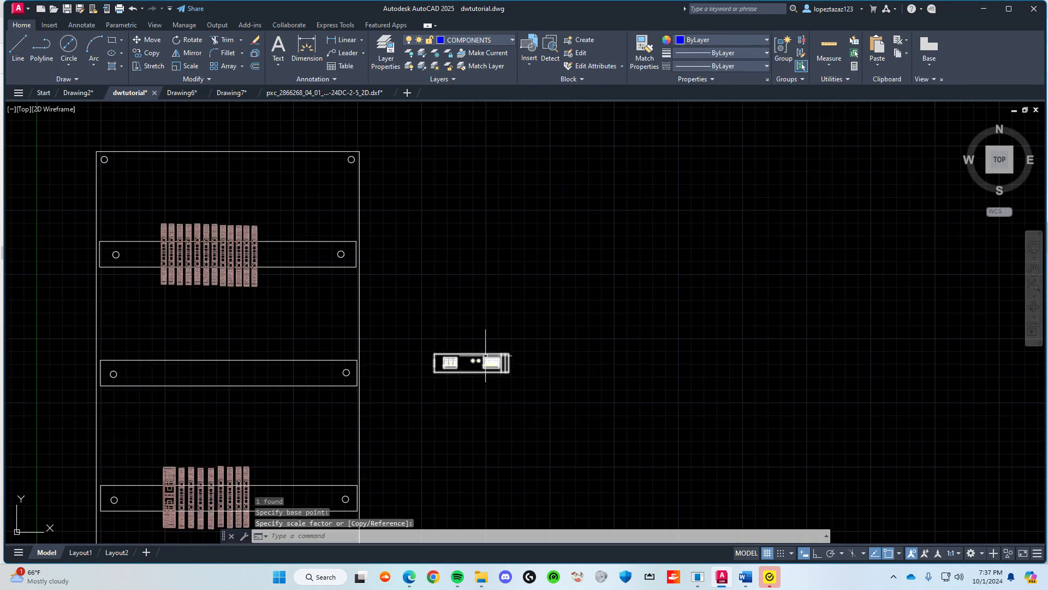
Step: Rotate the power supply block a quarter turn clockwise about its lower-left corner so it stands vertically
click(486, 355)
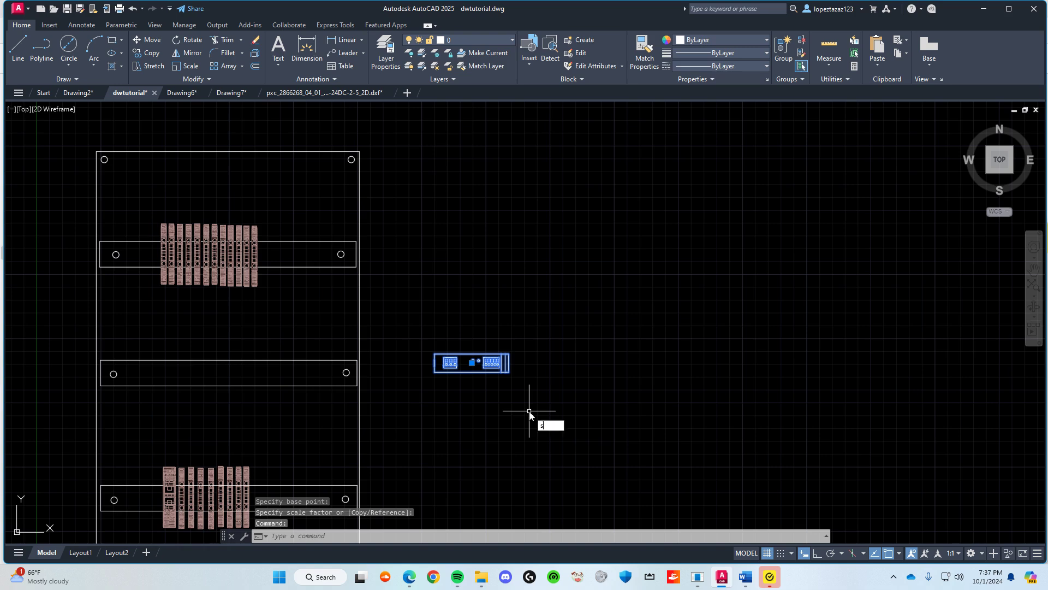
text(rotate)
key(Return)
scroll(480, 414, up, 4)
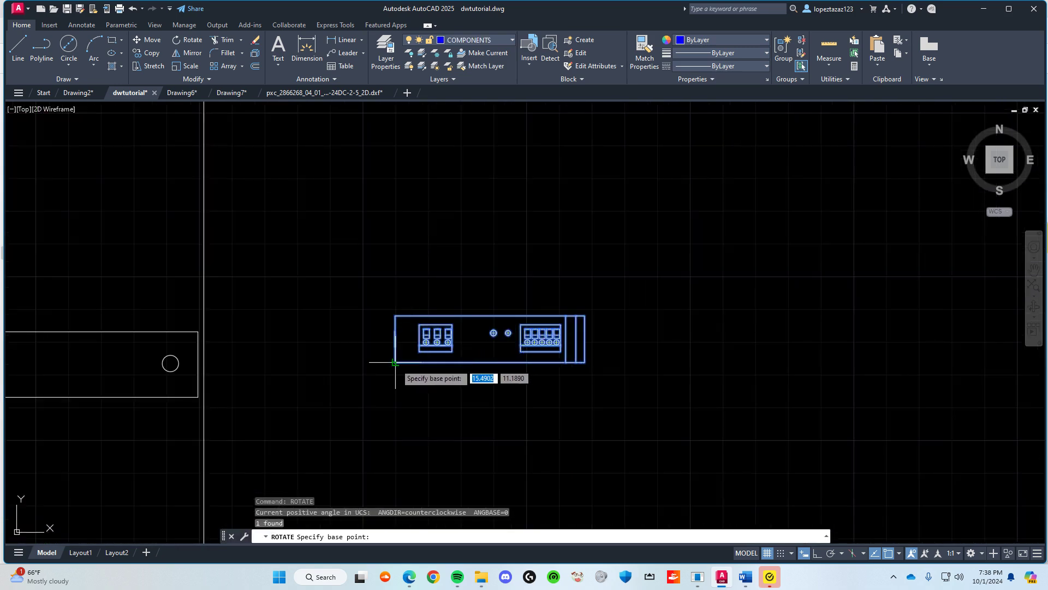
click(395, 362)
click(399, 435)
scroll(445, 402, down, 2)
scroll(447, 388, up, 2)
middle_drag(440, 458, 421, 354)
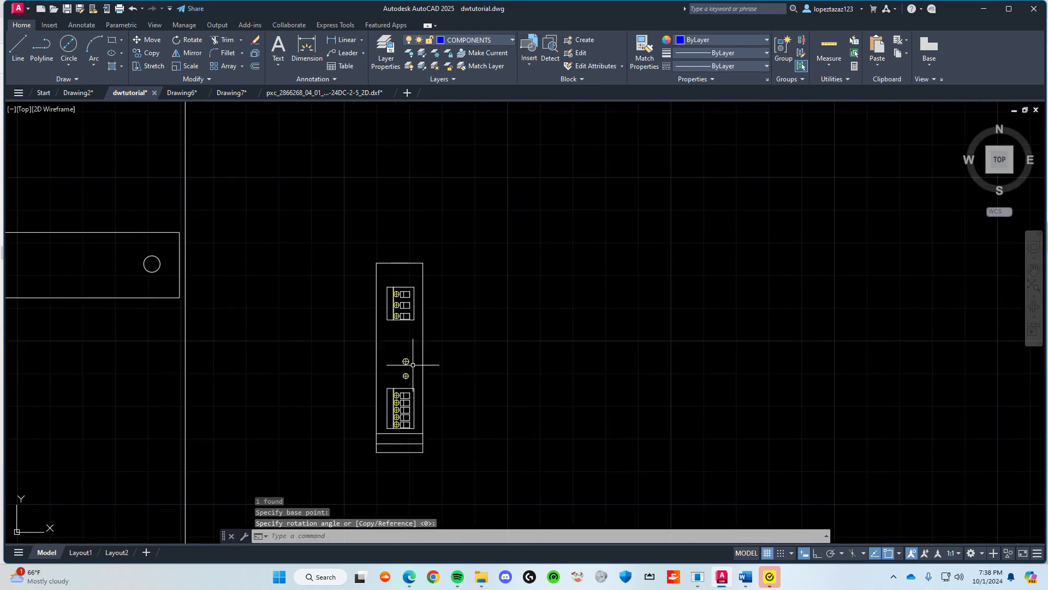
Step: Compare the power supply's shape and terminals with the source DXF sheet and the finished panel in Drawing2
click(405, 325)
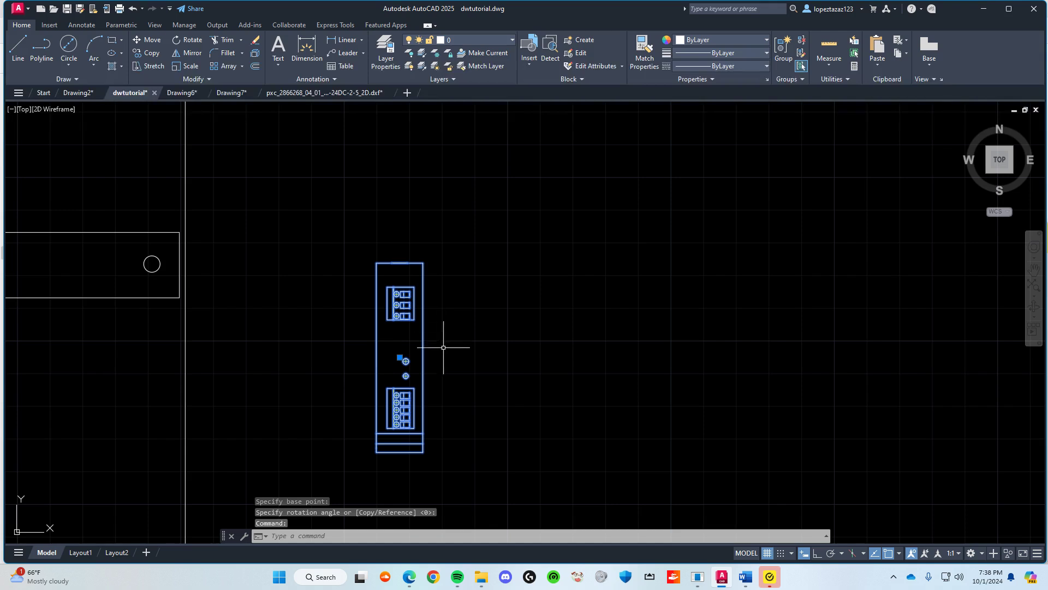
click(268, 94)
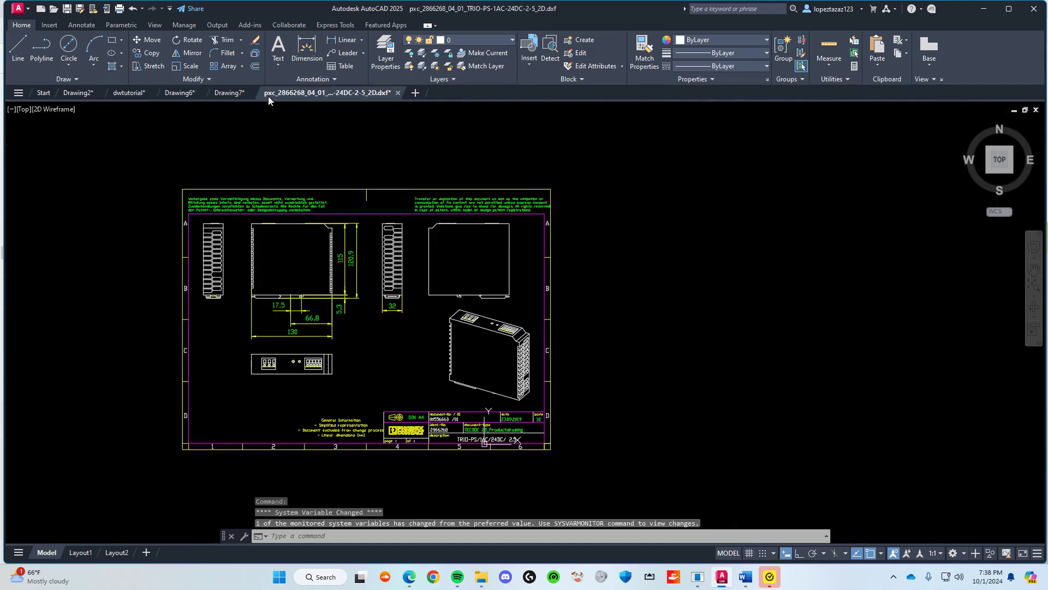
scroll(330, 382, up, 4)
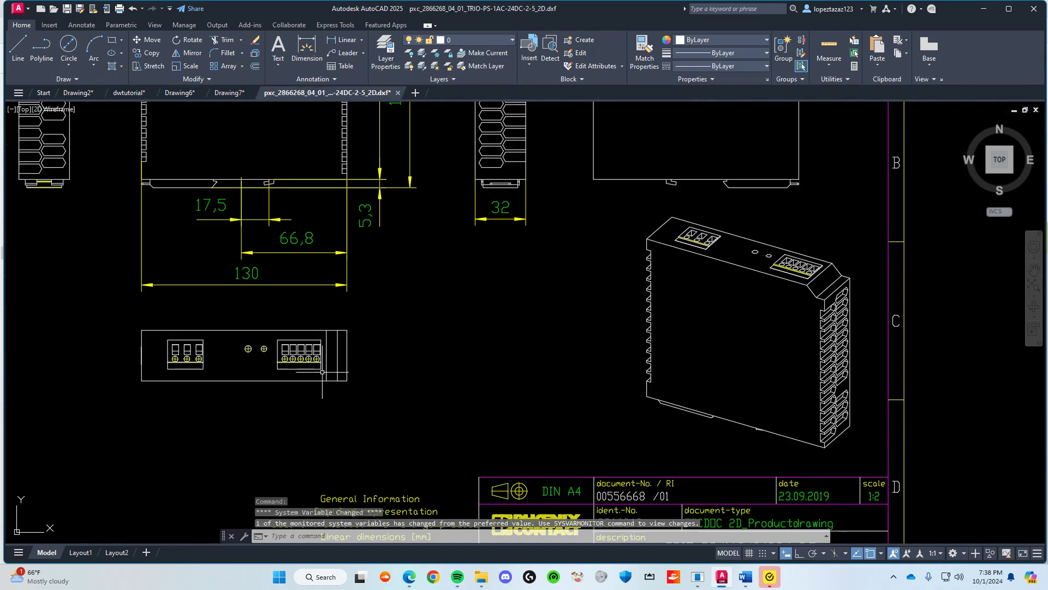
scroll(323, 373, down, 3)
scroll(326, 381, up, 3)
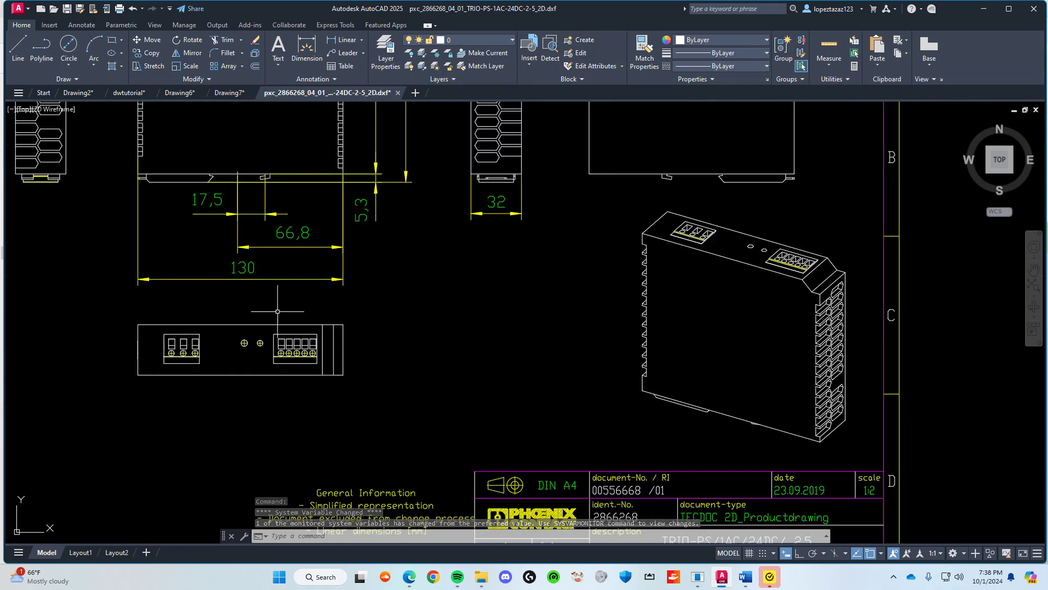
click(127, 94)
click(76, 93)
scroll(334, 262, down, 2)
scroll(334, 261, up, 2)
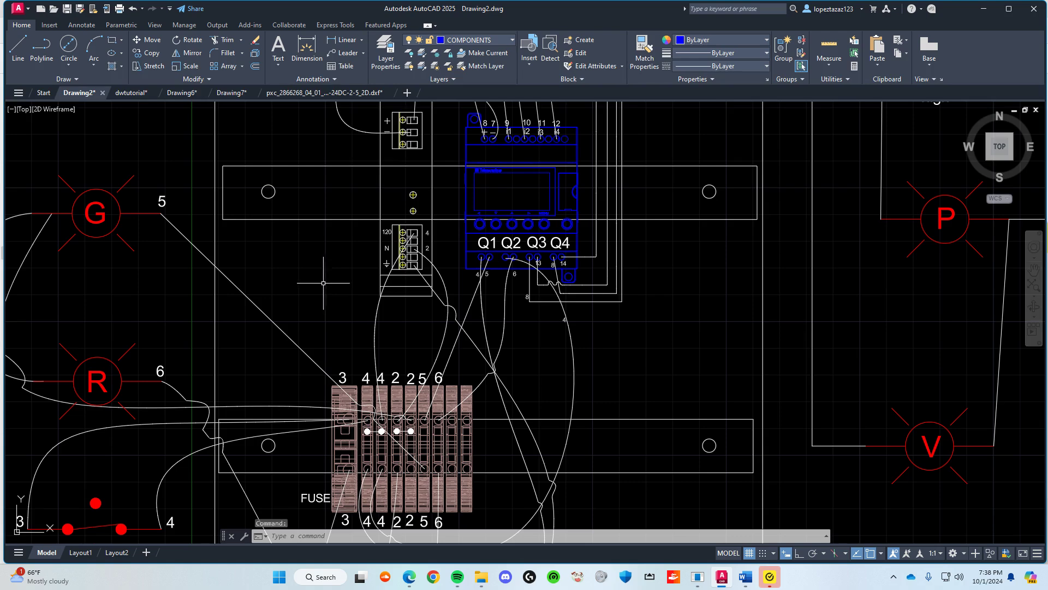
middle_drag(320, 287, 295, 342)
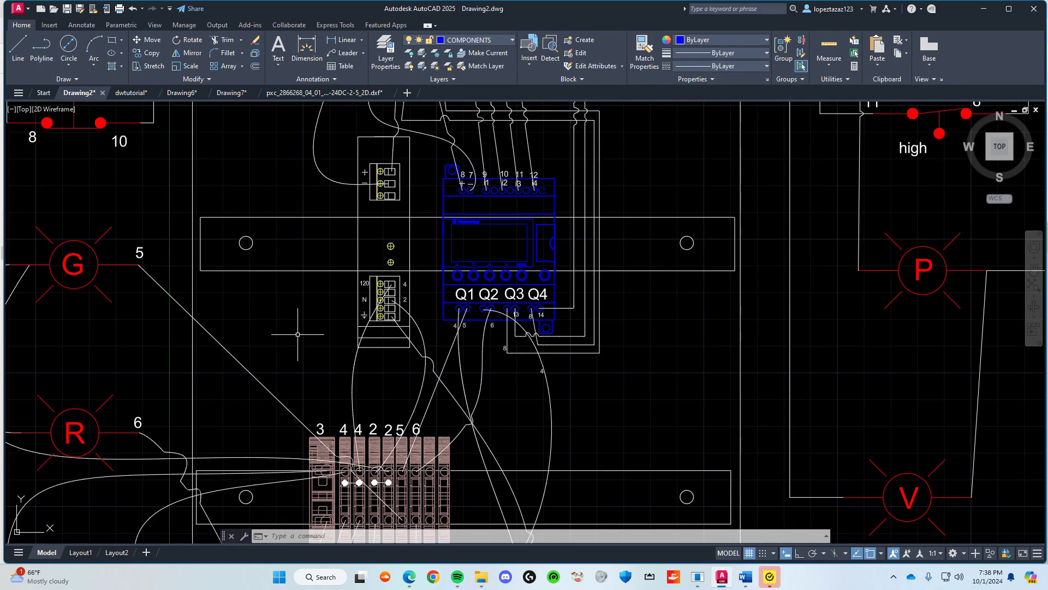
click(309, 97)
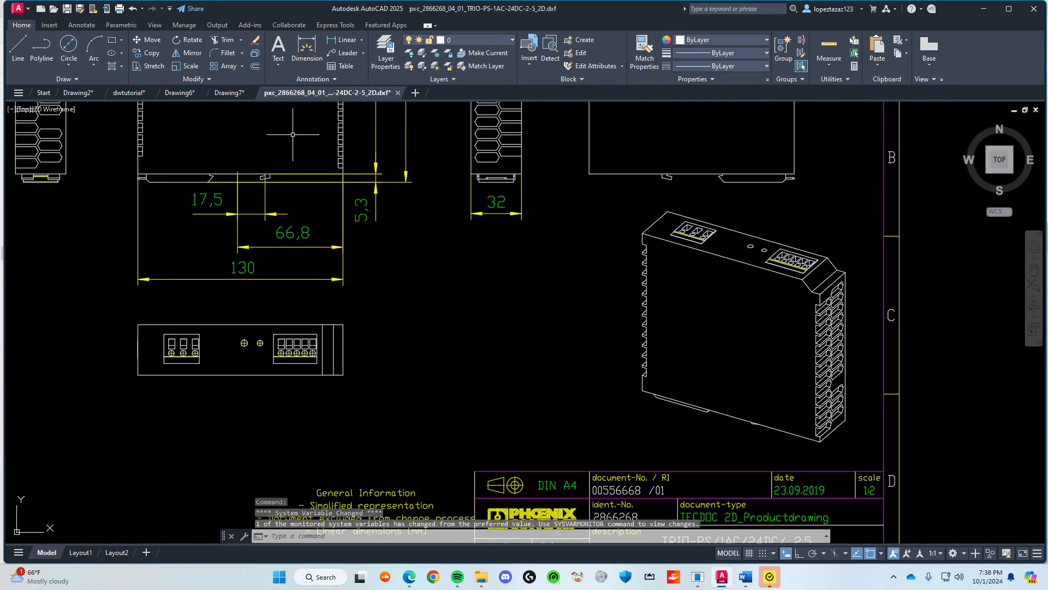
click(223, 95)
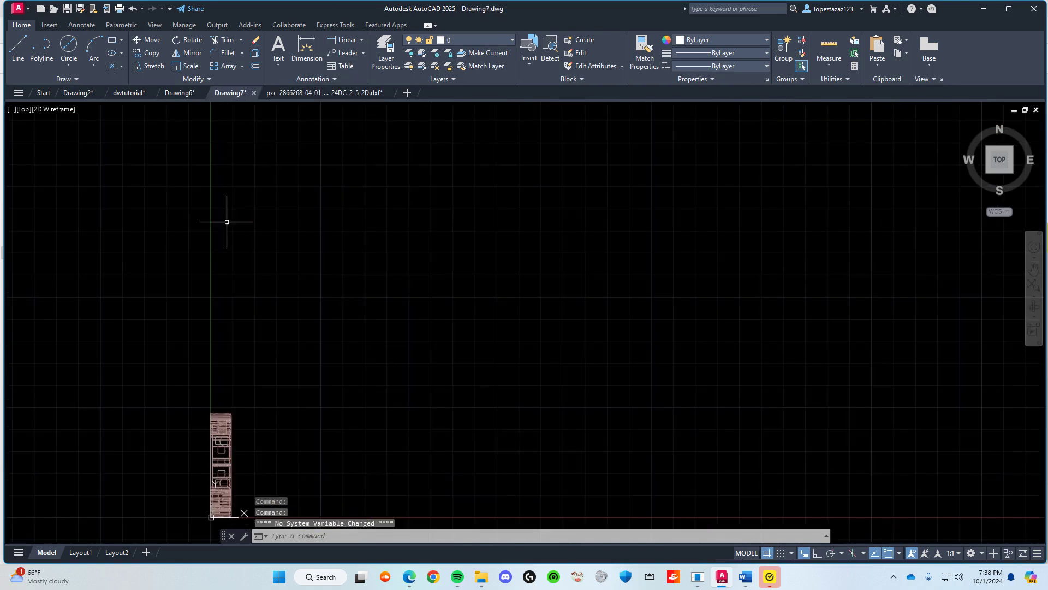
click(117, 96)
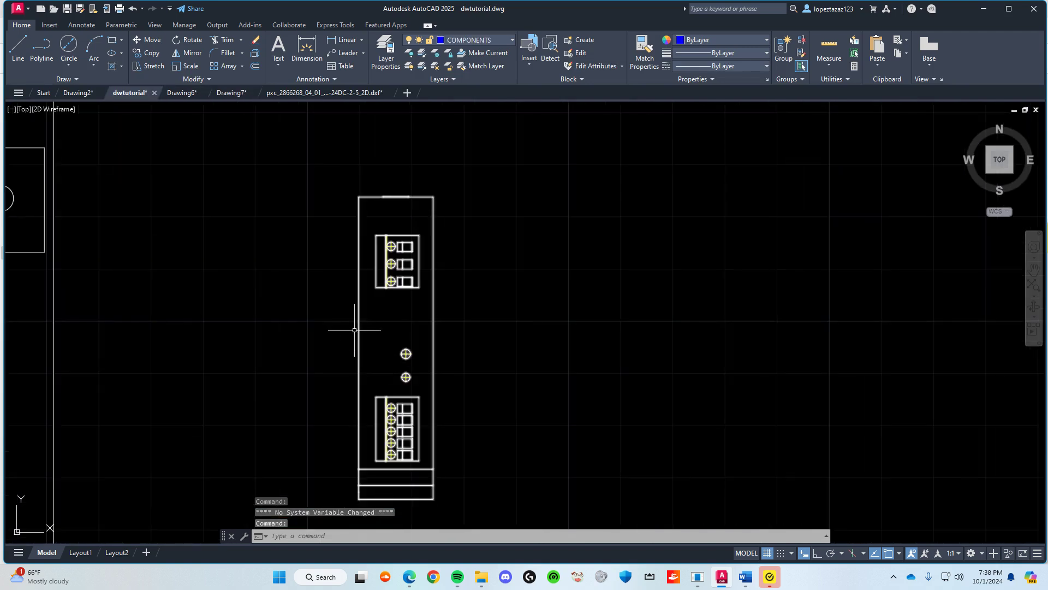
click(81, 94)
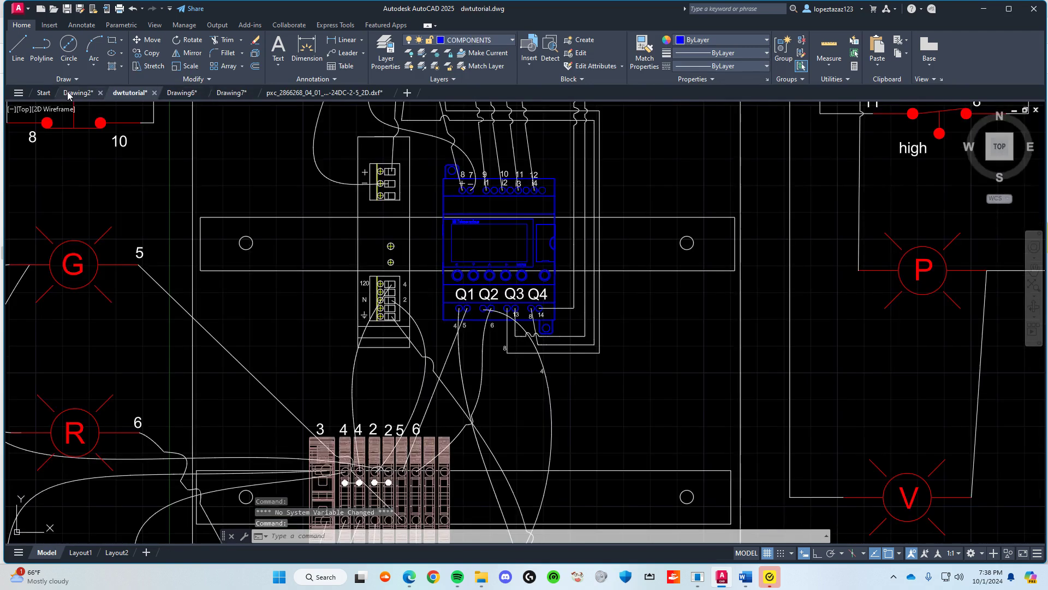
click(119, 93)
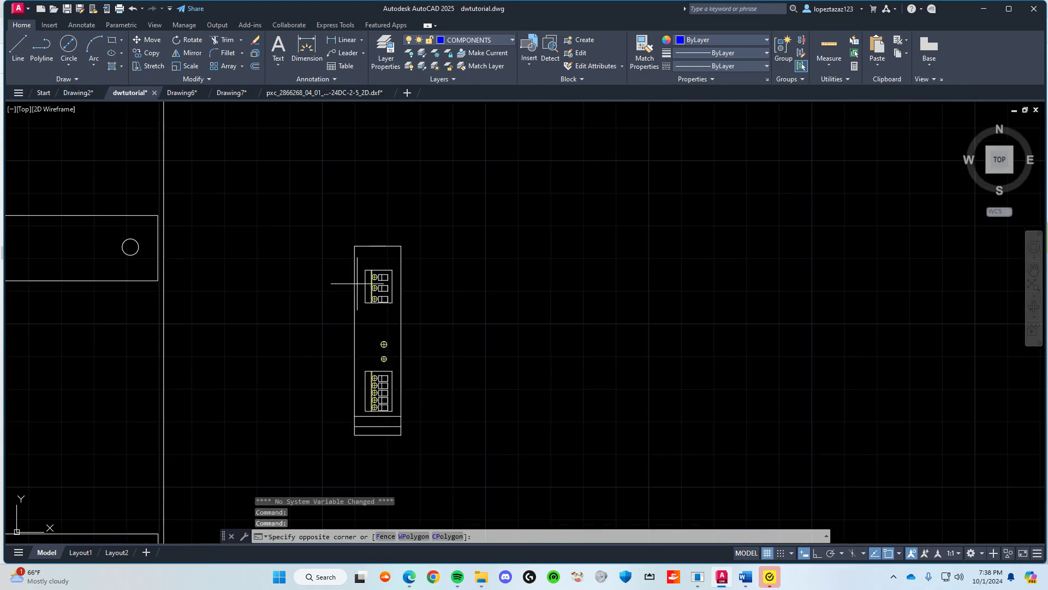
Step: Move the power supply block from beside the panel onto the left part of the middle rail
click(353, 281)
scroll(285, 348, down, 2)
middle_drag(255, 348, 490, 360)
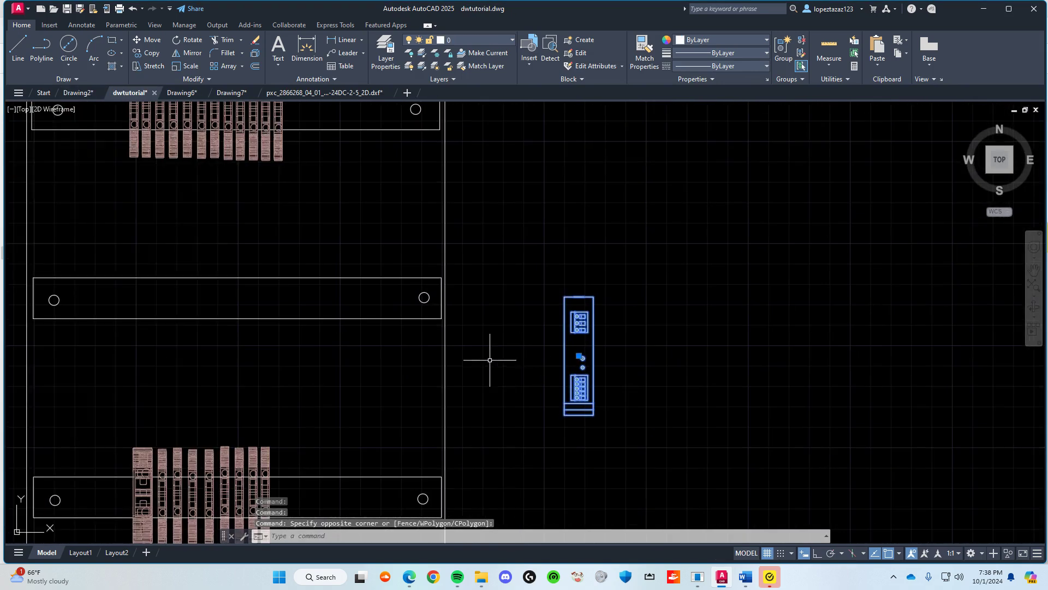
click(579, 356)
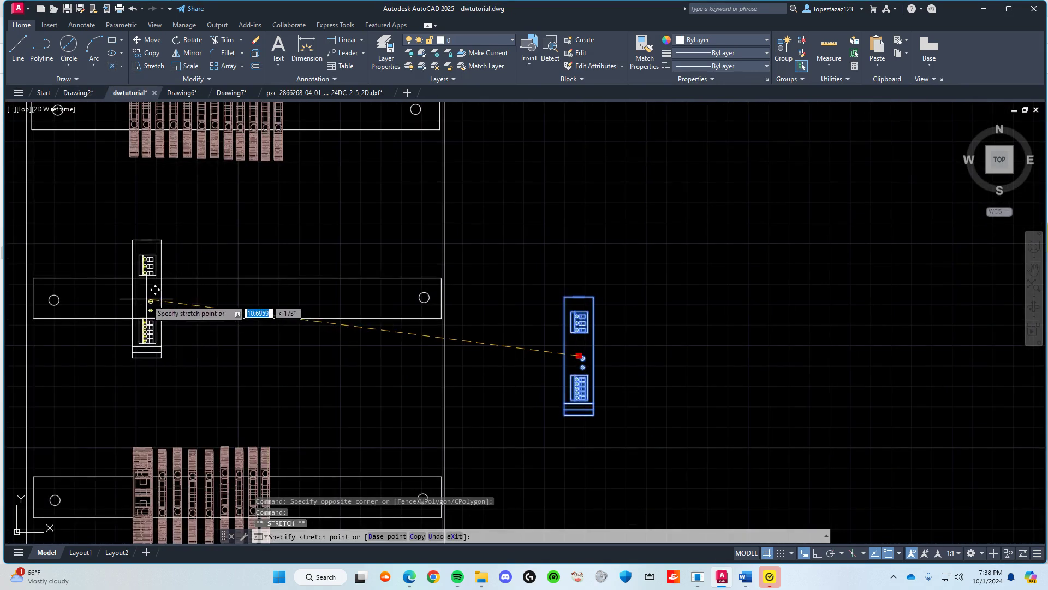
click(151, 300)
scroll(180, 260, up, 2)
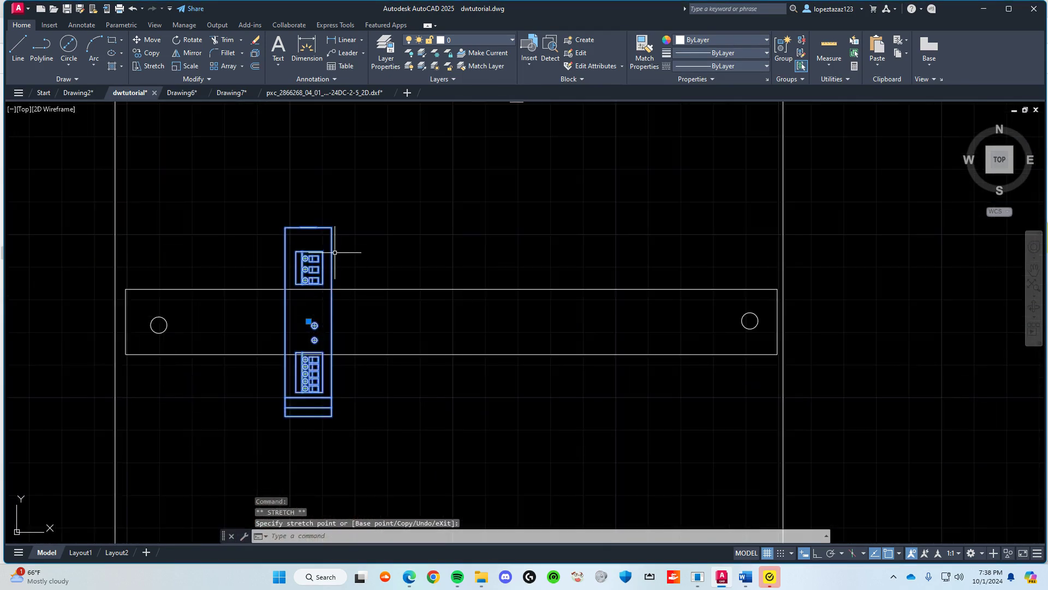
Step: Scale the power supply block up by a factor of about 1.2 about its lower-left corner
key(Return)
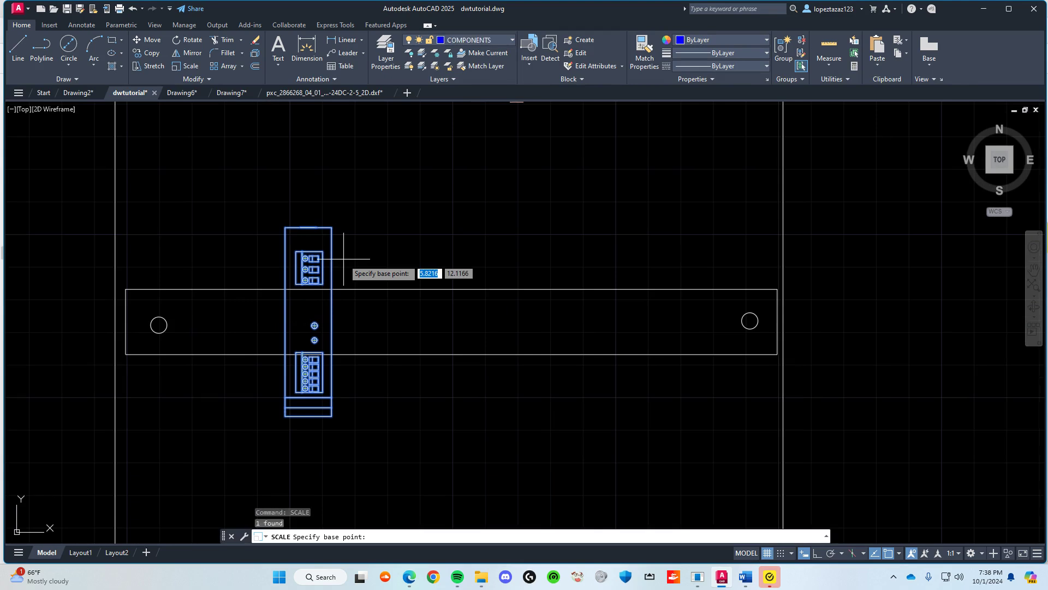
click(285, 416)
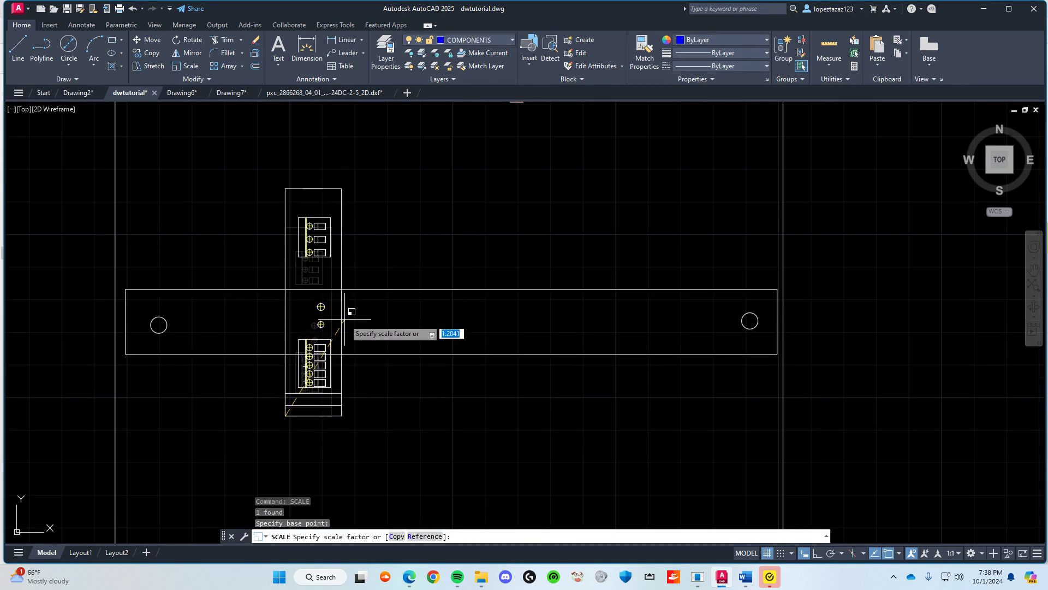
click(348, 318)
Step: Move the power supply block slightly upward on the middle rail and save the drawing
click(323, 329)
click(325, 325)
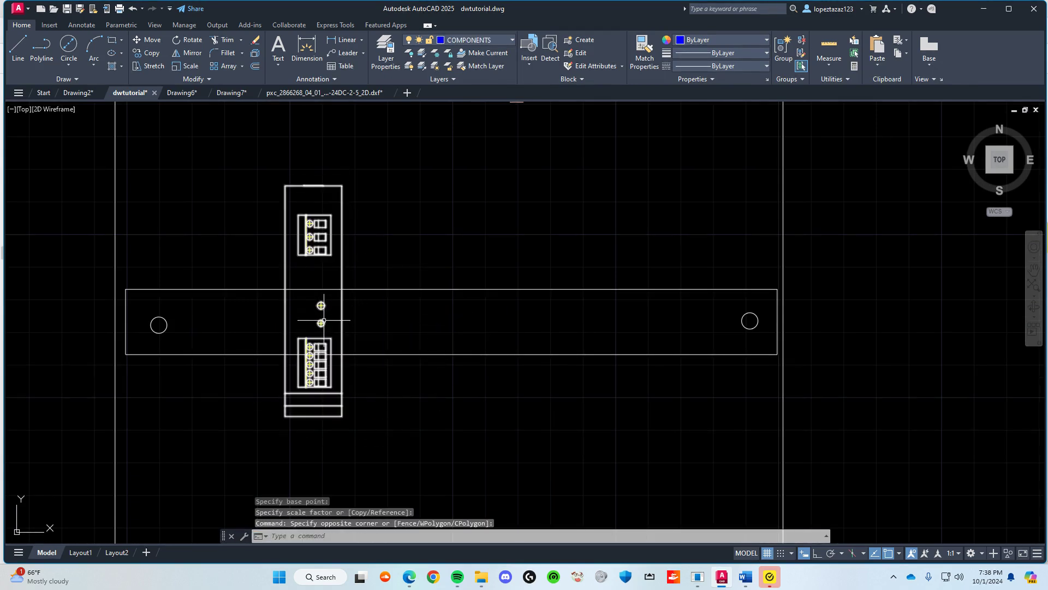
click(324, 320)
text(m)
key(Return)
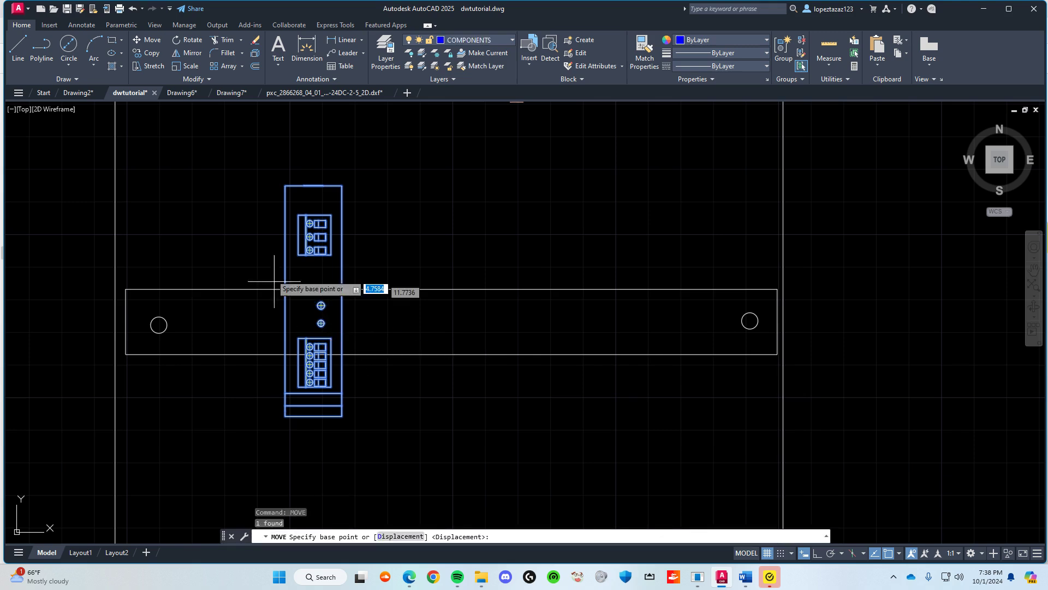
click(315, 254)
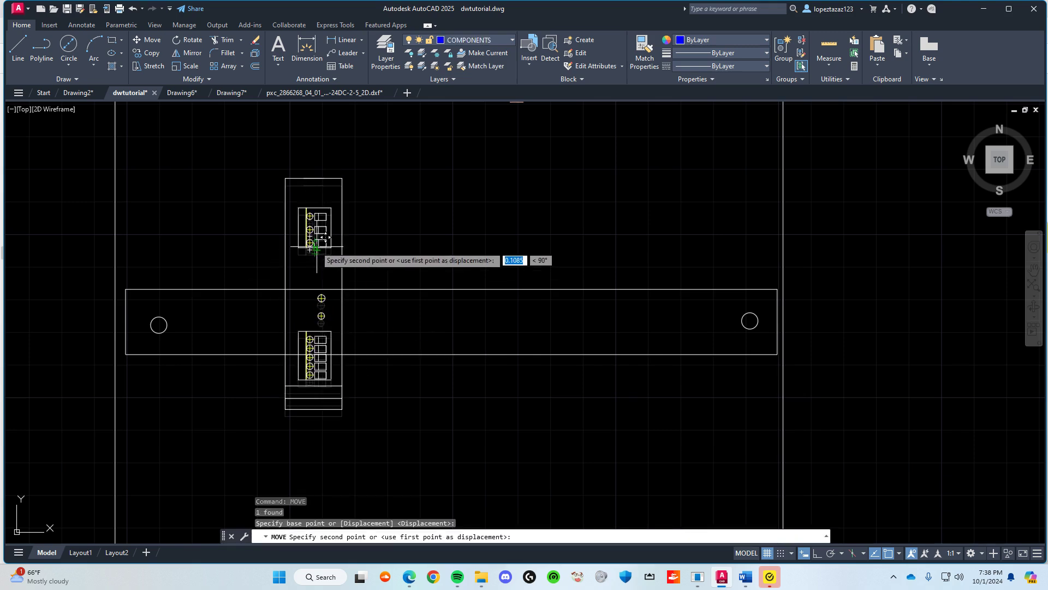
click(315, 251)
scroll(406, 367, down, 5)
key(ctrl+s)
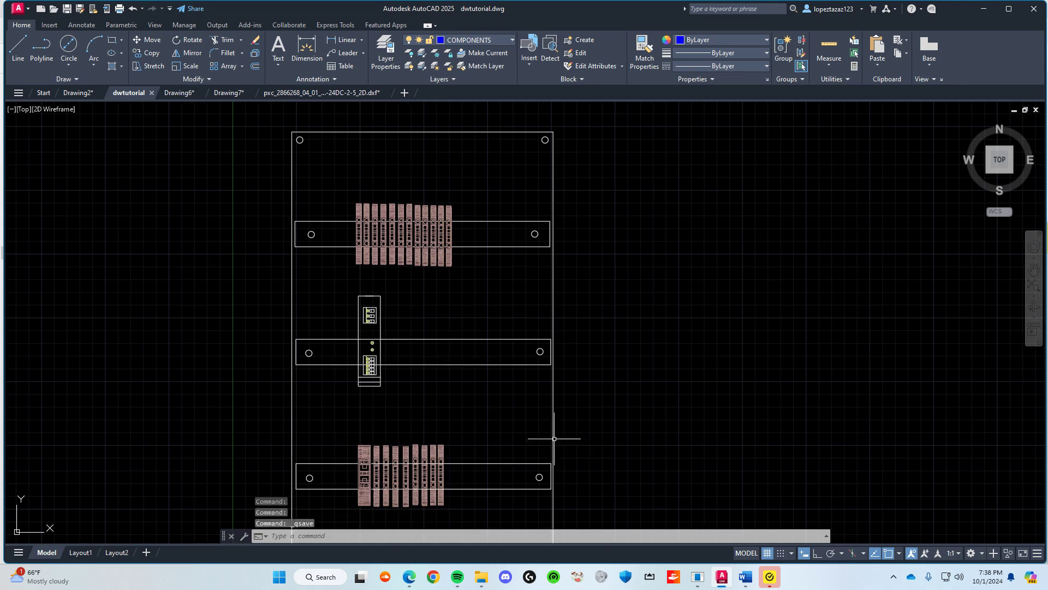
Step: Assign the power supply block on the middle rail to the COMPONENTS layer
click(369, 310)
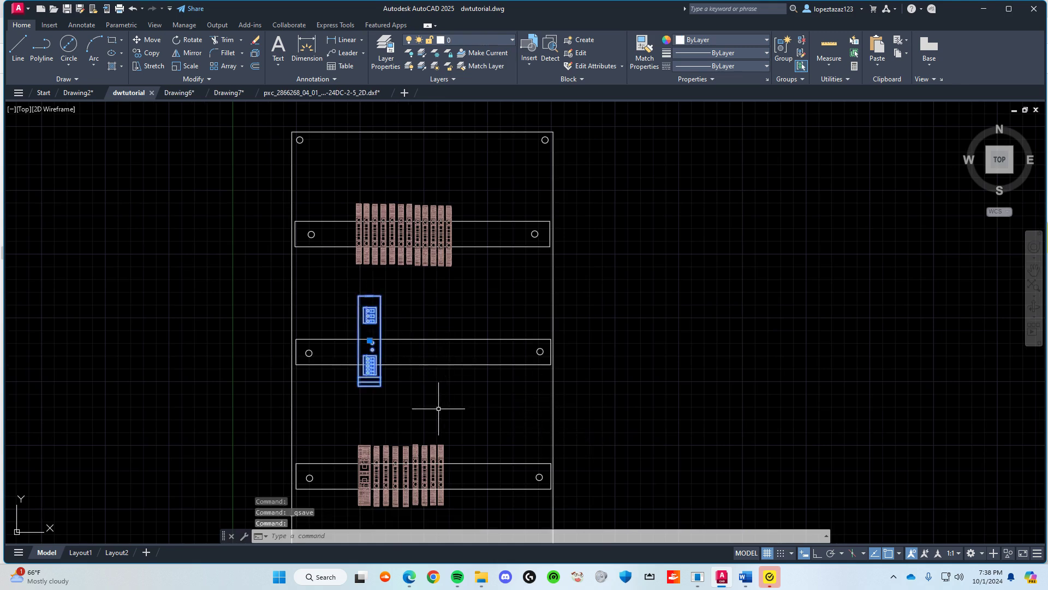
key(ctrl+1)
click(125, 153)
click(133, 151)
click(117, 181)
key(ctrl+1)
key(Escape)
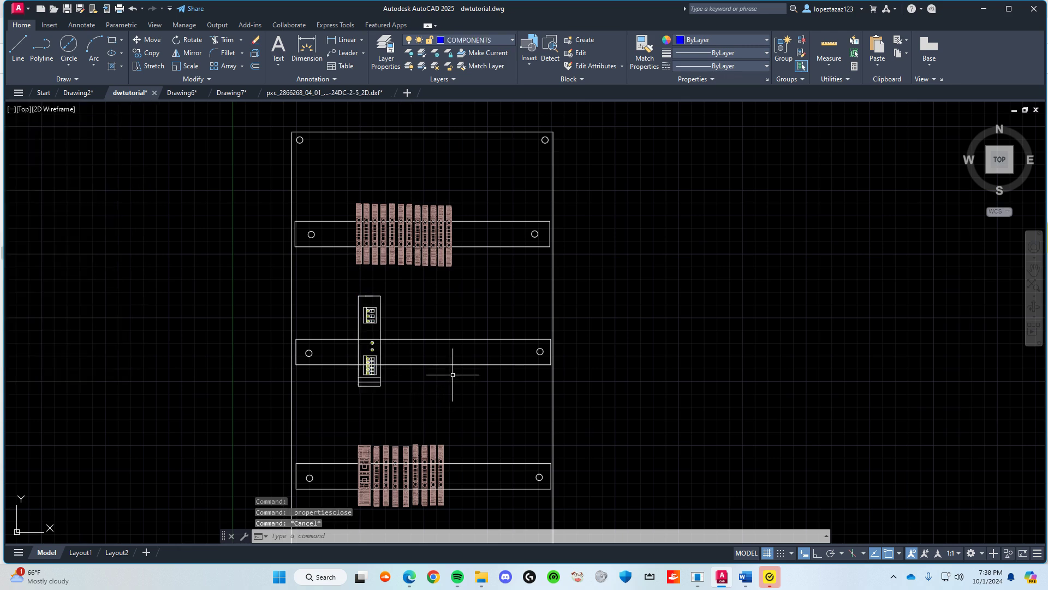
Step: Check the layer and colour properties of the power supply block
scroll(405, 356, up, 2)
click(347, 292)
key(ctrl+1)
key(ctrl+1)
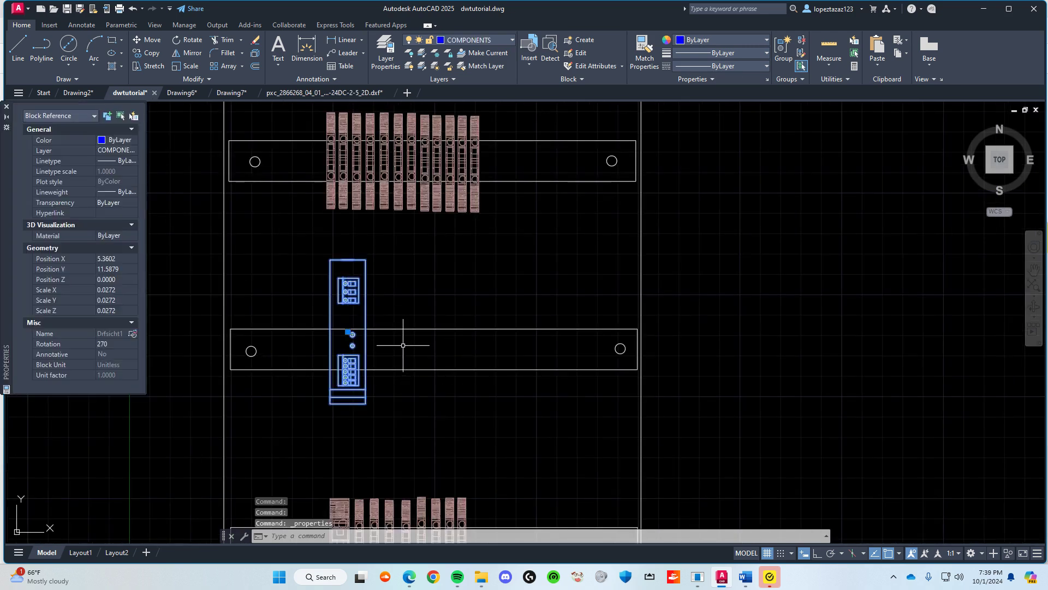
key(Escape)
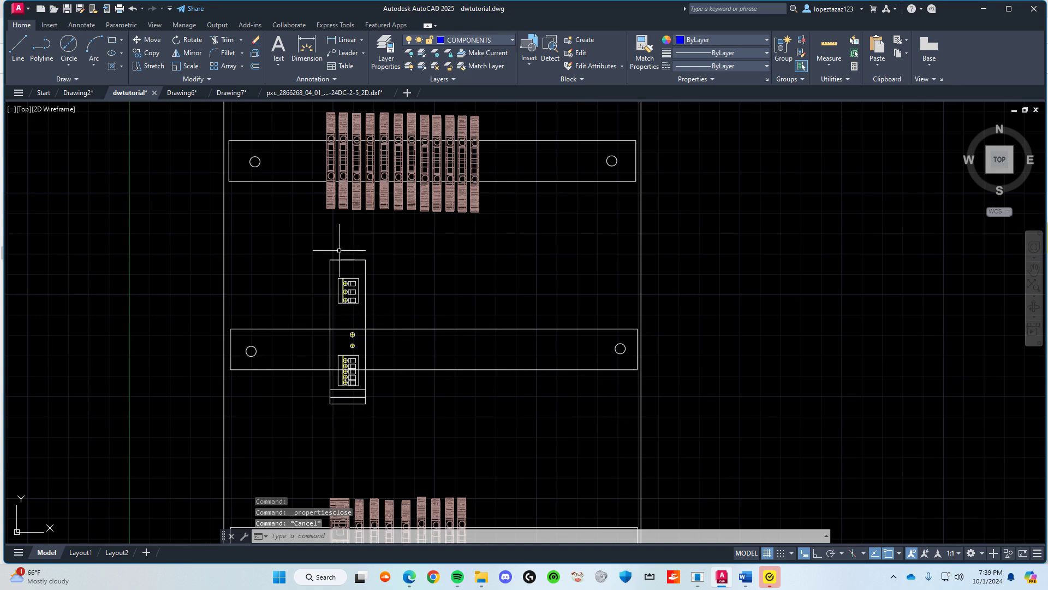
click(407, 93)
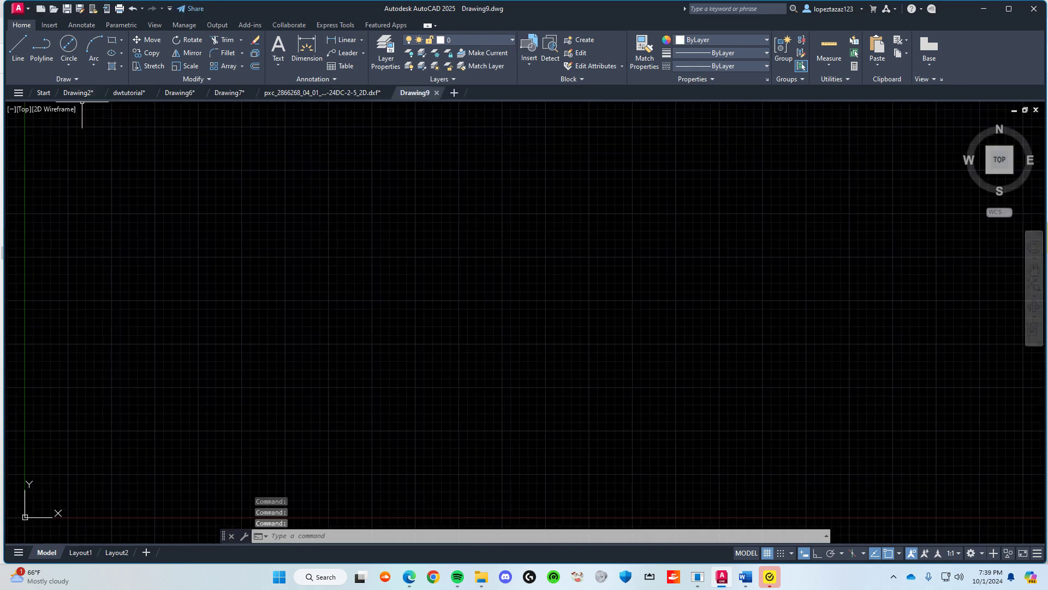
click(437, 93)
click(77, 93)
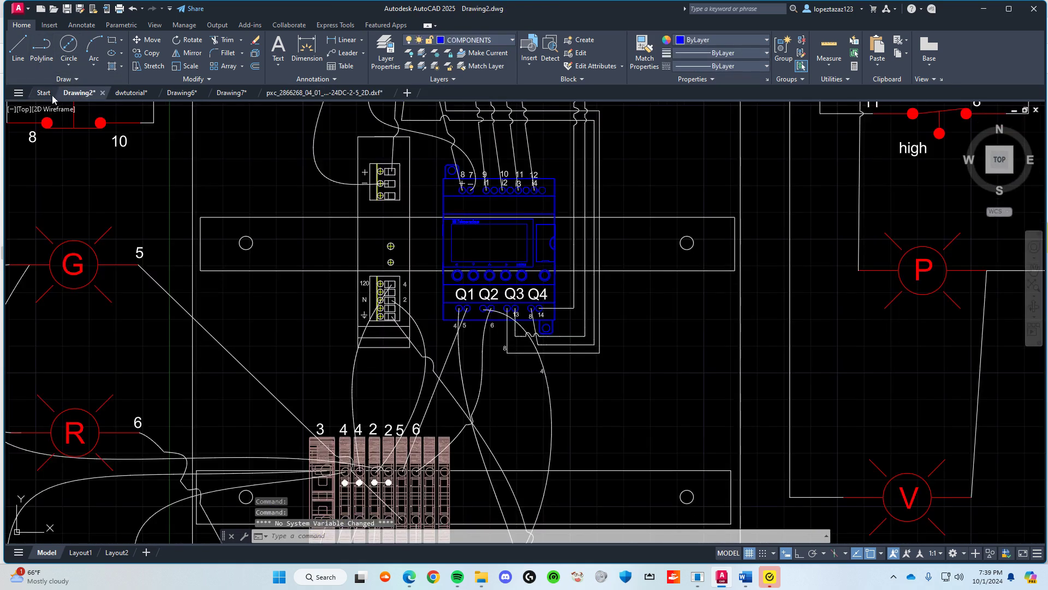
Step: Open the relay drawing SR2B121Bmodel_CAD2D-MECHANICAL_front.dxf from the Relay folder in EECE2070
click(43, 93)
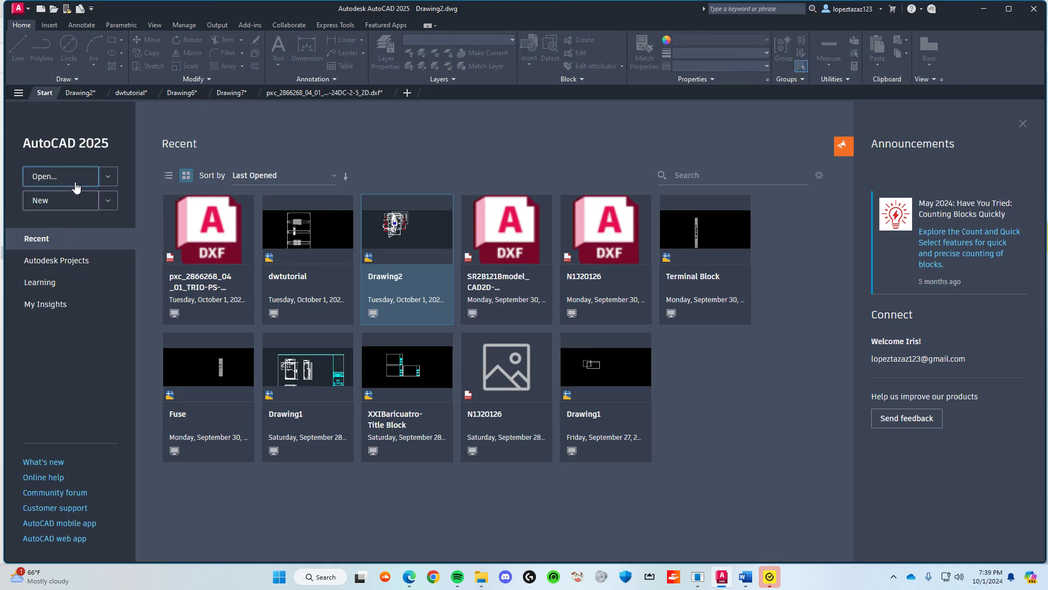
click(77, 177)
click(577, 168)
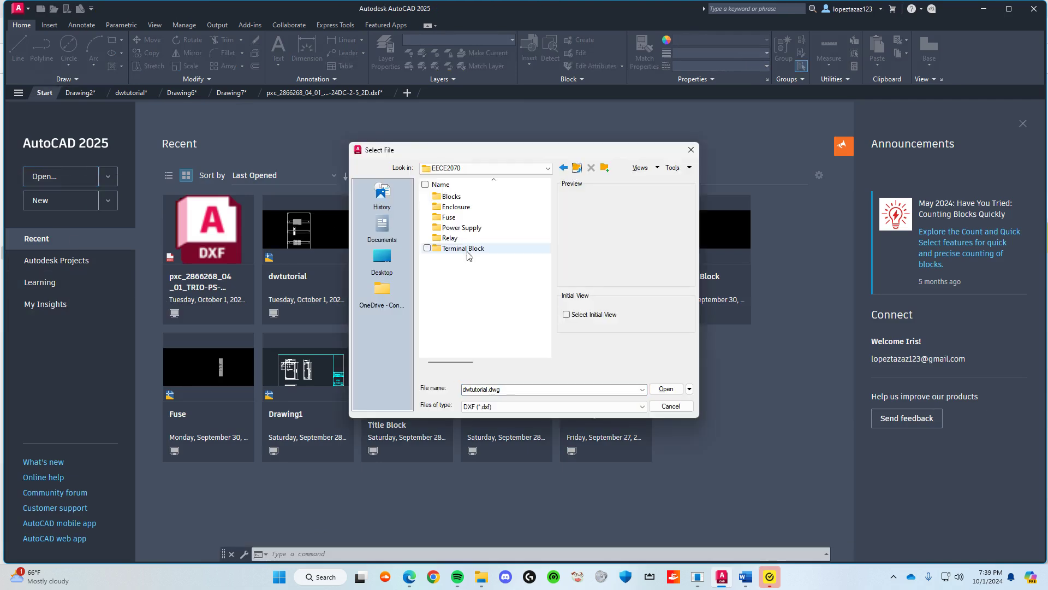
double_click(451, 238)
click(480, 196)
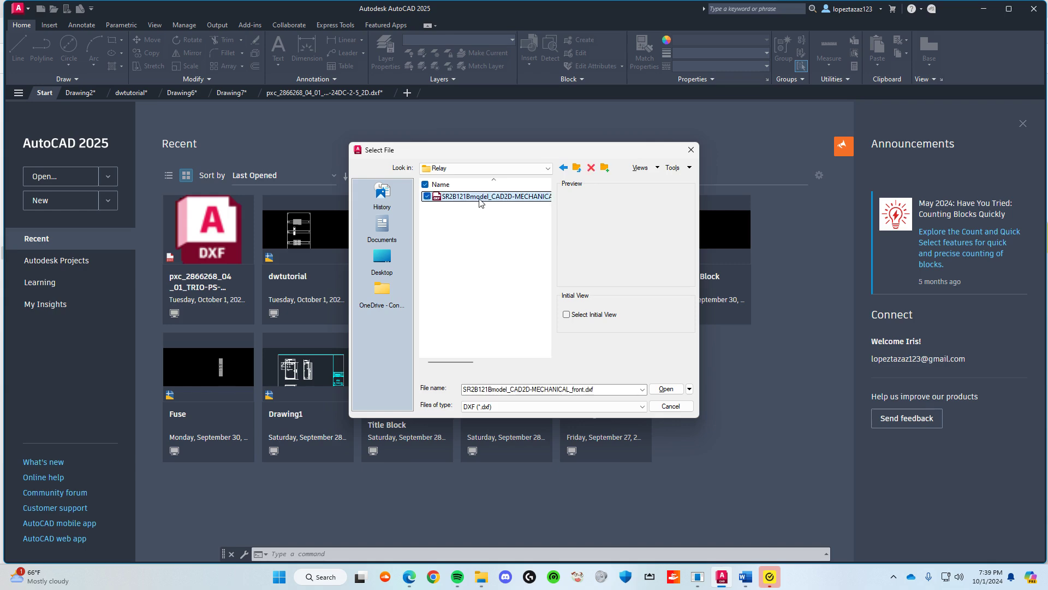
click(666, 390)
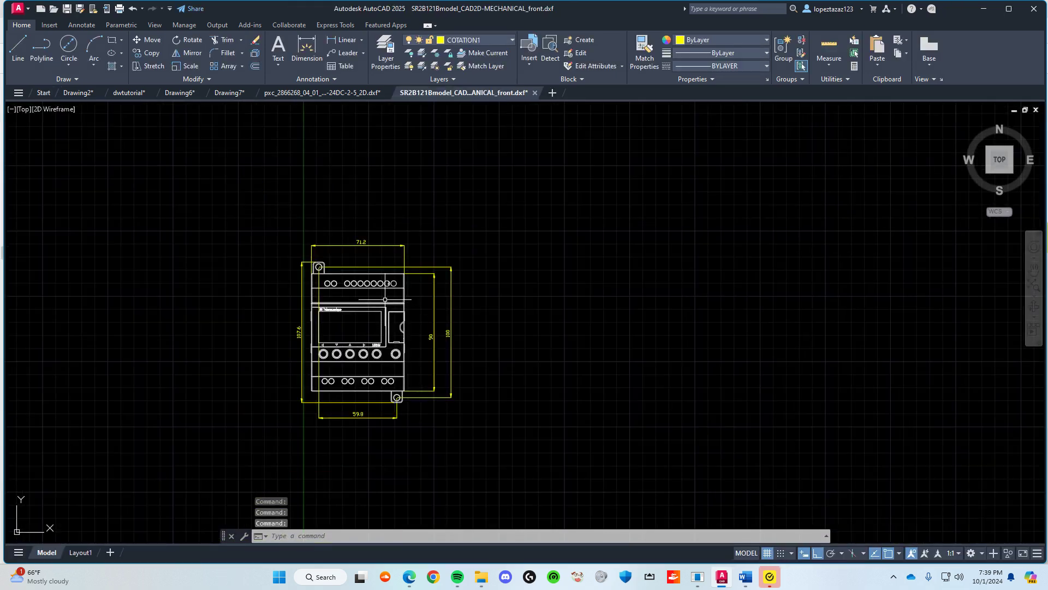
Step: Hide the relay's dimensions by turning off the COTATION1 layer
scroll(414, 310, up, 2)
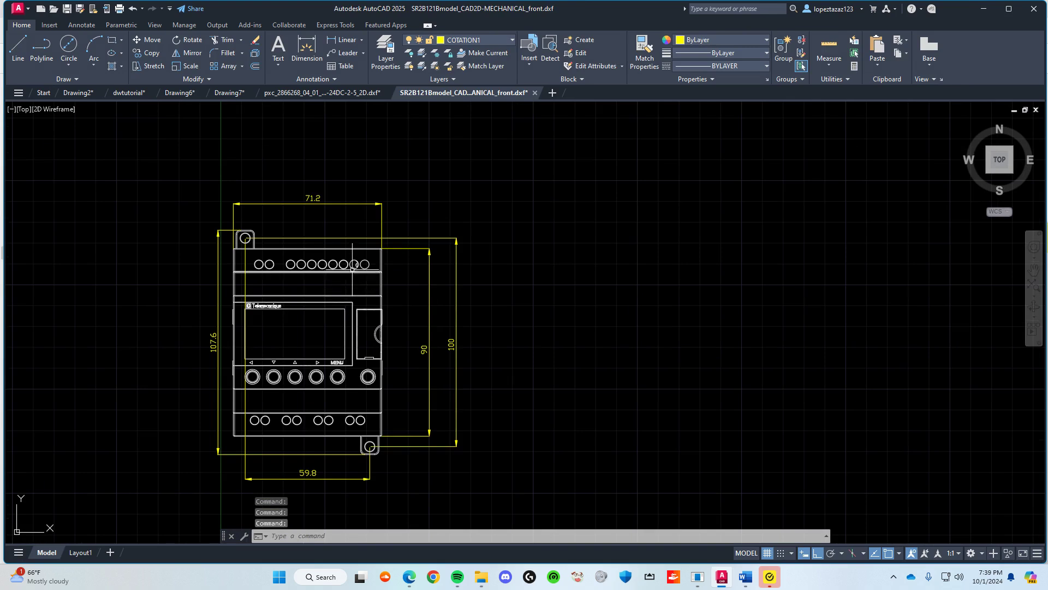
click(386, 52)
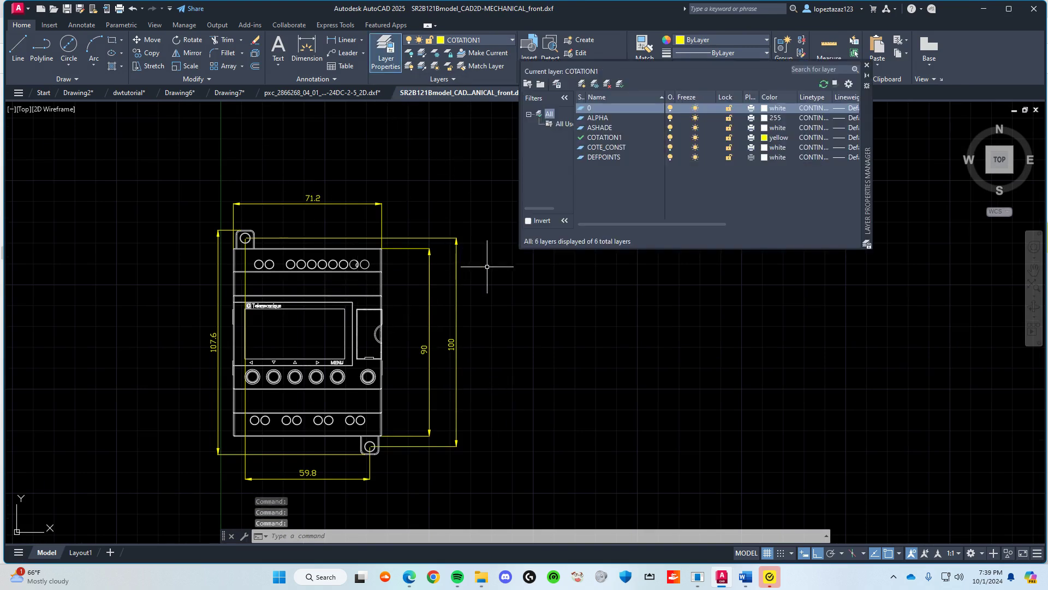
click(670, 137)
click(553, 268)
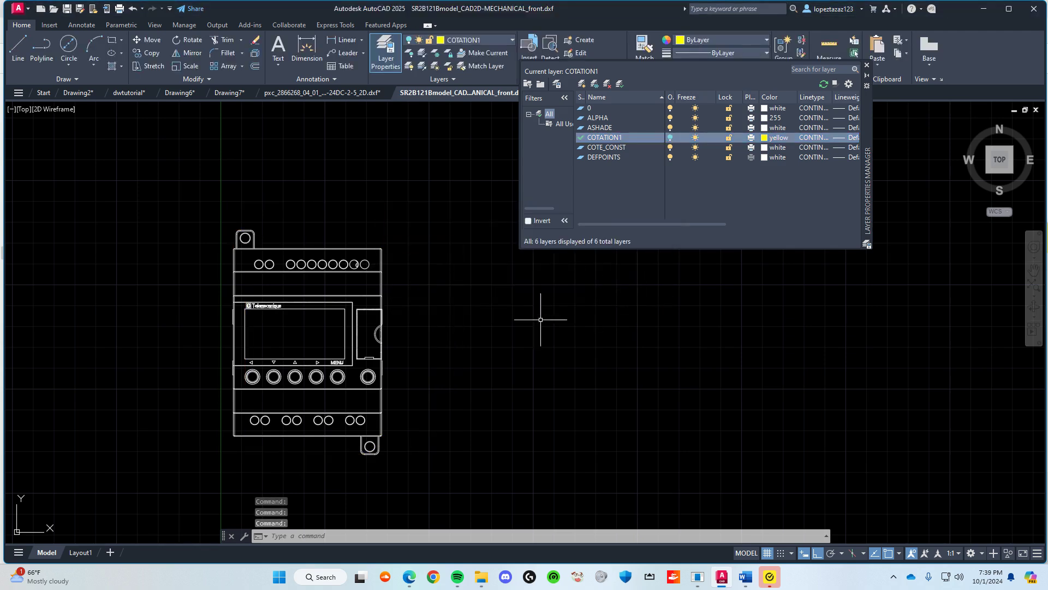
key(ctrl+1)
key(ctrl+1)
click(386, 51)
click(421, 468)
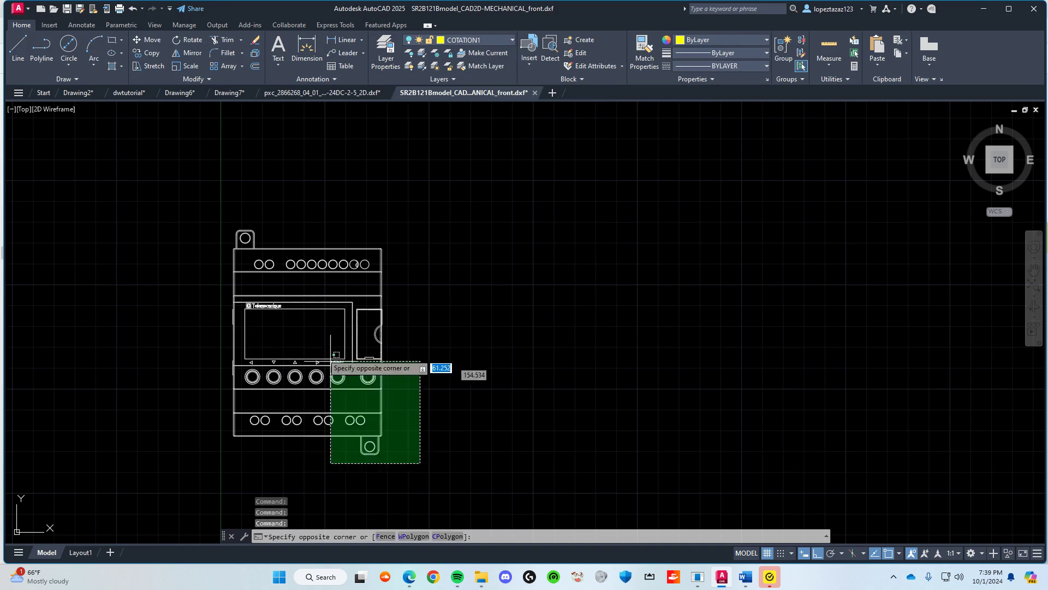
click(328, 351)
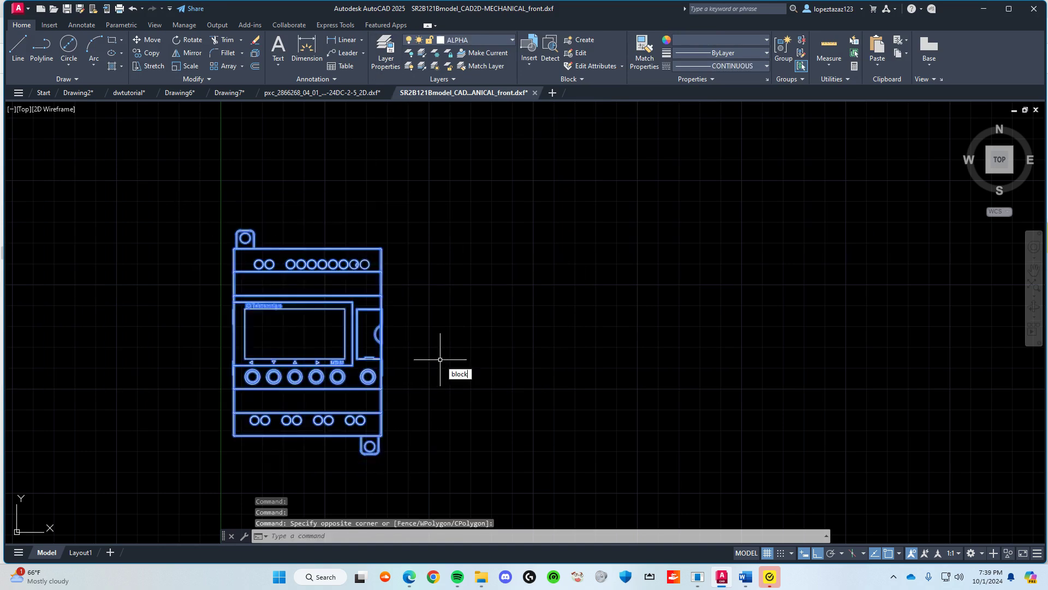
text(k)
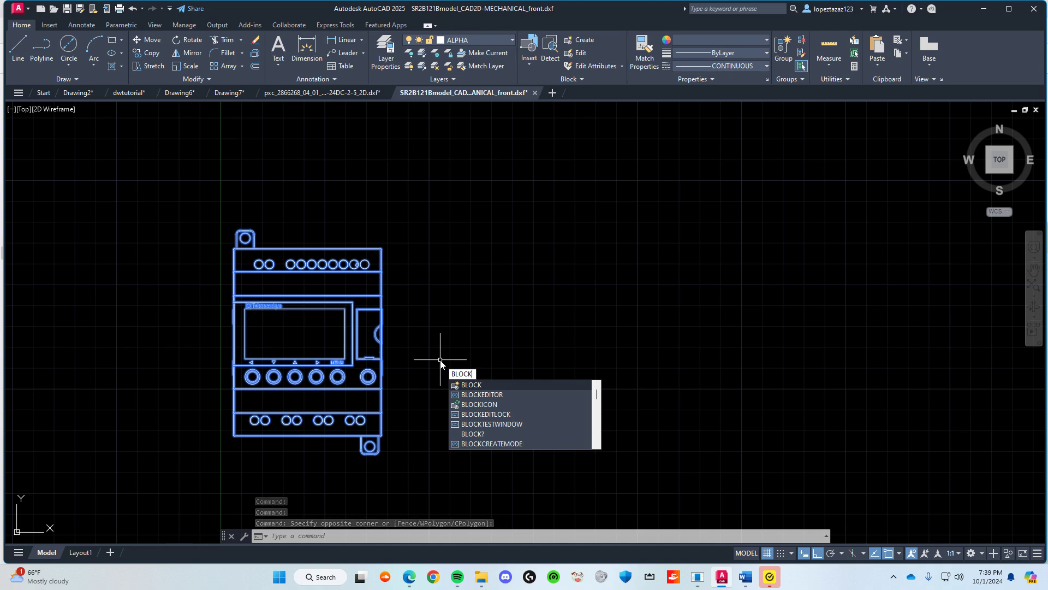
key(Escape)
Step: Copy the whole relay front view and paste it into the dwtutorial drawing to the right of the panel
click(480, 485)
click(205, 192)
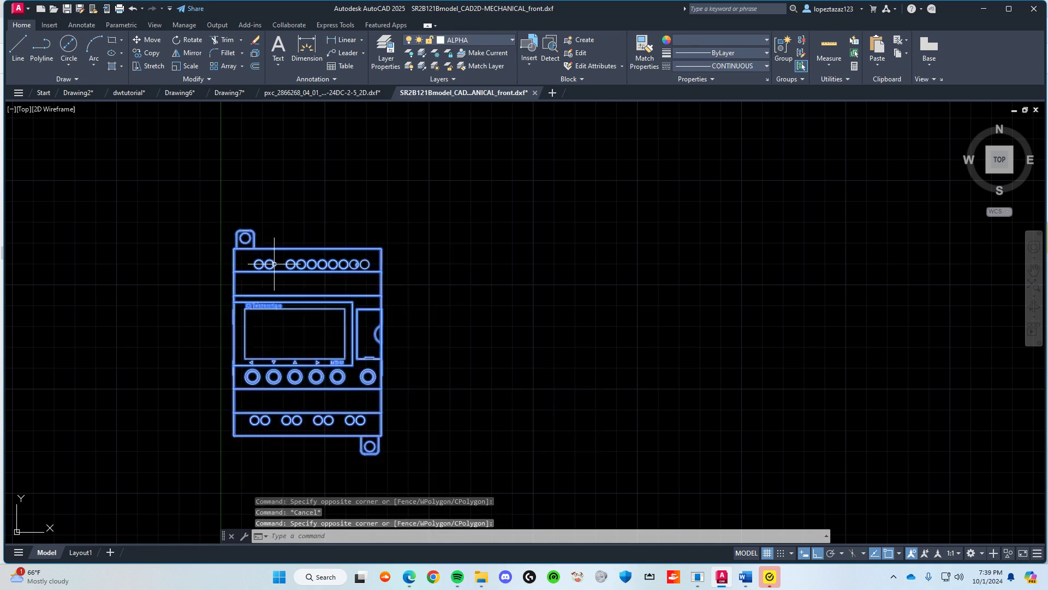
click(129, 92)
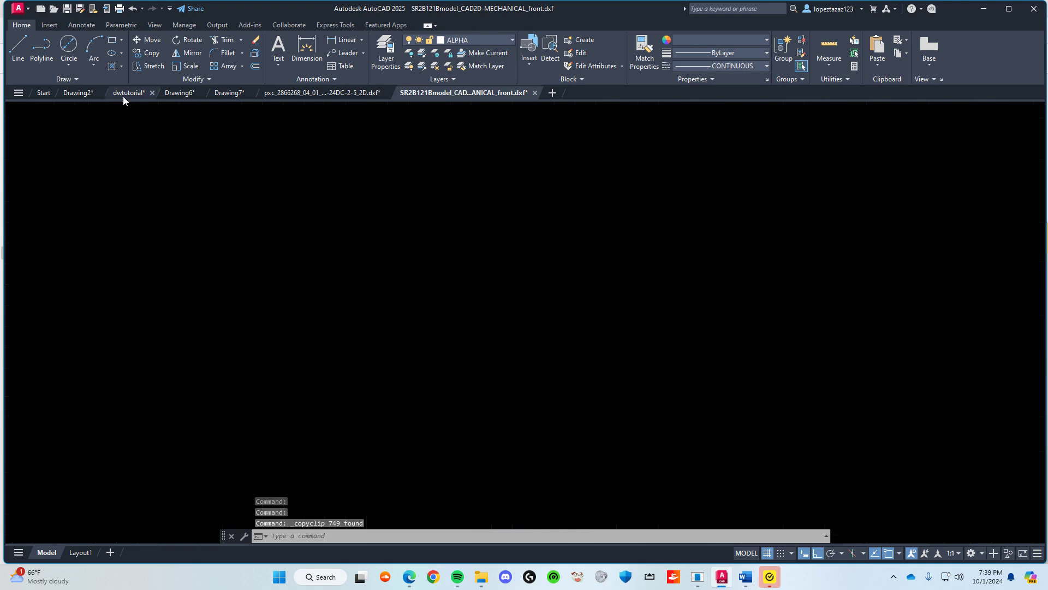
key(ctrl+v)
scroll(476, 348, down, 4)
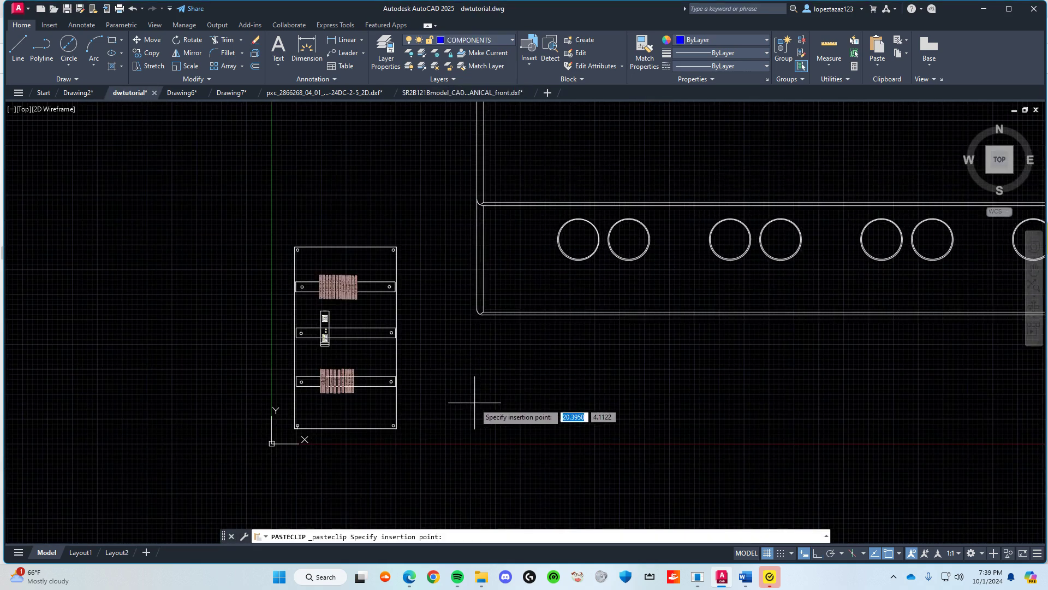
click(474, 403)
scroll(518, 359, down, 6)
click(704, 393)
scroll(513, 235, down, 2)
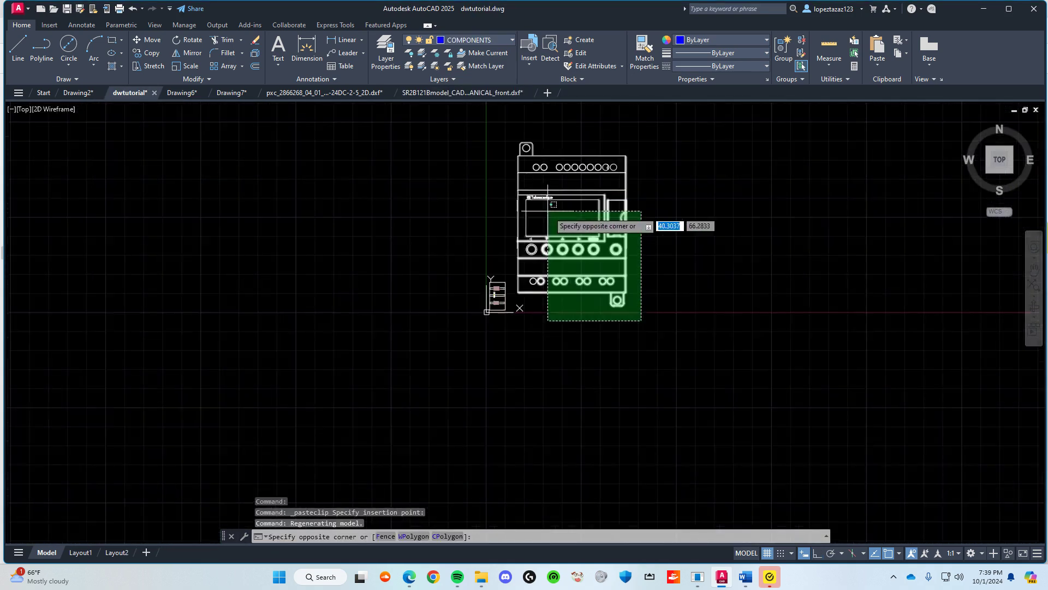
click(500, 213)
scroll(637, 377, up, 2)
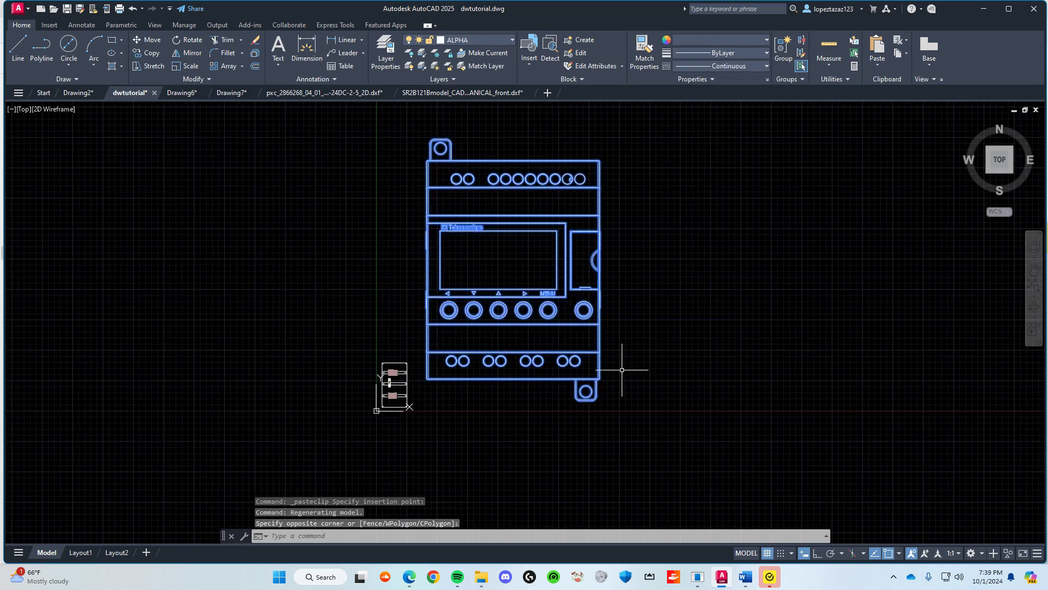
scroll(617, 363, up, 2)
key(Escape)
Step: Scale the entire pasted relay down about its lower-left corner to roughly a third of the panel's width
scroll(632, 422, down, 4)
click(625, 425)
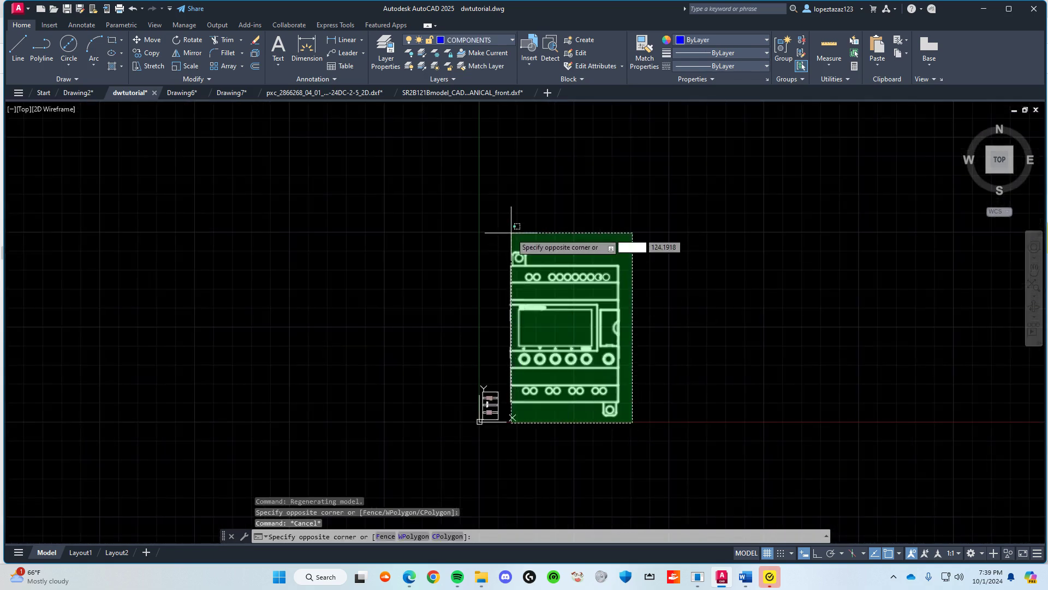
scroll(505, 222, up, 2)
scroll(503, 221, up, 2)
click(500, 228)
middle_drag(552, 277, 463, 65)
scroll(581, 325, down, 2)
scroll(582, 326, up, 2)
scroll(613, 383, down, 2)
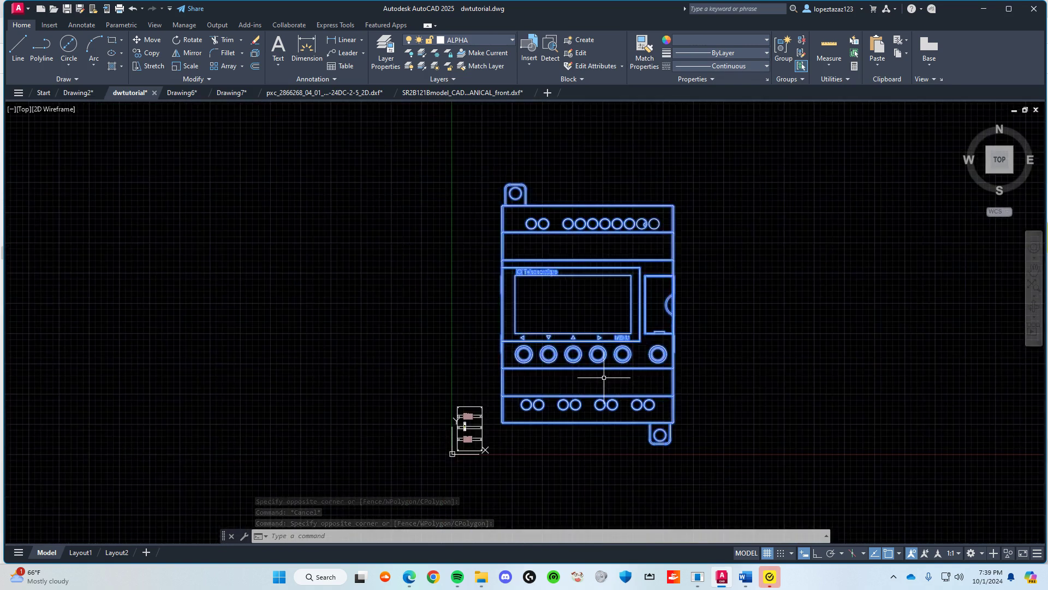
text(c)
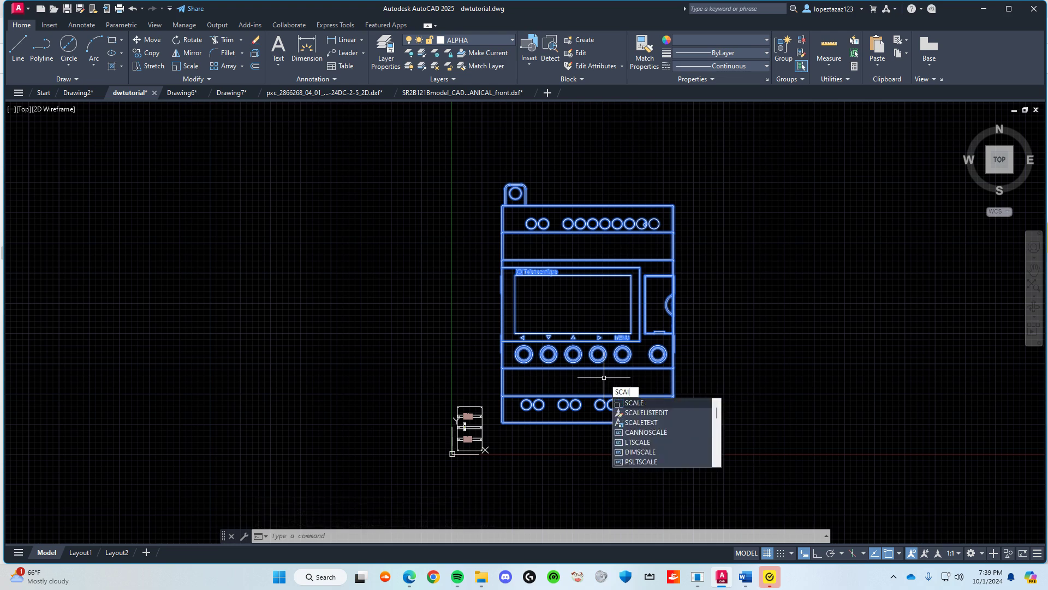
key(Return)
click(504, 420)
scroll(504, 419, up, 8)
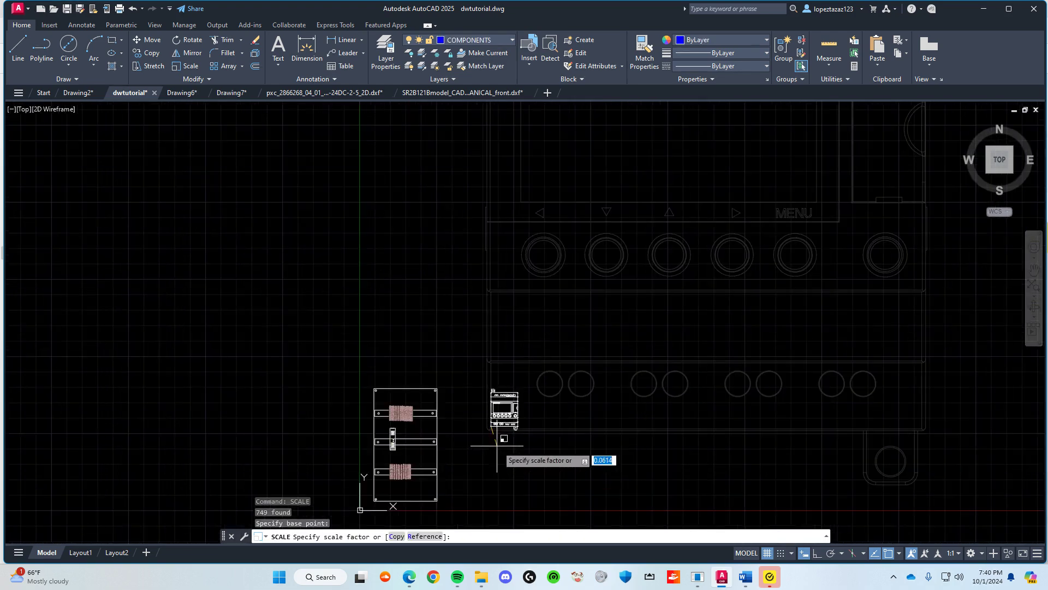
scroll(449, 328, up, 4)
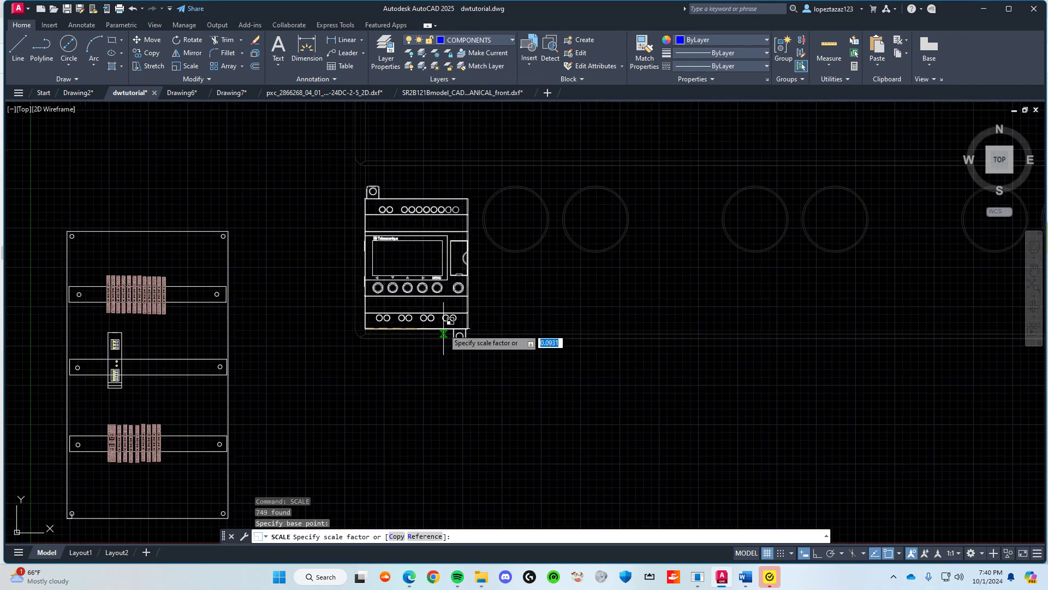
click(383, 316)
scroll(321, 375, down, 2)
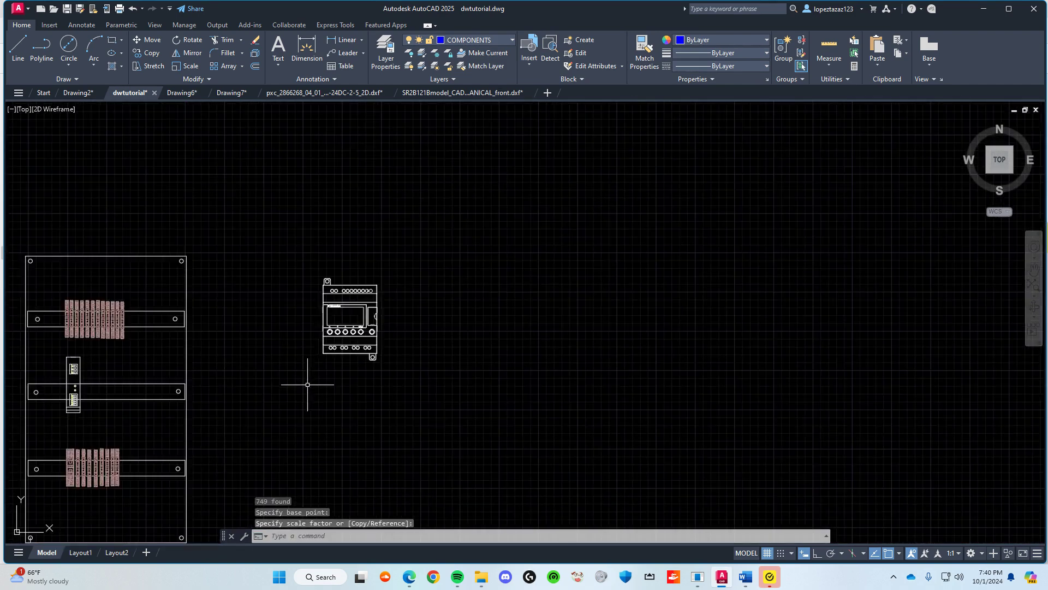
Step: Move the scaled relay from beside the panel onto the middle rail, to the right of the power supply
middle_drag(307, 384, 360, 373)
click(451, 357)
click(353, 234)
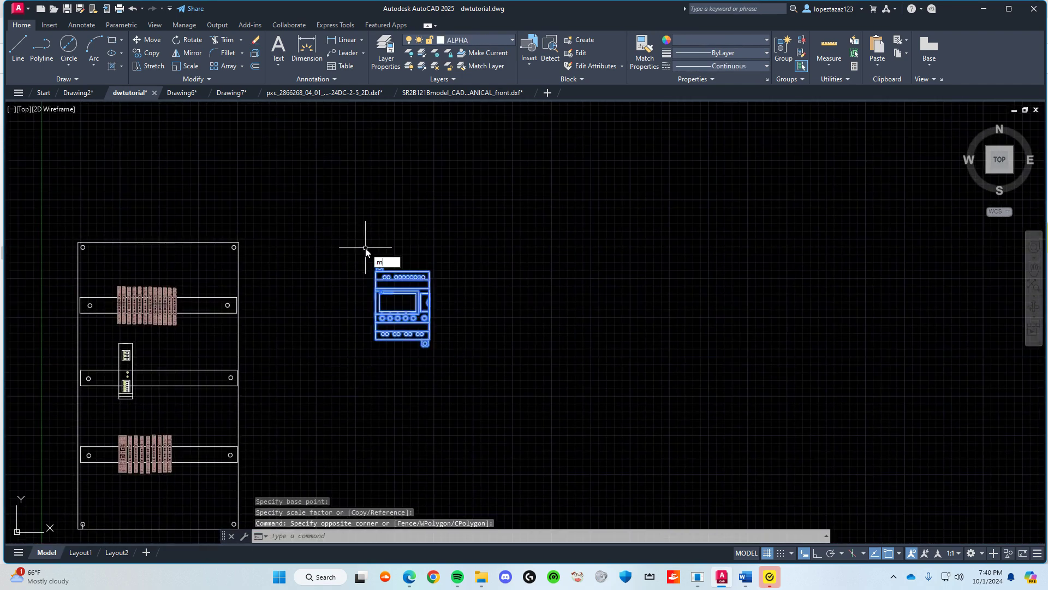
text(m)
key(Return)
click(381, 301)
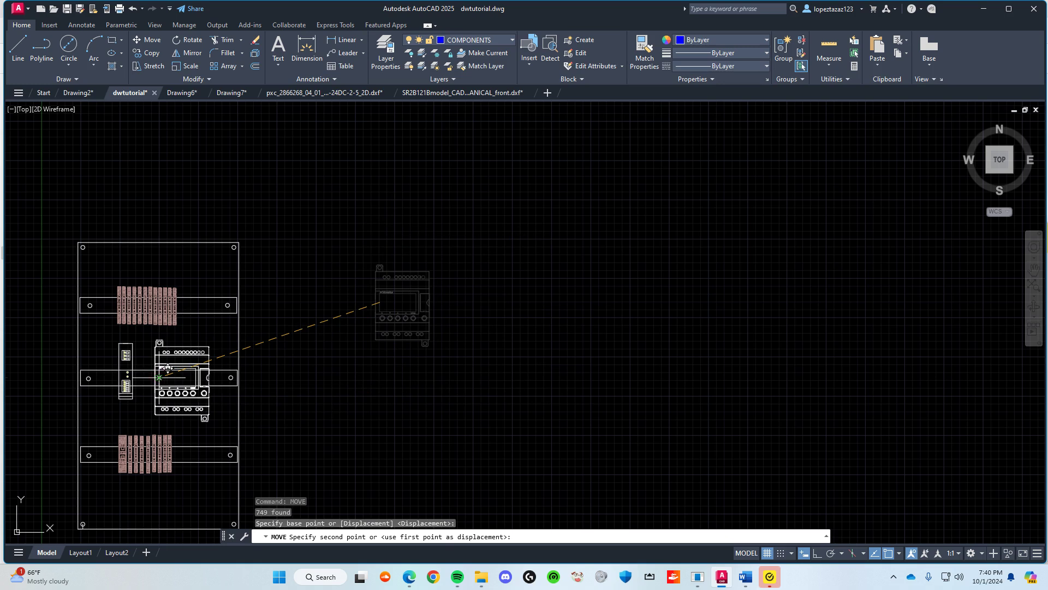
Step: Place the relay outline in the empty area beside the panel and scale it down slightly about its lower-left corner
click(376, 312)
click(450, 367)
click(341, 246)
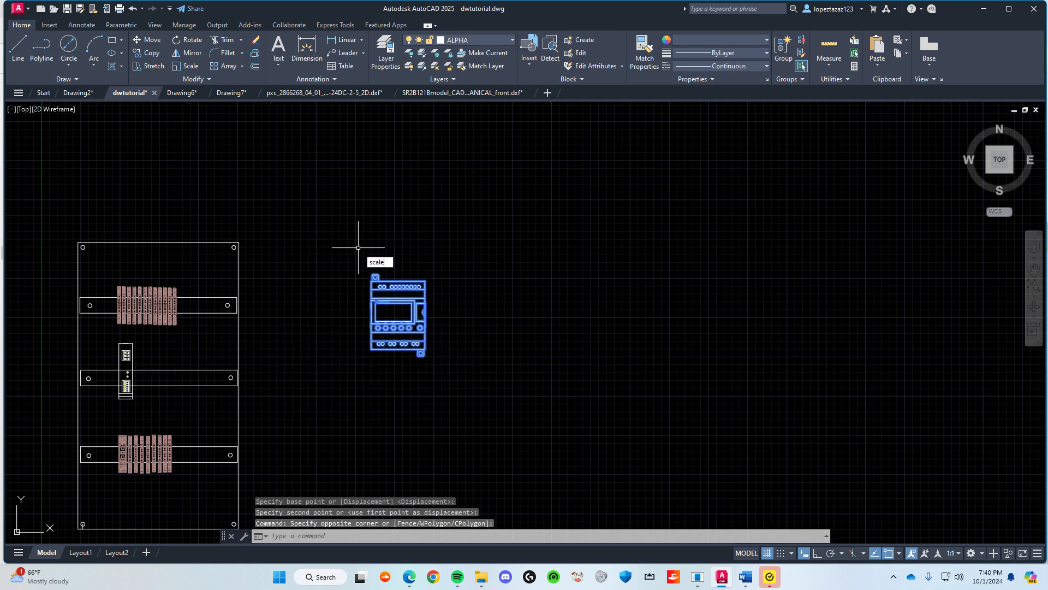
key(Return)
scroll(382, 344, up, 4)
click(358, 360)
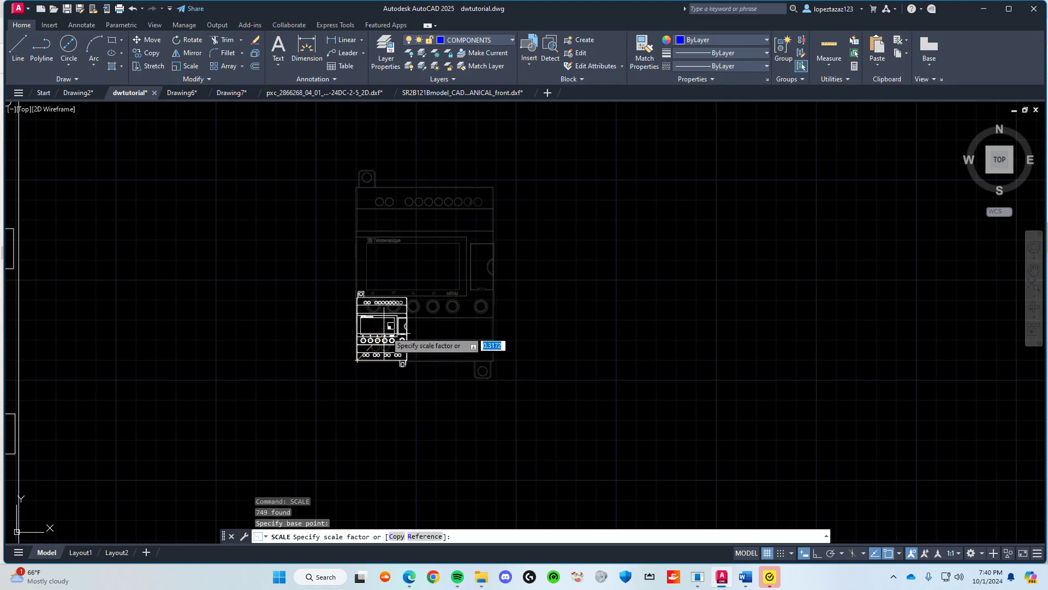
click(418, 284)
Step: Move the scaled relay, comparing its size against the middle rail, and set it down in the empty area beside the panel
scroll(372, 326, down, 2)
click(523, 402)
click(336, 209)
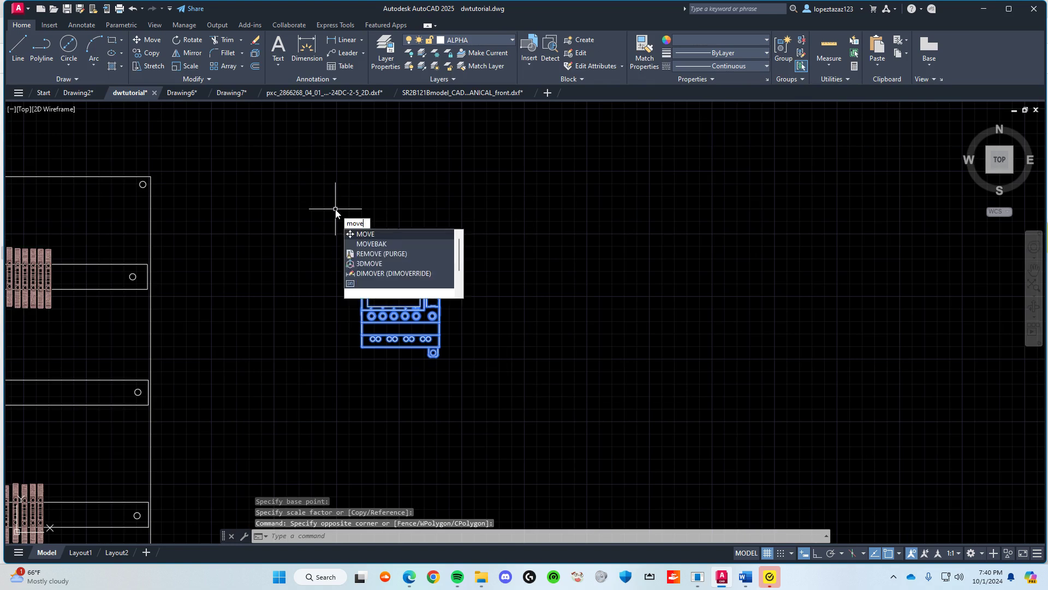
key(Return)
click(372, 308)
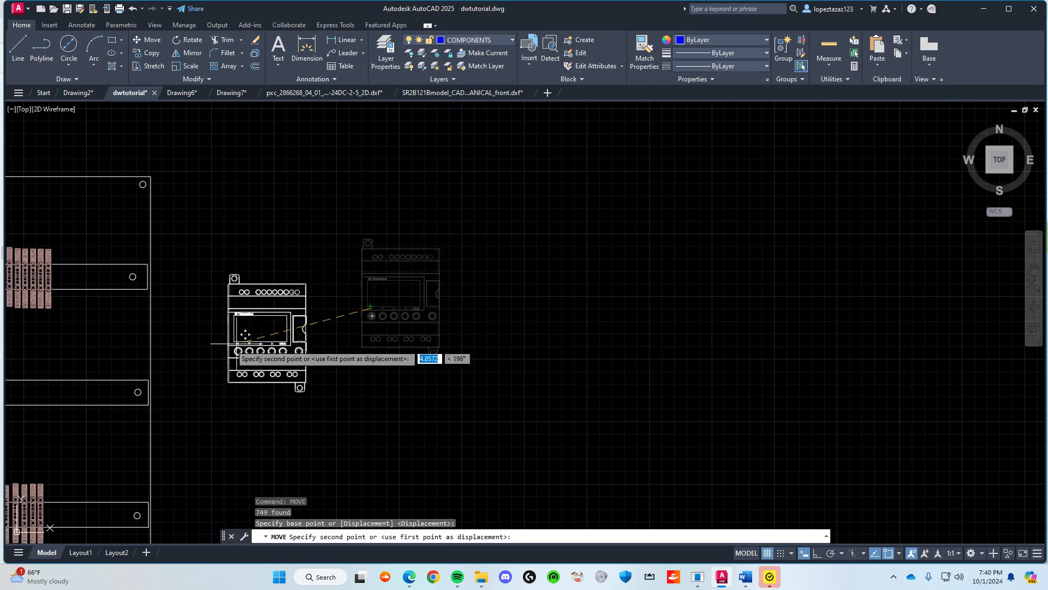
middle_drag(237, 344, 453, 324)
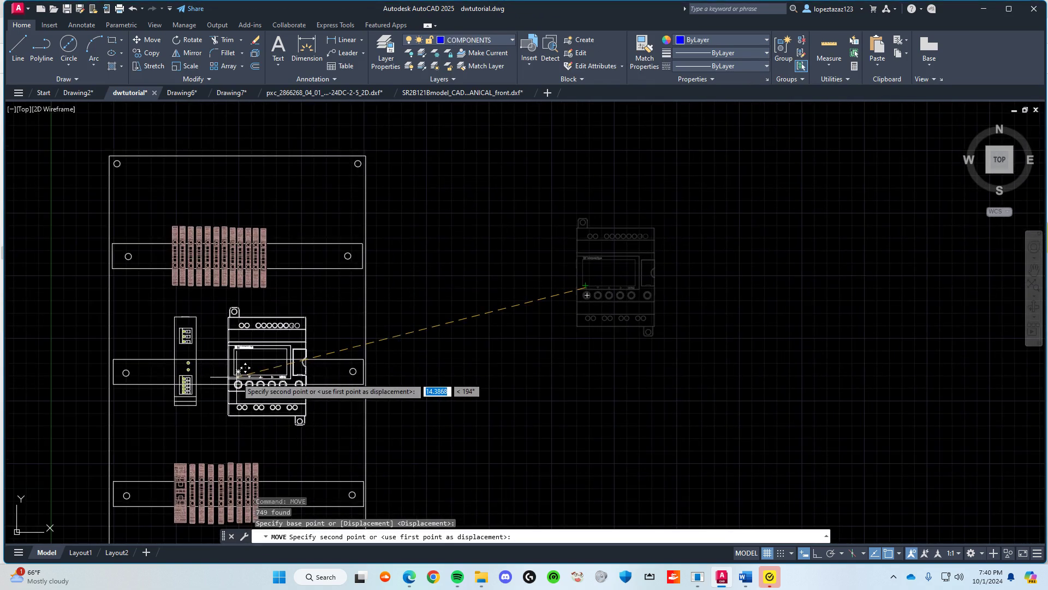
click(502, 309)
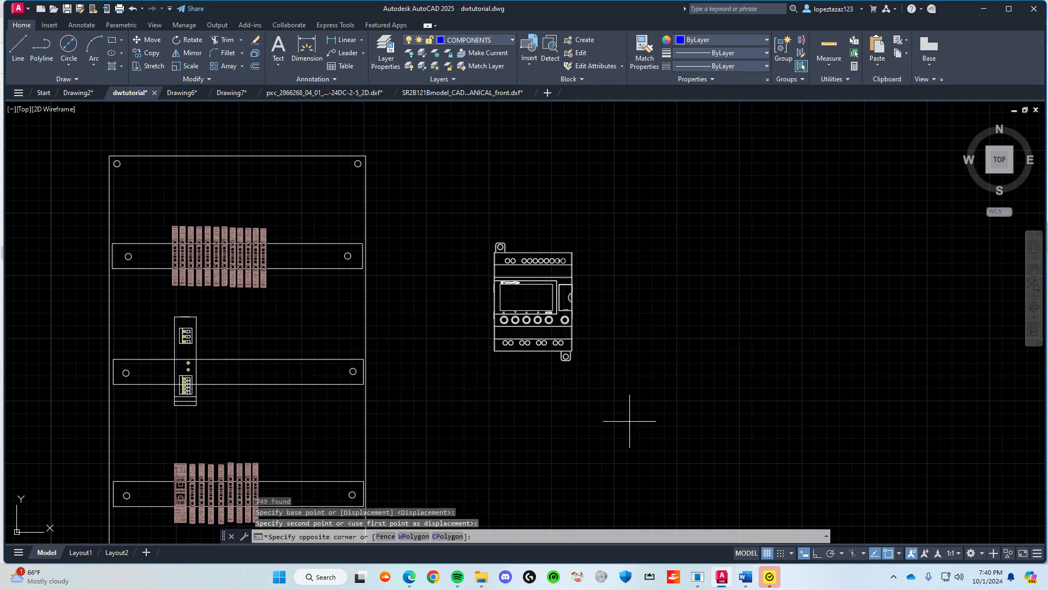
Step: Convert all of the relay's geometry into a block named RELAY with its base point at the body's lower-left corner
click(631, 421)
click(480, 199)
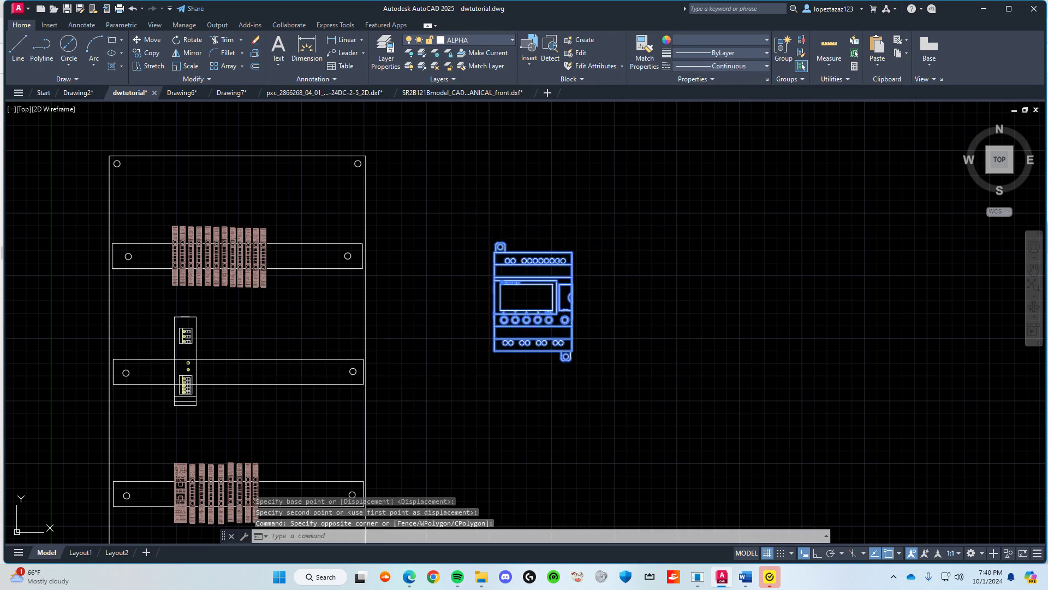
text(b)
key(Return)
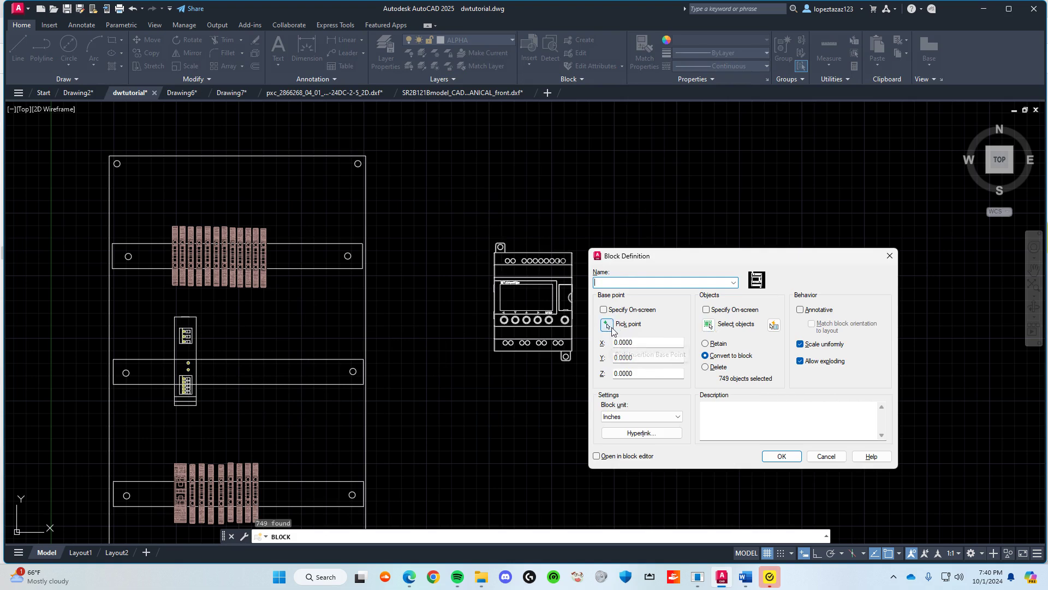
click(608, 324)
scroll(494, 354, up, 6)
click(500, 334)
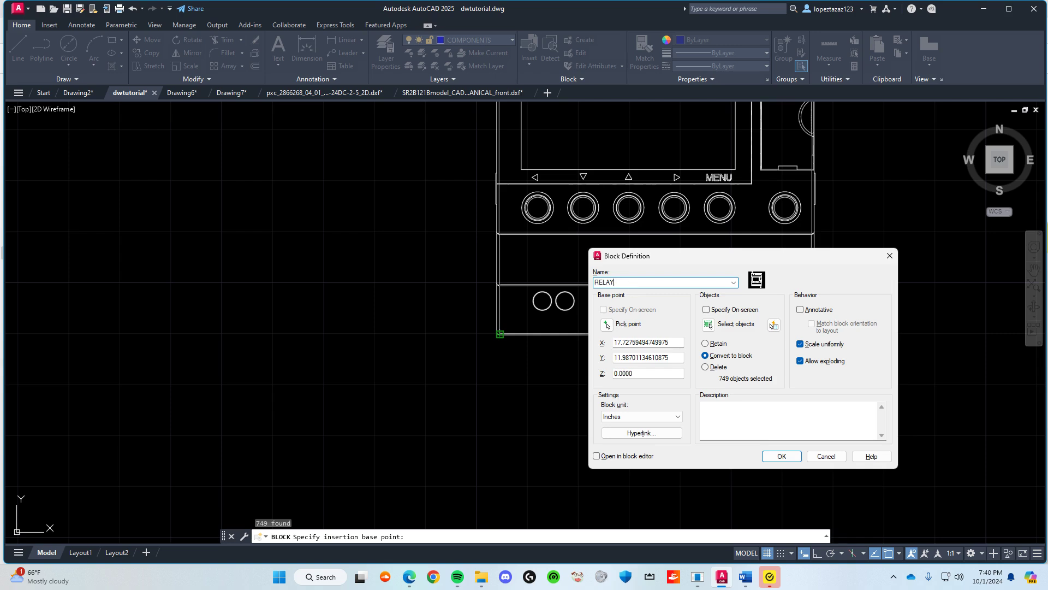
click(781, 456)
Step: Check the relay block's layer assignment in its properties and look over the drawing's layer list
scroll(632, 410, down, 2)
click(607, 278)
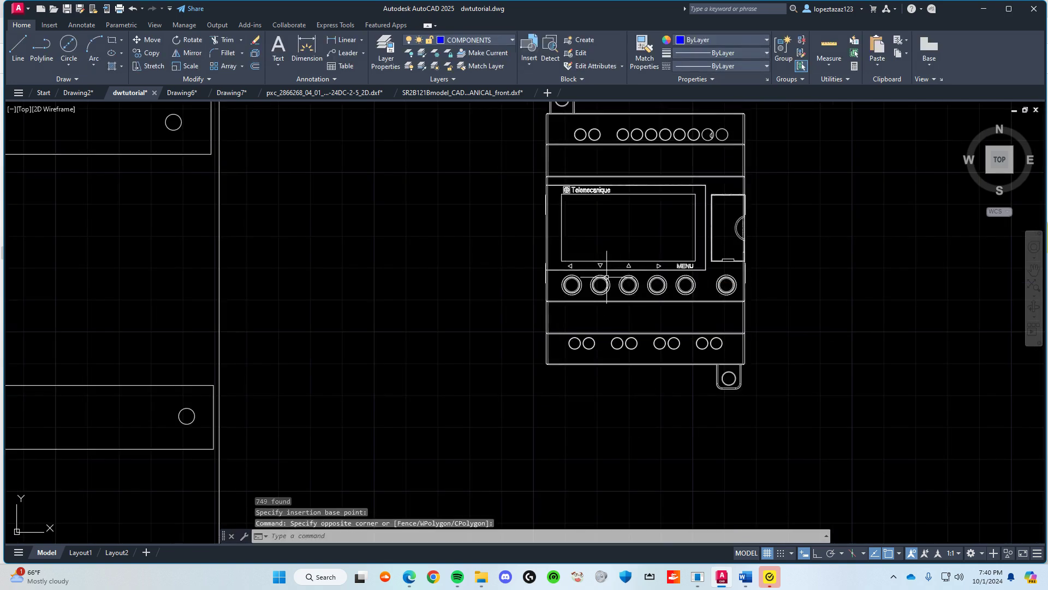
click(606, 277)
scroll(605, 379, down, 2)
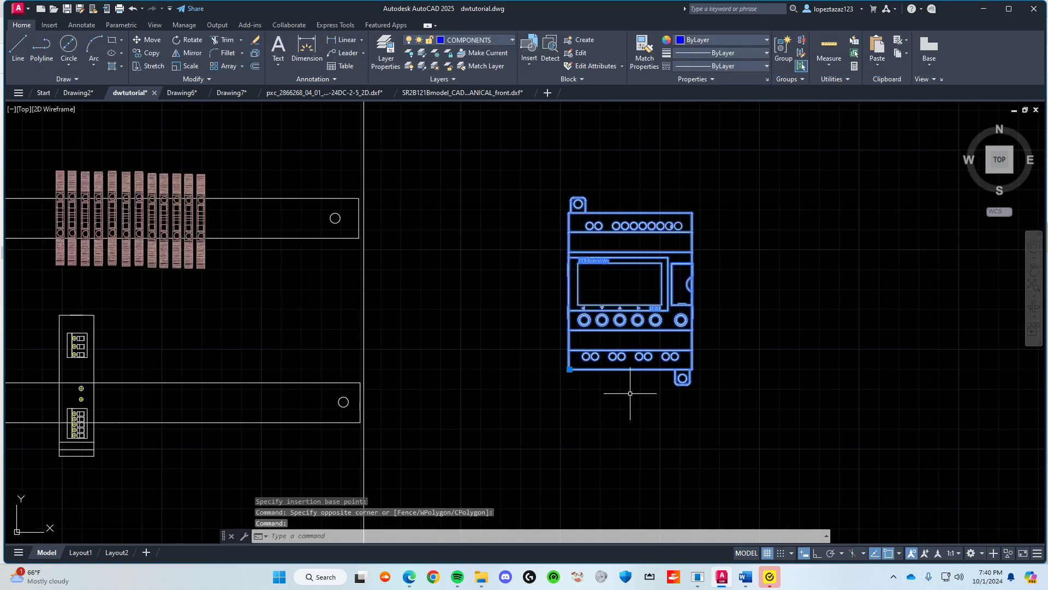
key(ctrl+1)
key(ctrl+1)
key(ctrl+1)
click(120, 151)
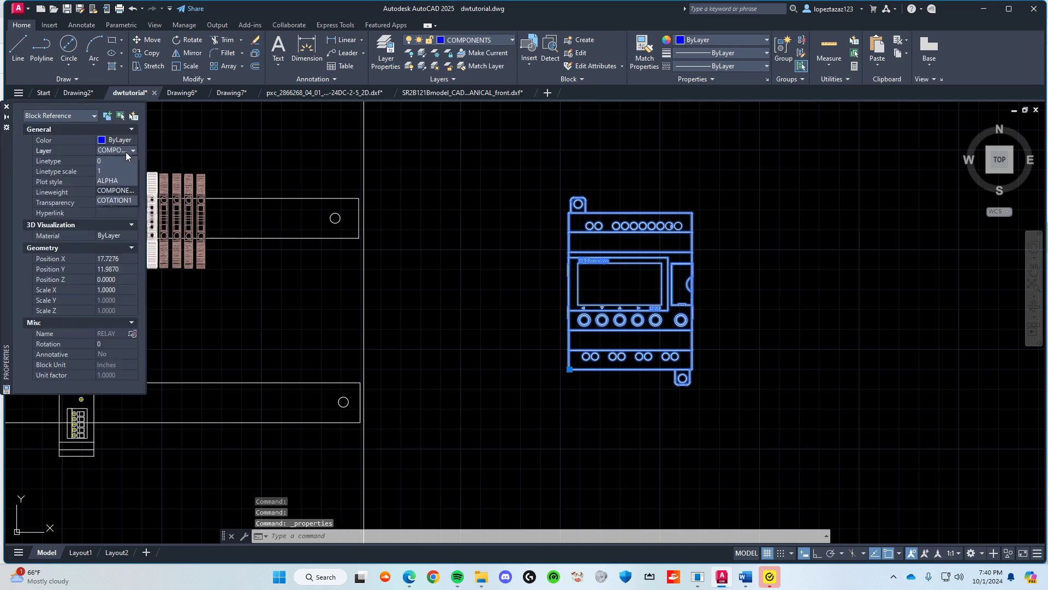
key(ctrl+1)
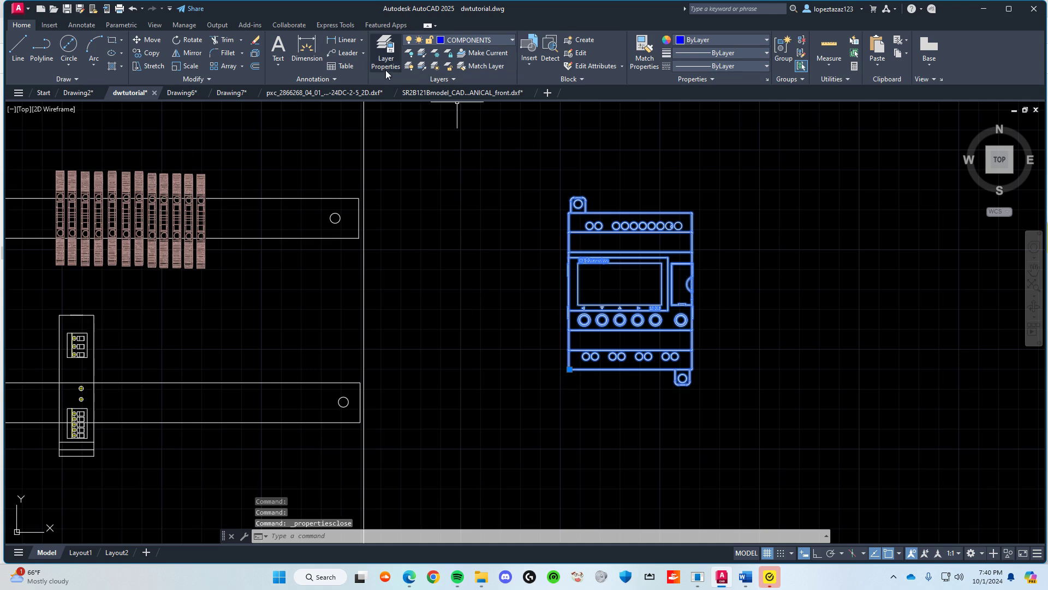
key(Escape)
click(385, 54)
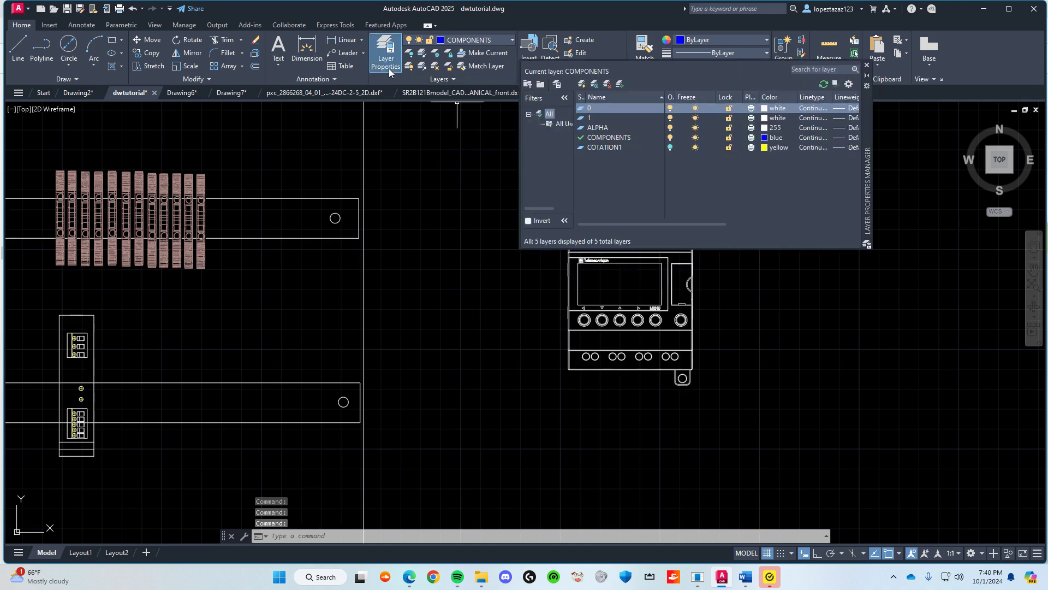
click(391, 58)
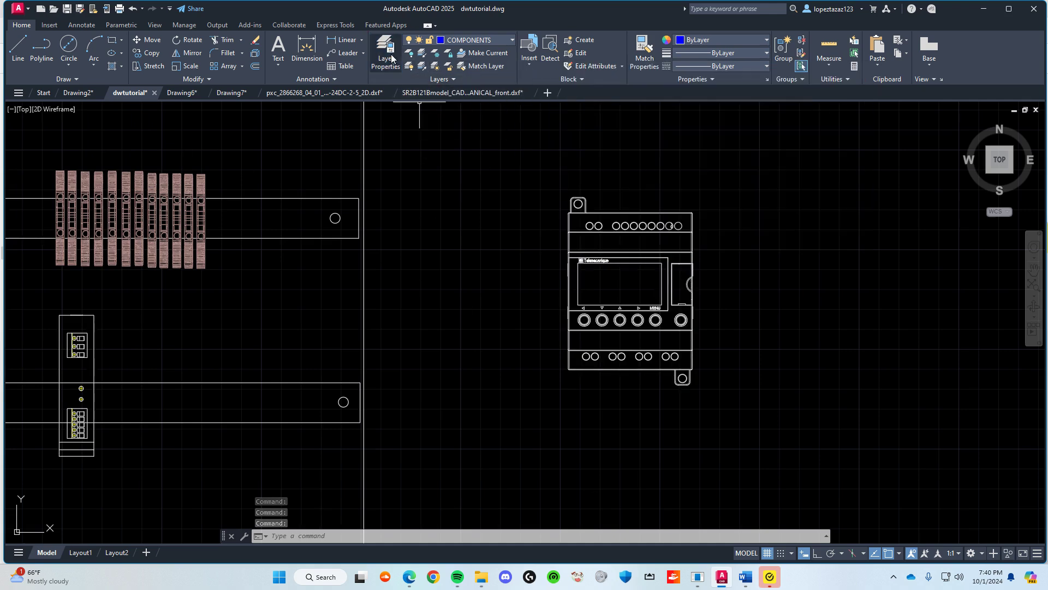
Step: Move the relay block onto the middle rail beside the narrow power supply and save the drawing
click(644, 297)
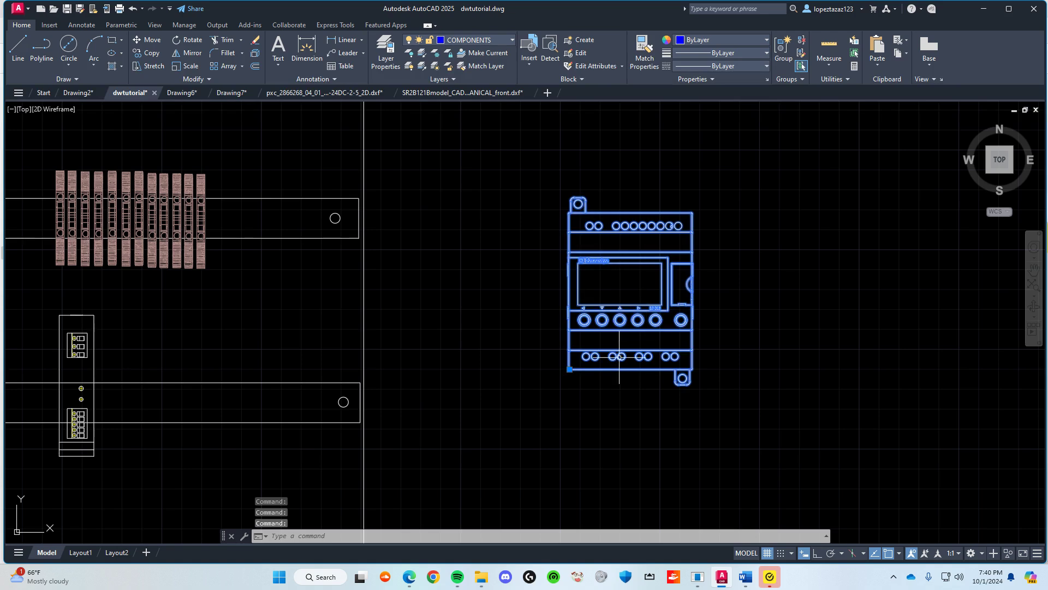
key(ctrl+1)
key(ctrl+1)
key(Return)
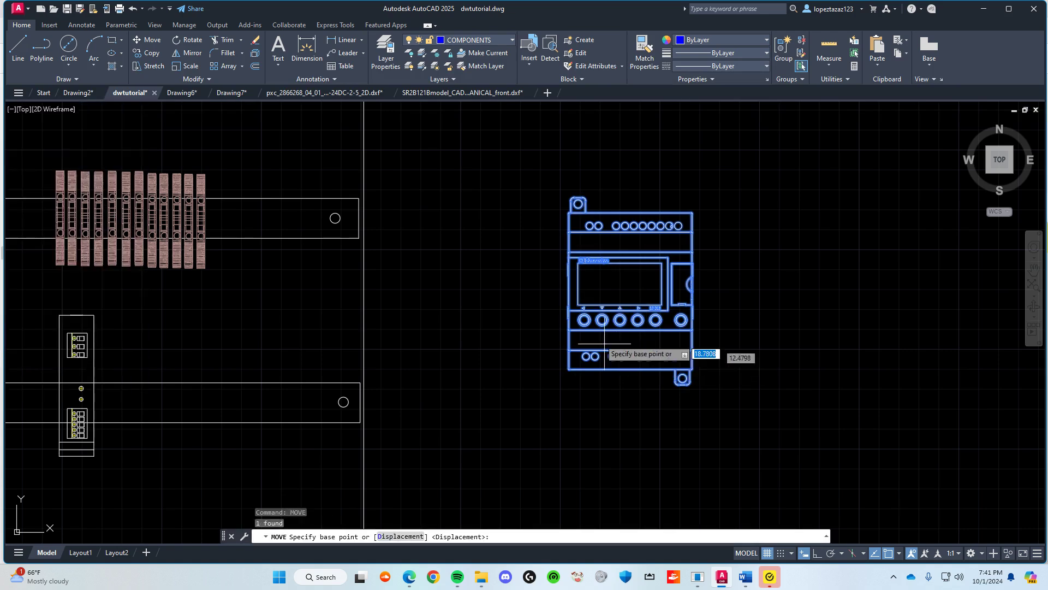
click(585, 314)
scroll(213, 404, up, 2)
middle_drag(205, 387, 427, 368)
click(367, 391)
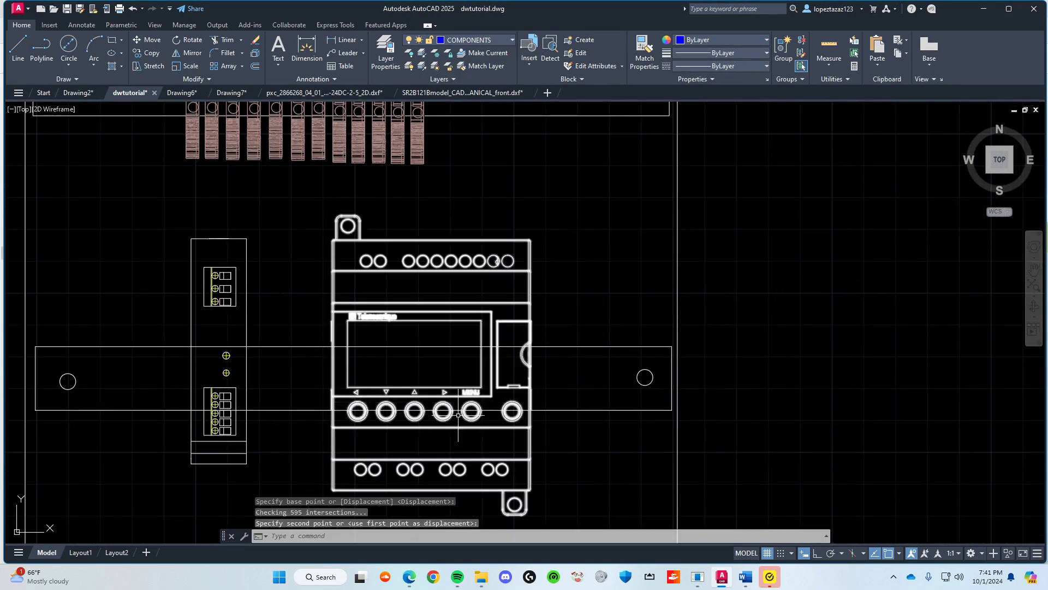
scroll(562, 421, down, 3)
key(ctrl+s)
Step: Examine the arrangement of the terminal blocks, power supply and relay on the panel's three rails
scroll(557, 437, down, 2)
scroll(556, 437, up, 2)
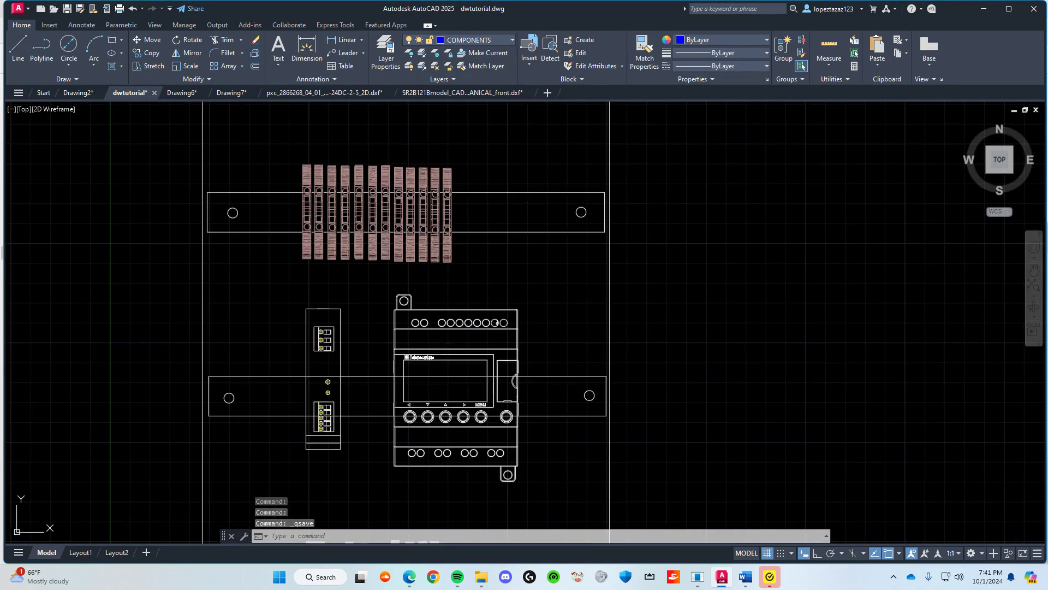
scroll(588, 101, down, 2)
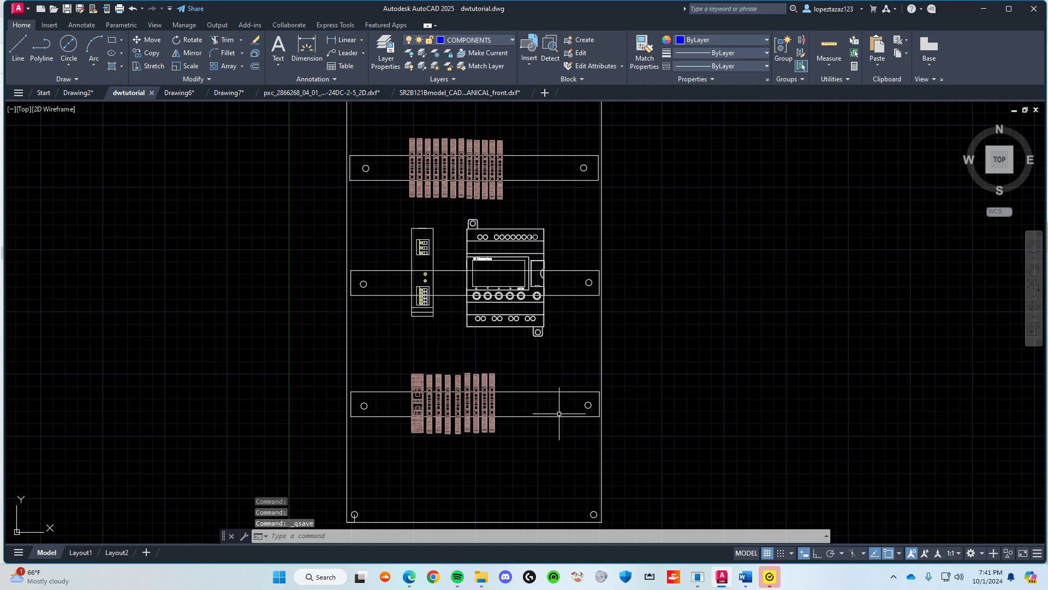
scroll(537, 371, down, 2)
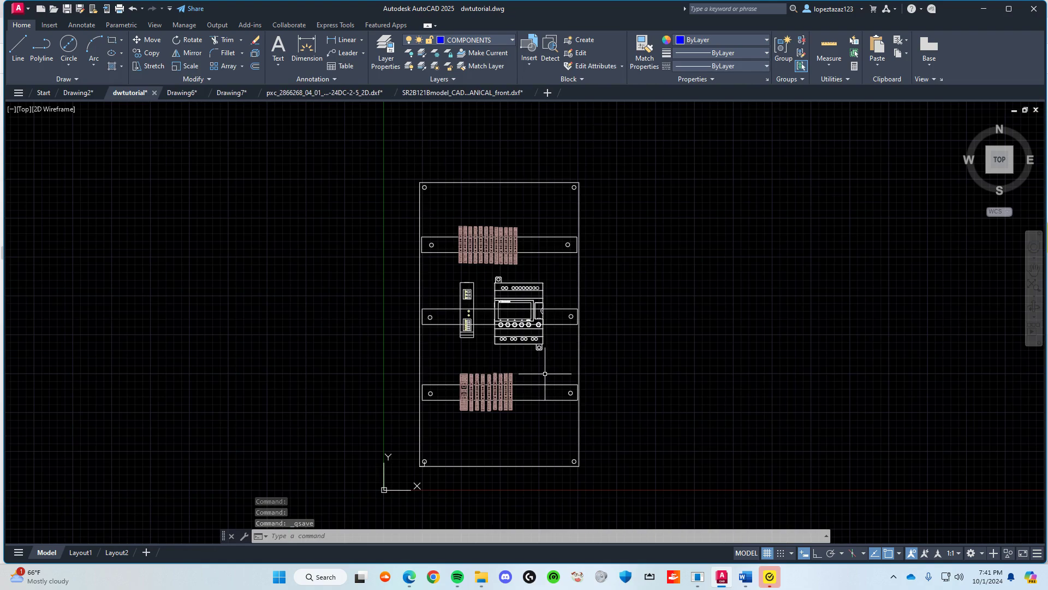
scroll(522, 391, up, 2)
mouse_move(509, 388)
middle_down()
mouse_move(469, 423)
mouse_move(490, 393)
mouse_move(502, 429)
mouse_move(480, 437)
mouse_move(562, 428)
mouse_move(526, 424)
middle_up()
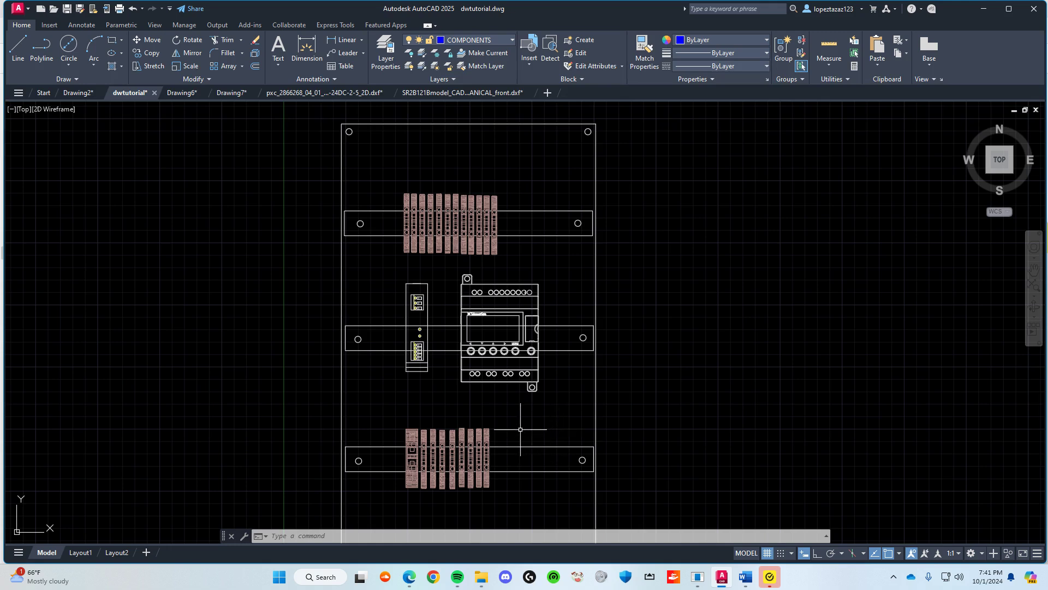
scroll(520, 429, up, 2)
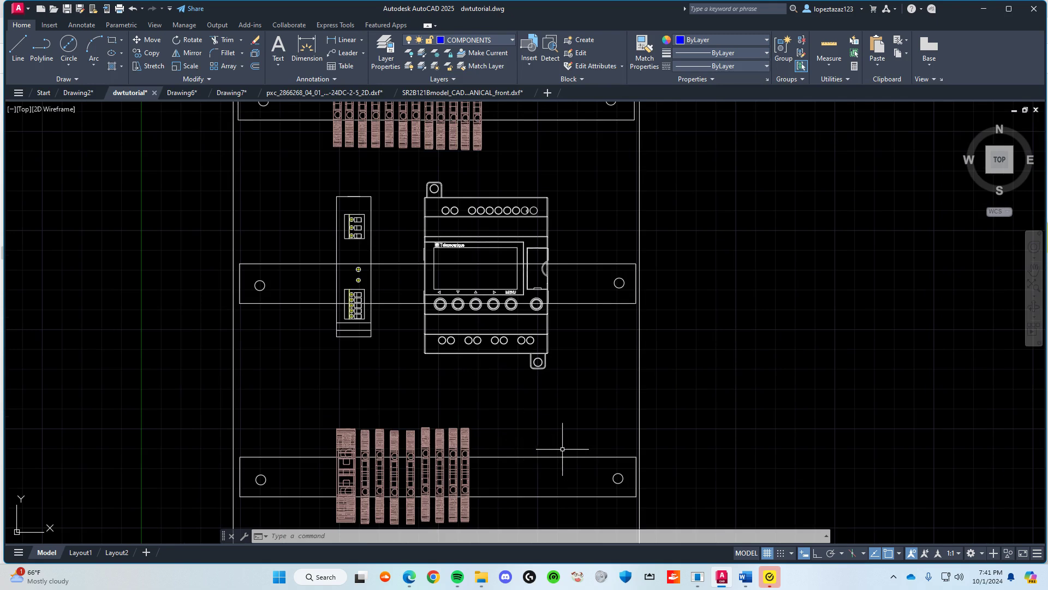
scroll(560, 449, down, 2)
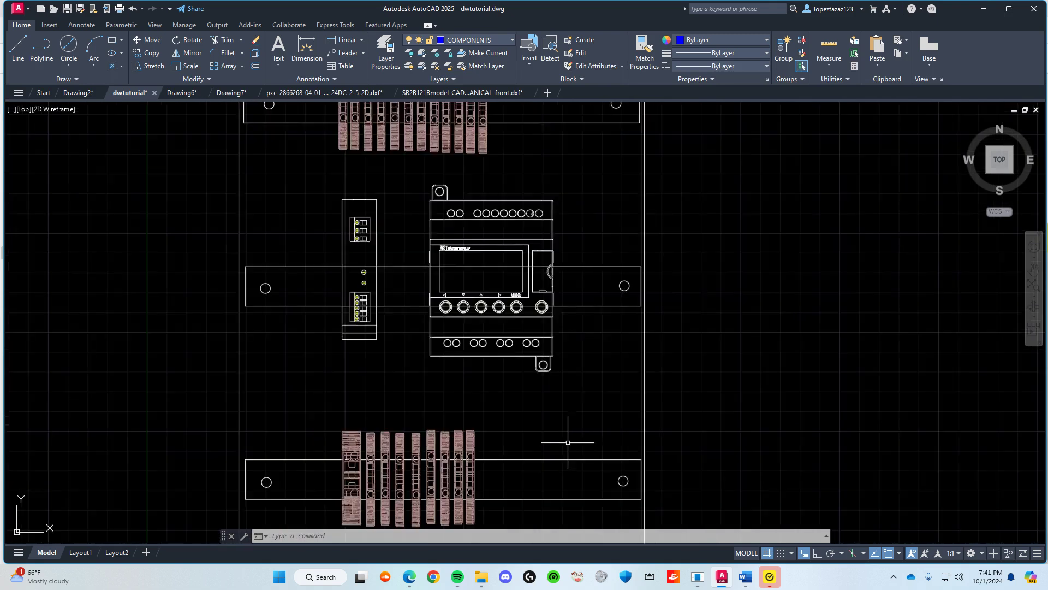
scroll(558, 416, up, 2)
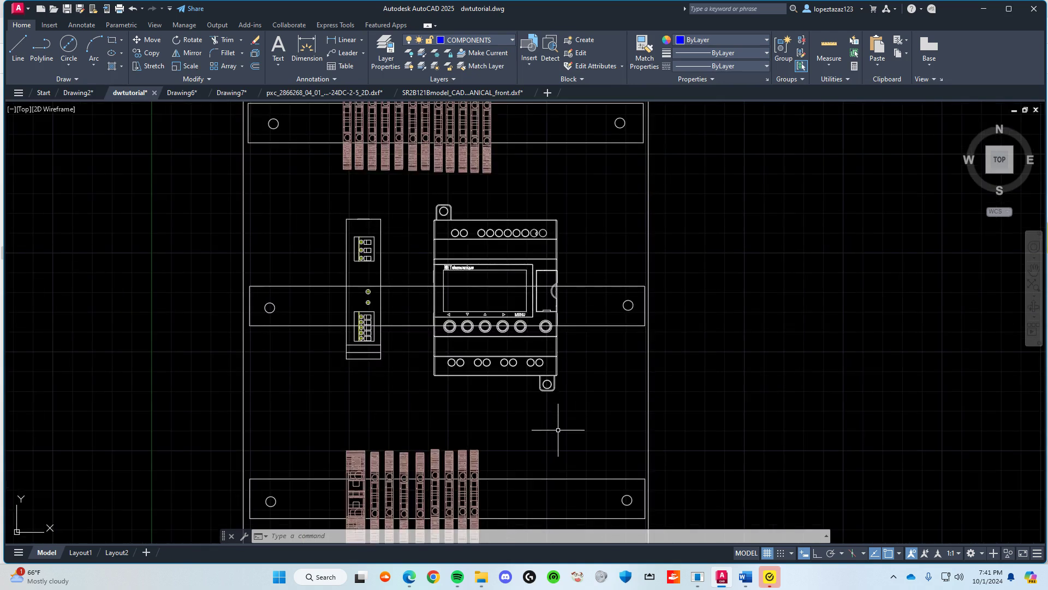
scroll(561, 431, down, 2)
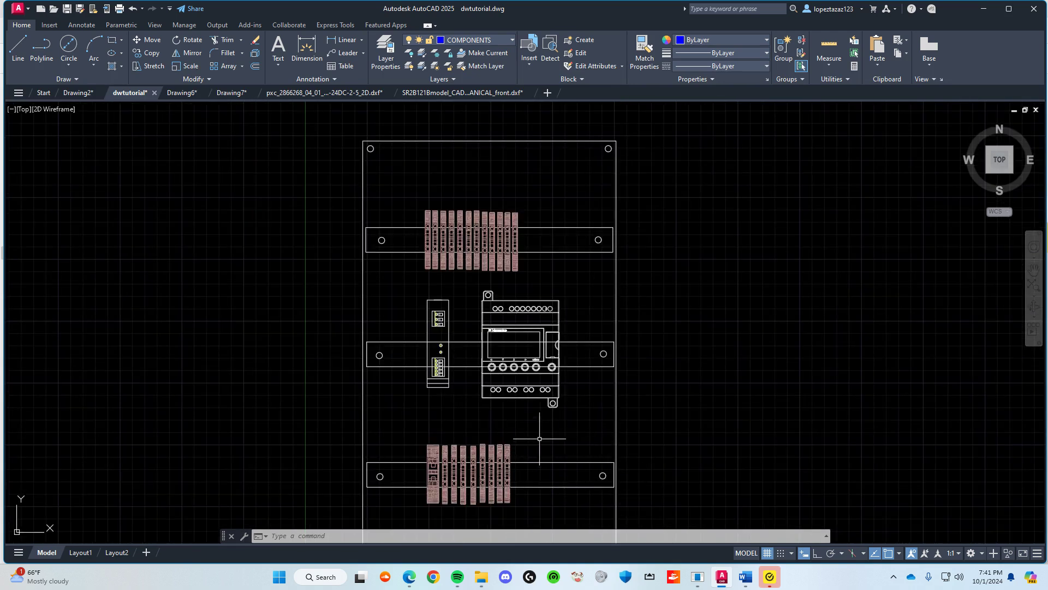
scroll(542, 431, up, 2)
scroll(390, 328, down, 2)
mouse_move(413, 305)
middle_down()
mouse_move(353, 450)
mouse_move(363, 390)
middle_up()
mouse_move(374, 432)
middle_down()
mouse_move(384, 372)
mouse_move(398, 438)
middle_up()
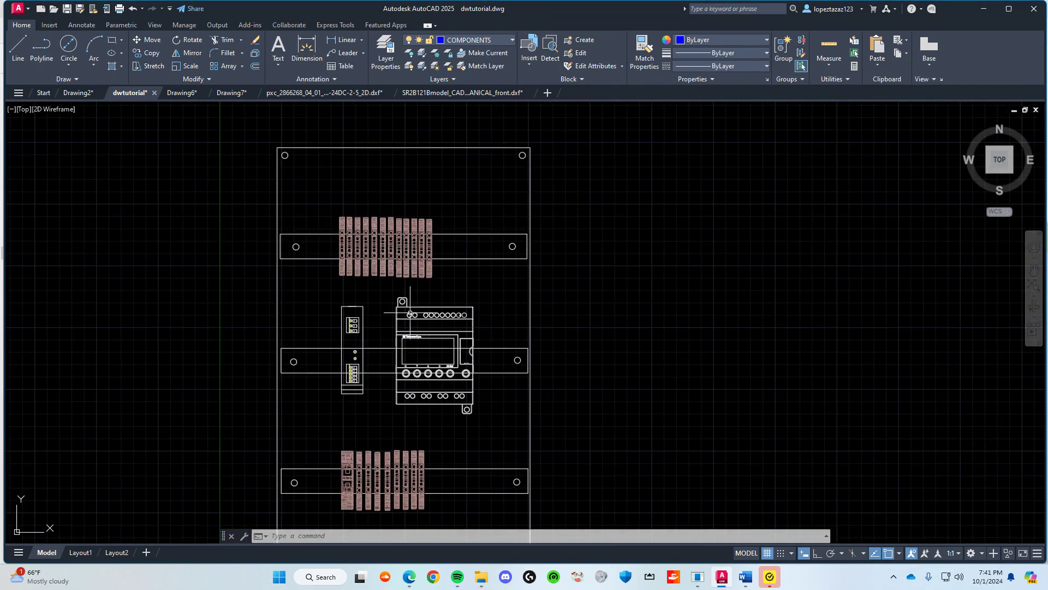
Step: Turn the COMPONENTS layer off to inspect the power supply block's properties, and turn the layer back on
click(398, 50)
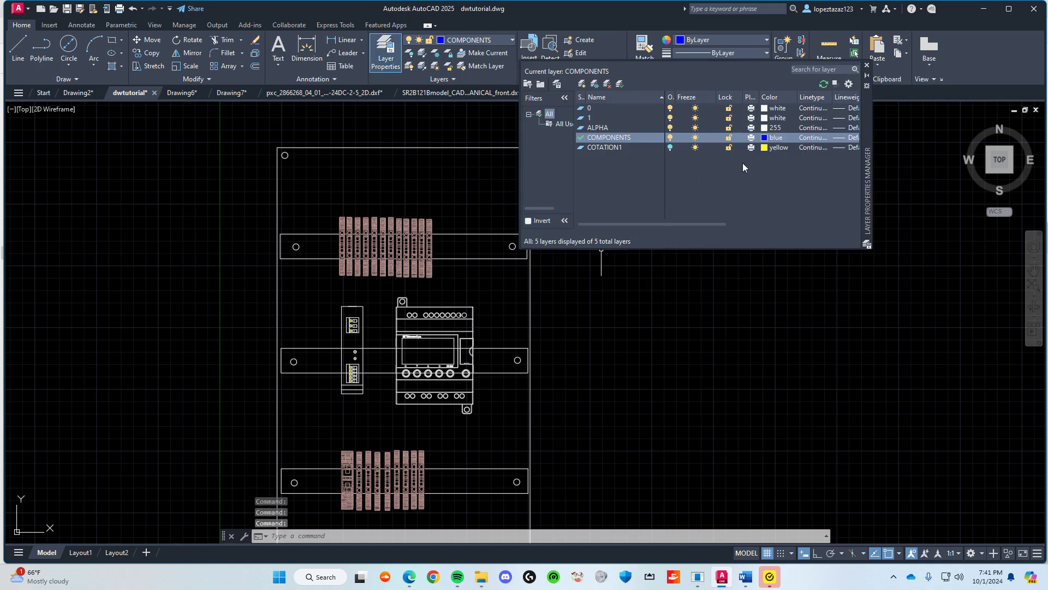
click(669, 138)
click(477, 273)
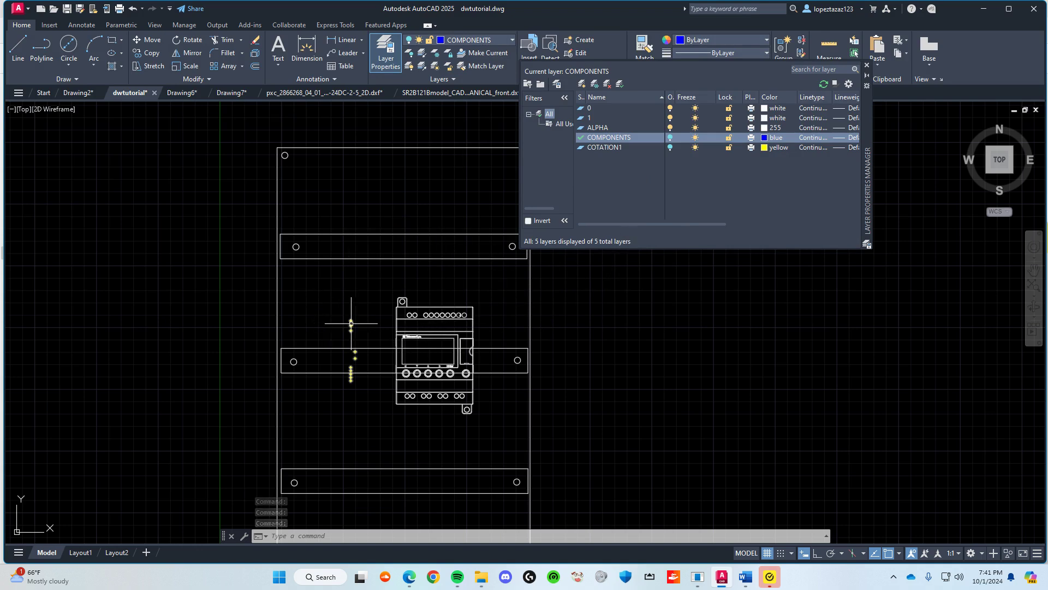
click(352, 353)
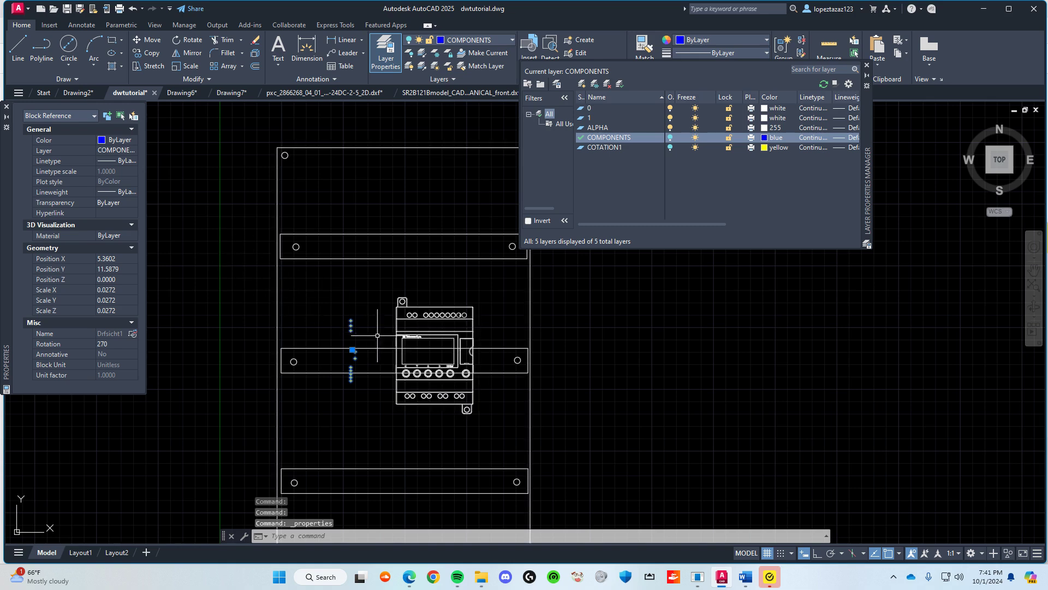
key(ctrl+1)
click(670, 138)
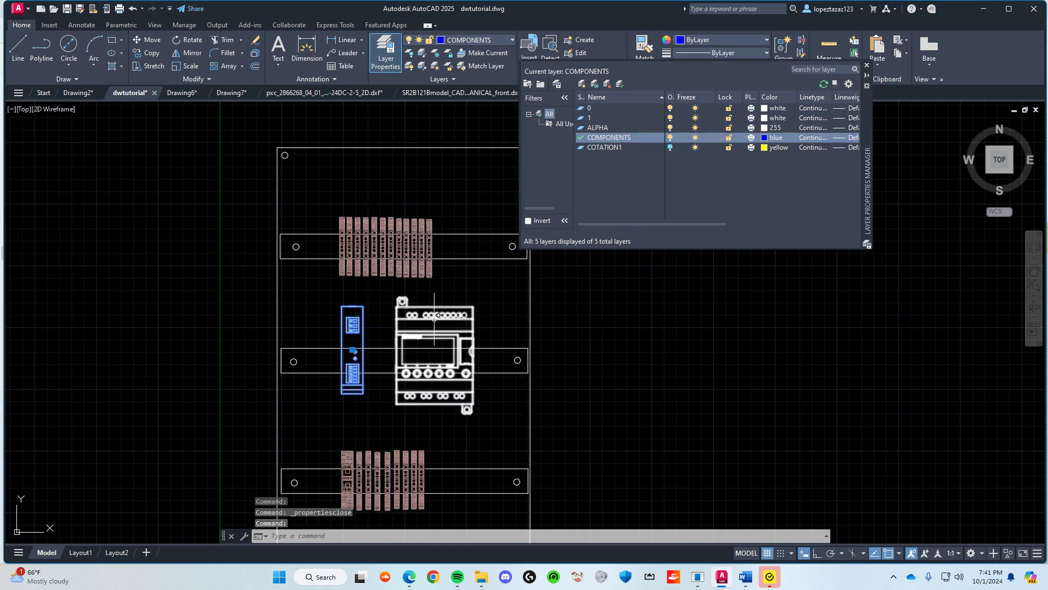
Step: Turn on the COTATION1 layer and try to freeze the COMPONENTS layer
click(670, 147)
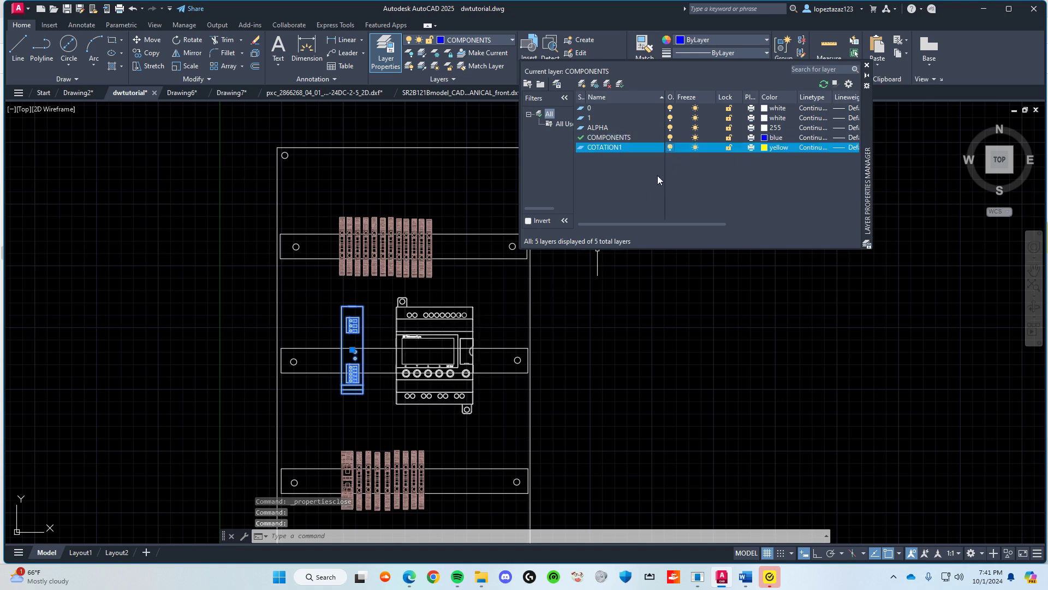
click(695, 138)
click(592, 301)
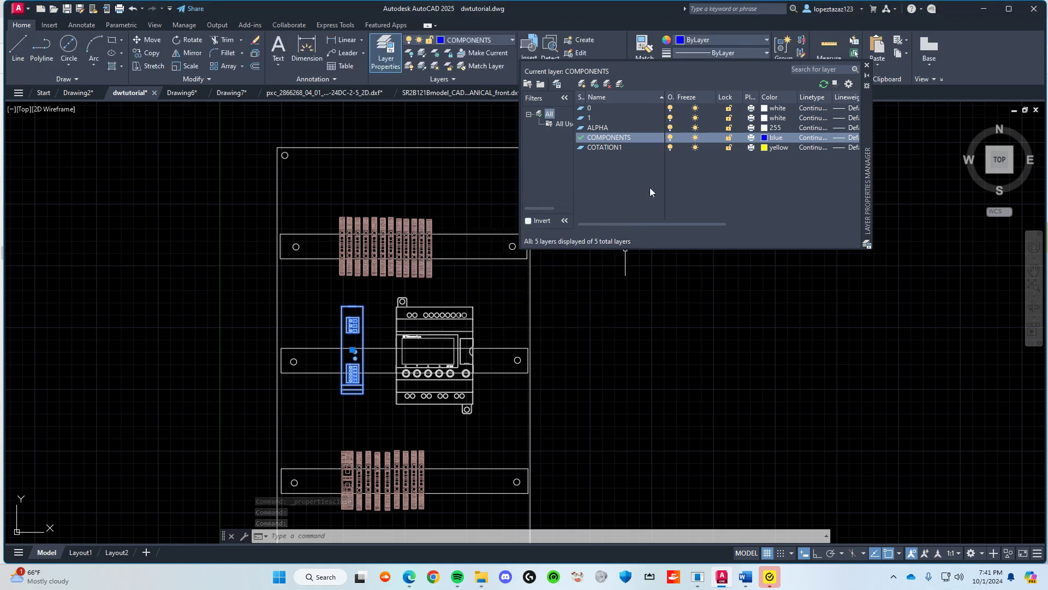
Step: Make layer 0 the current layer and turn off the COMPONENTS layer
click(617, 107)
double_click(617, 108)
click(670, 138)
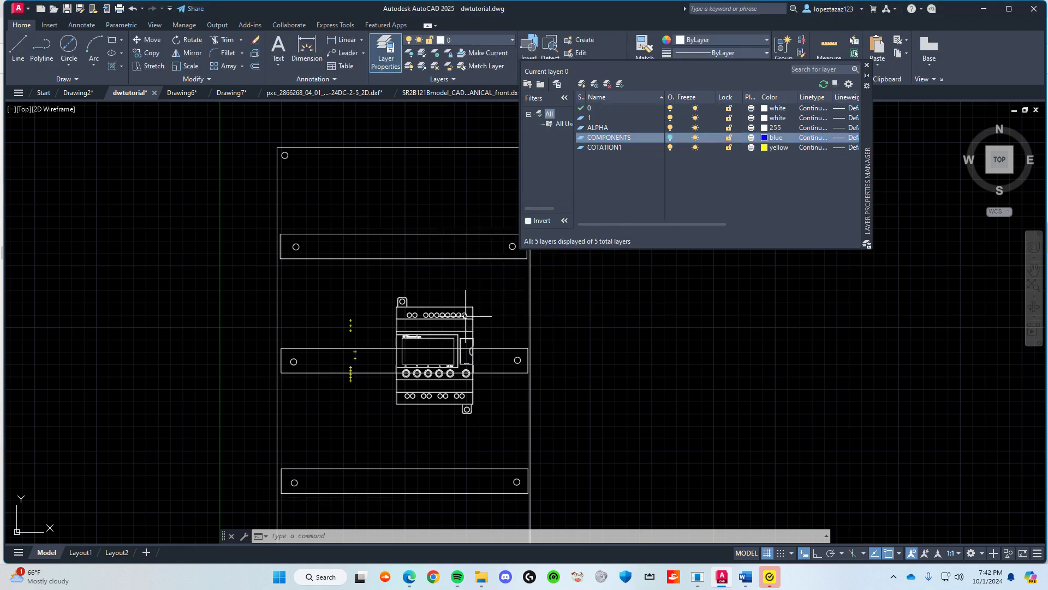
Step: Inspect the relay block's properties and open its block definition for editing, dismissing it without making changes
click(416, 316)
key(ctrl+1)
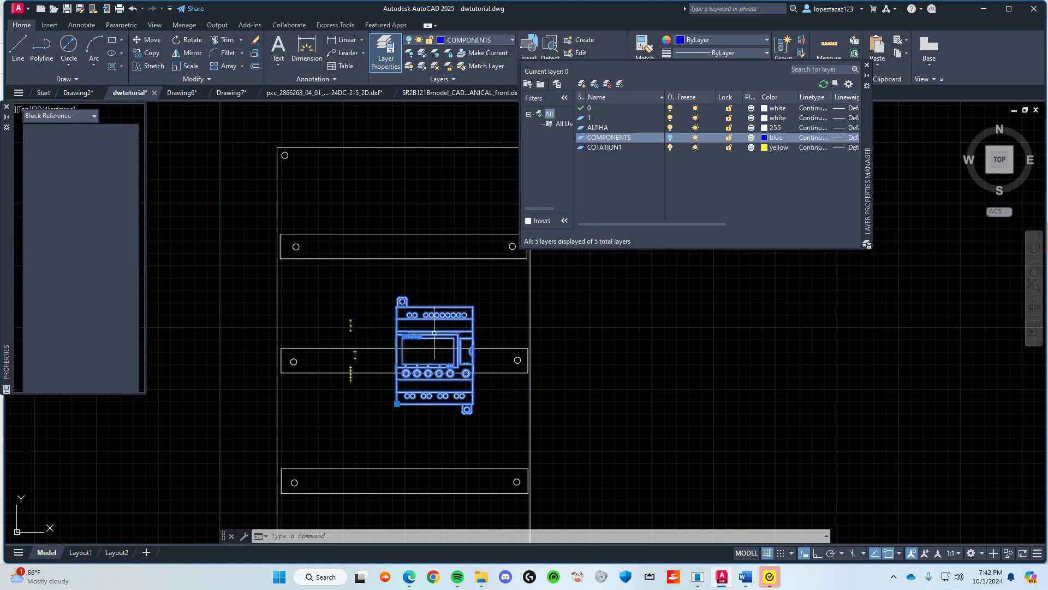
scroll(428, 340, up, 4)
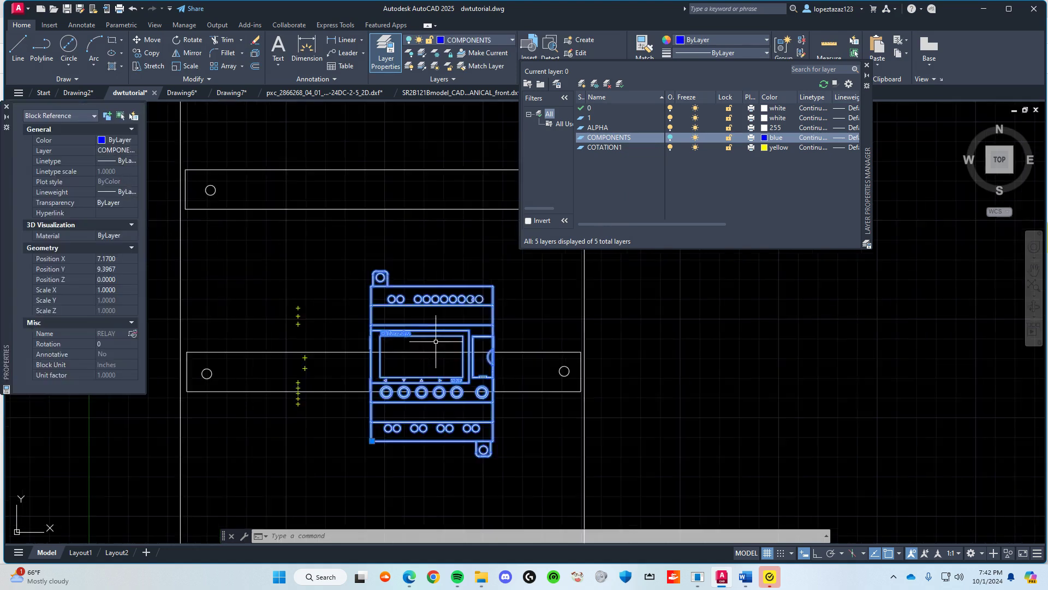
key(ctrl+1)
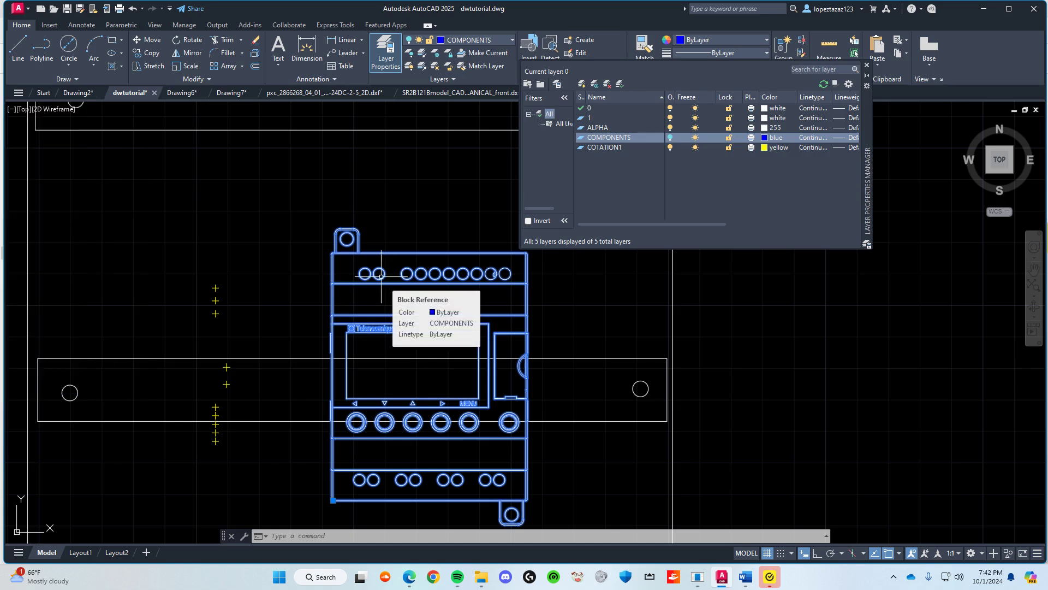
double_click(376, 310)
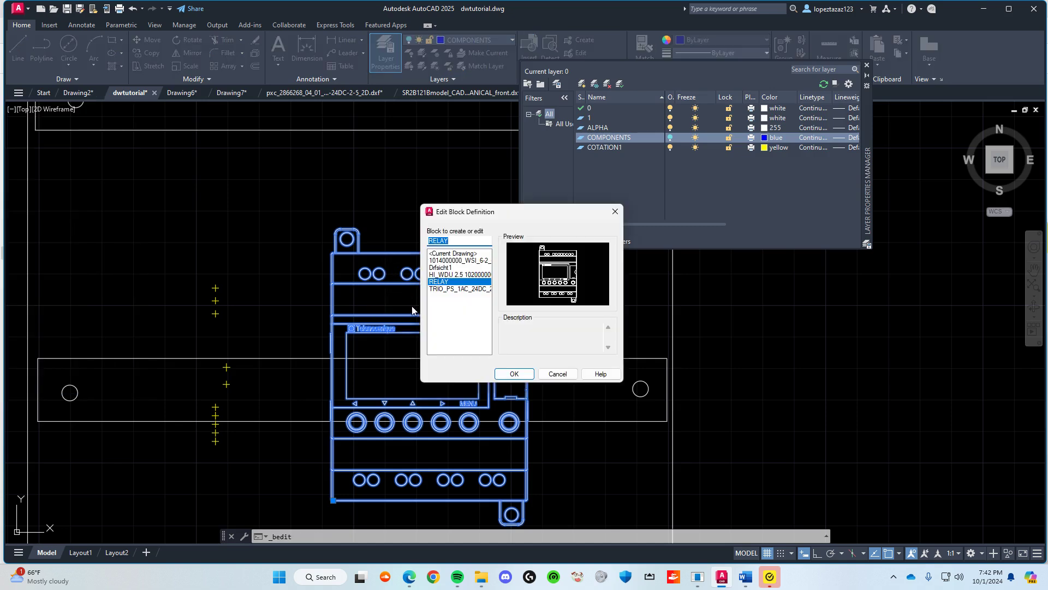
click(616, 212)
scroll(446, 297, down, 2)
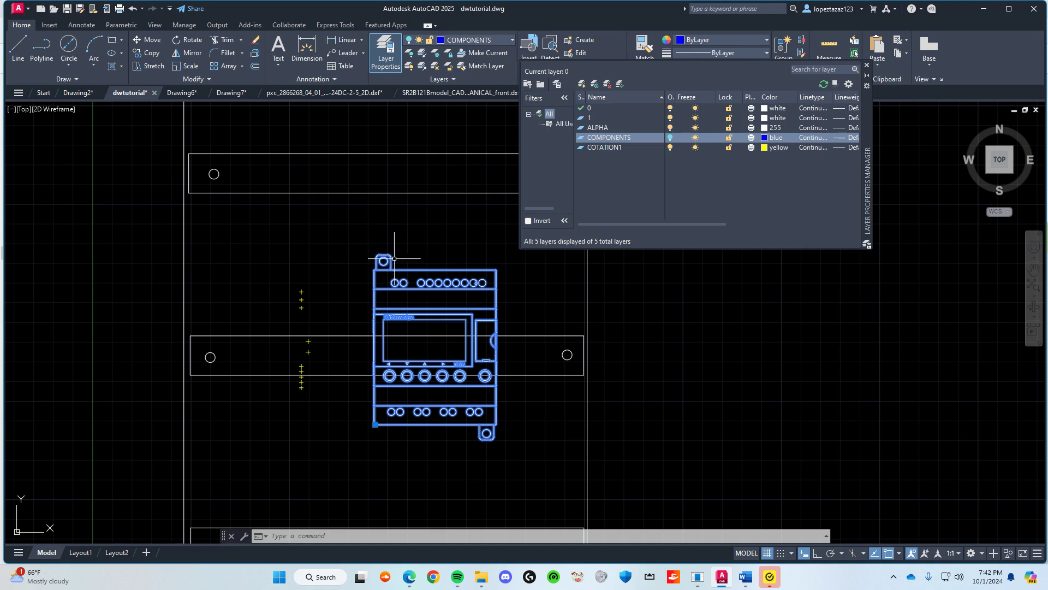
Step: Set the relay block's layer to COMPONENTS in its object properties
key(ctrl+1)
click(123, 153)
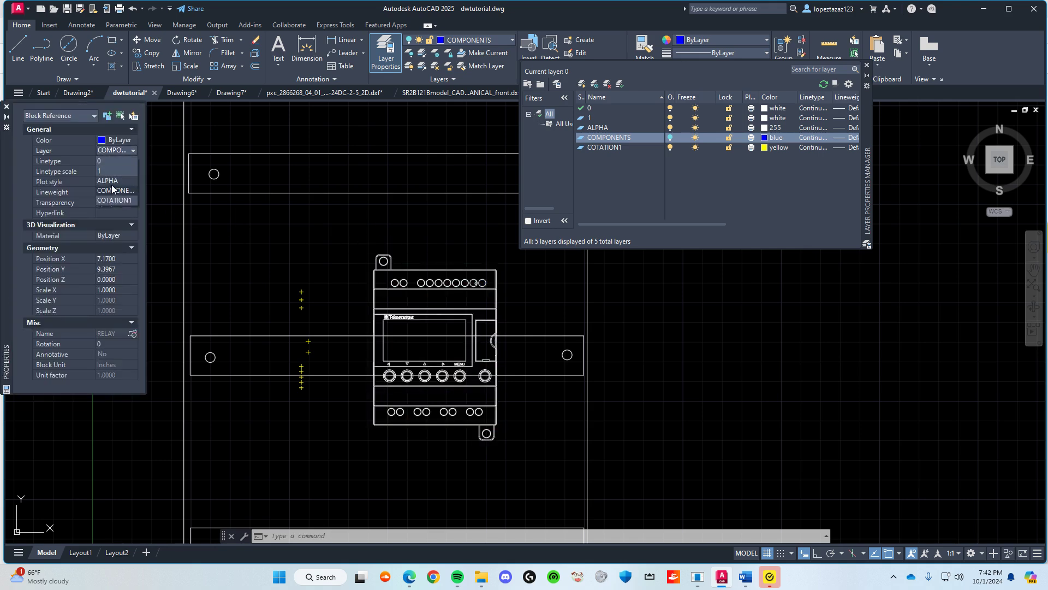
click(112, 190)
click(131, 140)
click(131, 140)
click(126, 150)
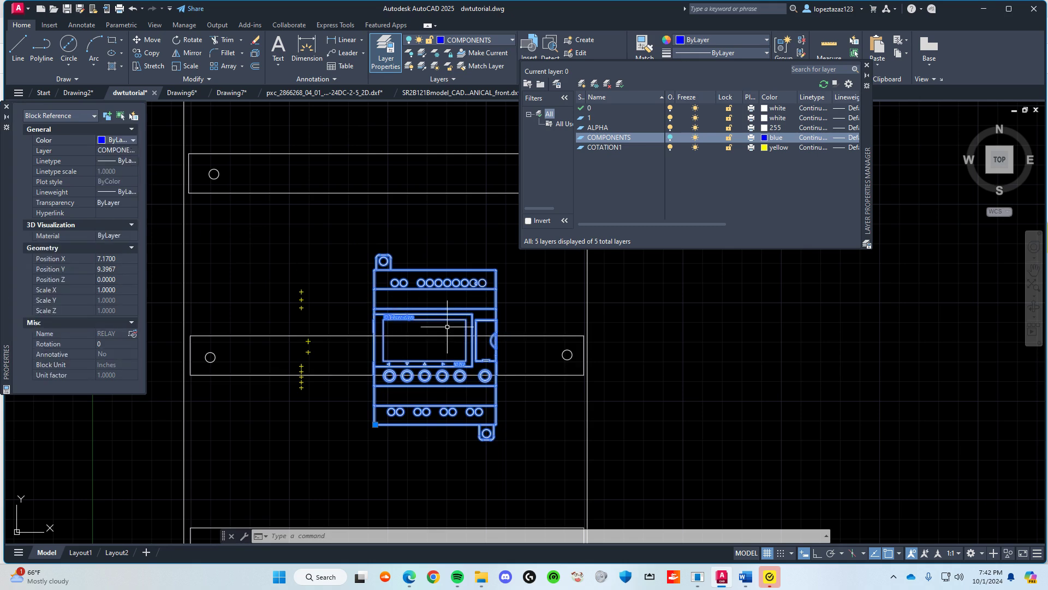
Step: Freeze the COMPONENTS layer, leave it switched on, and close the layer manager
click(671, 182)
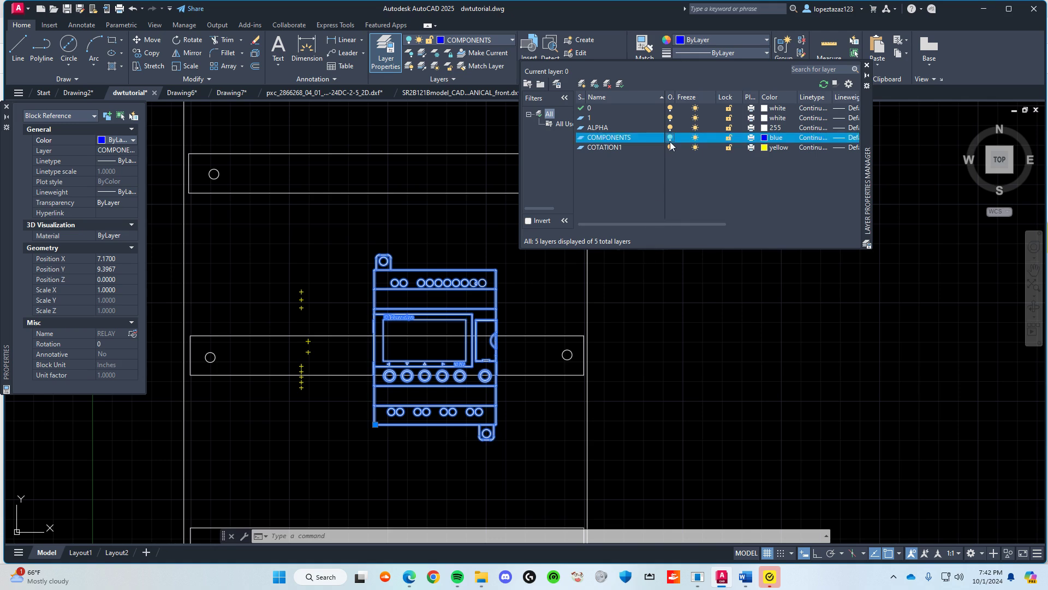
click(695, 139)
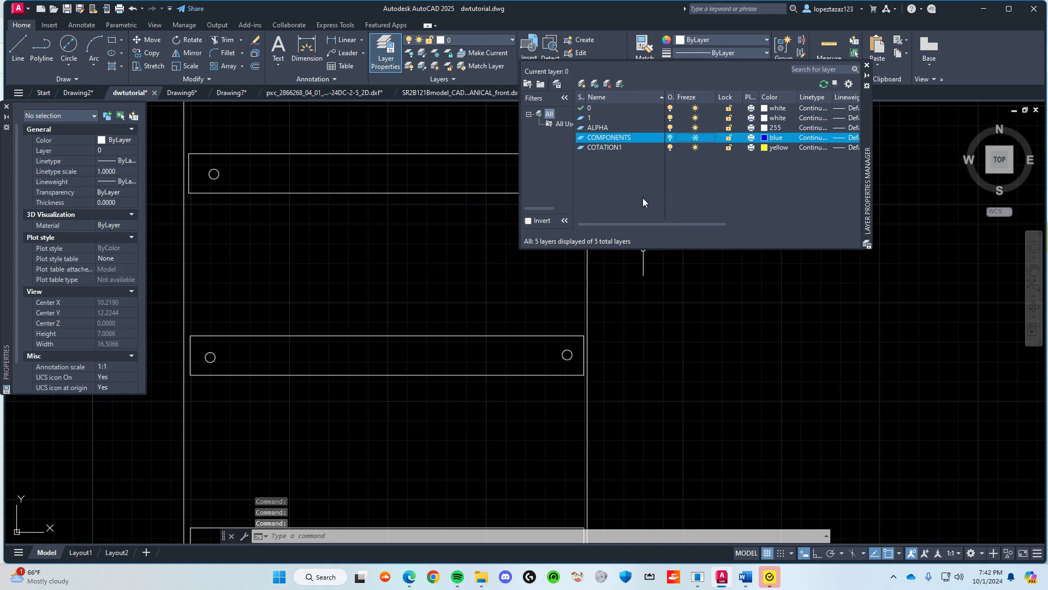
scroll(484, 362, down, 5)
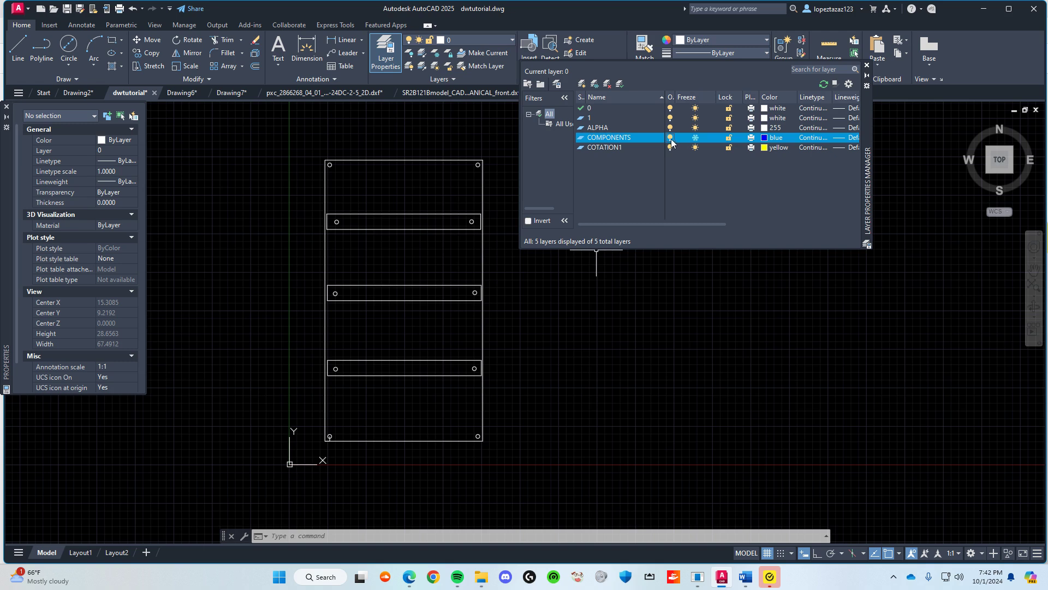
click(696, 140)
click(696, 140)
click(696, 141)
click(696, 141)
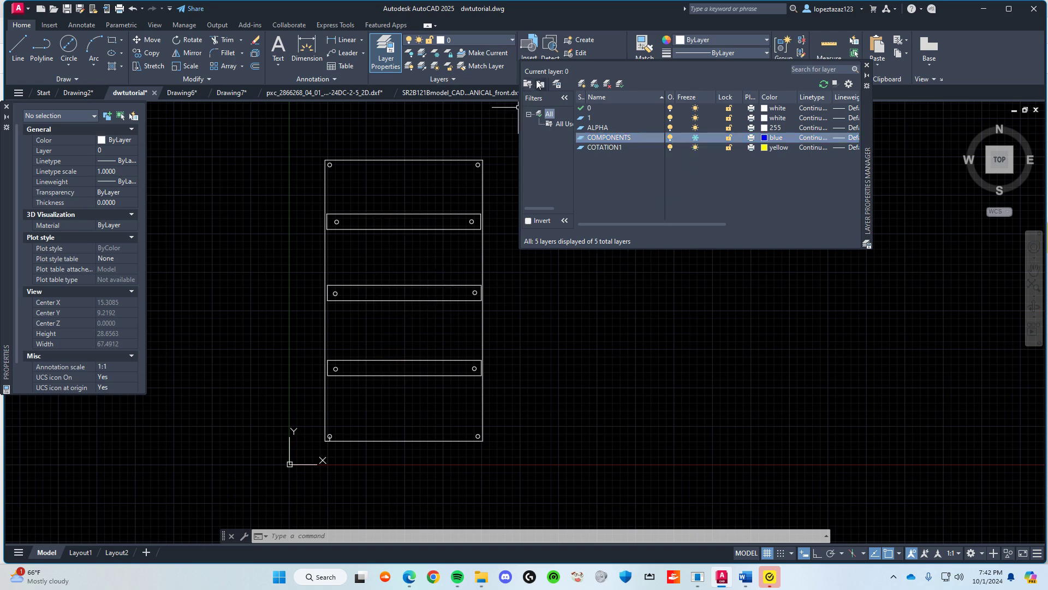
Step: Dimension the panel's width along its top edge, with the dimension line about 1.8 units above the edge
scroll(349, 197, up, 4)
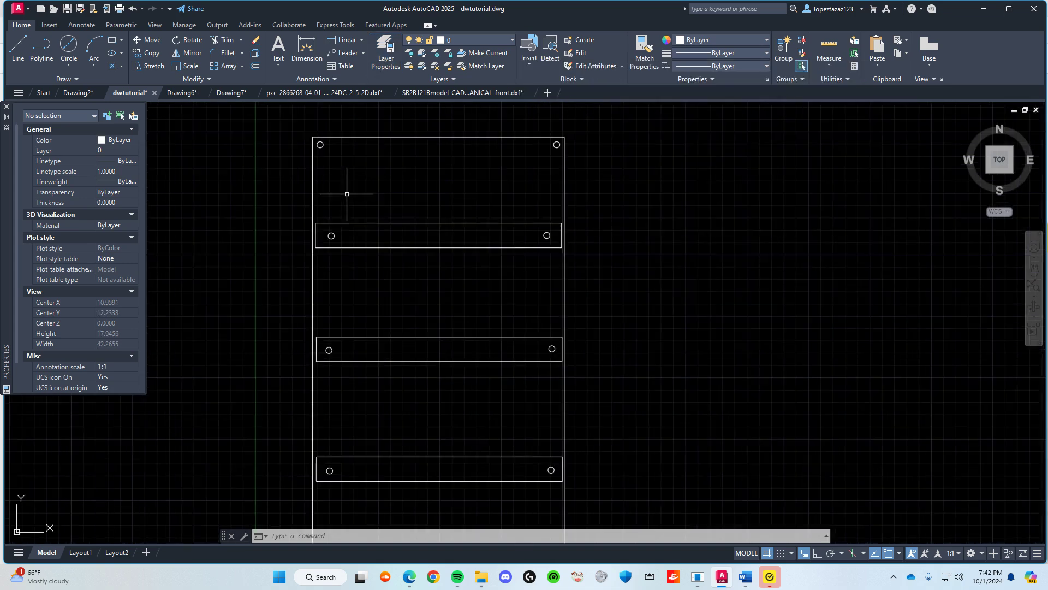
click(304, 66)
scroll(442, 312, up, 3)
middle_drag(481, 294, 442, 405)
click(232, 286)
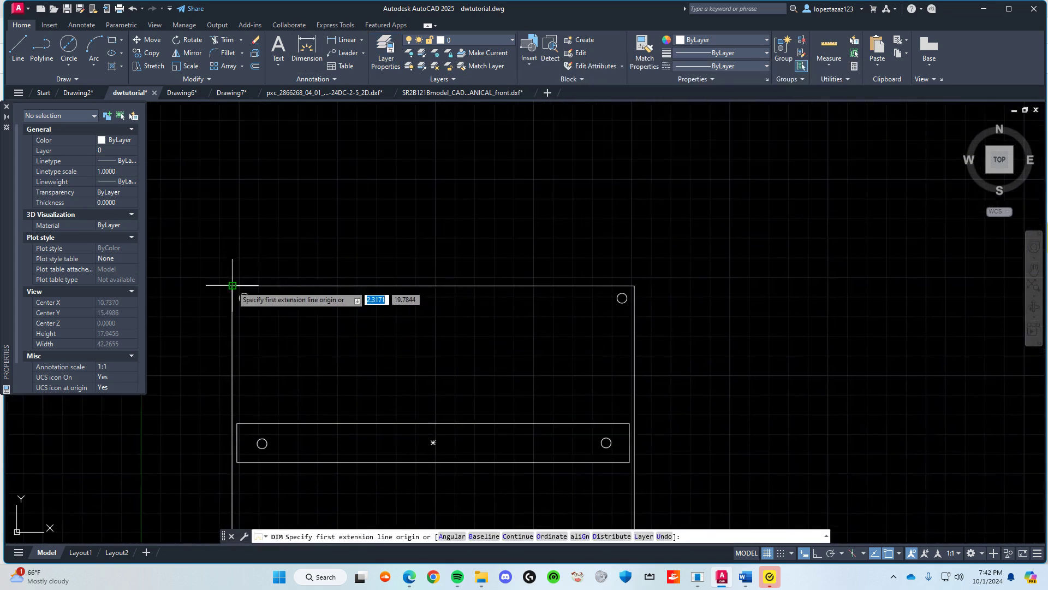
click(634, 285)
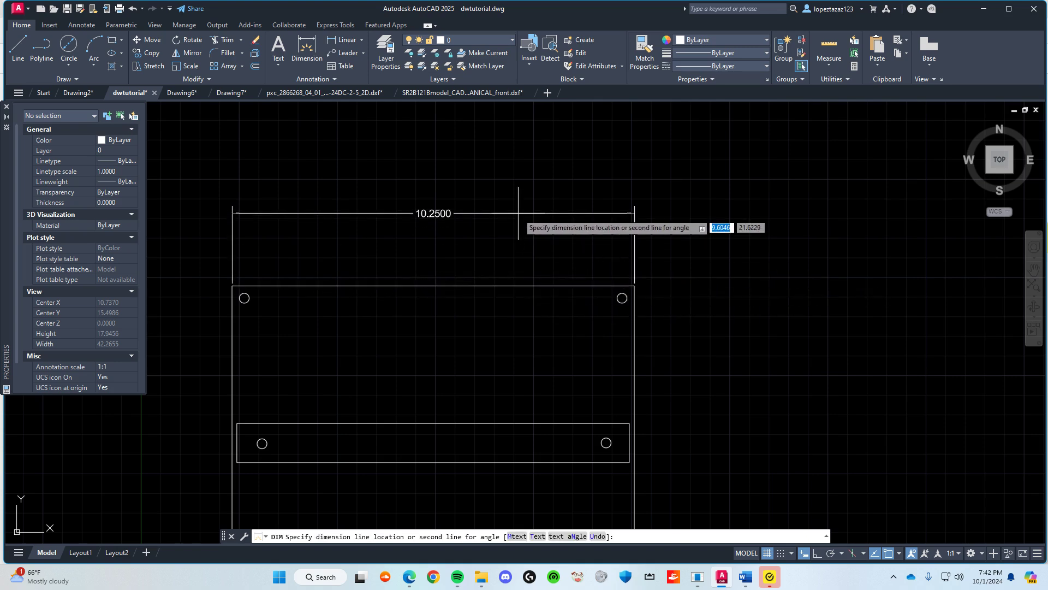
click(516, 213)
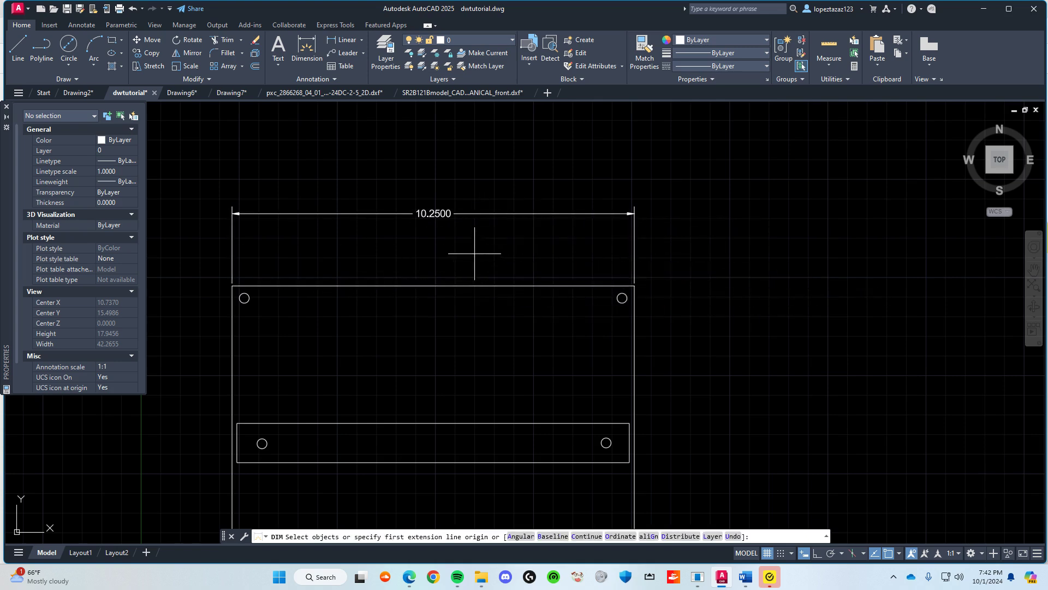
key(Escape)
Step: Change the text of the panel width dimension to 10.25
click(437, 213)
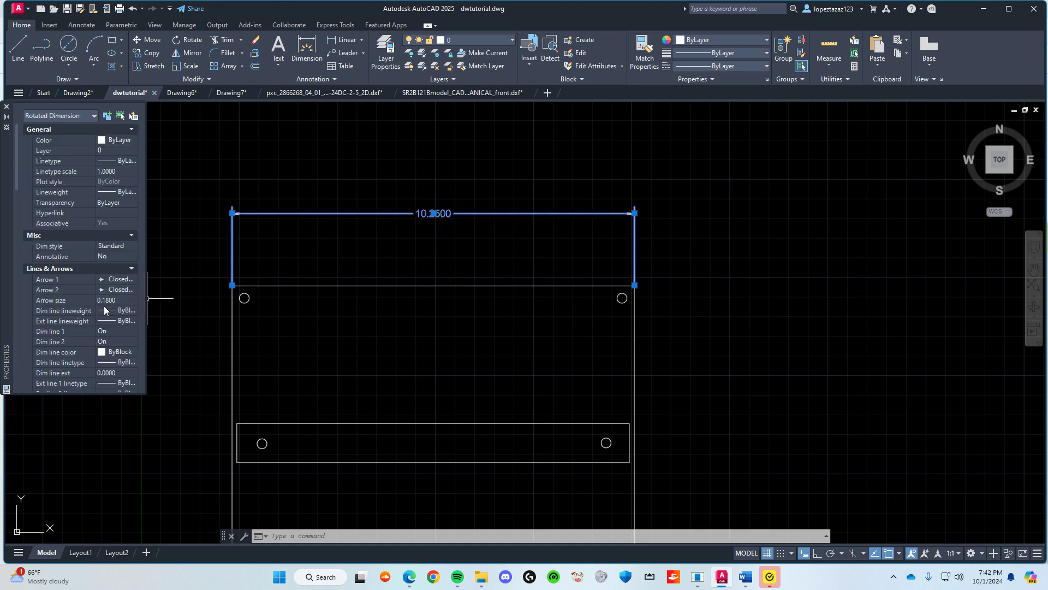
scroll(116, 332, down, 2)
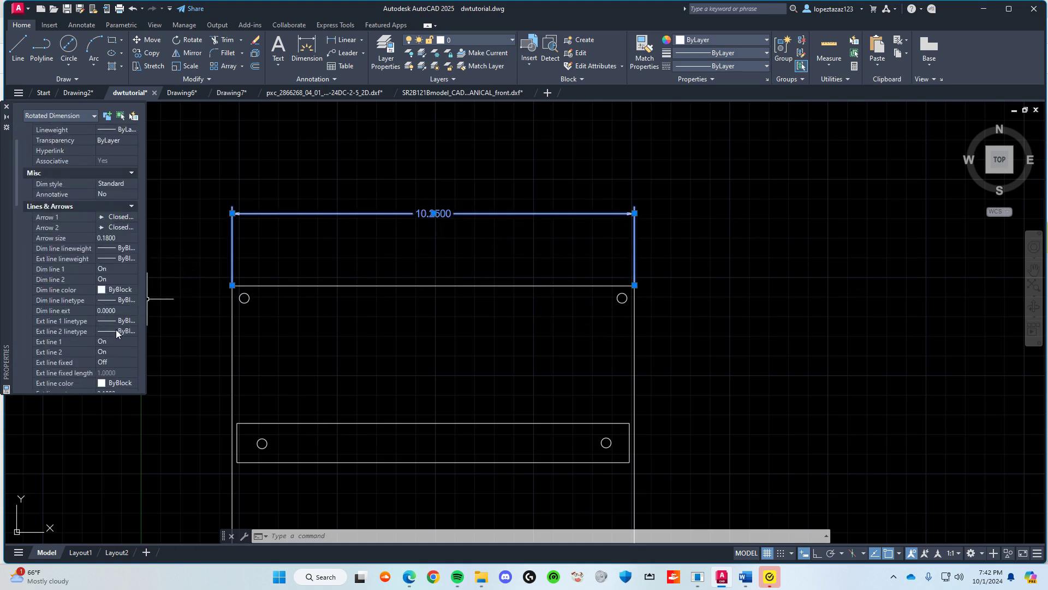
scroll(116, 332, down, 2)
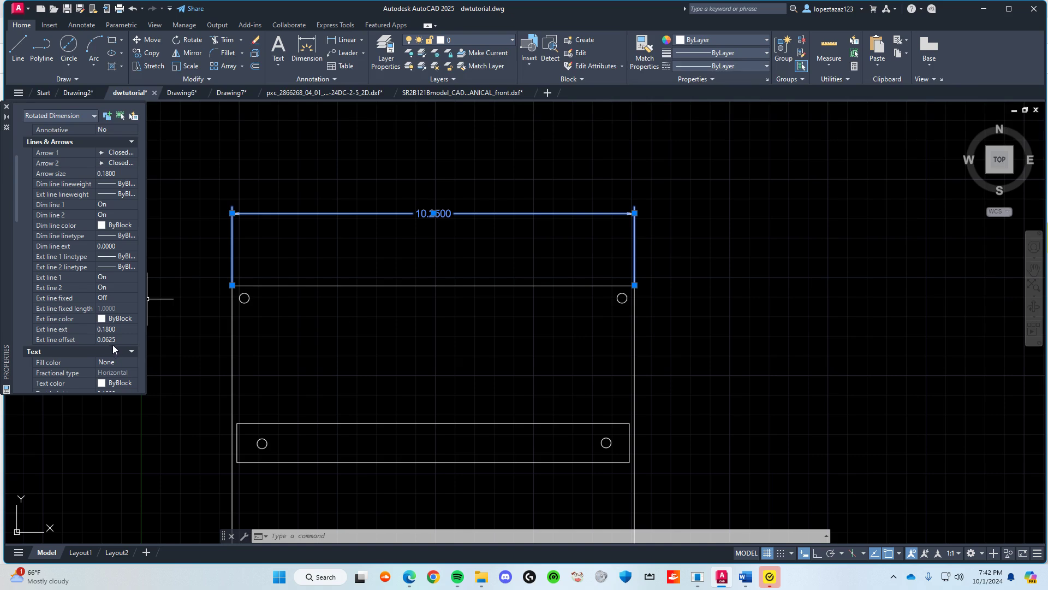
scroll(113, 315, down, 2)
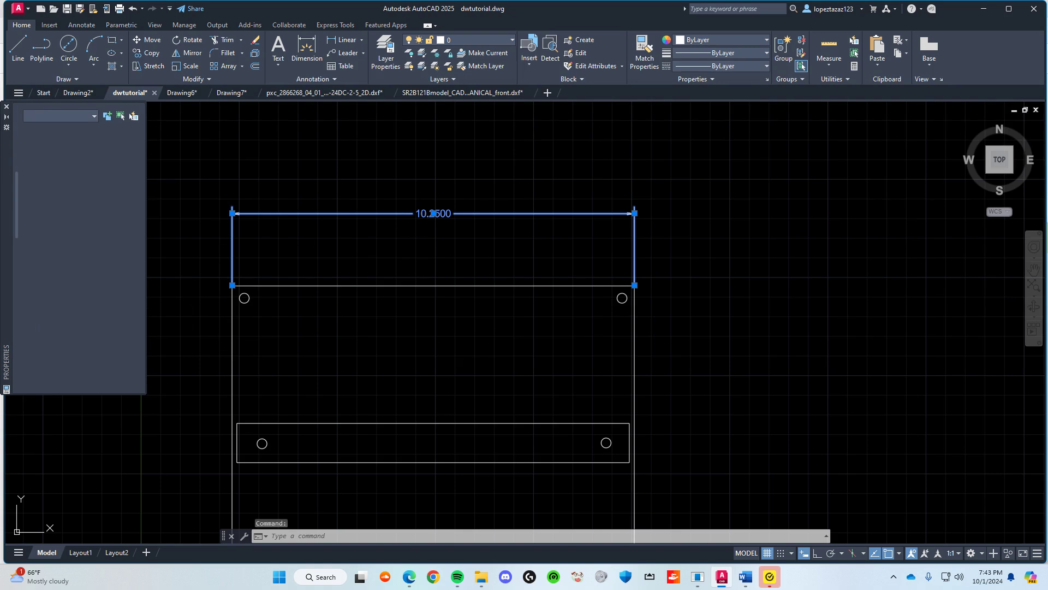
double_click(426, 216)
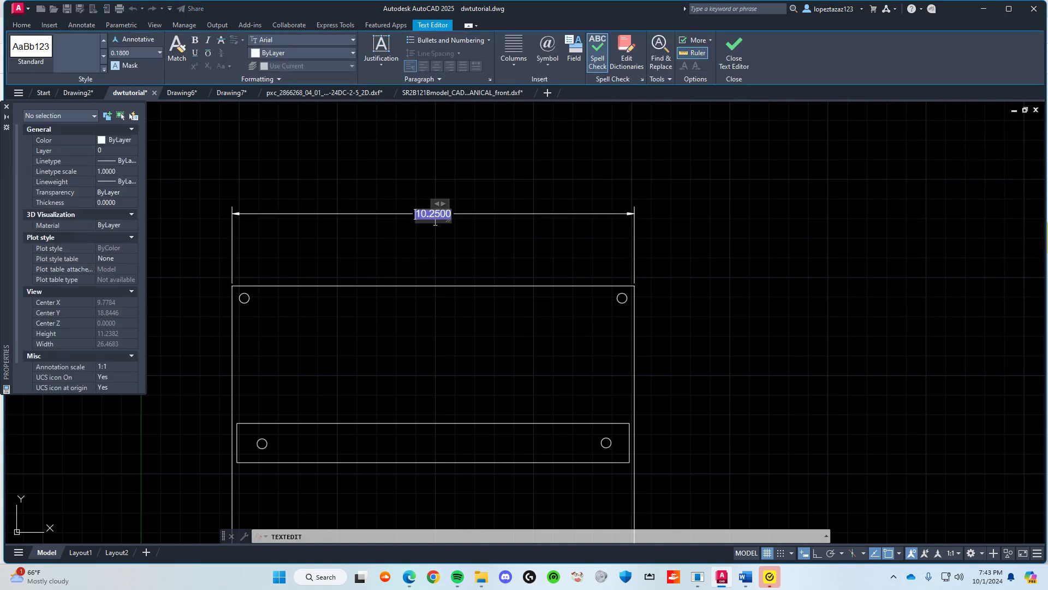
key(Delete)
key(Escape)
click(536, 286)
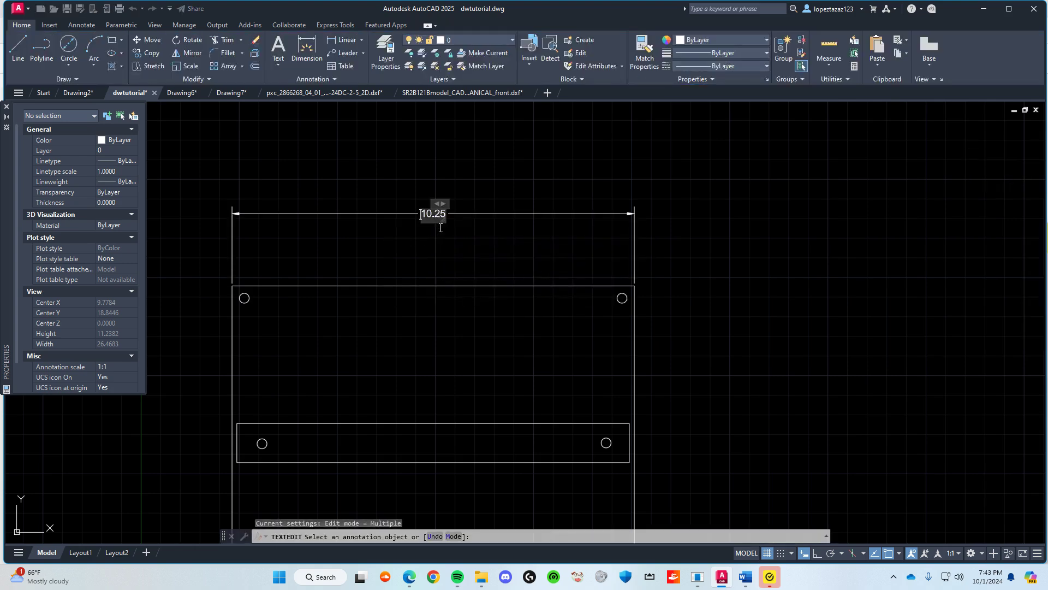
key(Escape)
Step: Set the panel width dimension's text height to 0.3 and close its properties
click(441, 214)
scroll(90, 286, down, 5)
scroll(90, 286, down, 10)
scroll(95, 295, up, 10)
scroll(101, 301, up, 4)
click(113, 298)
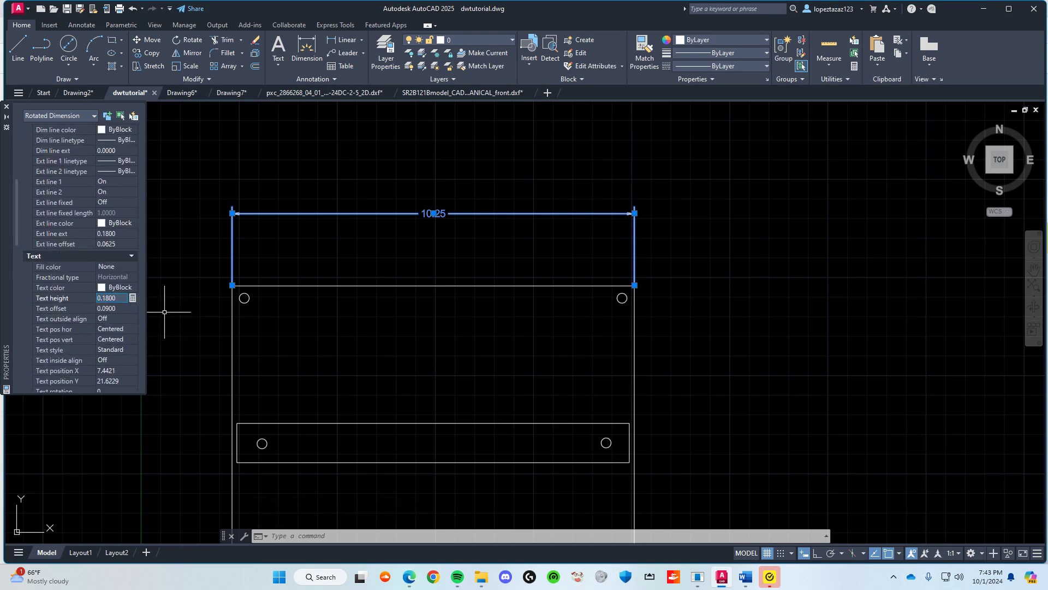
text(0.)
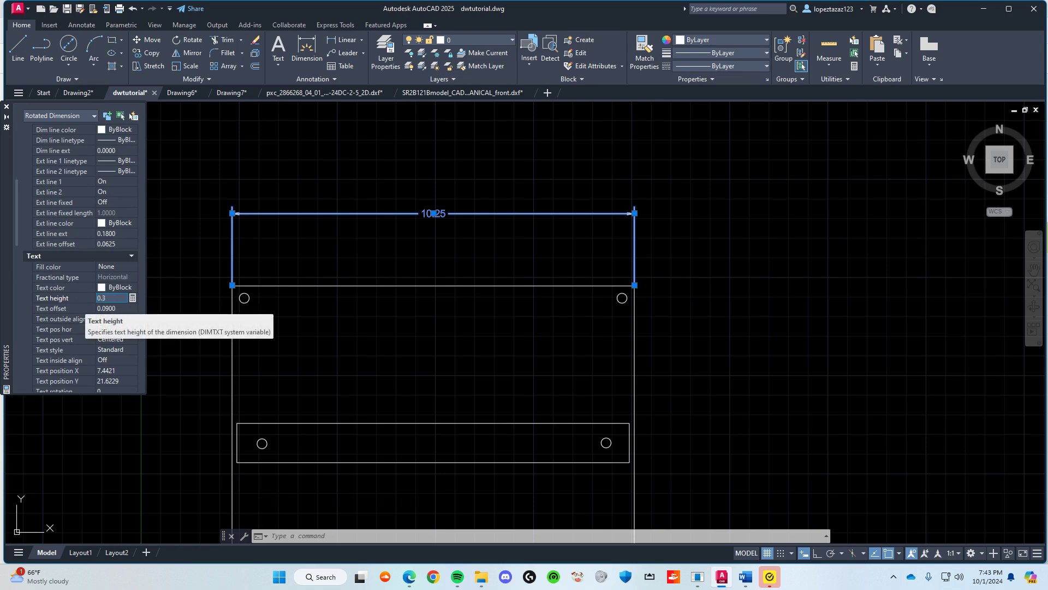
text(3)
click(113, 309)
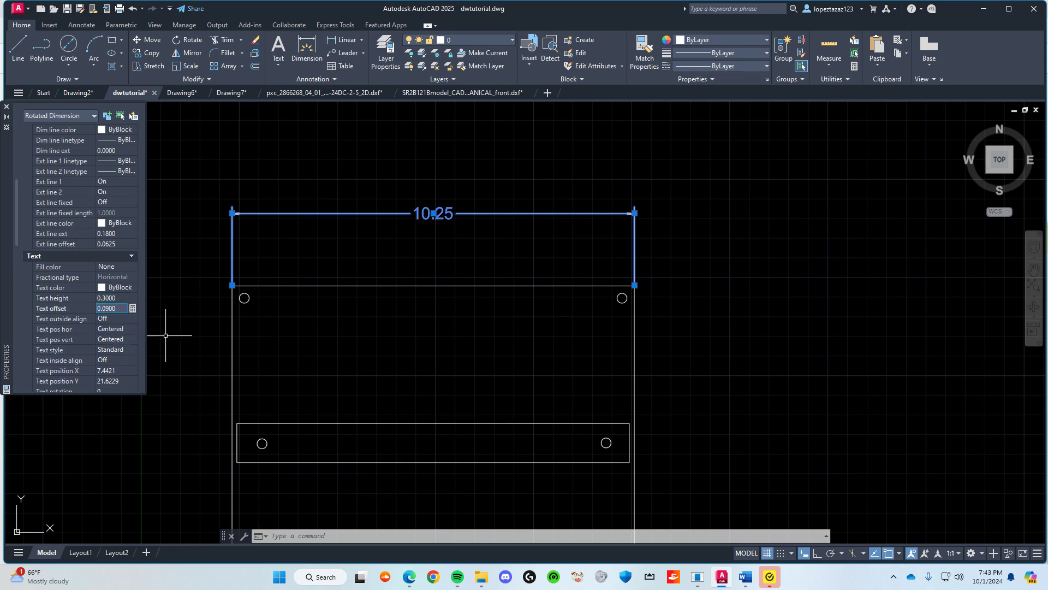
key(ctrl+1)
key(Escape)
Step: Try to dimension the panel's upper-left mounting hole from its centre, and delete the misplaced dimension
scroll(399, 397, down, 2)
middle_drag(362, 368, 472, 331)
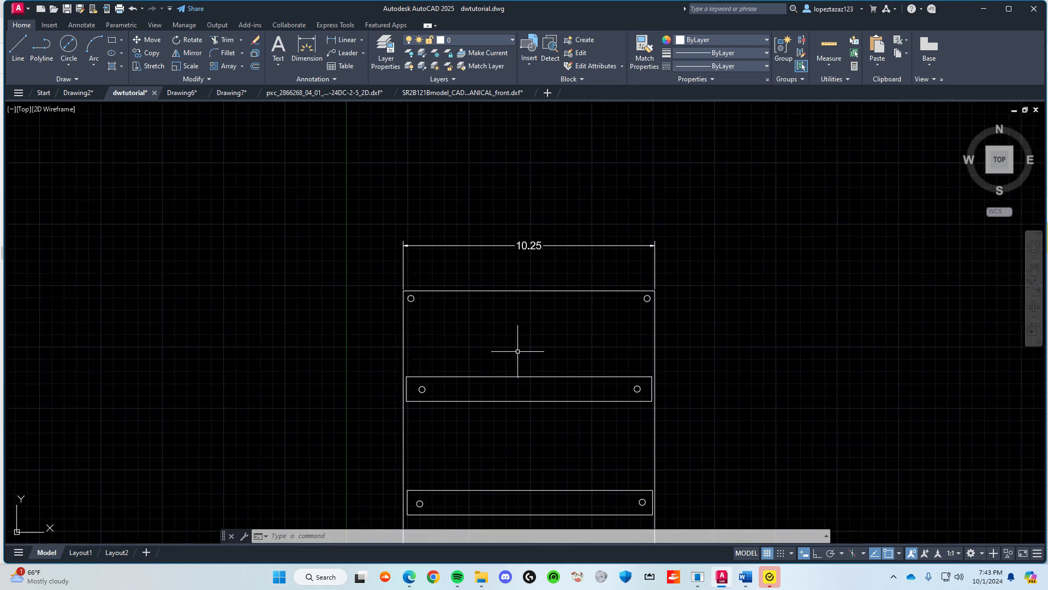
middle_drag(590, 373, 526, 366)
scroll(372, 262, up, 2)
middle_drag(261, 260, 408, 249)
middle_drag(435, 298, 390, 274)
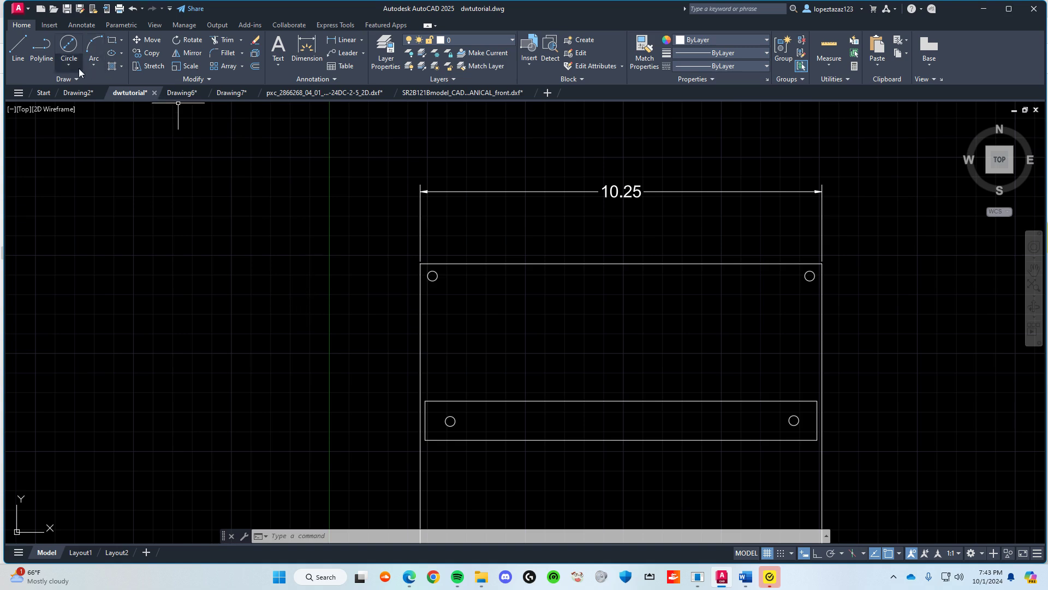
click(306, 50)
scroll(448, 310, up, 5)
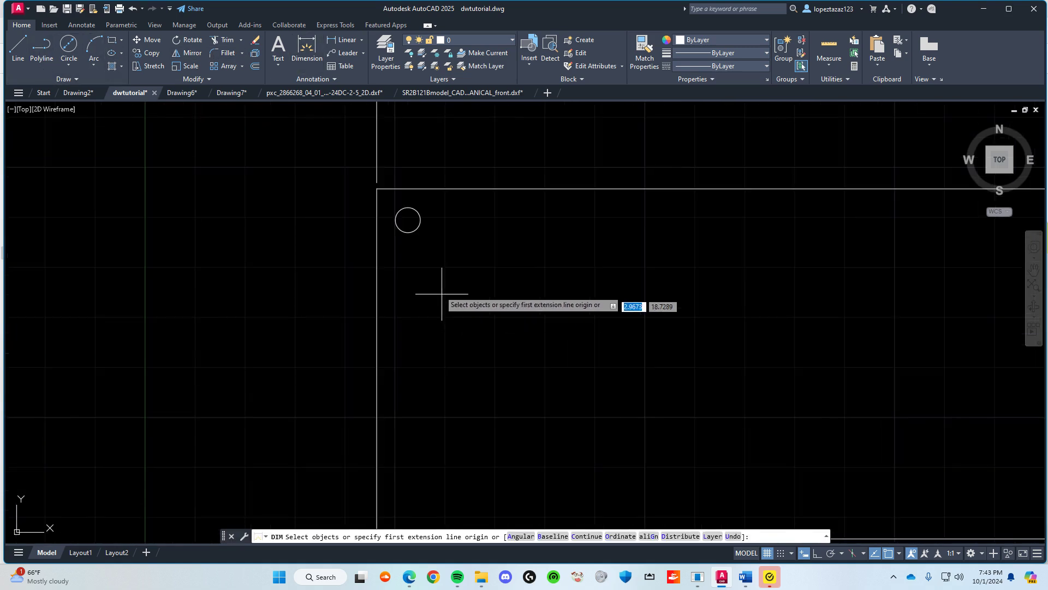
click(408, 219)
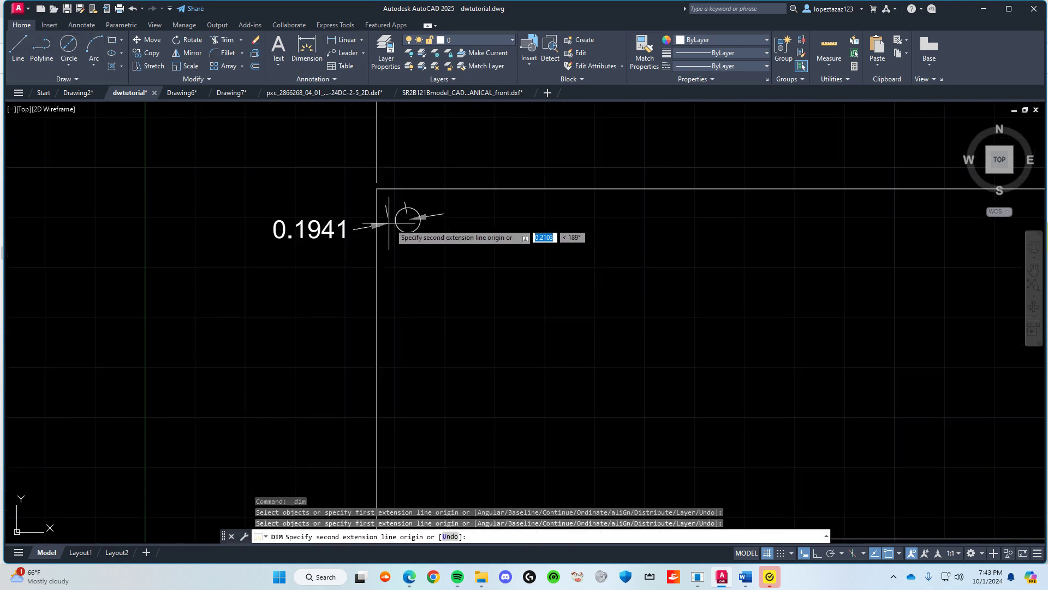
click(408, 219)
middle_drag(405, 220, 368, 346)
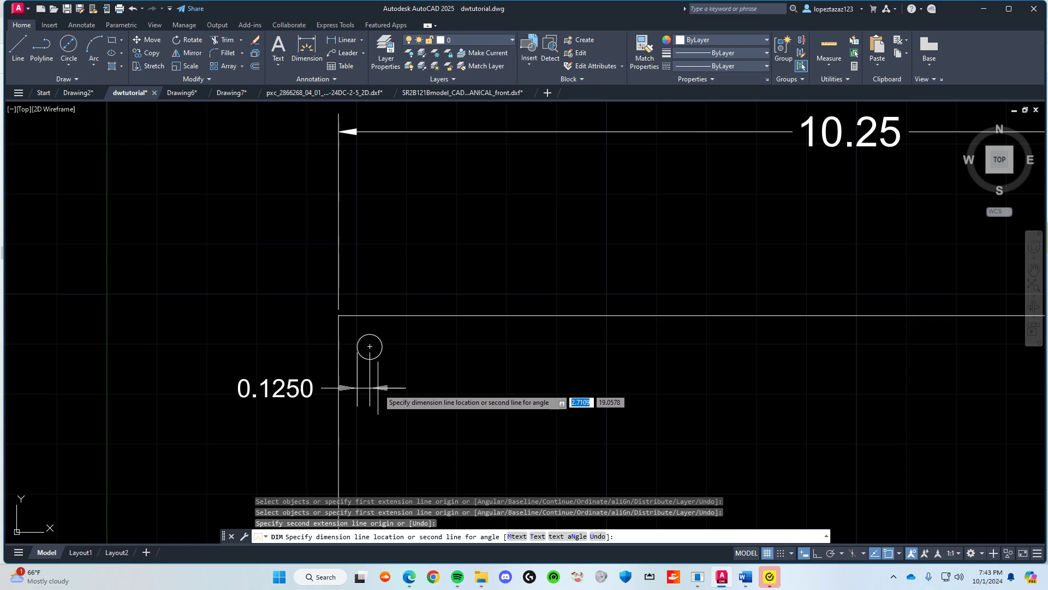
click(370, 346)
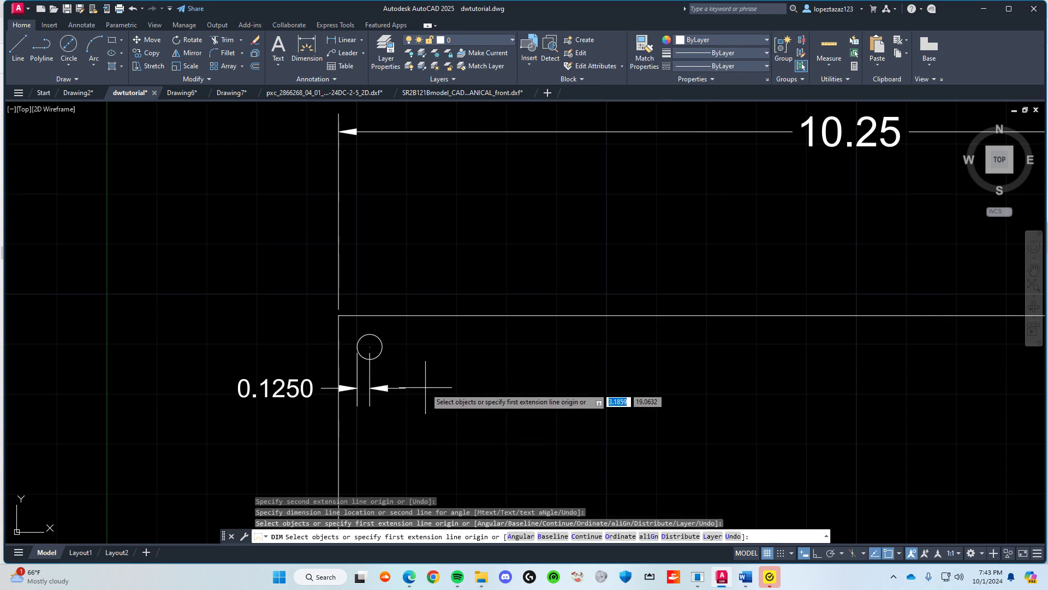
scroll(390, 414, down, 1)
scroll(363, 410, up, 2)
key(Escape)
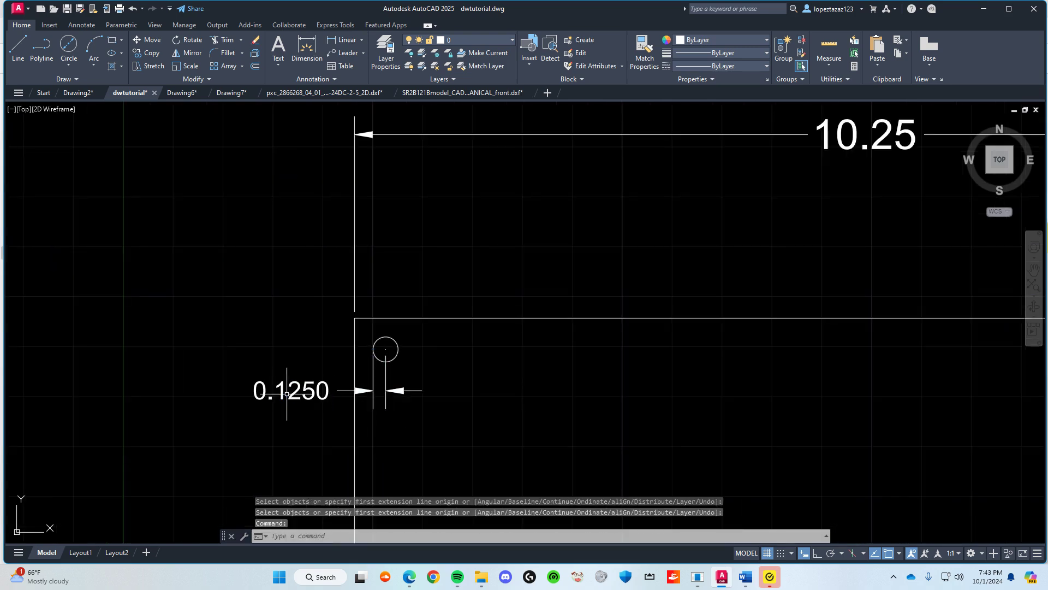
key(Escape)
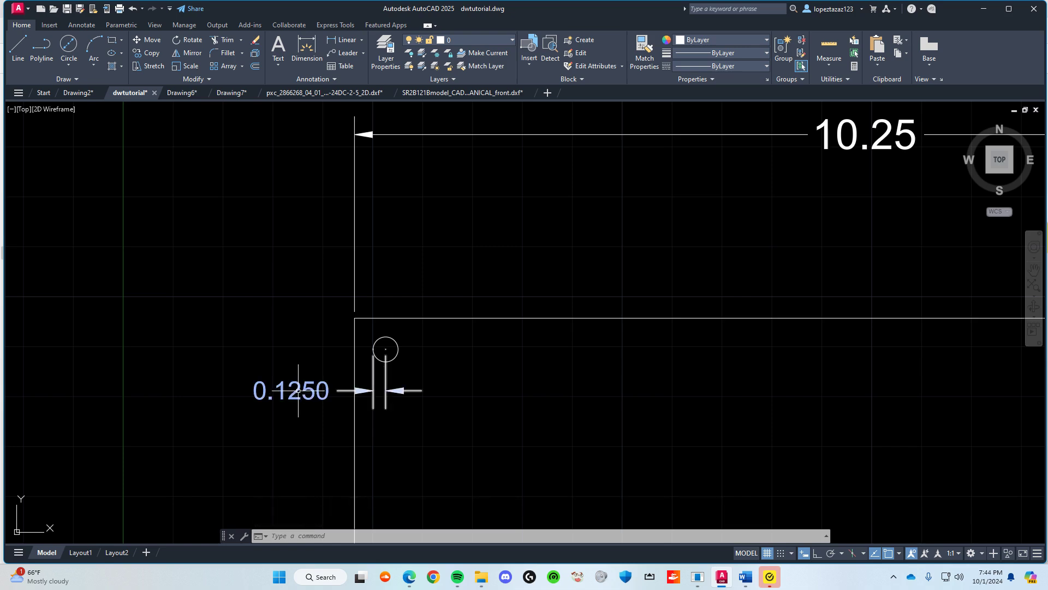
click(298, 391)
key(Delete)
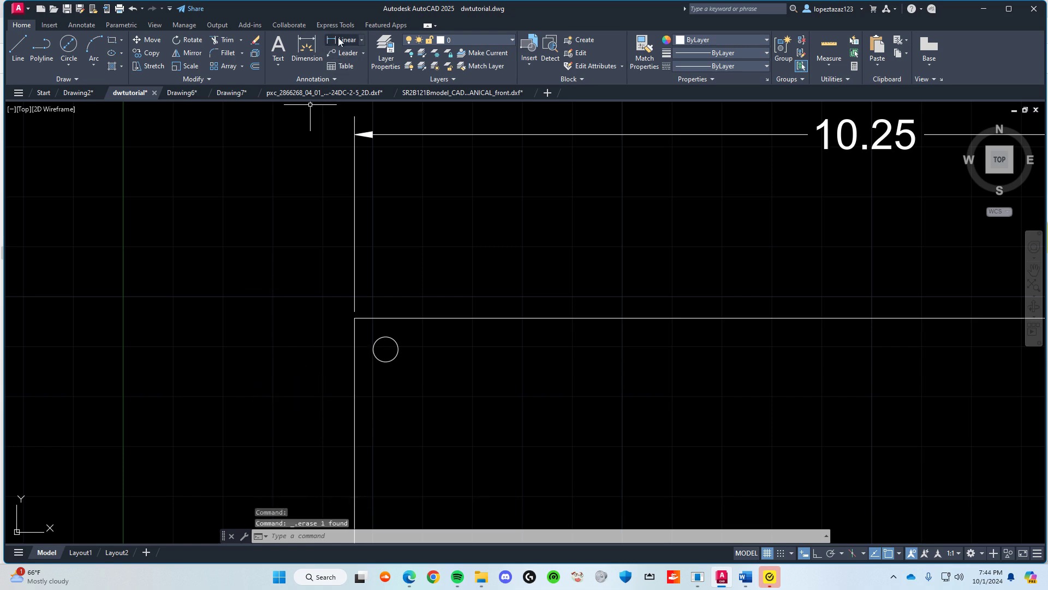
Step: Dimension the horizontal distance between the upper-left mounting hole's centre and the panel's left edge, with the dimension line about 0.4 units below the centre
click(307, 49)
click(385, 348)
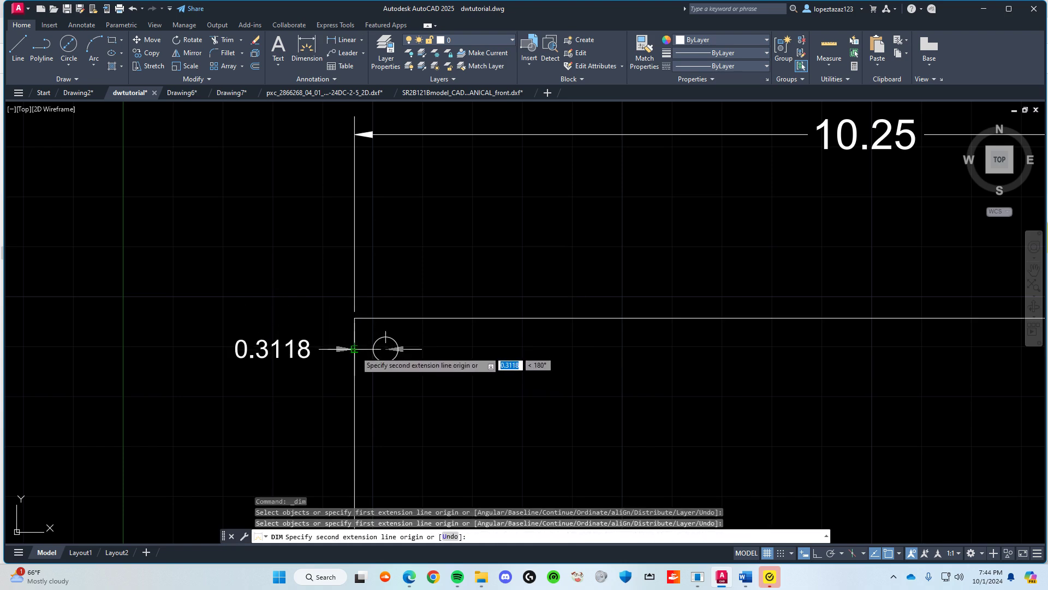
click(385, 348)
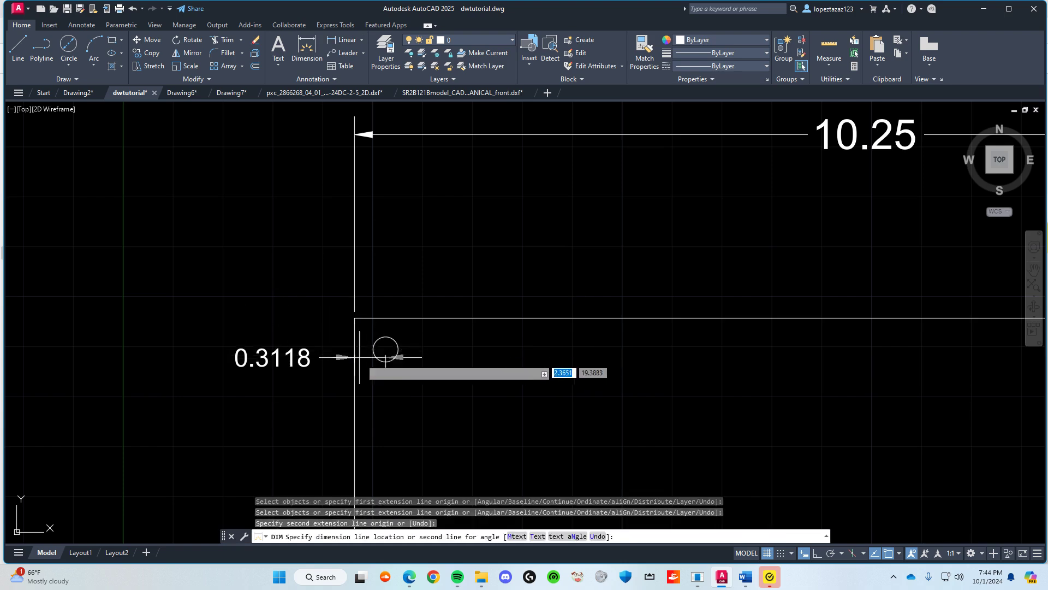
click(401, 389)
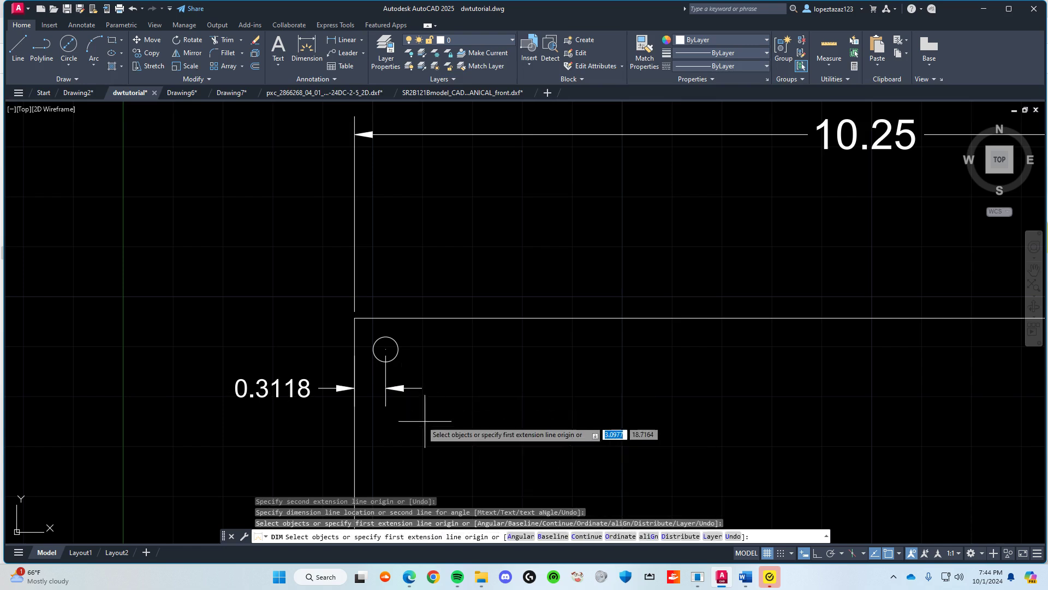
key(Escape)
Step: Change the text of the mounting hole's edge-distance dimension to 0.3125
click(386, 387)
double_click(306, 397)
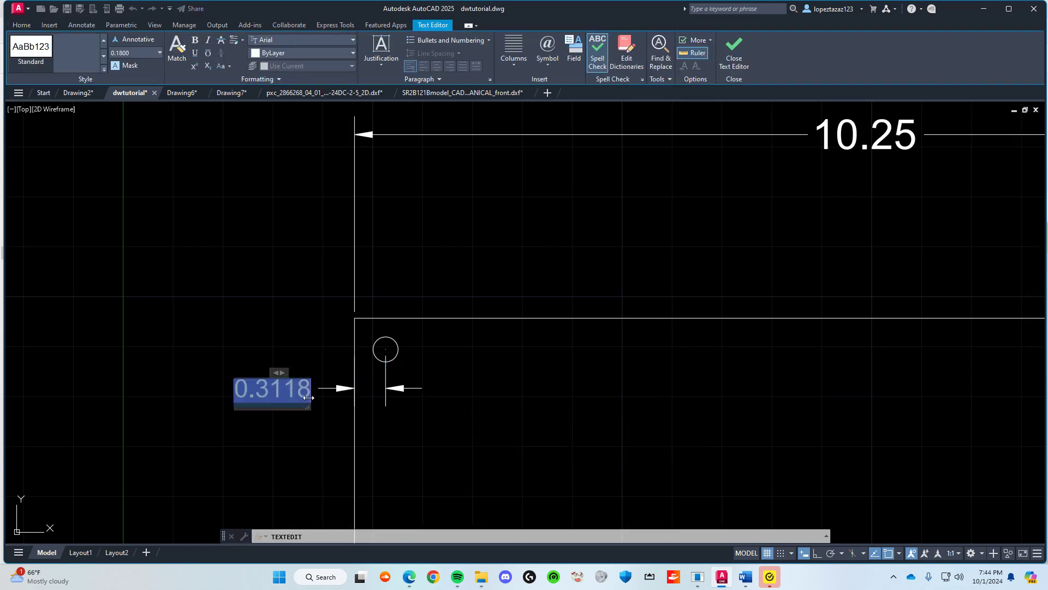
text(0.3125)
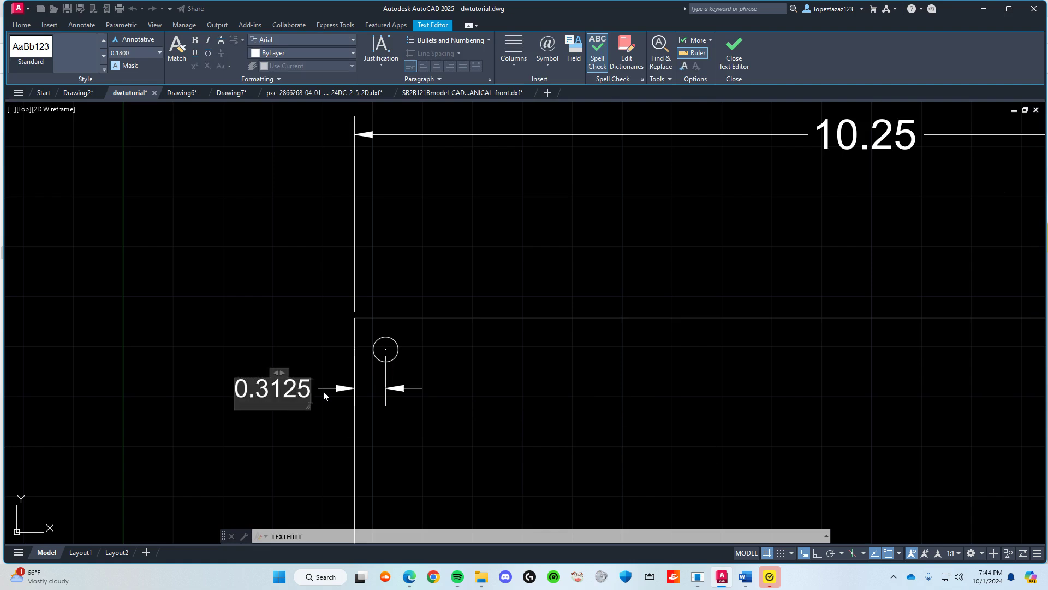
key(Escape)
click(550, 288)
key(Escape)
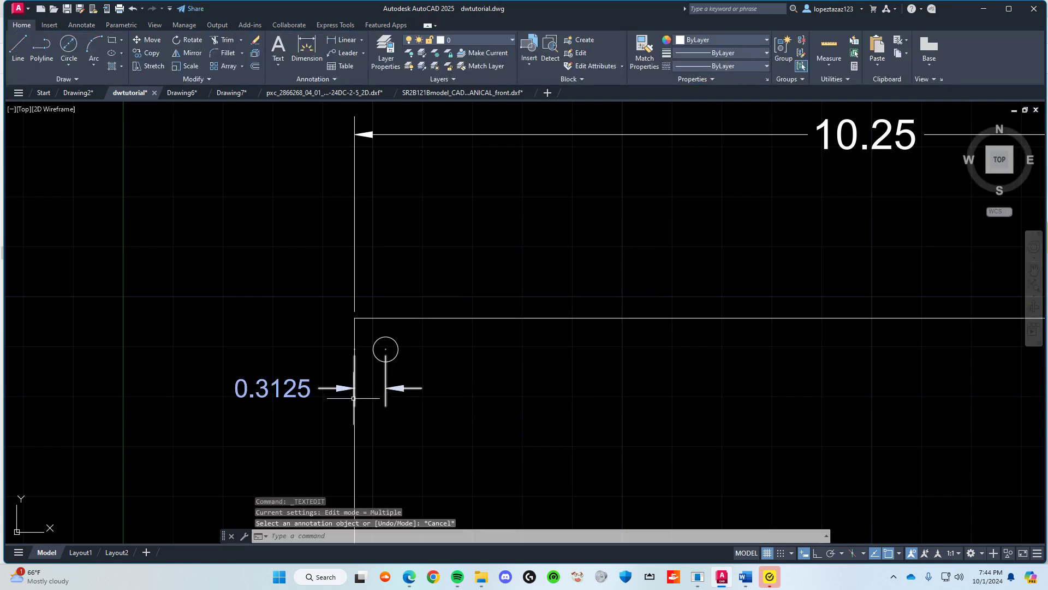
Step: Move the 0.3125 dimension text inside the panel, to the right of the hole's extension line
click(340, 388)
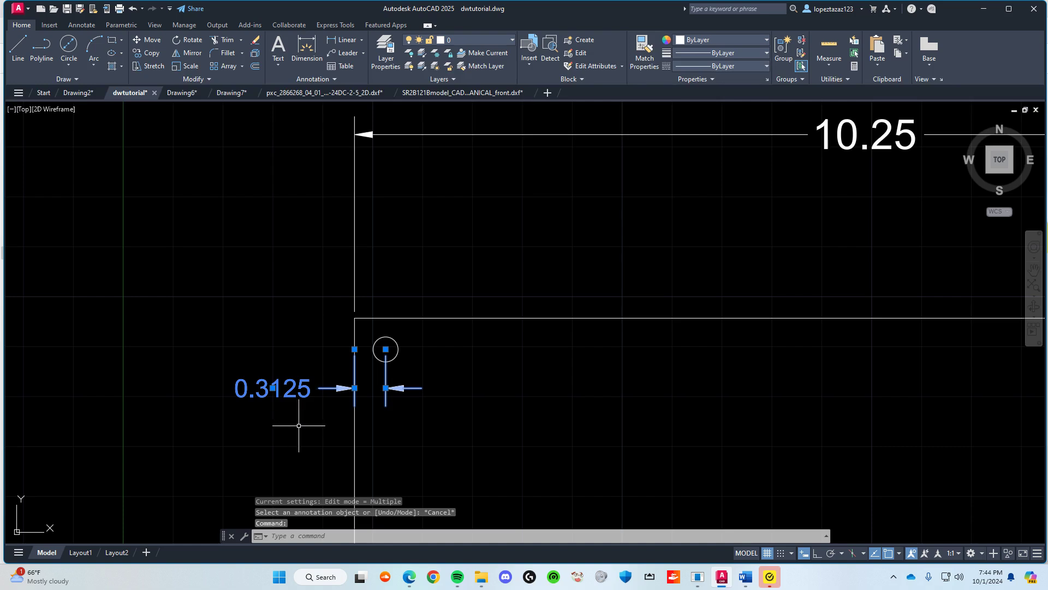
click(272, 388)
right_click(431, 393)
click(464, 405)
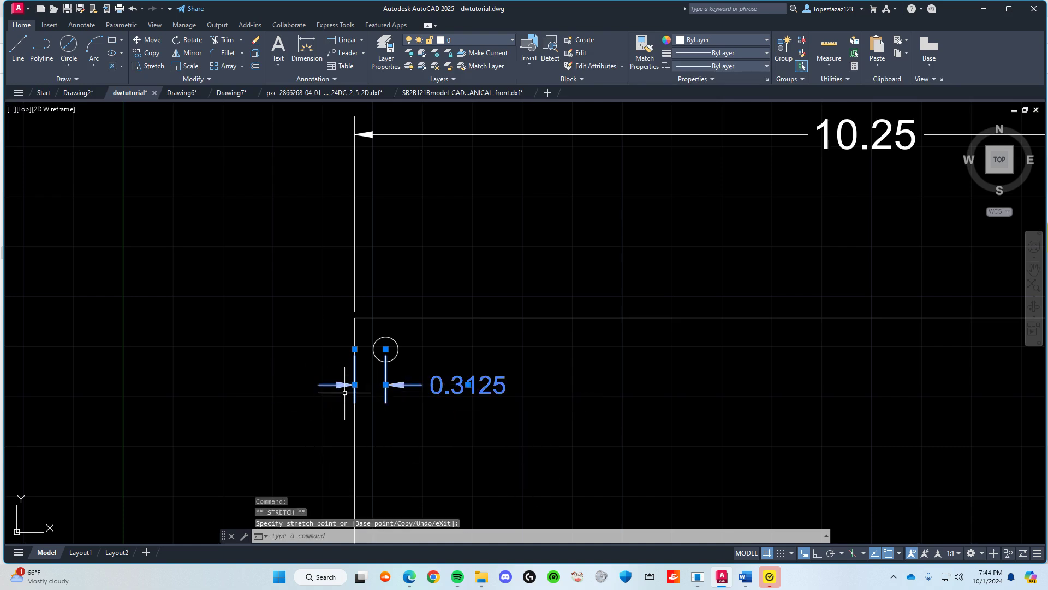
key(Escape)
mouse_move(404, 392)
middle_down()
mouse_move(315, 399)
mouse_move(417, 428)
middle_up()
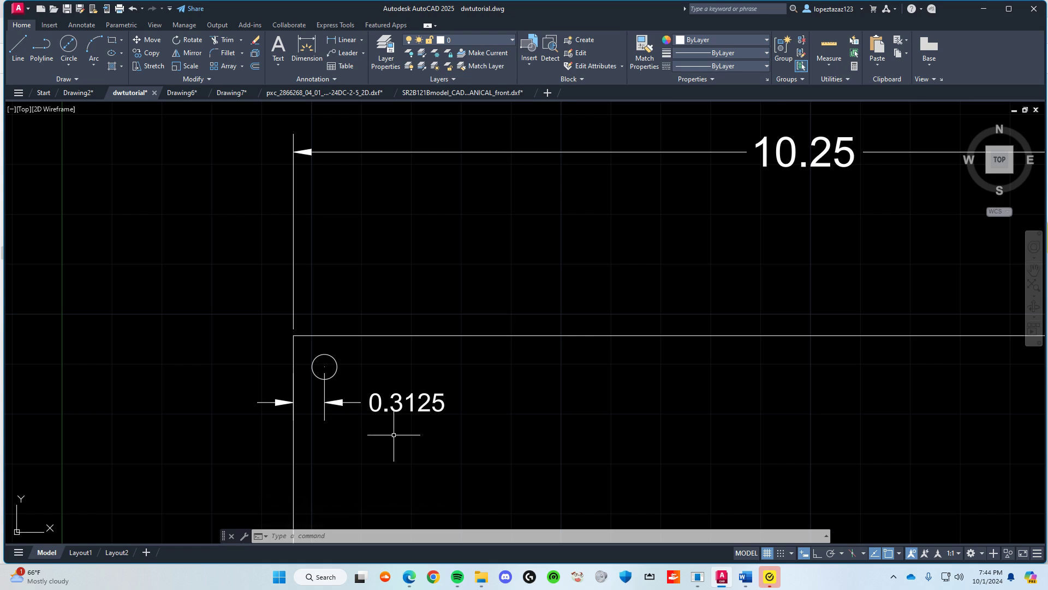
Step: Create a layer named DIMENSIONS + WIRING + OTHER COMPONENTS and make it the current layer
click(386, 55)
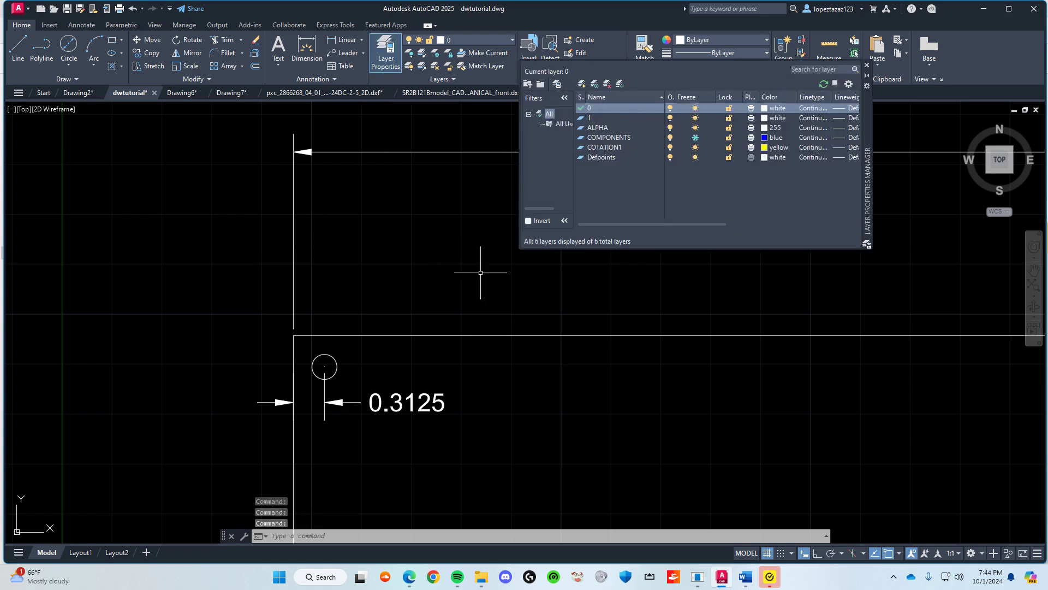
right_click(603, 194)
click(617, 238)
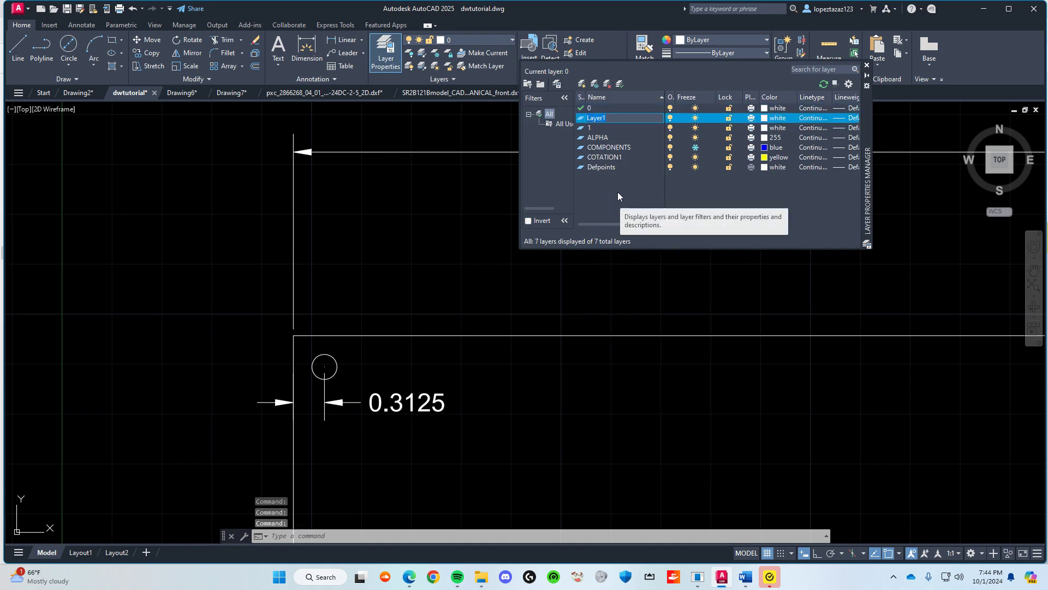
text(DIMENSIONS + WIRIN...)
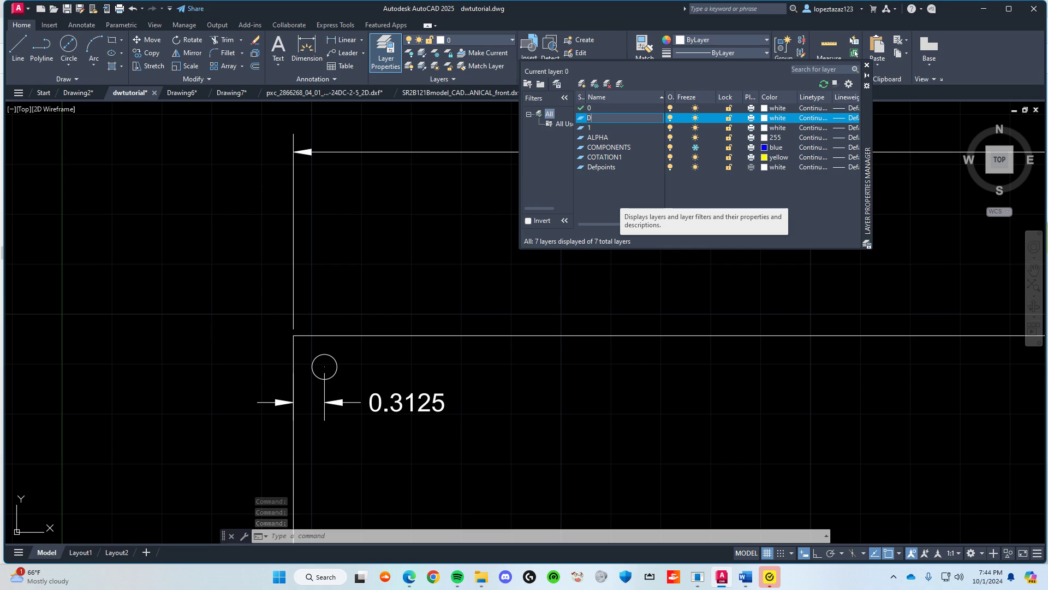
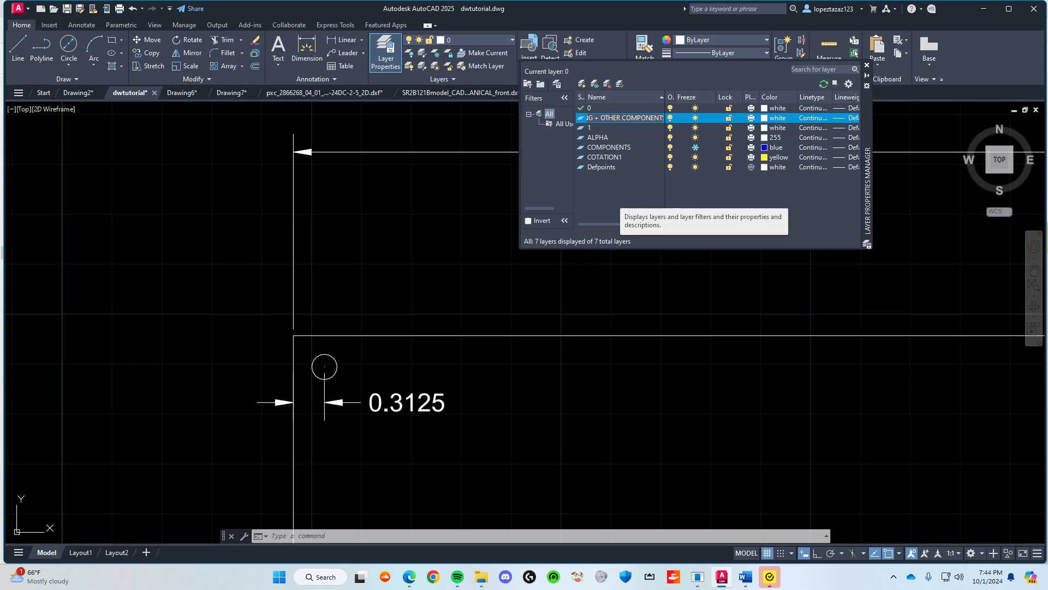
key(Return)
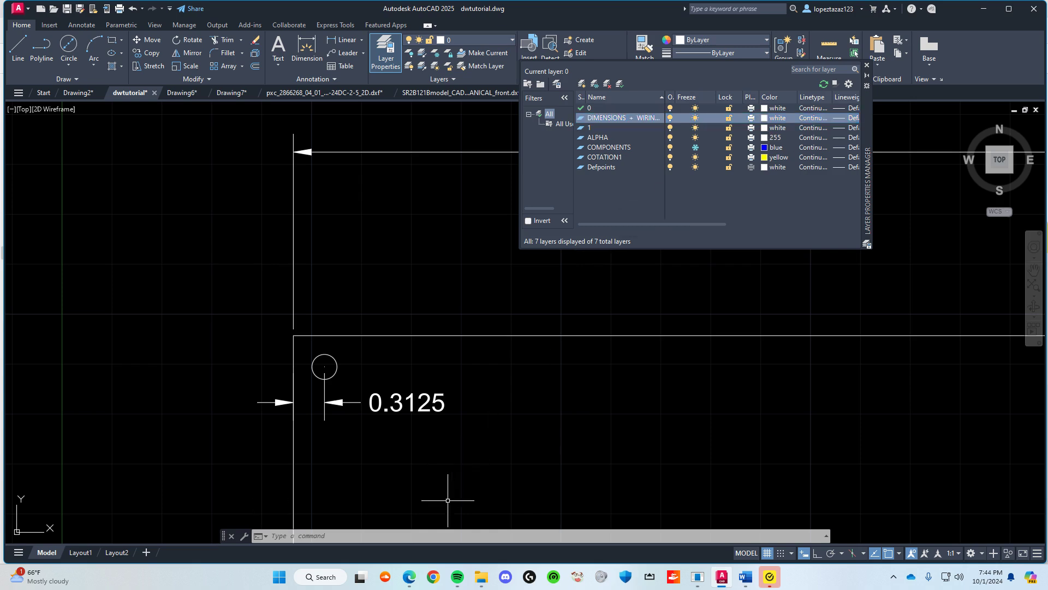
double_click(641, 117)
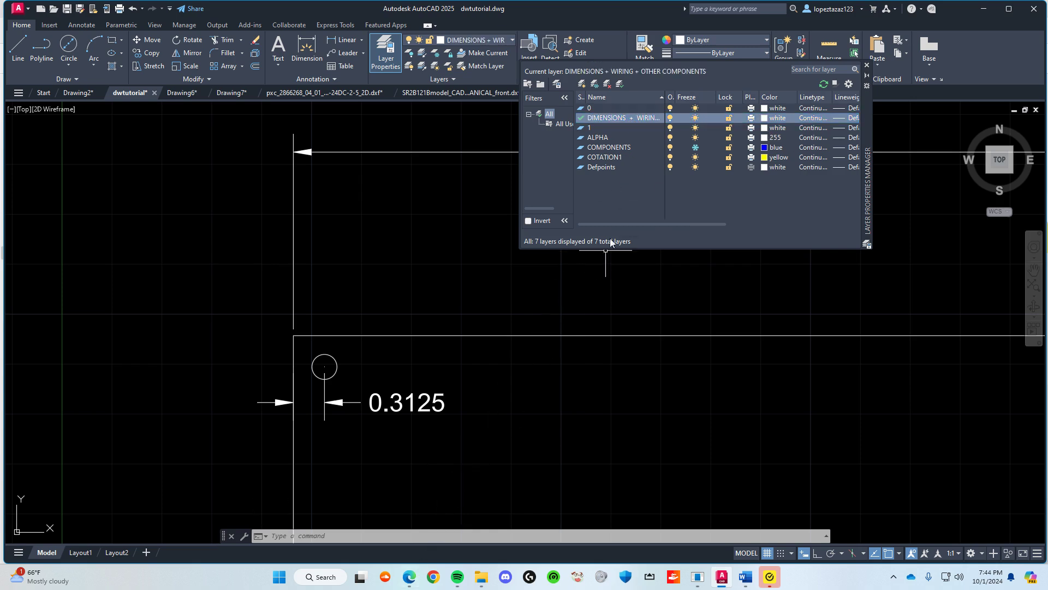
Step: Shorten the new layer's name to DIMENSIONS
right_click(643, 117)
click(680, 173)
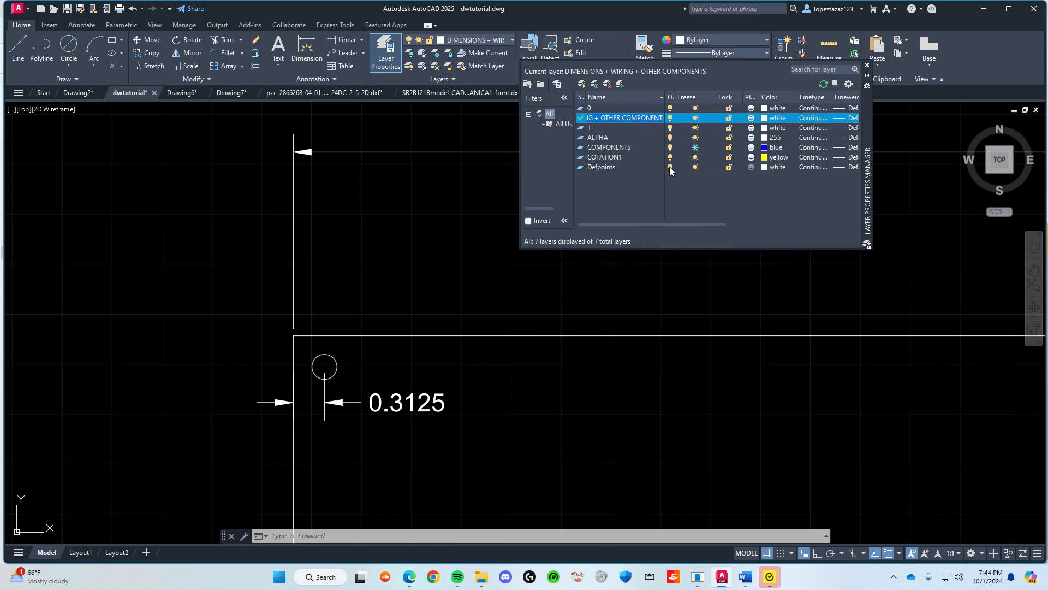
drag(626, 118, 629, 119)
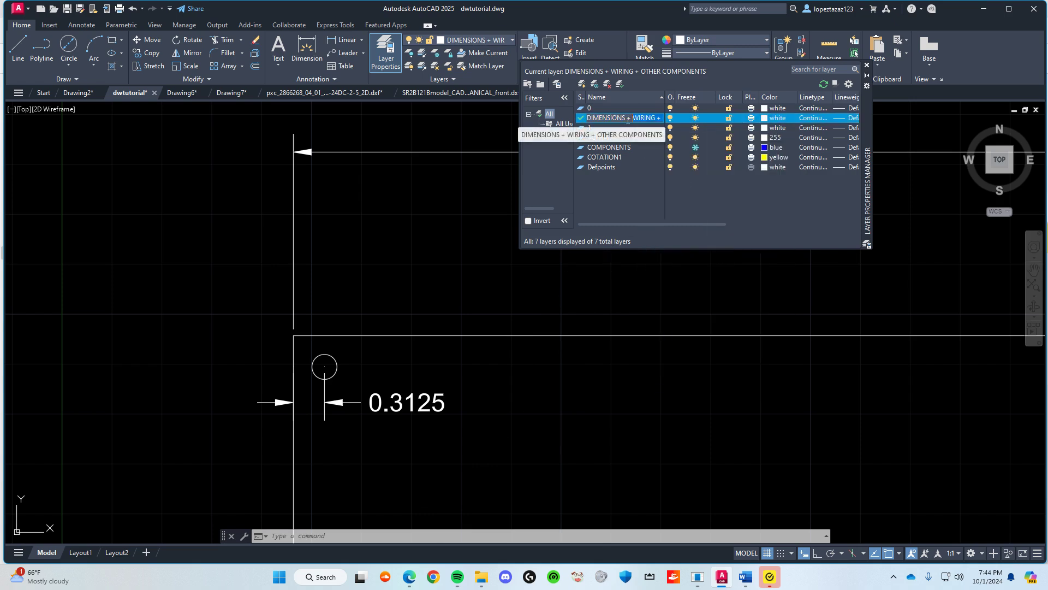
key(BackSpace)
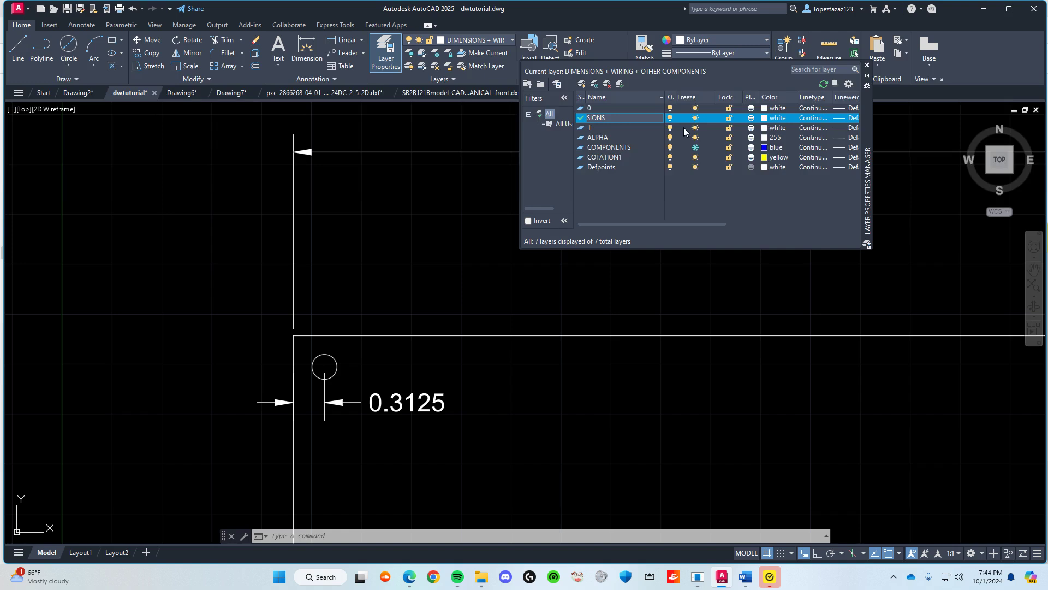
key(Return)
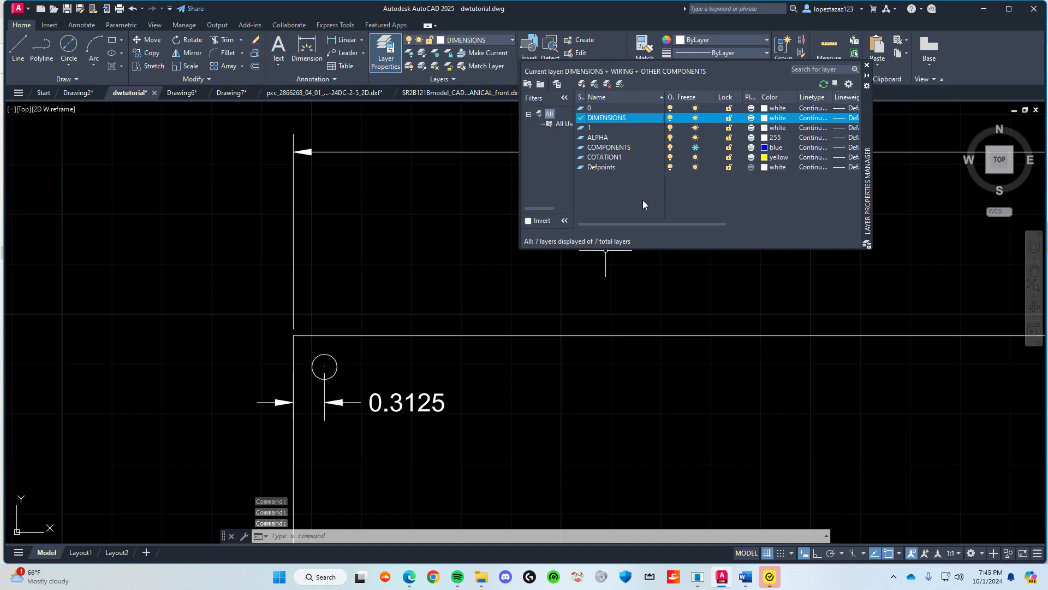
Step: Set the DIMENSIONS layer's colour to green
click(766, 118)
click(457, 324)
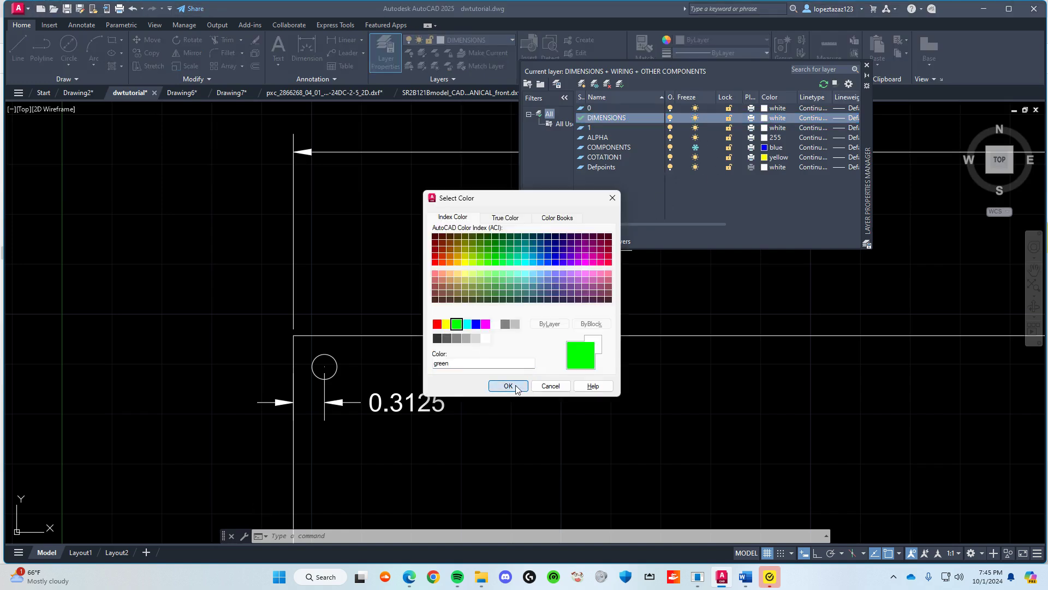
click(508, 386)
Step: Assign the 10.25 panel width dimension and the 0.3125 hole dimension to the DIMENSIONS layer
scroll(330, 339, down, 2)
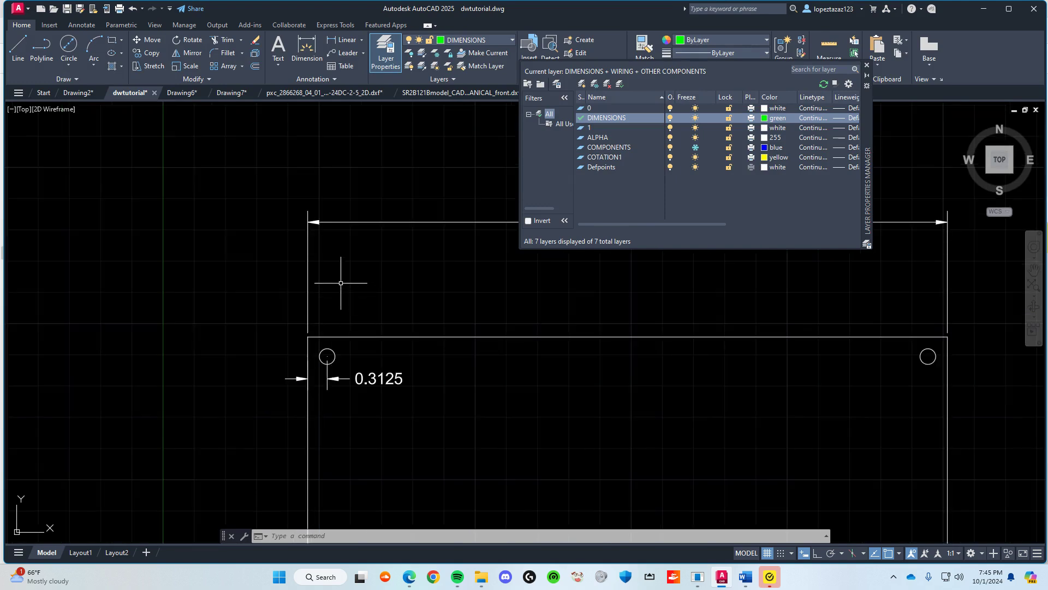
click(324, 222)
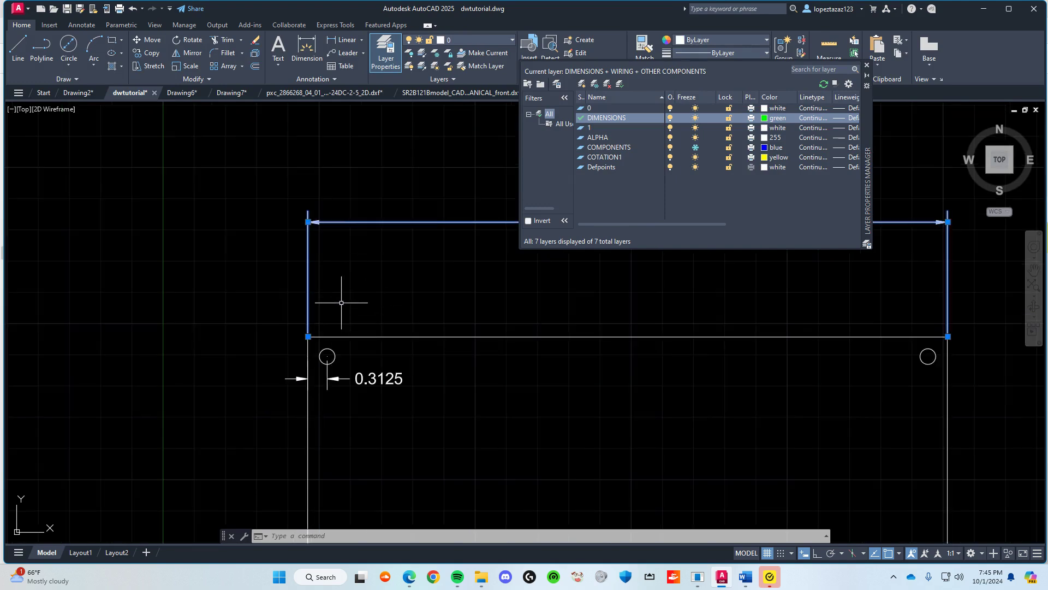
key(ctrl+1)
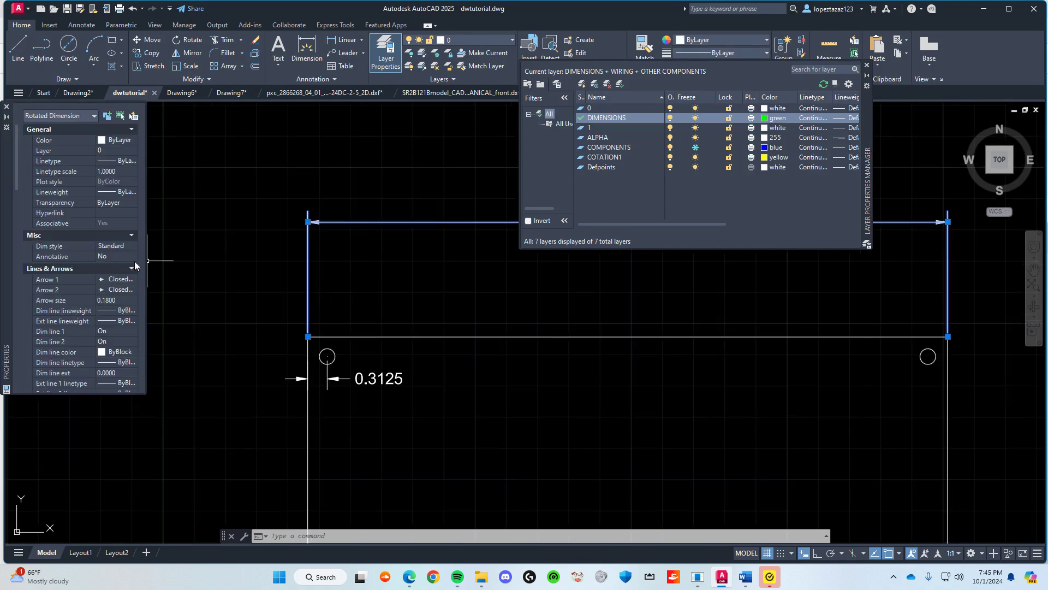
click(131, 150)
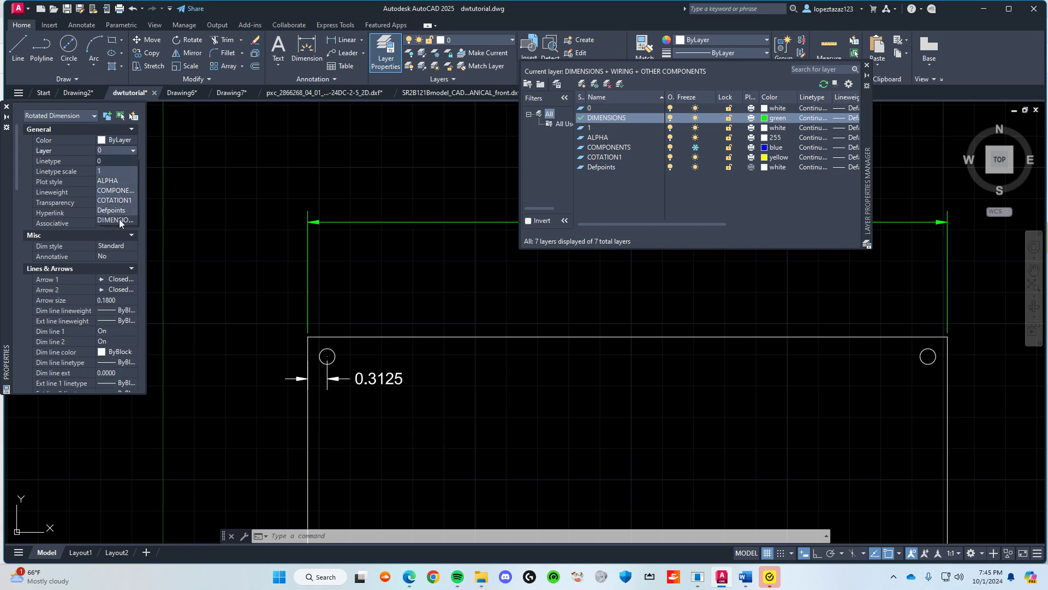
click(118, 219)
click(133, 151)
click(132, 152)
click(120, 221)
key(Escape)
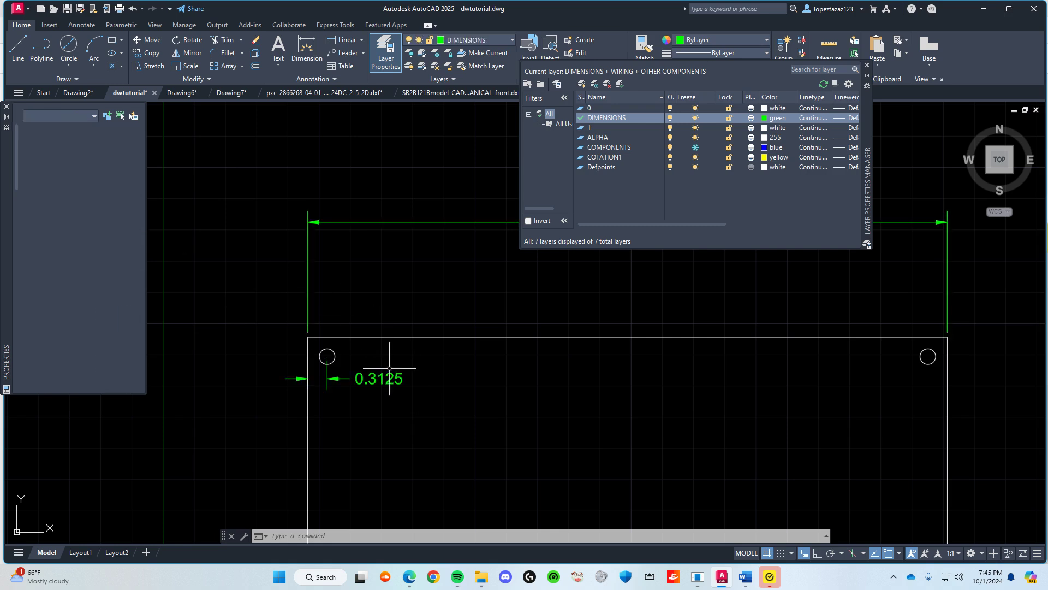
Step: Set the text height of the 0.3125 hole dimension to 0.3
scroll(389, 368, down, 2)
scroll(396, 382, up, 2)
click(399, 378)
scroll(103, 297, down, 6)
click(122, 256)
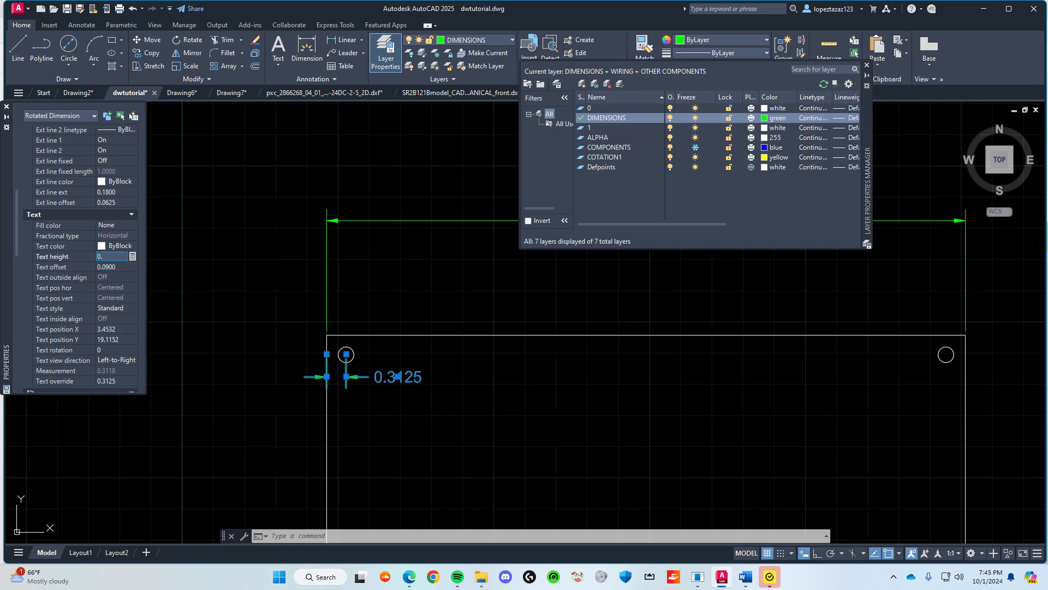
click(131, 266)
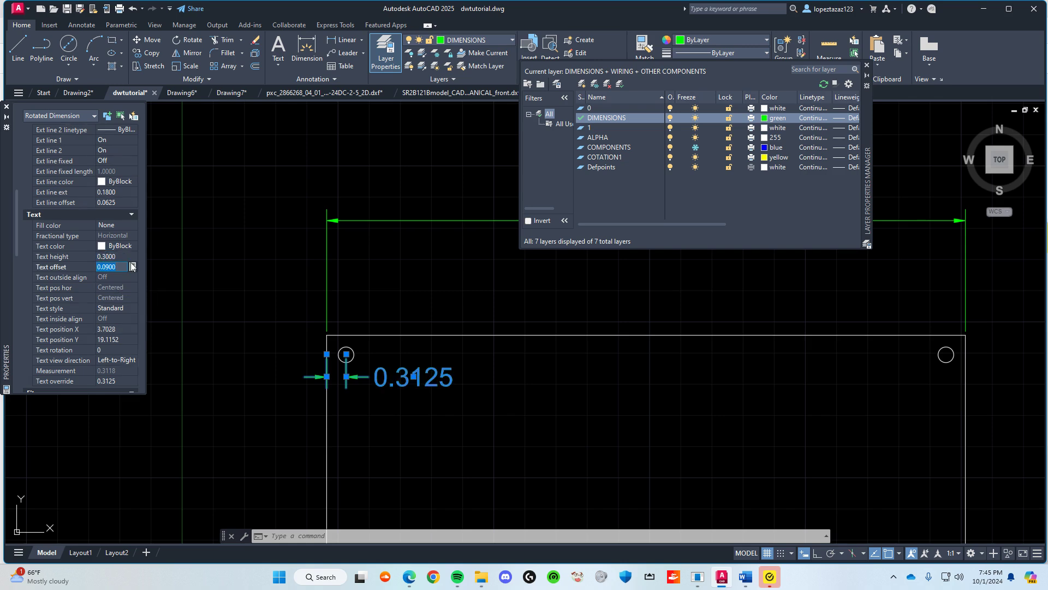
key(Escape)
Step: Close the object properties and the layer manager to clear the drawing area
scroll(426, 347, down, 2)
scroll(420, 383, up, 4)
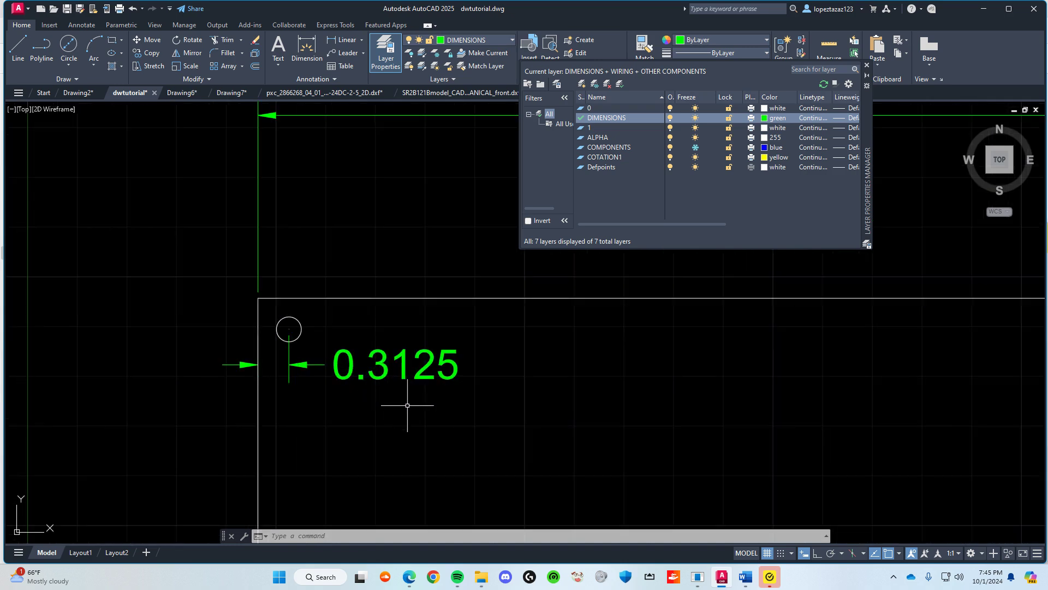
scroll(410, 403, down, 1)
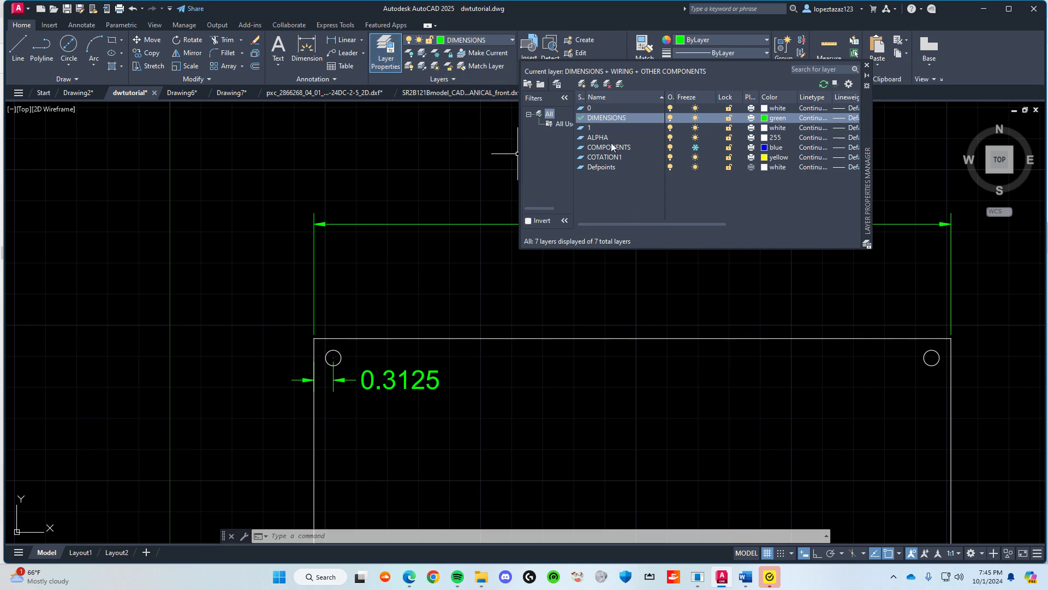
click(385, 52)
scroll(346, 316, up, 1)
scroll(280, 378, down, 1)
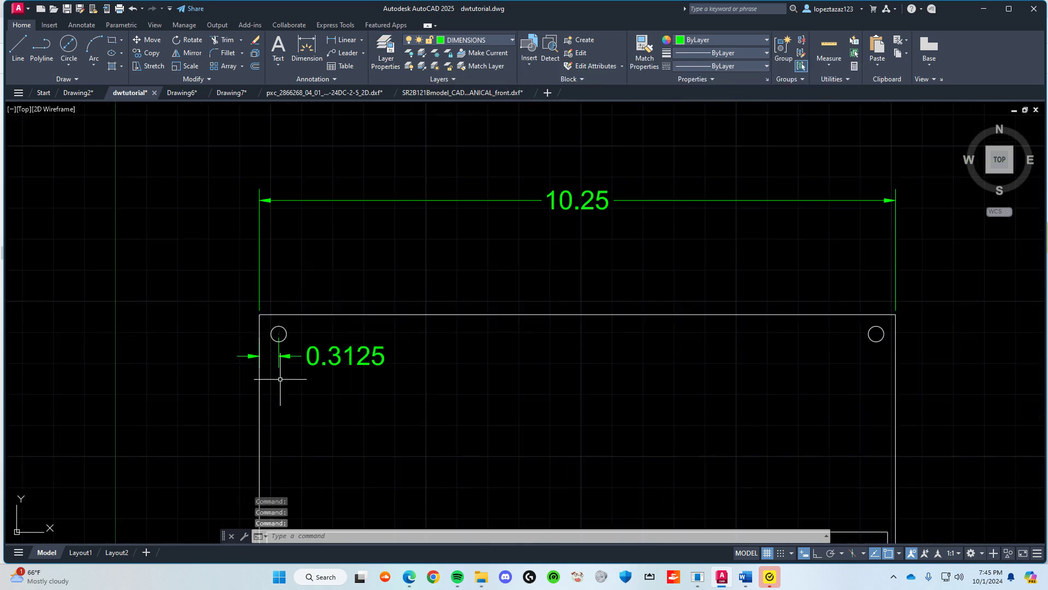
Step: Add a vertical dimension outside the panel's left edge, from its upper-left corner down to the level of the first rail's mounting holes
middle_drag(280, 378, 357, 361)
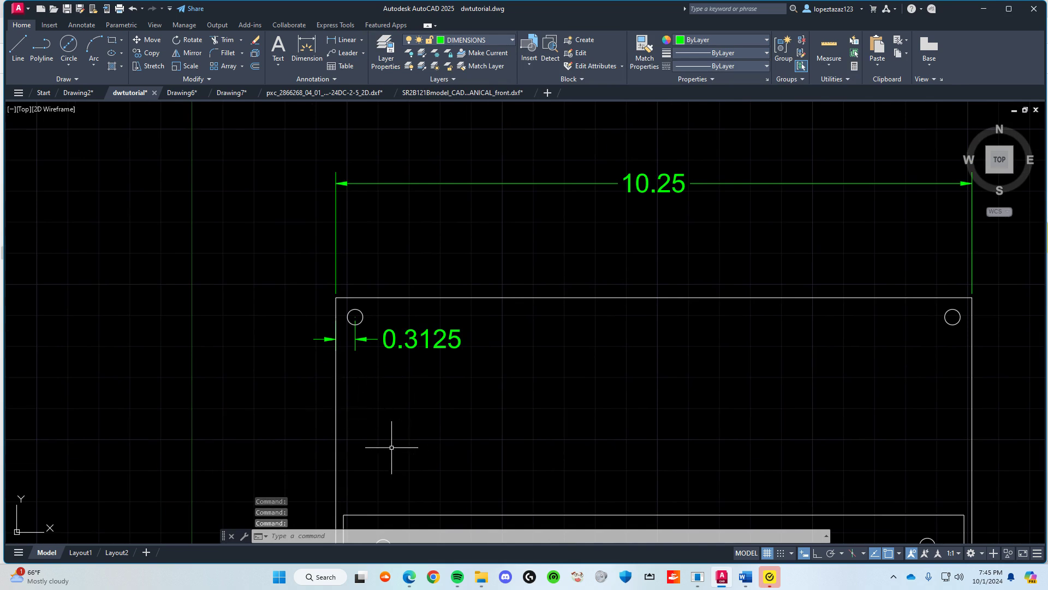
scroll(377, 392, up, 2)
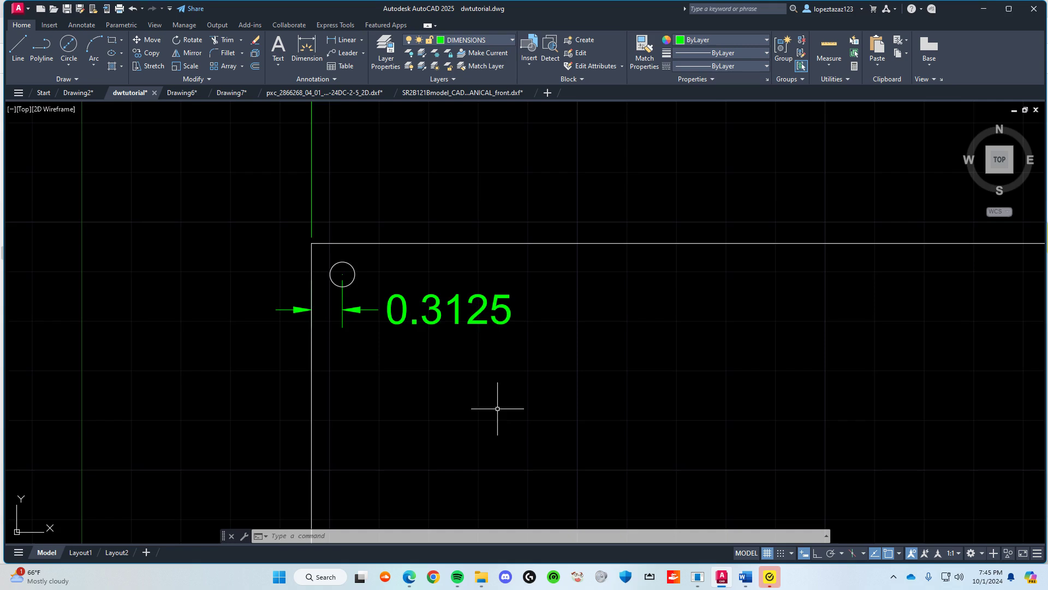
scroll(490, 409, down, 6)
scroll(349, 362, up, 2)
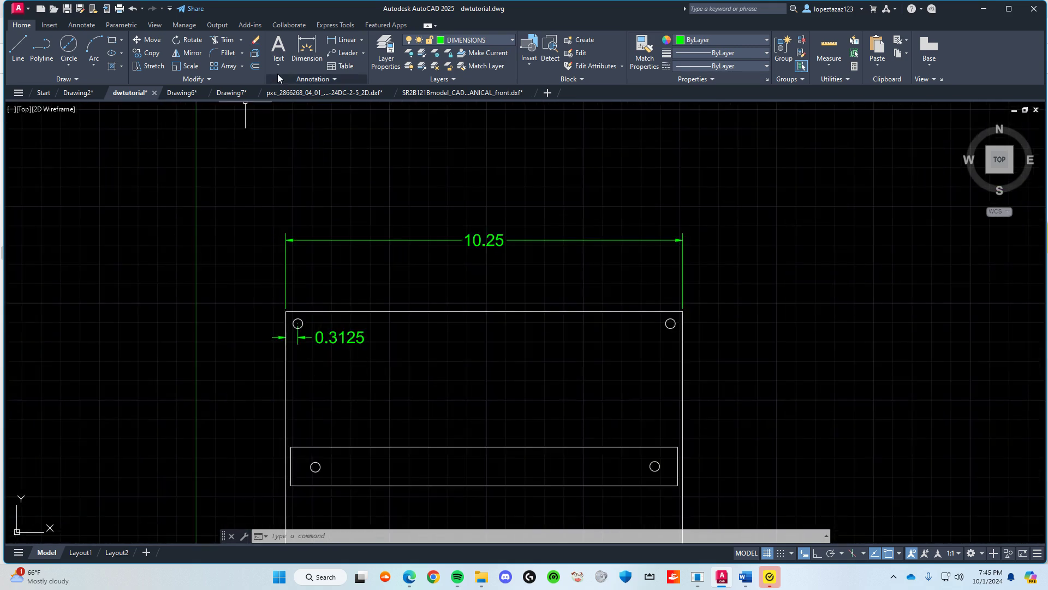
click(314, 57)
scroll(232, 325, up, 2)
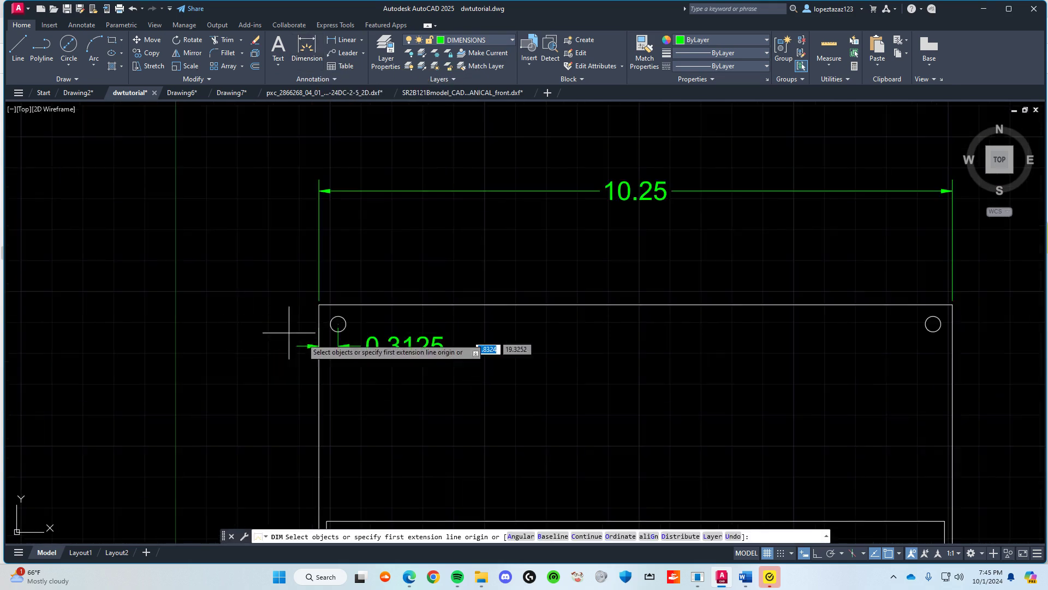
middle_drag(319, 345, 332, 258)
scroll(345, 364, up, 1)
scroll(344, 363, down, 1)
middle_drag(344, 367, 395, 351)
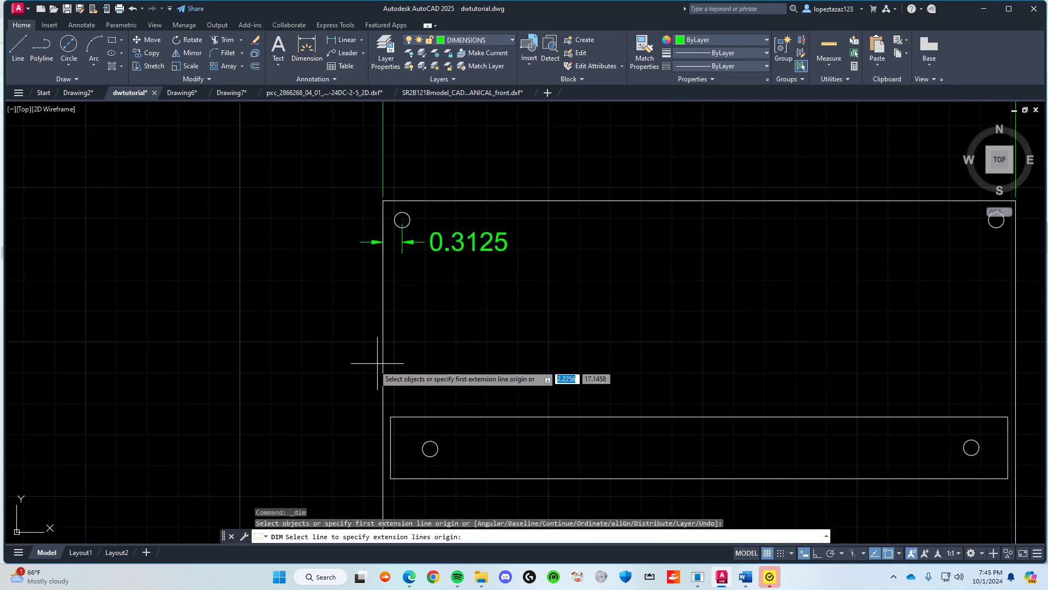
middle_drag(433, 395, 443, 341)
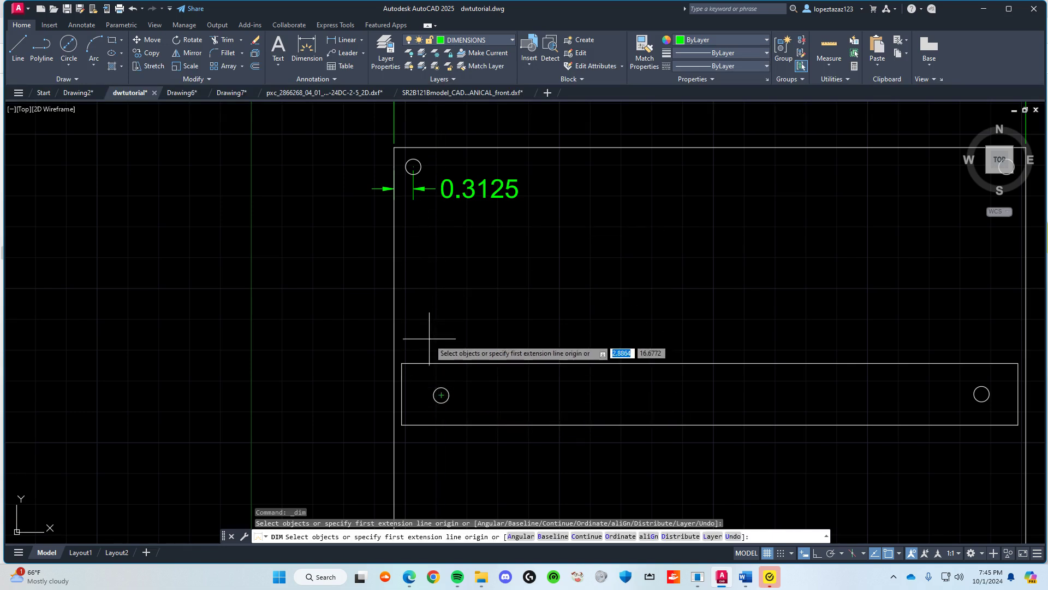
click(395, 147)
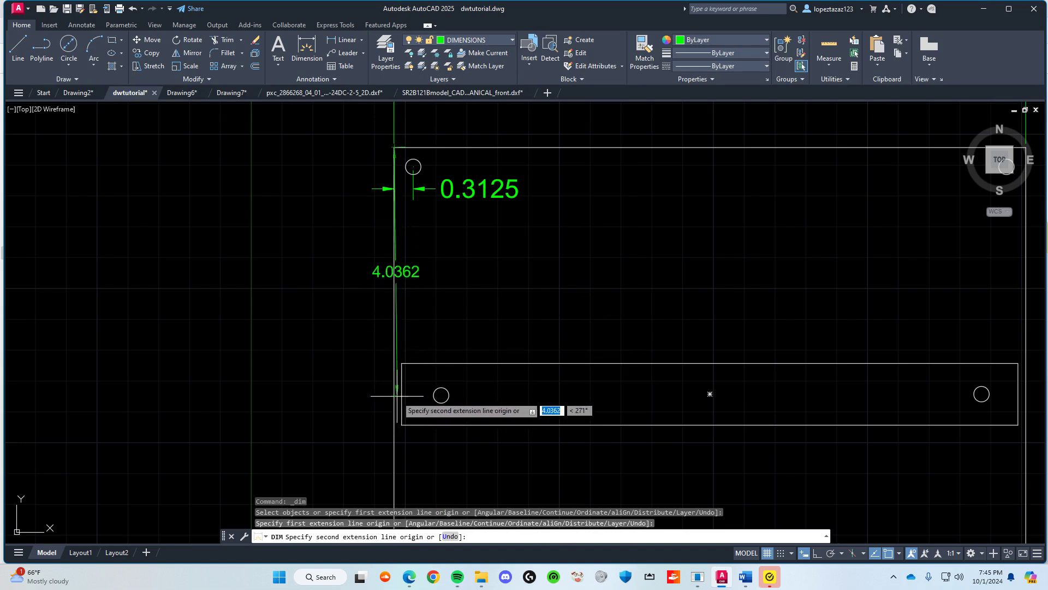
scroll(394, 400, up, 2)
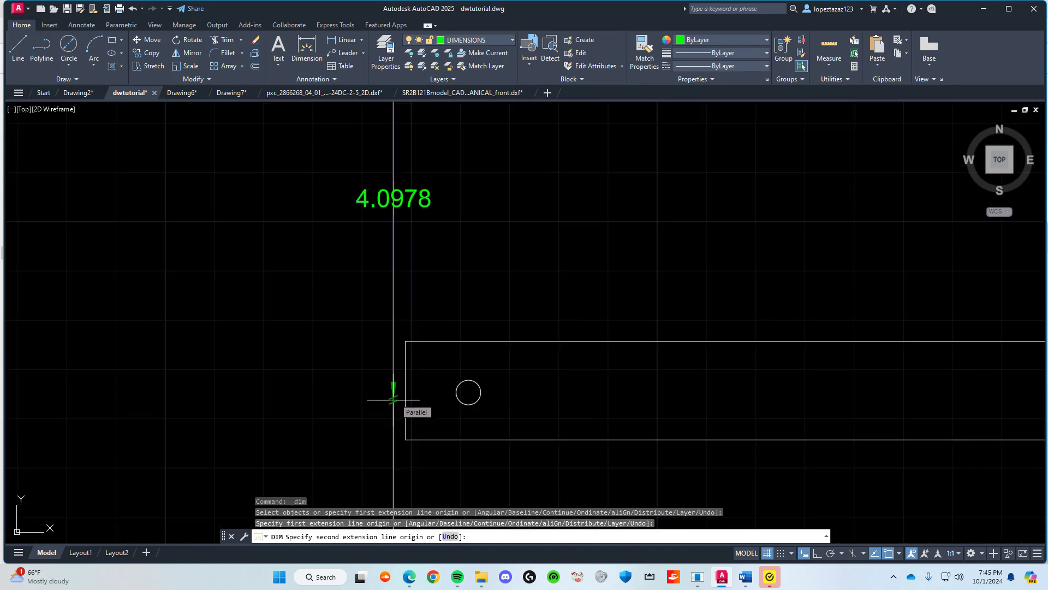
click(394, 400)
scroll(273, 385, down, 2)
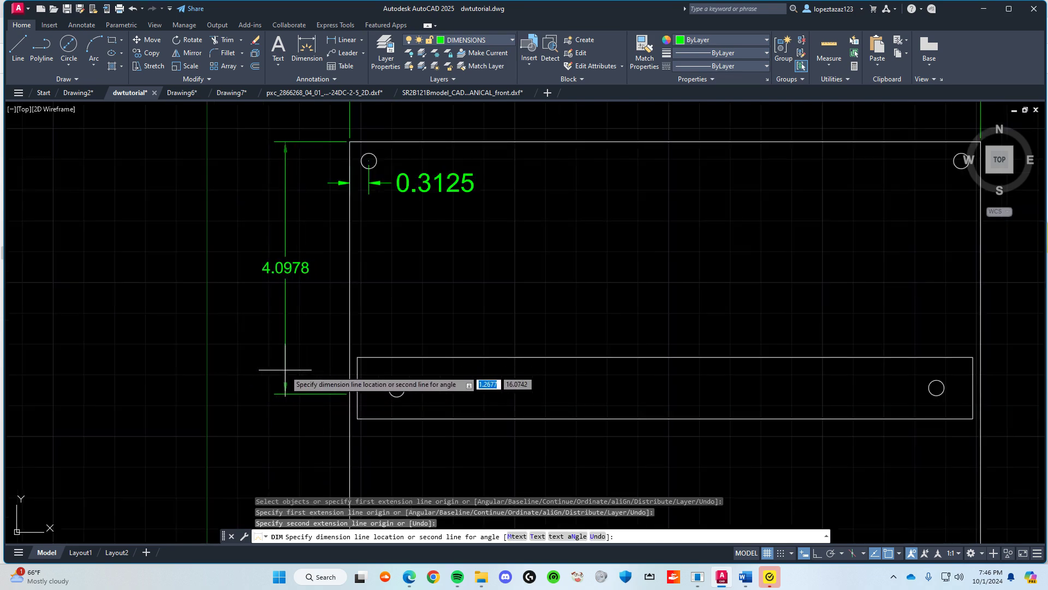
click(281, 368)
Step: Override the text of the vertical dimension to the first rail with 4
double_click(298, 279)
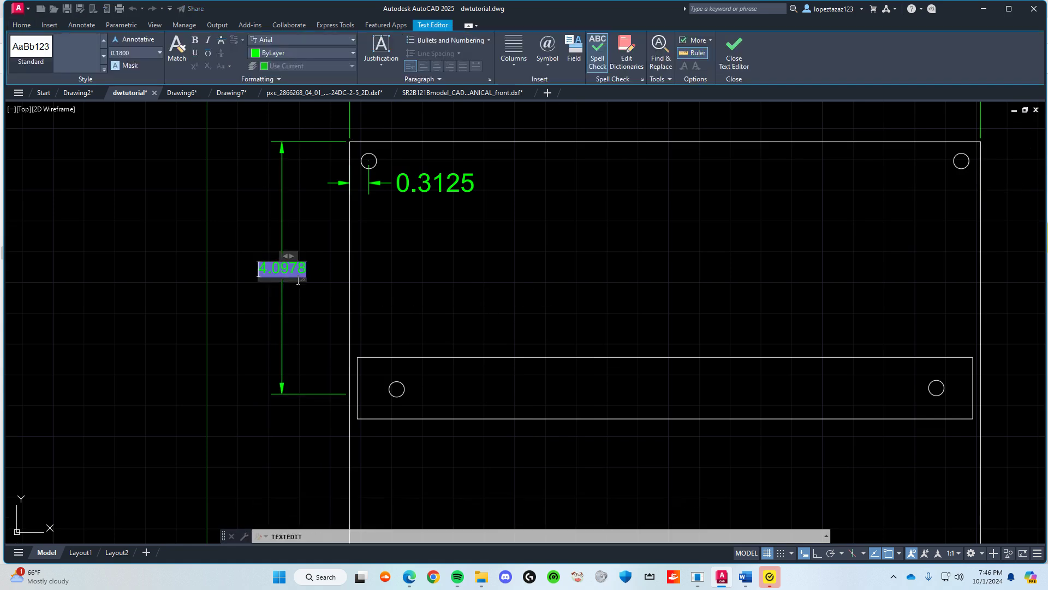
text(4)
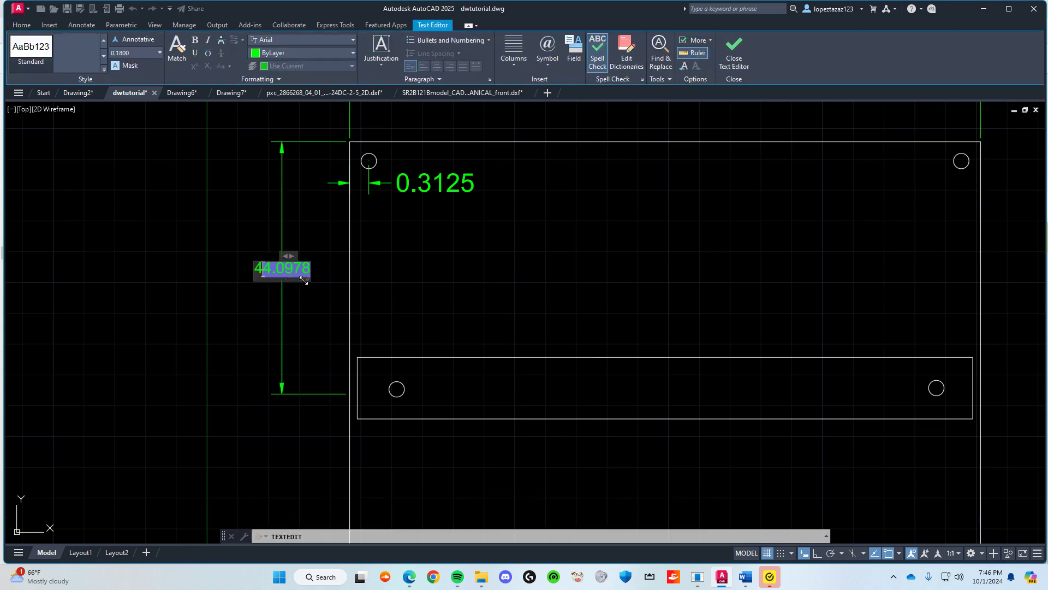
key(BackSpace)
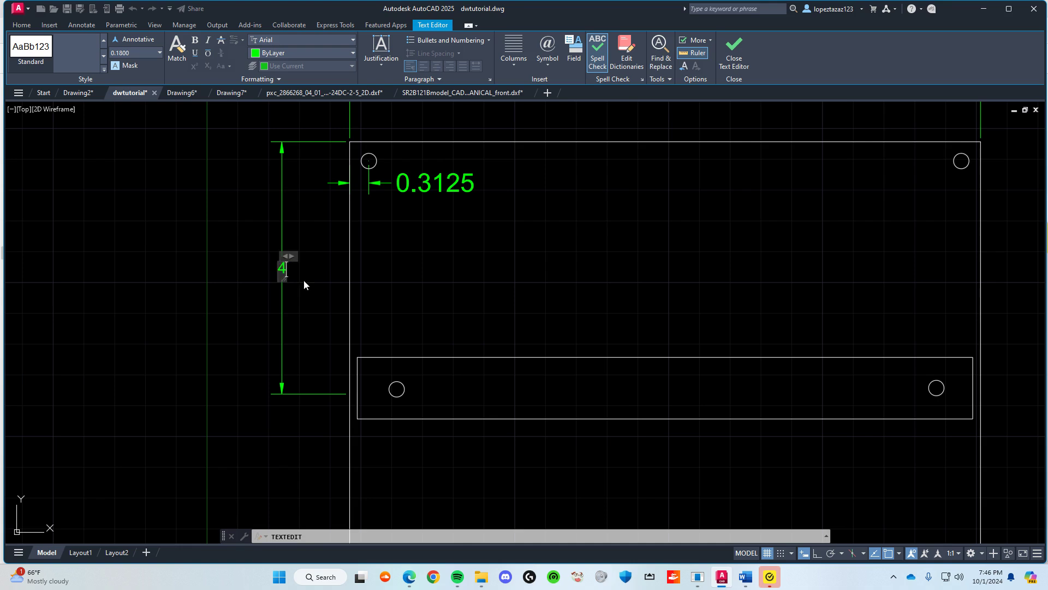
key(Escape)
click(548, 285)
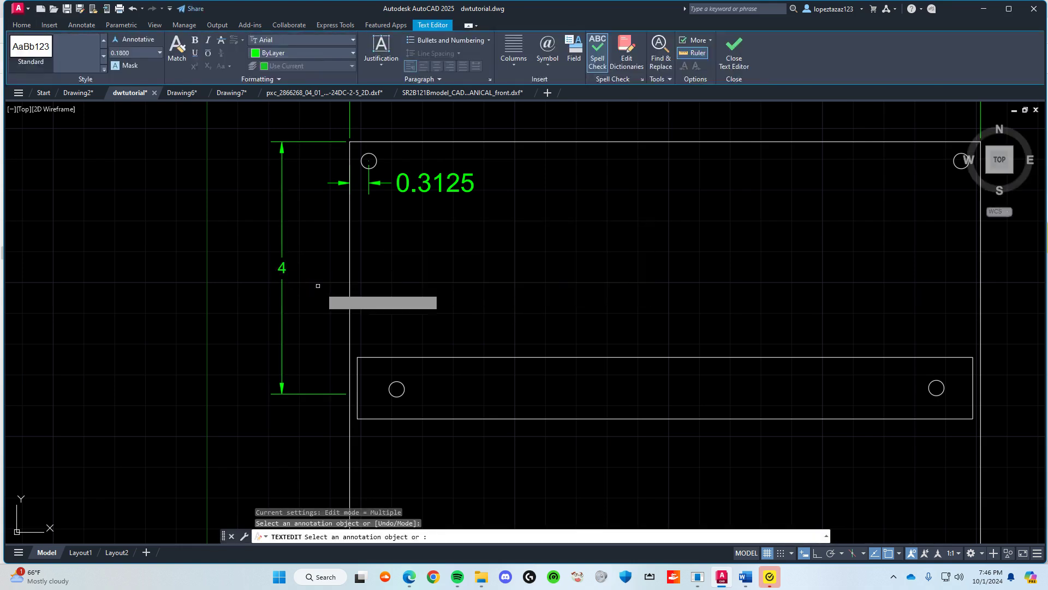
key(Escape)
Step: Set the text height of the vertical 4 dimension to 0.3 and close its properties
click(283, 271)
key(ctrl+1)
scroll(102, 299, down, 1)
scroll(102, 304, down, 8)
click(120, 257)
text(0.3)
key(Tab)
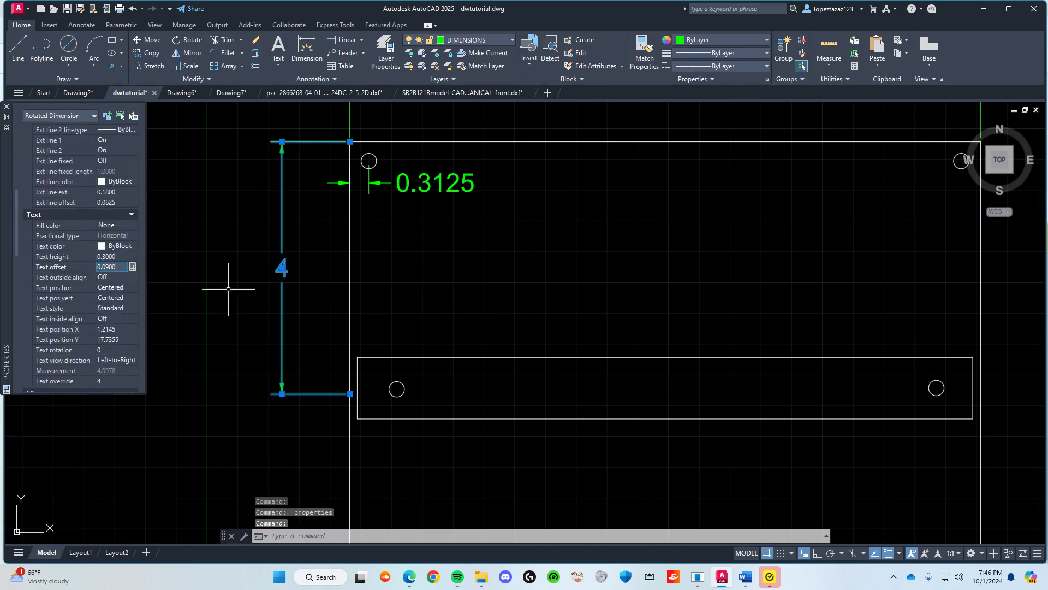
scroll(17, 158, up, 10)
click(7, 106)
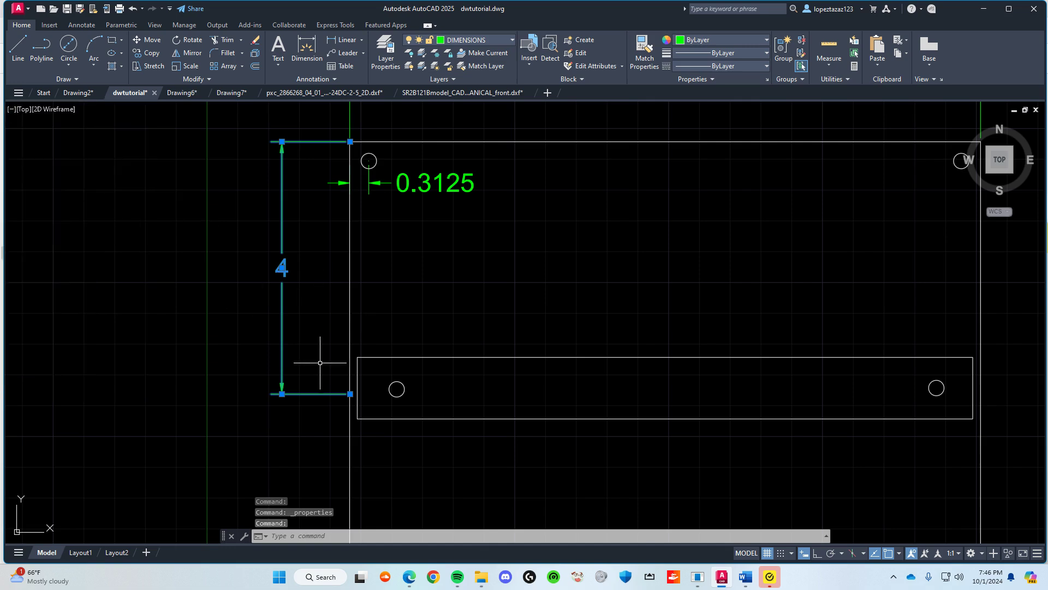
key(Escape)
Step: Add a vertical dimension from the panel's upper-left corner to the second rail's lower edge, placed outside the 4 dimension
scroll(311, 350, down, 2)
mouse_move(293, 340)
middle_down()
mouse_move(340, 332)
mouse_move(301, 342)
middle_up()
scroll(339, 366, up, 2)
scroll(339, 366, down, 2)
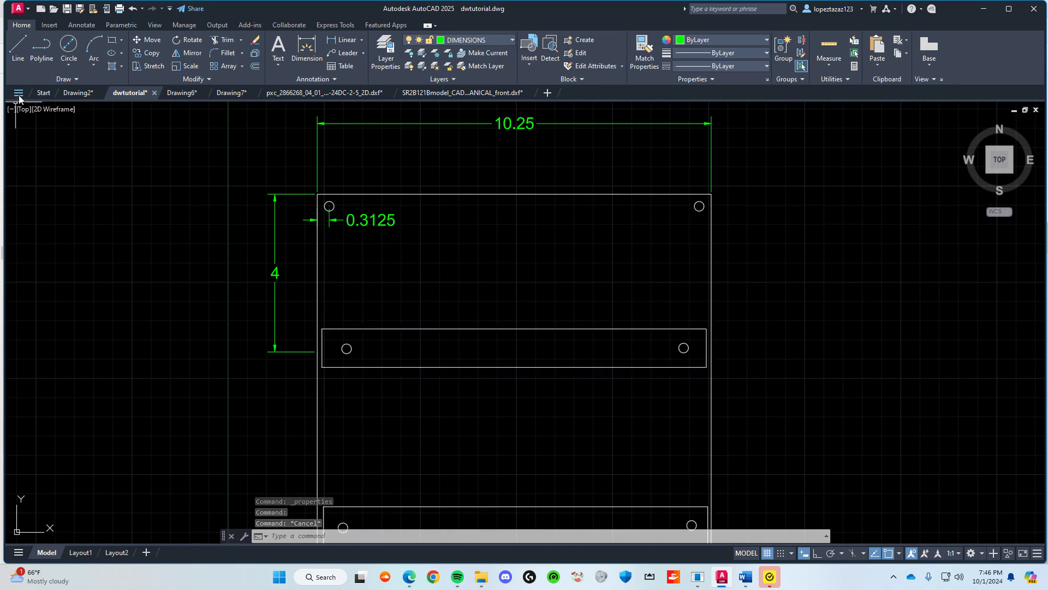
click(316, 61)
middle_drag(287, 329, 309, 279)
click(341, 144)
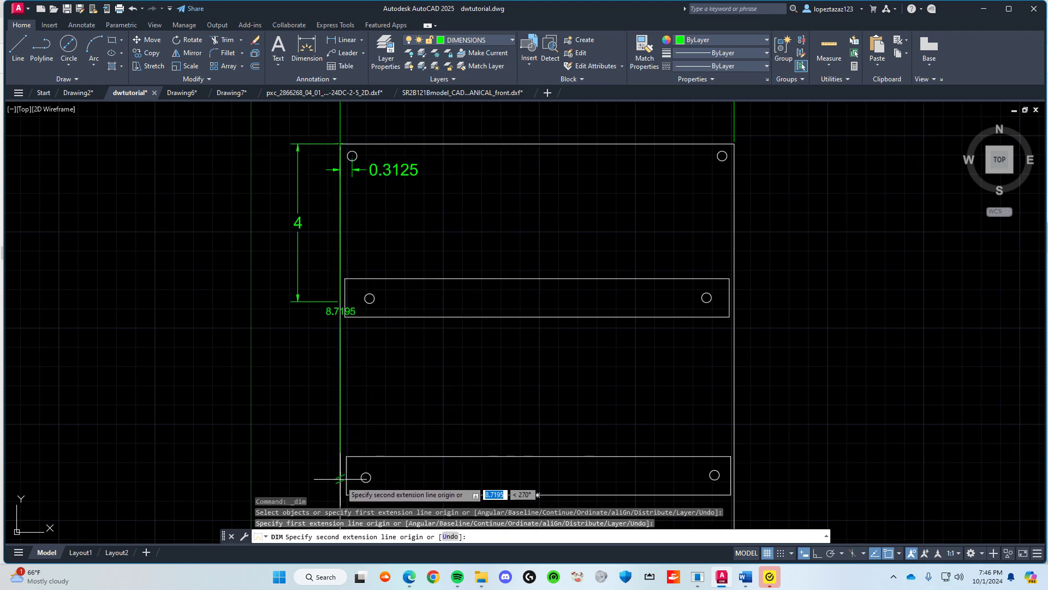
scroll(341, 479, up, 2)
click(340, 495)
scroll(170, 402, down, 2)
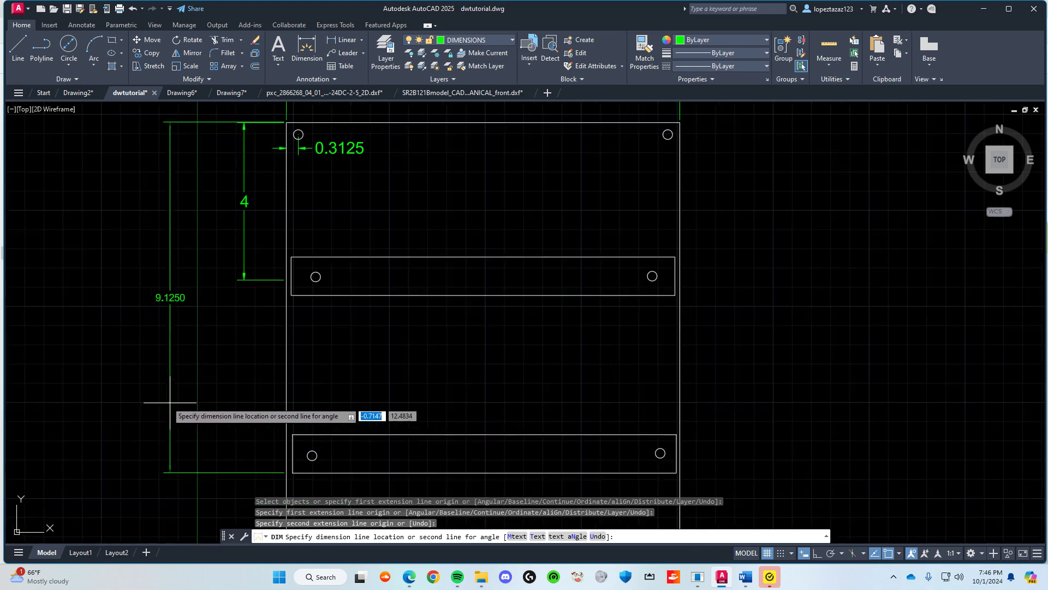
click(195, 410)
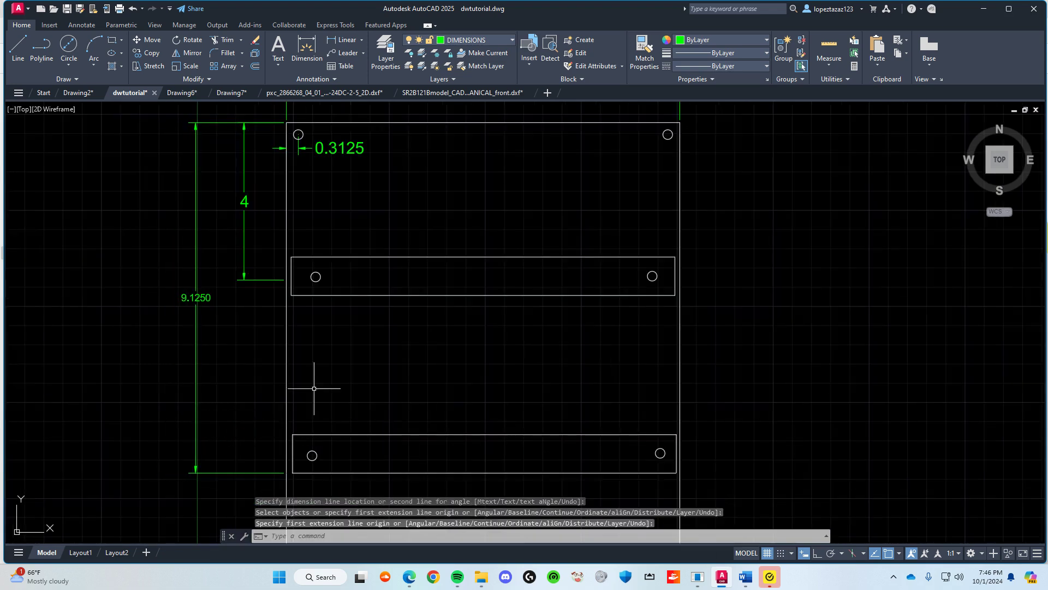
Step: Override the text of the outer vertical dimension with 24.75 and save the text change
double_click(197, 297)
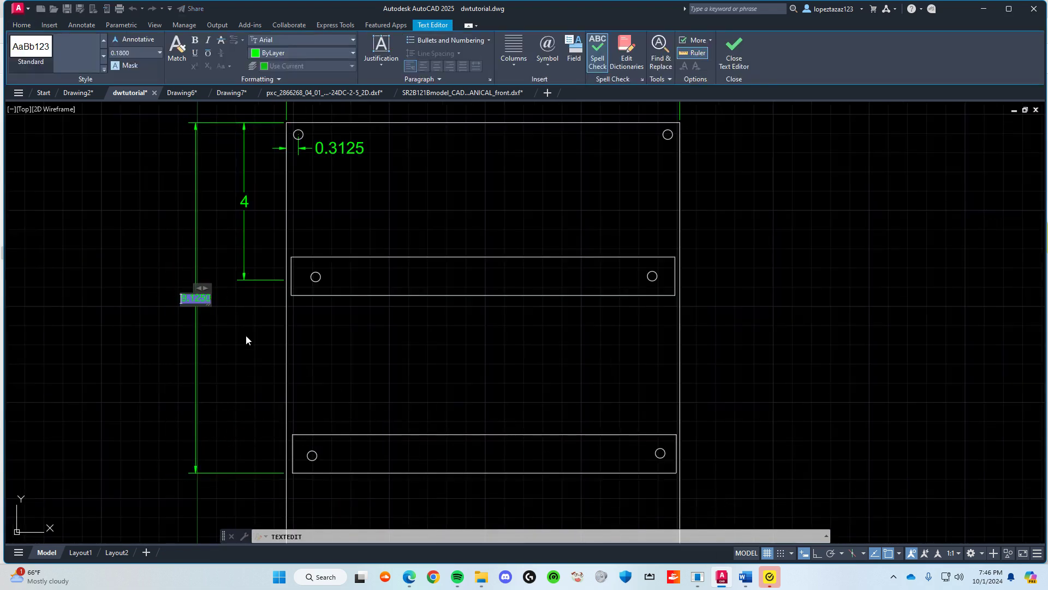
text(8.)
key(ctrl+a)
key(BackSpace)
text(24.75)
key(Escape)
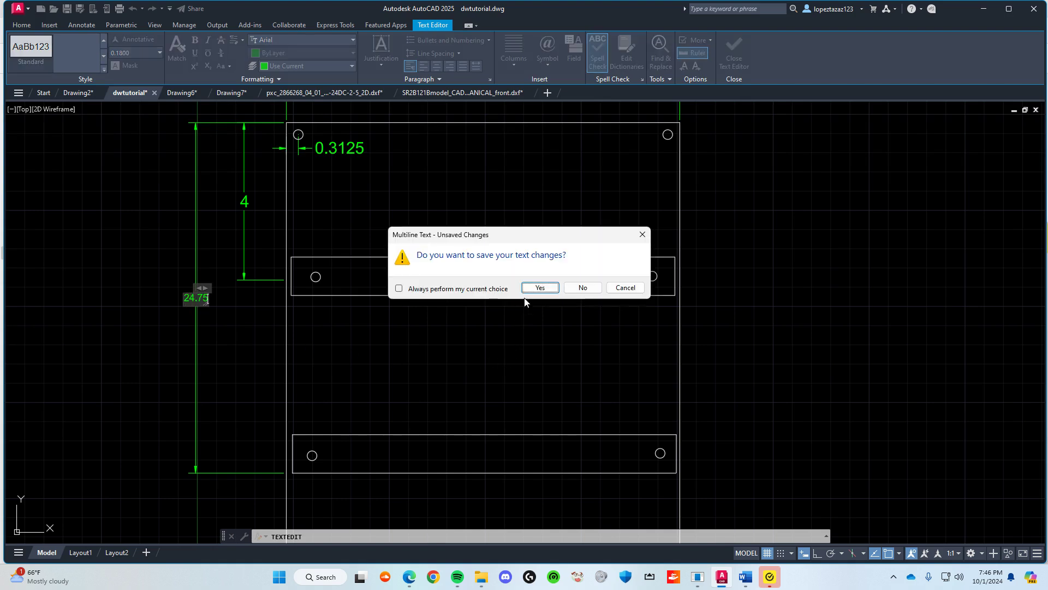
click(539, 288)
key(Escape)
Step: Set the text height of the 24.75 dimension to 0.3, close its properties and save the drawing
click(195, 297)
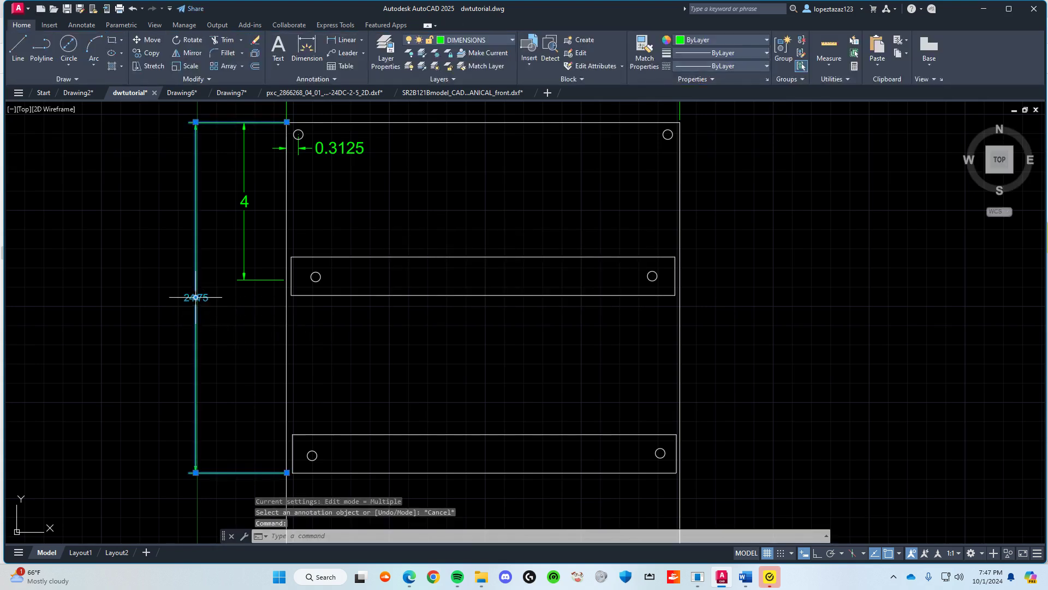
key(ctrl+1)
scroll(87, 267, down, 8)
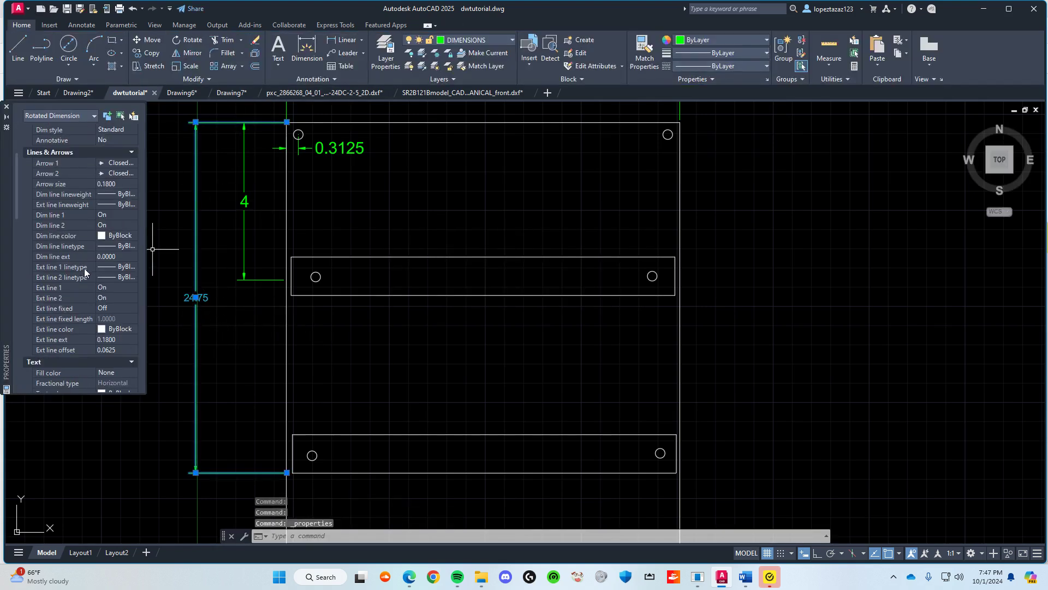
click(87, 267)
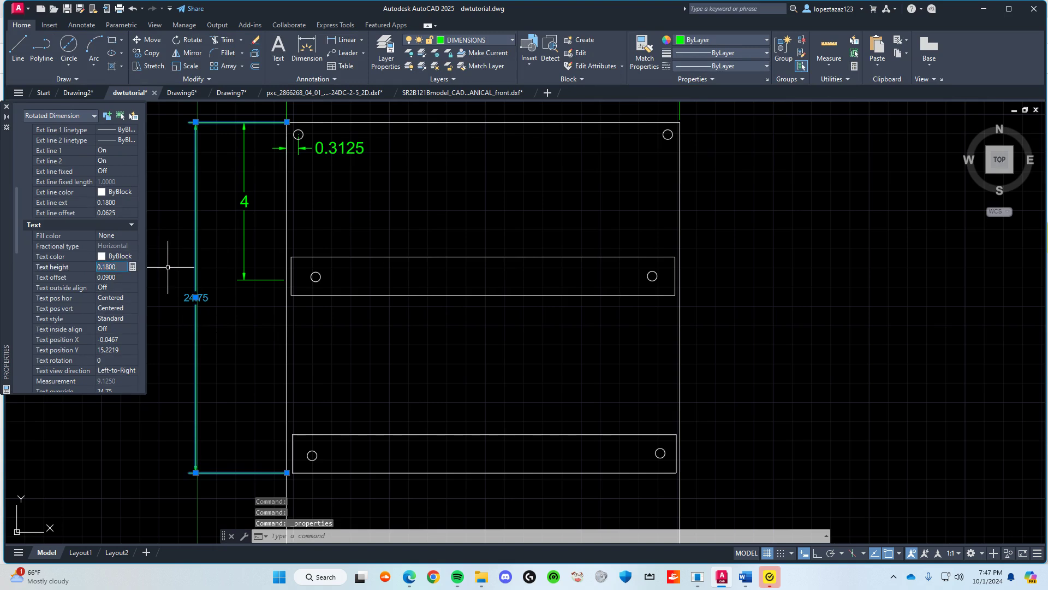
click(115, 279)
click(119, 269)
text(0.3)
click(120, 274)
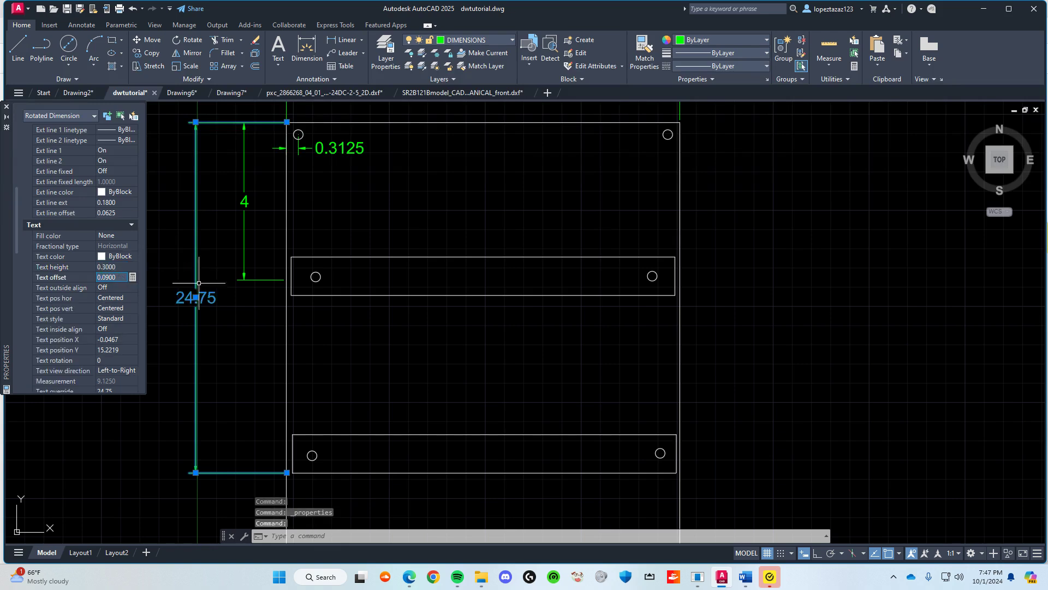
key(Escape)
click(6, 106)
key(ctrl+s)
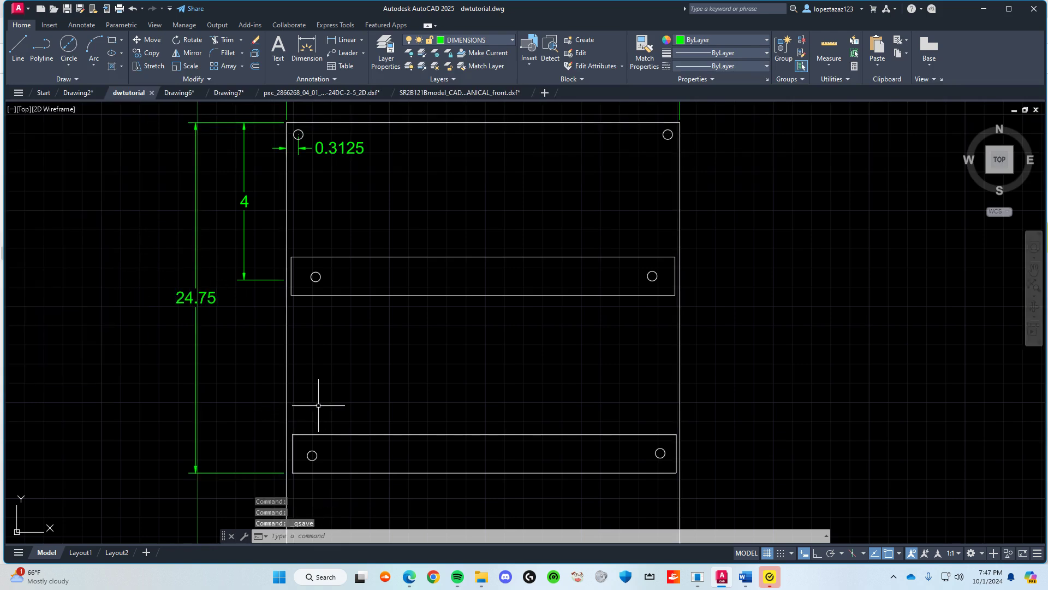
scroll(306, 404, down, 3)
middle_drag(279, 424, 362, 406)
click(304, 50)
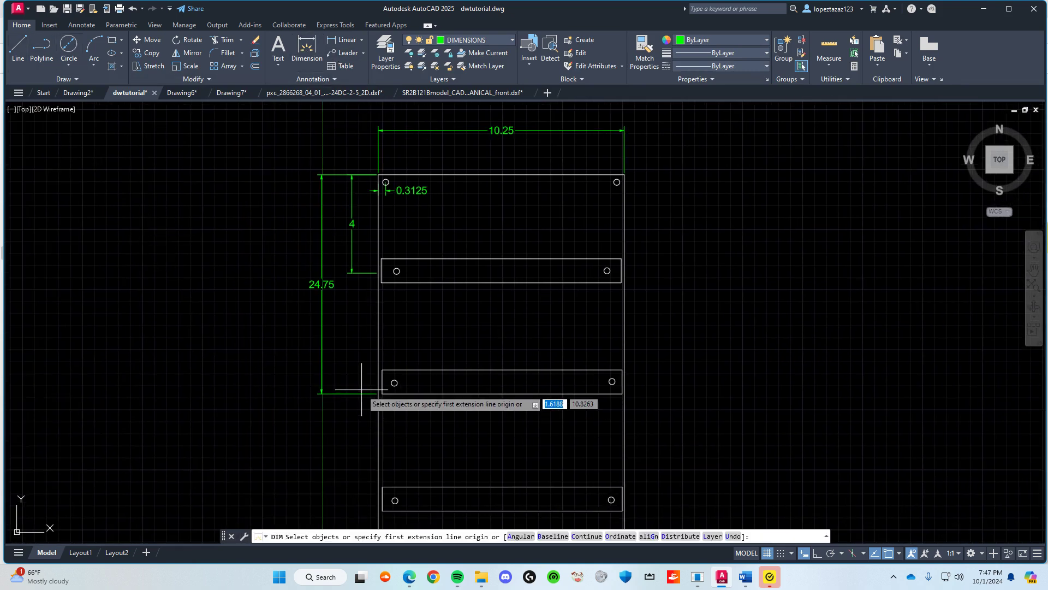
scroll(377, 382, up, 2)
scroll(388, 287, down, 2)
middle_drag(385, 262, 328, 285)
scroll(355, 237, up, 1)
click(378, 243)
scroll(358, 371, up, 2)
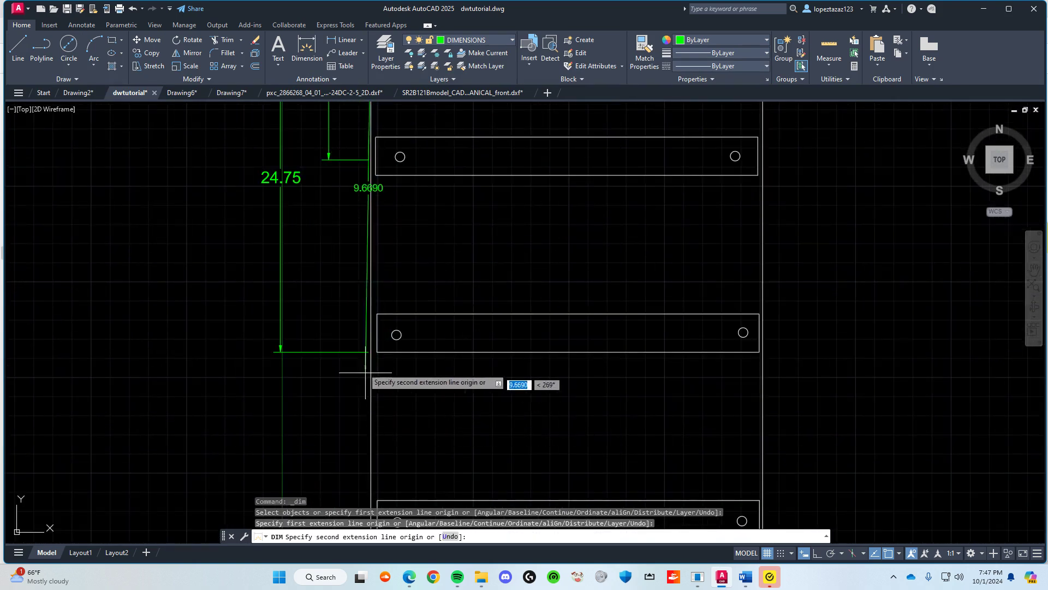
scroll(367, 337, up, 4)
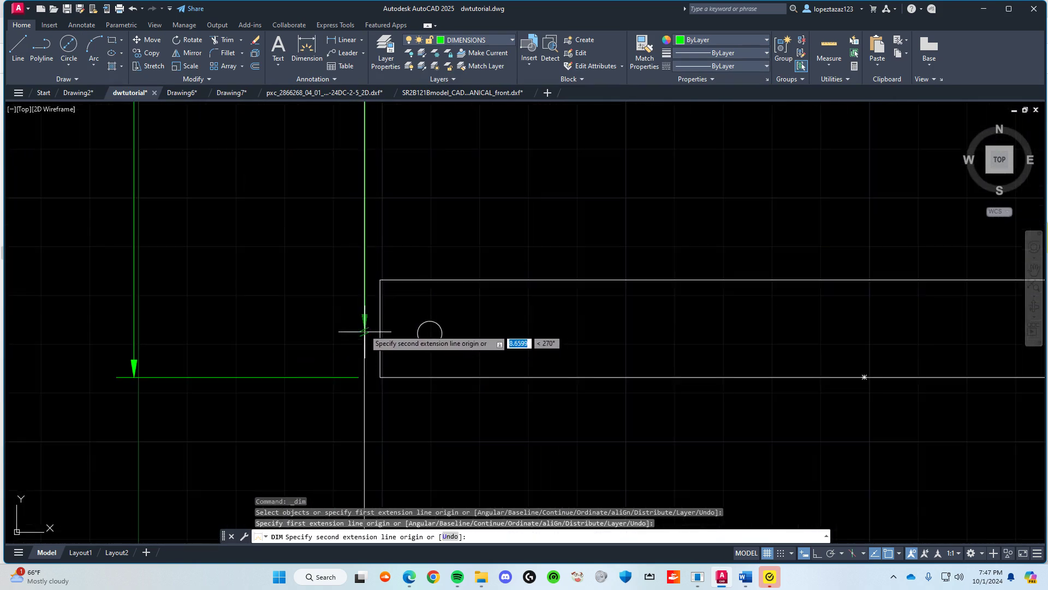
click(365, 334)
scroll(117, 320, down, 2)
key(Escape)
scroll(265, 373, down, 4)
middle_drag(299, 335, 320, 374)
click(307, 48)
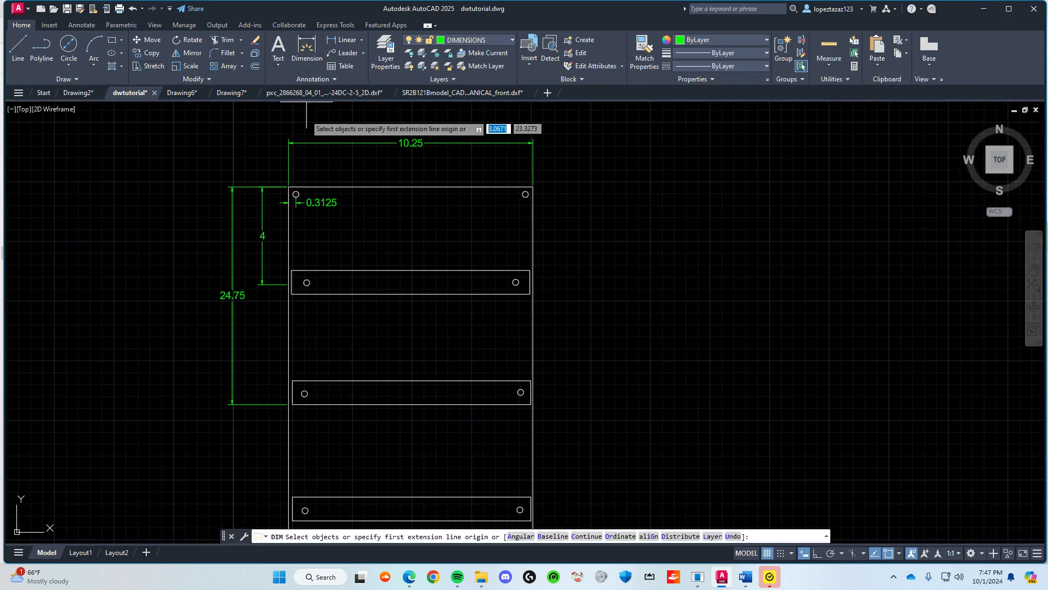
click(289, 187)
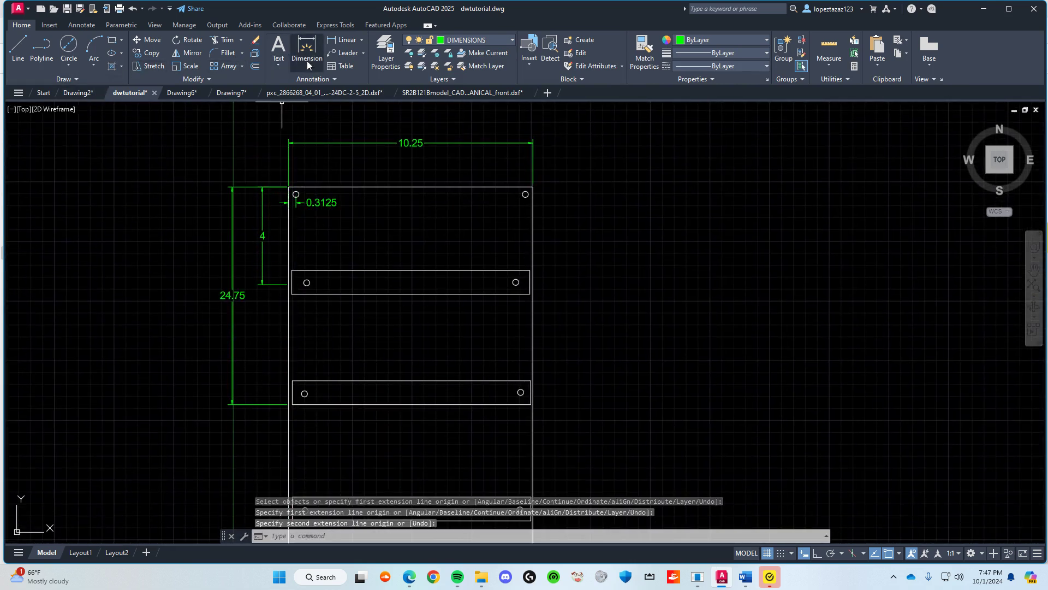
scroll(305, 213, up, 4)
scroll(265, 296, down, 2)
middle_drag(273, 467, 274, 277)
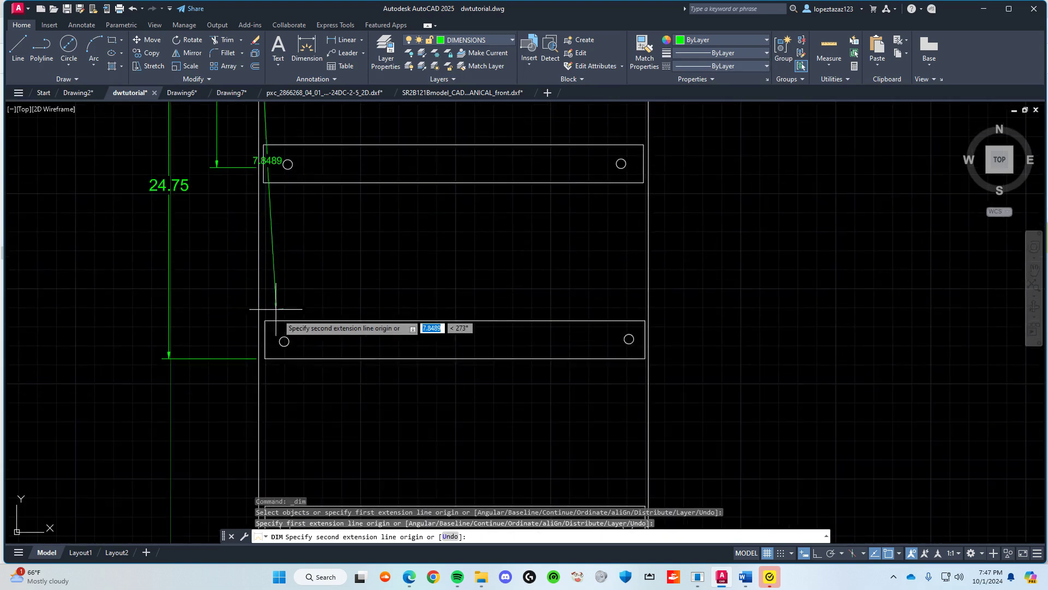
key(Escape)
middle_drag(310, 216, 335, 348)
scroll(330, 313, down, 2)
middle_drag(344, 281, 346, 231)
mouse_move(361, 301)
middle_down()
mouse_move(355, 254)
mouse_move(359, 329)
middle_up()
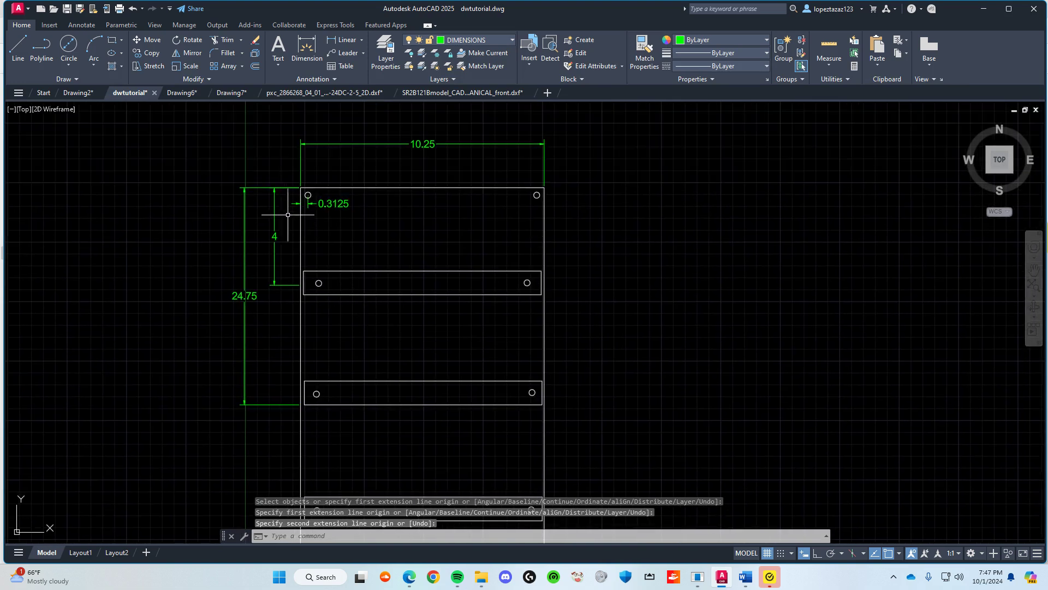
click(307, 55)
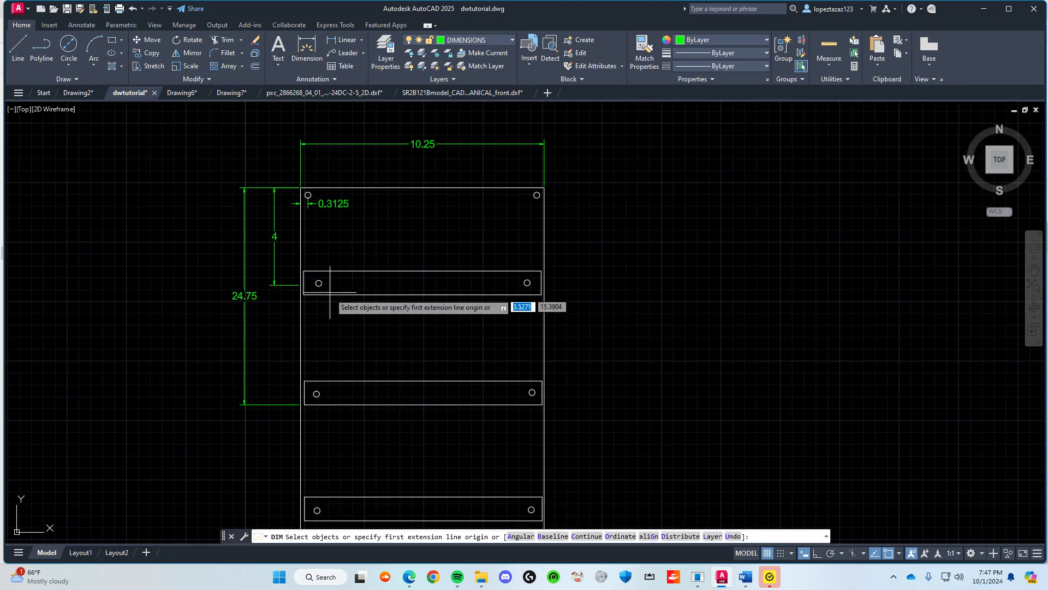
key(Escape)
Step: Override the text of the outer vertical dimension with 8.75 and leave text editing
click(244, 295)
double_click(245, 295)
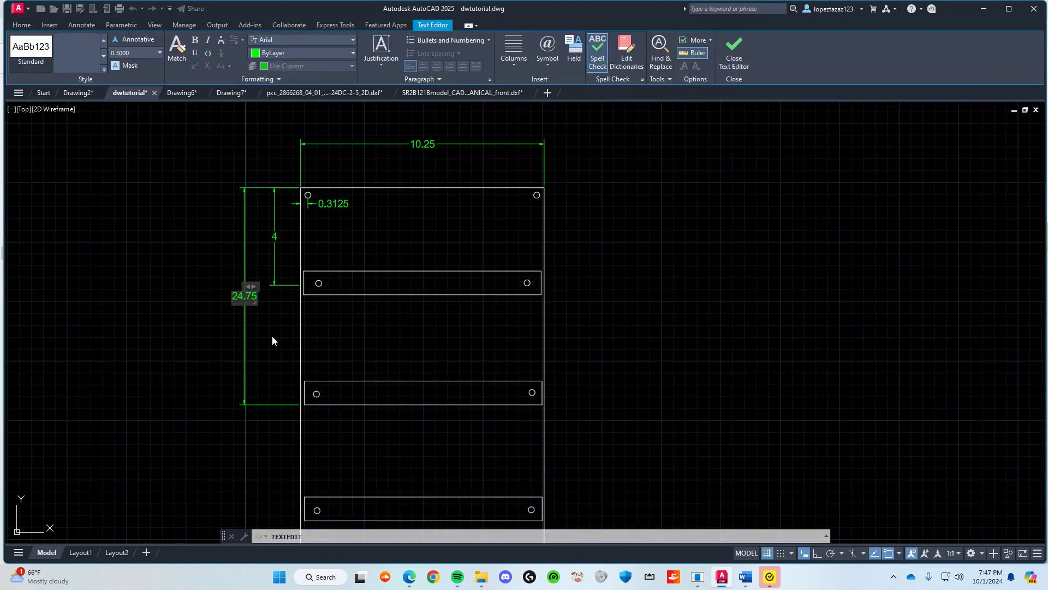
key(BackSpace)
key(BackSpace)
text(8)
key(Escape)
click(538, 289)
key(Escape)
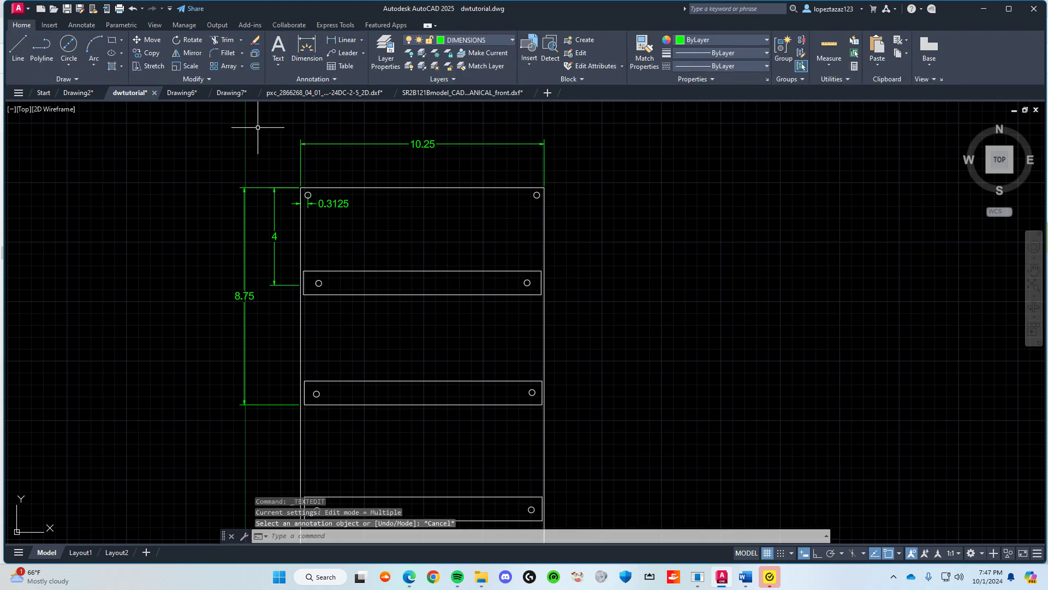
Step: Add a vertical dimension from the panel's upper-left corner to the midpoint of the third rail's left edge, placed outside the 8.75 dimension
click(302, 61)
click(301, 189)
middle_drag(312, 502, 302, 284)
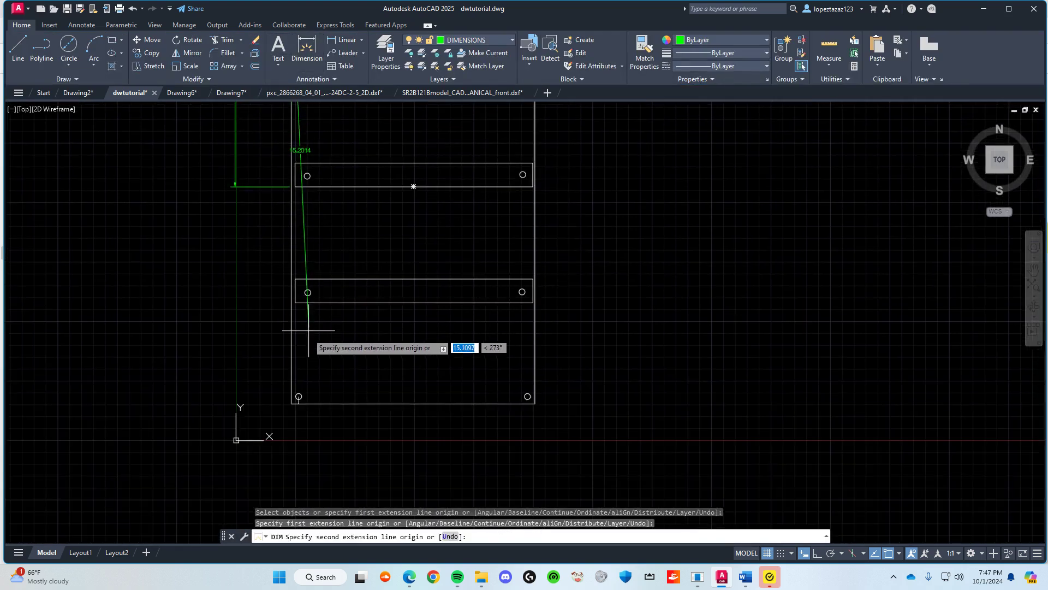
click(294, 291)
middle_drag(176, 296, 193, 375)
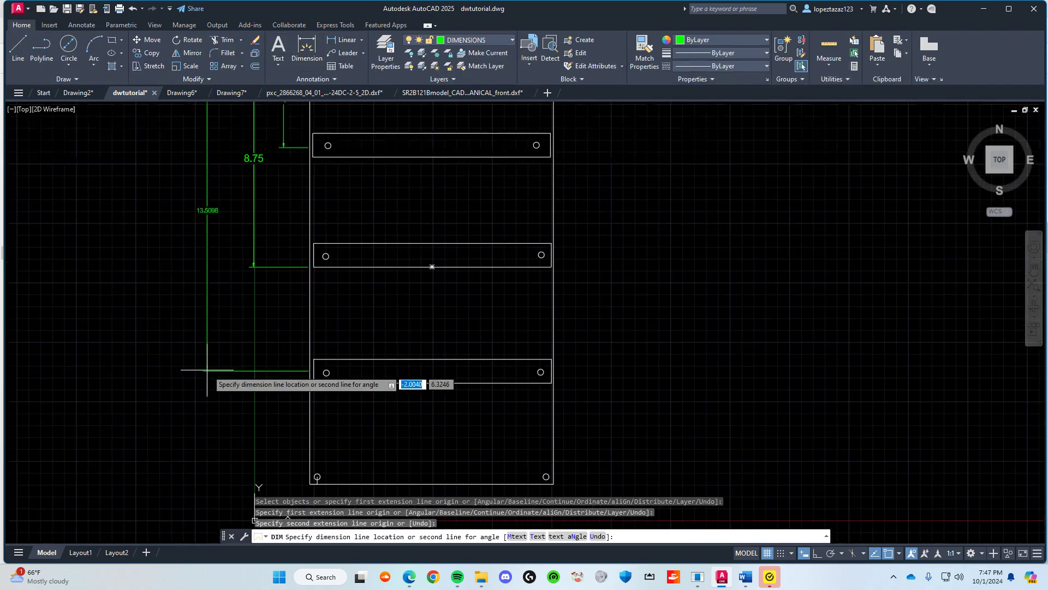
click(208, 359)
middle_drag(243, 210, 243, 289)
key(Escape)
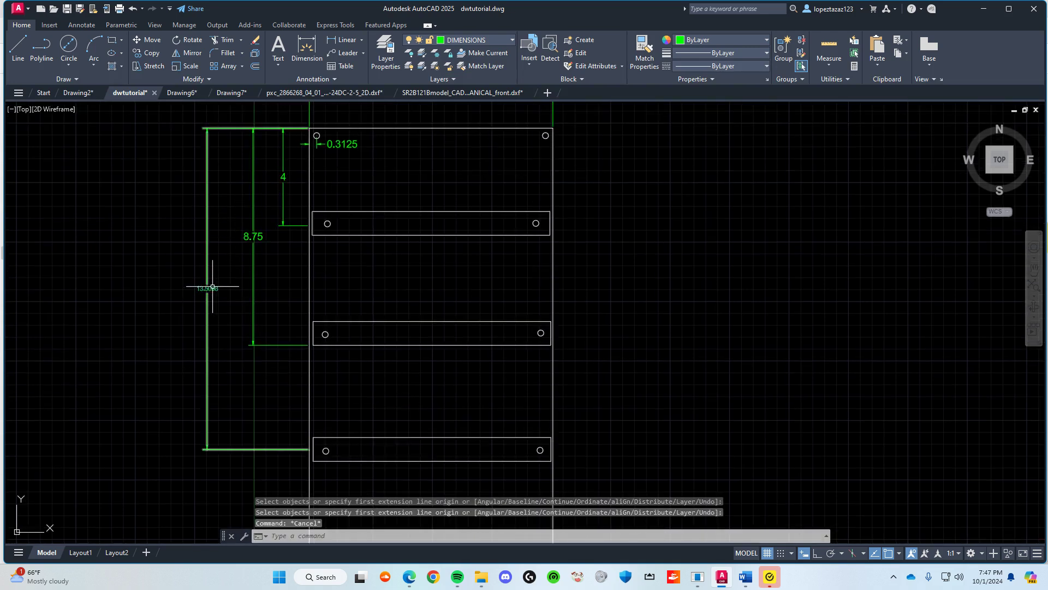
Step: Override the text of the outermost vertical dimension with 13.5 and leave text editing
double_click(207, 288)
key(Delete)
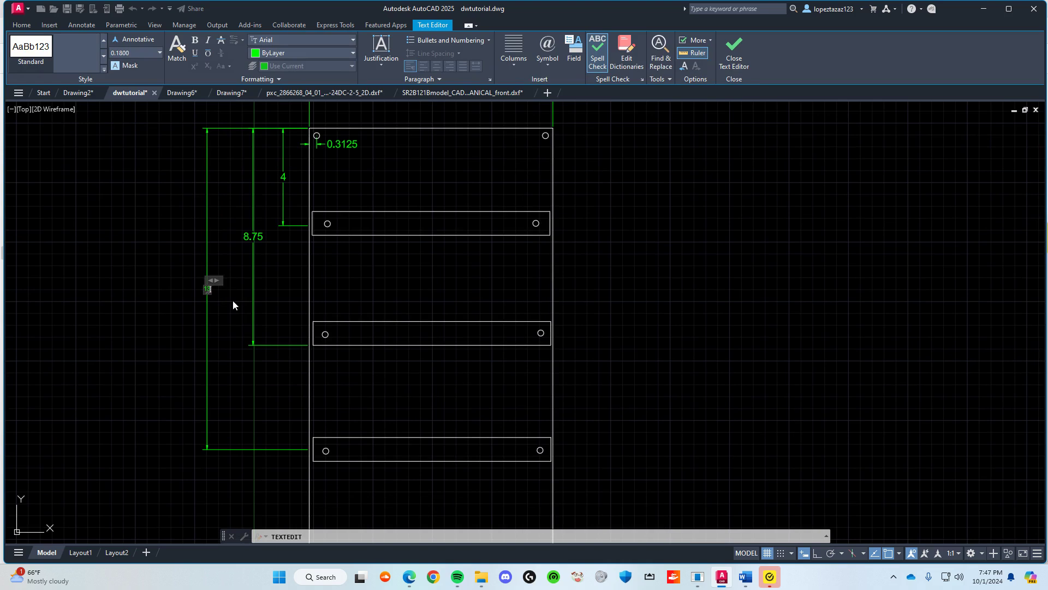
text(13.5)
key(Escape)
click(539, 286)
key(Escape)
Step: Set the text height of the 13.5 dimension to 0.3, close its properties and save the drawing
click(207, 288)
key(ctrl+1)
scroll(119, 242, down, 5)
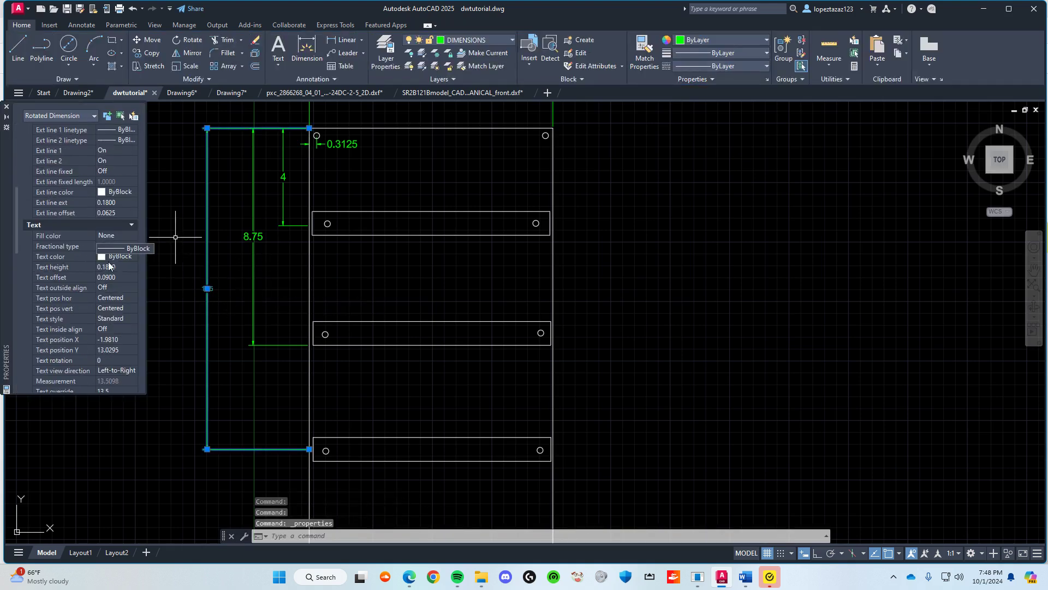
click(129, 196)
text(0.3)
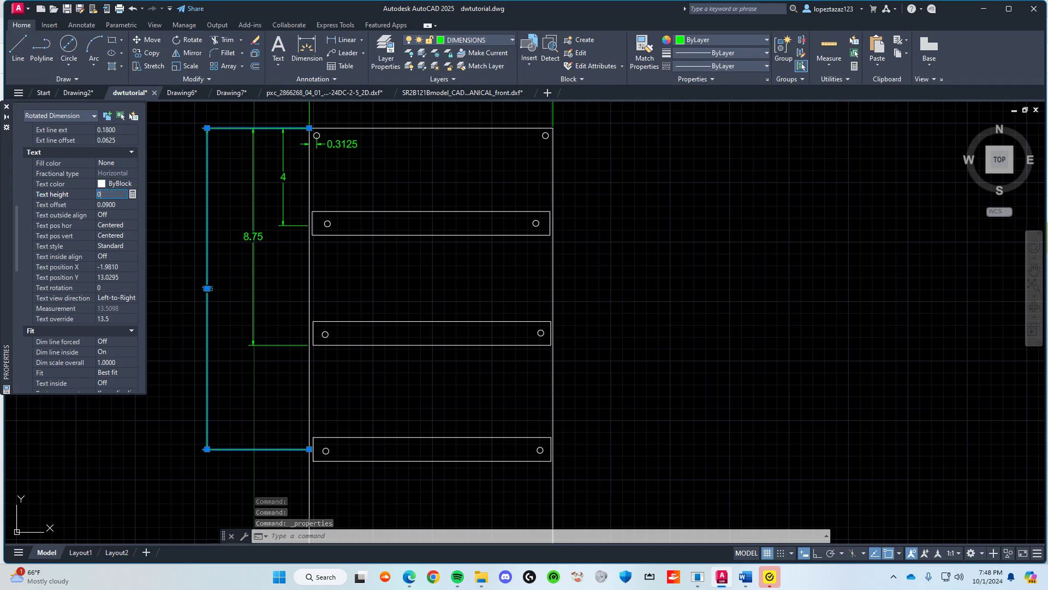
click(131, 203)
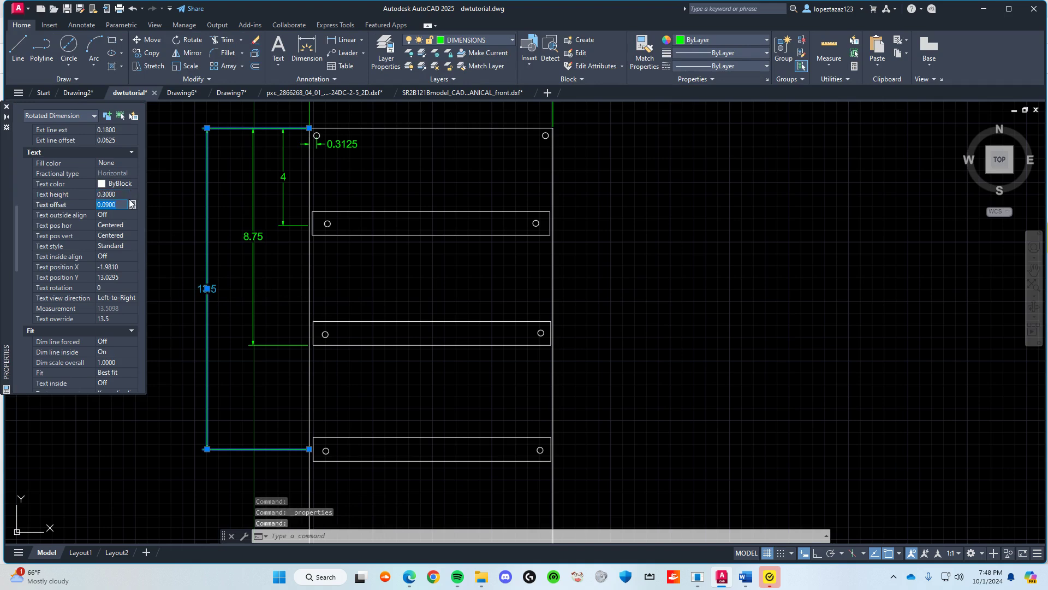
click(6, 106)
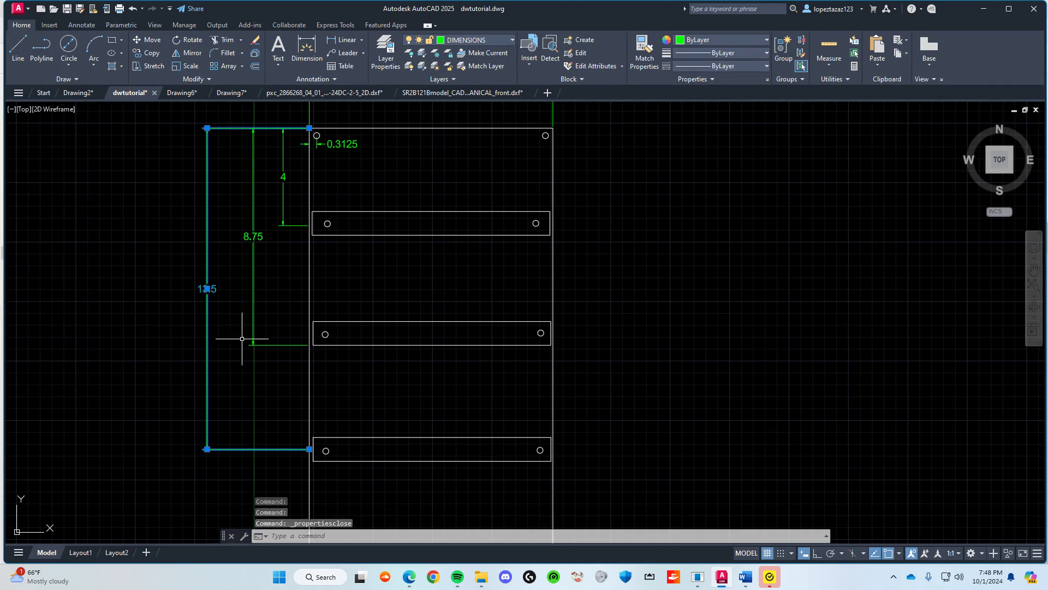
key(ctrl+s)
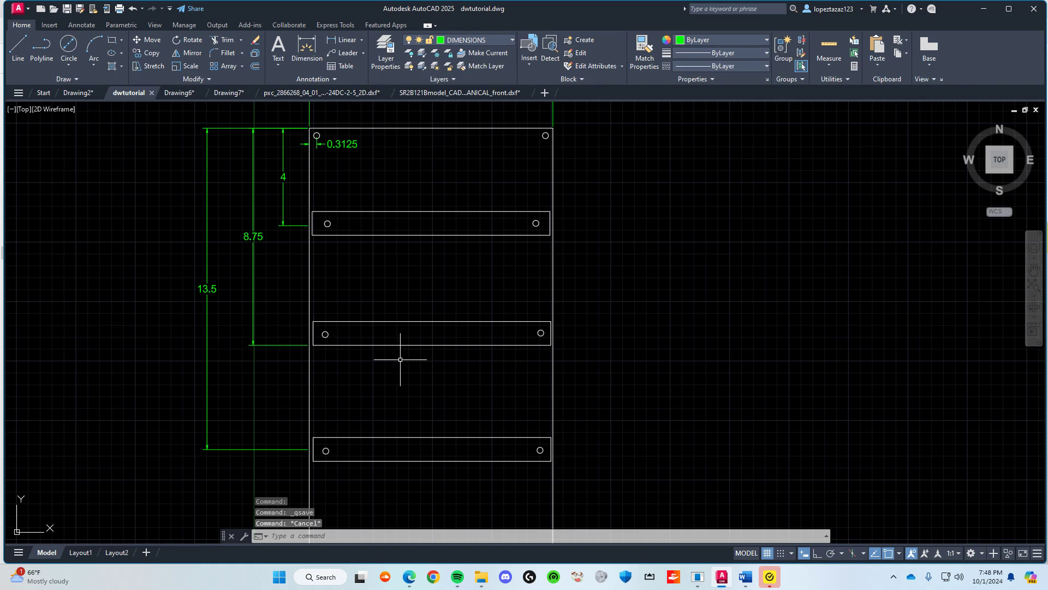
Step: Add a horizontal dimension across the full length of the first rail, placed above the panel just below the 10.25 dimension
scroll(402, 361, down, 2)
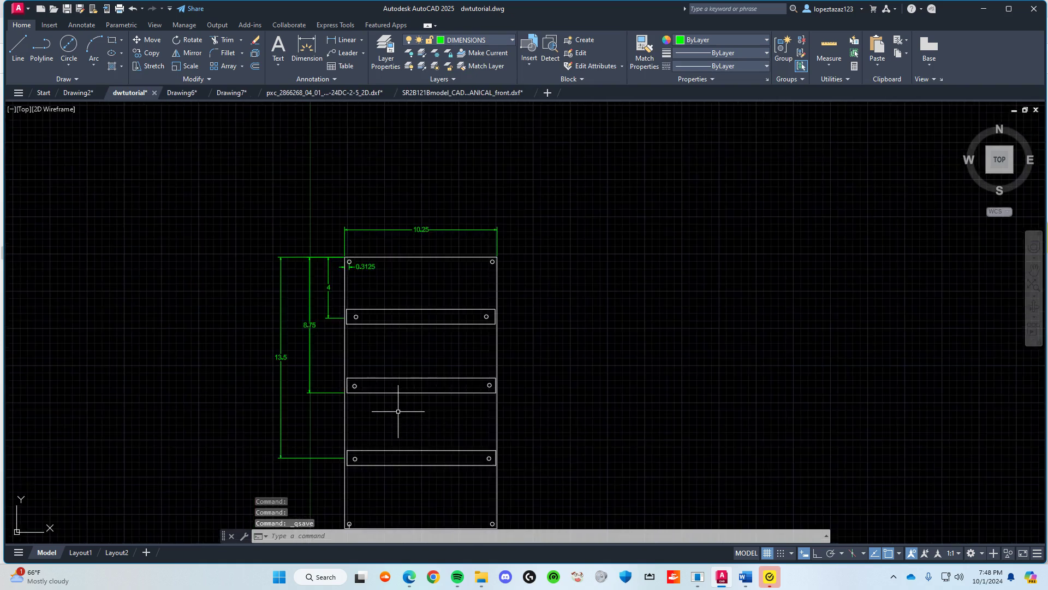
scroll(426, 309, up, 2)
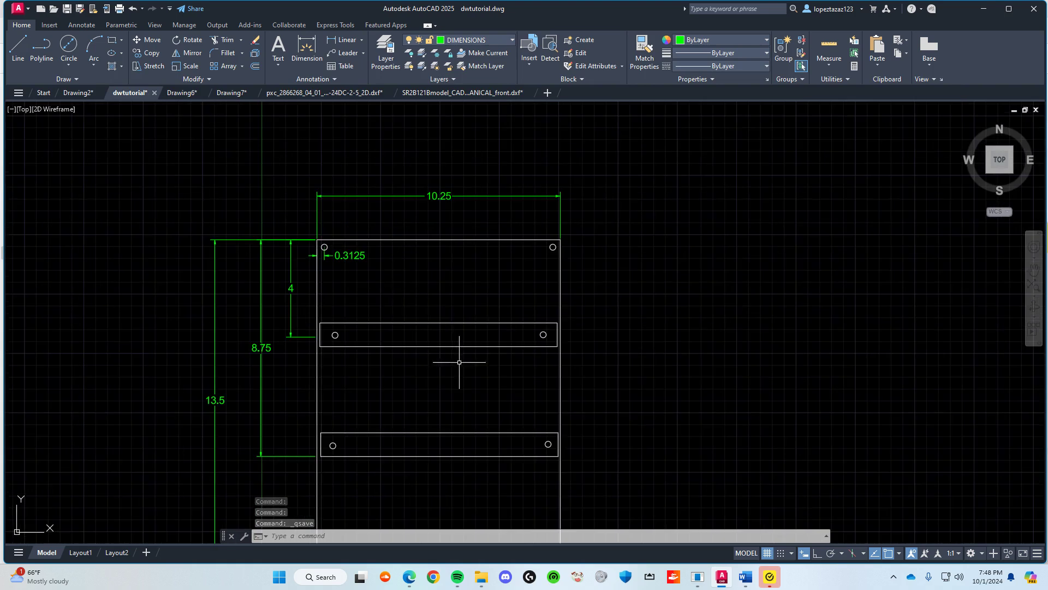
scroll(451, 355, down, 2)
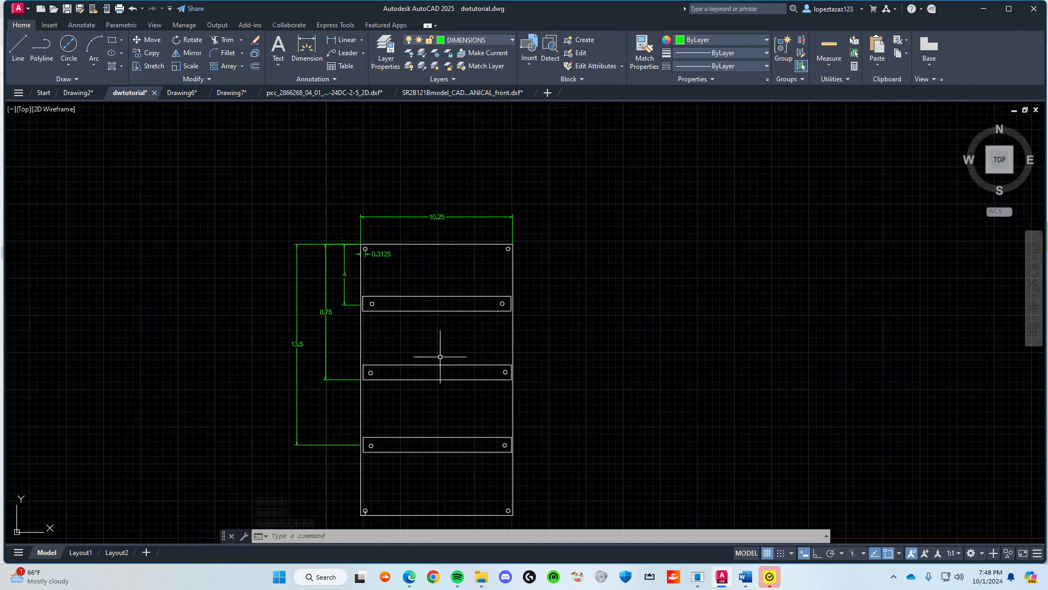
middle_drag(440, 327, 425, 325)
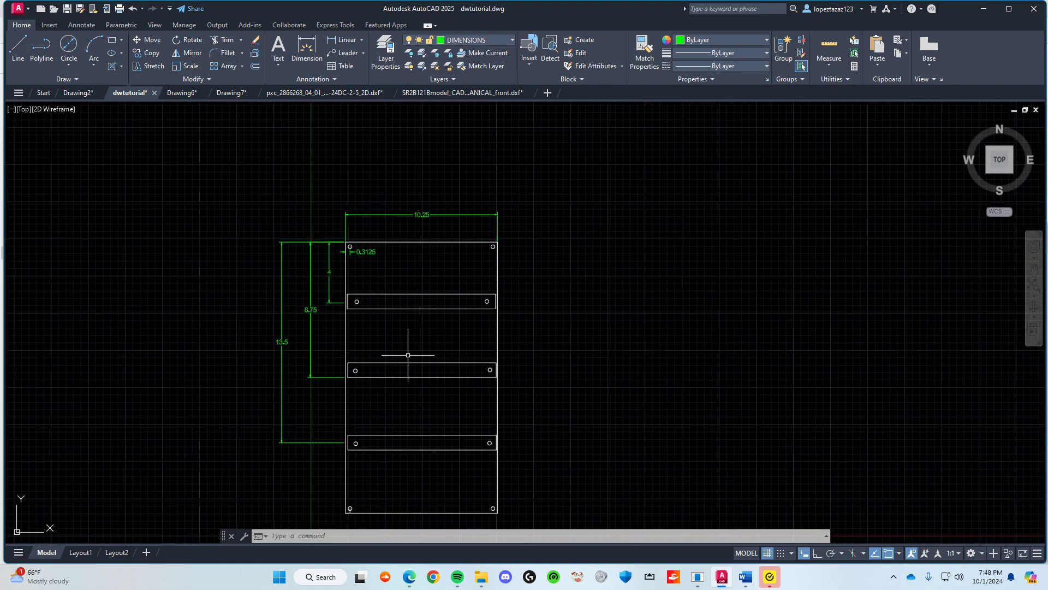
click(307, 48)
scroll(370, 302, up, 4)
click(312, 279)
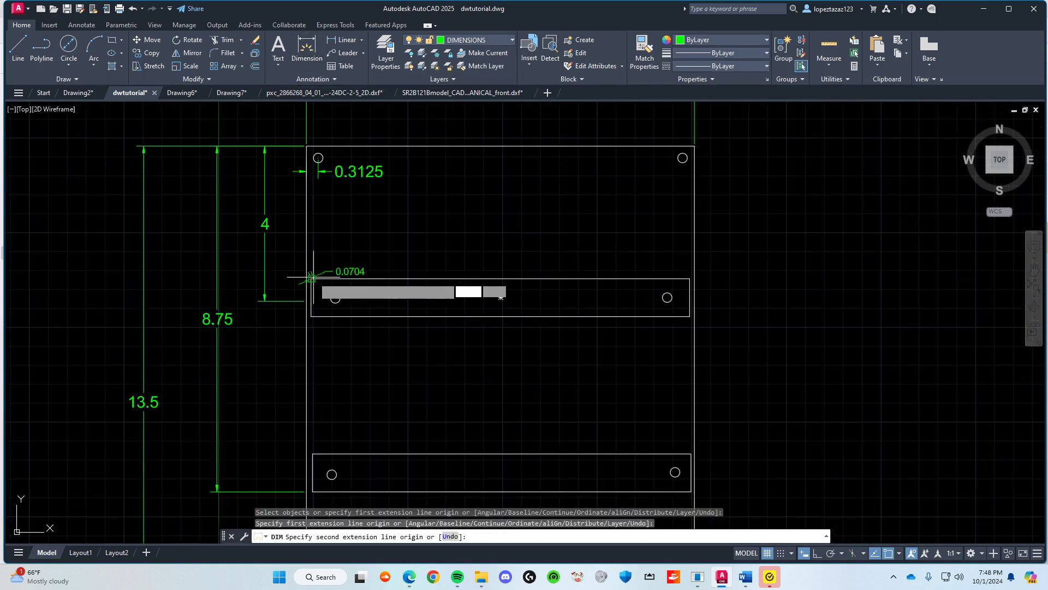
click(689, 279)
middle_drag(592, 208, 560, 322)
click(543, 211)
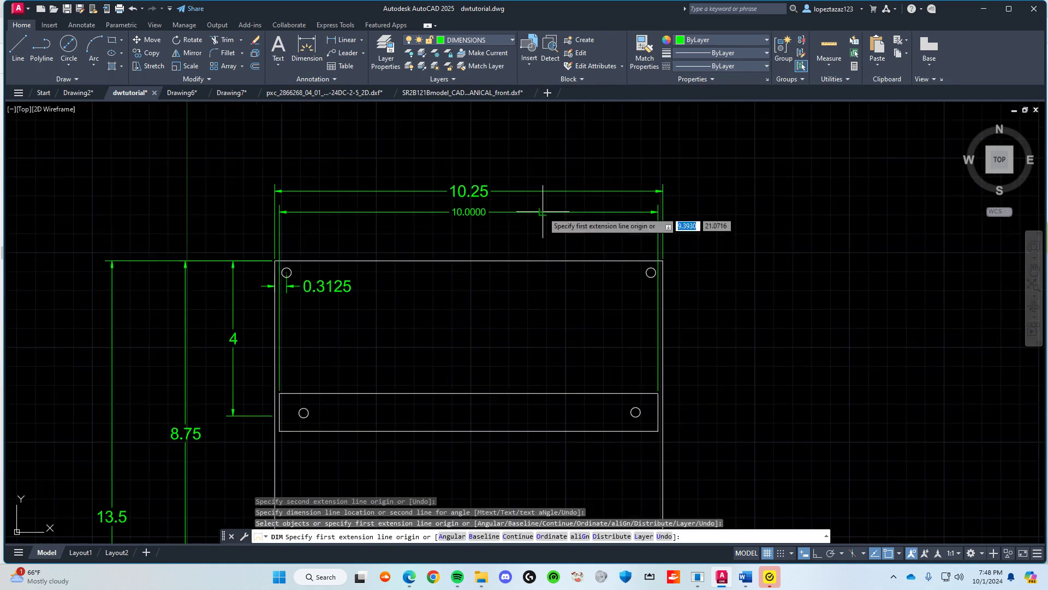
key(Escape)
Step: Set the text height of the first rail's horizontal dimension to 0.3 and close its properties
click(469, 212)
click(469, 212)
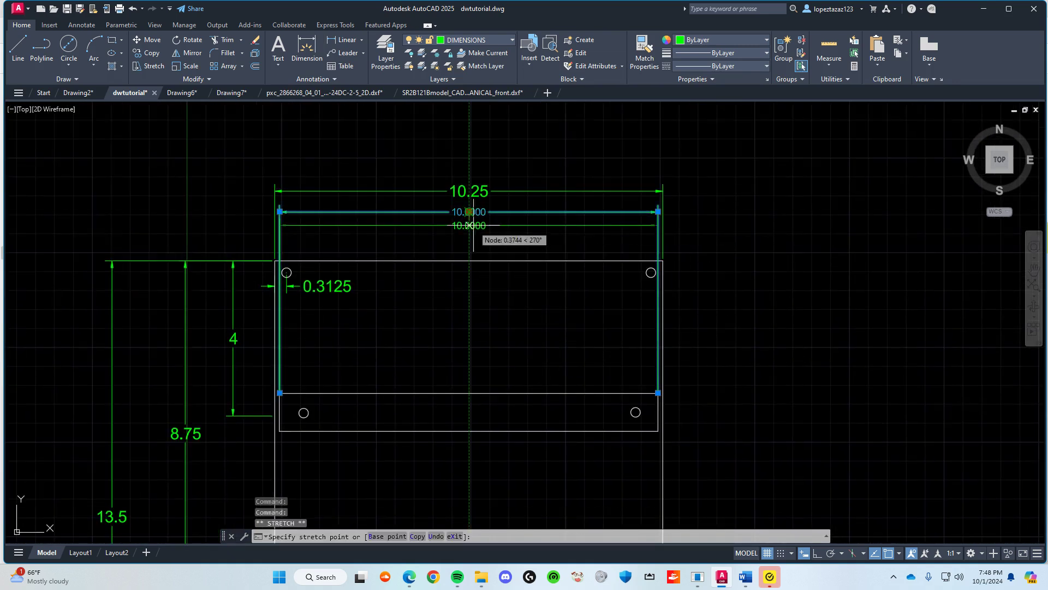
key(ctrl+1)
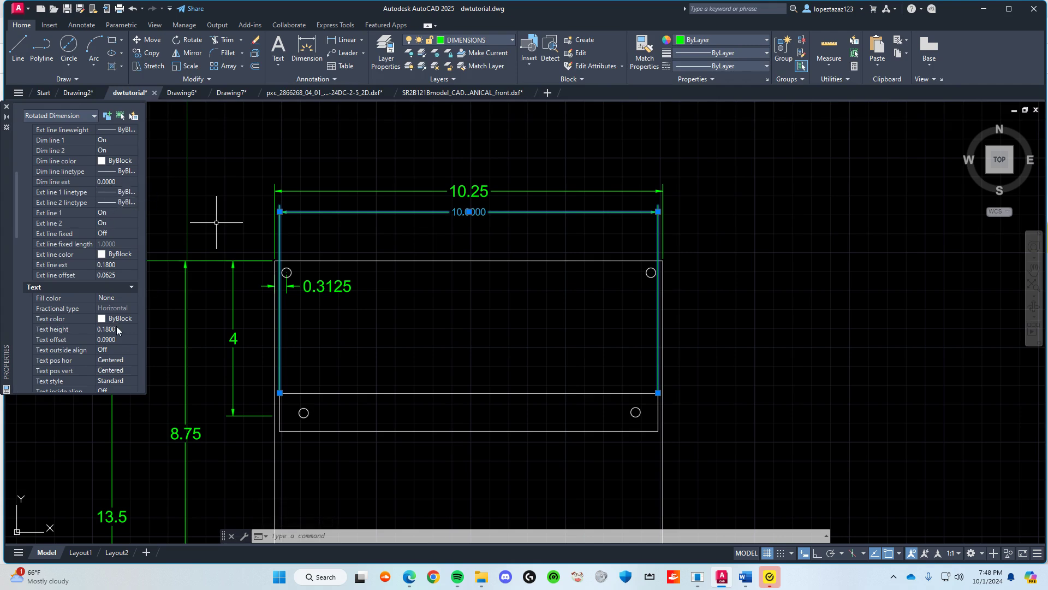
scroll(119, 336, down, 5)
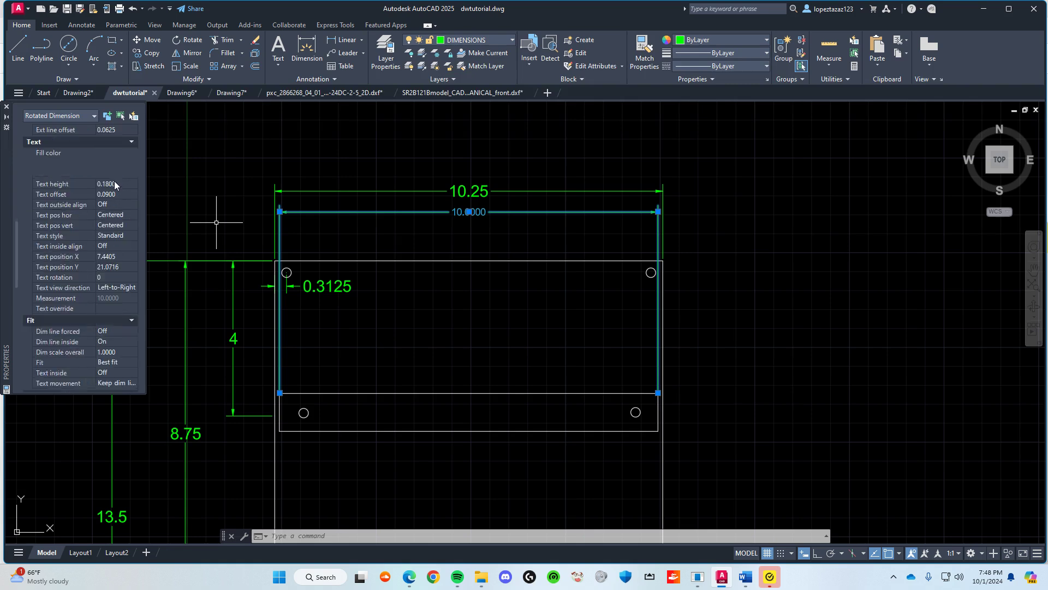
scroll(104, 208, up, 5)
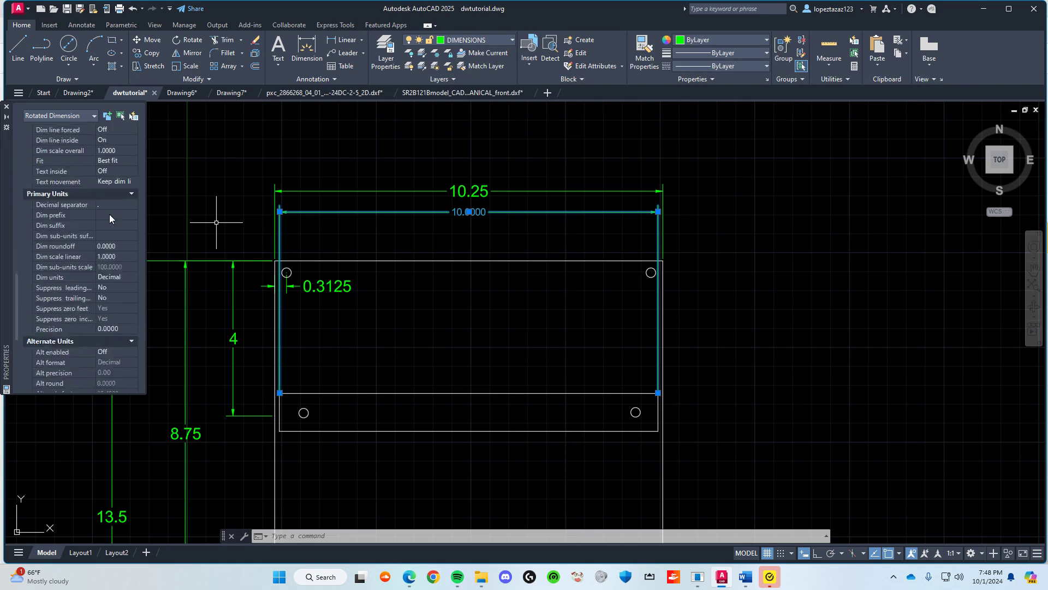
scroll(109, 223, up, 4)
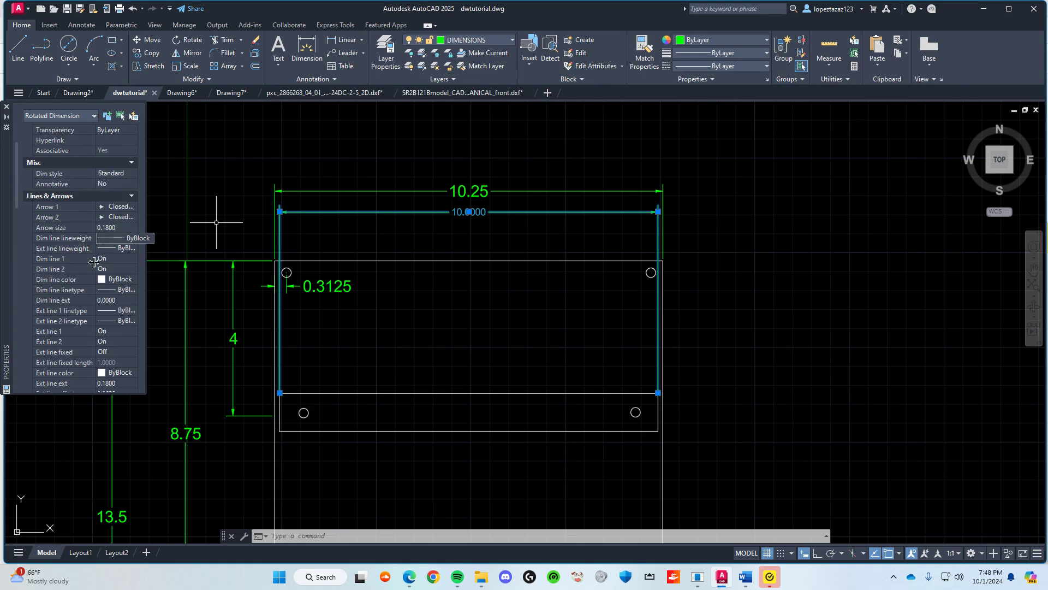
scroll(102, 244, down, 8)
click(119, 199)
text(0)
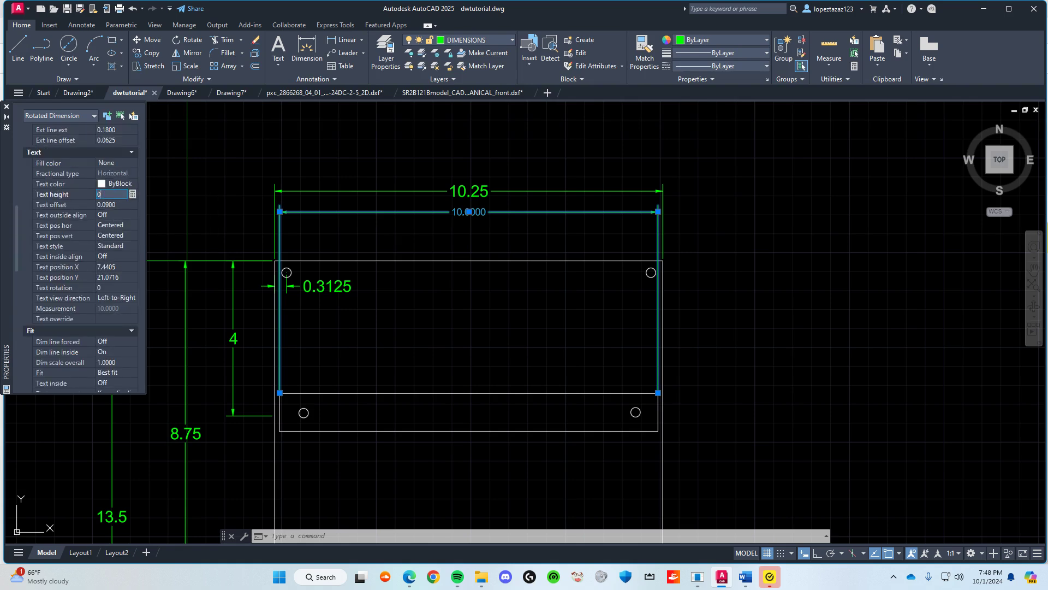
text(.3)
key(Return)
key(ctrl+1)
key(Escape)
middle_drag(375, 295, 372, 272)
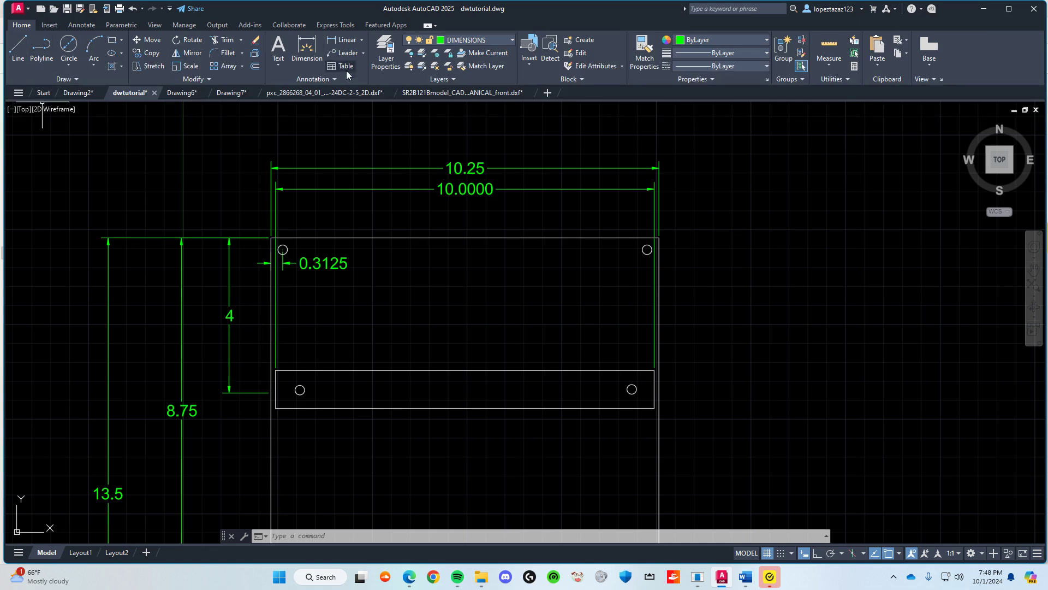
Step: Add a vertical dimension for the first rail's height between its right corners, placed outside the panel's right edge
click(307, 51)
middle_drag(515, 350, 379, 315)
scroll(464, 359, up, 2)
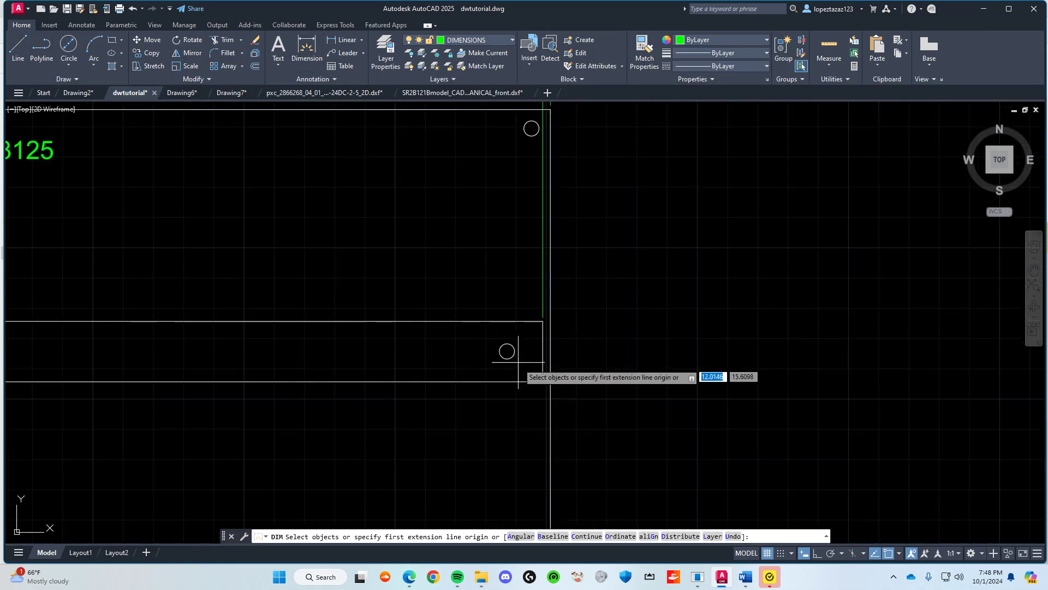
click(543, 381)
click(542, 321)
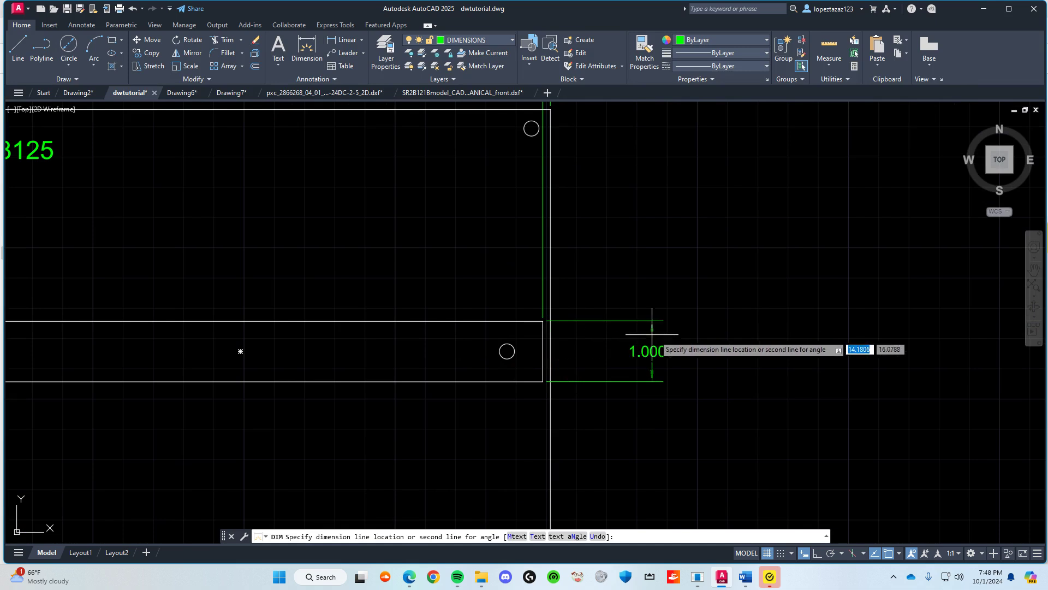
click(692, 330)
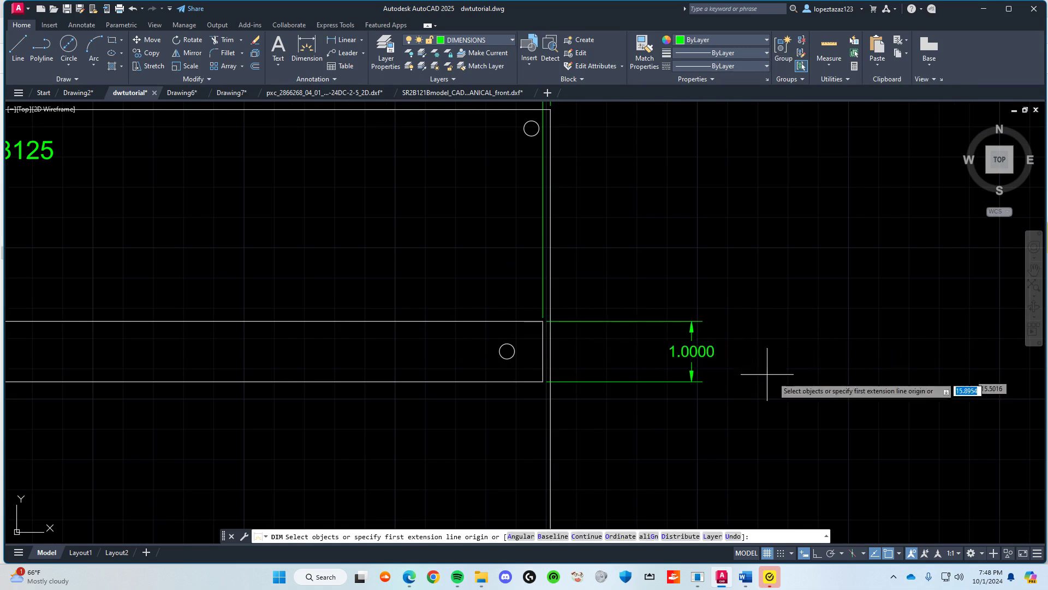
key(Escape)
Step: Set the text height of the first rail's height dimension to 0.3 and deselect it
click(685, 353)
key(ctrl+1)
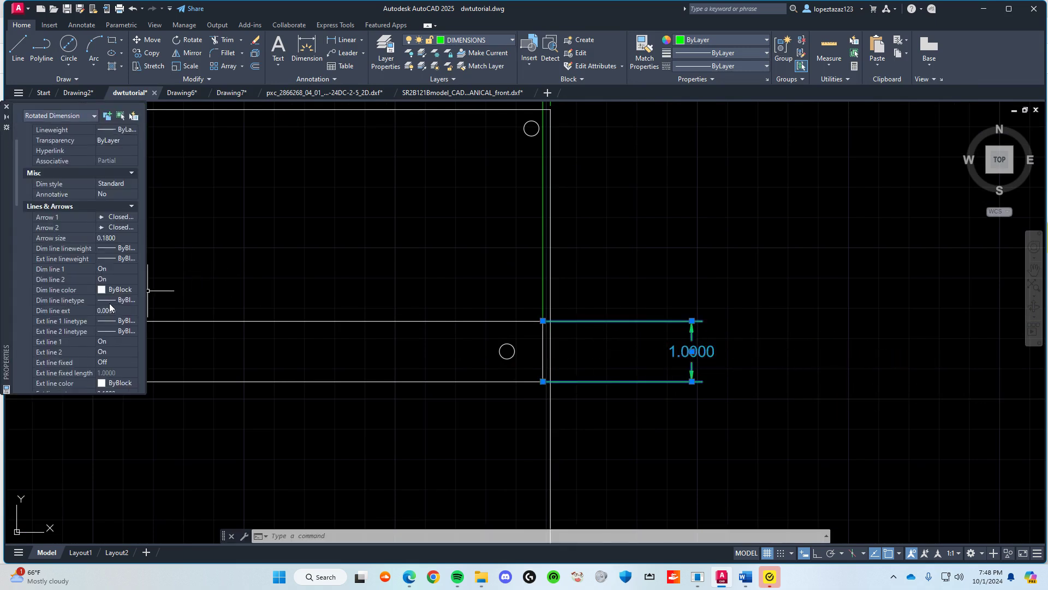
click(113, 238)
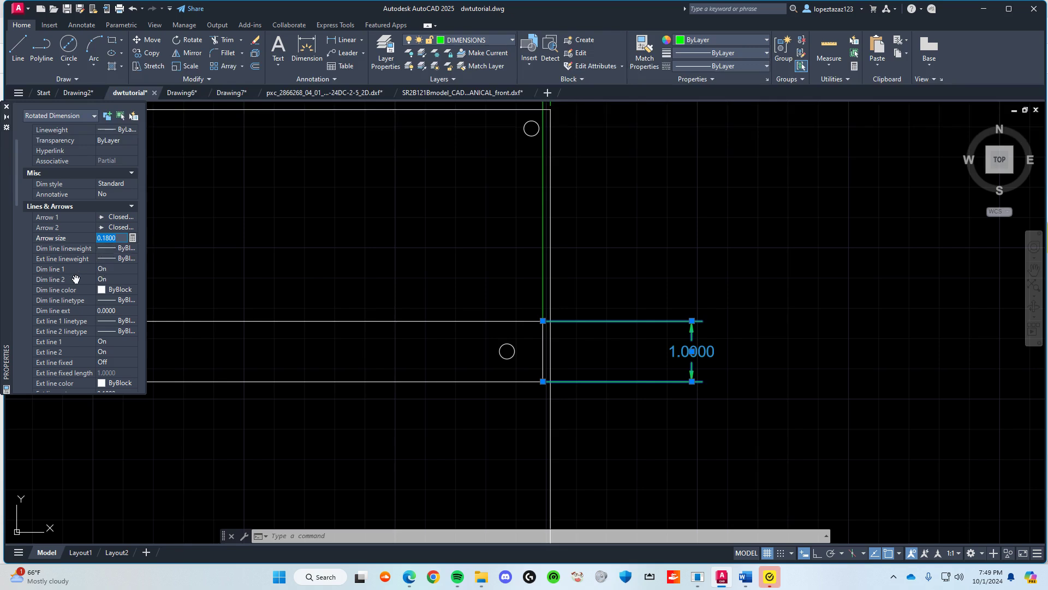
scroll(84, 277, down, 4)
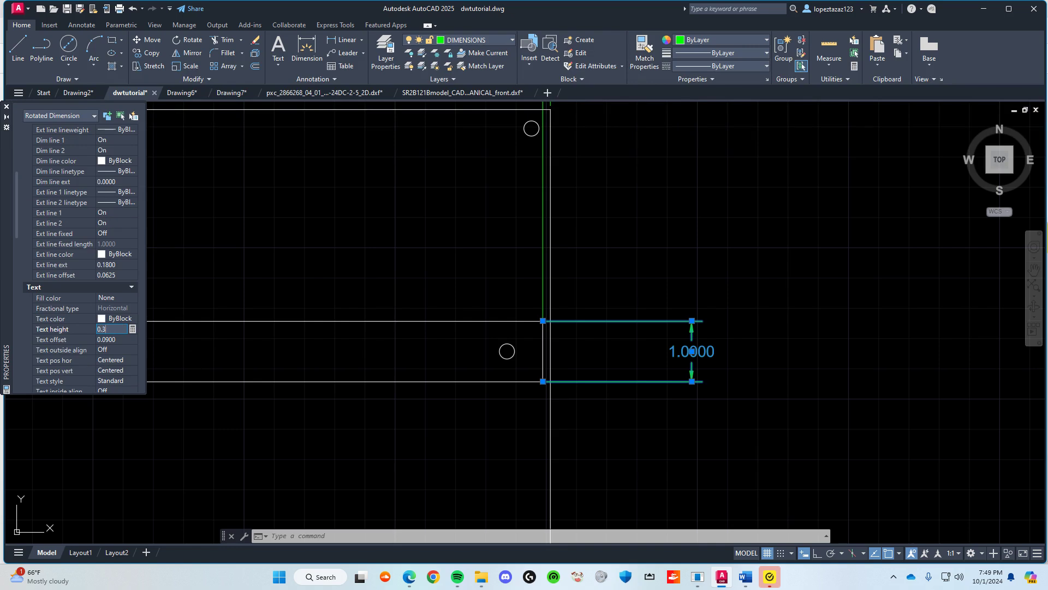
text(0.3)
key(Return)
key(Escape)
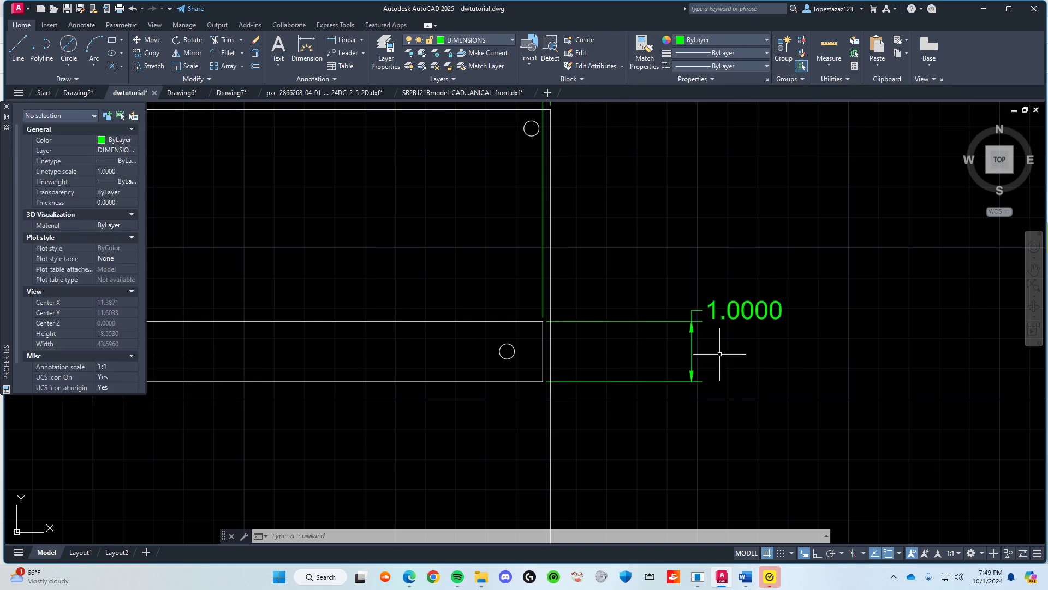
Step: Shift the rail height dimension line outward, bring it back slightly closer to the panel, and save the drawing
click(692, 317)
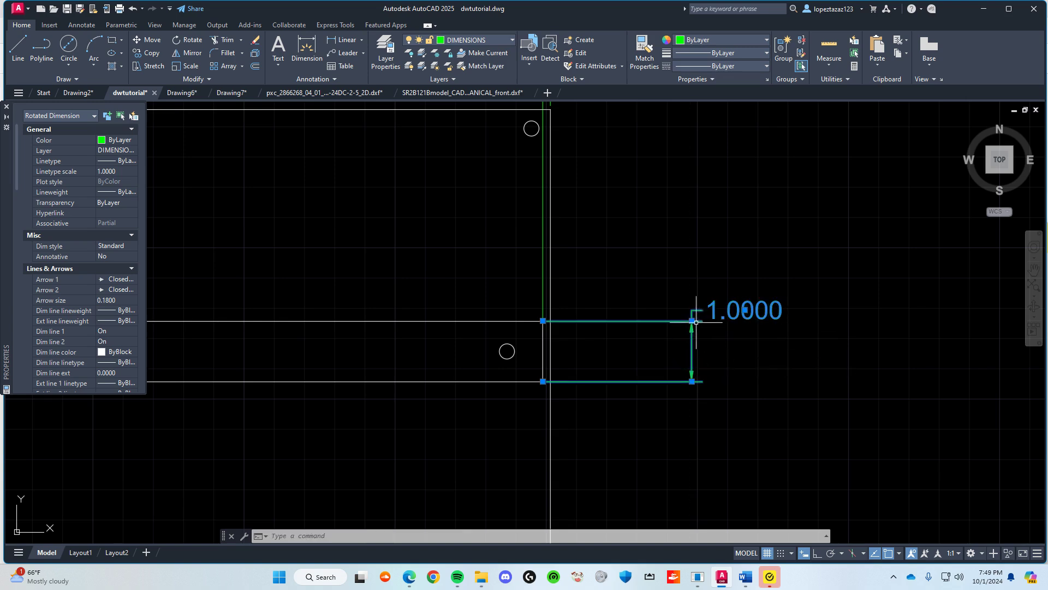
click(692, 322)
click(740, 448)
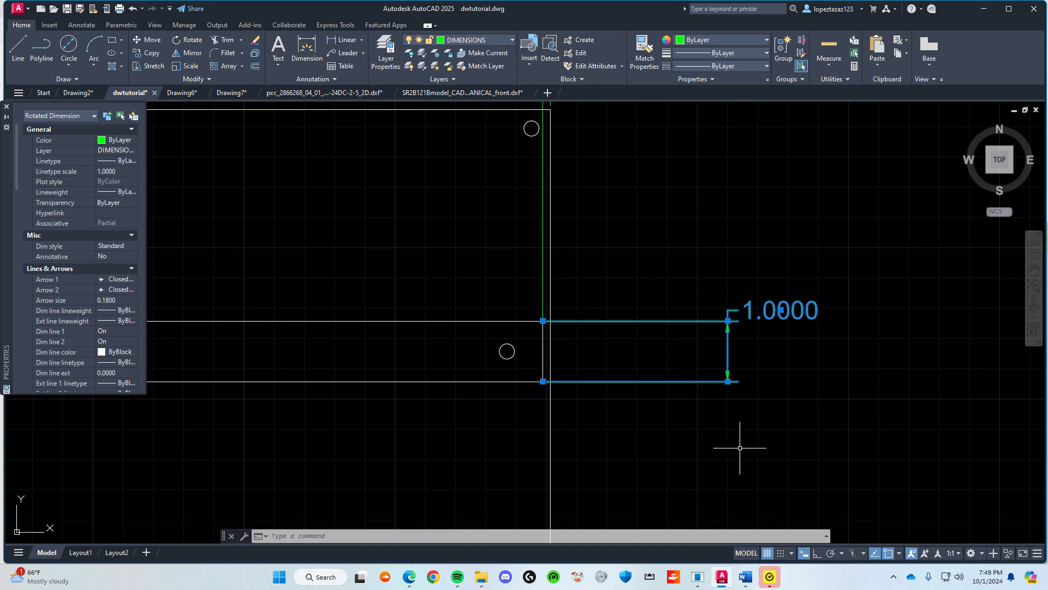
click(729, 322)
click(687, 350)
key(Escape)
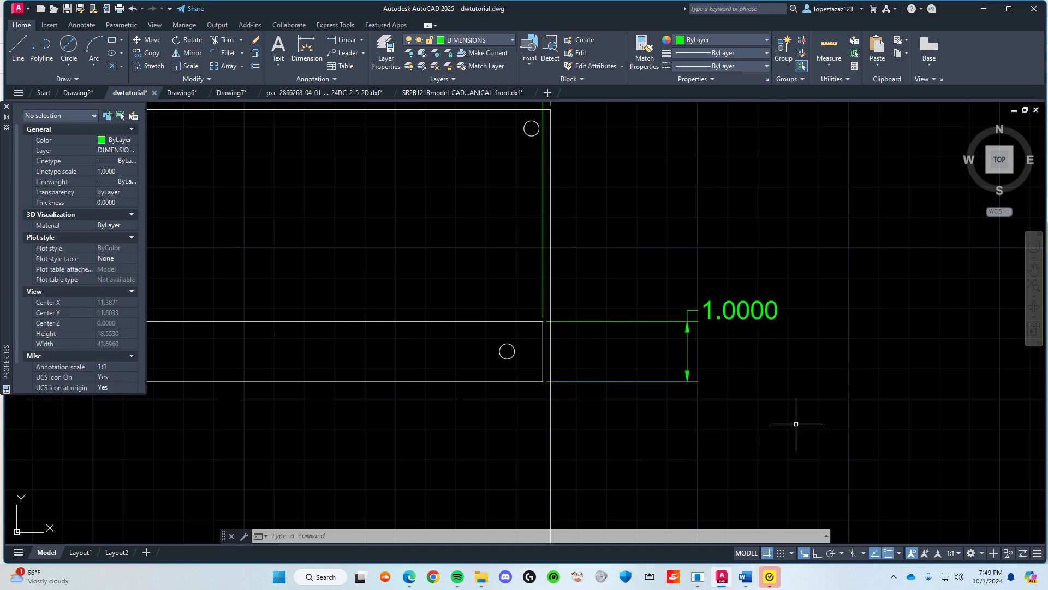
key(ctrl+s)
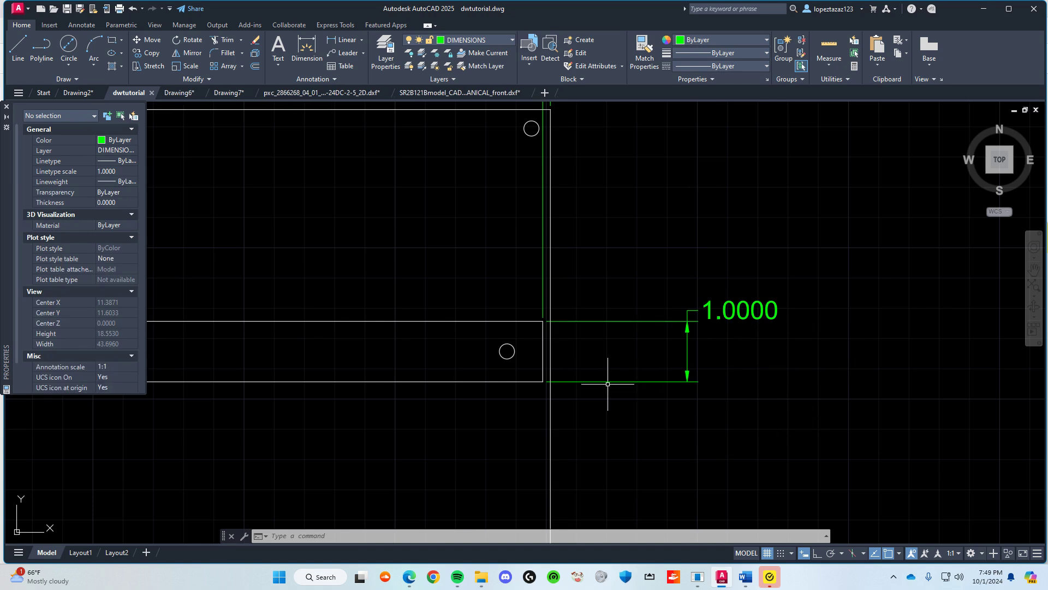
Step: Override the first rail's horizontal dimension text with 10, keep the text change, and save the drawing
scroll(608, 384, down, 4)
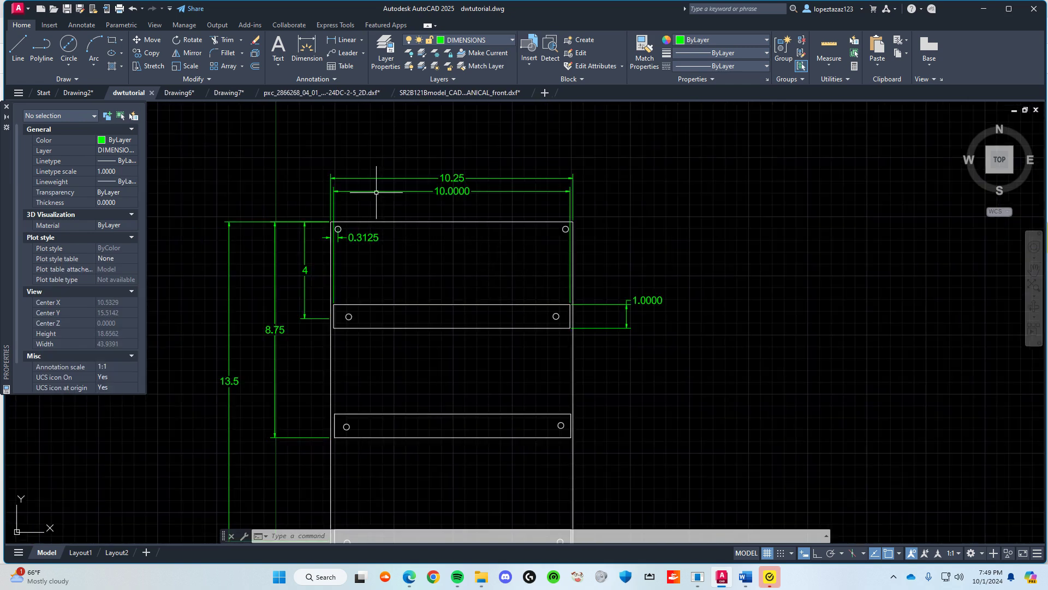
click(382, 191)
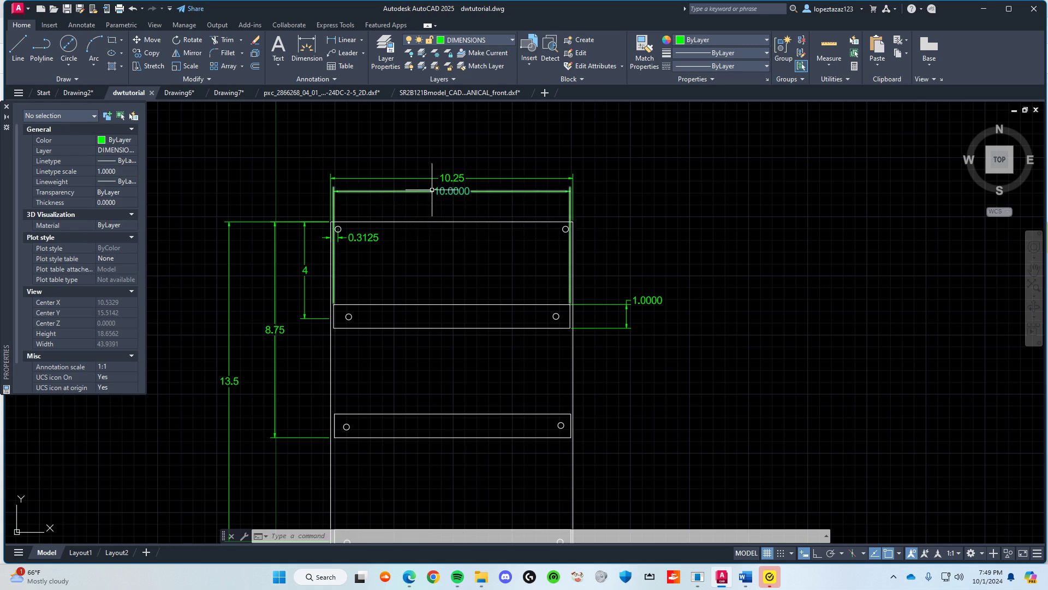
double_click(461, 192)
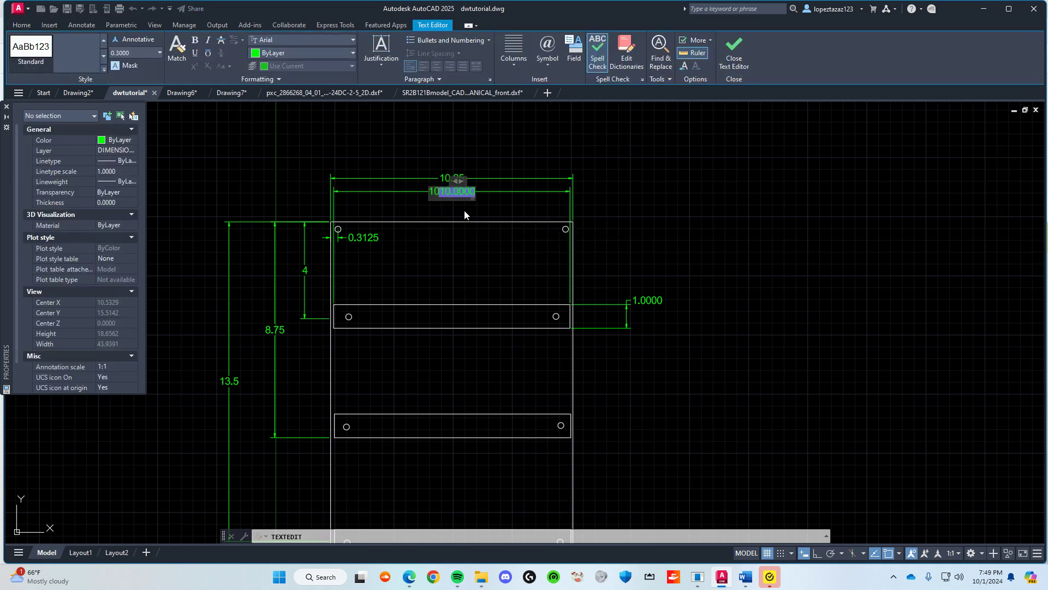
text(10)
key(Escape)
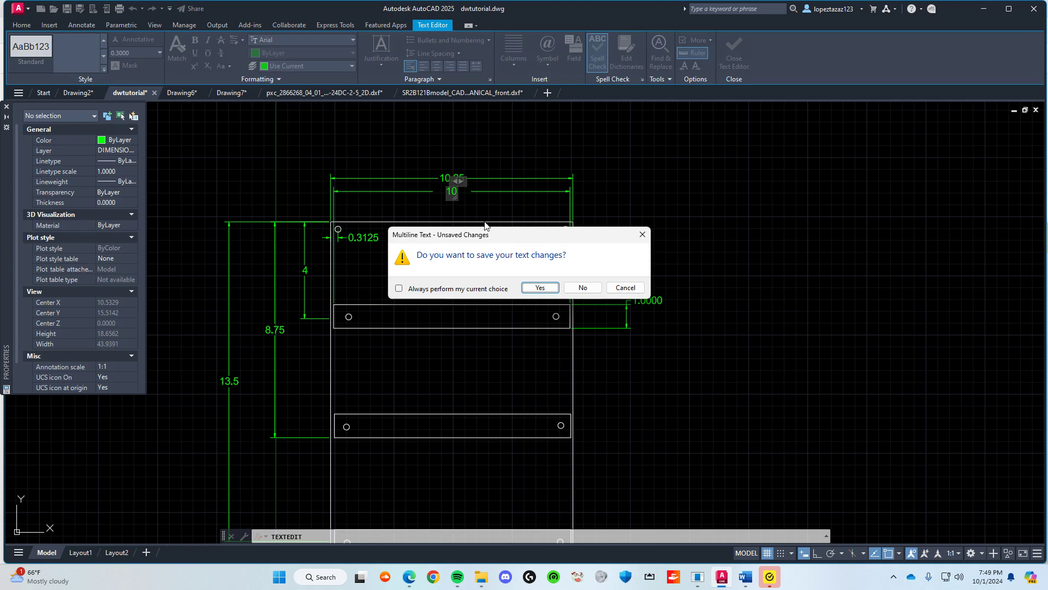
click(535, 284)
key(Escape)
scroll(692, 305, down, 2)
key(ctrl+s)
middle_drag(713, 409, 674, 333)
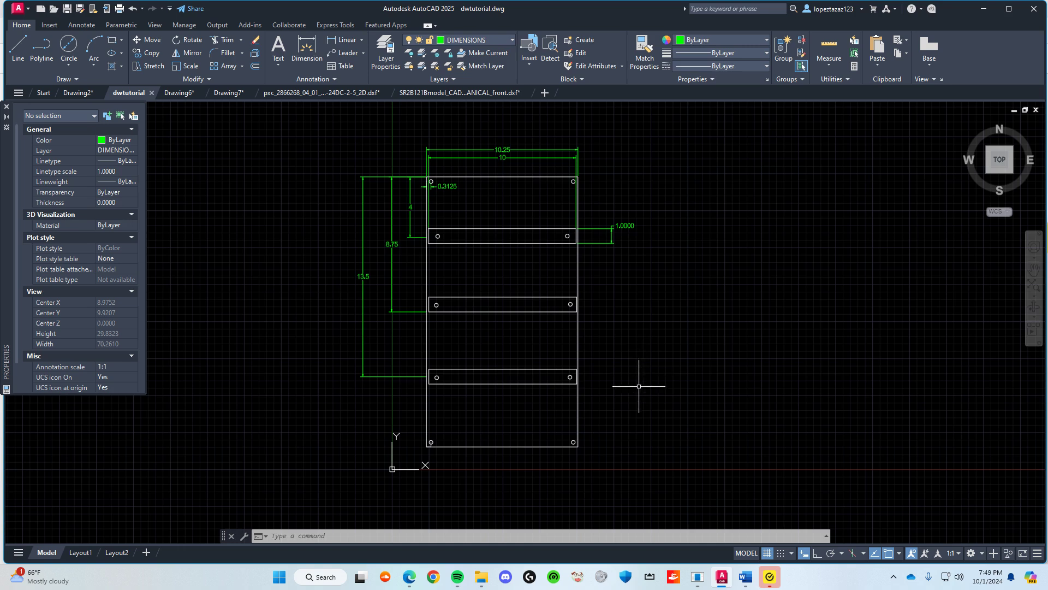
Step: Thaw the COMPONENTS layer and close the object properties and layer manager palettes
scroll(504, 216, up, 2)
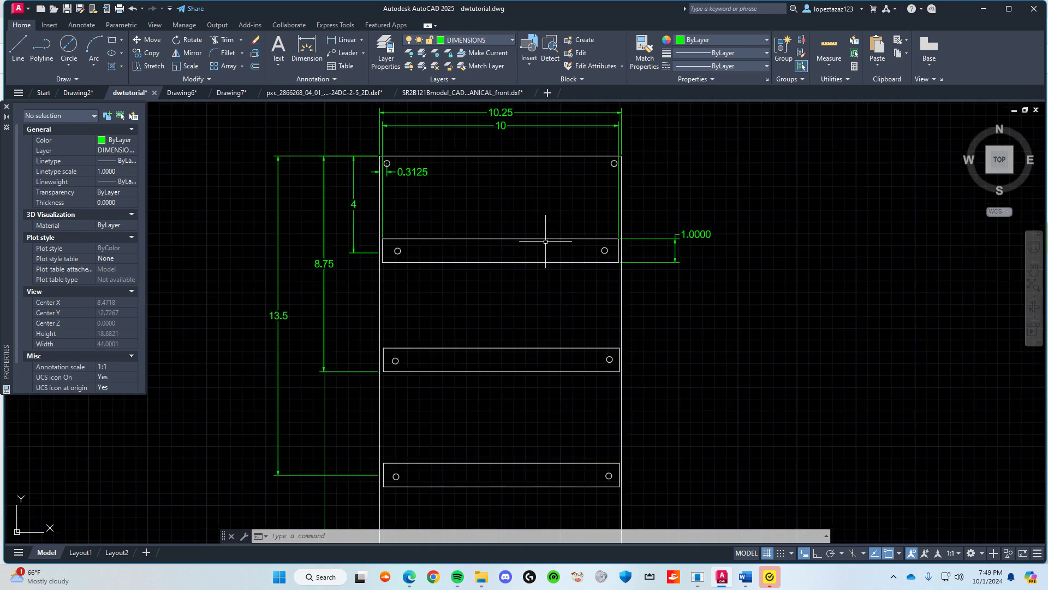
scroll(545, 249, down, 2)
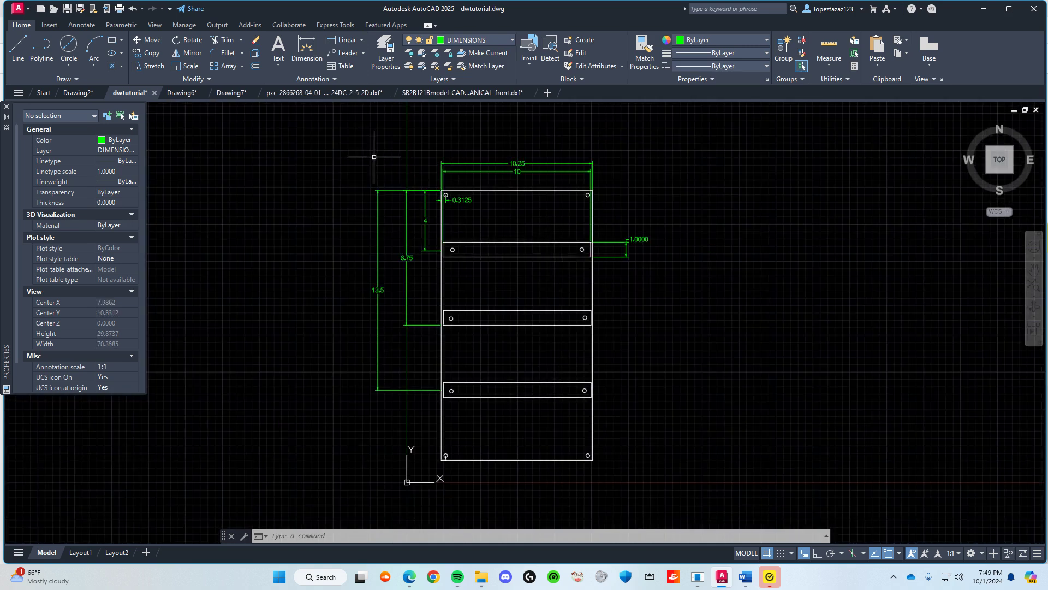
click(385, 52)
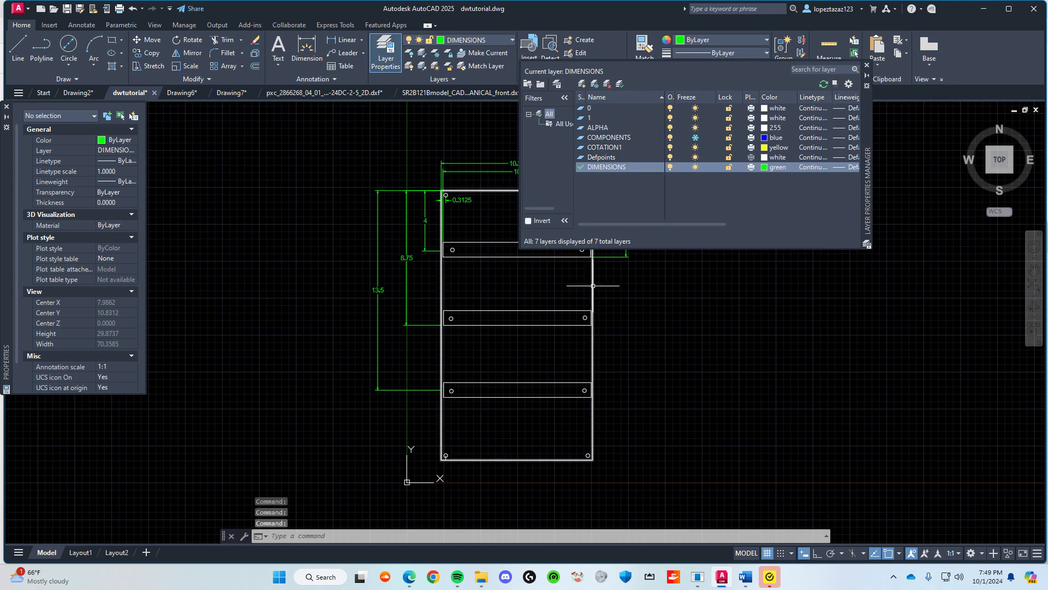
click(696, 137)
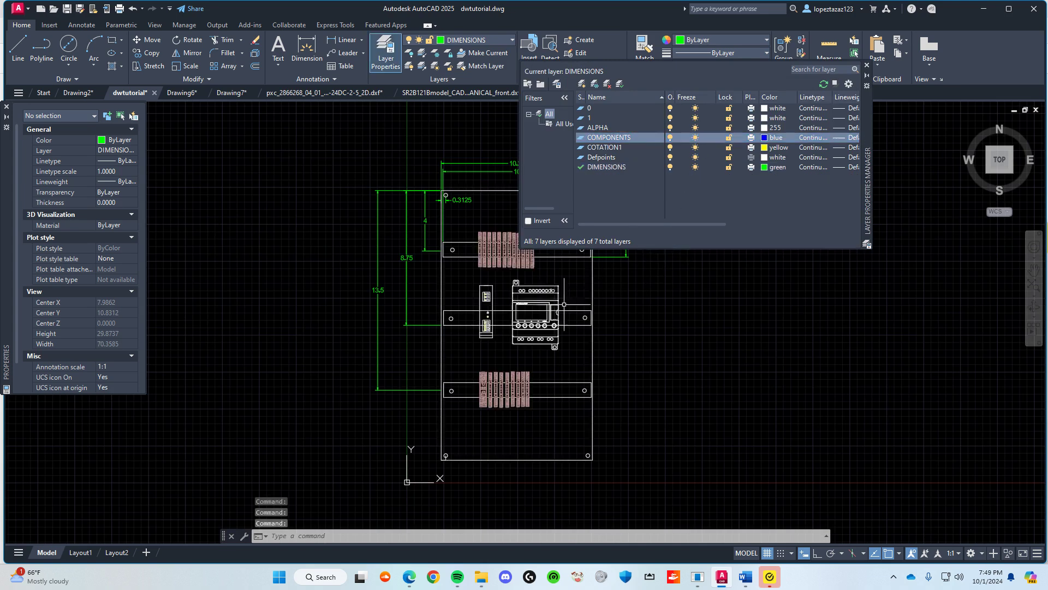
key(ctrl+1)
key(ctrl+1)
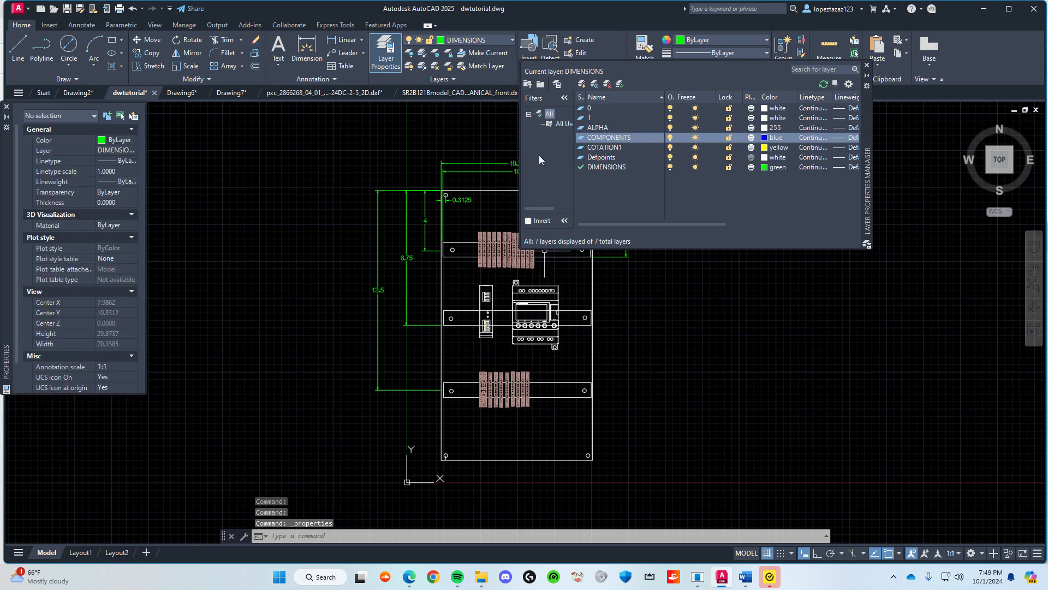
click(7, 107)
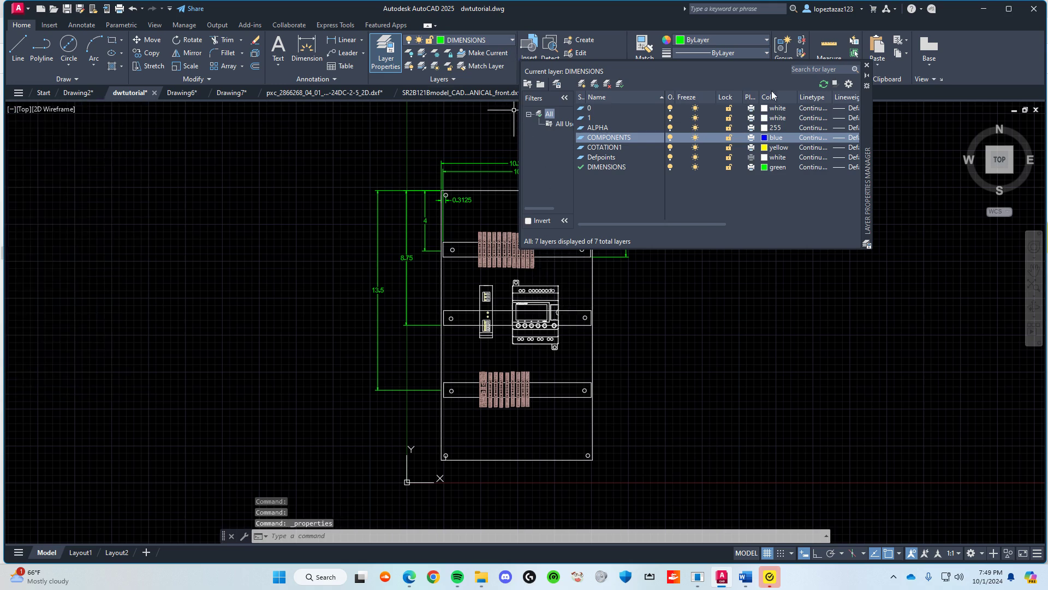
click(867, 65)
scroll(521, 267, up, 5)
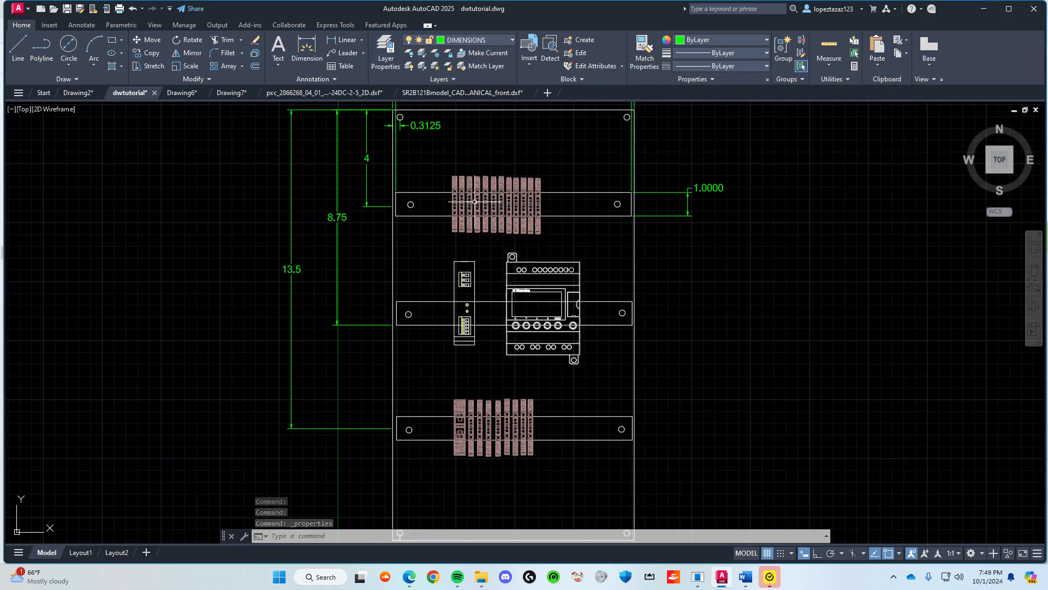
click(307, 48)
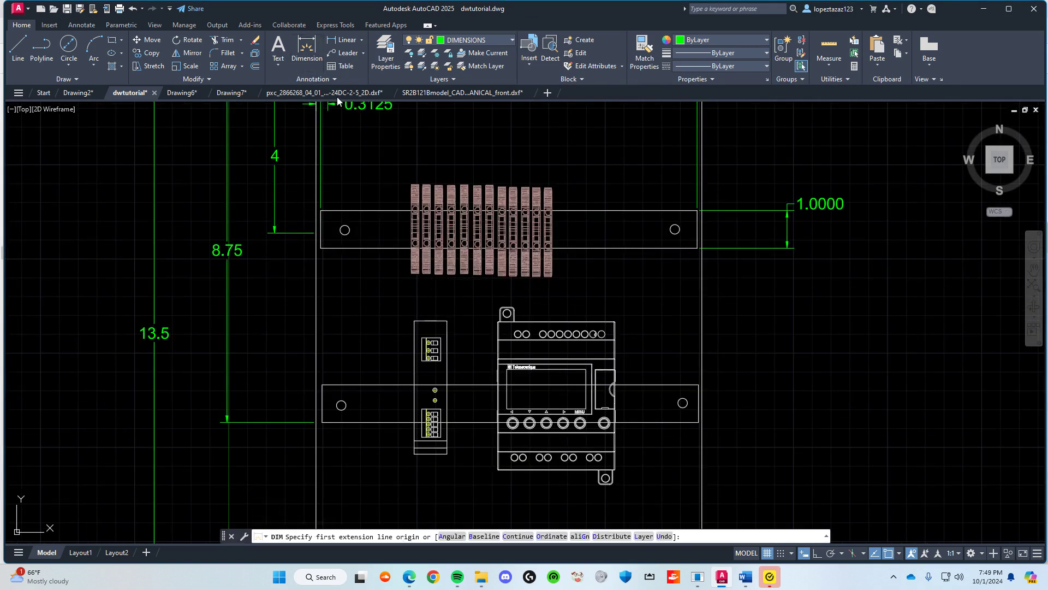
scroll(407, 185, up, 3)
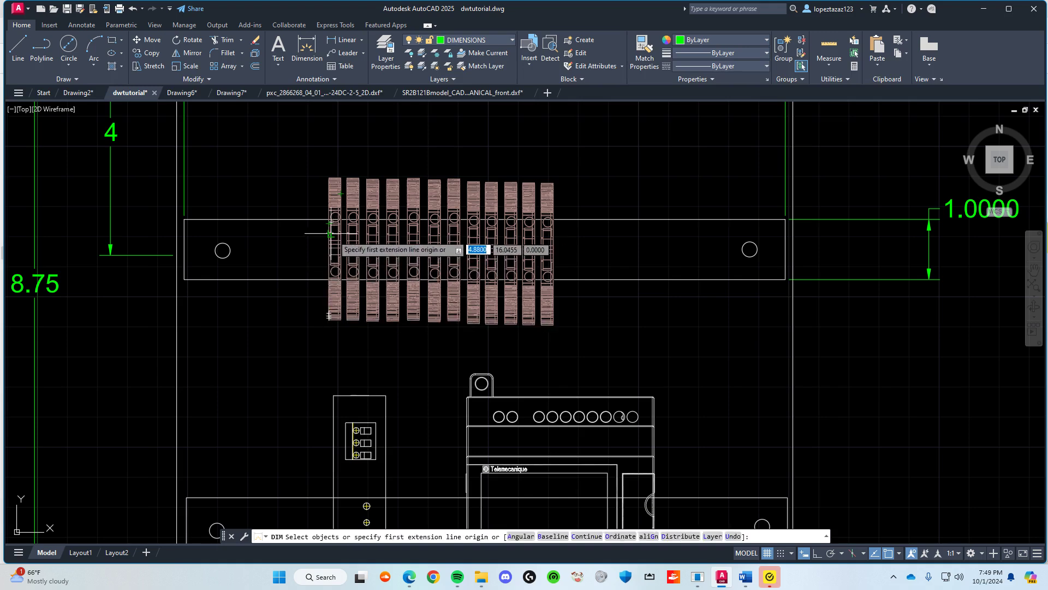
click(328, 178)
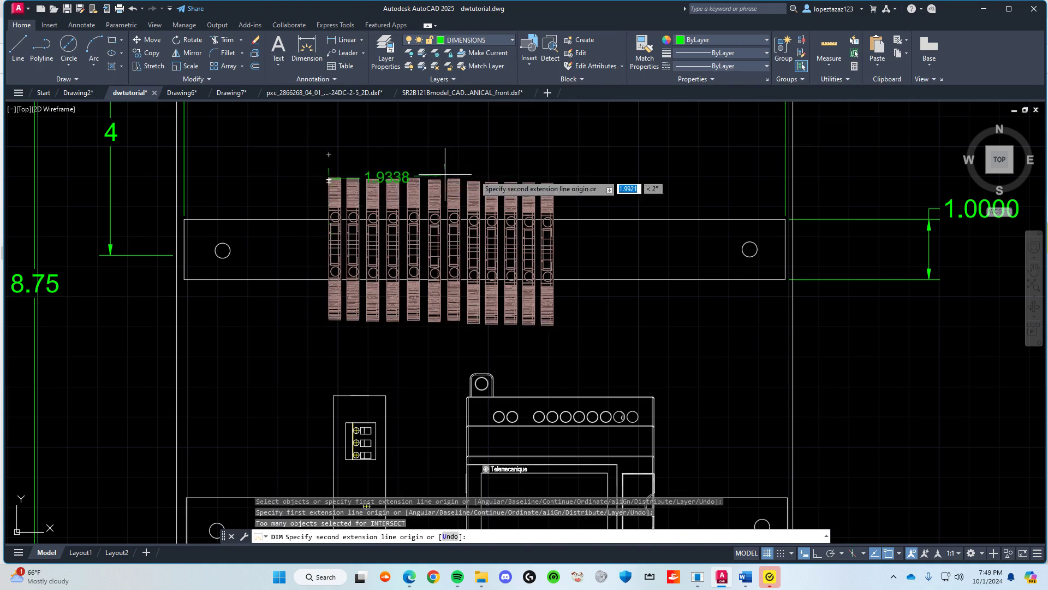
scroll(548, 179, up, 4)
click(548, 179)
middle_drag(363, 141, 467, 253)
key(Escape)
Step: Add an aligned dimension across the first rail's terminal blocks, from the first block's outer top corner to the last block's, placed just above them
click(307, 49)
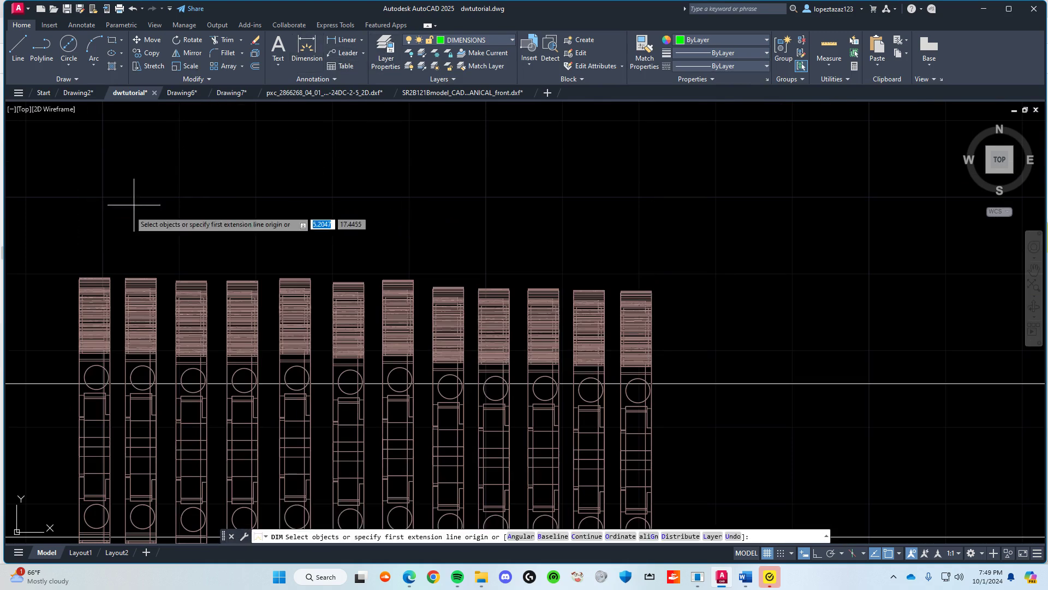
scroll(83, 276, up, 4)
scroll(83, 277, up, 2)
click(60, 274)
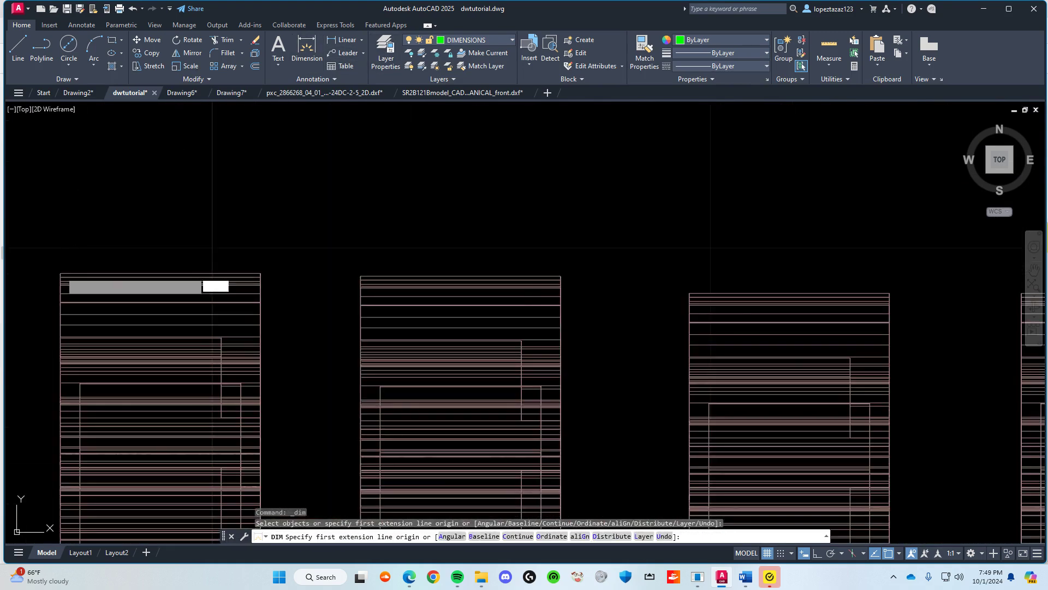
scroll(479, 246, down, 4)
middle_drag(1010, 266, 554, 296)
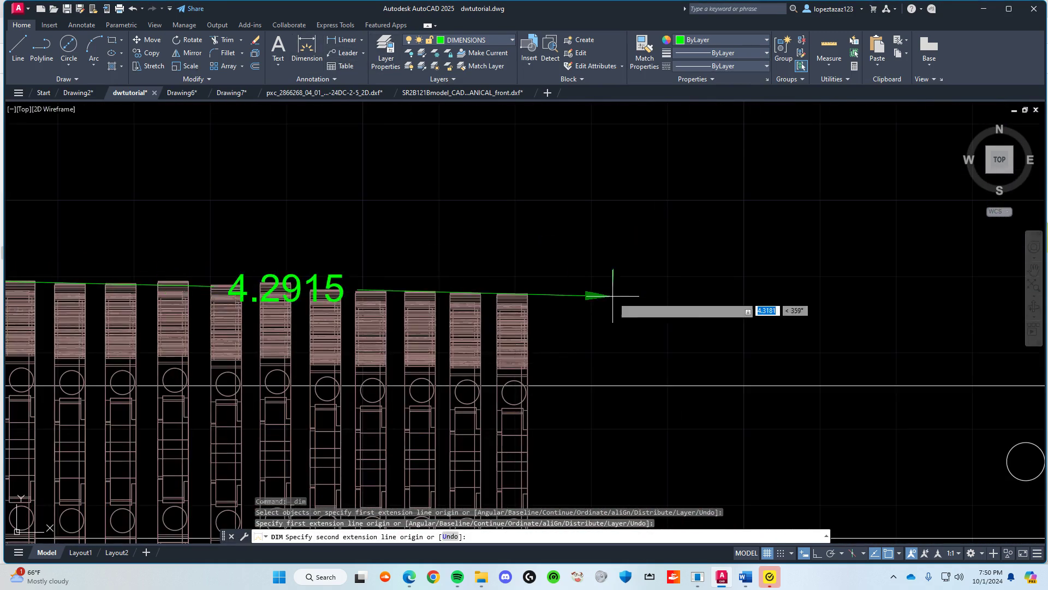
scroll(521, 285, up, 8)
click(519, 284)
scroll(519, 285, down, 6)
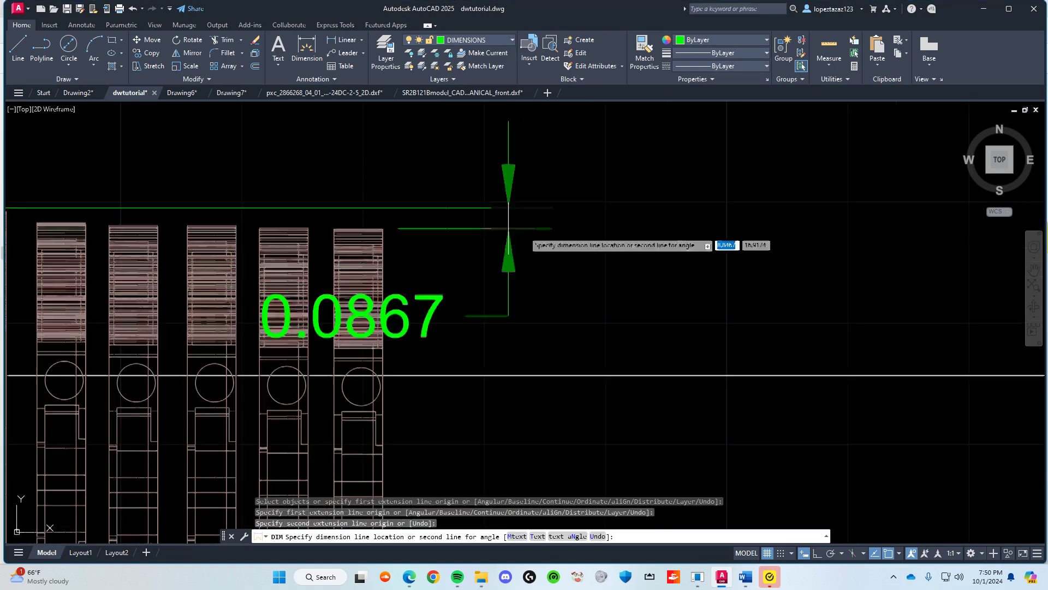
middle_drag(417, 227, 566, 218)
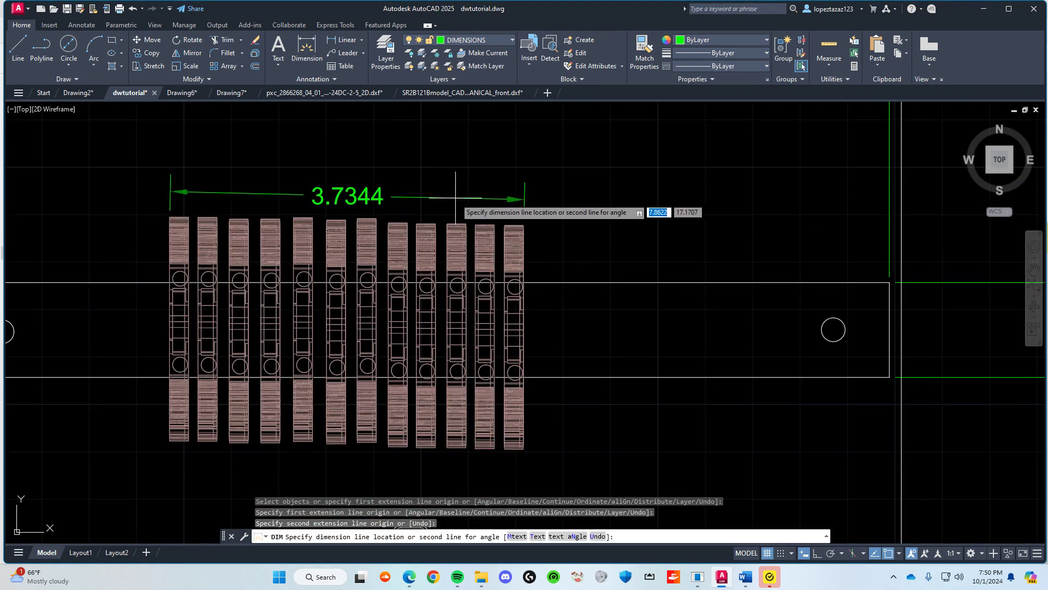
click(455, 195)
key(Escape)
Step: Override the text of the dimension above the first rail's terminal block row with 2.3125 and keep the text change
scroll(361, 221, down, 2)
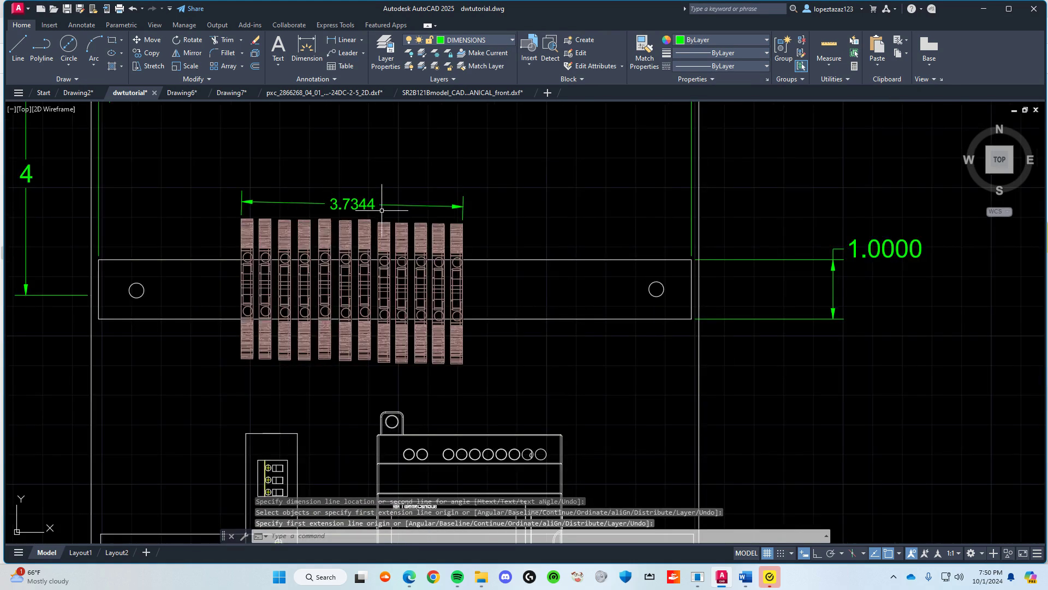
click(376, 206)
click(376, 204)
double_click(376, 204)
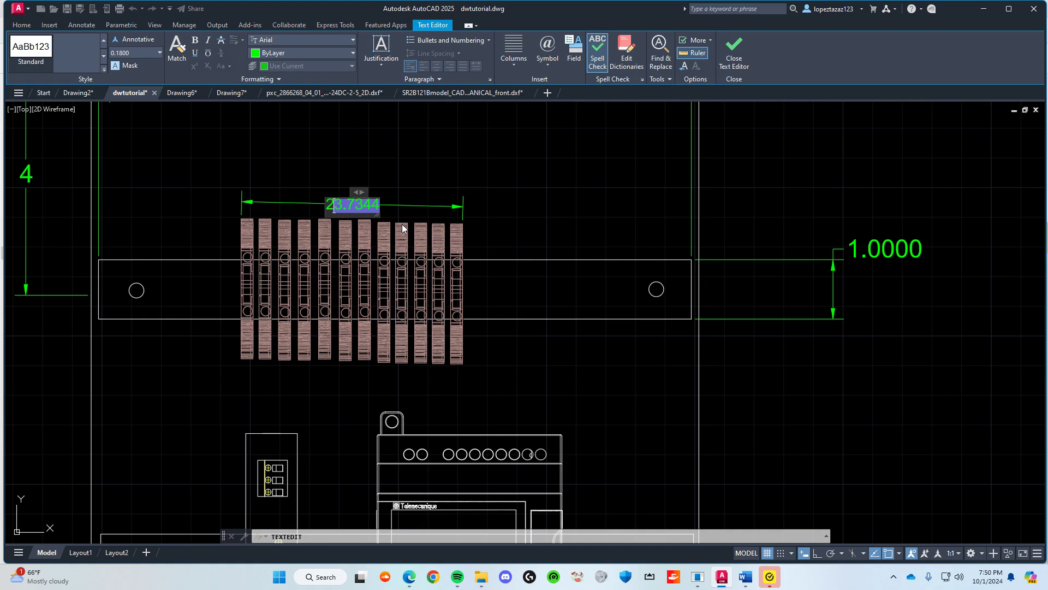
text(2.3125)
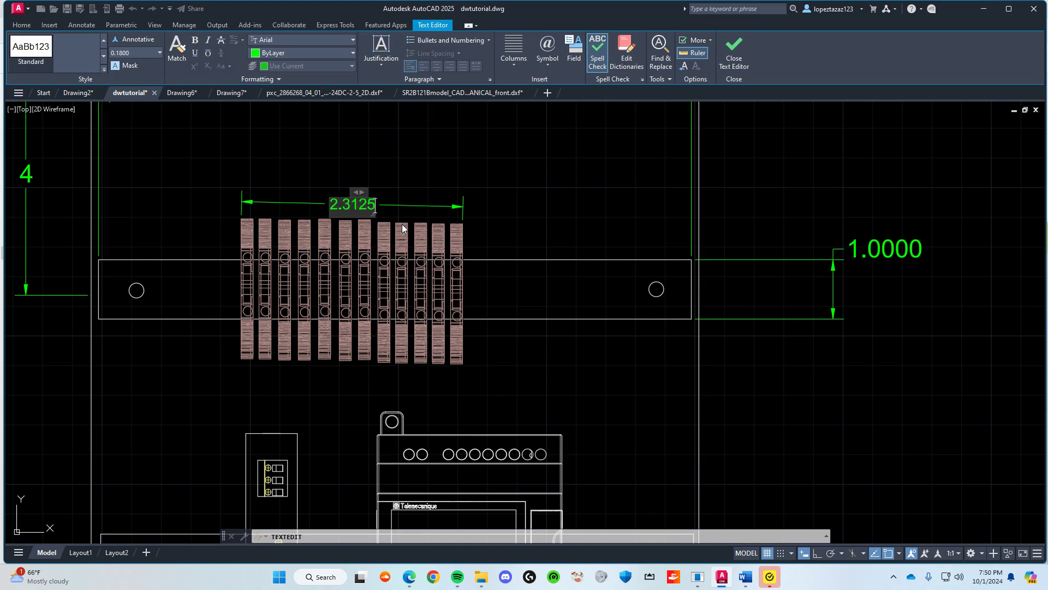
key(Escape)
click(540, 287)
key(Escape)
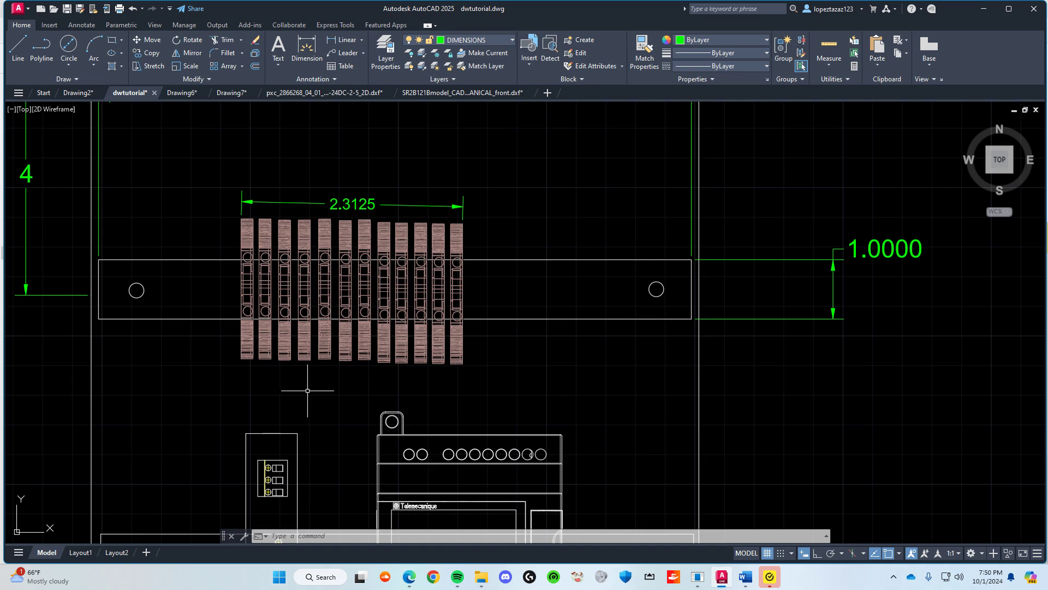
Step: Dimension the width of the leftmost terminal block on the first rail between its bottom corners, placing the dimension just below the block
click(312, 59)
scroll(235, 377, up, 4)
key(Return)
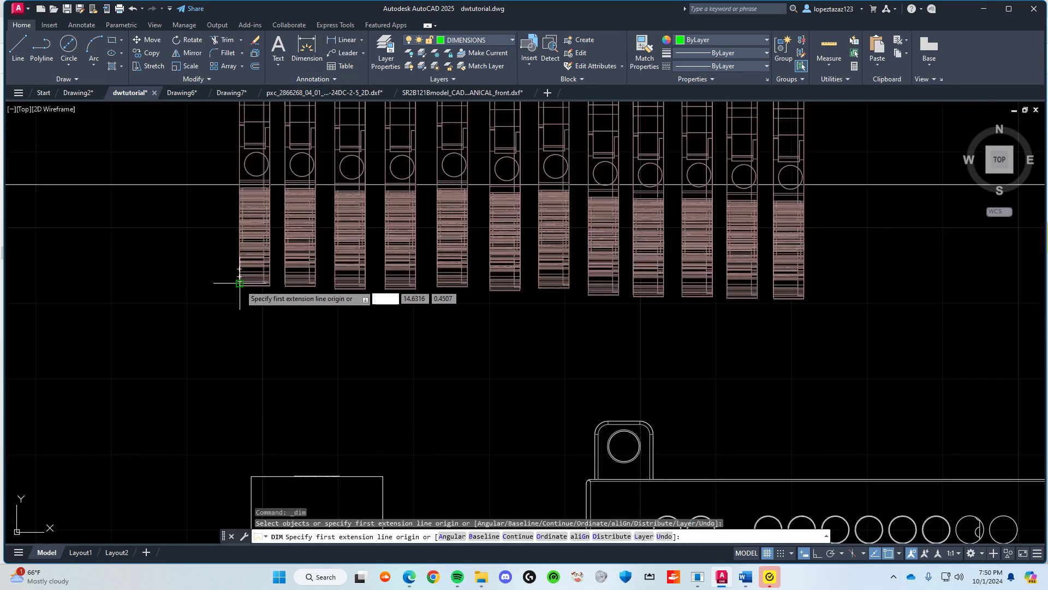
click(240, 282)
scroll(273, 285, up, 4)
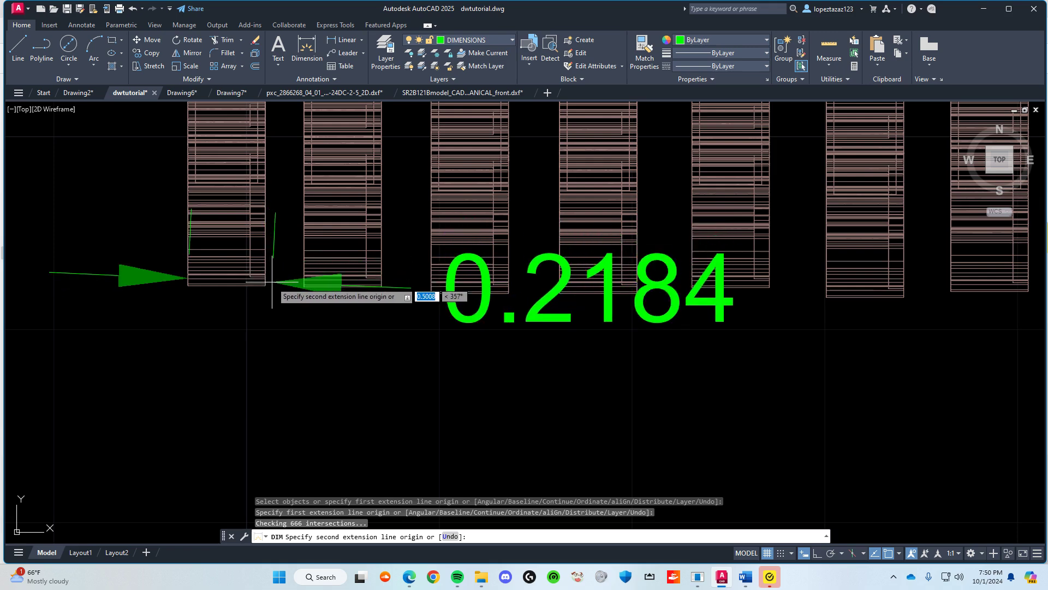
click(265, 285)
click(240, 349)
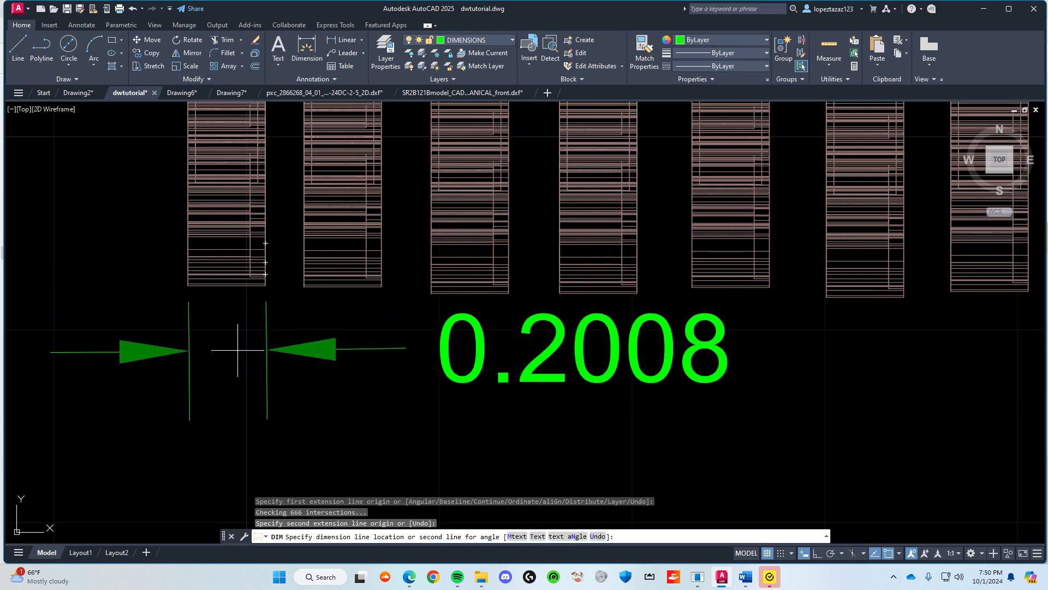
key(Escape)
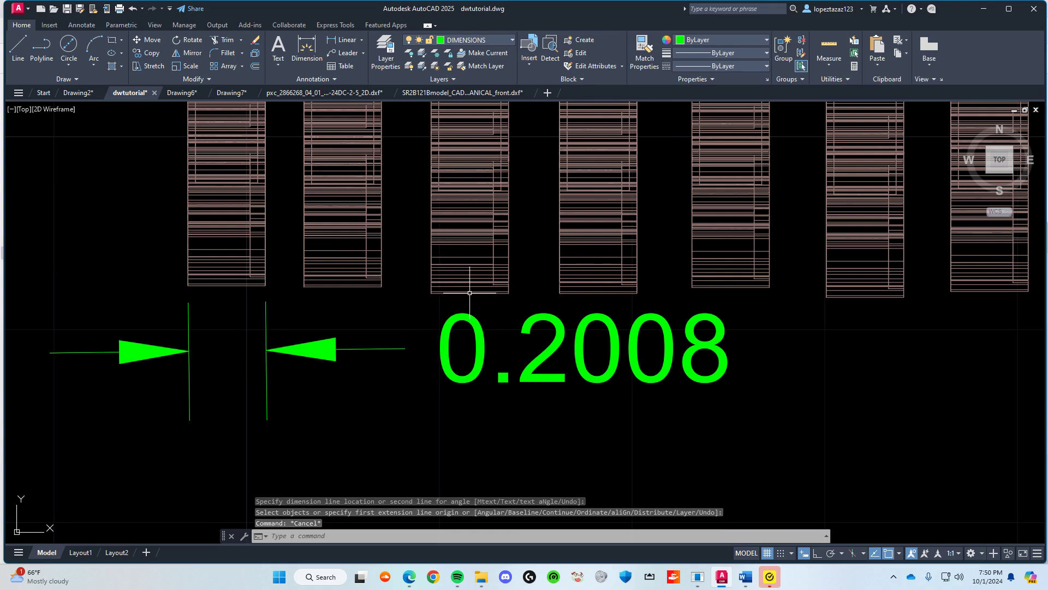
Step: Override the single terminal block's width dimension text with 0.25, keep the text change, and save the drawing
click(525, 365)
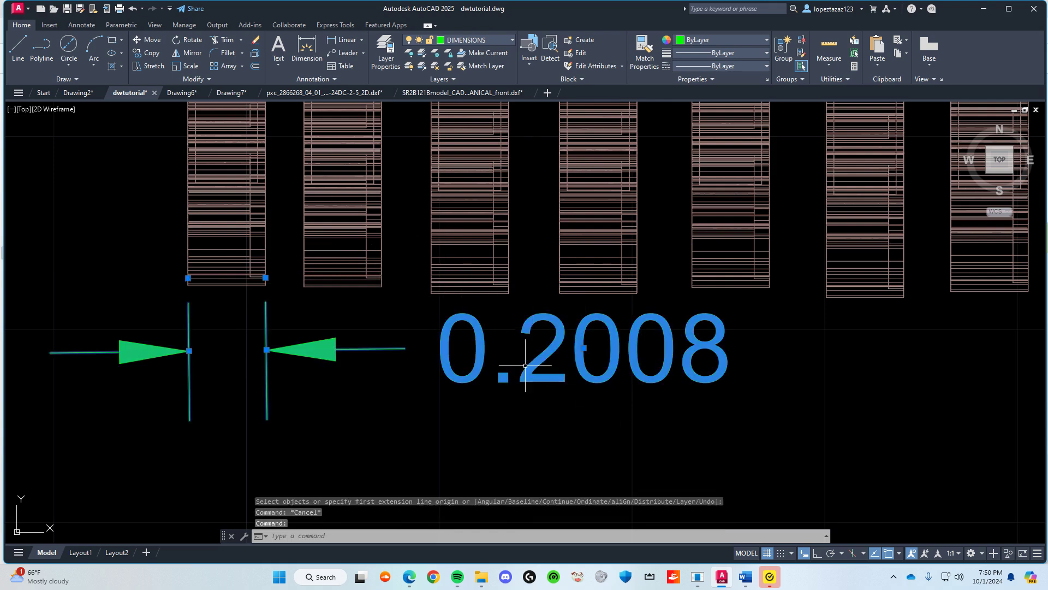
double_click(527, 328)
click(526, 328)
click(527, 328)
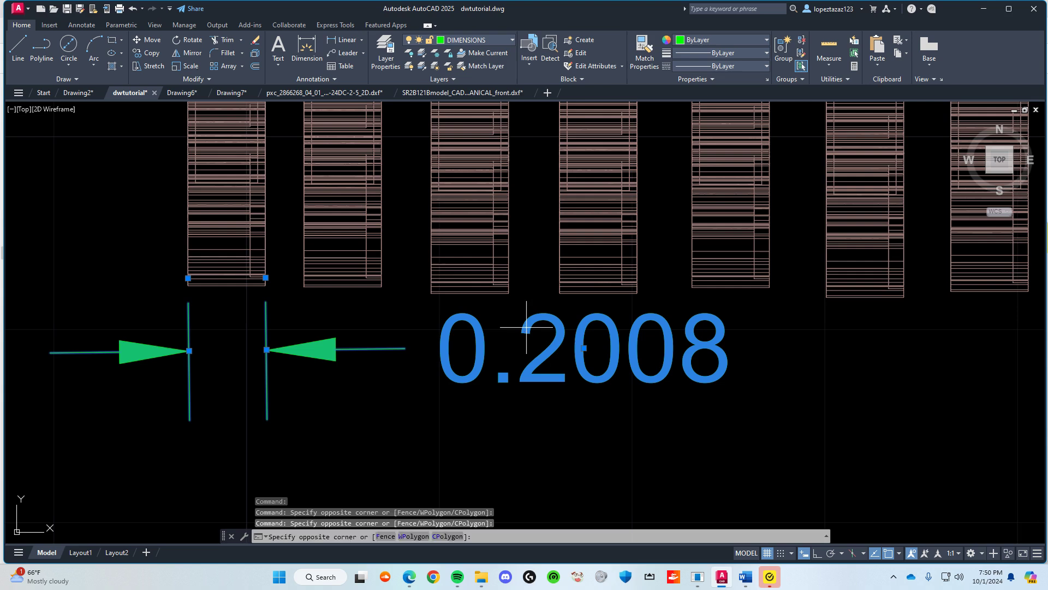
double_click(572, 358)
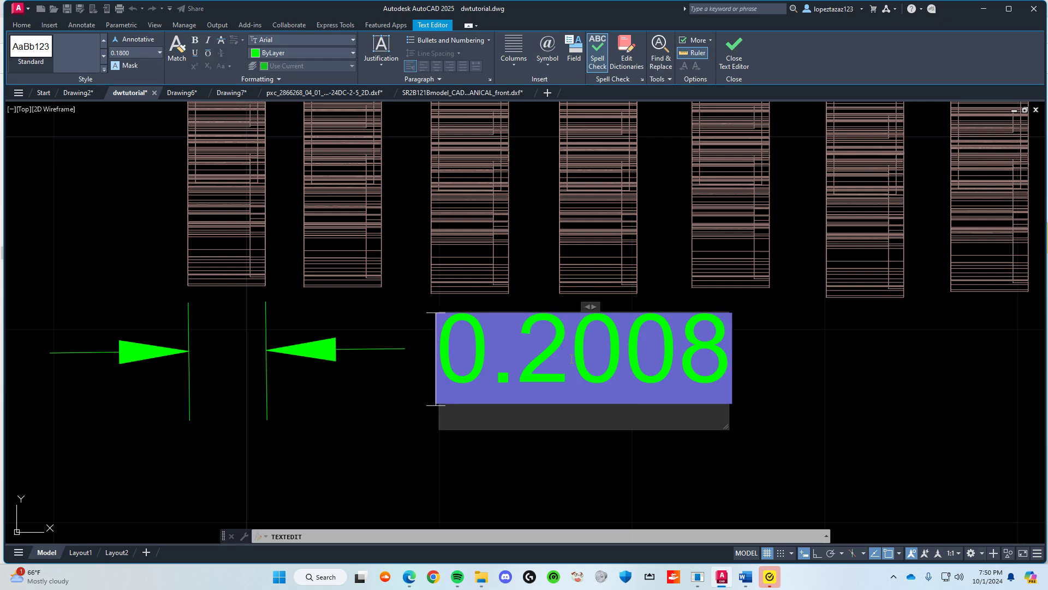
text(0.2)
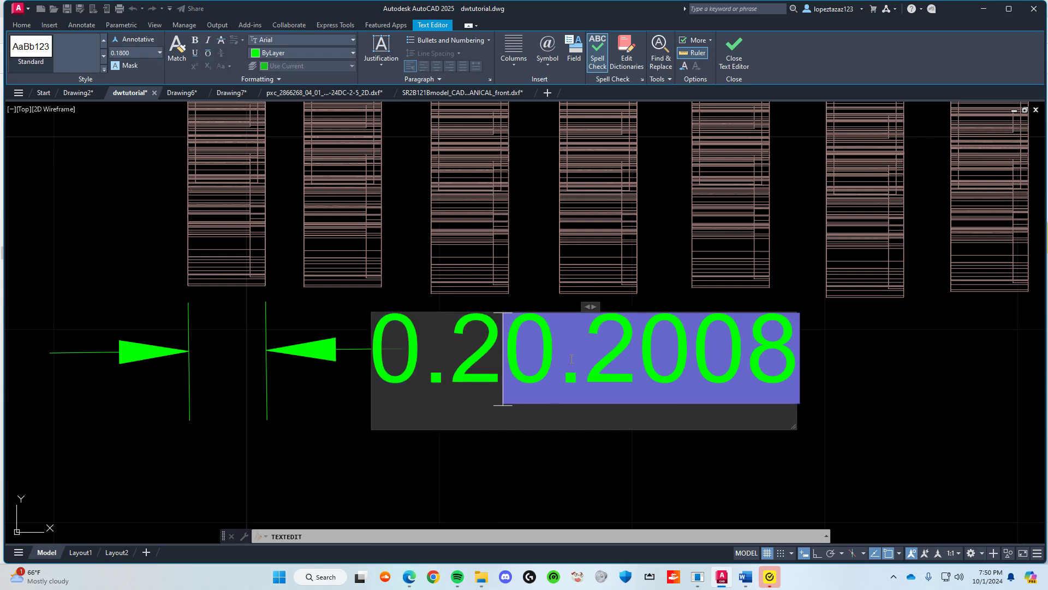
key(ctrl+a)
text(0.25)
key(Escape)
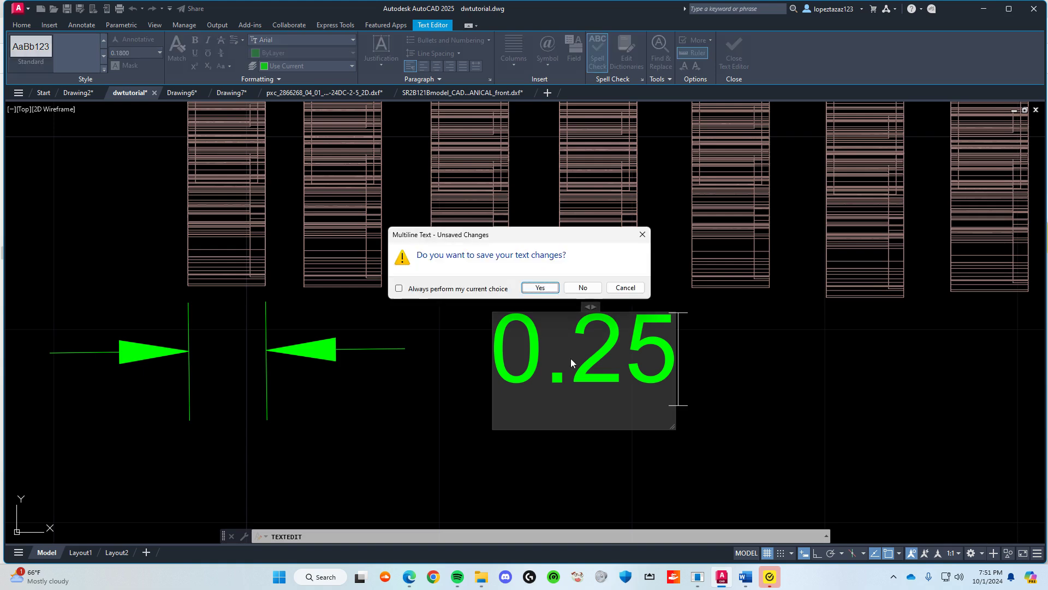
click(540, 286)
scroll(386, 424, down, 2)
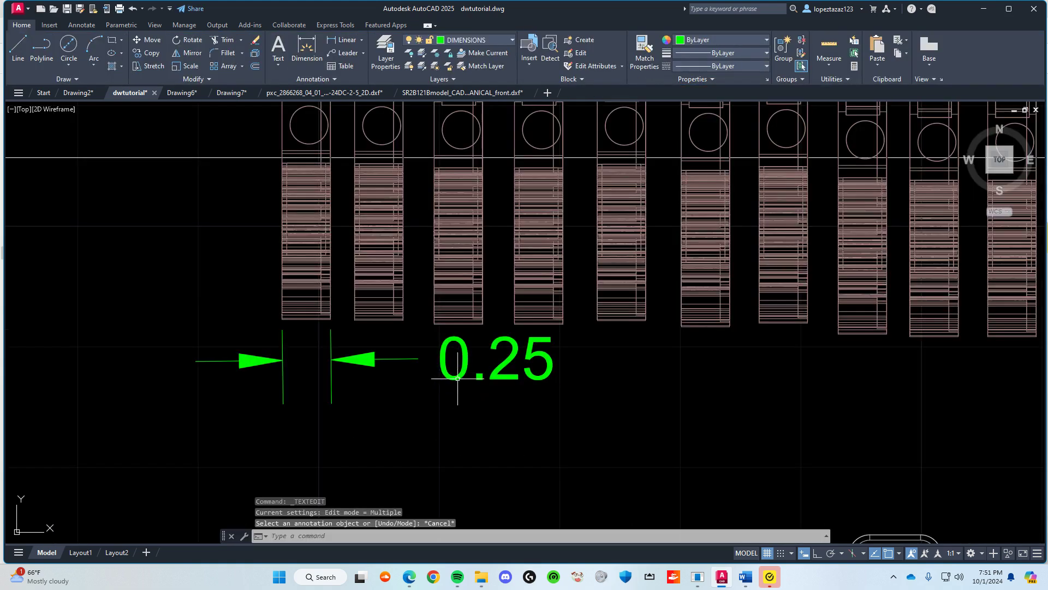
scroll(438, 360, down, 5)
key(ctrl+s)
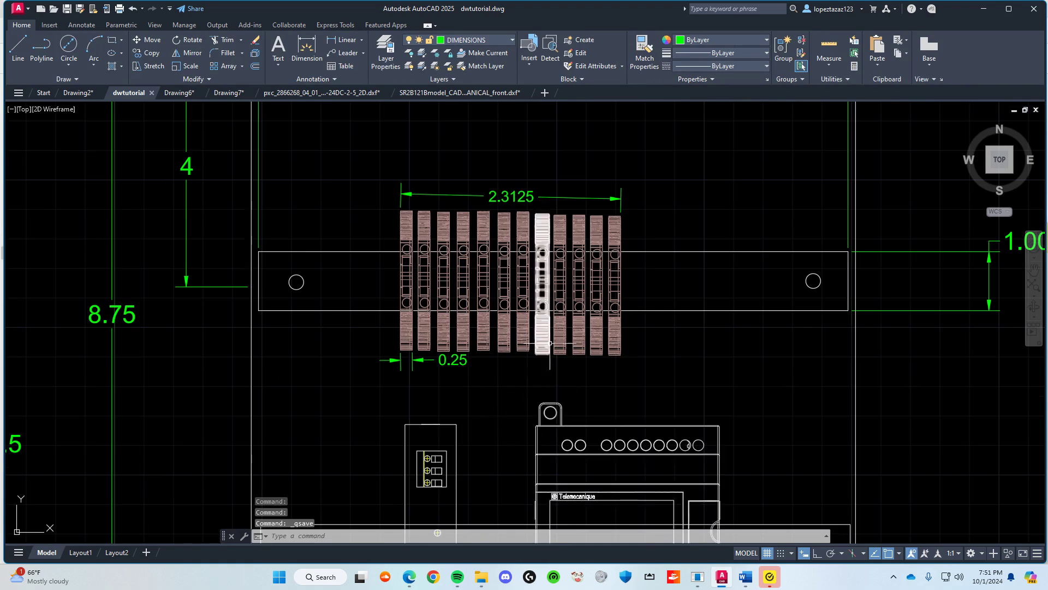
Step: Dimension the height of the last terminal block on the first rail between its outer corners, placing the dimension beside the block
middle_drag(543, 355, 460, 351)
click(311, 54)
scroll(509, 337, up, 2)
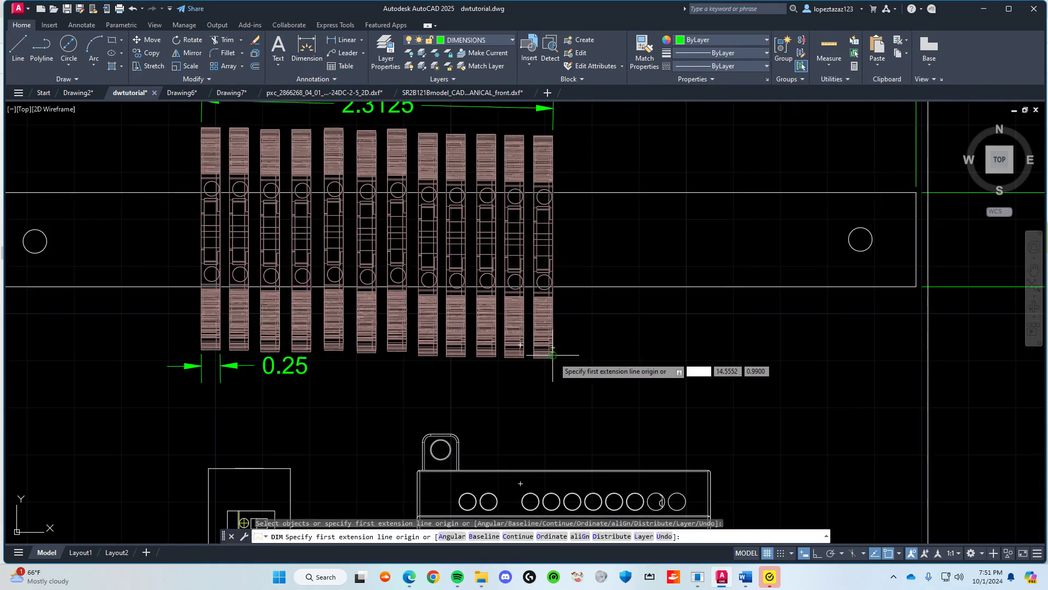
scroll(553, 355, up, 5)
click(545, 345)
scroll(626, 213, down, 2)
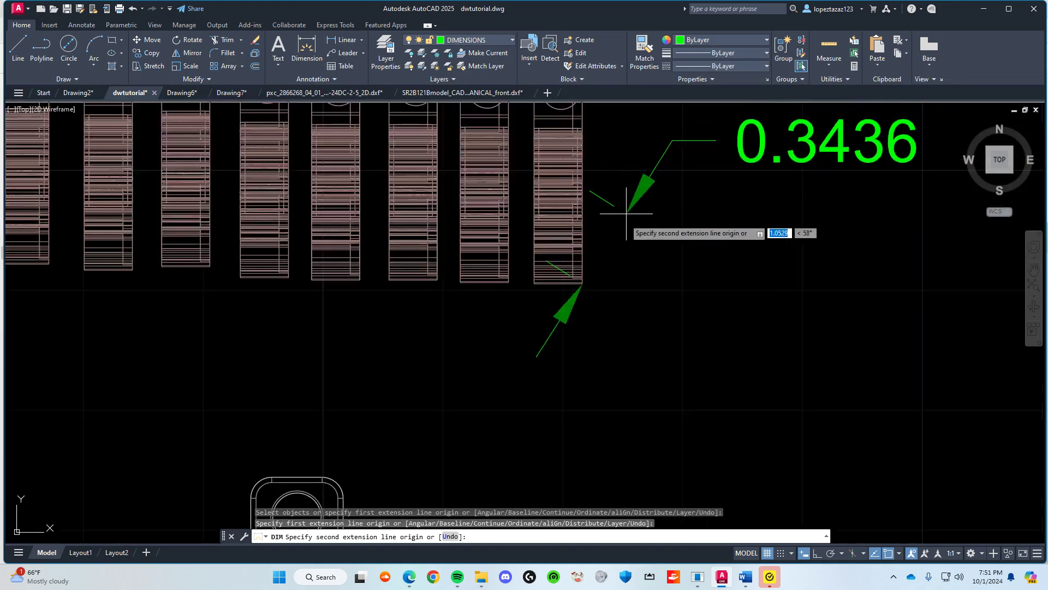
scroll(480, 253, down, 5)
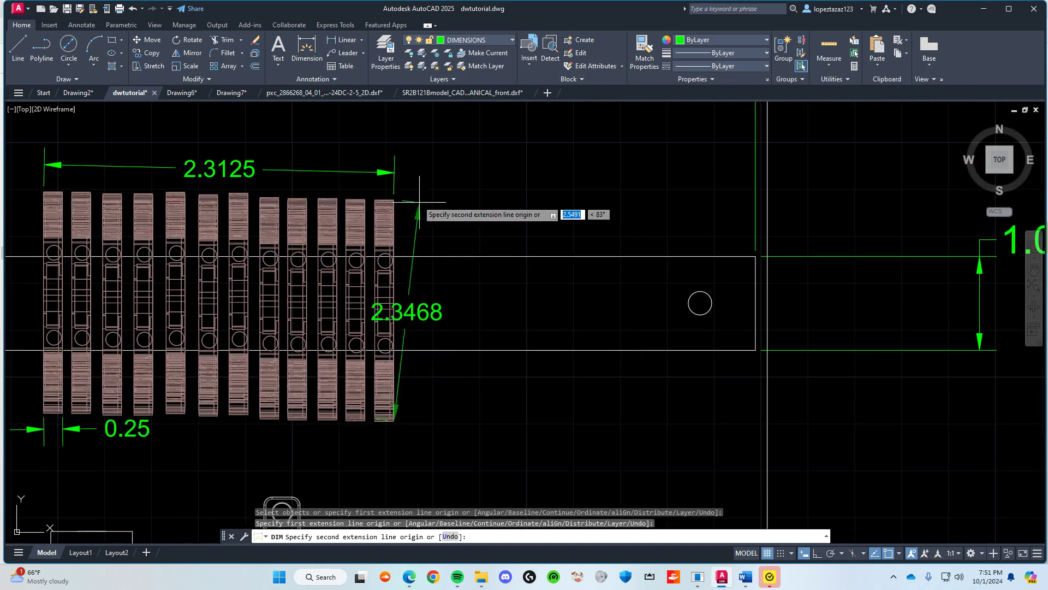
click(394, 201)
click(467, 203)
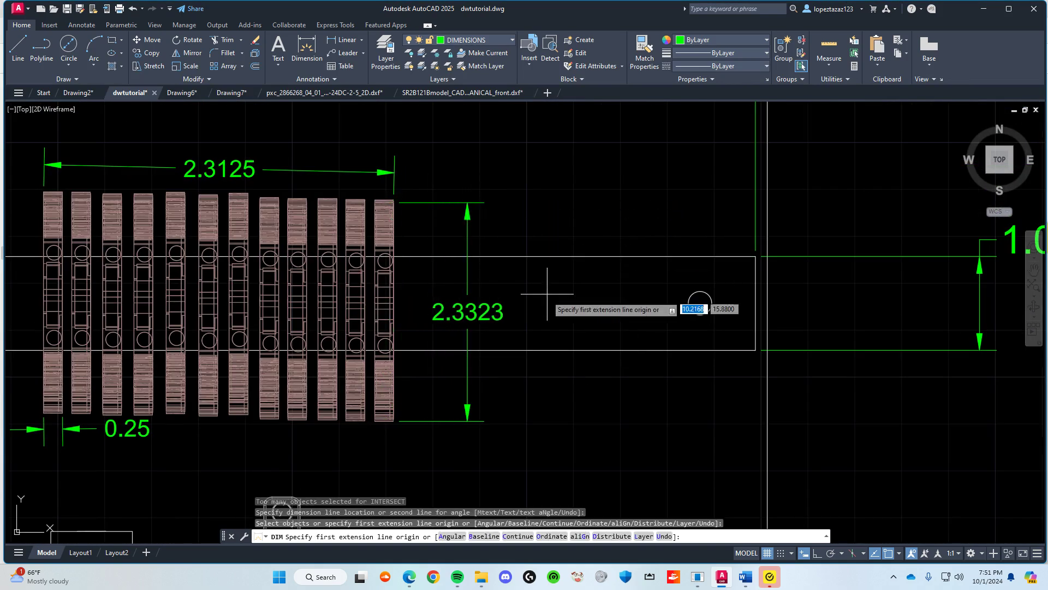
key(Escape)
Step: Override the terminal block height dimension text with 1, keep the text change, and save the drawing
double_click(480, 320)
text(1)
key(Escape)
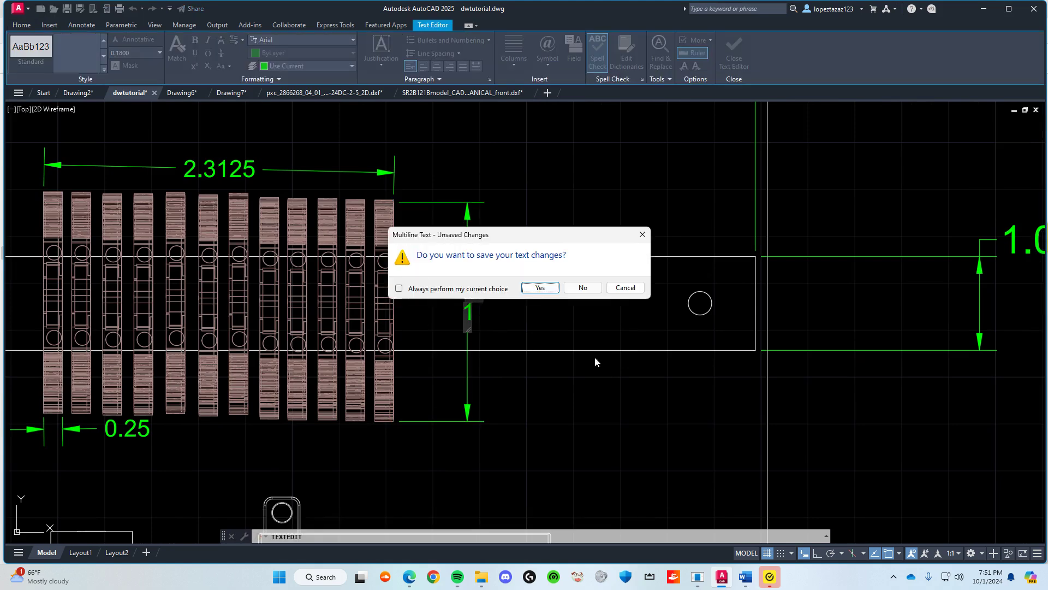
click(540, 288)
scroll(508, 338, down, 2)
key(ctrl+s)
key(Escape)
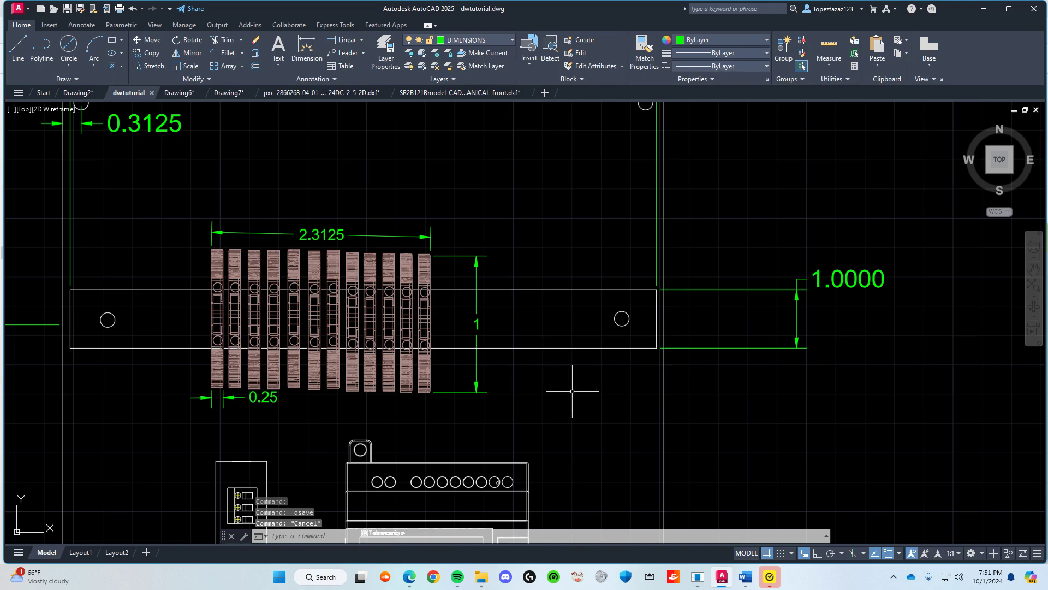
scroll(558, 391, down, 2)
middle_drag(549, 397, 571, 258)
scroll(598, 367, down, 2)
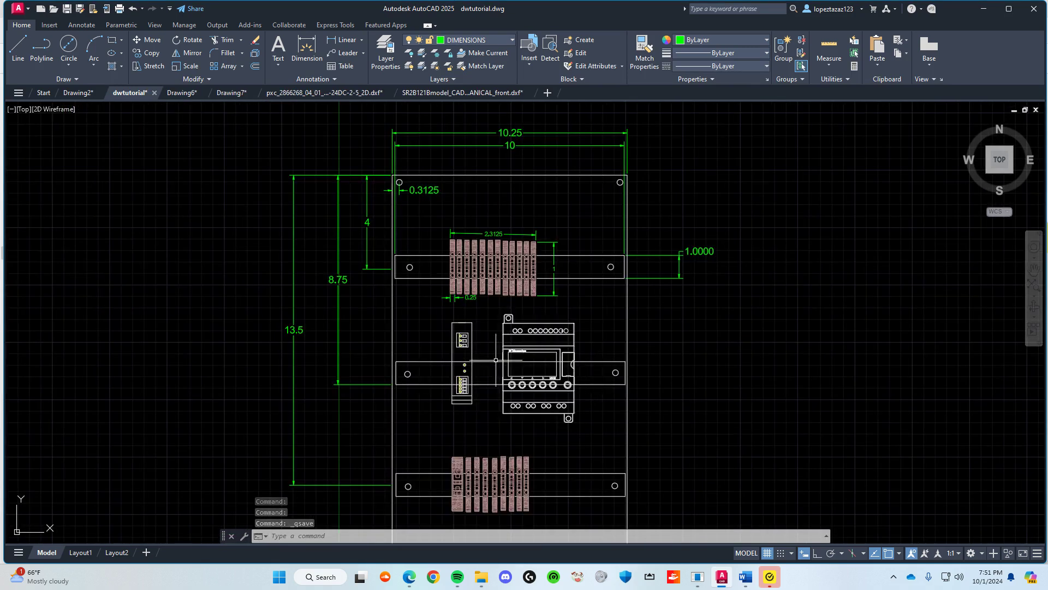
scroll(504, 266, up, 2)
middle_drag(439, 279, 421, 203)
middle_drag(433, 301, 423, 268)
scroll(437, 326, up, 2)
scroll(440, 321, down, 2)
middle_drag(442, 311, 442, 249)
scroll(443, 248, up, 2)
click(302, 61)
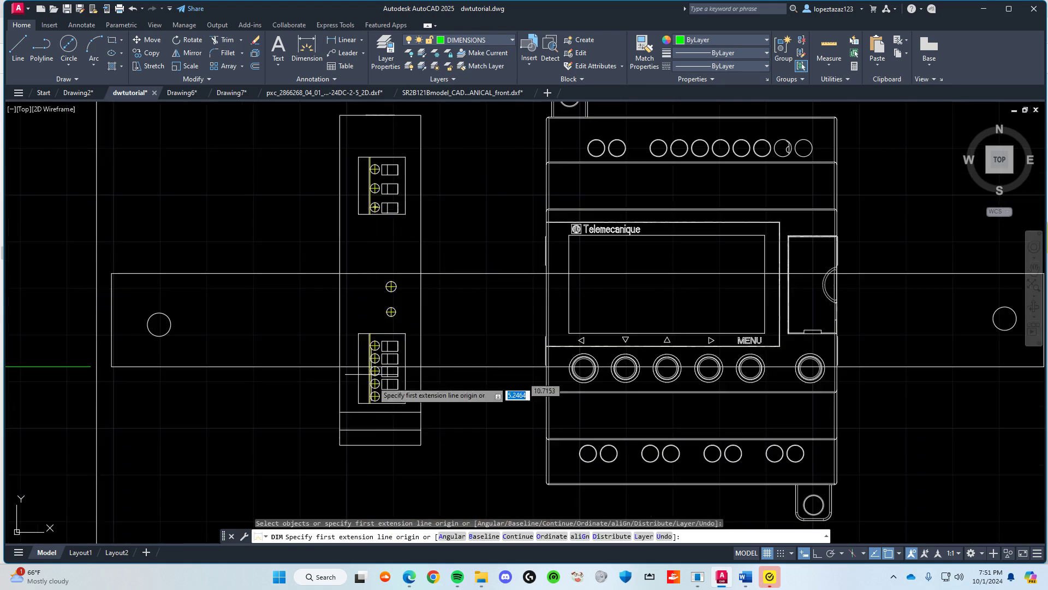
middle_drag(364, 346, 360, 421)
click(348, 424)
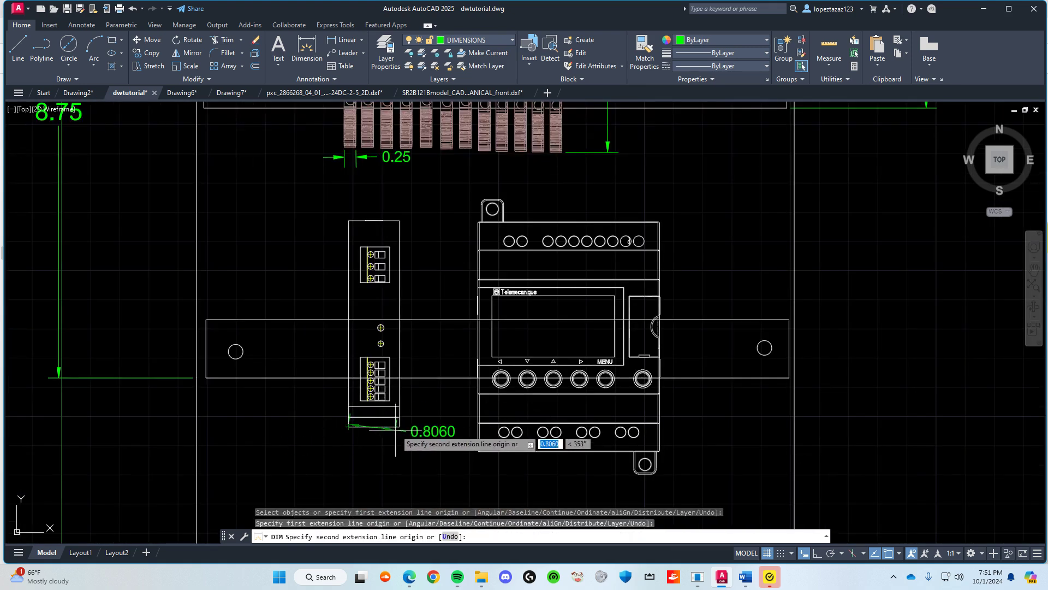
scroll(398, 422, up, 4)
click(396, 421)
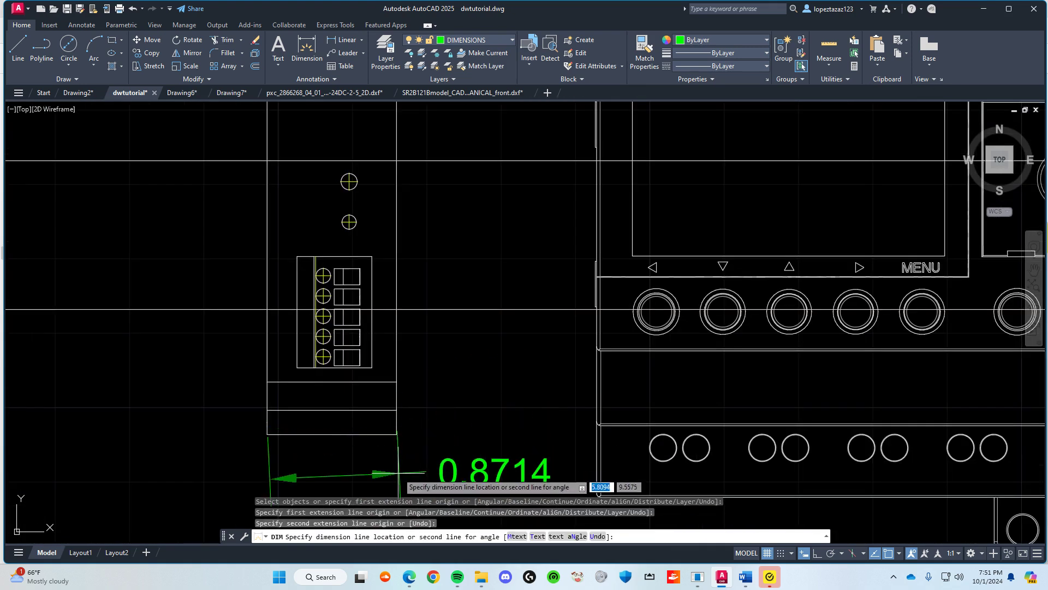
click(393, 123)
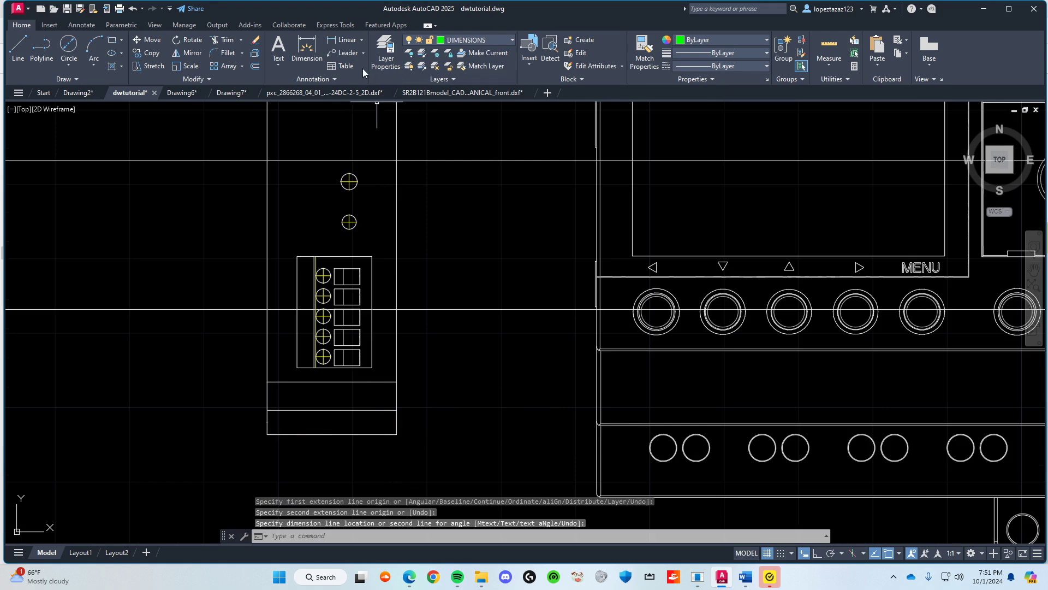
Step: Dimension the width of the narrow module on the second rail between its bottom corners, placing the dimension below the module
click(267, 434)
click(396, 434)
scroll(375, 463, down, 3)
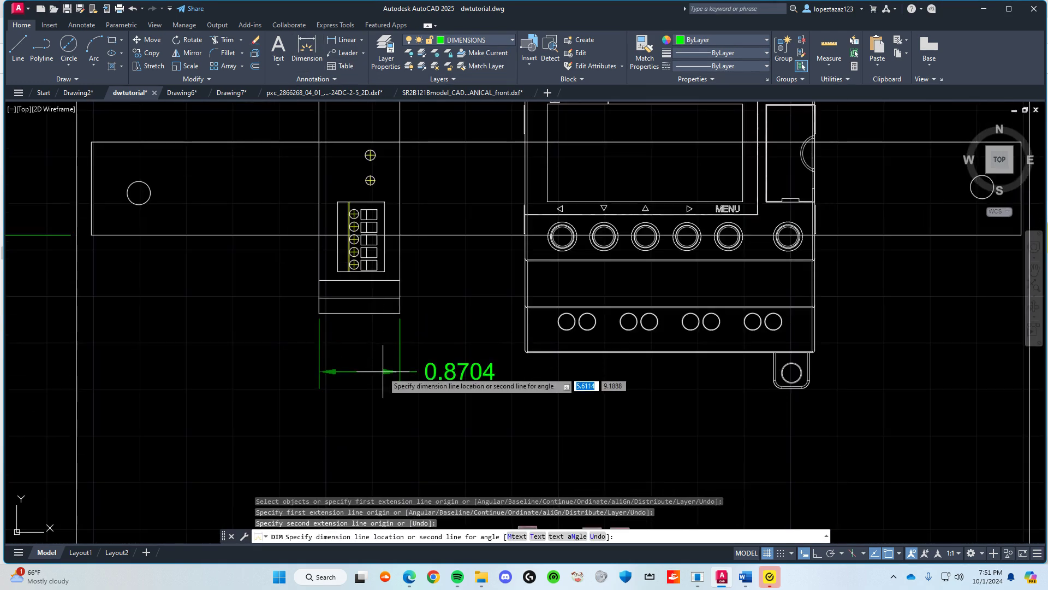
click(407, 372)
Step: Override the narrow module's width dimension text with 1.25 and keep the text change
double_click(482, 385)
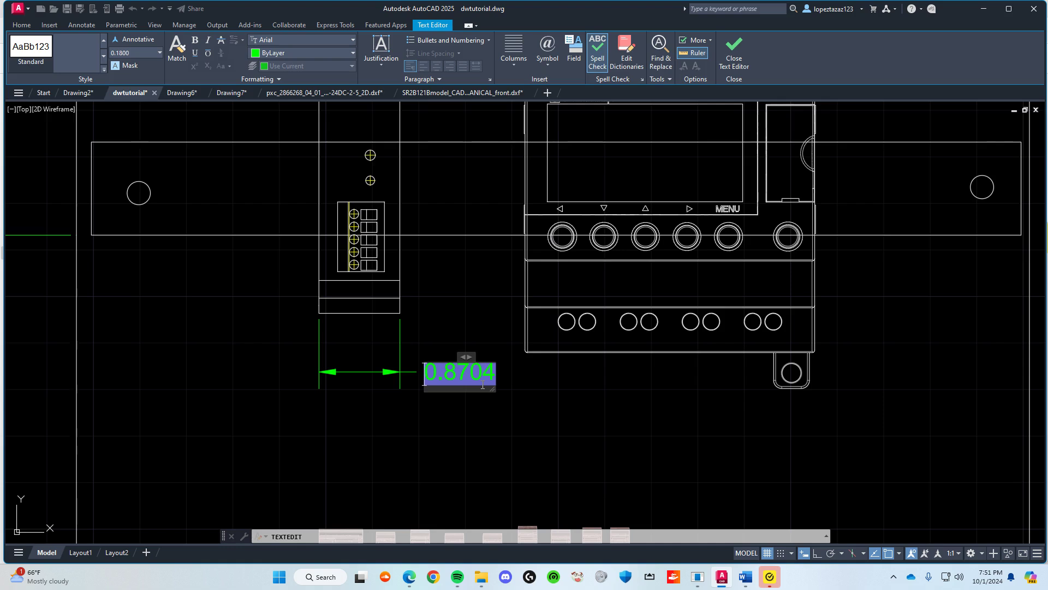
key(Delete)
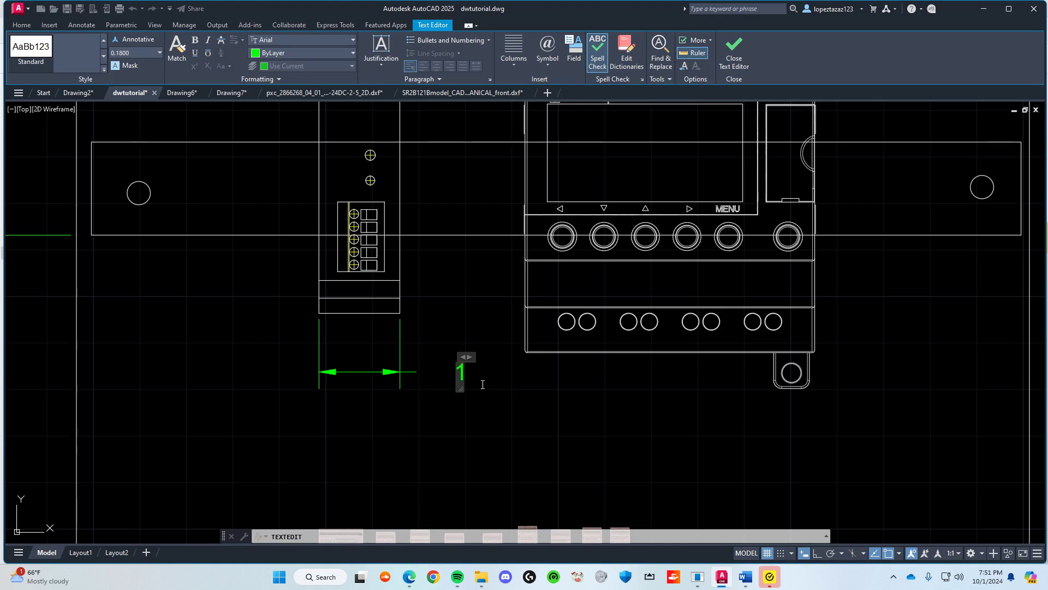
key(Escape)
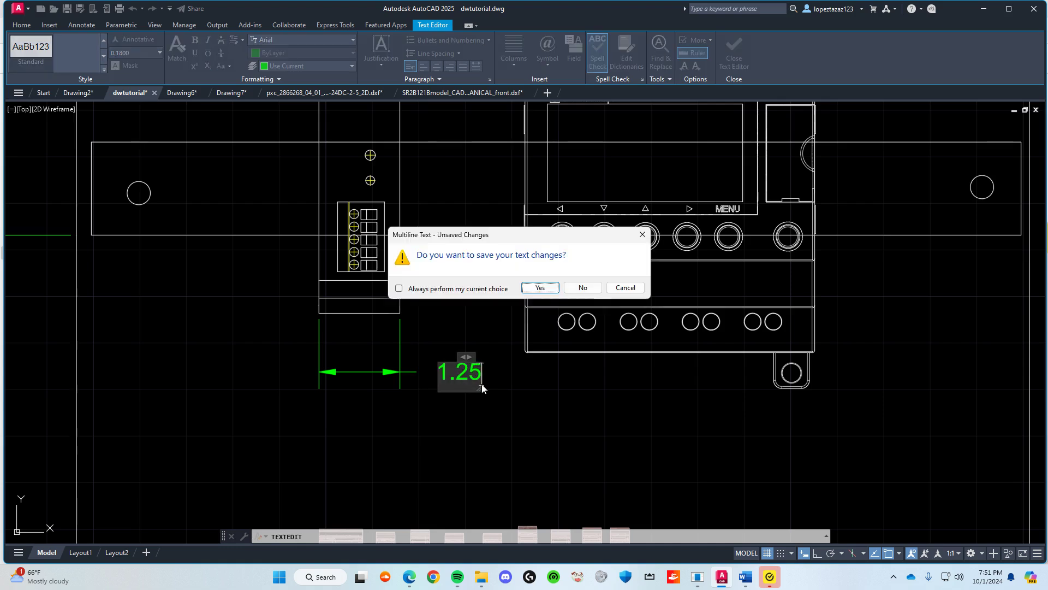
click(539, 288)
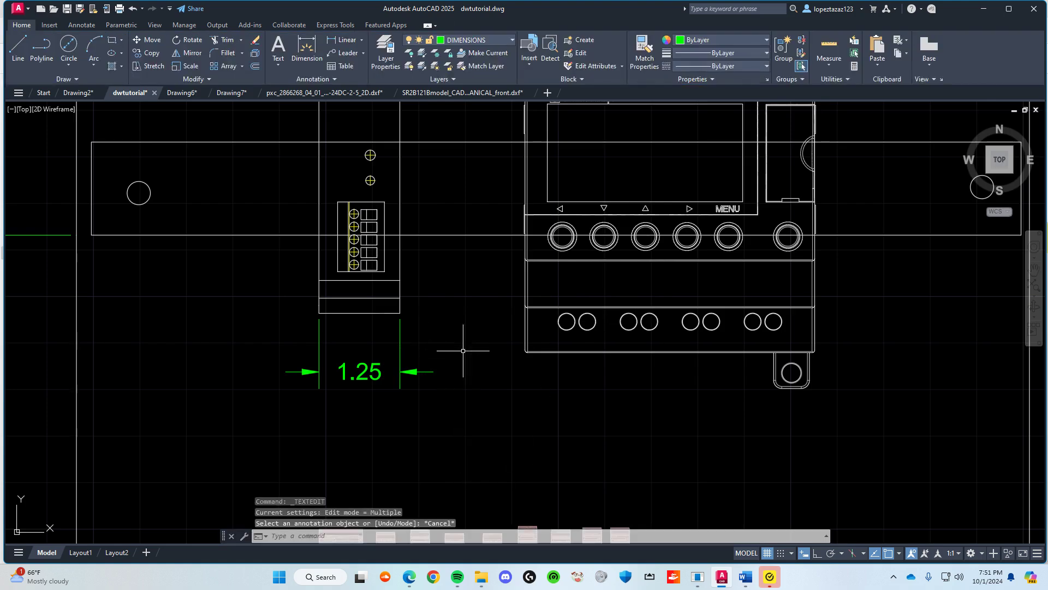
Step: Dimension the height of the narrow module between its right-hand corners, placing the dimension along the module's left side
middle_drag(460, 274, 434, 332)
click(307, 48)
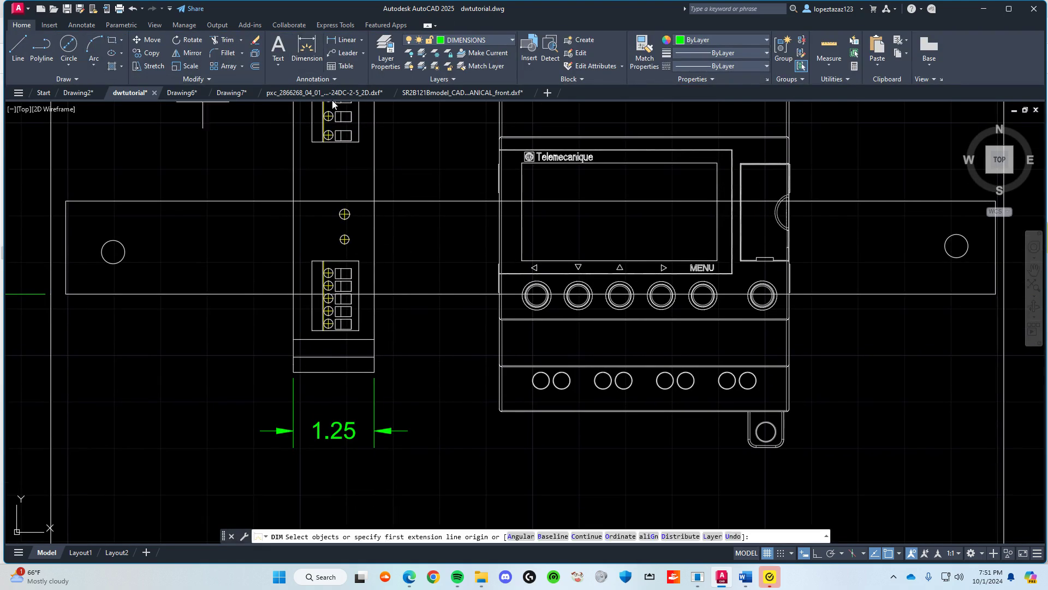
click(374, 372)
middle_drag(406, 243, 336, 449)
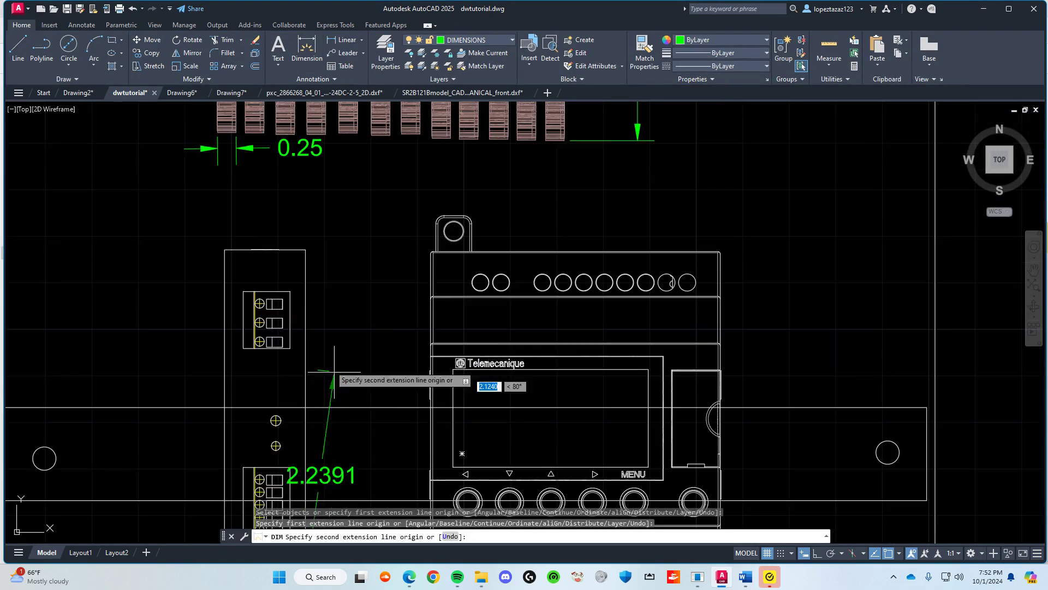
click(306, 250)
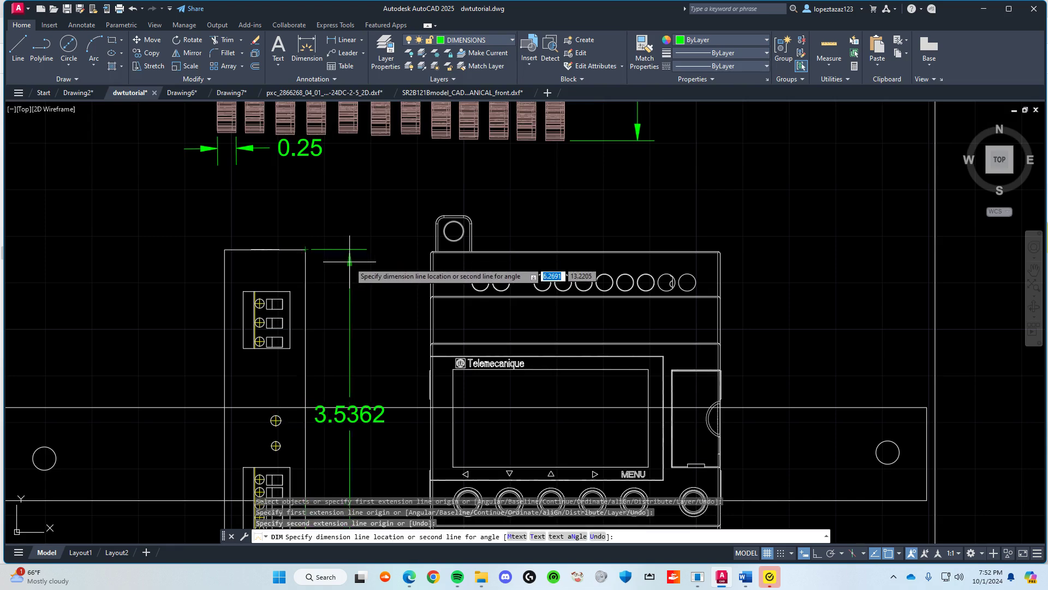
scroll(185, 276, down, 2)
middle_drag(185, 276, 257, 245)
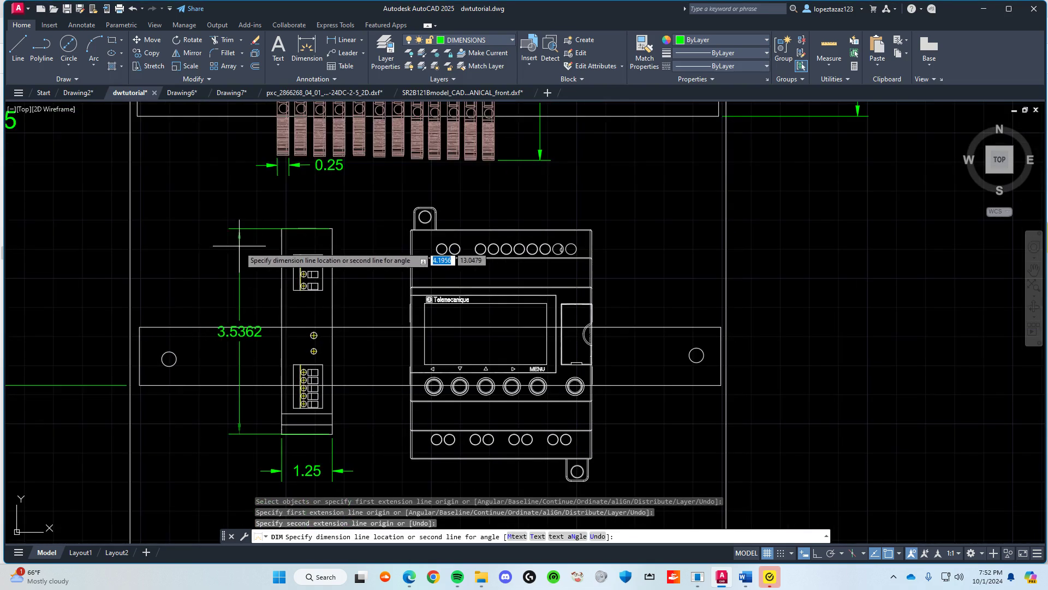
click(239, 246)
key(Return)
Step: Override the narrow module's height dimension text with 5.125, keep the text change, and save the drawing
click(252, 228)
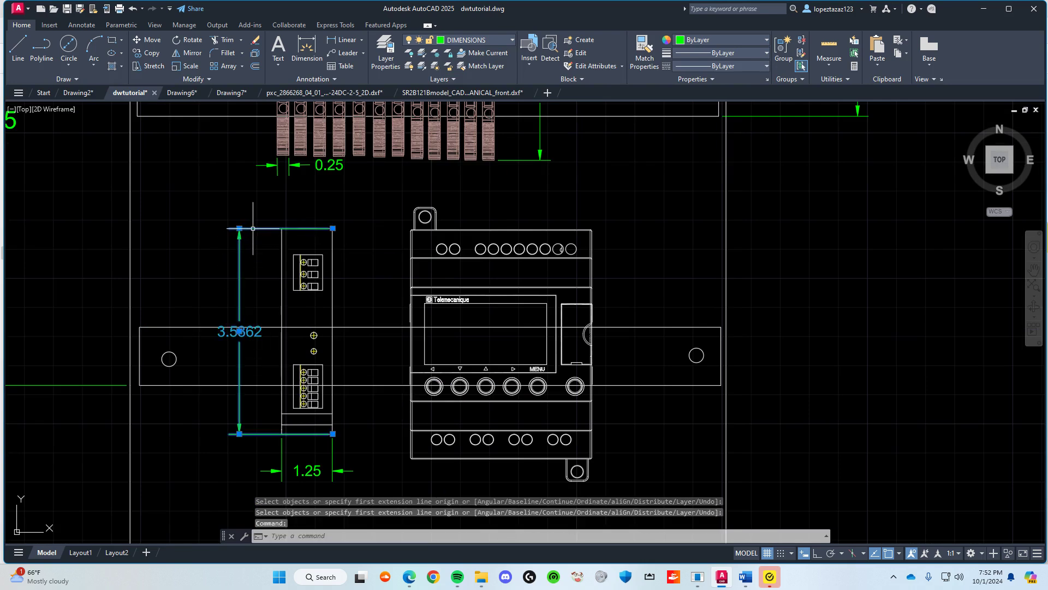
double_click(238, 333)
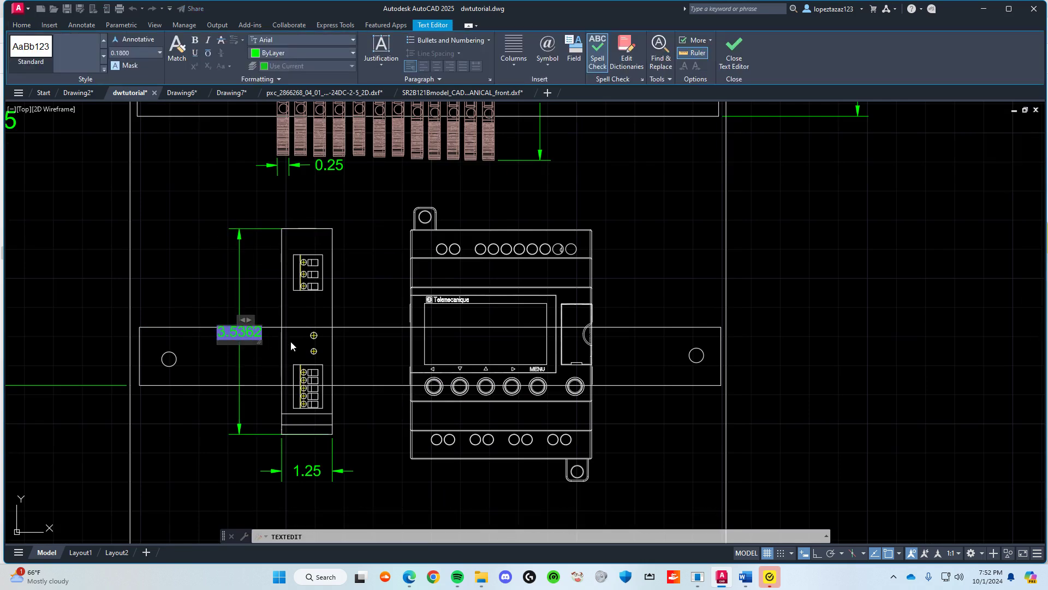
text(5)
key(BackSpace)
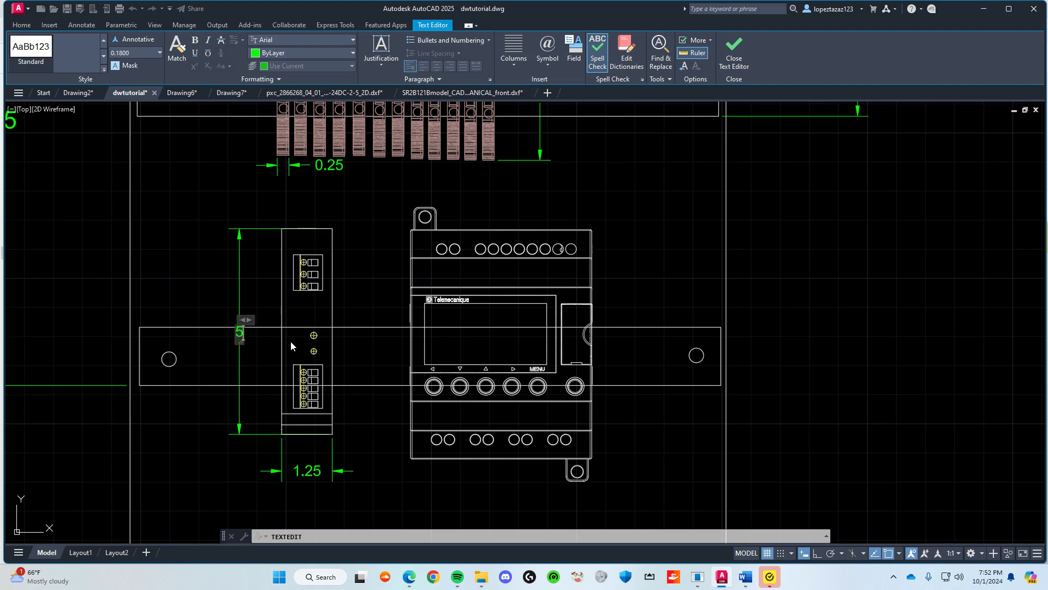
text(.125)
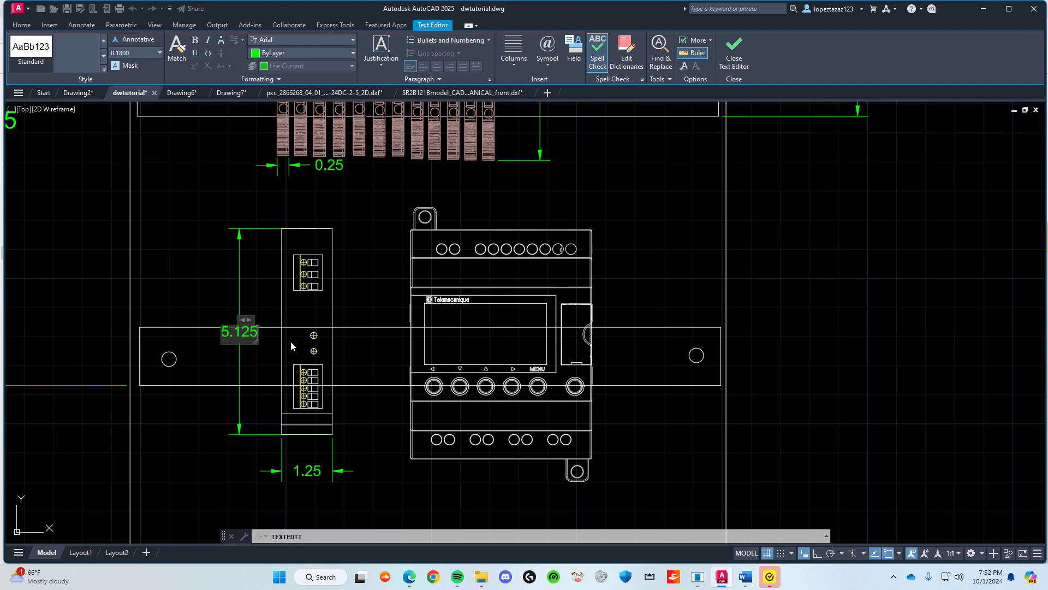
key(Escape)
click(539, 289)
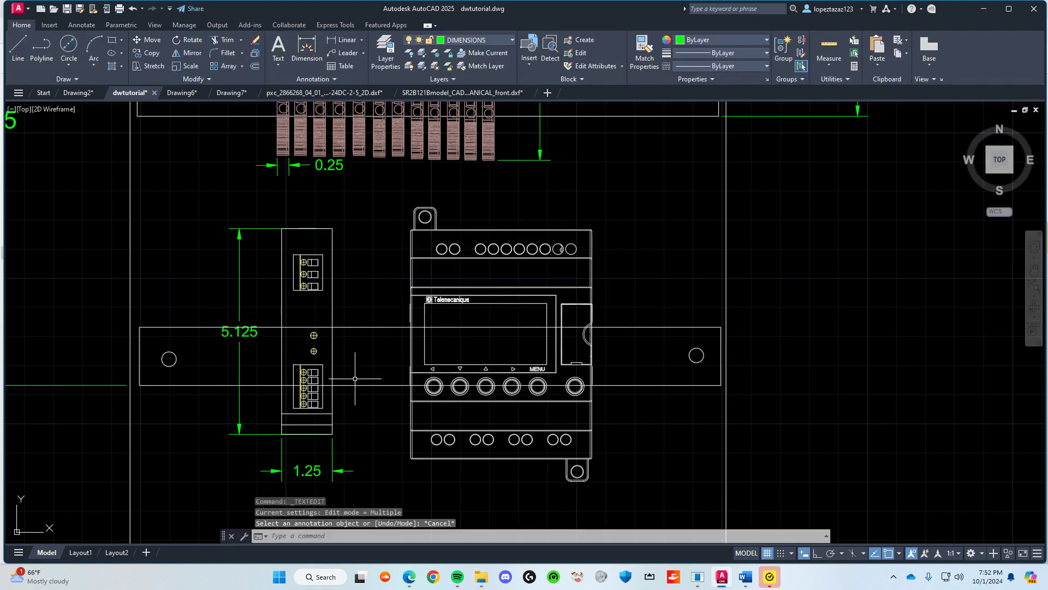
key(ctrl+s)
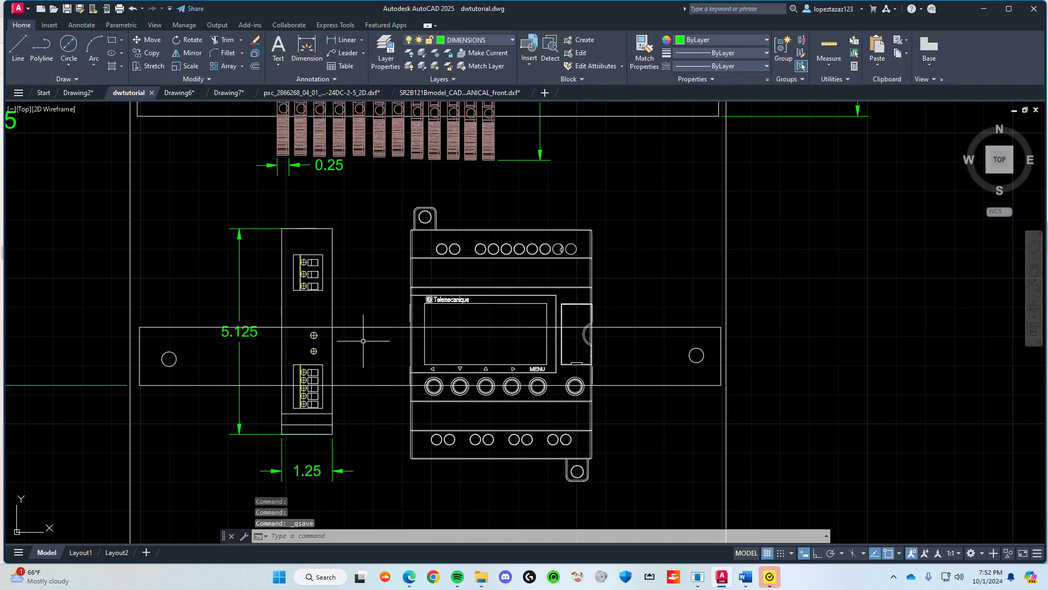
Step: Dimension the width of the Telemecanique controller body between its bottom corners, placing the dimension below the mounting tab
scroll(365, 347, up, 2)
scroll(362, 343, down, 2)
middle_drag(375, 347, 328, 288)
middle_drag(448, 327, 371, 358)
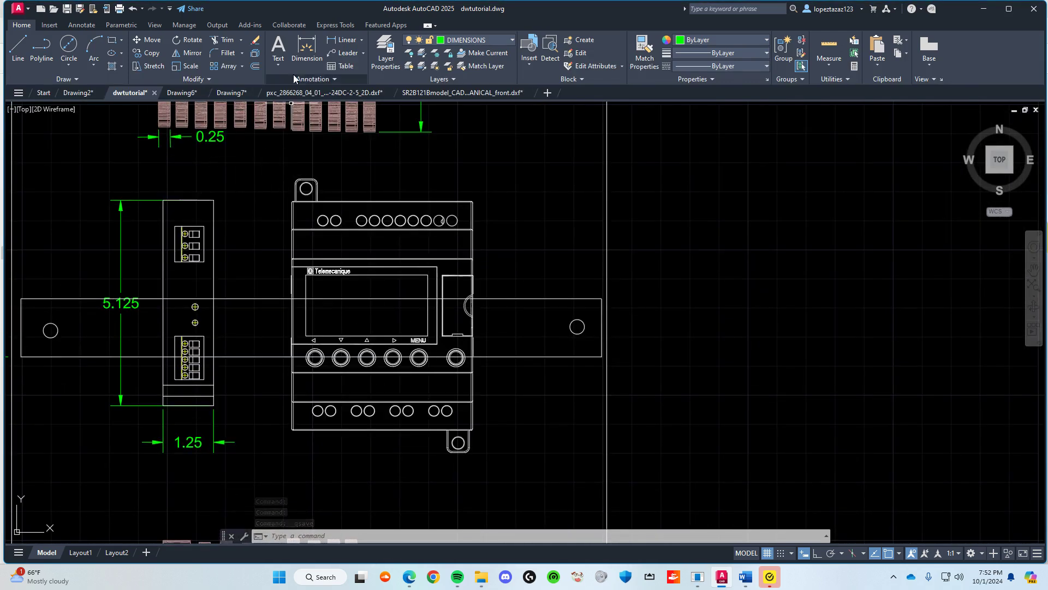
click(307, 48)
scroll(386, 404, up, 2)
scroll(361, 404, down, 2)
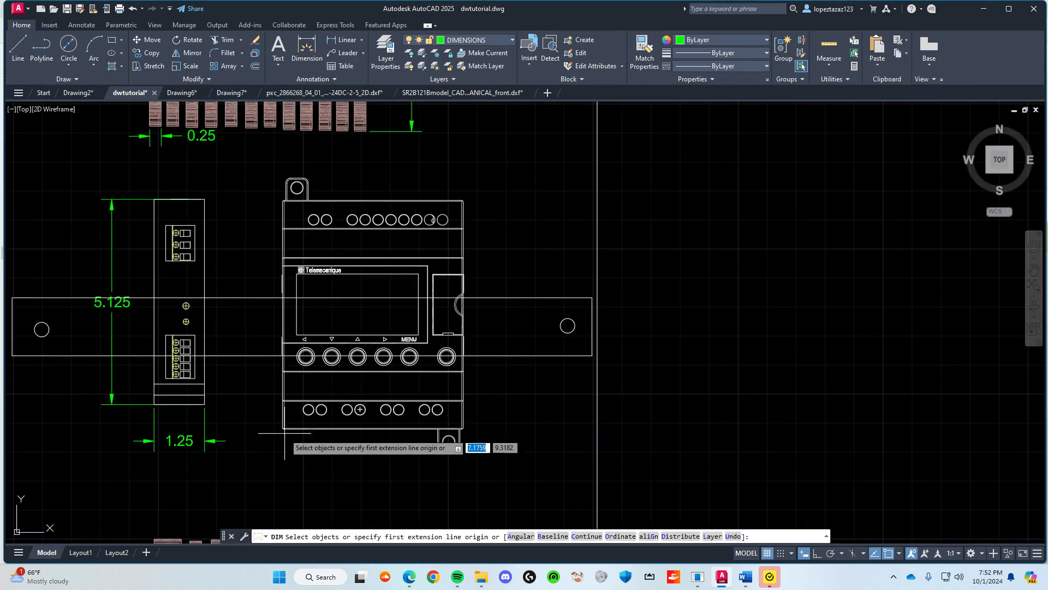
scroll(282, 427, up, 4)
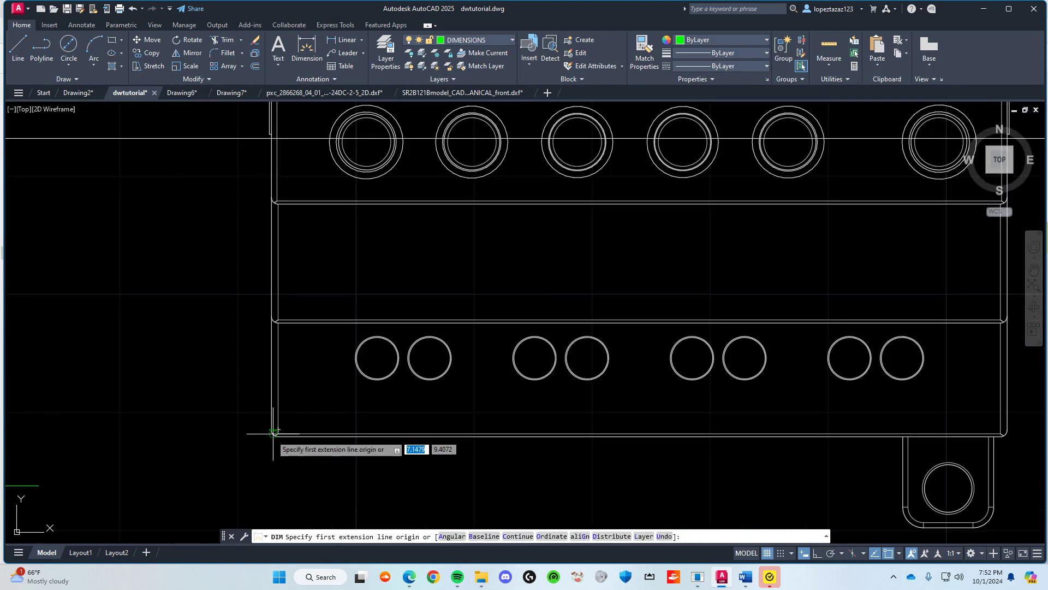
click(273, 434)
scroll(604, 404, down, 2)
scroll(605, 404, down, 2)
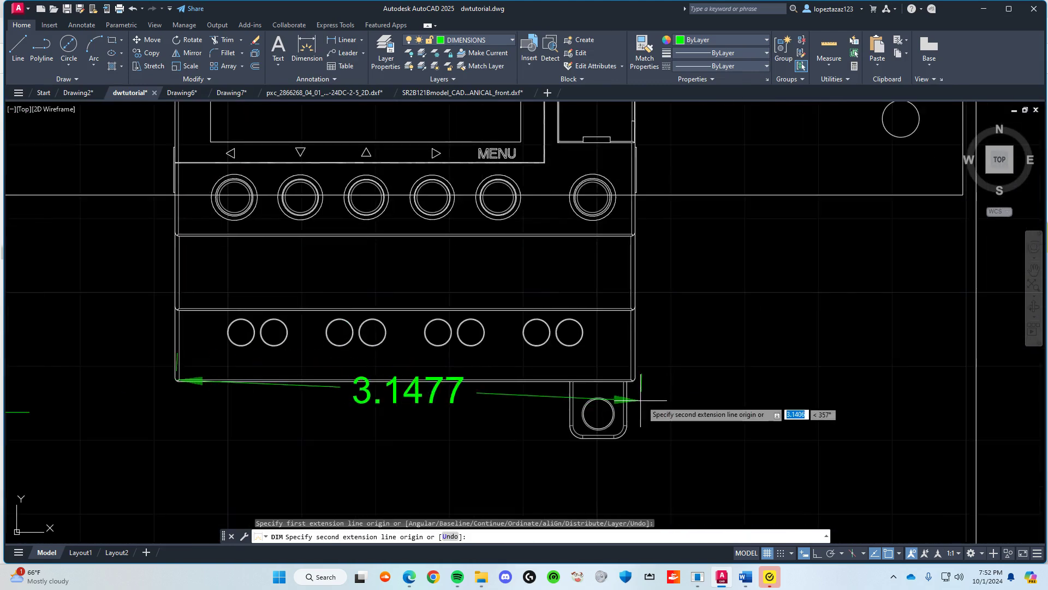
scroll(634, 382, up, 3)
click(631, 373)
scroll(628, 382, down, 3)
scroll(589, 398, up, 2)
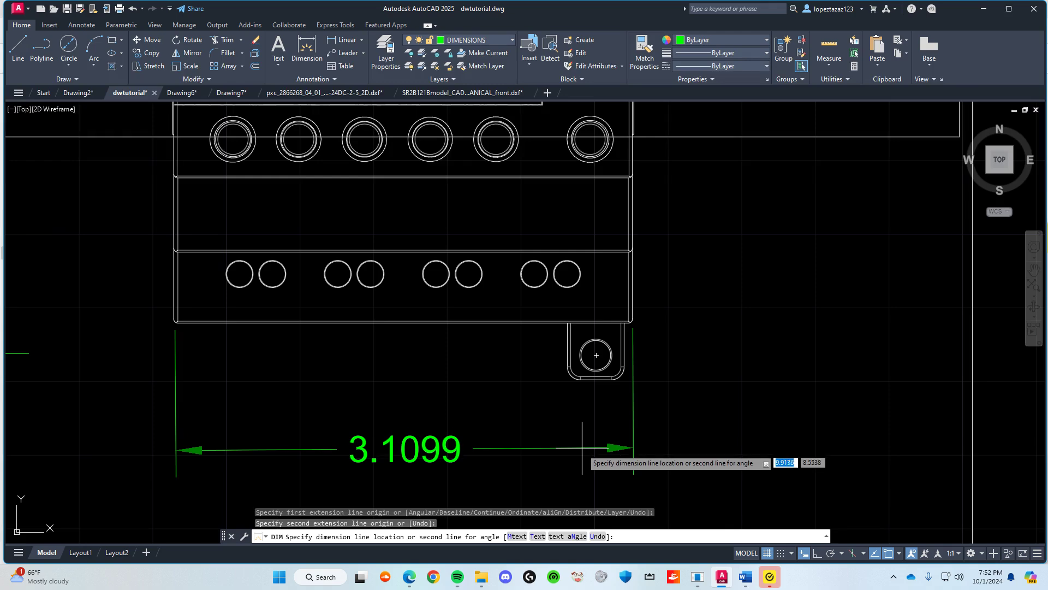
click(632, 445)
key(Escape)
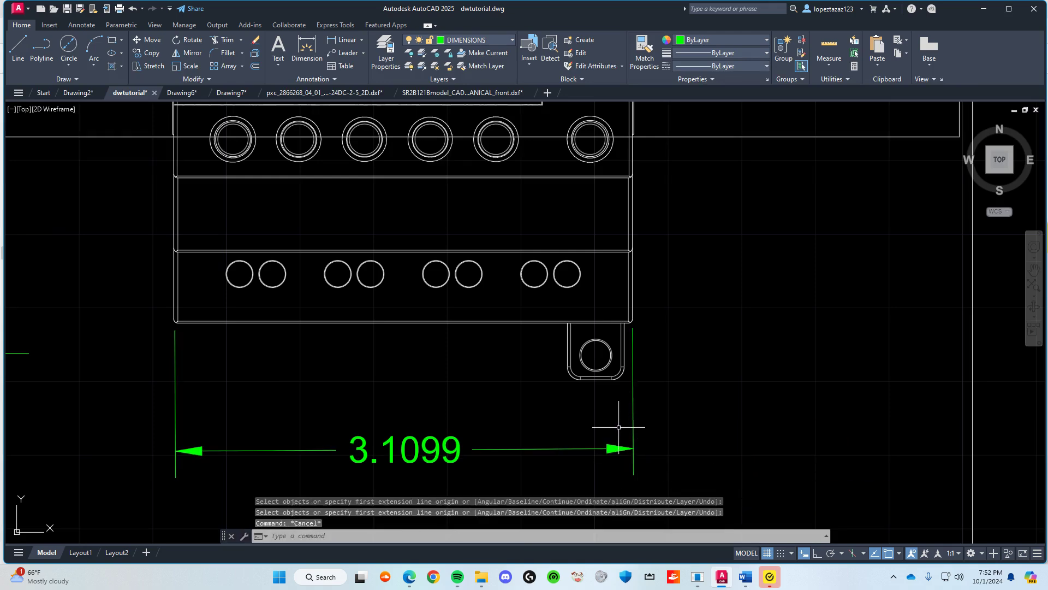
Step: Override the Telemecanique controller's width dimension text with 2.8125 and keep the text change
scroll(549, 459, down, 3)
scroll(558, 413, up, 2)
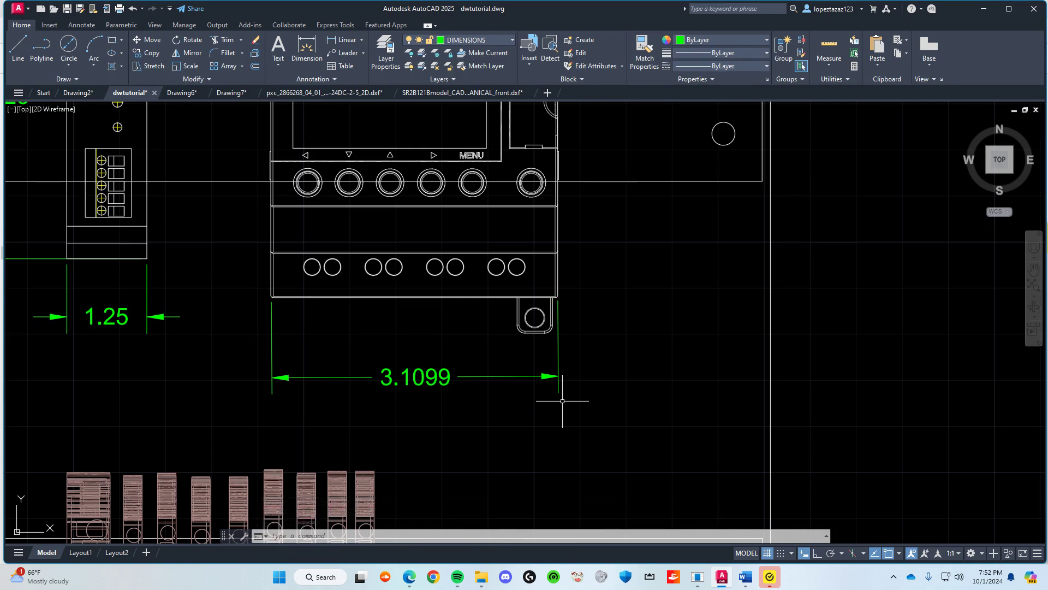
double_click(460, 389)
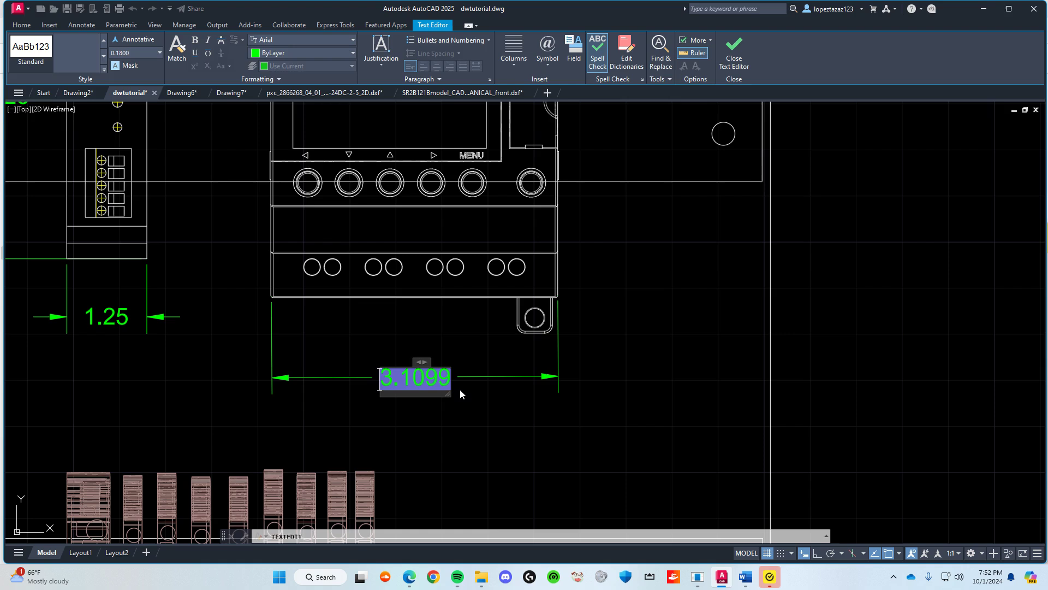
text(2.)
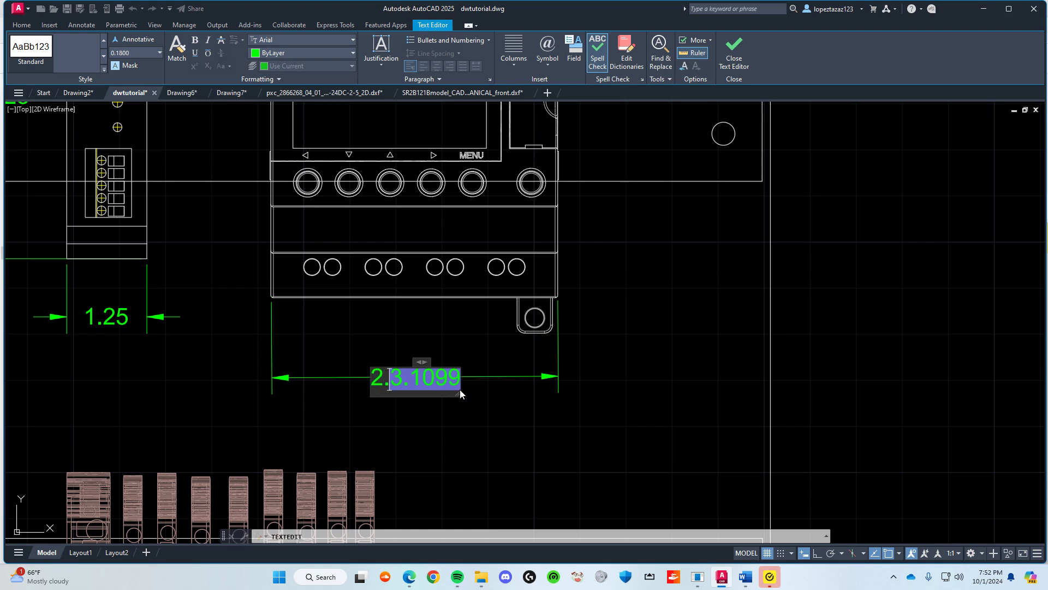
key(BackSpace)
text(8125)
key(Escape)
click(536, 286)
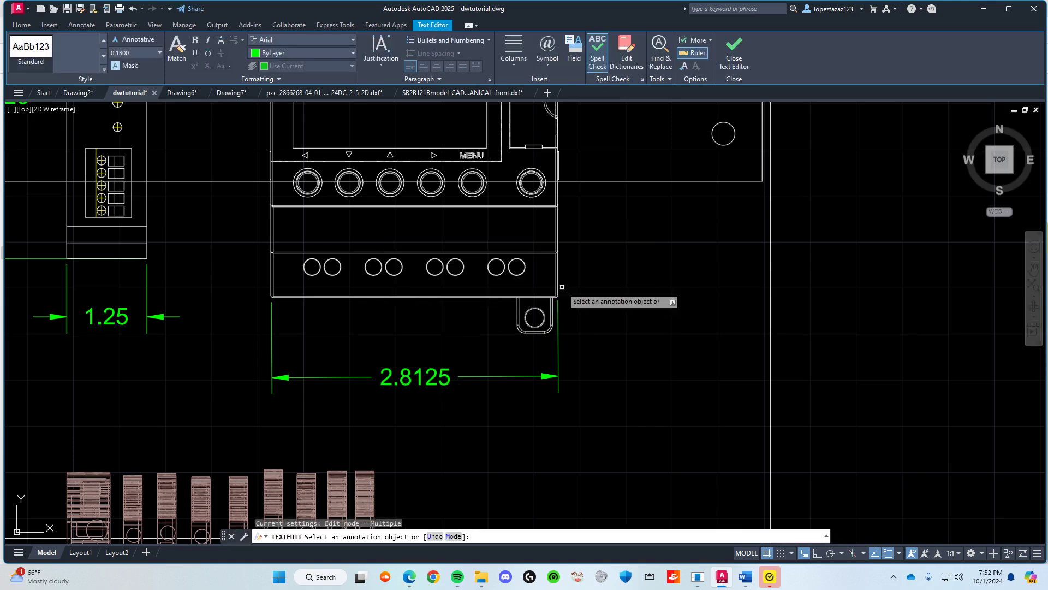
scroll(565, 337, down, 2)
click(307, 48)
scroll(437, 382, up, 4)
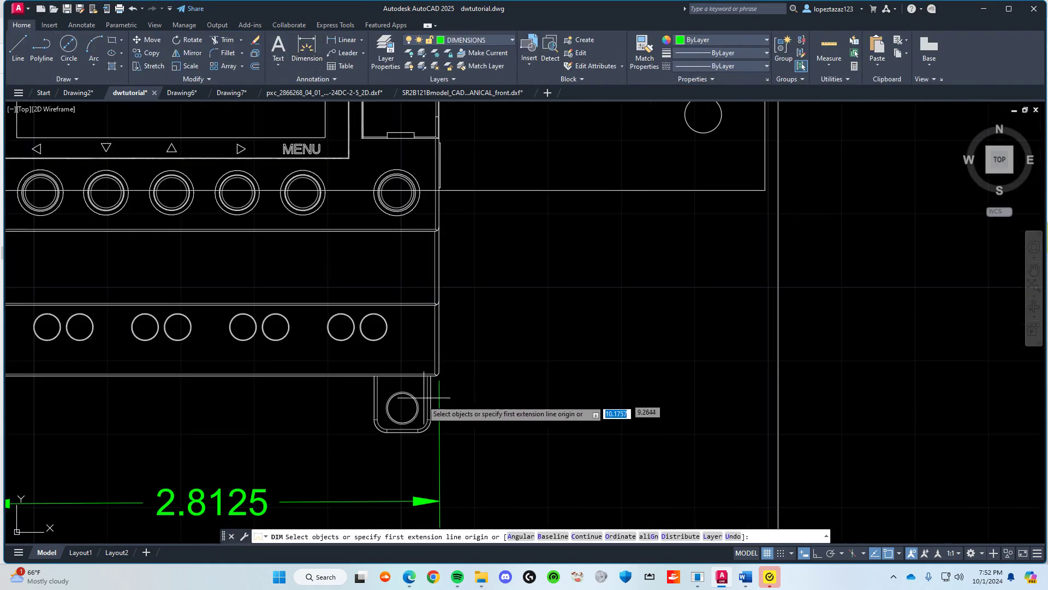
scroll(427, 429, up, 4)
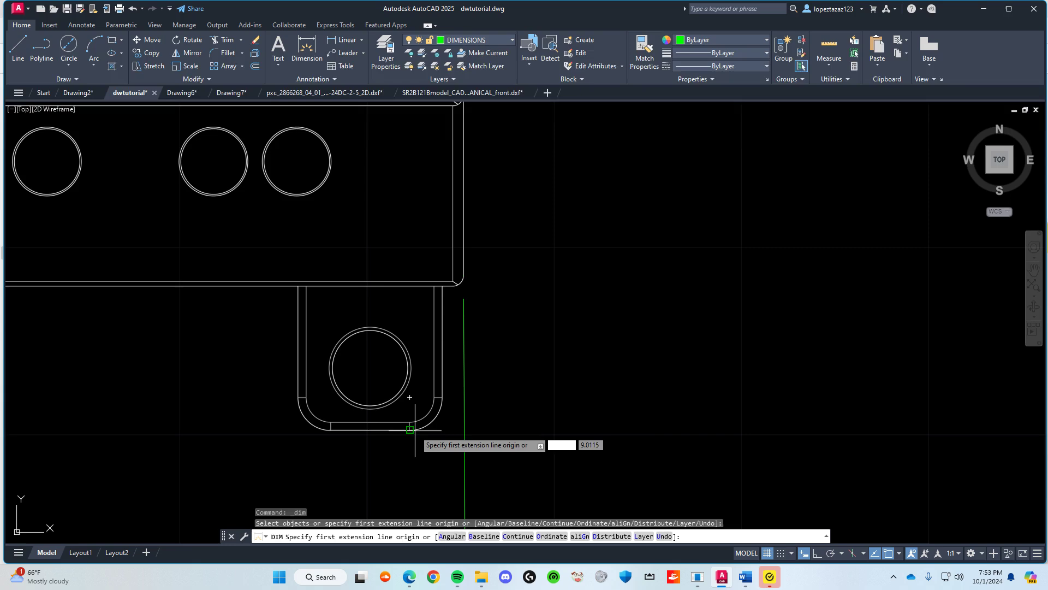
click(414, 425)
scroll(415, 434, down, 5)
scroll(420, 333, up, 4)
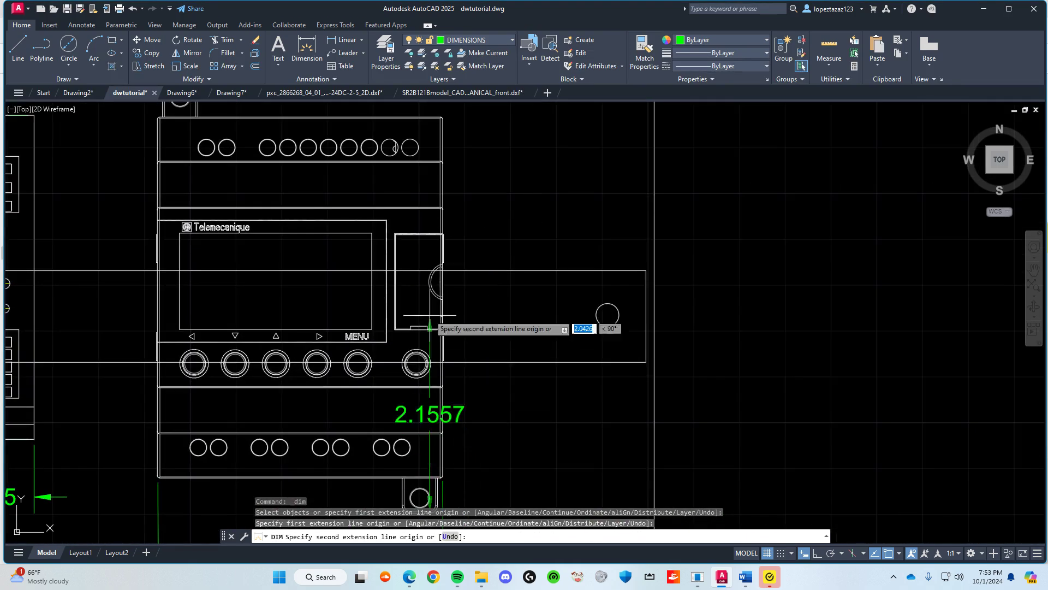
scroll(312, 273, up, 2)
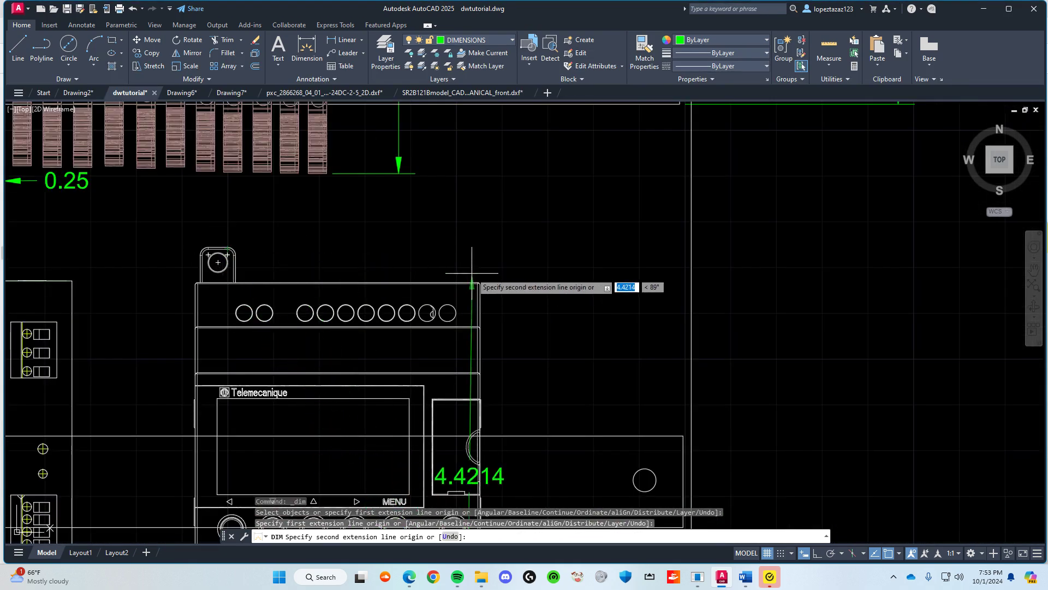
key(Escape)
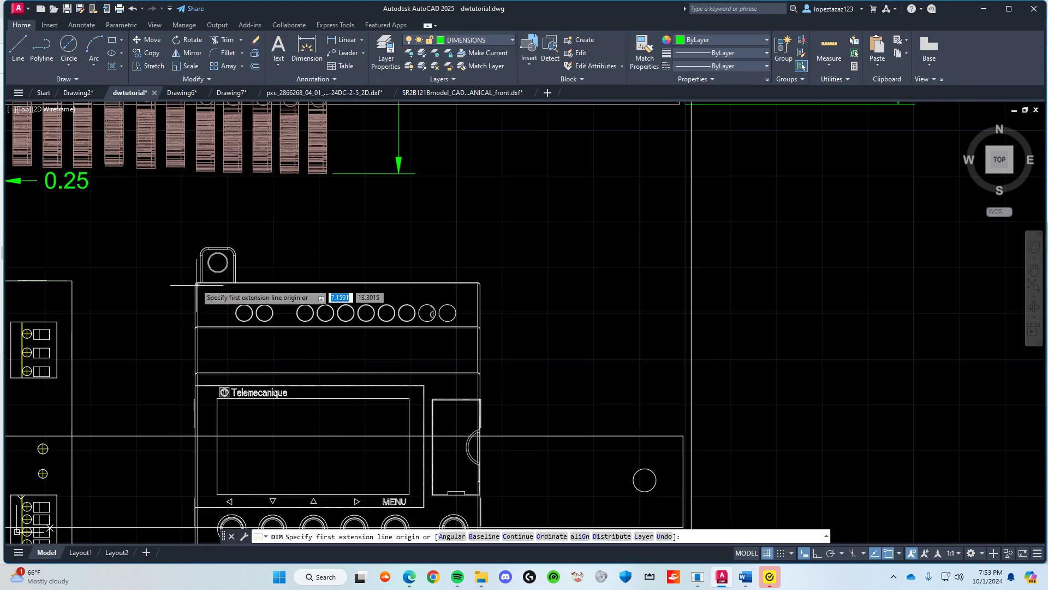
scroll(217, 240, up, 4)
click(233, 249)
scroll(269, 171, down, 3)
scroll(288, 147, up, 3)
scroll(288, 148, down, 4)
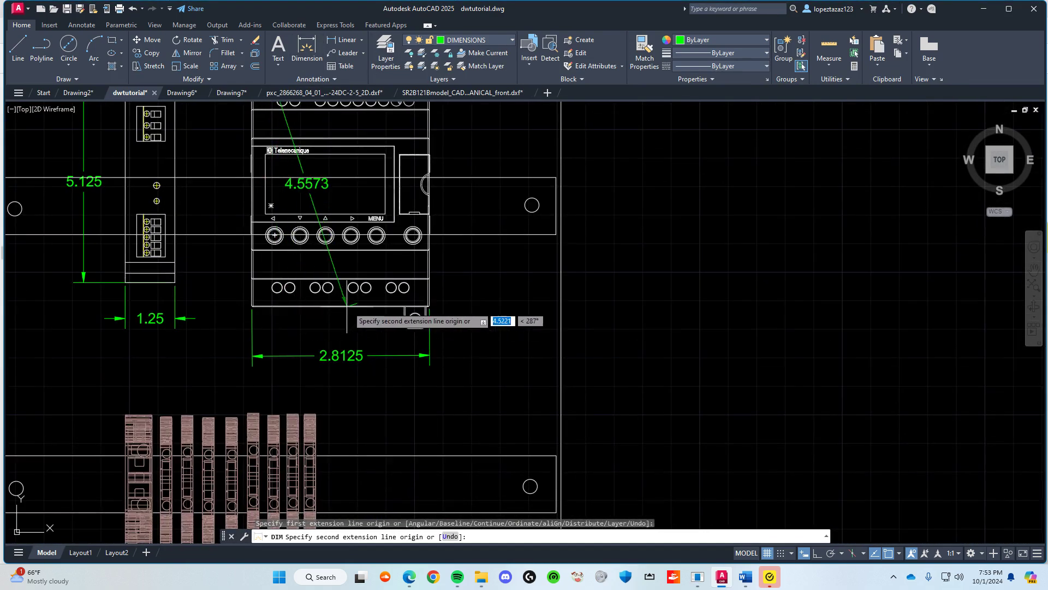
key(Escape)
middle_drag(347, 268, 285, 304)
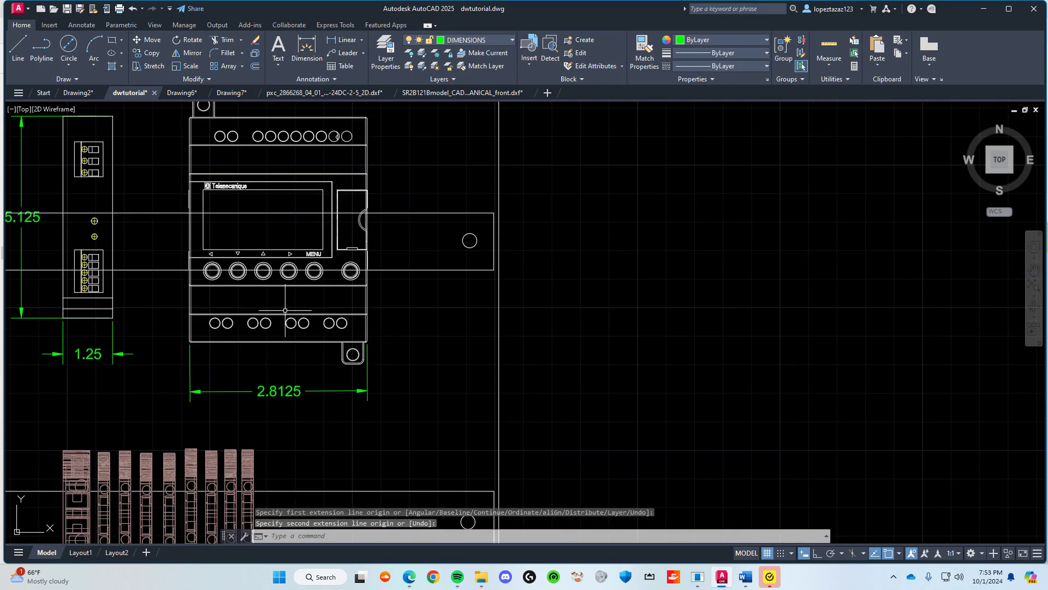
click(307, 49)
click(365, 361)
middle_drag(373, 184, 345, 314)
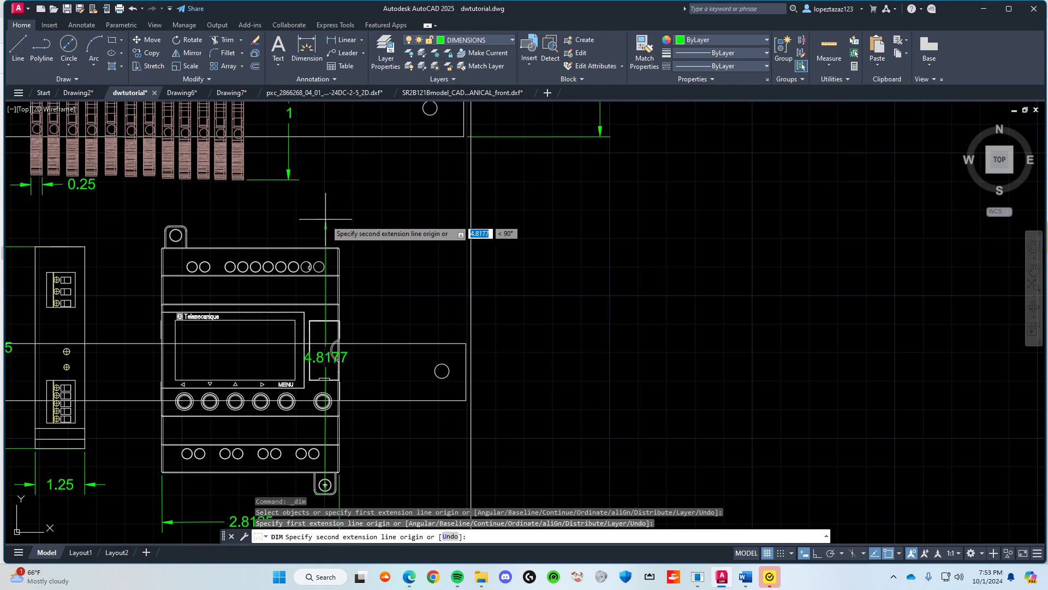
click(326, 217)
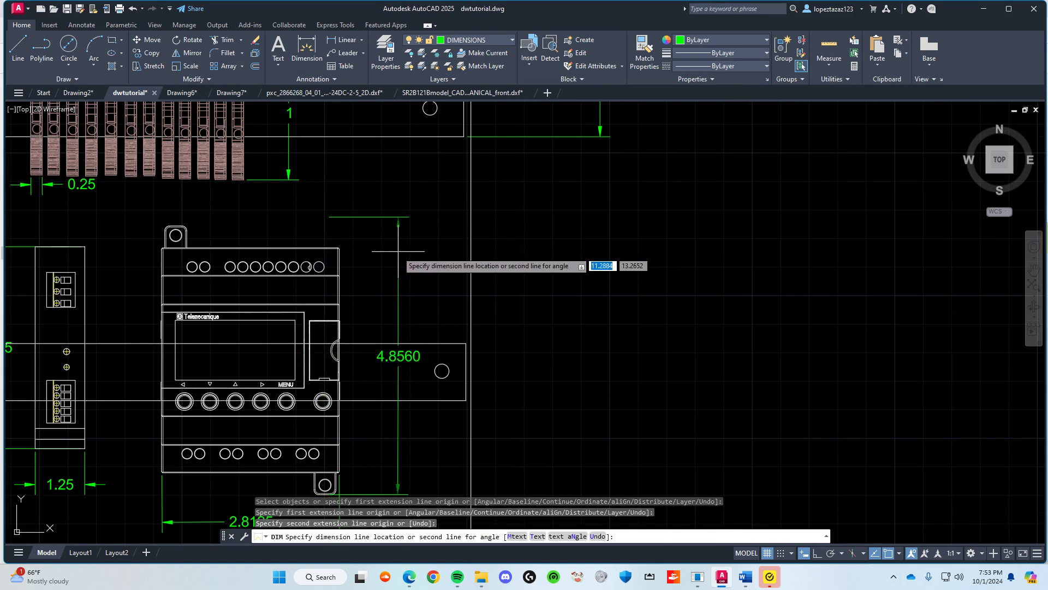
key(Escape)
Step: Dimension the controller's overall height from its lower mounting tab up to its upper tab, locked at 90°, placing it along the controller's right side
click(307, 49)
scroll(194, 236, up, 5)
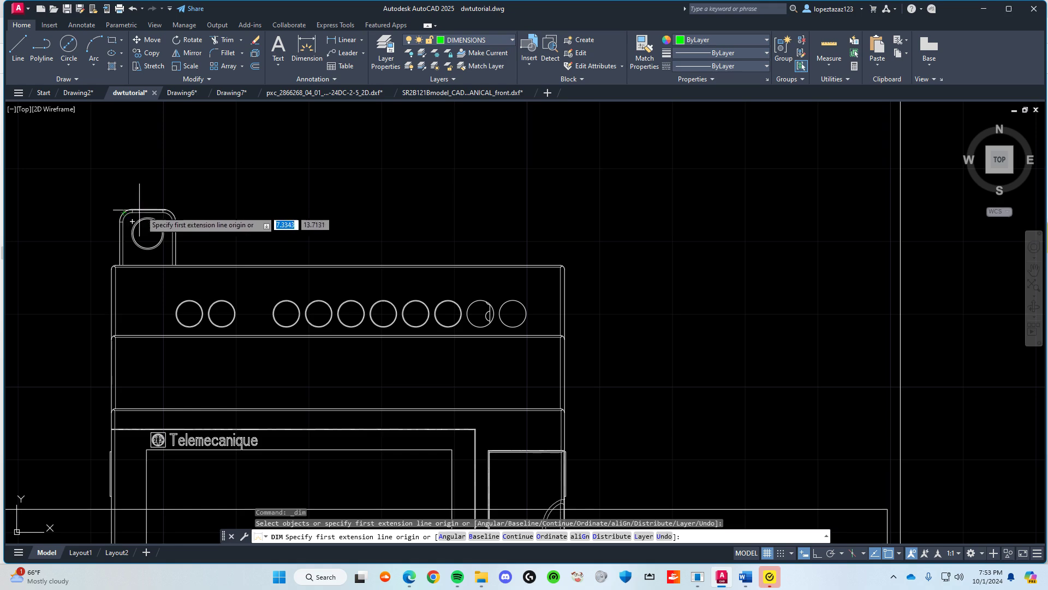
scroll(359, 268, down, 5)
scroll(360, 269, up, 1)
middle_drag(361, 269, 320, 122)
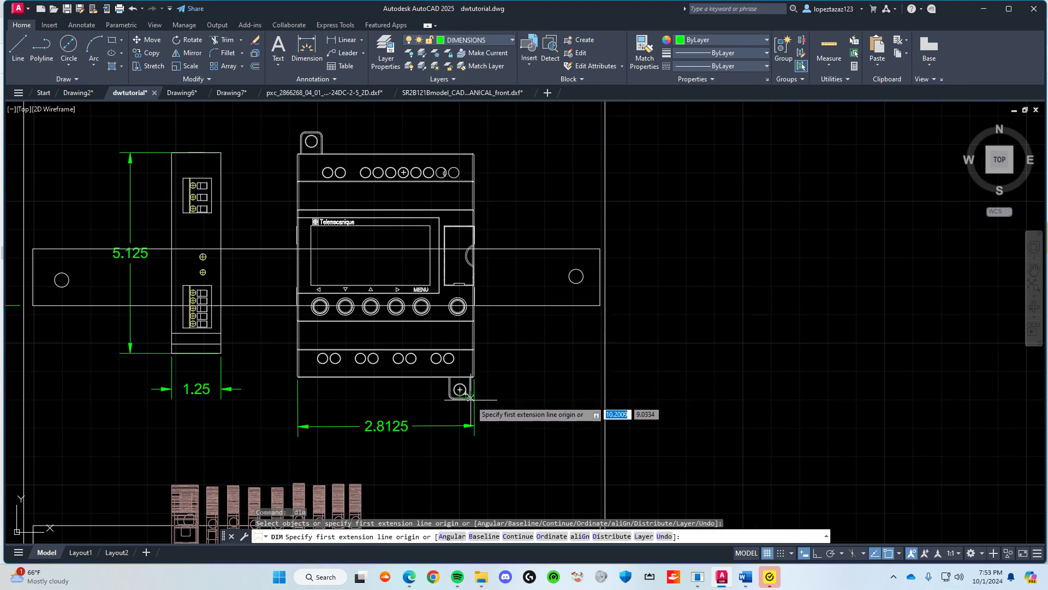
click(460, 390)
middle_drag(465, 139, 417, 258)
scroll(418, 257, up, 3)
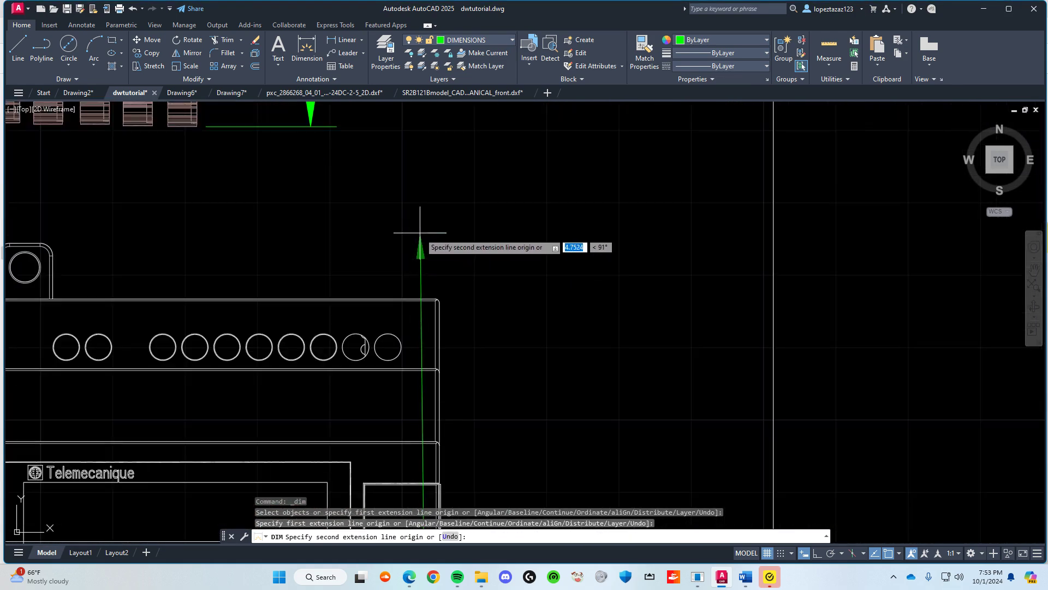
text(90)
key(Tab)
scroll(404, 232, up, 2)
middle_drag(403, 232, 668, 209)
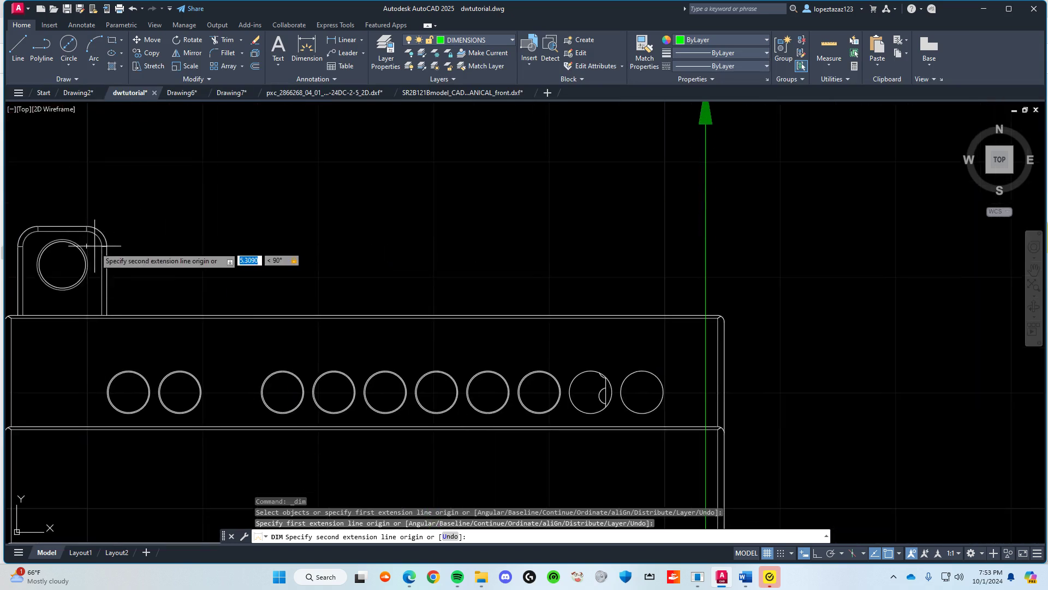
scroll(86, 244, down, 2)
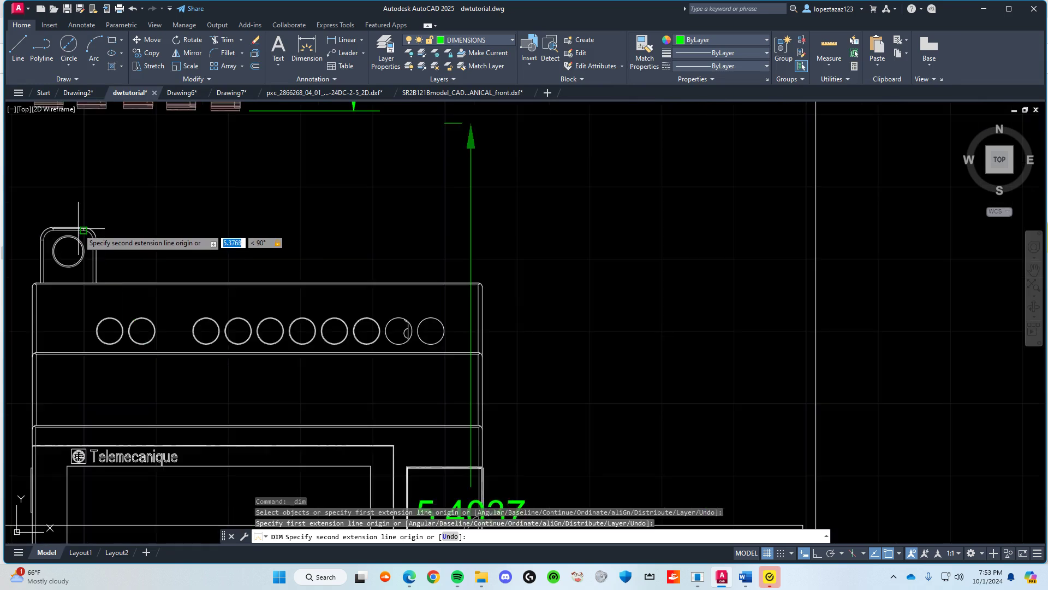
click(83, 341)
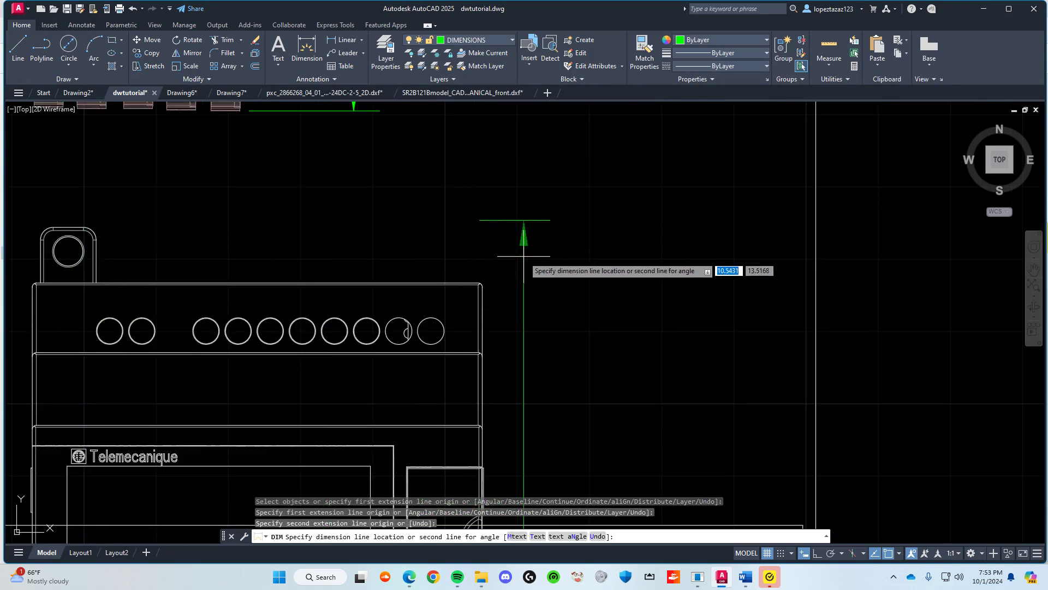
click(522, 254)
key(Escape)
middle_drag(557, 327, 548, 183)
scroll(548, 183, down, 2)
middle_drag(551, 279, 505, 159)
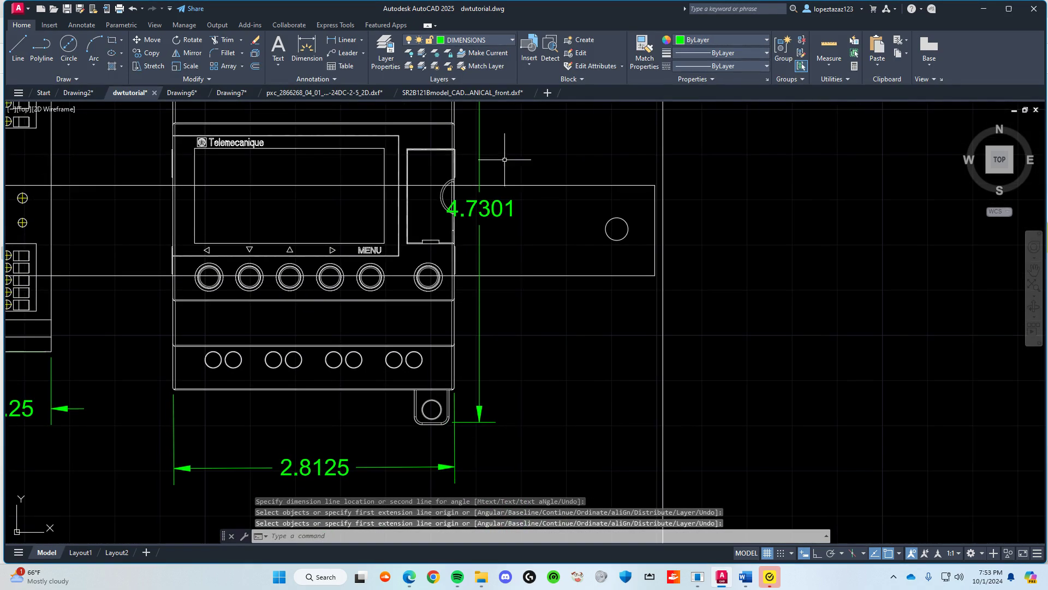
click(483, 220)
click(480, 208)
click(501, 206)
key(Escape)
Step: Override the controller's overall height dimension text with 3.5, keep the text change, and save the drawing
scroll(458, 435, down, 3)
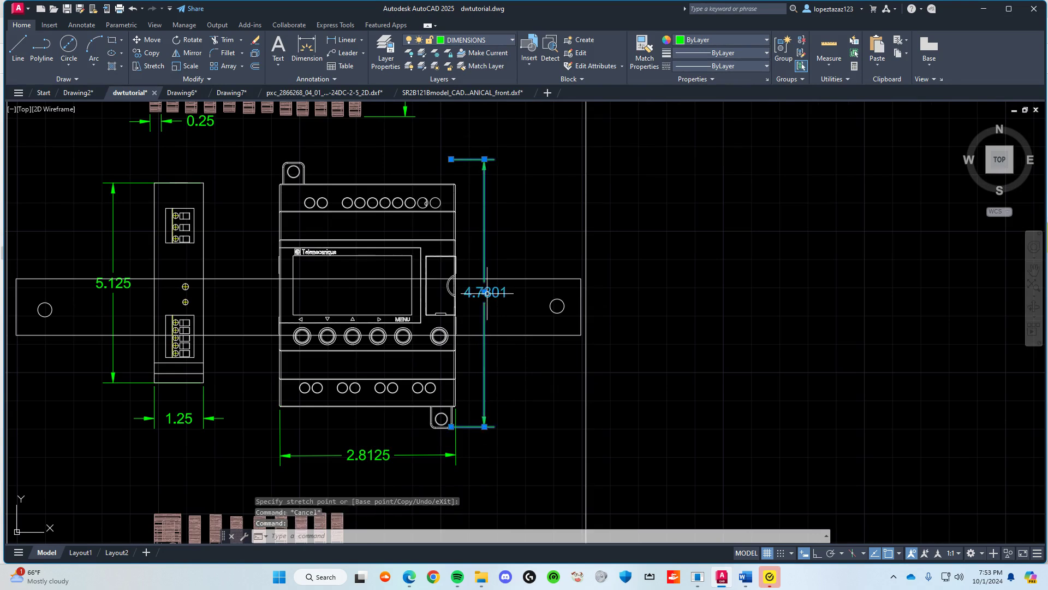
double_click(498, 297)
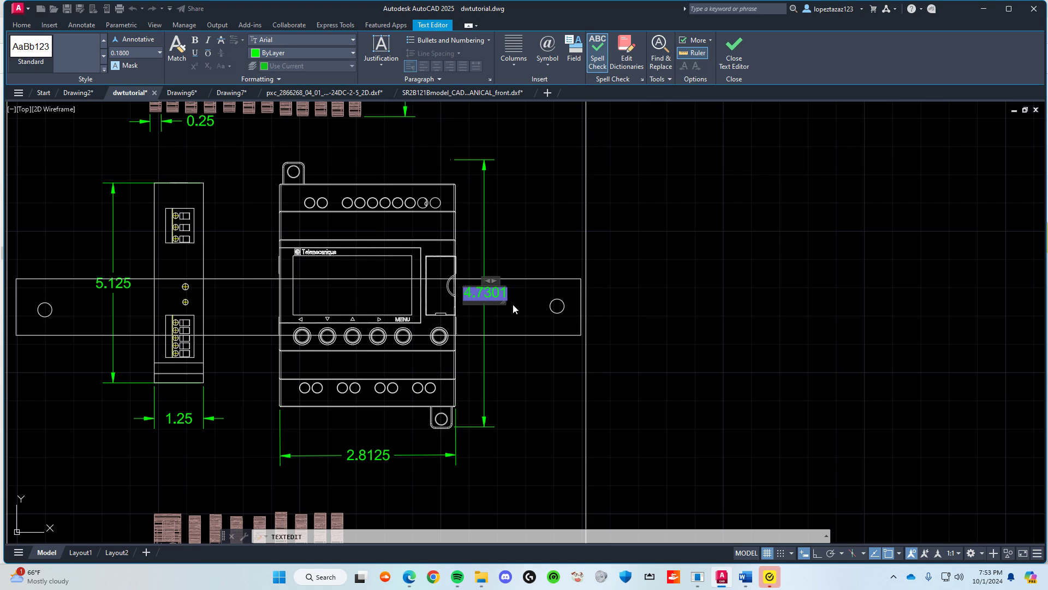
text(3.5)
key(Escape)
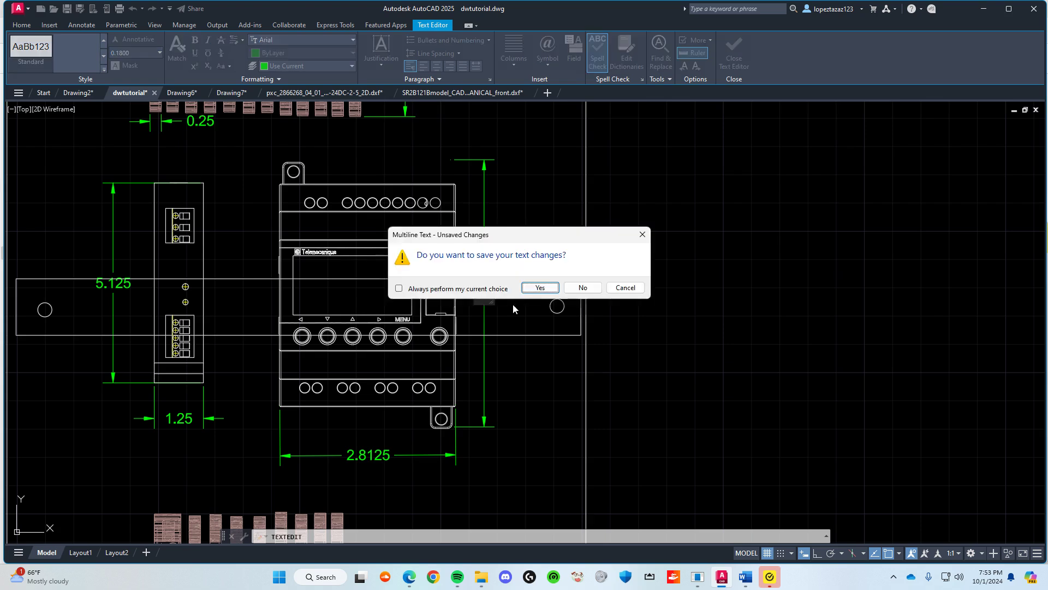
key(Return)
key(Escape)
key(ctrl+s)
Step: Dimension the width of the wide terminal block on the lowest rail between its bottom corners, placing the dimension below the block
scroll(503, 387, down, 3)
scroll(530, 382, up, 1)
scroll(530, 382, down, 2)
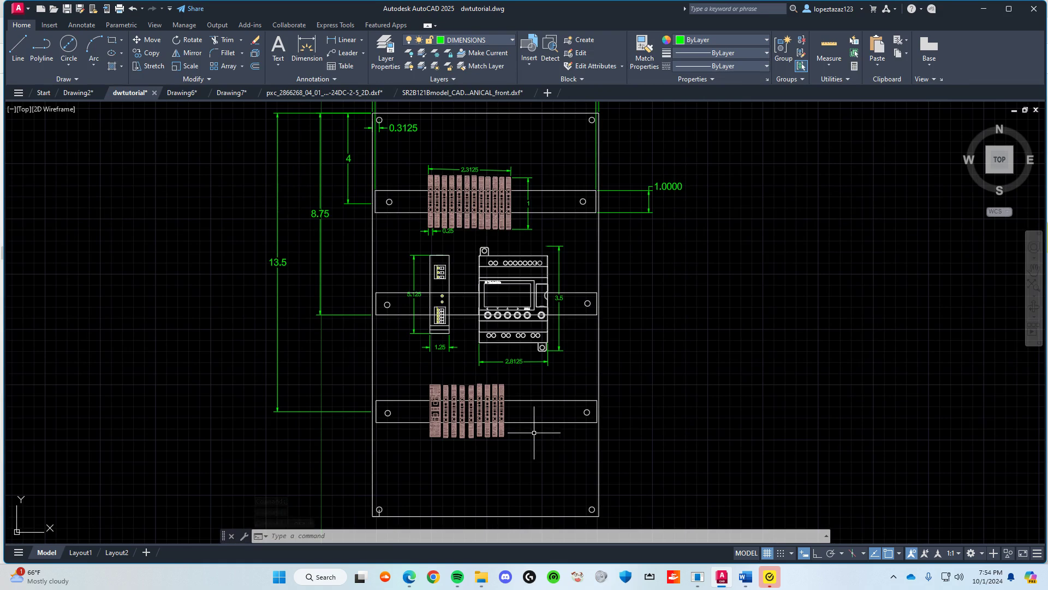
scroll(528, 429, up, 2)
scroll(511, 354, up, 2)
scroll(439, 369, down, 2)
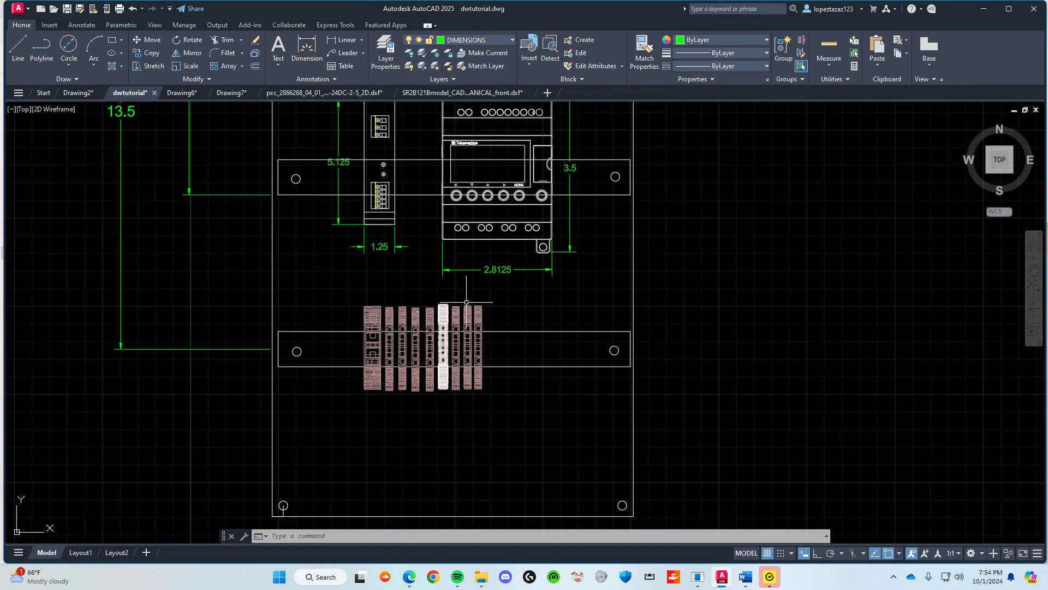
middle_drag(466, 302, 439, 385)
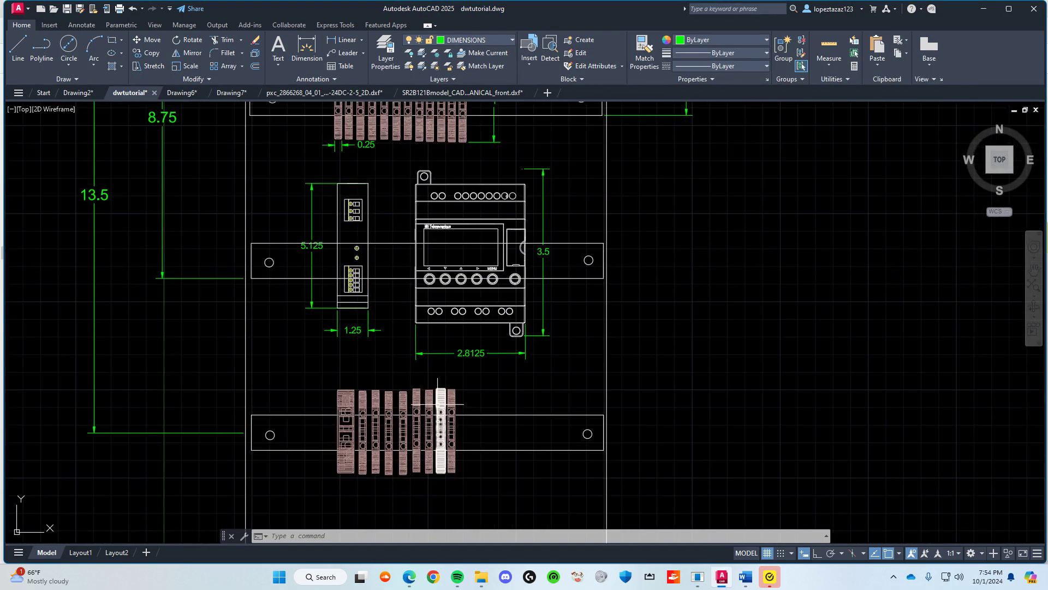
click(310, 65)
scroll(328, 386, up, 2)
middle_drag(327, 389, 323, 218)
scroll(338, 327, up, 2)
middle_drag(368, 291, 338, 381)
scroll(317, 363, up, 2)
scroll(329, 393, down, 4)
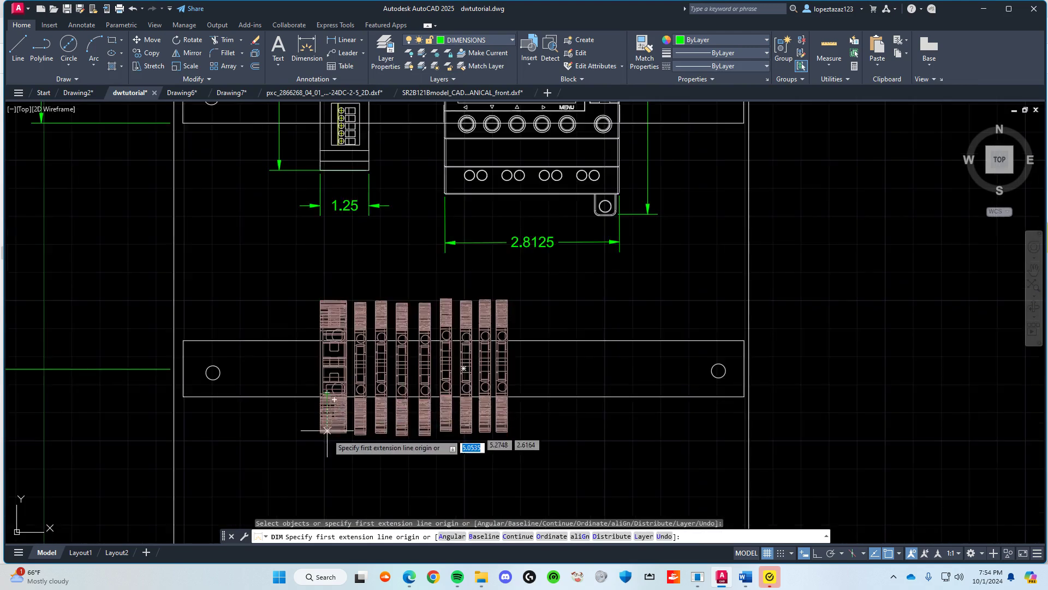
scroll(323, 431, up, 2)
click(320, 432)
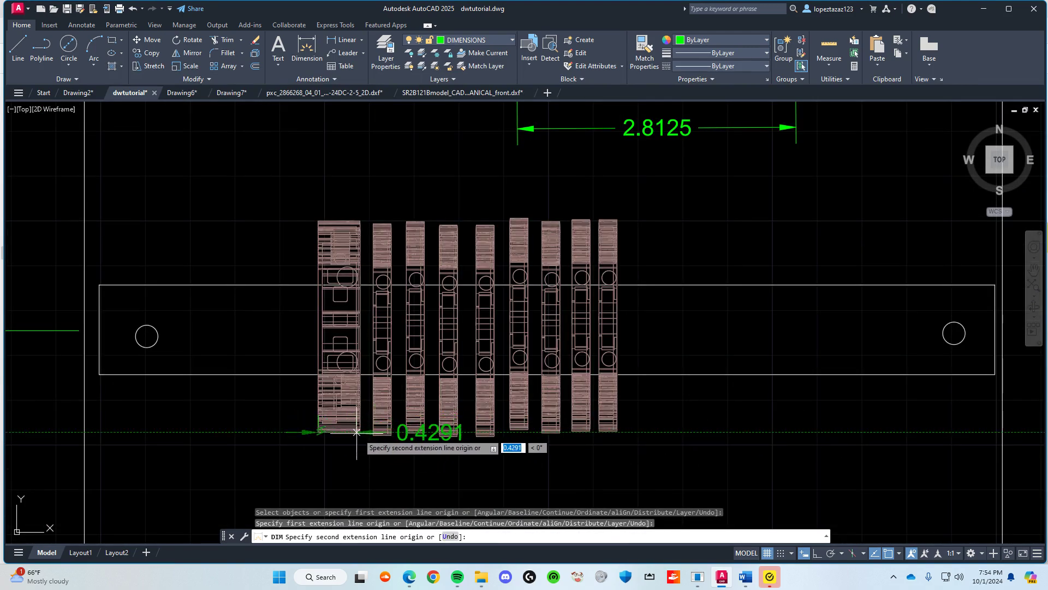
click(359, 430)
middle_drag(350, 461, 378, 313)
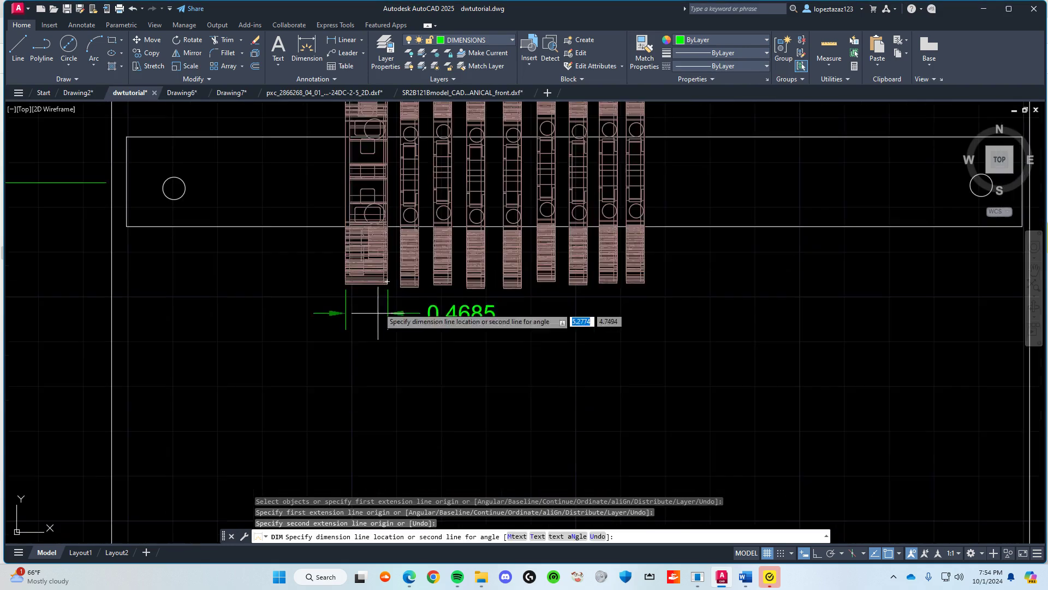
click(371, 382)
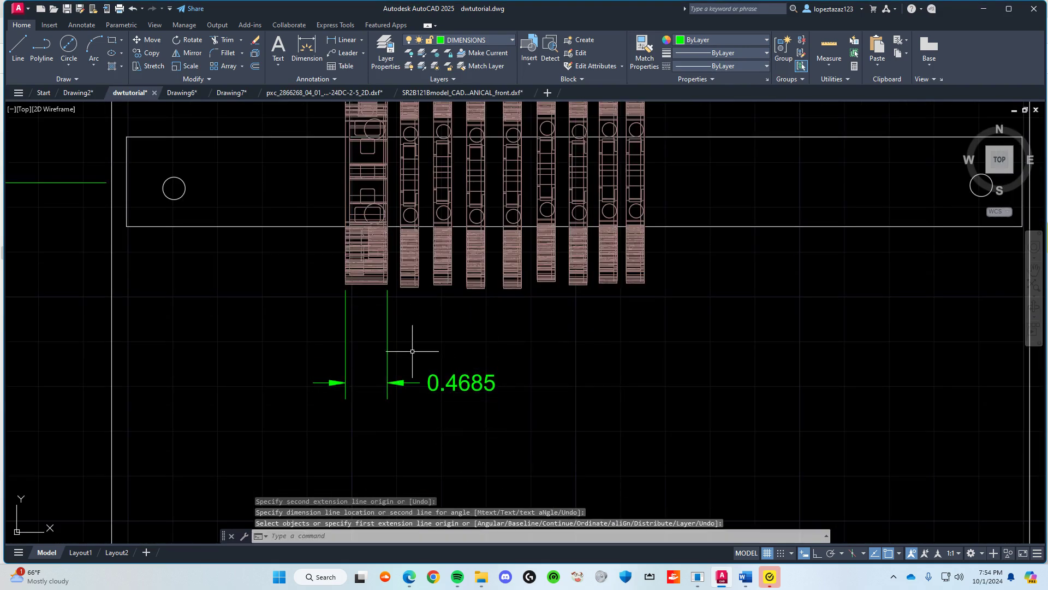
key(Escape)
Step: Override the wide terminal block's width dimension text with 0.21875 and keep the text change
double_click(480, 384)
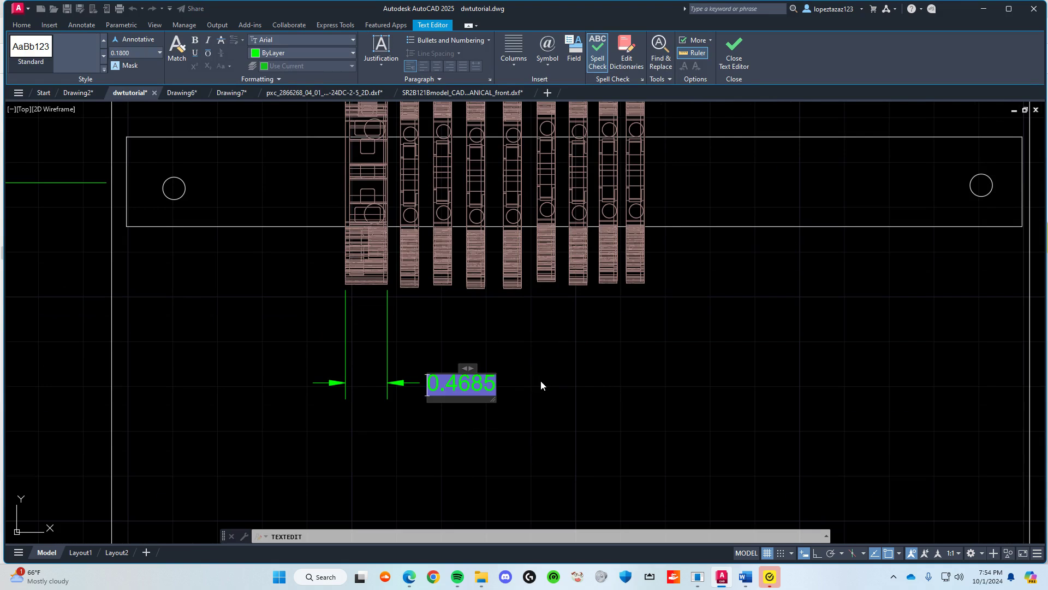
text(0.21875)
key(Escape)
click(536, 285)
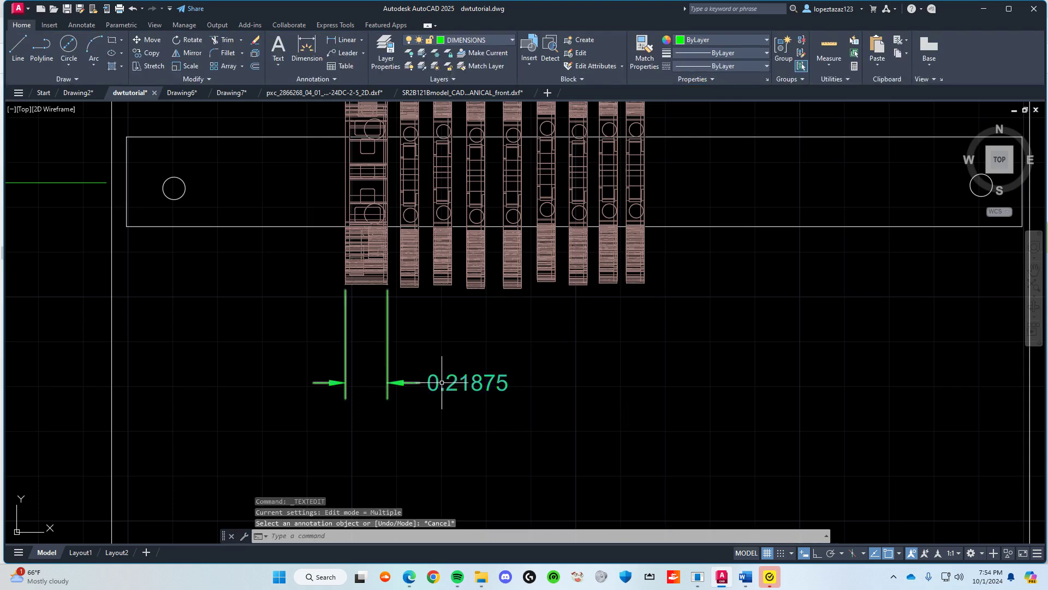
key(Escape)
Step: Dimension the height of the wide terminal block on the lowest rail between its left corners, placing the dimension left of the block
middle_drag(331, 283, 372, 359)
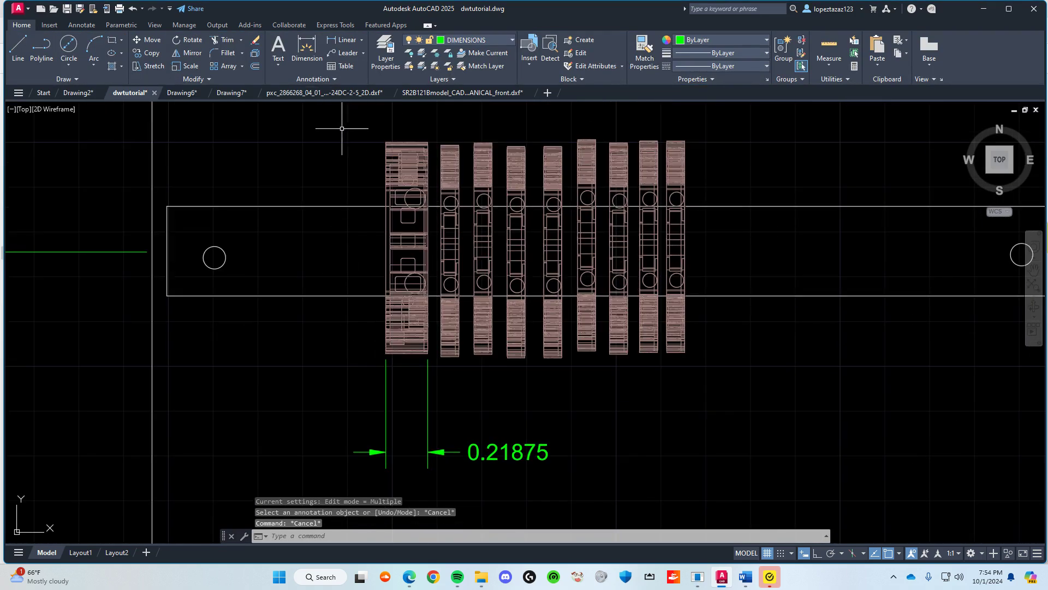
click(301, 54)
scroll(383, 365, up, 2)
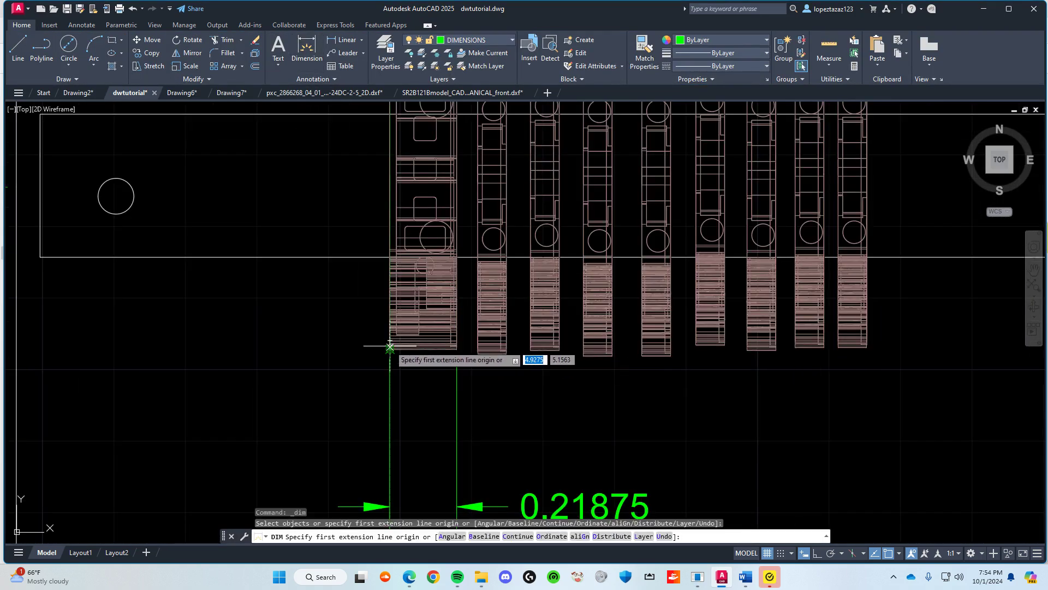
click(390, 345)
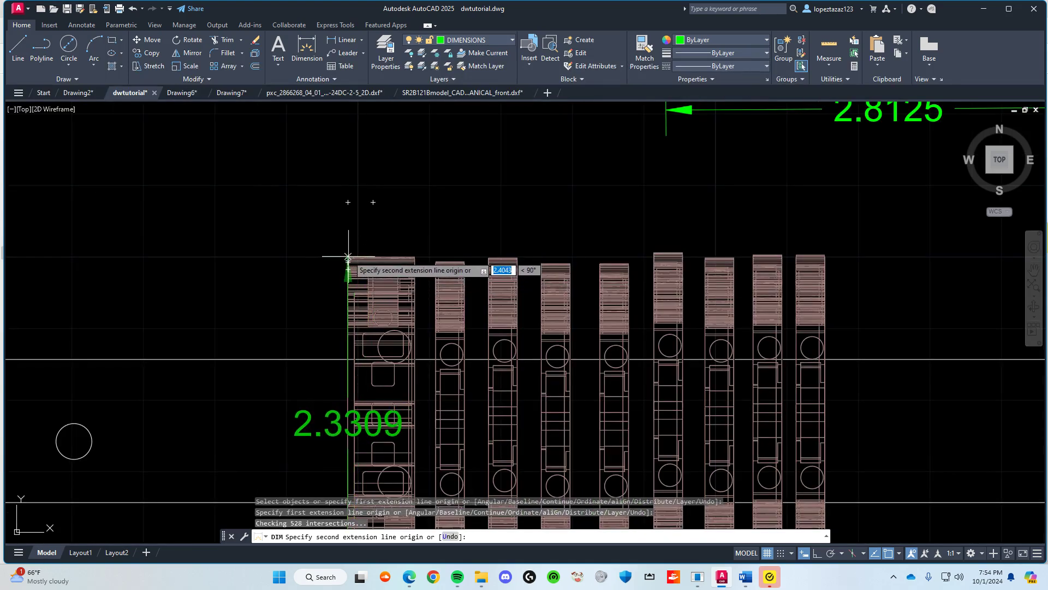
scroll(348, 257, up, 2)
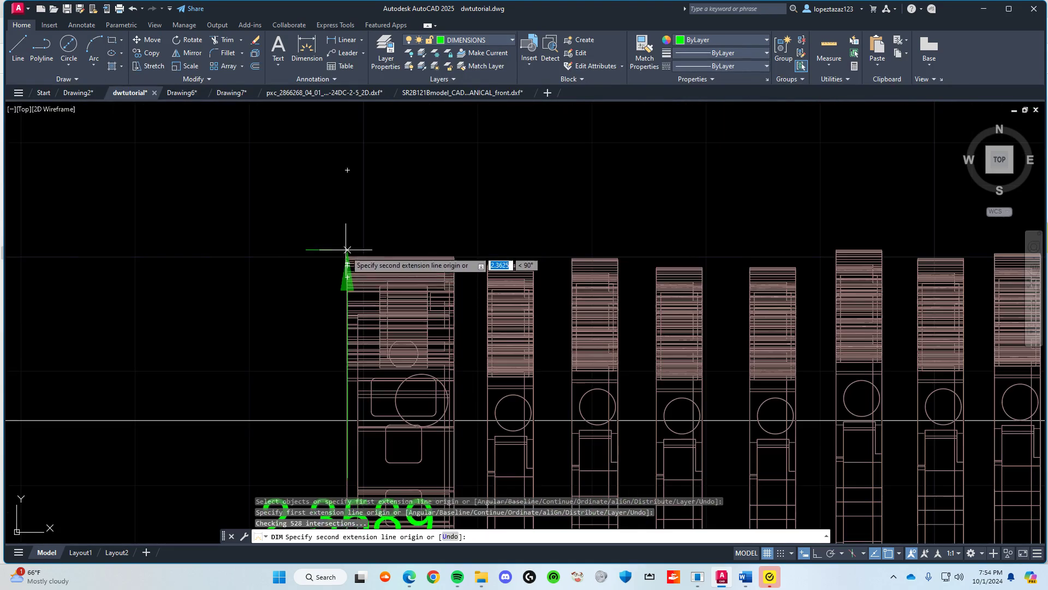
scroll(348, 258, up, 2)
click(346, 254)
scroll(398, 229, down, 5)
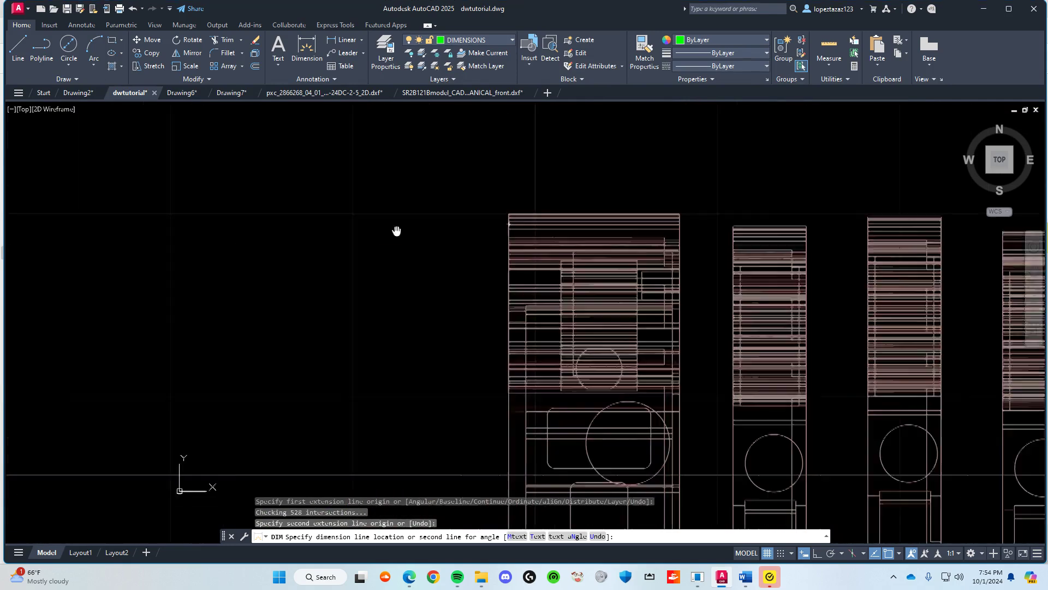
click(413, 405)
Step: Override the wide terminal block's height dimension text with 2, keep the text change, and save the drawing
scroll(417, 362, up, 1)
double_click(417, 362)
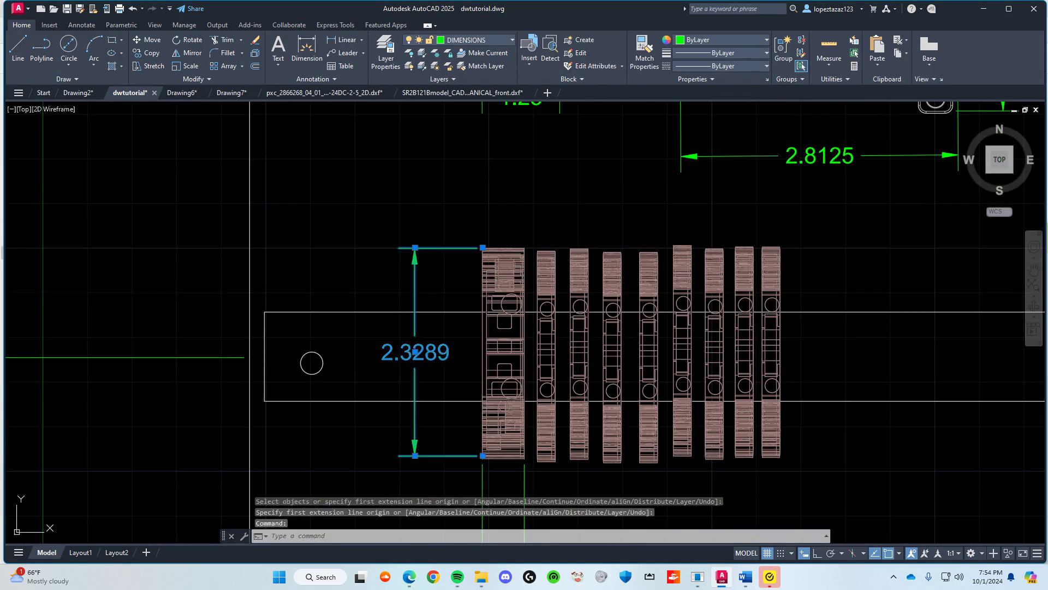
text(2)
key(Escape)
click(583, 290)
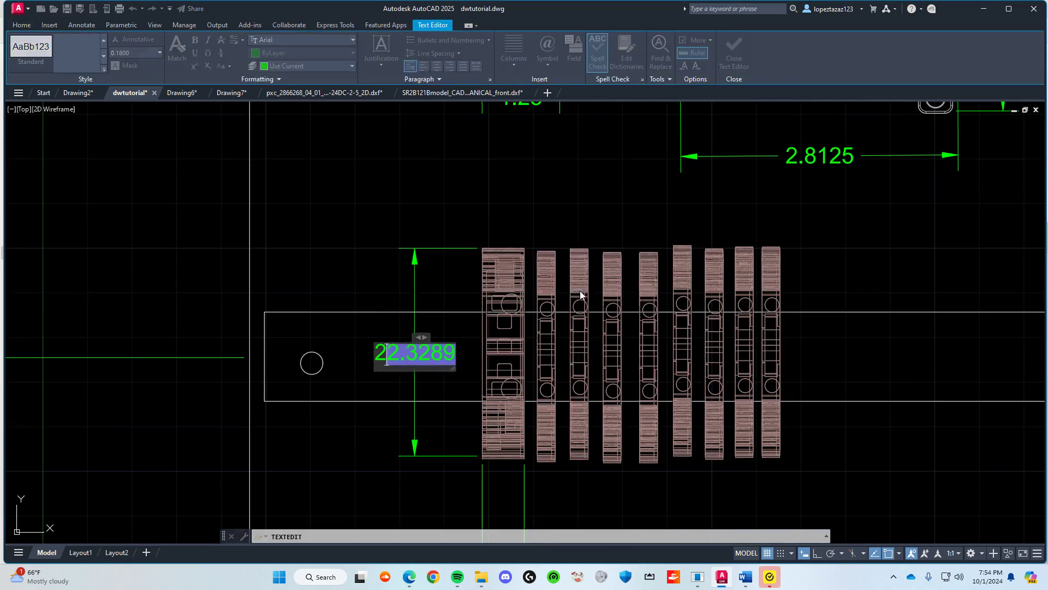
click(403, 357)
text(2)
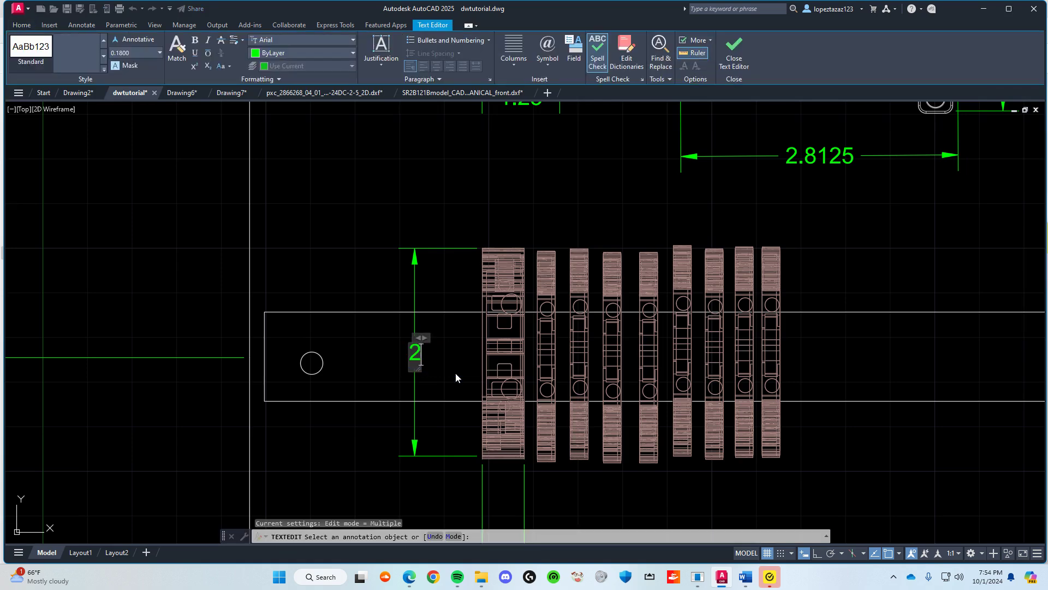
key(Escape)
click(535, 288)
key(ctrl+s)
key(ctrl+s)
Step: Dimension the overall width of the lowest rail's terminal block row between its outer upper corners, placing the dimension above the row
scroll(680, 434, down, 2)
middle_drag(680, 434, 531, 341)
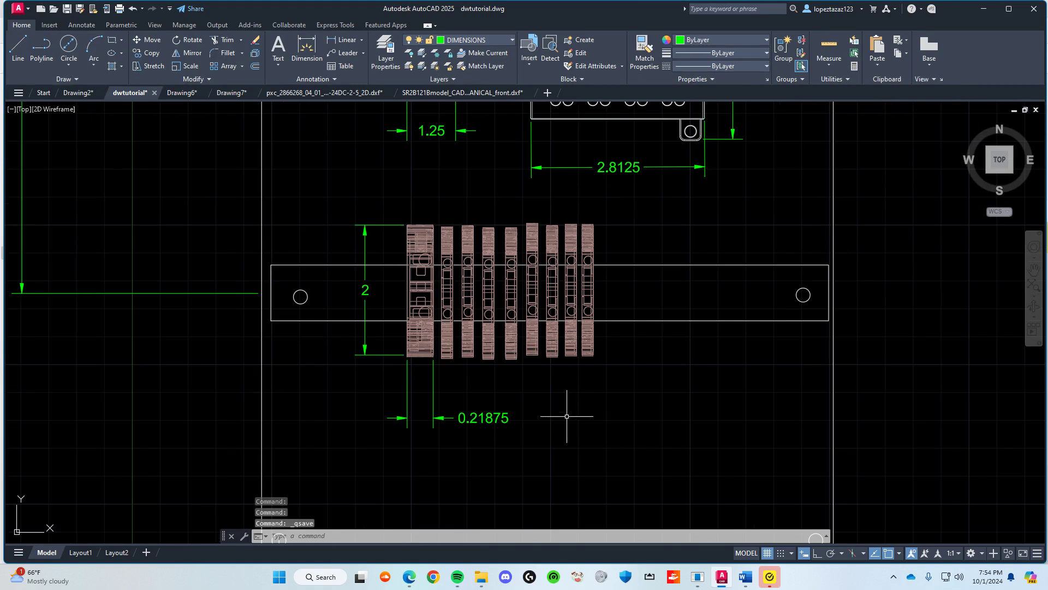
click(307, 48)
scroll(460, 278, up, 2)
click(375, 193)
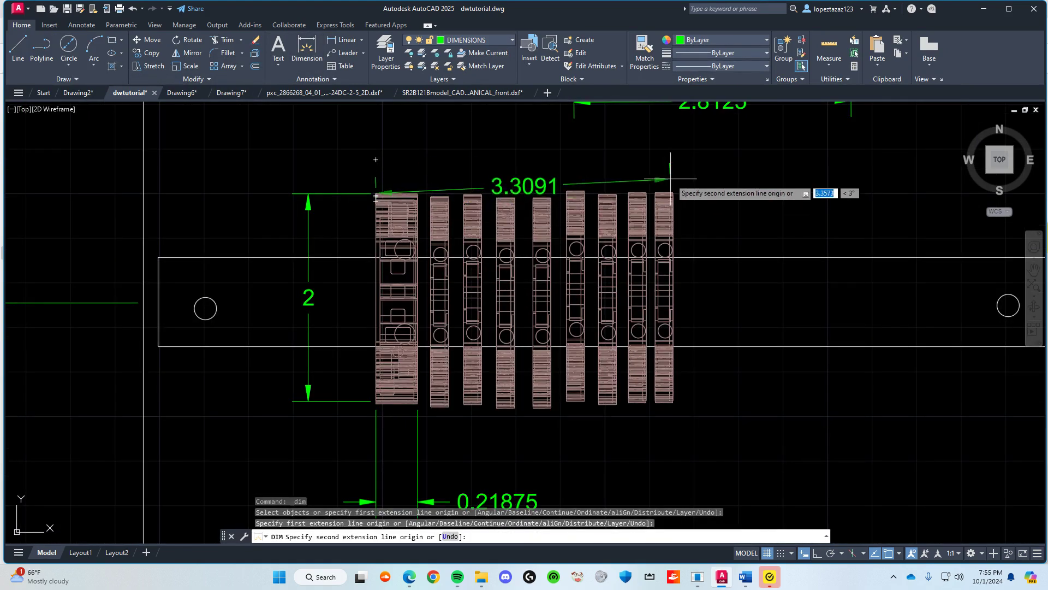
scroll(673, 192, up, 2)
scroll(671, 191, up, 2)
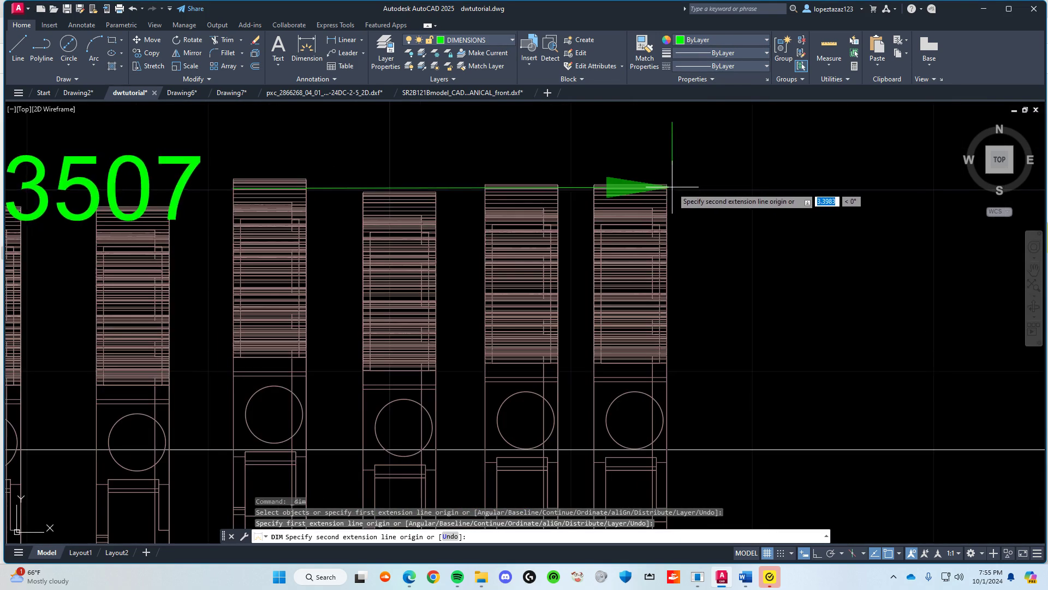
click(672, 189)
scroll(527, 163, down, 2)
middle_drag(527, 164, 532, 231)
click(531, 205)
key(Escape)
Step: Override the lowest terminal block row's overall width dimension text with 2.5, keep the text change, and save the drawing
double_click(387, 218)
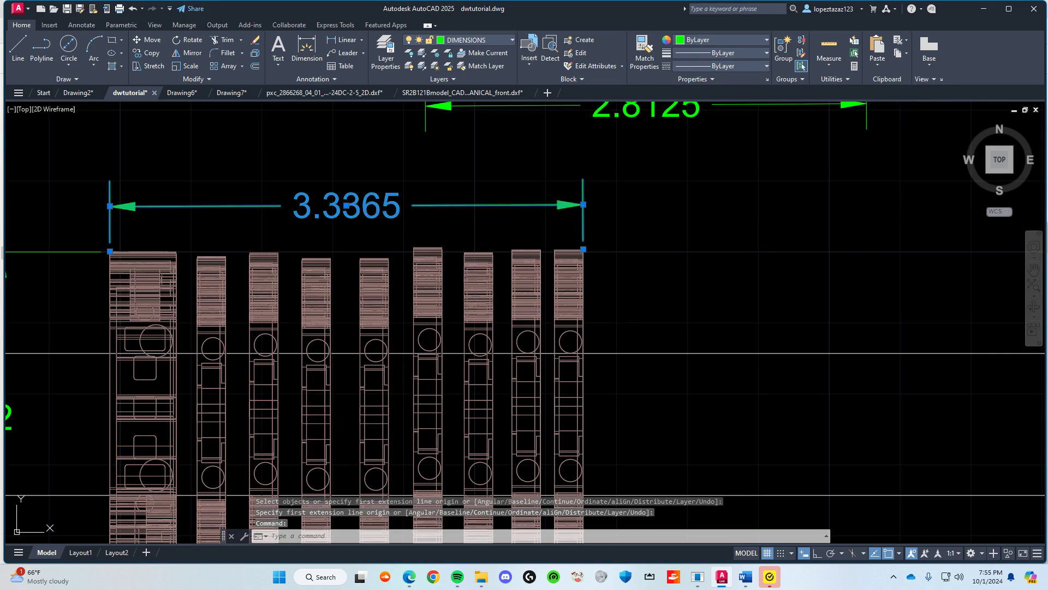
text(2)
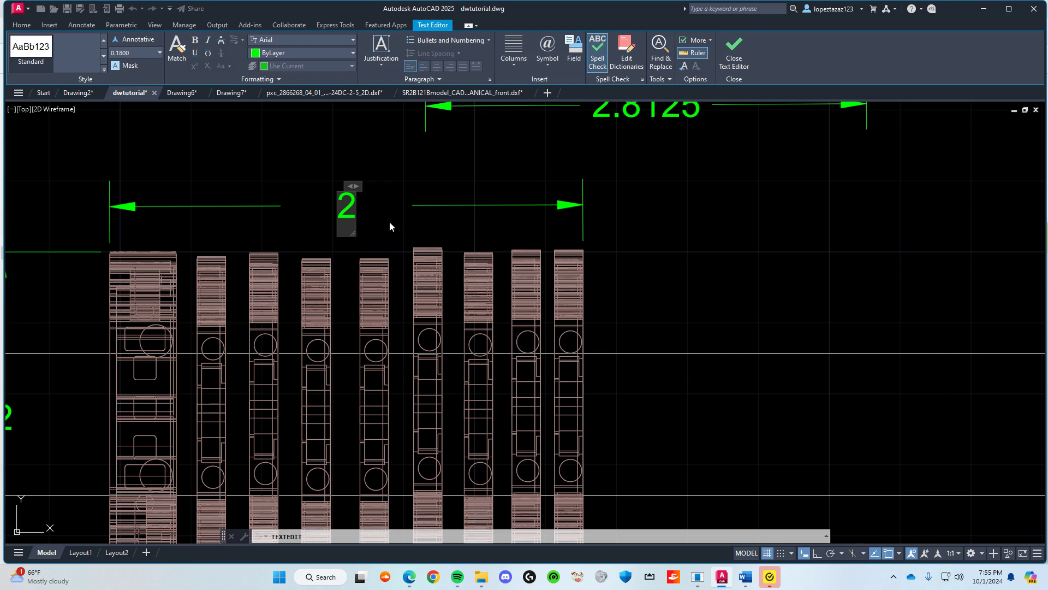
text(.5)
key(Escape)
key(Return)
key(Escape)
scroll(480, 344, down, 5)
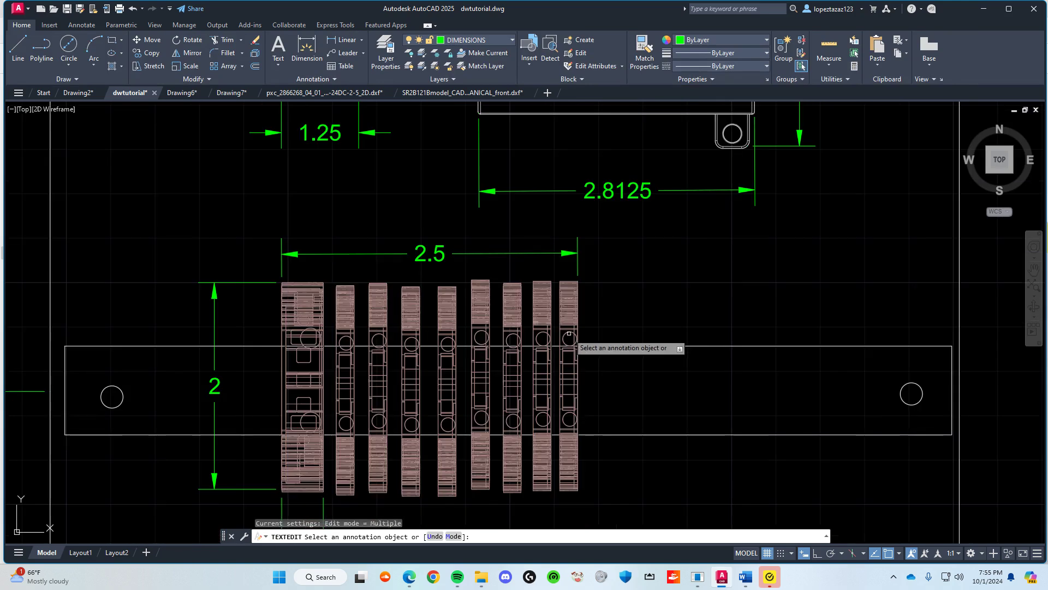
key(ctrl+s)
Step: Examine the whole panel layout for dimensions that are still missing and check the list of layers
scroll(660, 376, down, 1)
scroll(701, 369, down, 2)
mouse_move(765, 353)
middle_down()
mouse_move(590, 344)
mouse_move(539, 389)
middle_up()
scroll(568, 374, up, 2)
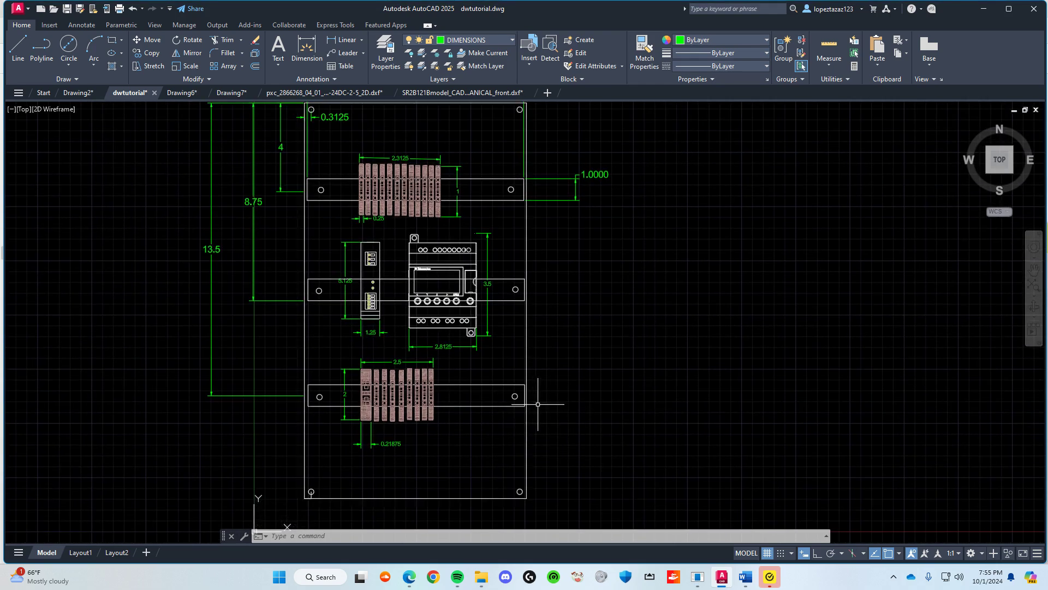
middle_drag(407, 319, 481, 380)
scroll(434, 289, up, 2)
middle_drag(428, 295, 352, 335)
scroll(418, 352, down, 2)
scroll(433, 342, up, 2)
middle_drag(375, 369, 383, 432)
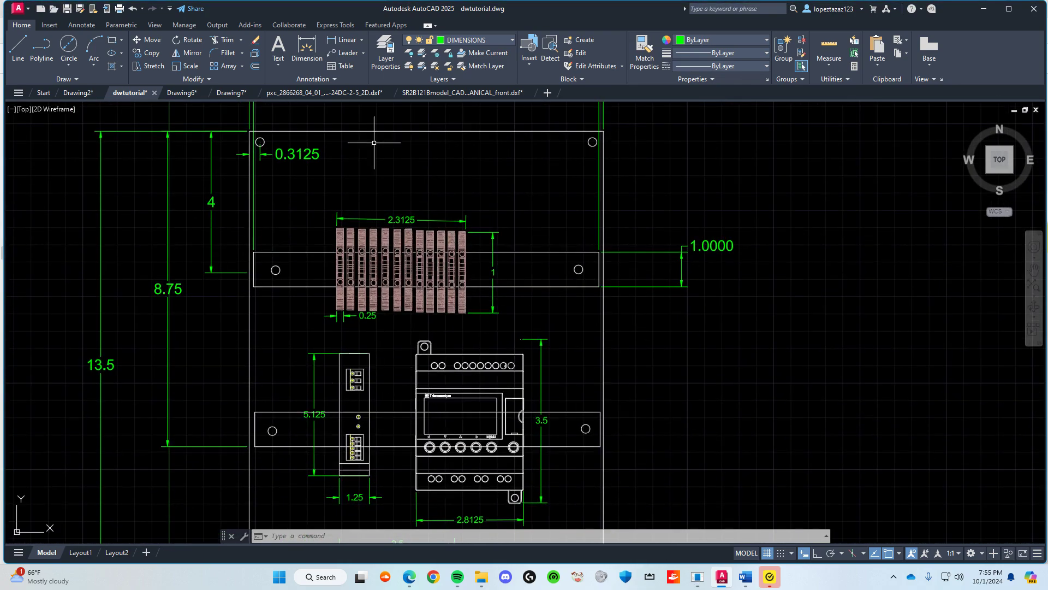
click(385, 52)
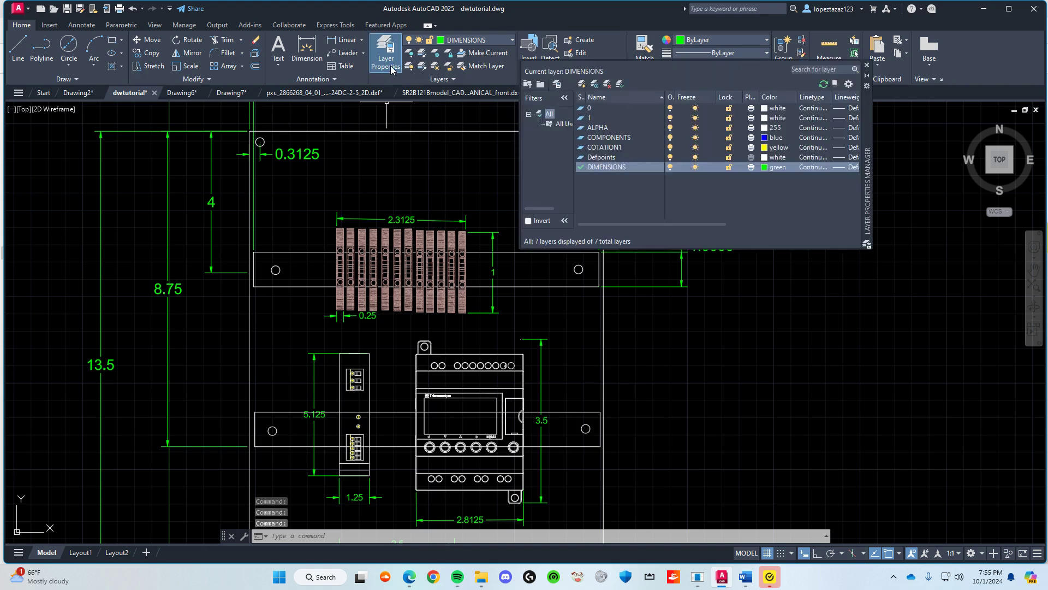
click(391, 68)
scroll(287, 328, down, 3)
scroll(289, 308, up, 3)
scroll(306, 333, down, 1)
scroll(323, 364, up, 1)
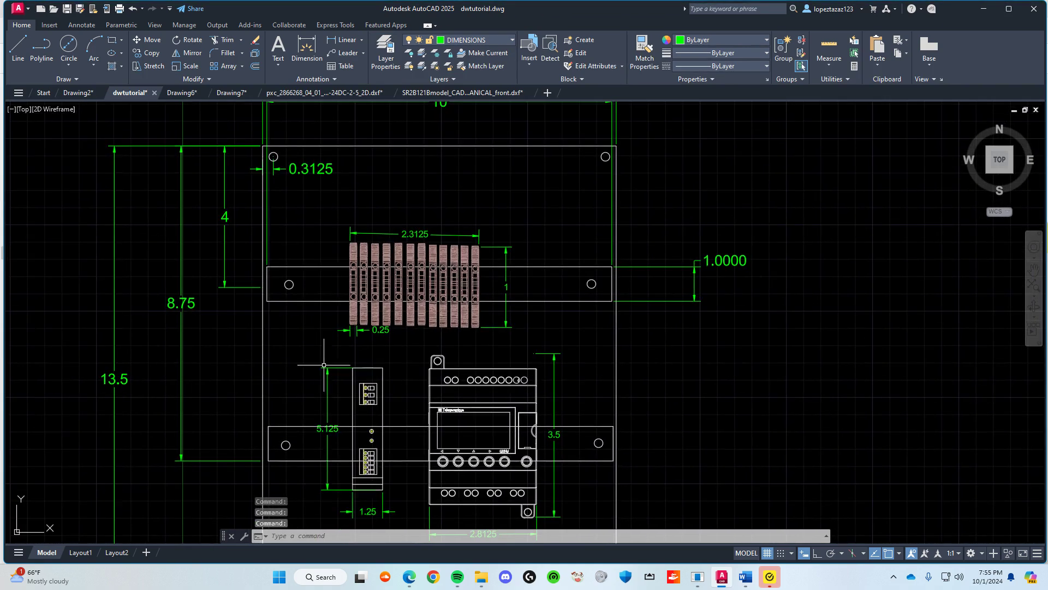
middle_drag(325, 405, 293, 297)
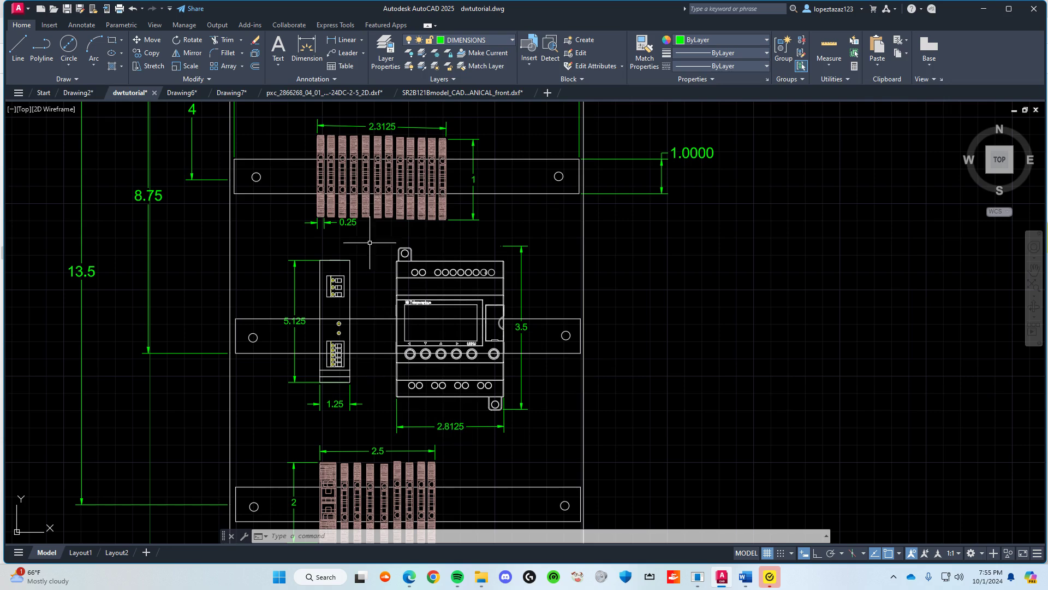
click(315, 66)
scroll(319, 213, up, 4)
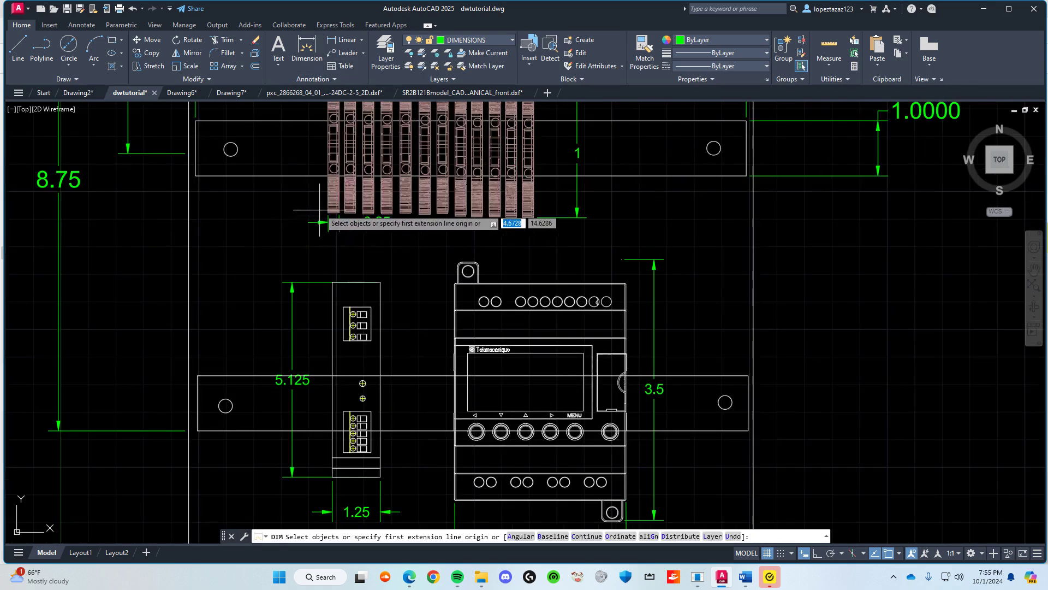
scroll(223, 283, up, 2)
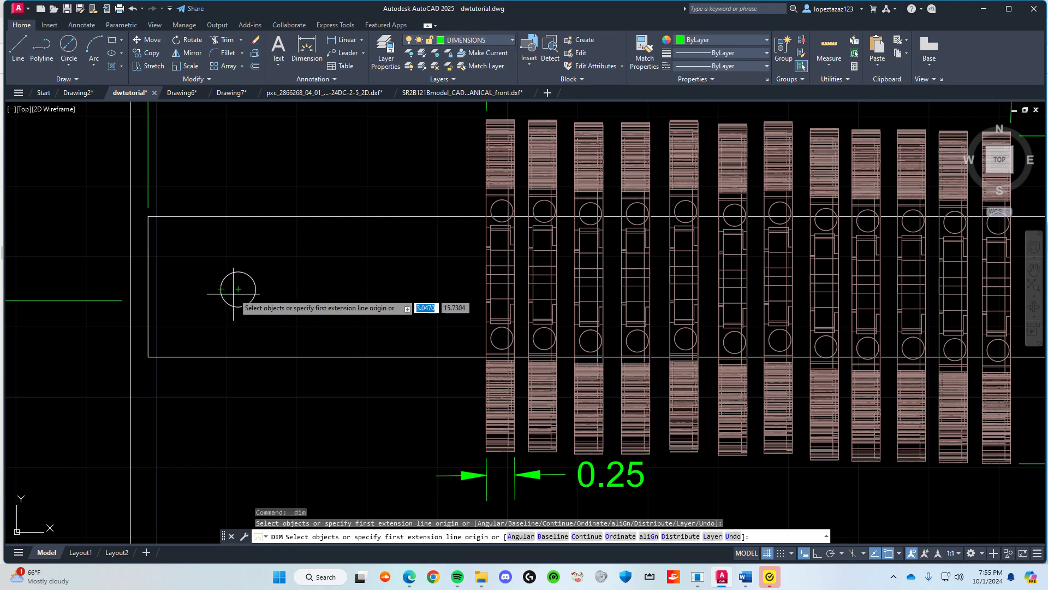
click(221, 289)
key(Escape)
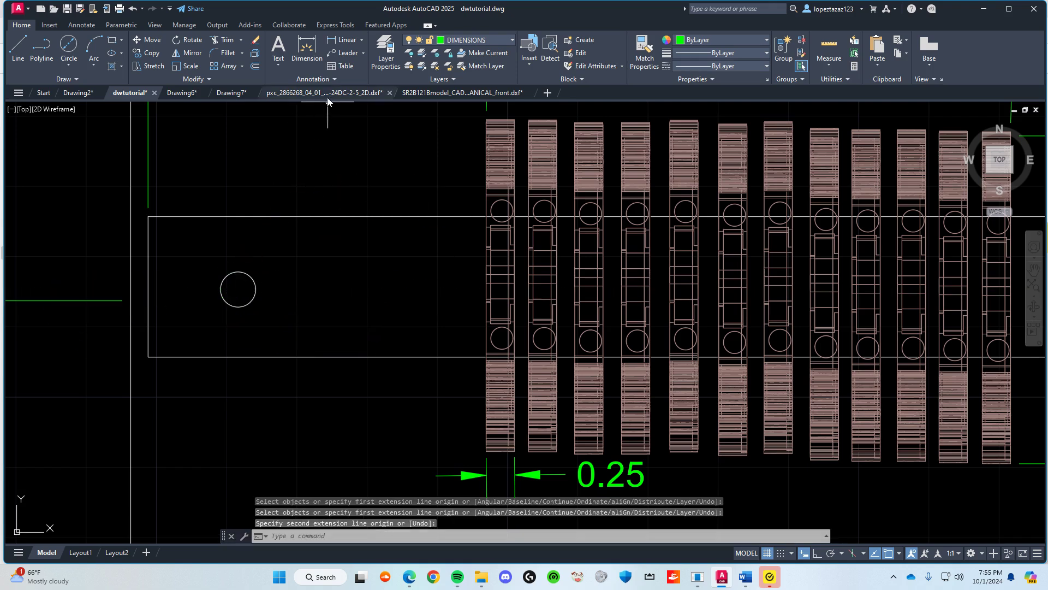
click(350, 54)
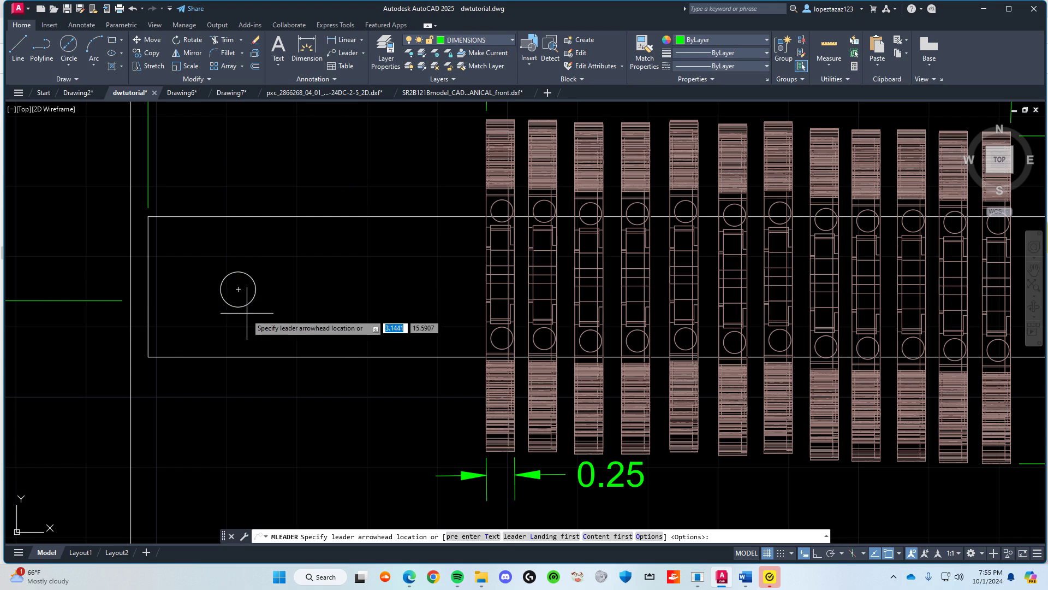
key(Escape)
Step: Add a diameter dimension to the left mounting hole of the uppermost rail, placing its text above and to the right of the hole
text(dim)
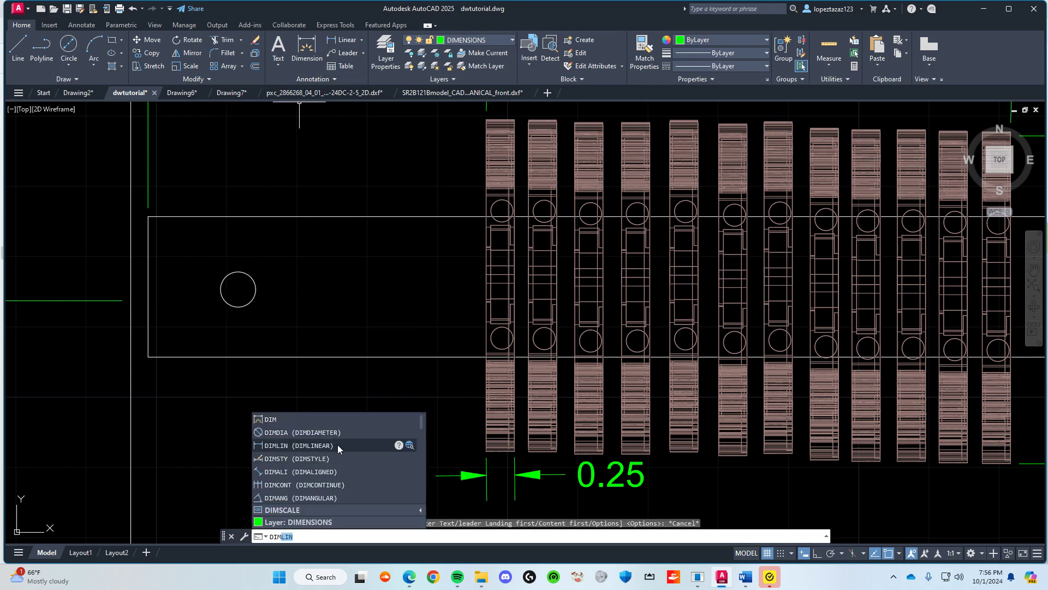
click(334, 433)
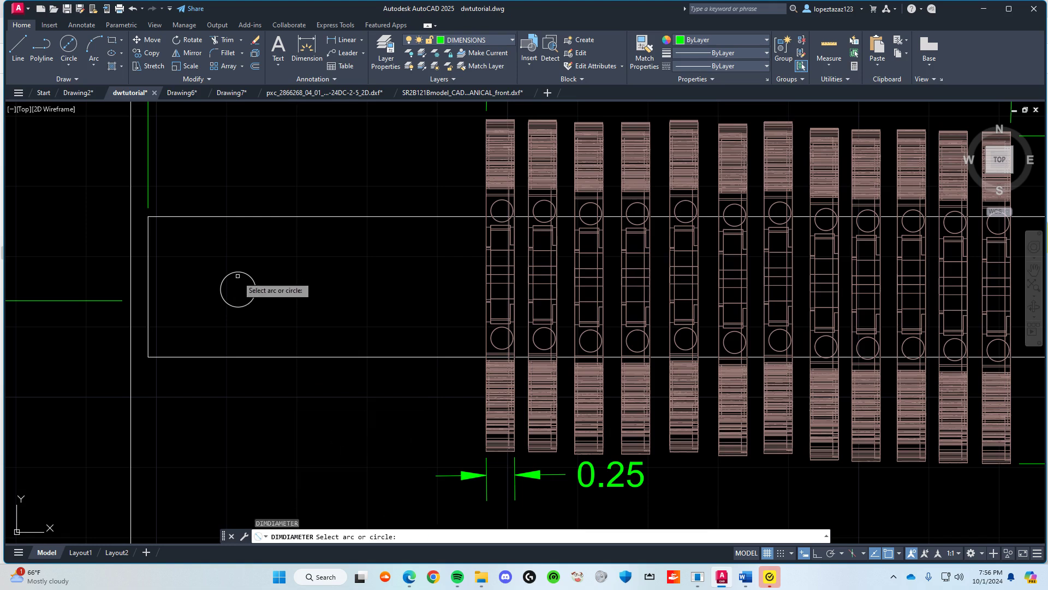
click(238, 276)
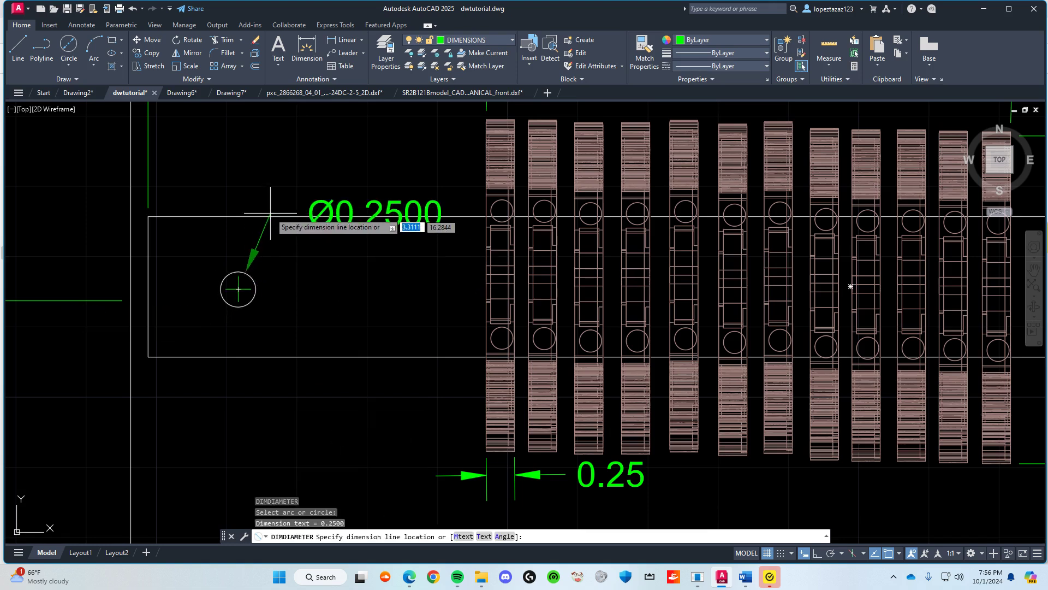
click(251, 179)
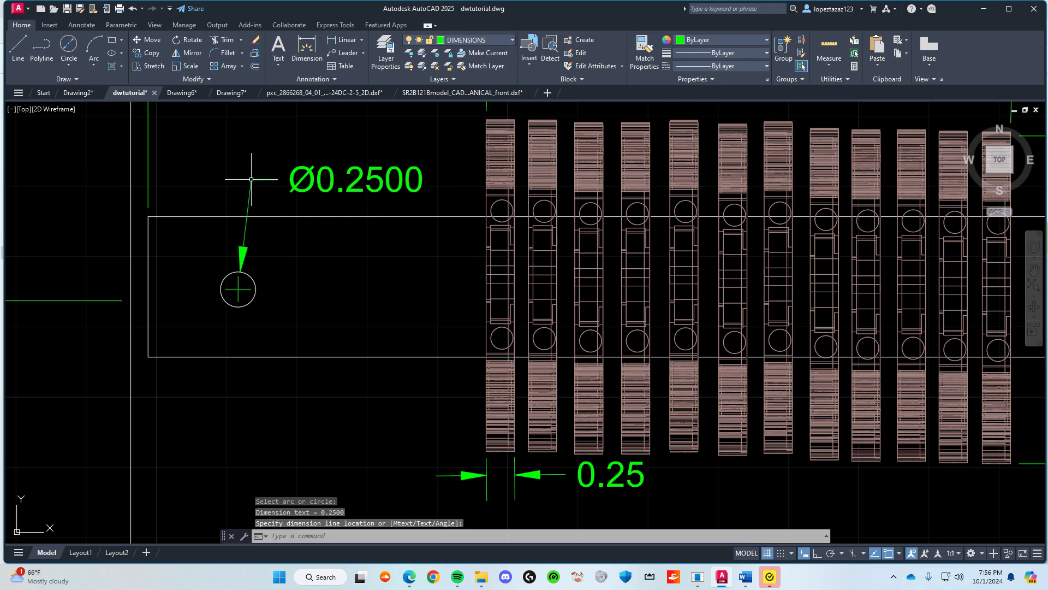
key(Escape)
click(377, 175)
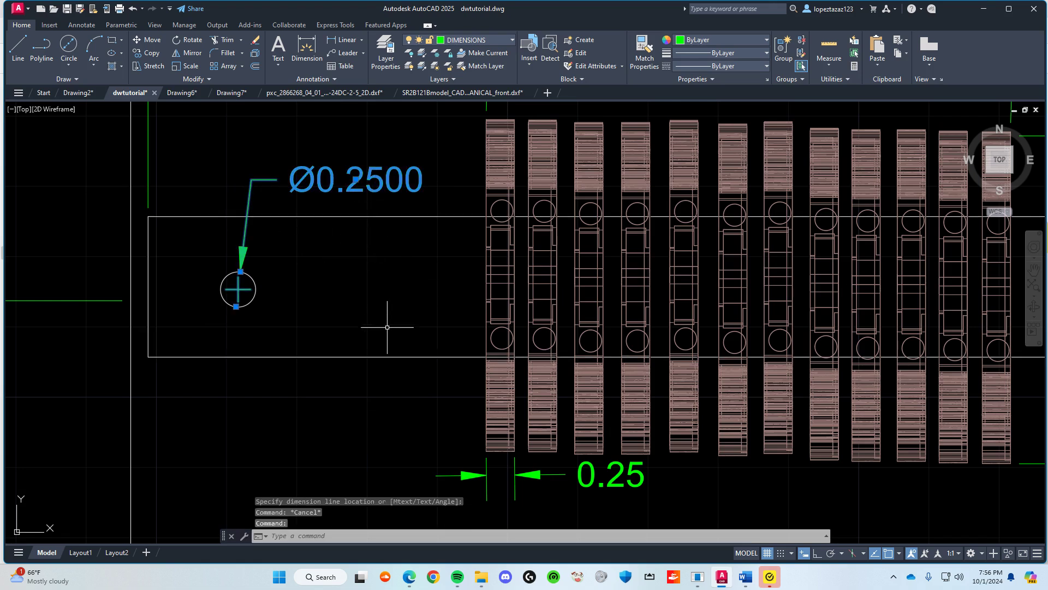
double_click(373, 185)
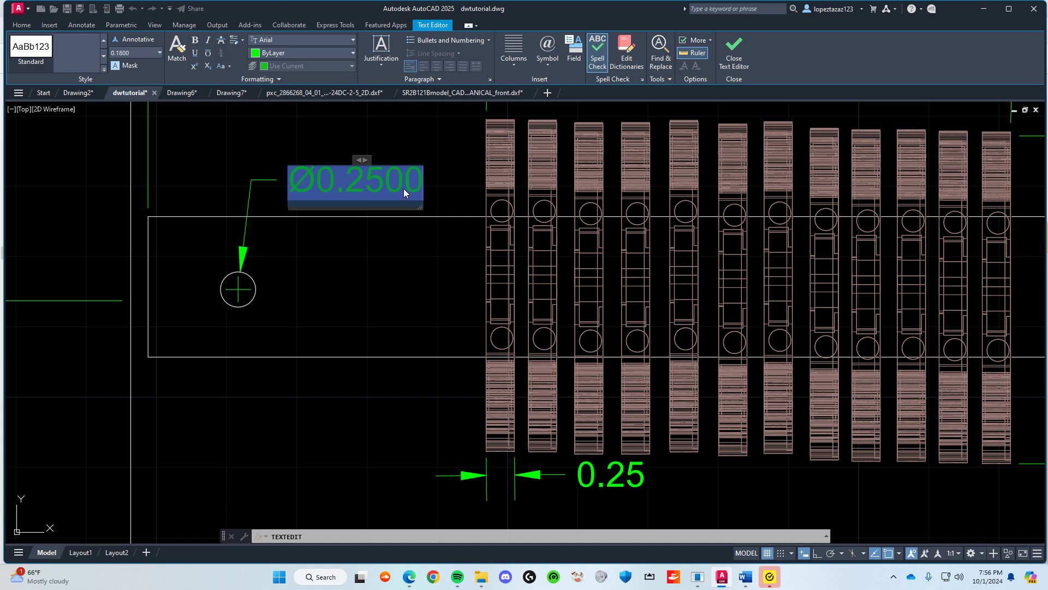
click(383, 247)
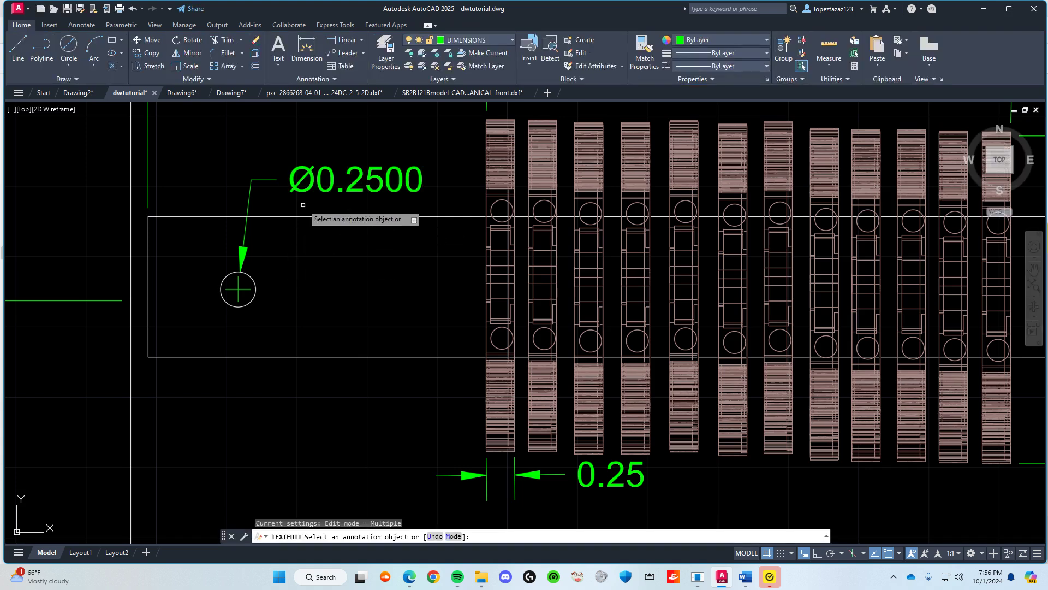
key(Escape)
key(Escape)
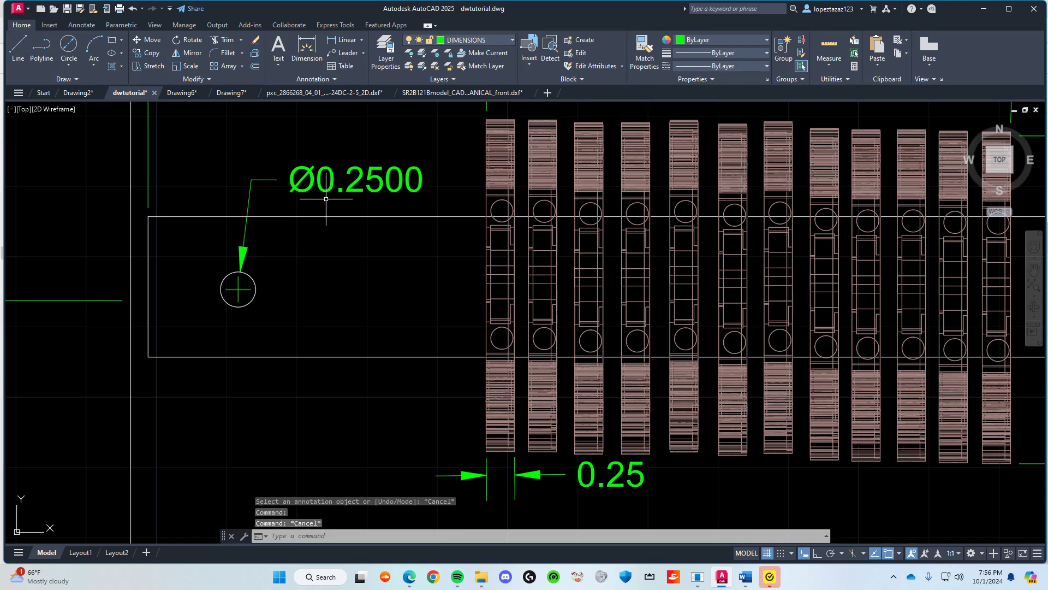
double_click(378, 184)
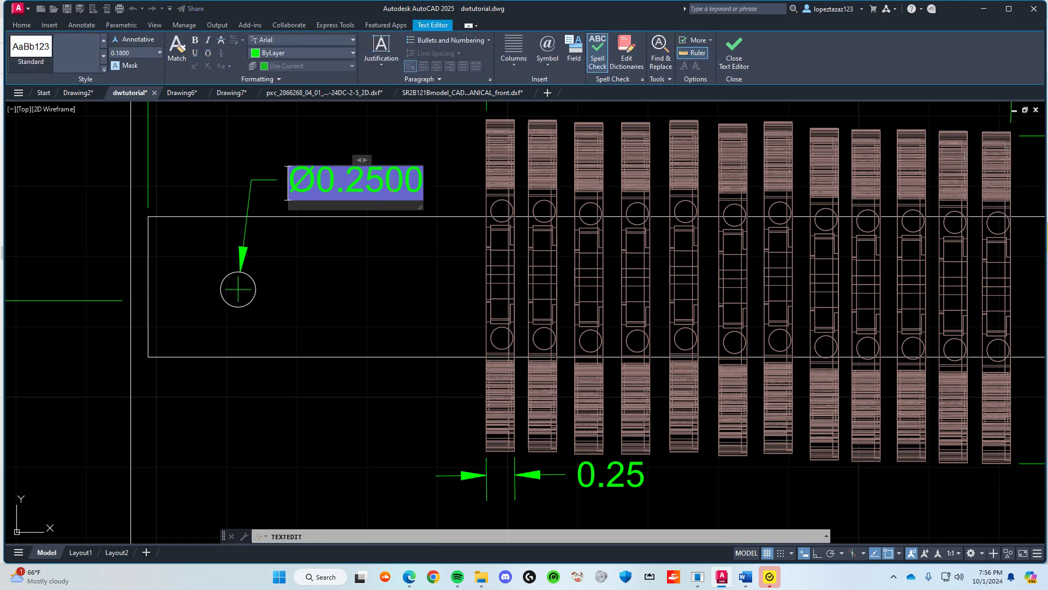
click(402, 224)
key(Escape)
Step: Append (10) to the diameter dimension text of the uppermost rail's left mounting hole and close the text editing
scroll(384, 283, down, 2)
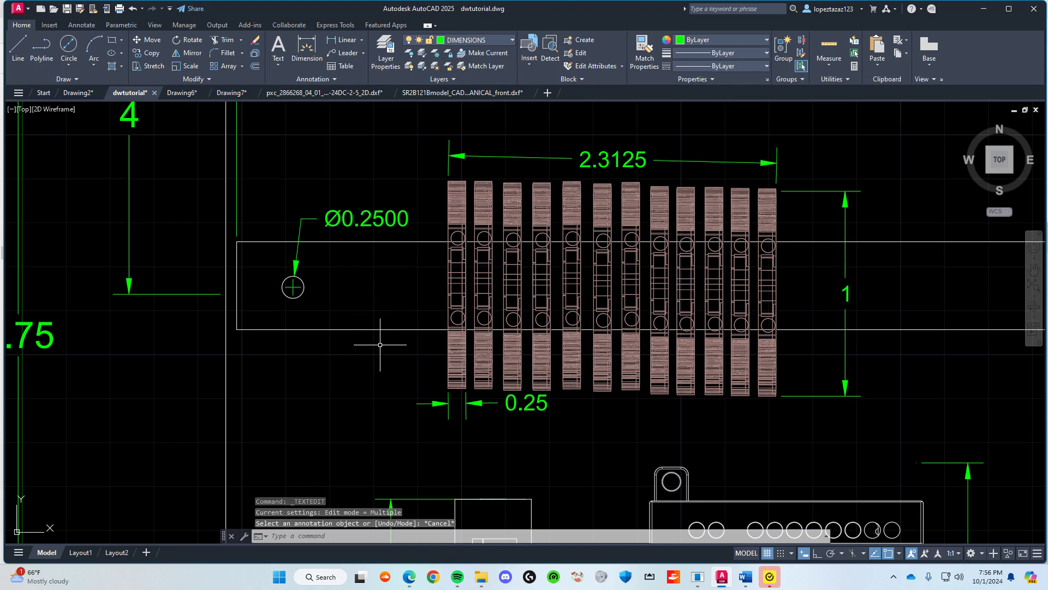
double_click(357, 226)
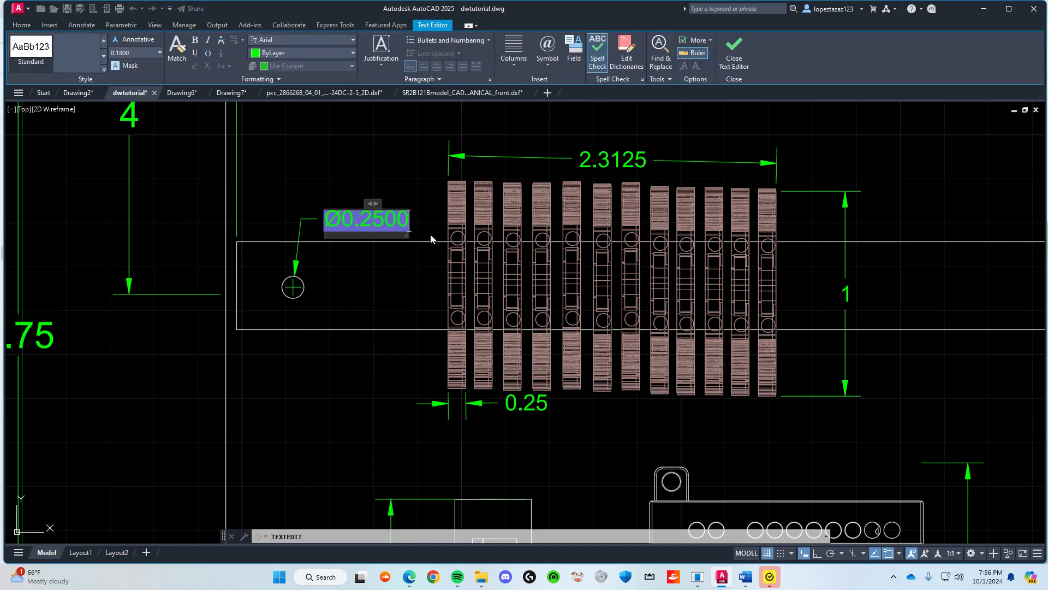
text(()
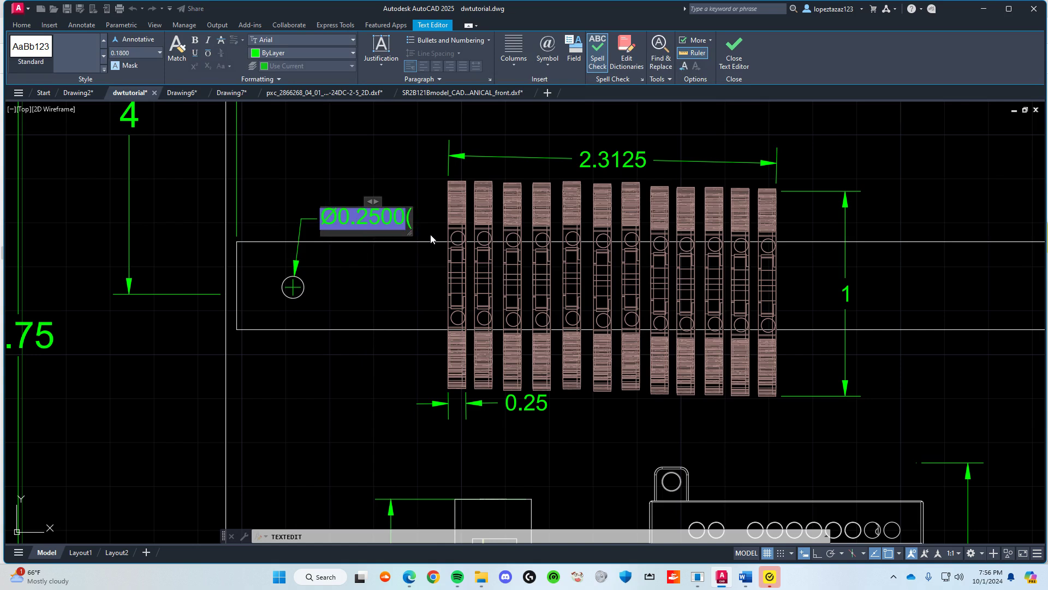
text(10))
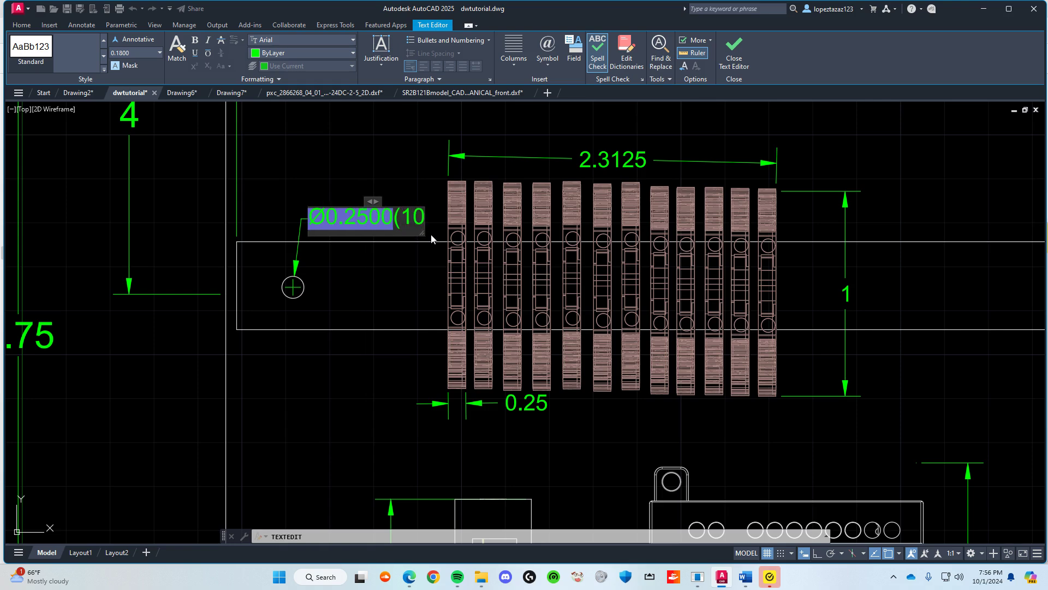
key(Escape)
click(534, 289)
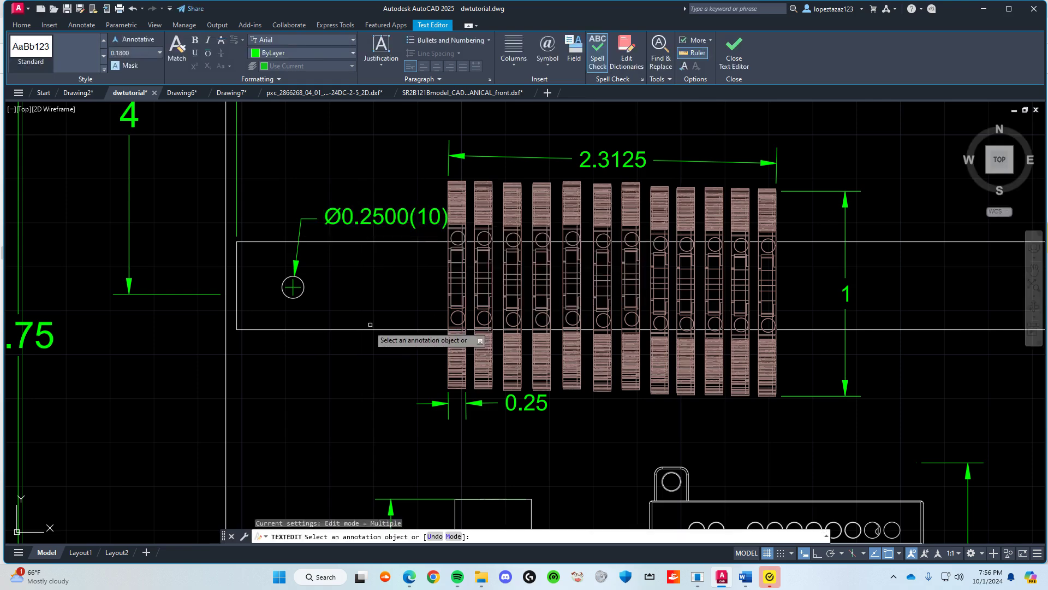
Step: Shift the uppermost rail's hole diameter dimension text slightly upward and deselect it
key(Escape)
click(402, 221)
click(403, 221)
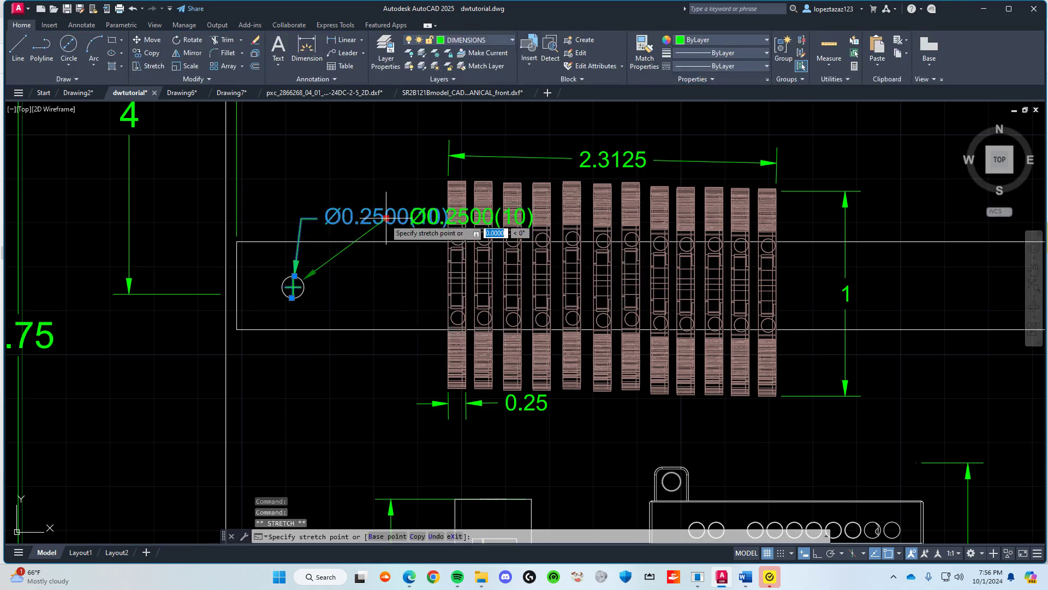
key(Escape)
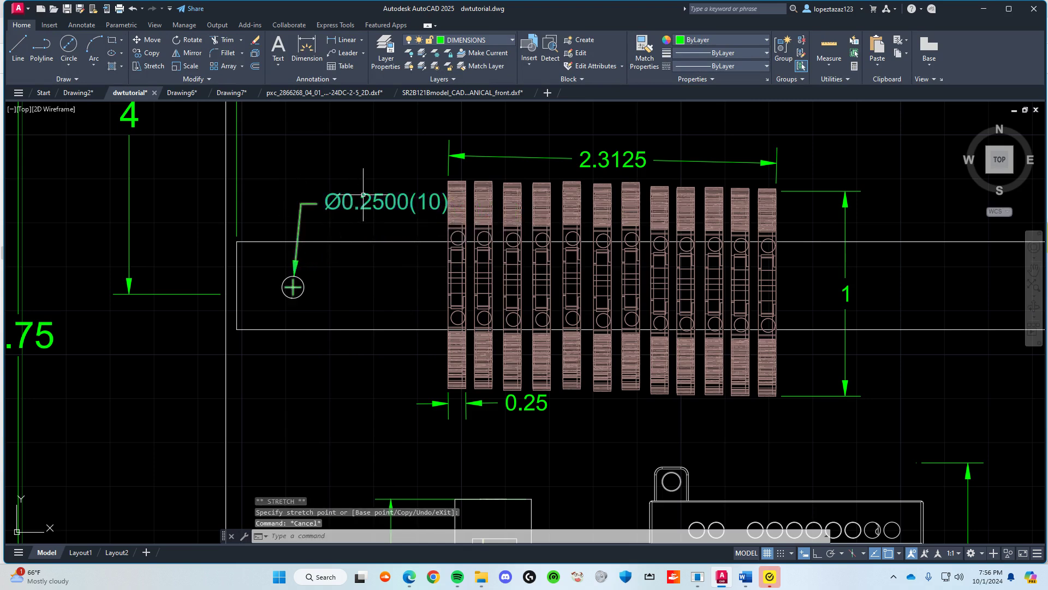
key(Escape)
key(Escape)
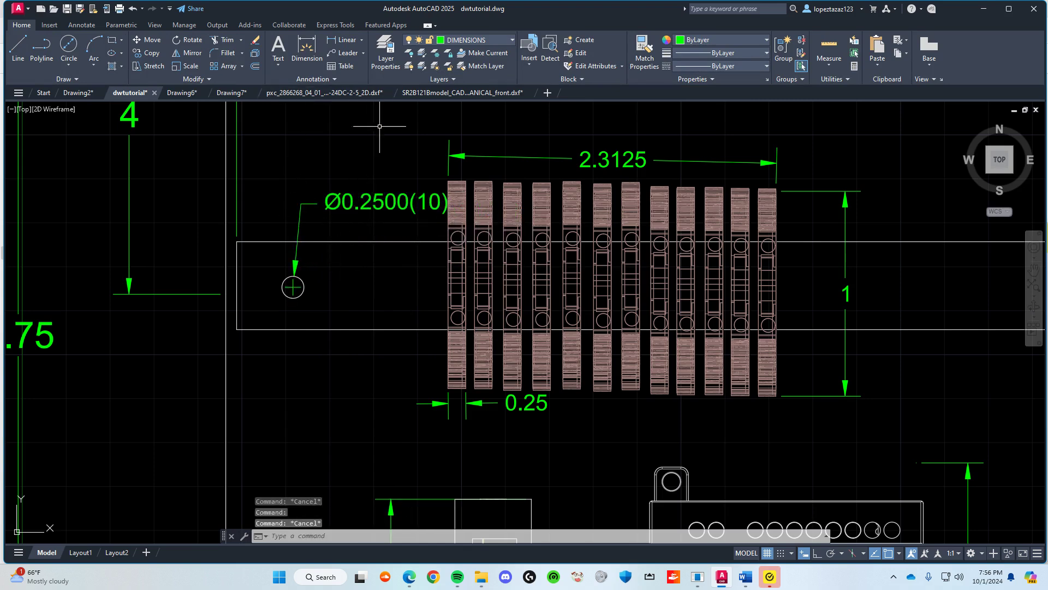
Step: Make layer 1 the current layer
click(385, 51)
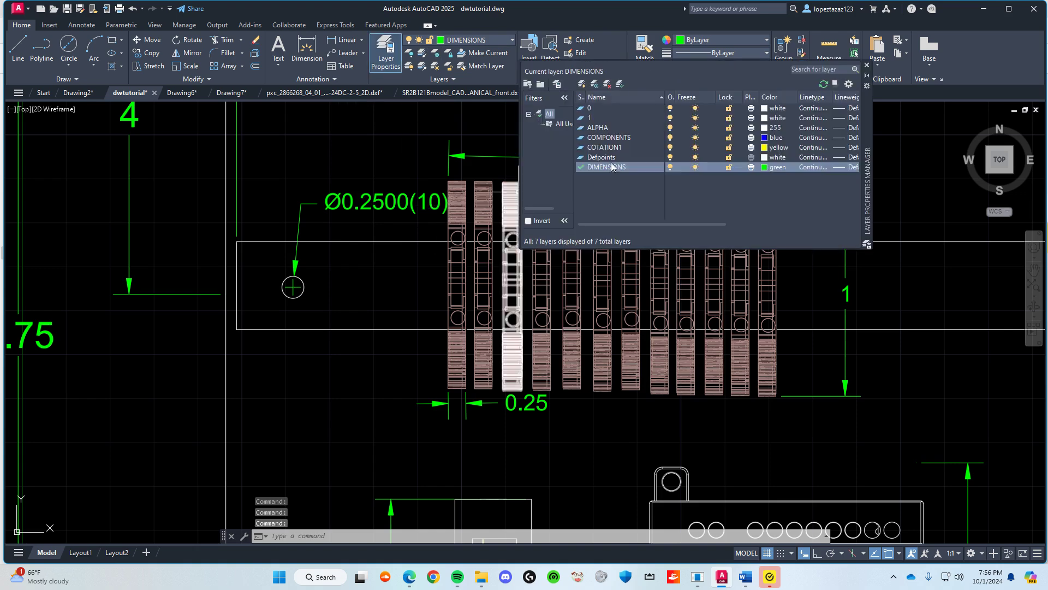
double_click(592, 120)
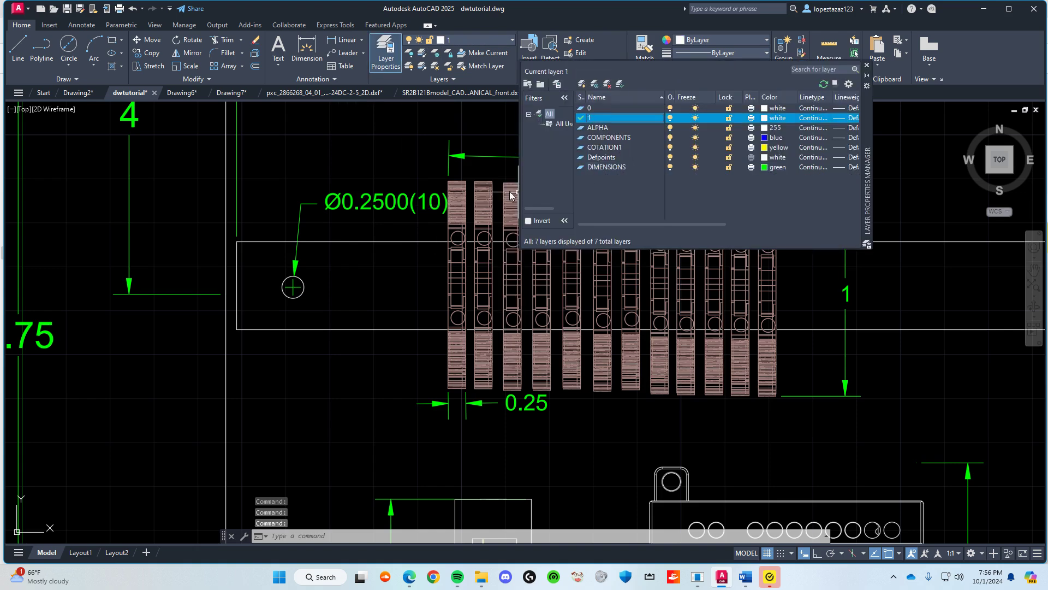
click(386, 52)
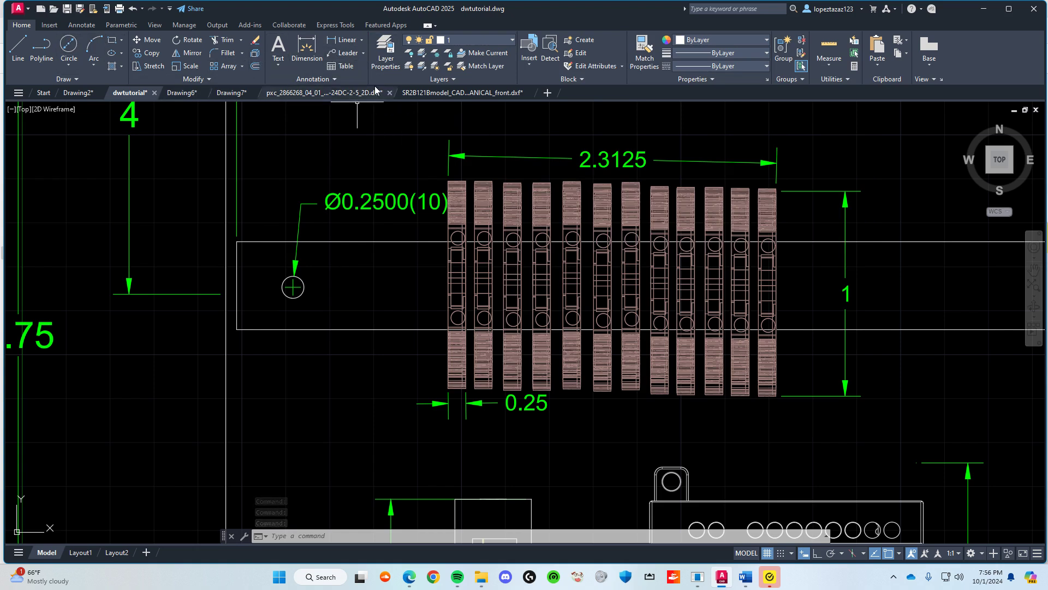
Step: Add center marks to the left and right mounting holes of the uppermost and middle rails
mouse_move(376, 97)
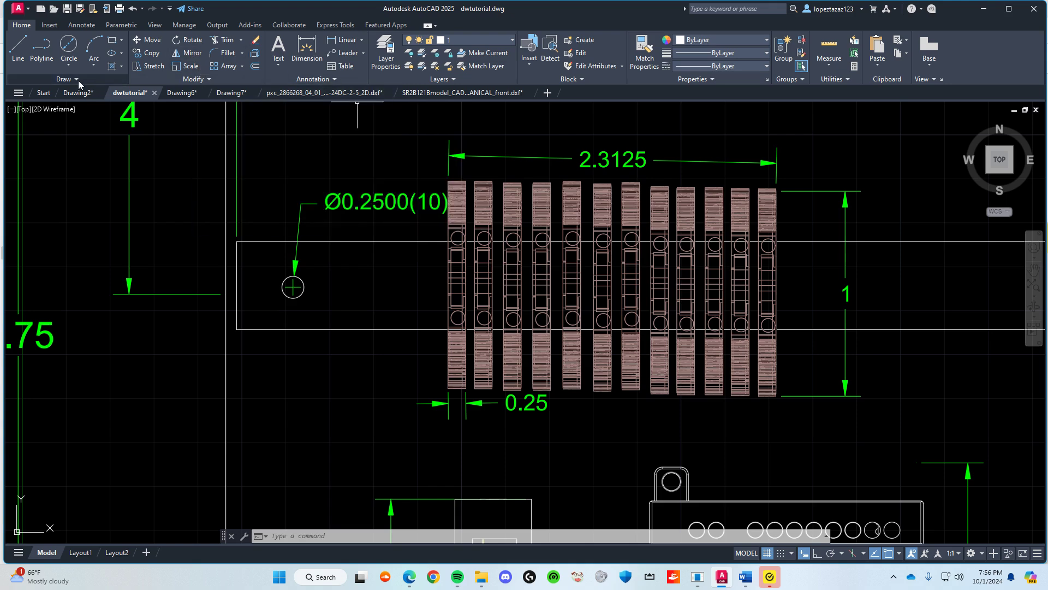
click(49, 25)
click(80, 25)
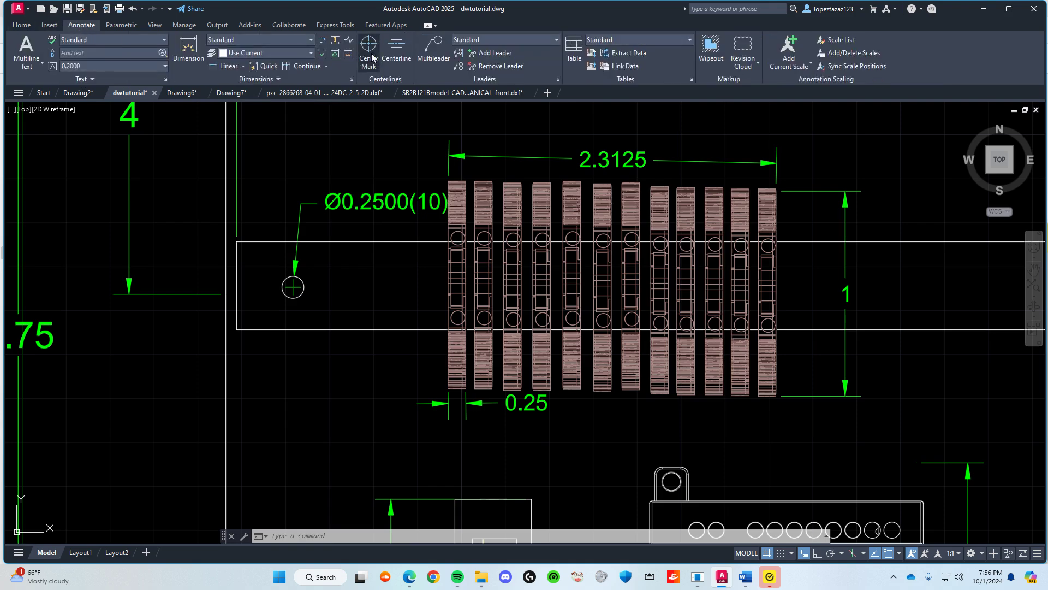
scroll(294, 281, up, 2)
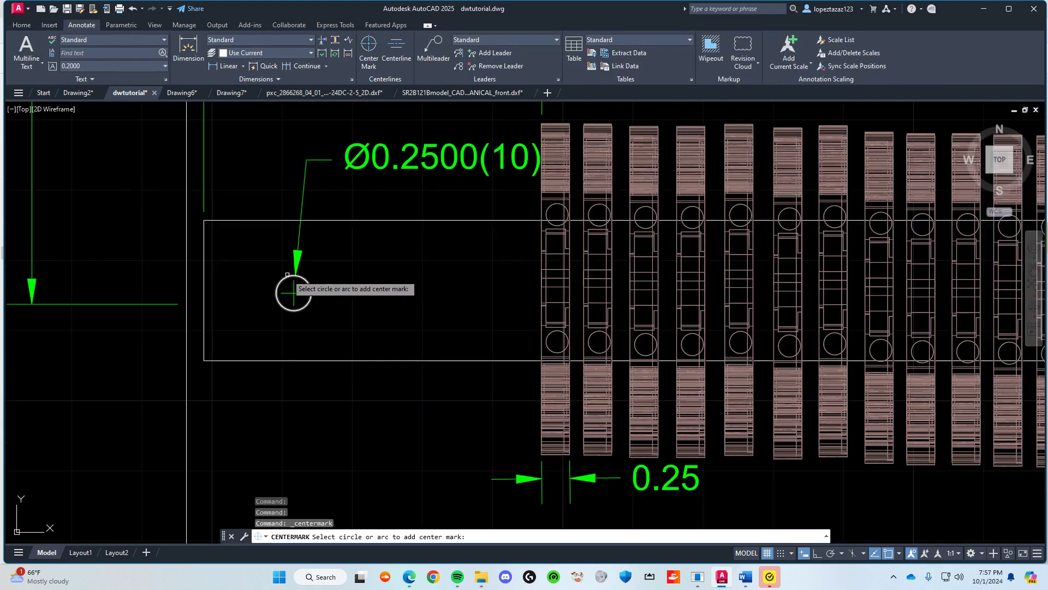
scroll(358, 323, down, 4)
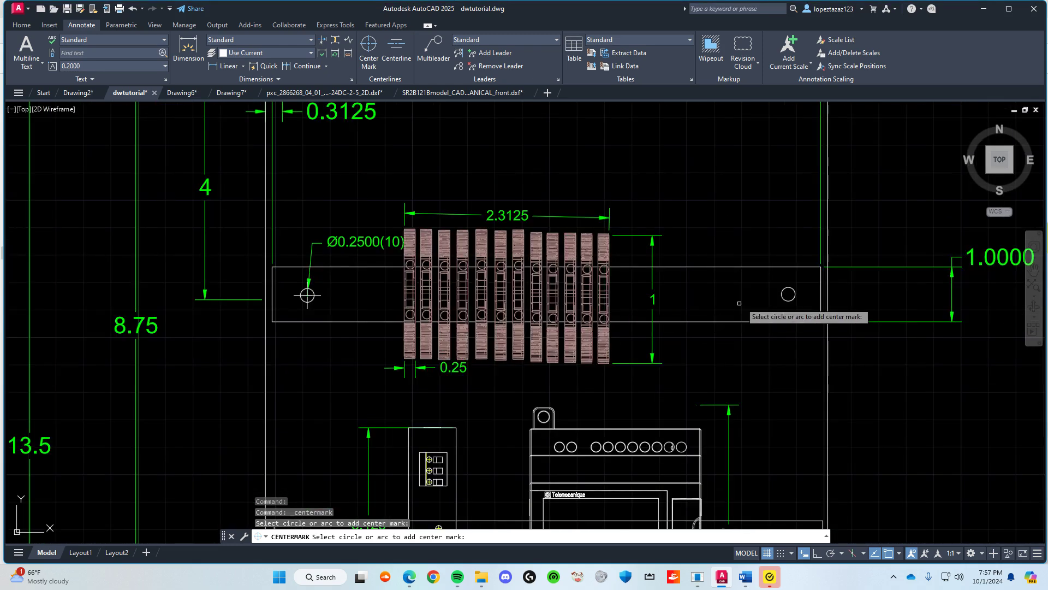
middle_drag(411, 504, 403, 334)
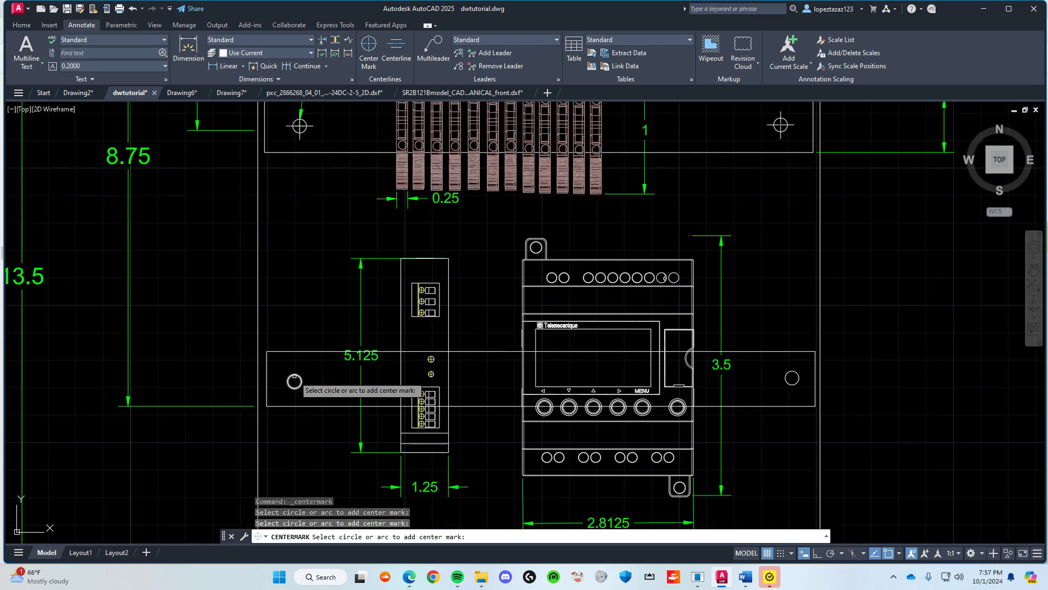
click(793, 370)
Step: Add center marks to the left and right mounting holes of the lowest rail
middle_drag(619, 454, 620, 312)
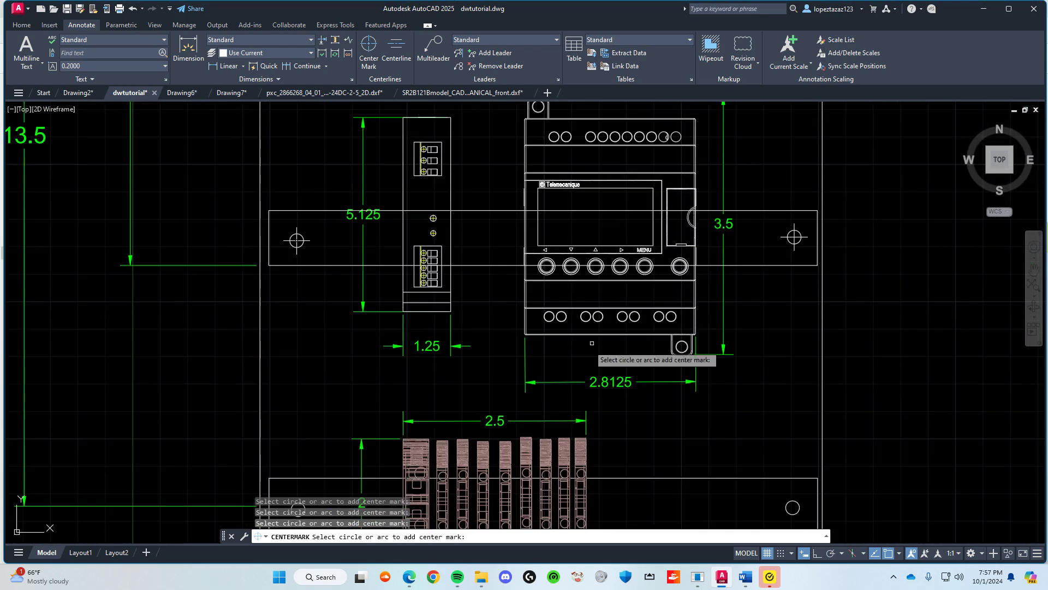
middle_drag(448, 392, 463, 292)
click(312, 408)
click(807, 407)
Step: Add center marks to the panel's lower-left and lower-right corner holes and end the command
middle_drag(531, 397, 515, 187)
click(276, 438)
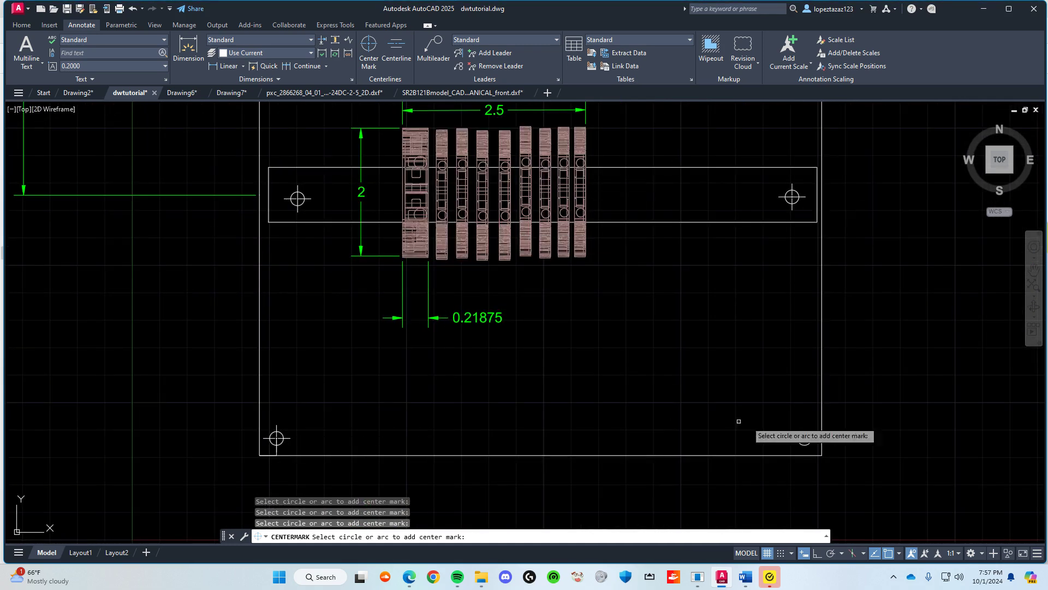
click(804, 438)
middle_drag(506, 362, 498, 339)
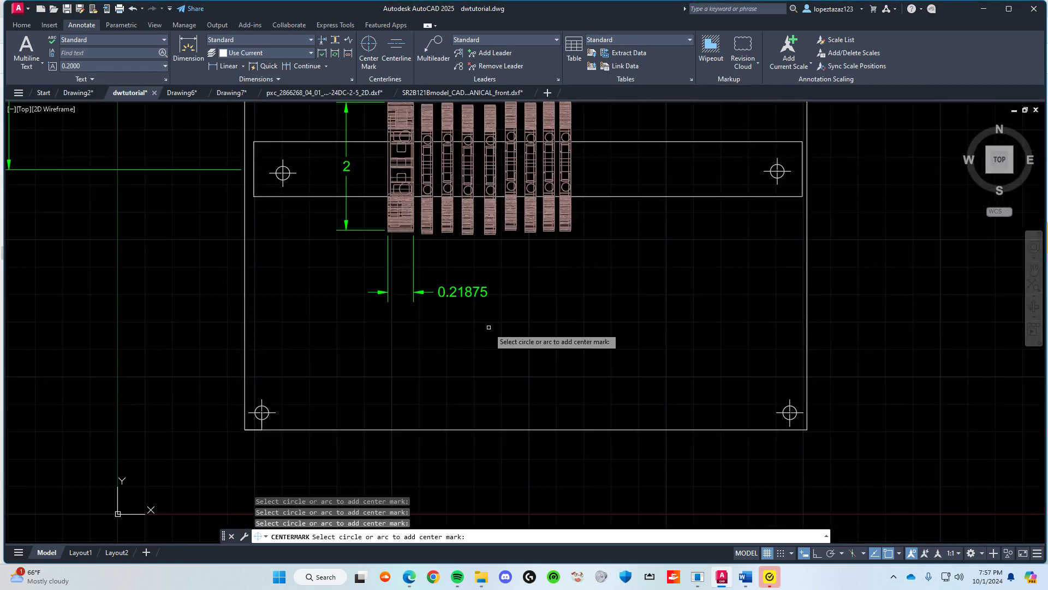
key(Escape)
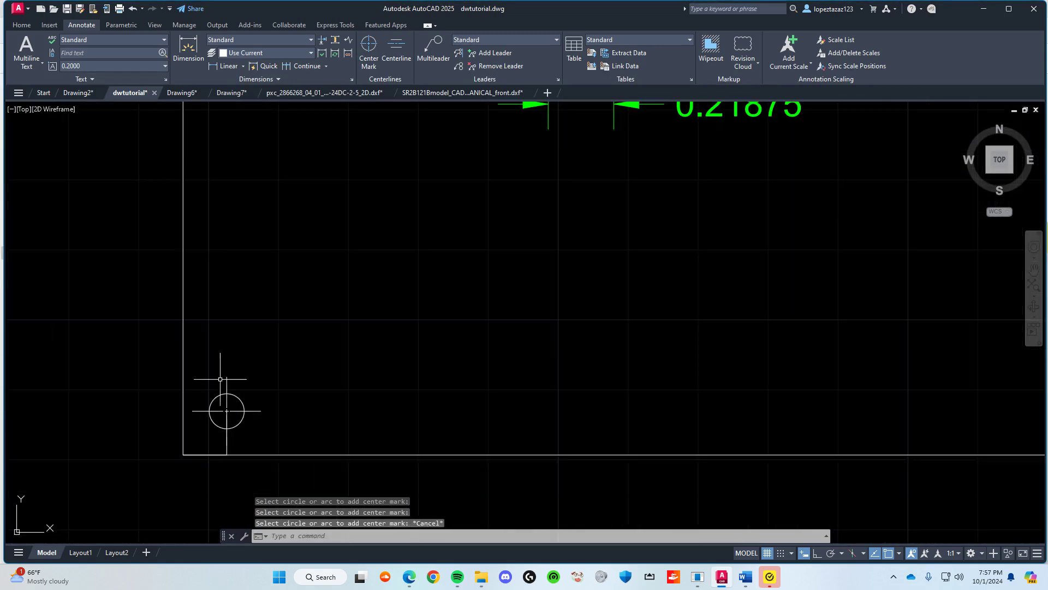
Step: Shorten the upper extension of the panel's lower-left hole center mark to just outside the circle
click(226, 388)
key(Escape)
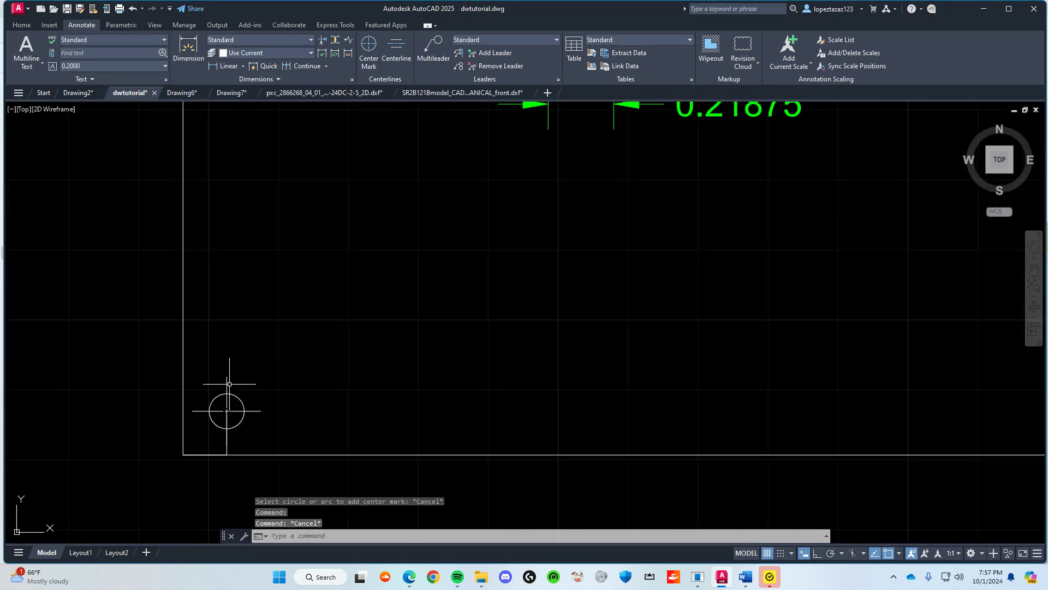
click(226, 391)
scroll(246, 371, up, 4)
click(227, 376)
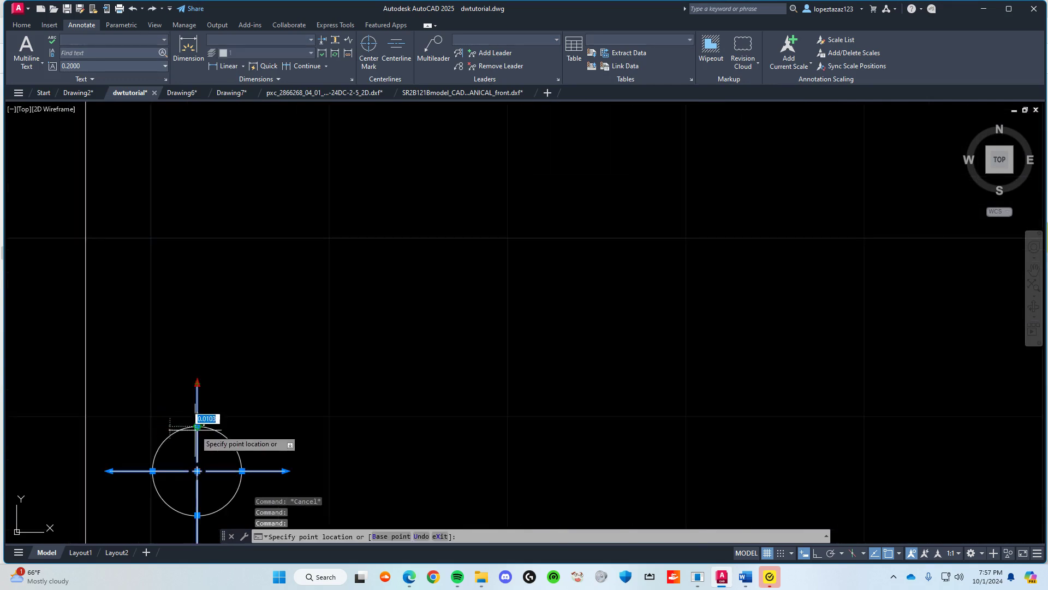
click(197, 411)
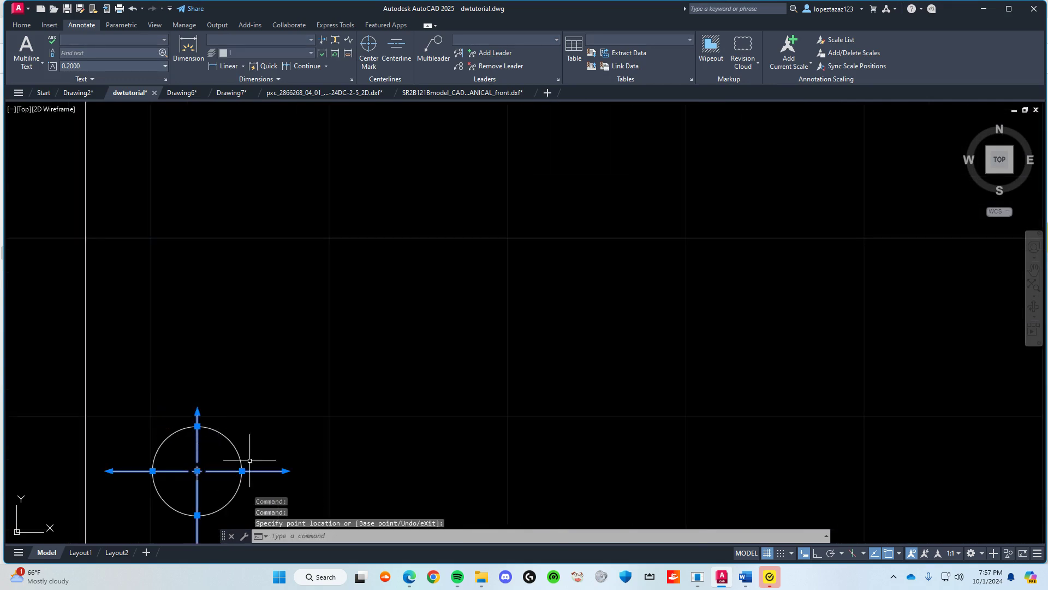
click(198, 426)
key(Escape)
key(Escape)
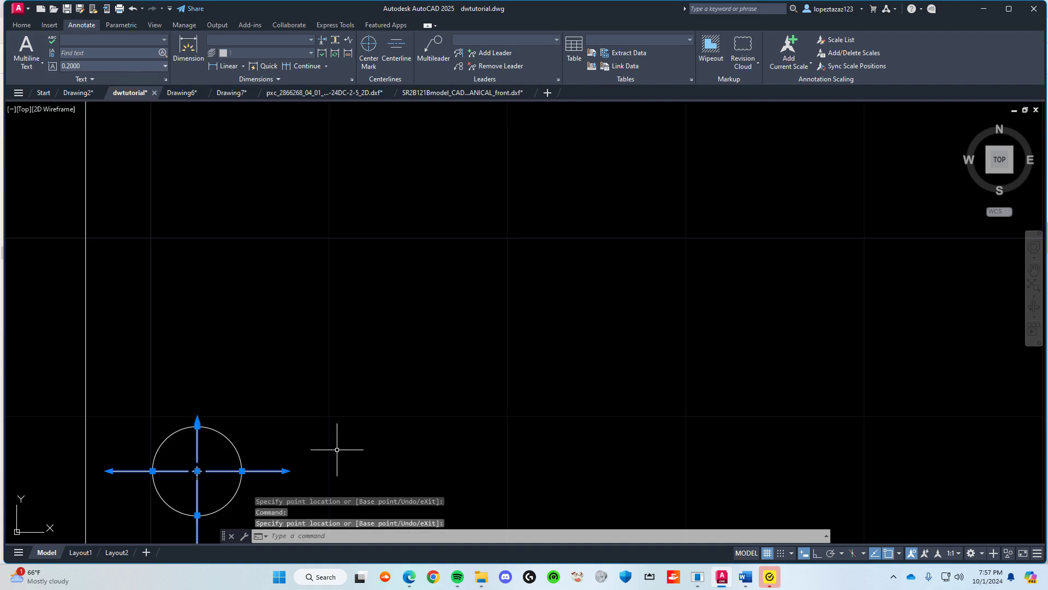
Step: Shorten the right extension of the panel's lower-left hole center mark back to the circle's edge
click(277, 468)
click(276, 471)
click(284, 471)
click(242, 471)
key(Escape)
Step: Shorten the left and lower extensions of the panel's lower-left hole center mark to the circle's edge
middle_drag(259, 439, 375, 357)
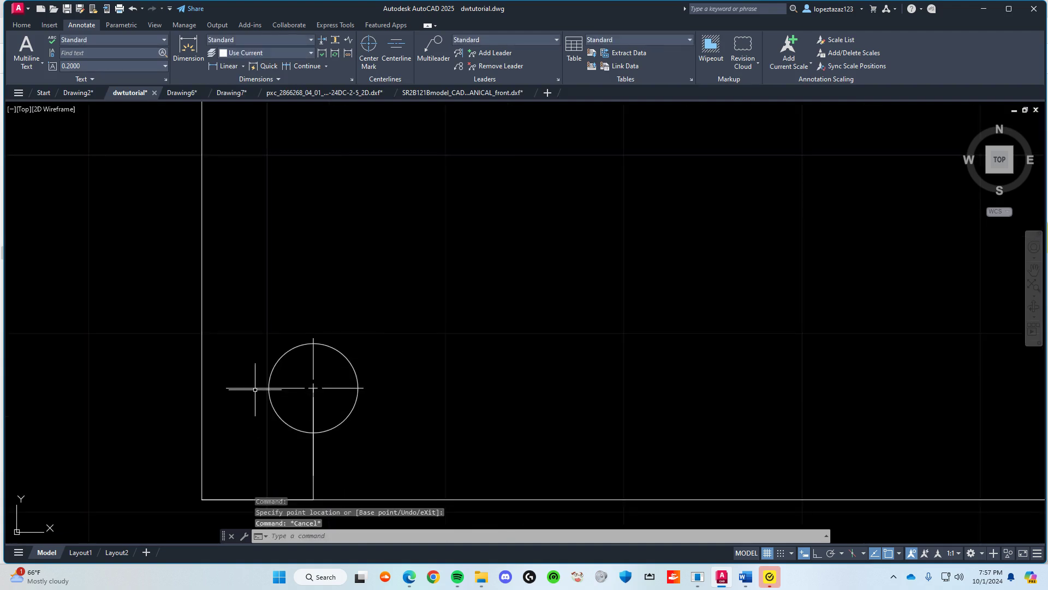
click(256, 388)
click(225, 388)
click(269, 388)
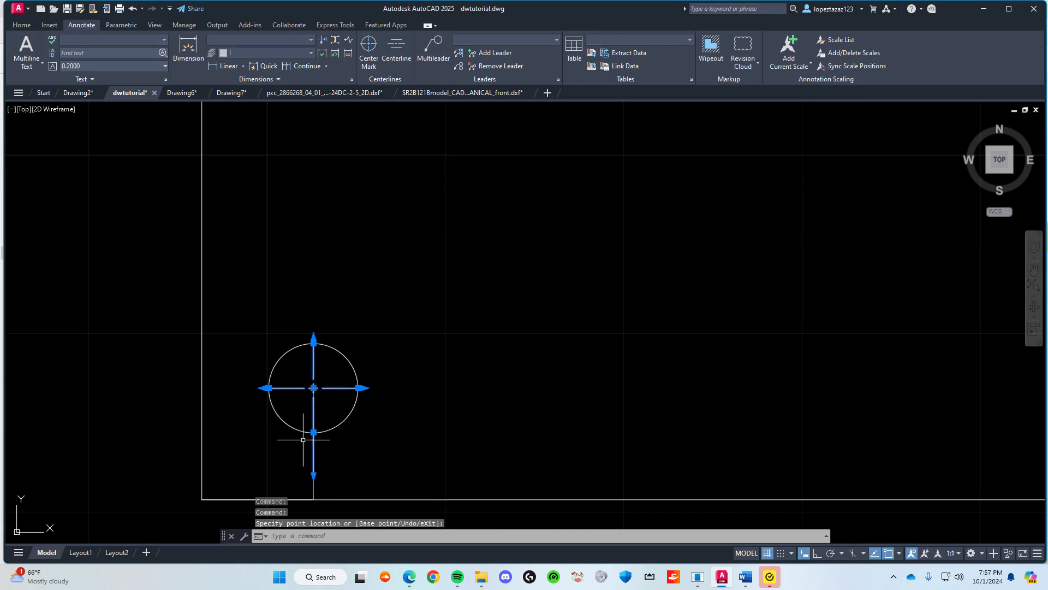
click(313, 475)
click(313, 431)
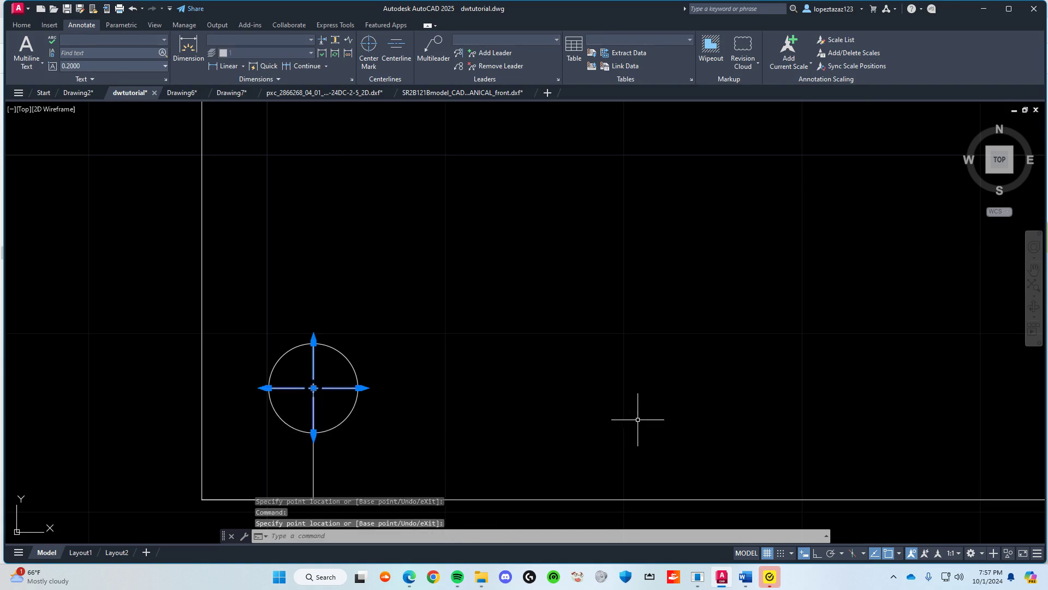
Step: Erase the leftover vertical line running from the lower-left hole's center to the panel's bottom edge
scroll(504, 404, down, 4)
middle_drag(604, 386, 491, 390)
key(Escape)
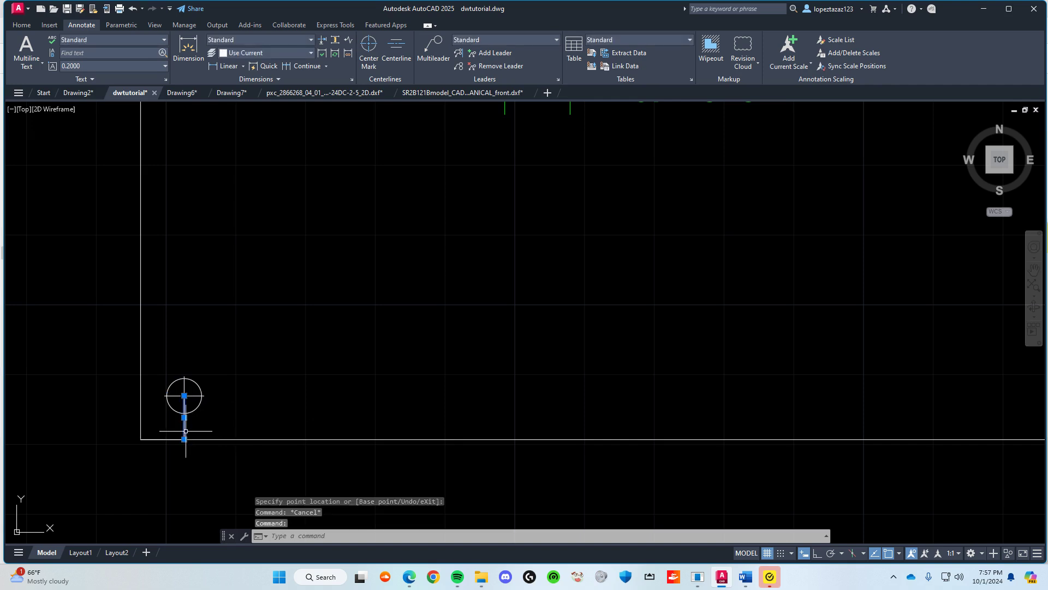
key(Delete)
scroll(175, 440, up, 2)
click(168, 435)
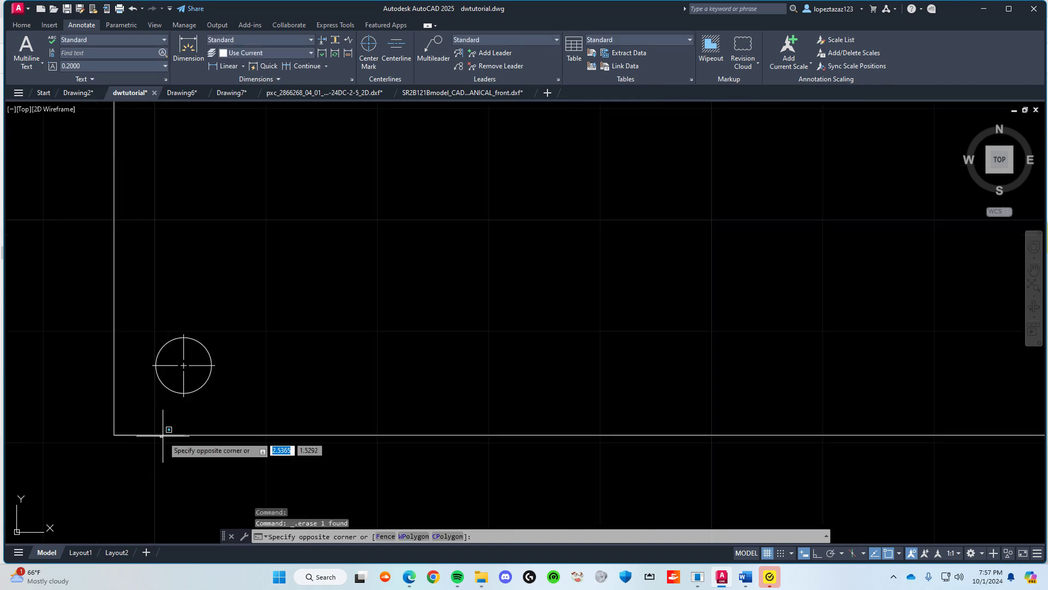
Step: Shorten the lower extension of the panel's lower-right hole center mark to the circle's edge
scroll(491, 415, down, 2)
middle_drag(627, 391, 255, 353)
scroll(802, 394, up, 1)
click(844, 385)
click(845, 385)
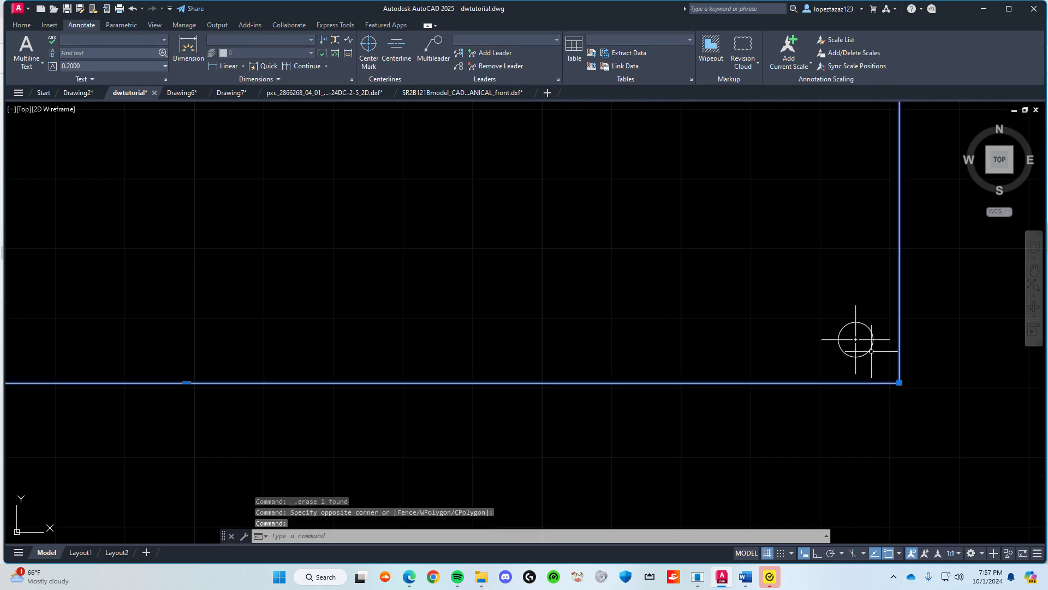
key(Escape)
click(856, 360)
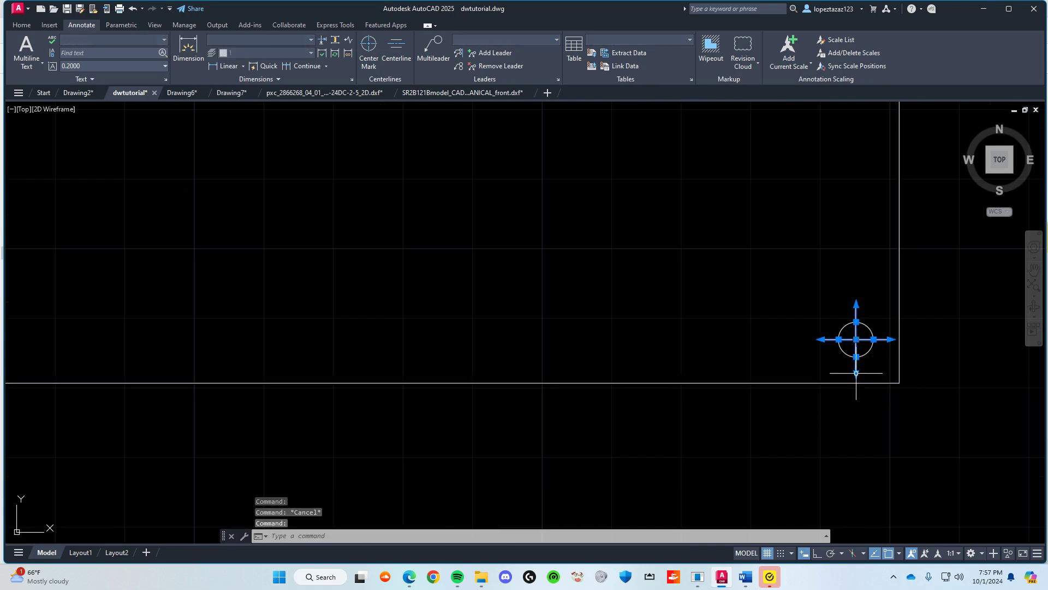
click(856, 357)
Step: Shorten the left, right and upper extensions of the panel's lower-right hole center mark to the circle, and save the drawing
scroll(860, 359, up, 3)
click(763, 307)
click(800, 307)
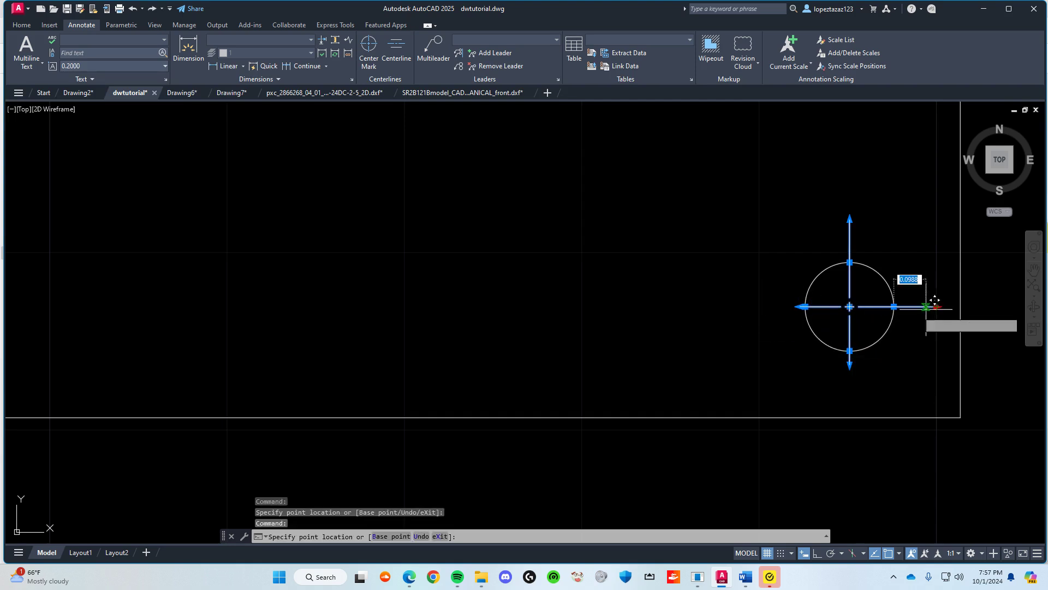
click(902, 307)
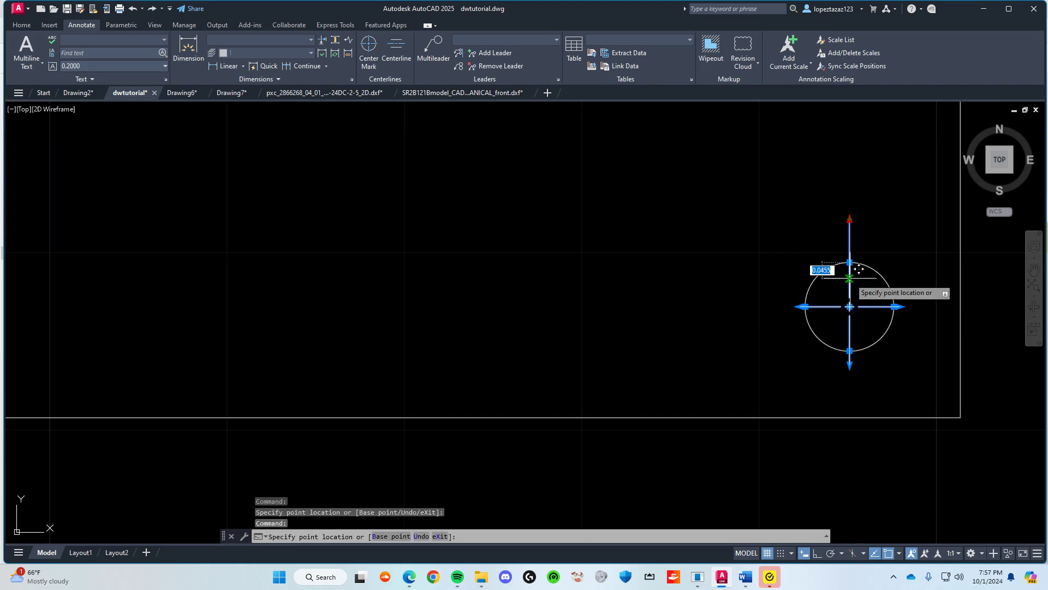
scroll(710, 251, down, 5)
key(Escape)
scroll(609, 292, down, 3)
scroll(470, 375, up, 3)
key(ctrl+s)
Step: Shorten the four extensions of the center mark on the bottom rail's right mounting hole to the circle's edge
scroll(510, 346, up, 3)
scroll(512, 330, up, 3)
click(512, 330)
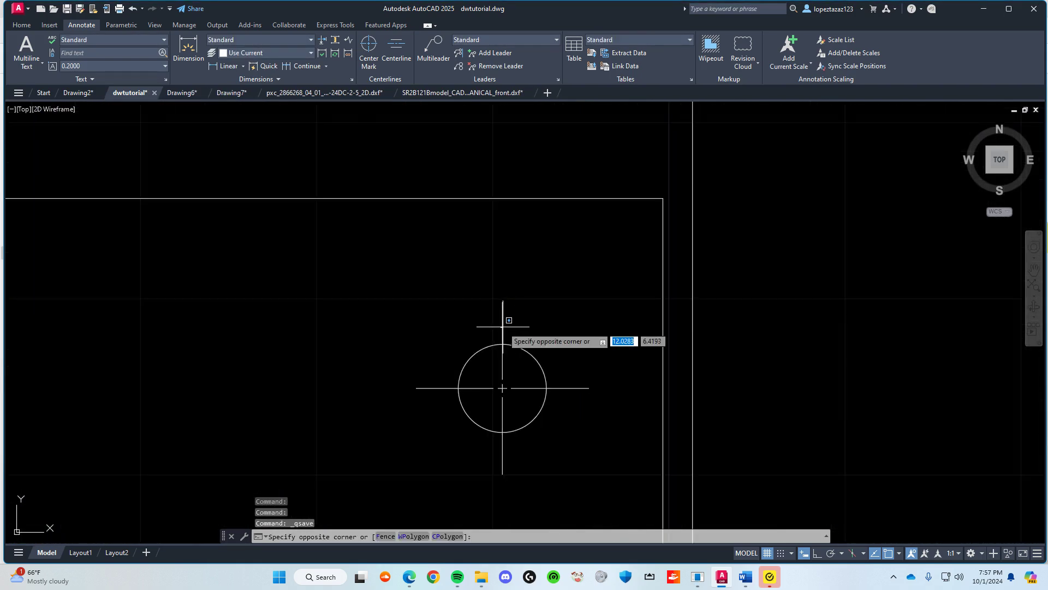
click(501, 323)
click(502, 301)
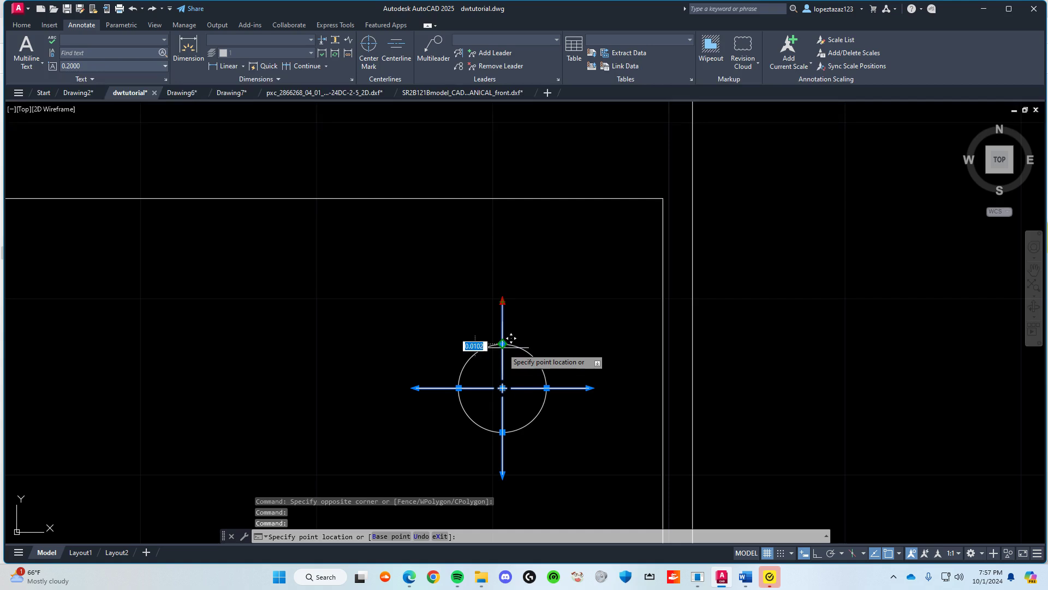
click(549, 388)
click(415, 388)
click(502, 474)
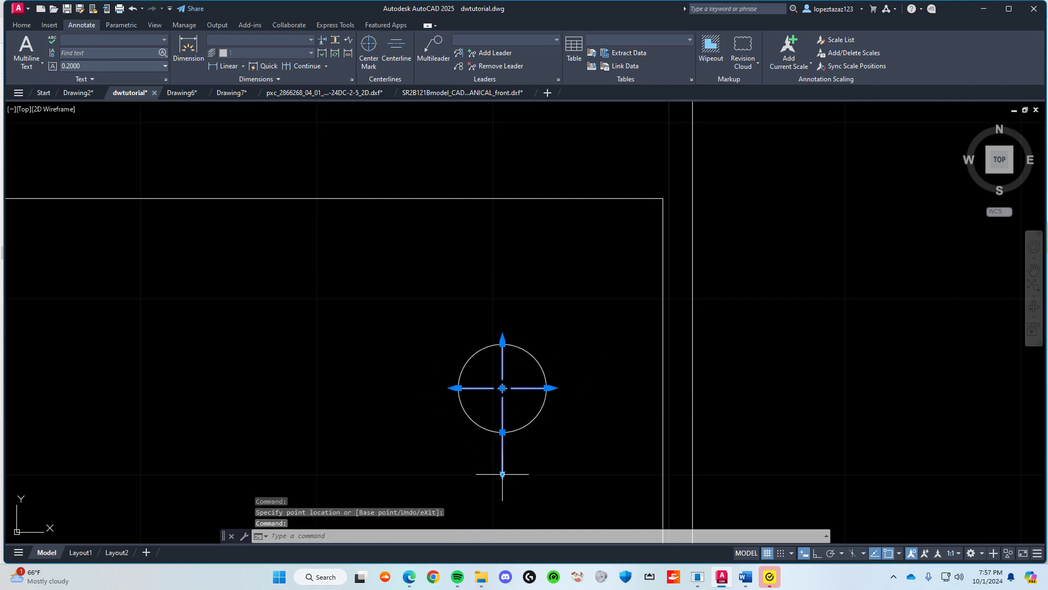
click(503, 432)
Step: Shorten all four extensions of the center mark on the bottom rail's left mounting hole to the circle's edge
scroll(339, 419, down, 2)
middle_drag(317, 407, 682, 398)
middle_drag(238, 321, 671, 318)
scroll(672, 318, down, 2)
scroll(336, 340, down, 1)
scroll(211, 338, up, 2)
middle_drag(202, 345, 214, 315)
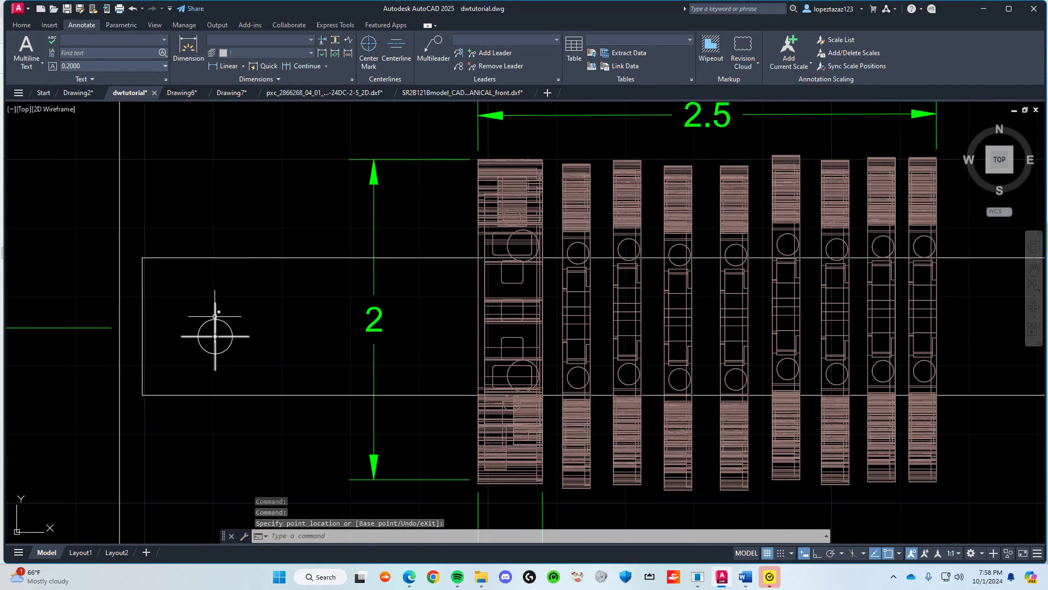
click(215, 316)
scroll(220, 314, up, 2)
click(213, 296)
click(213, 298)
click(213, 297)
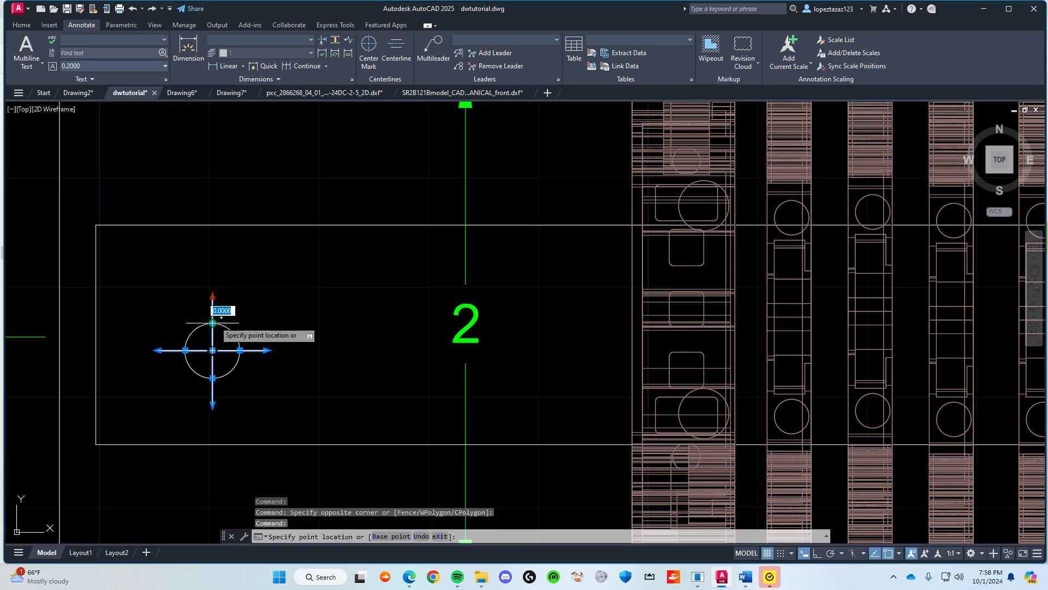
click(213, 323)
click(249, 350)
click(213, 377)
click(159, 350)
click(185, 350)
Step: Shorten the four extensions of the center mark on the middle rail's left mounting hole to the circle
scroll(355, 341, down, 4)
middle_drag(436, 224, 412, 347)
scroll(413, 347, down, 4)
middle_drag(419, 235, 406, 263)
scroll(365, 245, up, 6)
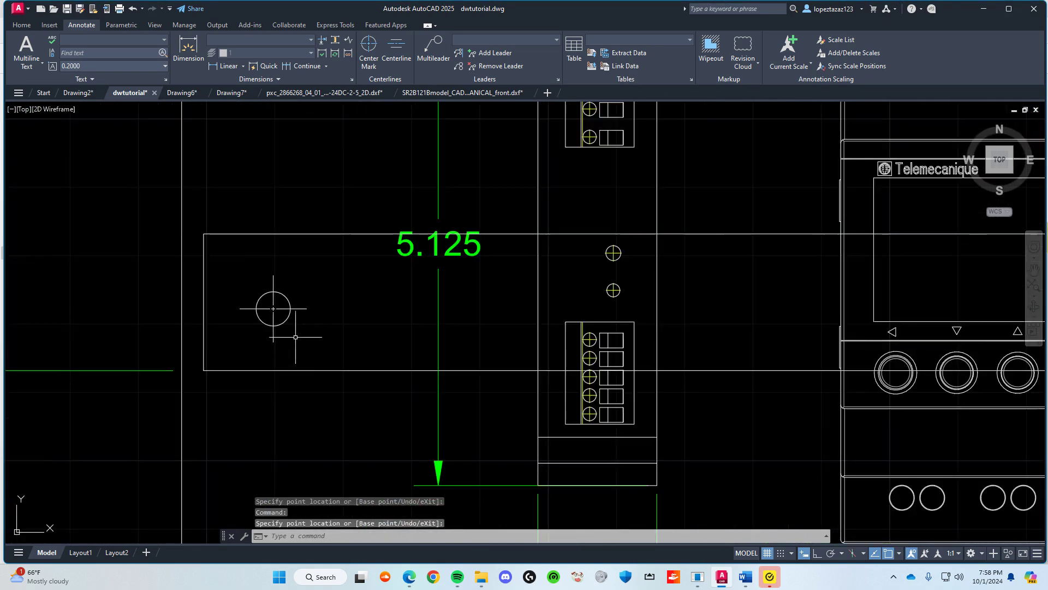
click(273, 289)
click(274, 274)
click(274, 290)
click(307, 308)
click(290, 308)
click(273, 342)
click(273, 326)
click(256, 308)
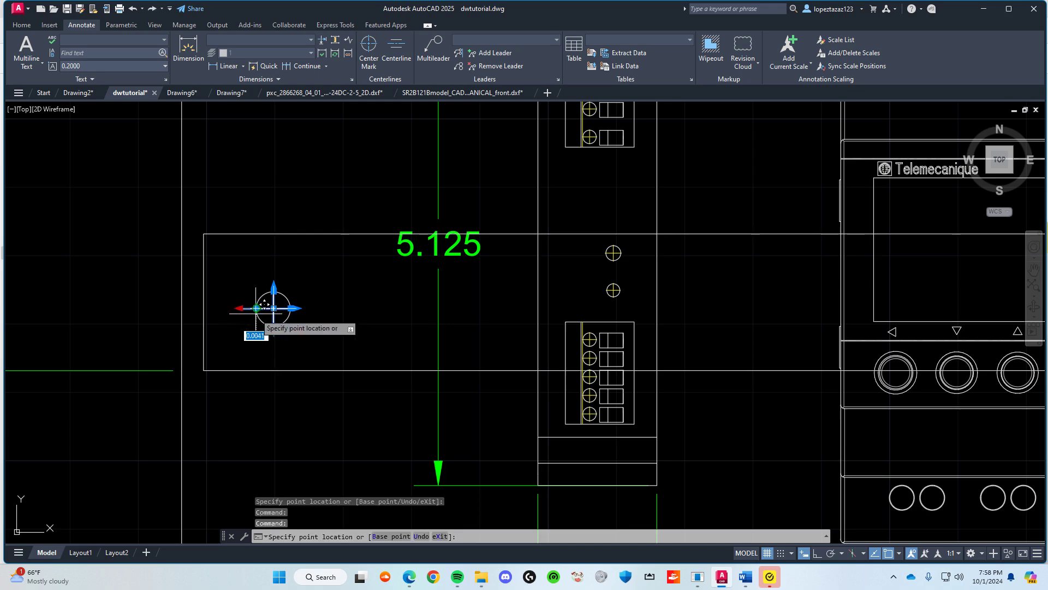
key(Escape)
Step: Shorten the four extensions of the center mark on the middle rail's right mounting hole to the circle
scroll(426, 328, down, 4)
scroll(565, 292, up, 6)
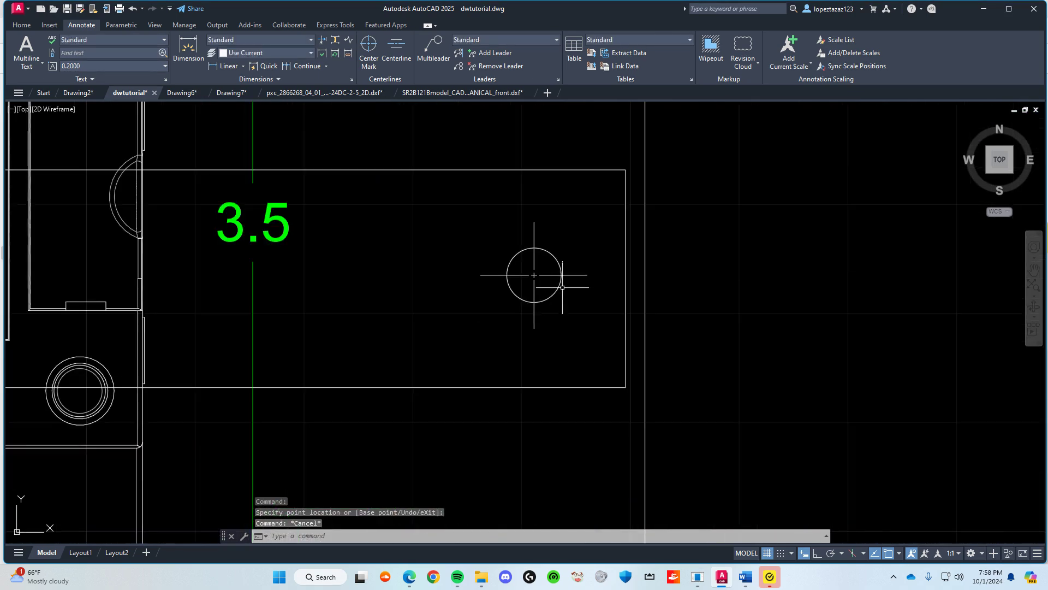
click(535, 232)
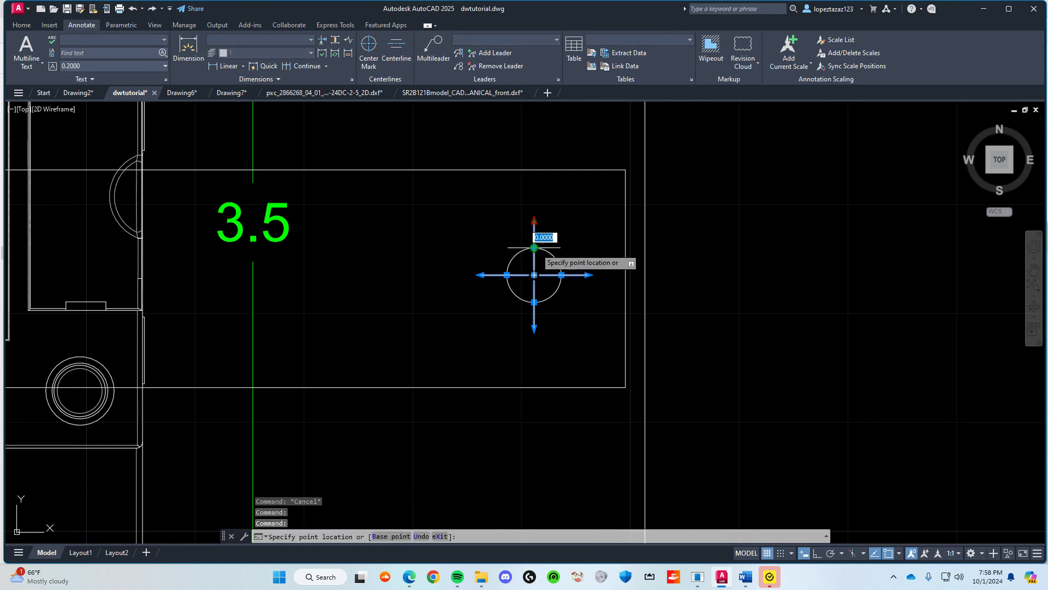
click(588, 275)
click(587, 275)
click(562, 275)
click(480, 274)
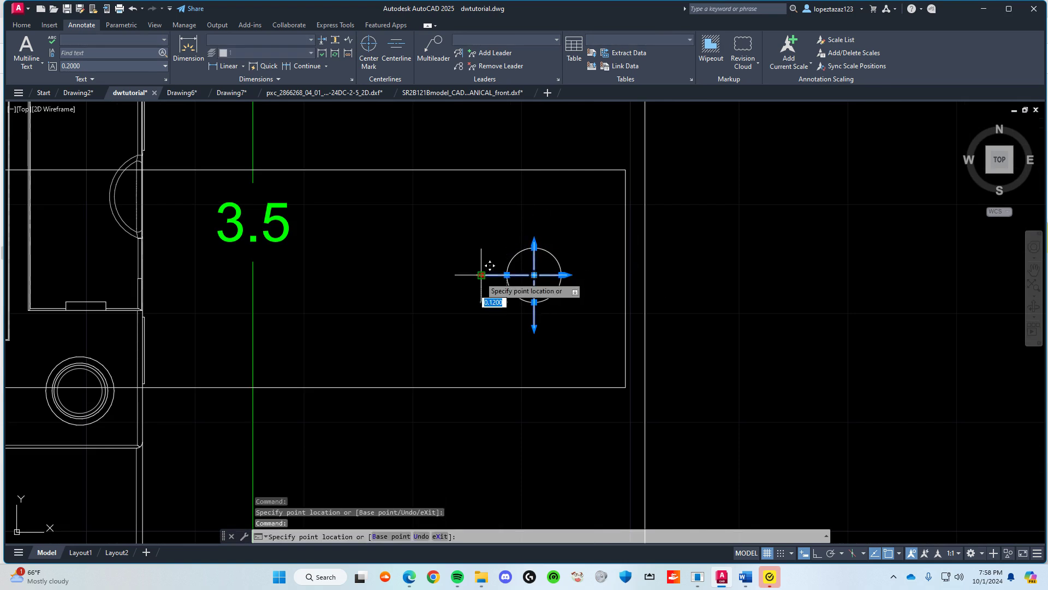
click(506, 275)
click(534, 328)
click(534, 303)
Step: Shorten the four extensions of the center mark on the top rail's right mounting hole to the circle's edge
scroll(470, 243, down, 4)
middle_drag(476, 242, 446, 551)
scroll(453, 197, up, 2)
middle_drag(453, 197, 445, 272)
click(435, 263)
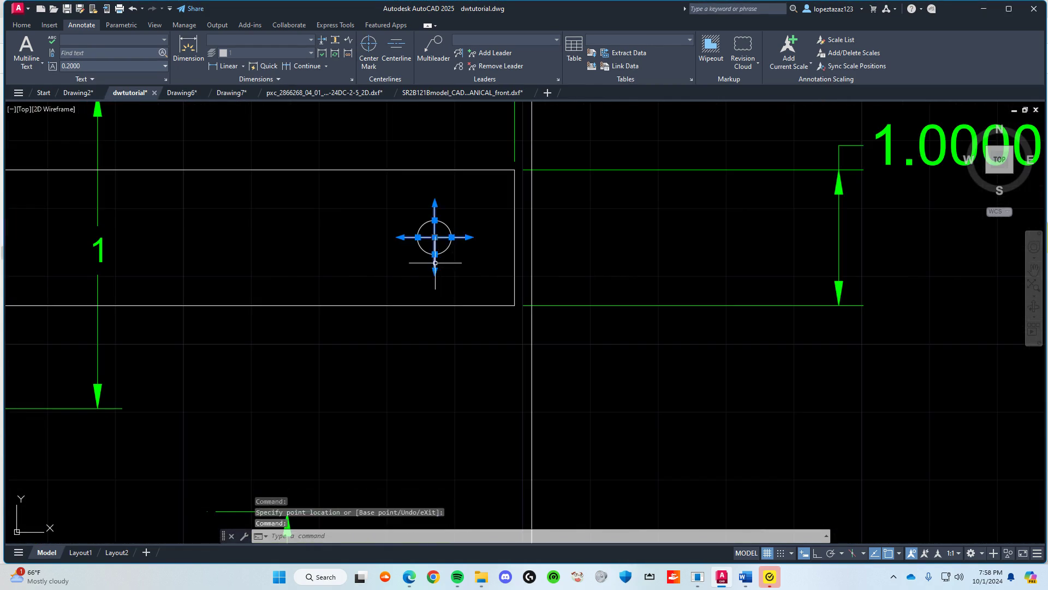
click(435, 270)
click(435, 254)
click(451, 237)
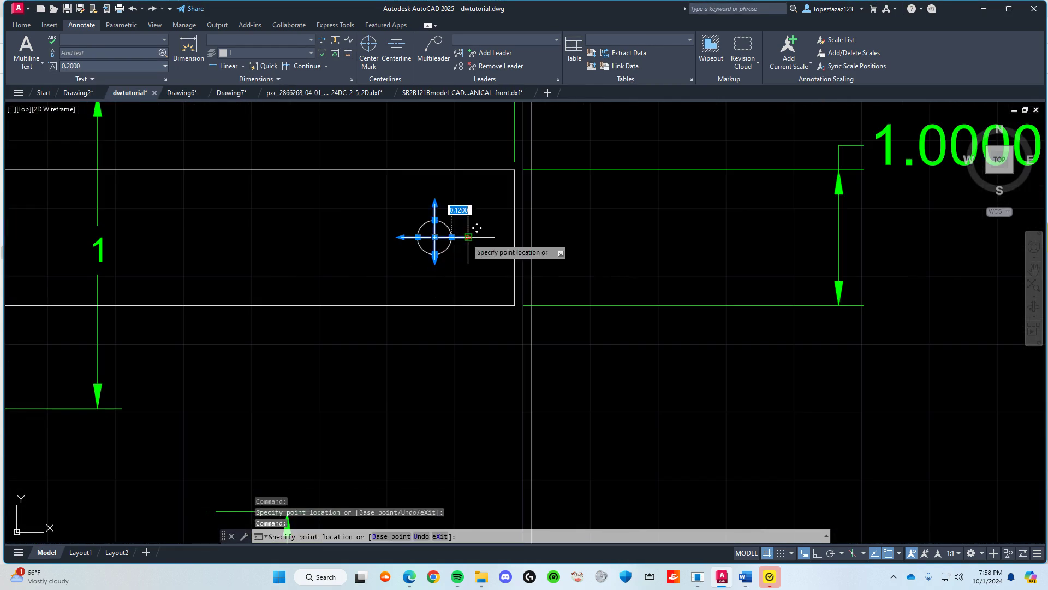
click(435, 220)
click(418, 237)
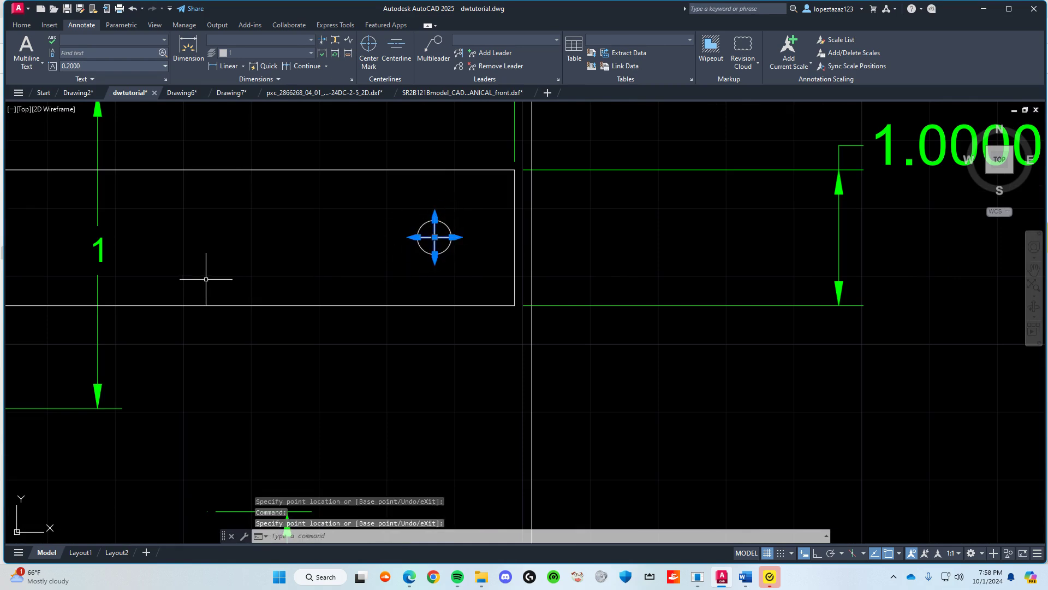
Step: Shorten the four extensions of the center mark on the top rail's left mounting hole to the circle, and save the drawing
scroll(206, 279, down, 4)
scroll(298, 275, up, 4)
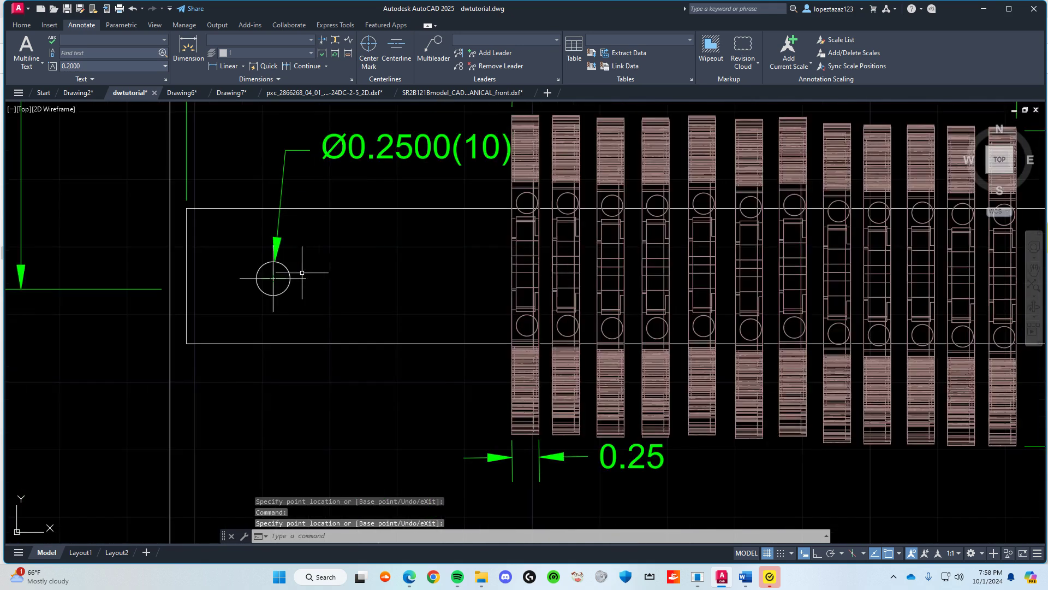
click(297, 279)
click(290, 278)
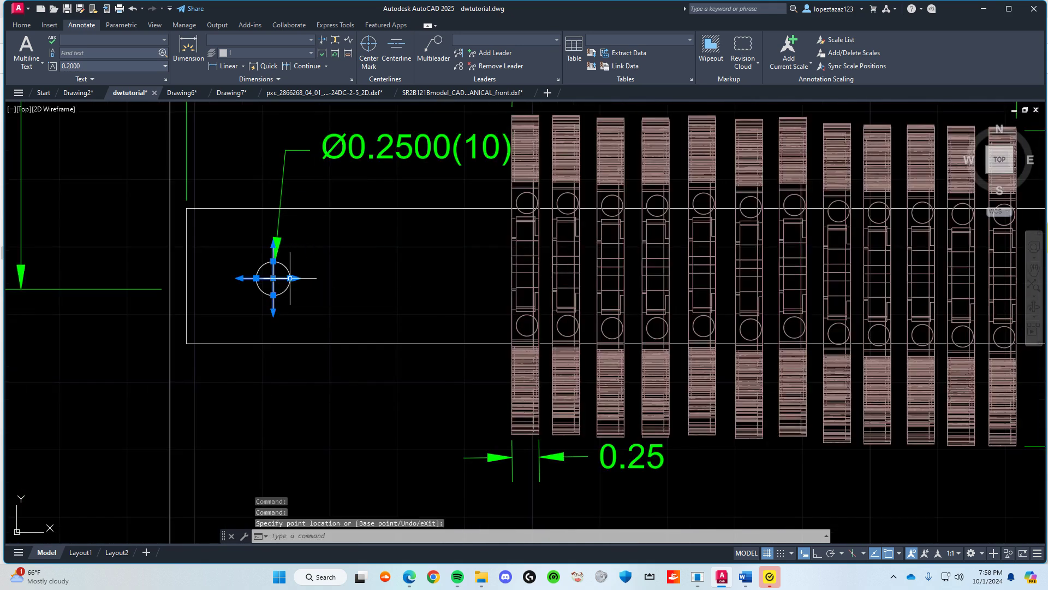
click(257, 278)
click(252, 279)
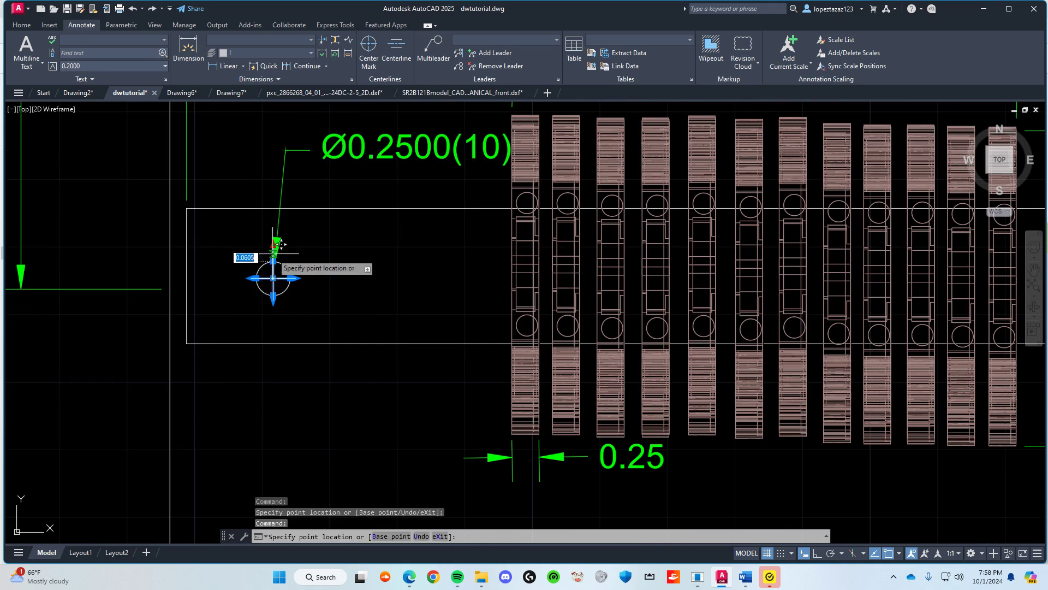
key(Escape)
scroll(428, 299, down, 4)
scroll(440, 293, down, 4)
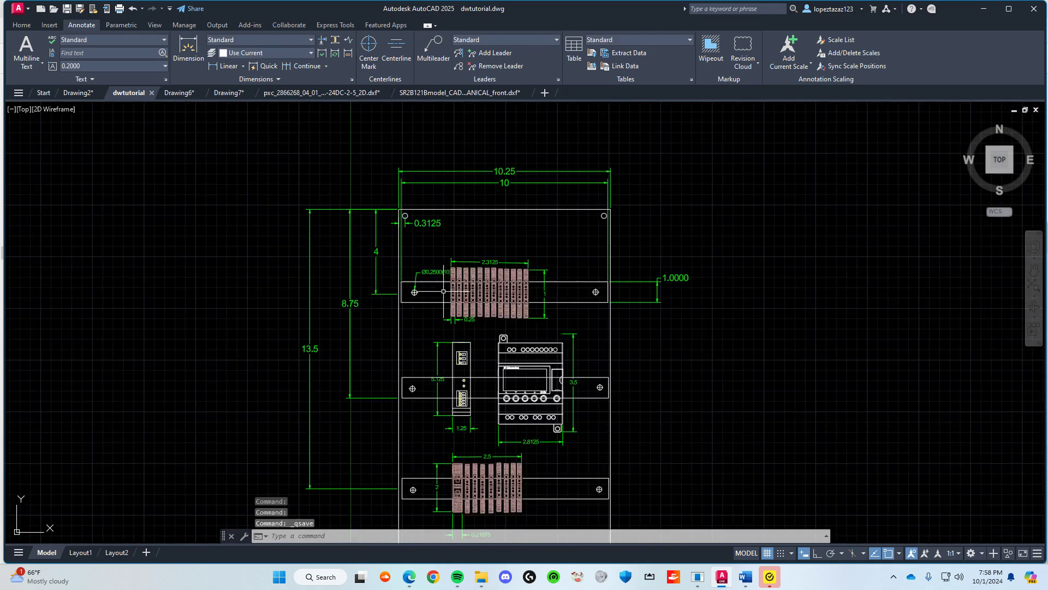
key(ctrl+s)
Step: Add center marks to the panel's upper-left and upper-right corner holes
middle_drag(425, 284, 383, 154)
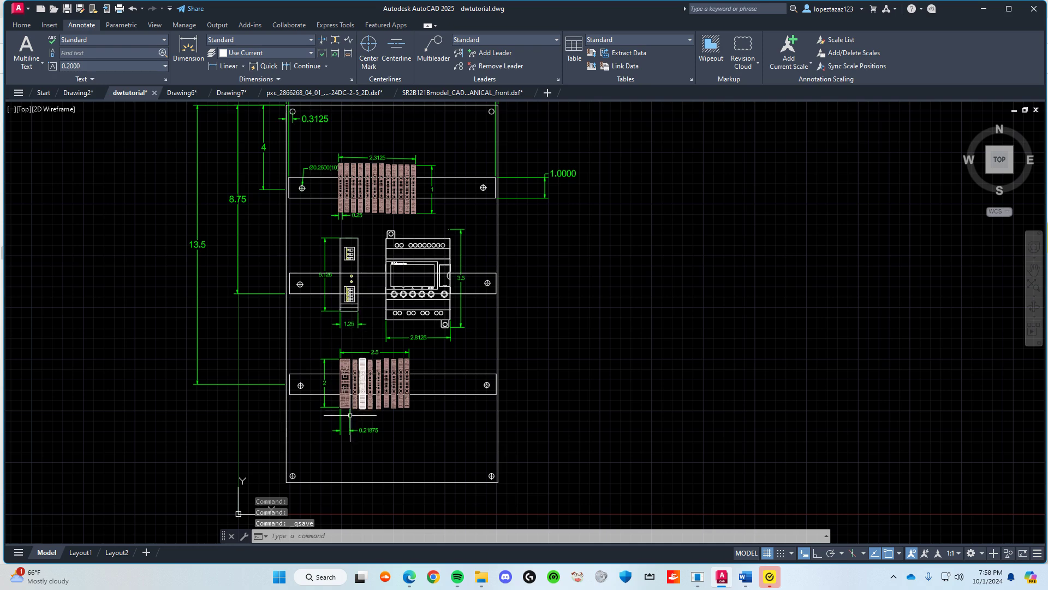
middle_drag(291, 158, 274, 243)
scroll(274, 243, up, 2)
scroll(279, 194, up, 4)
middle_drag(285, 198, 277, 308)
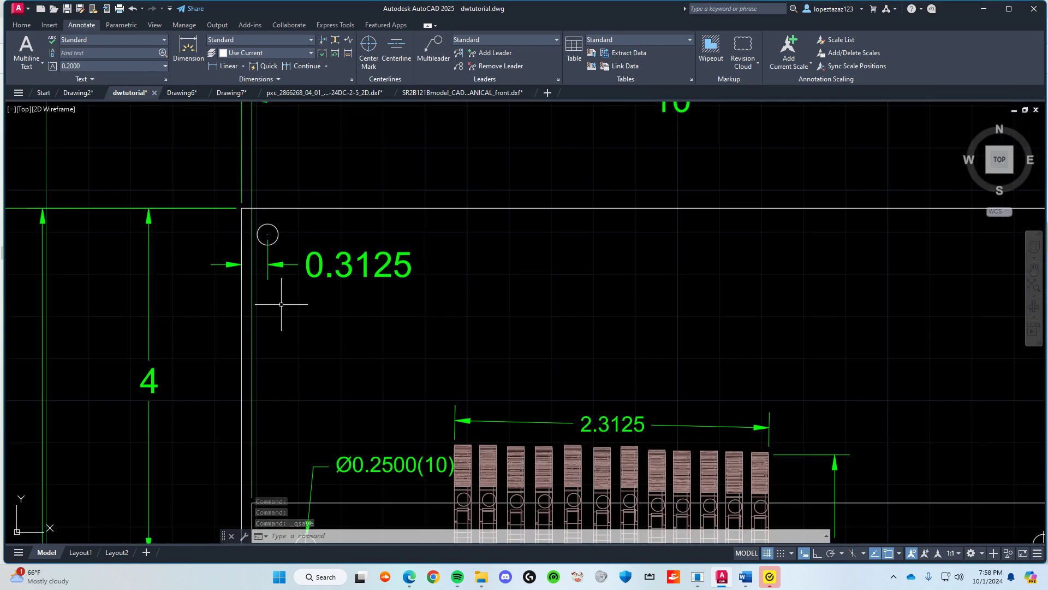
click(367, 54)
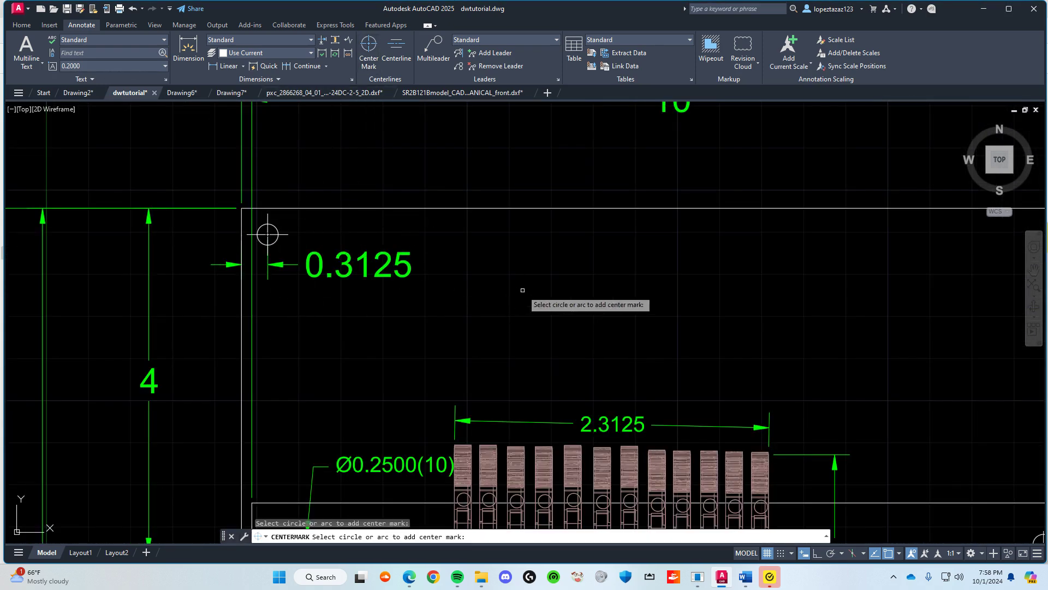
middle_drag(517, 292, 198, 262)
click(747, 207)
scroll(740, 210, down, 2)
middle_drag(570, 348, 493, 207)
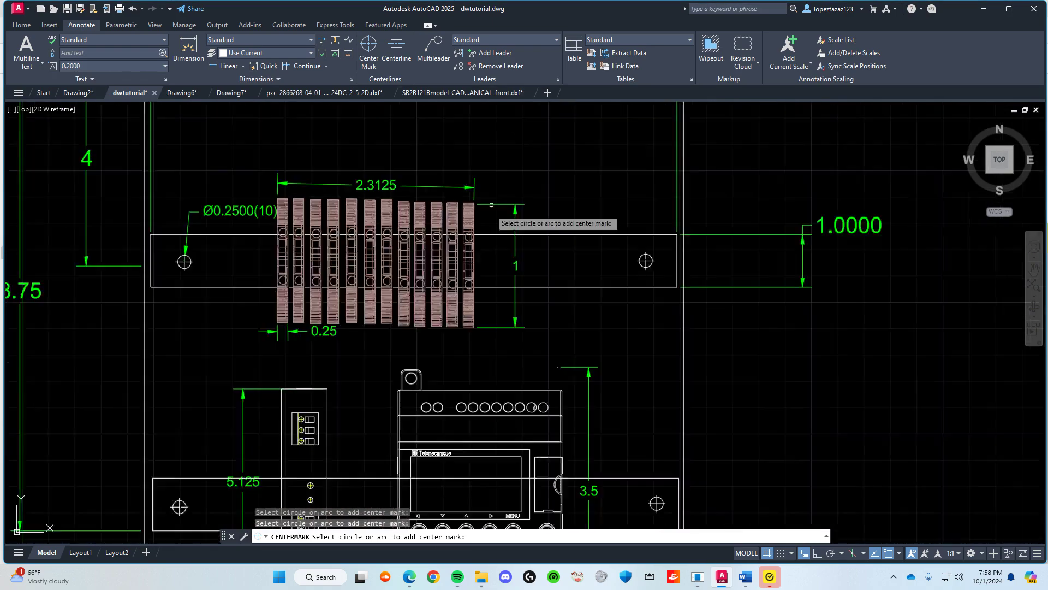
scroll(491, 206, down, 2)
middle_drag(367, 459, 431, 209)
scroll(350, 403, up, 2)
middle_drag(406, 316, 404, 206)
scroll(382, 239, down, 2)
middle_drag(422, 109, 366, 293)
middle_drag(374, 147, 338, 289)
middle_drag(339, 233, 353, 394)
key(Escape)
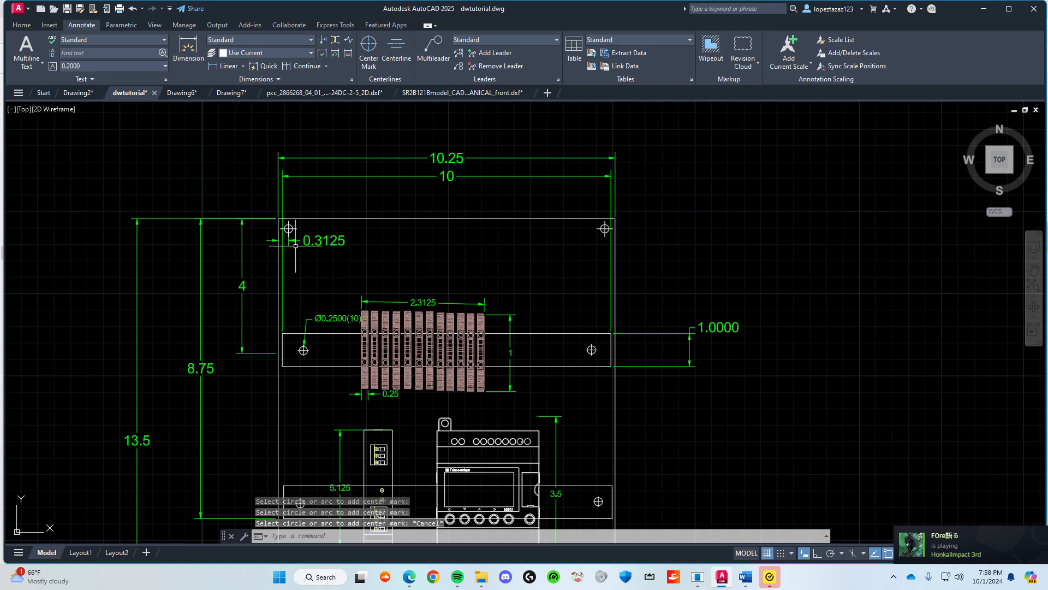
Step: Shorten the four extensions of the center mark on the panel's upper-left corner hole to the circle's edge
scroll(292, 222, up, 6)
click(317, 252)
click(313, 246)
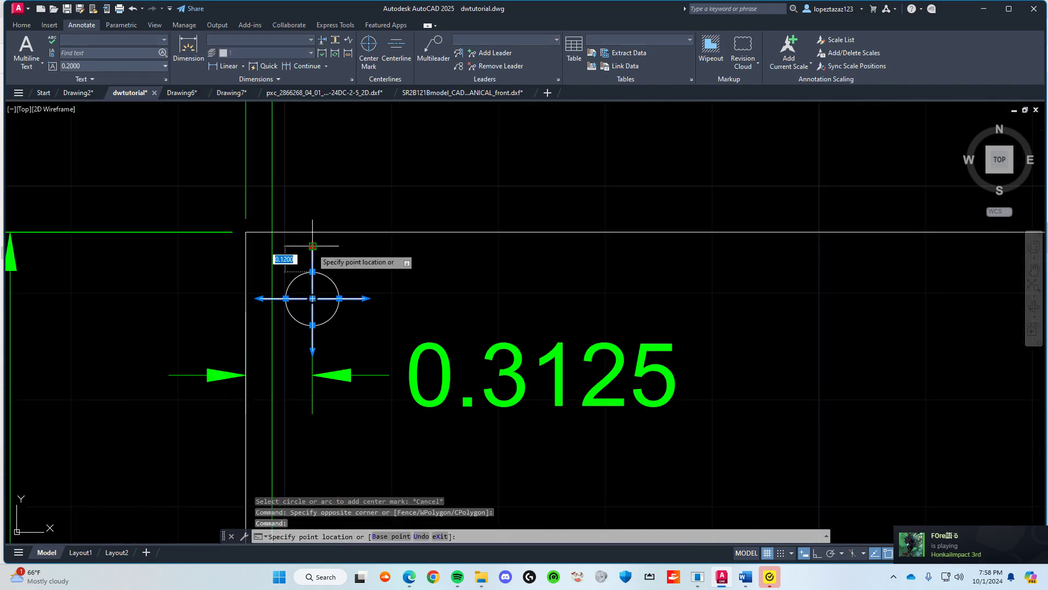
click(322, 266)
click(285, 299)
click(287, 306)
click(312, 326)
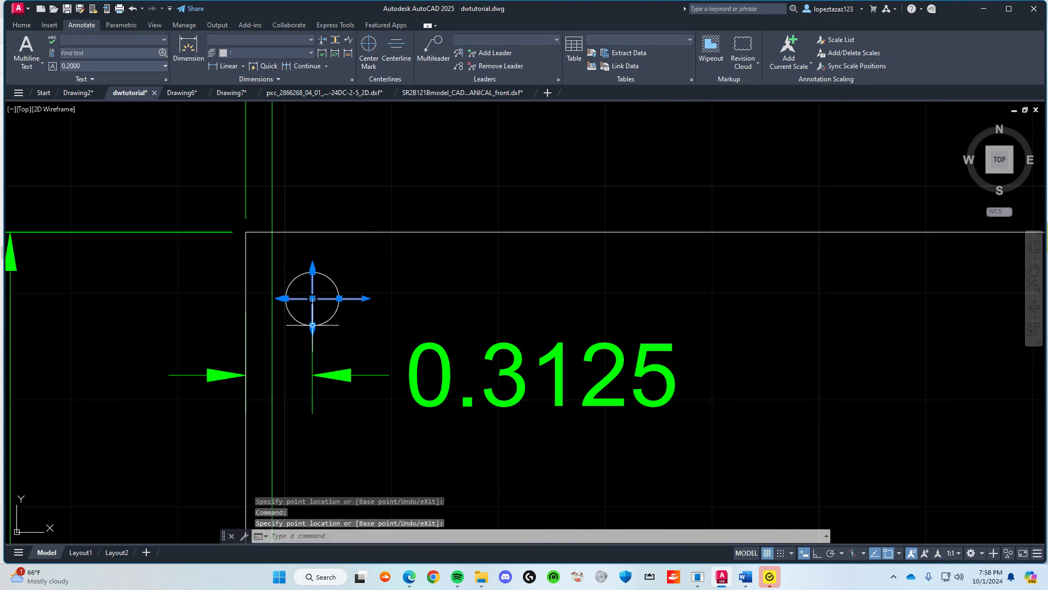
click(364, 299)
click(345, 291)
Step: Shorten the four extensions of the center mark on the panel's upper-right corner hole to the circle, and save the drawing
scroll(608, 335, down, 4)
middle_drag(1000, 376, 461, 314)
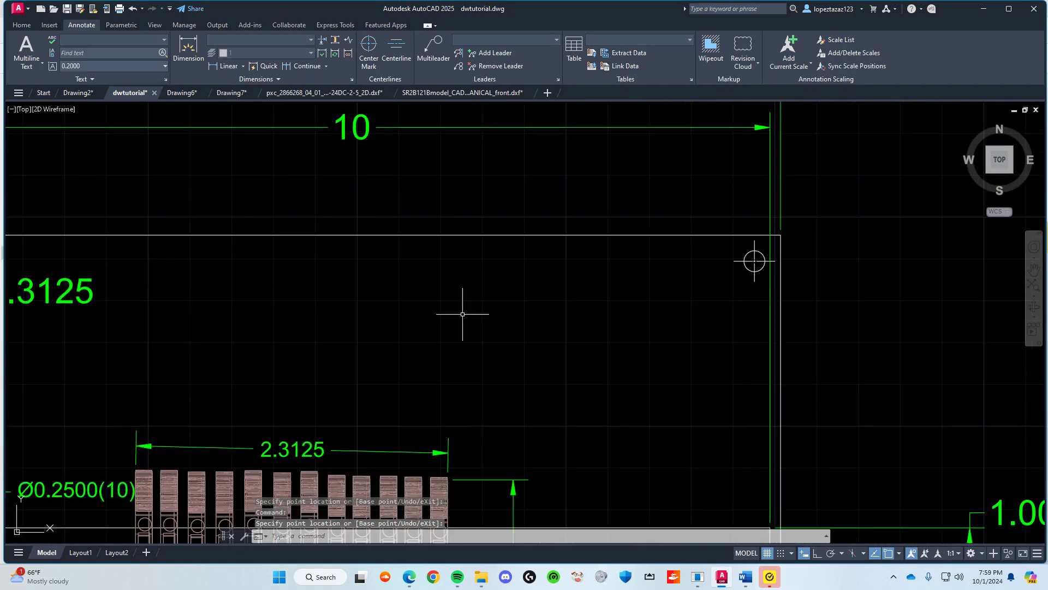
middle_drag(819, 266, 474, 266)
click(413, 251)
scroll(409, 241, up, 3)
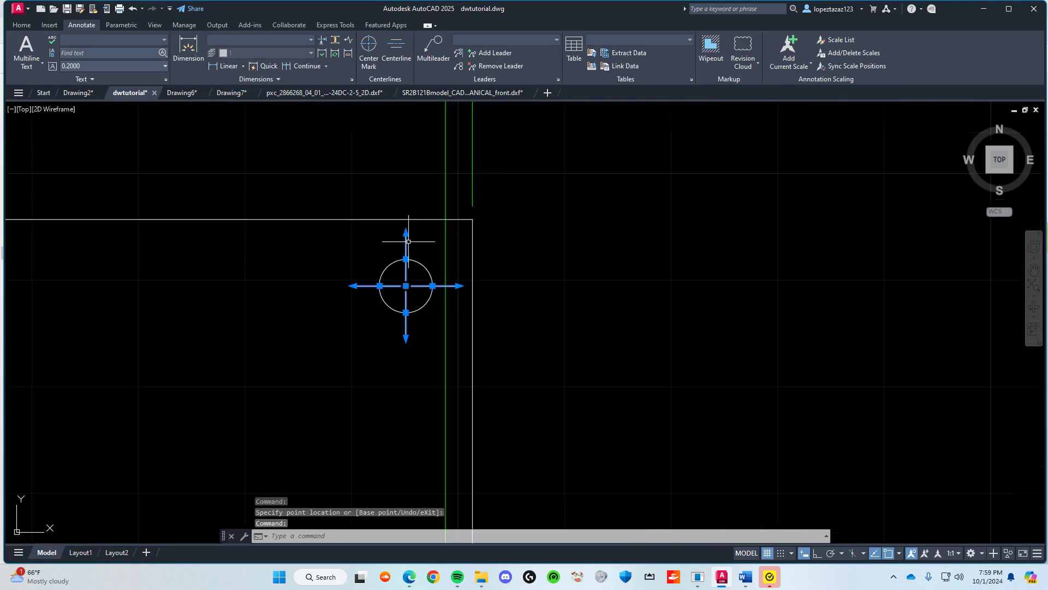
click(433, 286)
click(458, 285)
click(434, 286)
click(405, 246)
click(406, 258)
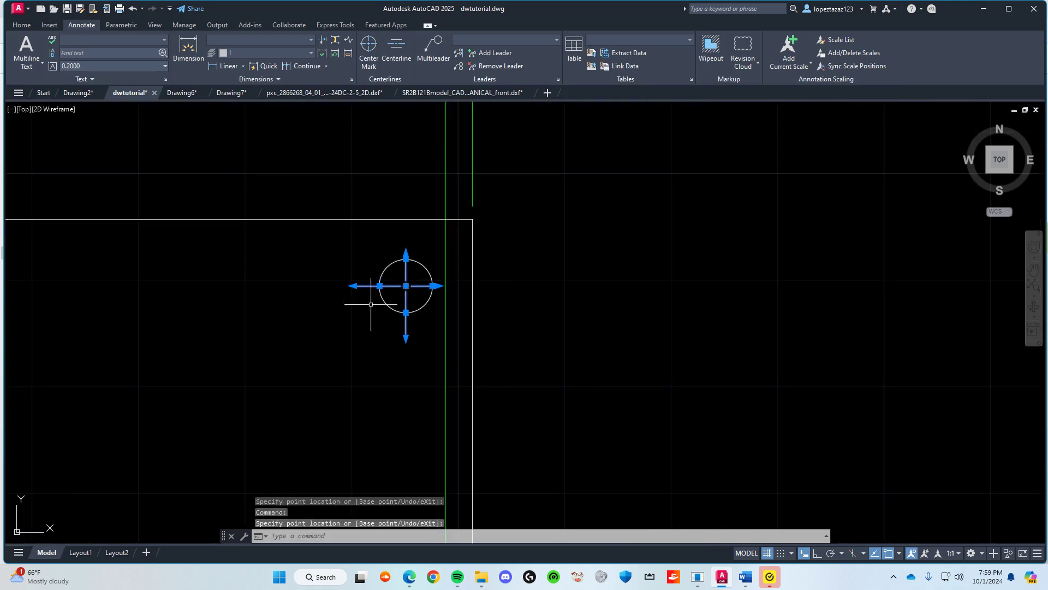
click(406, 312)
key(Escape)
scroll(311, 375, down, 5)
key(ctrl+s)
Step: Look over the whole panel drawing to check the center marks, components and dimensions
middle_drag(288, 358, 505, 155)
scroll(504, 155, down, 2)
middle_drag(397, 405, 399, 300)
middle_drag(426, 417, 402, 491)
middle_drag(402, 345, 384, 393)
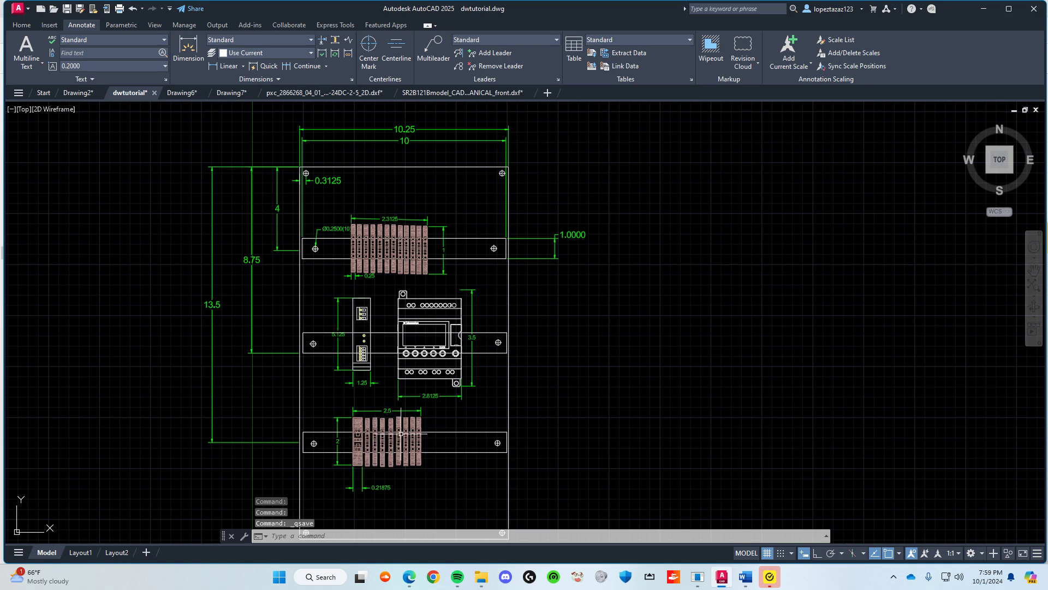
scroll(475, 428, up, 2)
scroll(475, 428, down, 2)
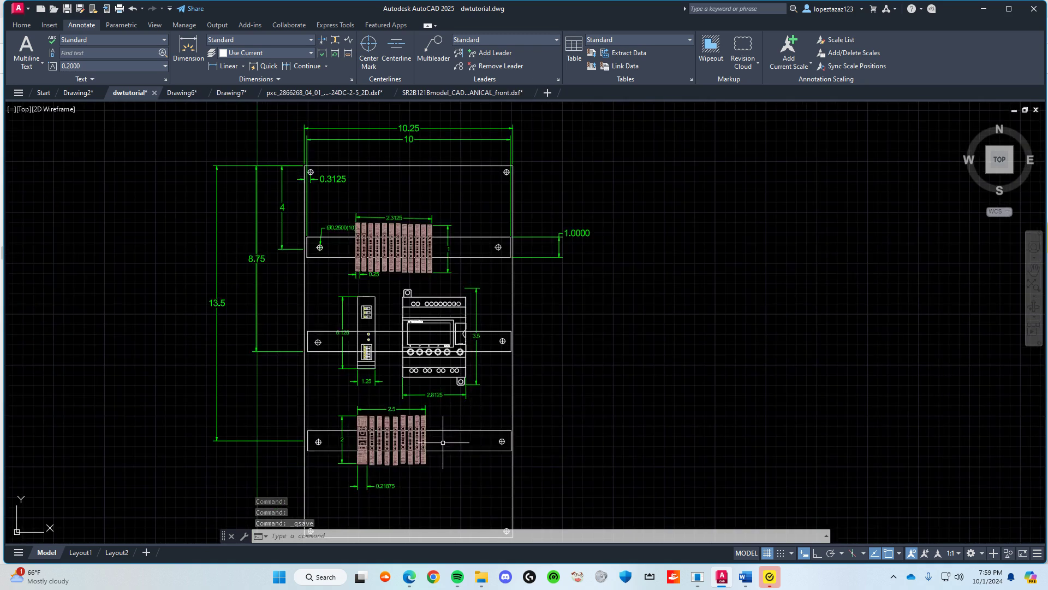
middle_drag(537, 439, 530, 408)
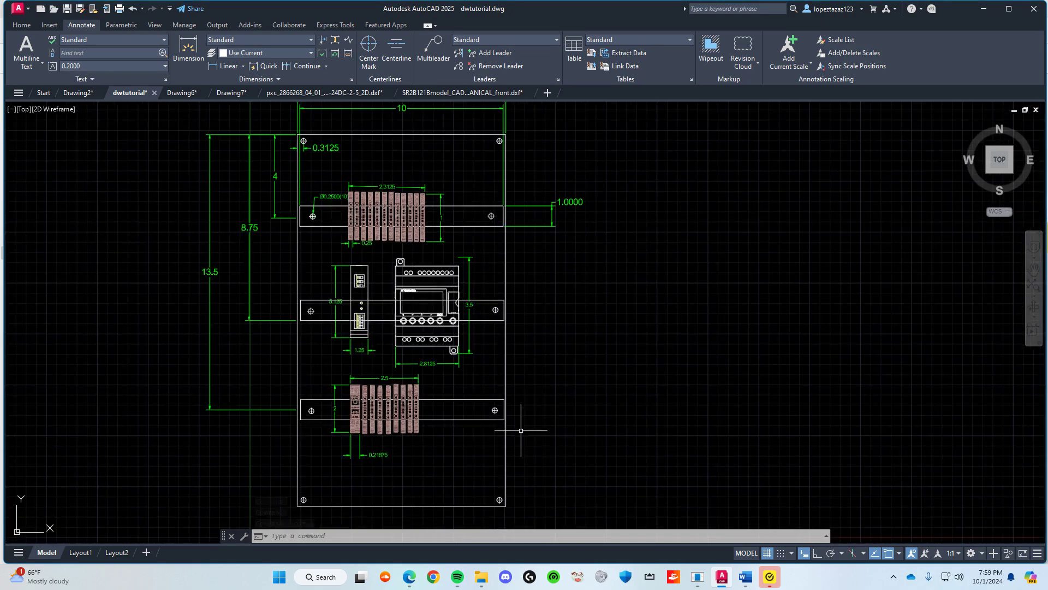
Step: Switch to Edge to check the layer and plot sketch in the EP1_4_Panel_Wiring_Week4 lesson, and return to the panel drawing in AutoCAD
click(410, 577)
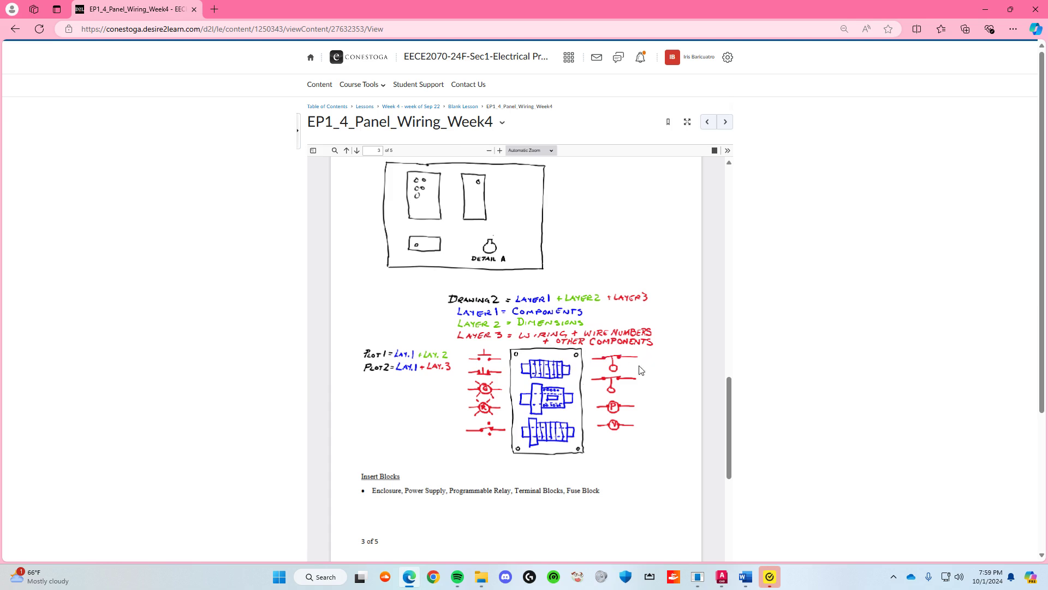
mouse_move(411, 581)
click(407, 580)
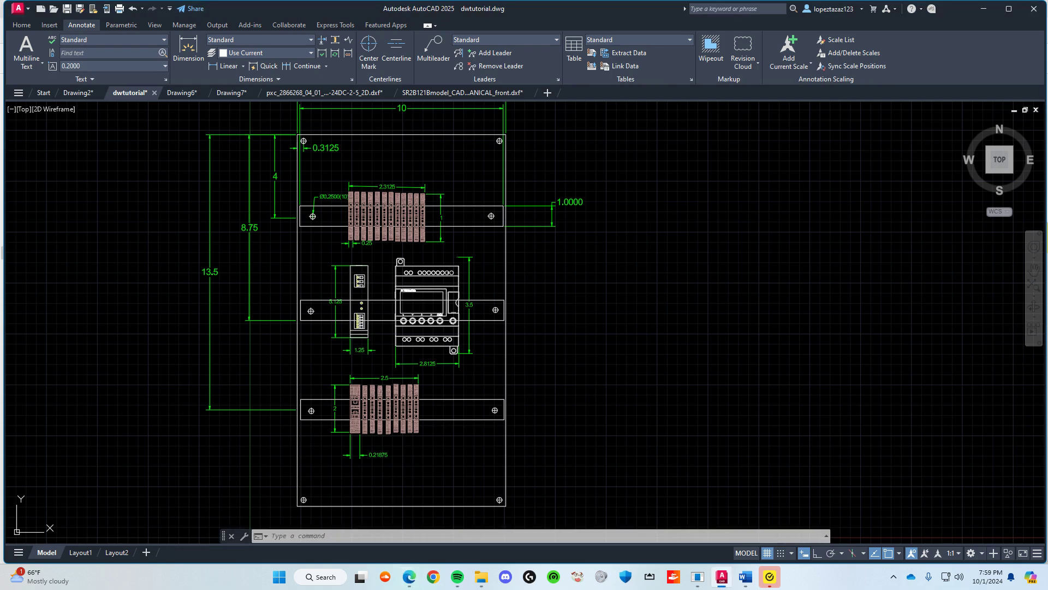
scroll(432, 465, down, 3)
scroll(432, 466, up, 3)
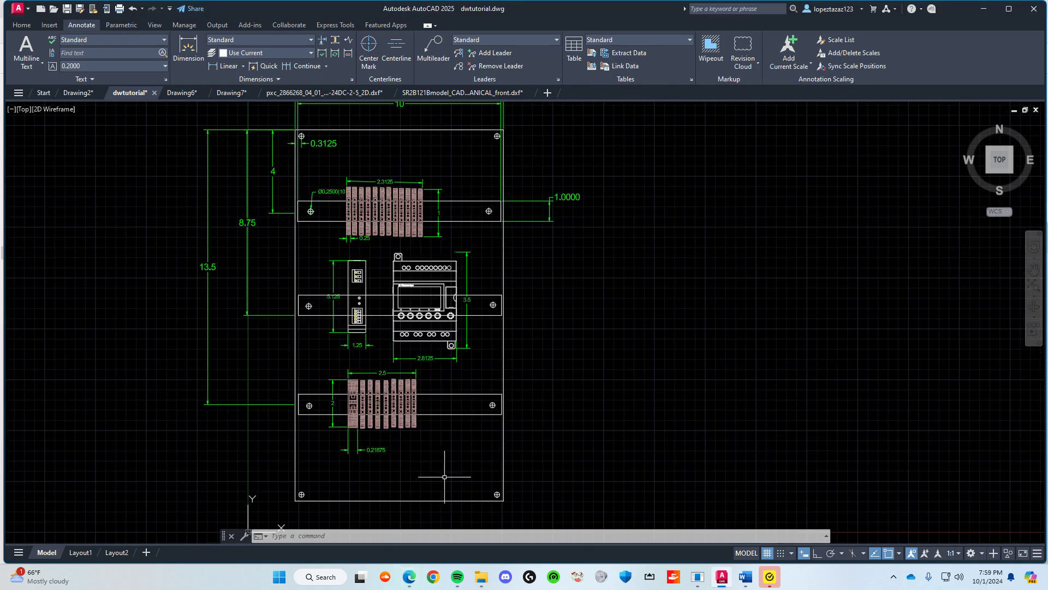